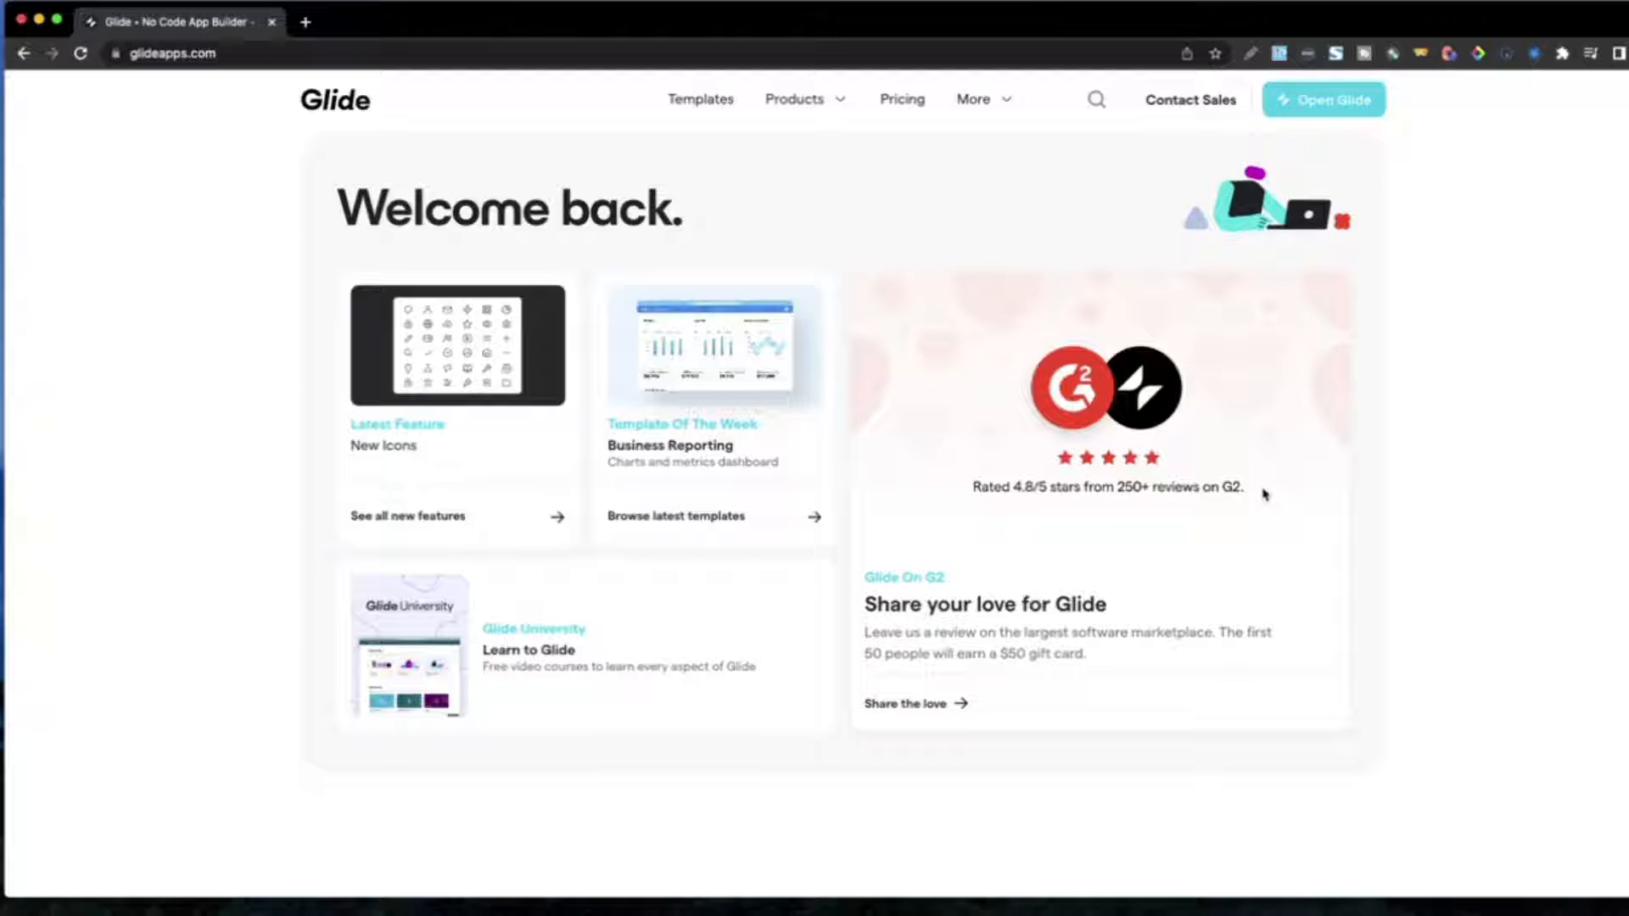
Step: Review the Glide homepage sections on template previews, building from data, design, computed columns, secure sharing and data sync
{"action": "scroll", "coordinate": [940, 409], "scroll_direction": "down", "scroll_amount": 9}
{"action": "scroll", "coordinate": [940, 408], "scroll_direction": "down", "scroll_amount": 4}
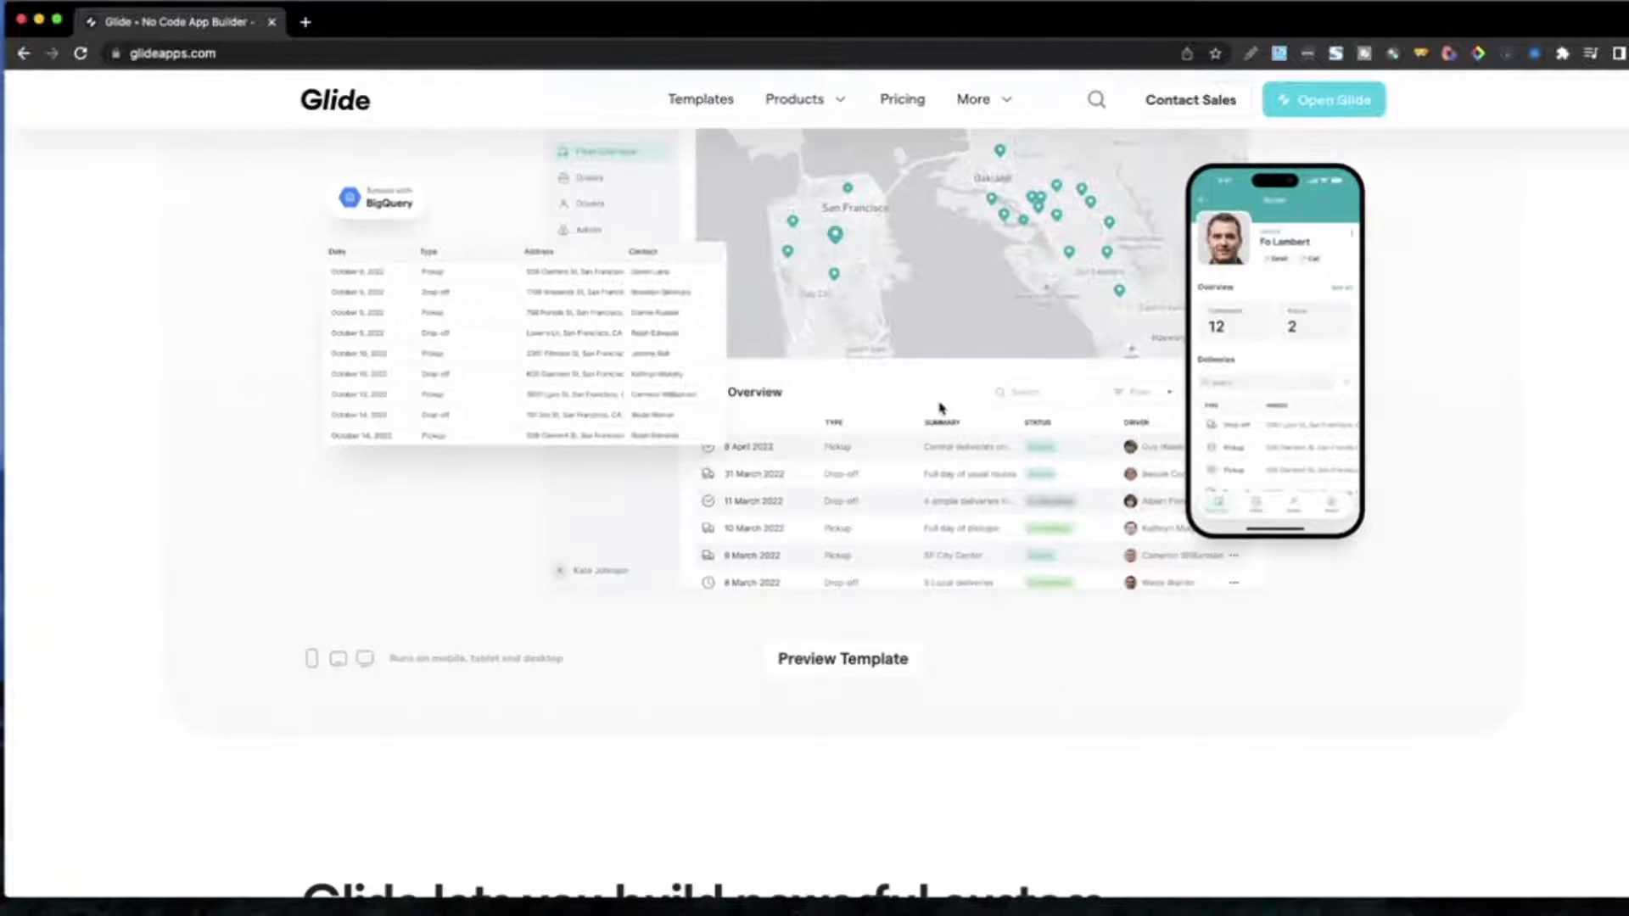
{"action": "scroll", "coordinate": [940, 408], "scroll_direction": "up", "scroll_amount": 2}
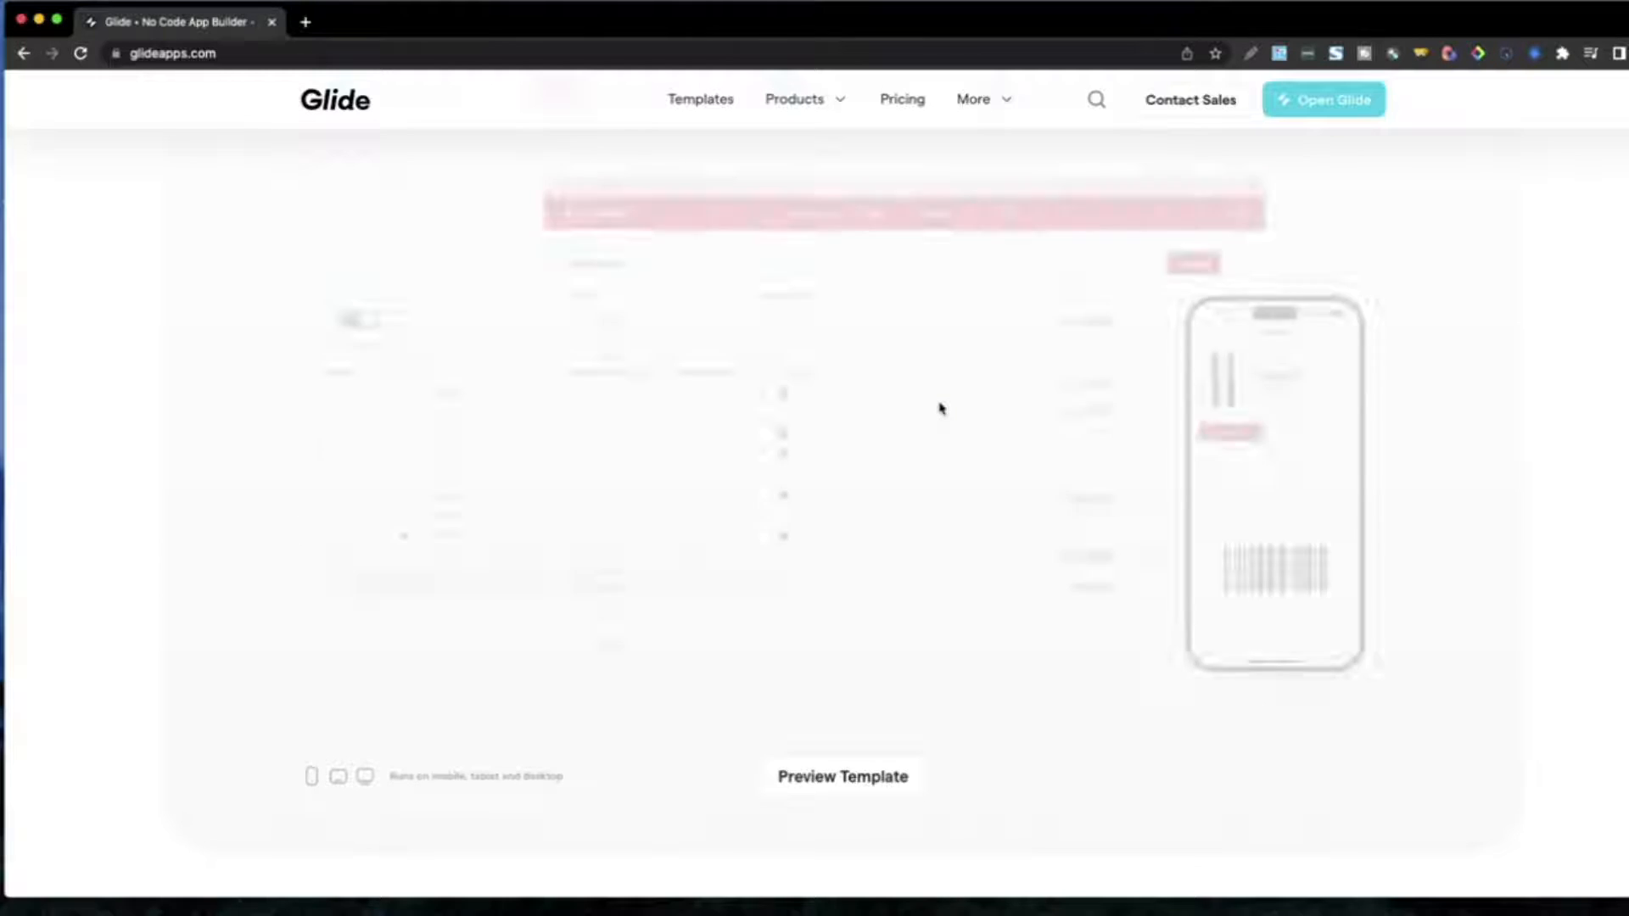
{"action": "scroll", "coordinate": [940, 408], "scroll_direction": "down", "scroll_amount": 3}
{"action": "scroll", "coordinate": [940, 408], "scroll_direction": "down", "scroll_amount": 4}
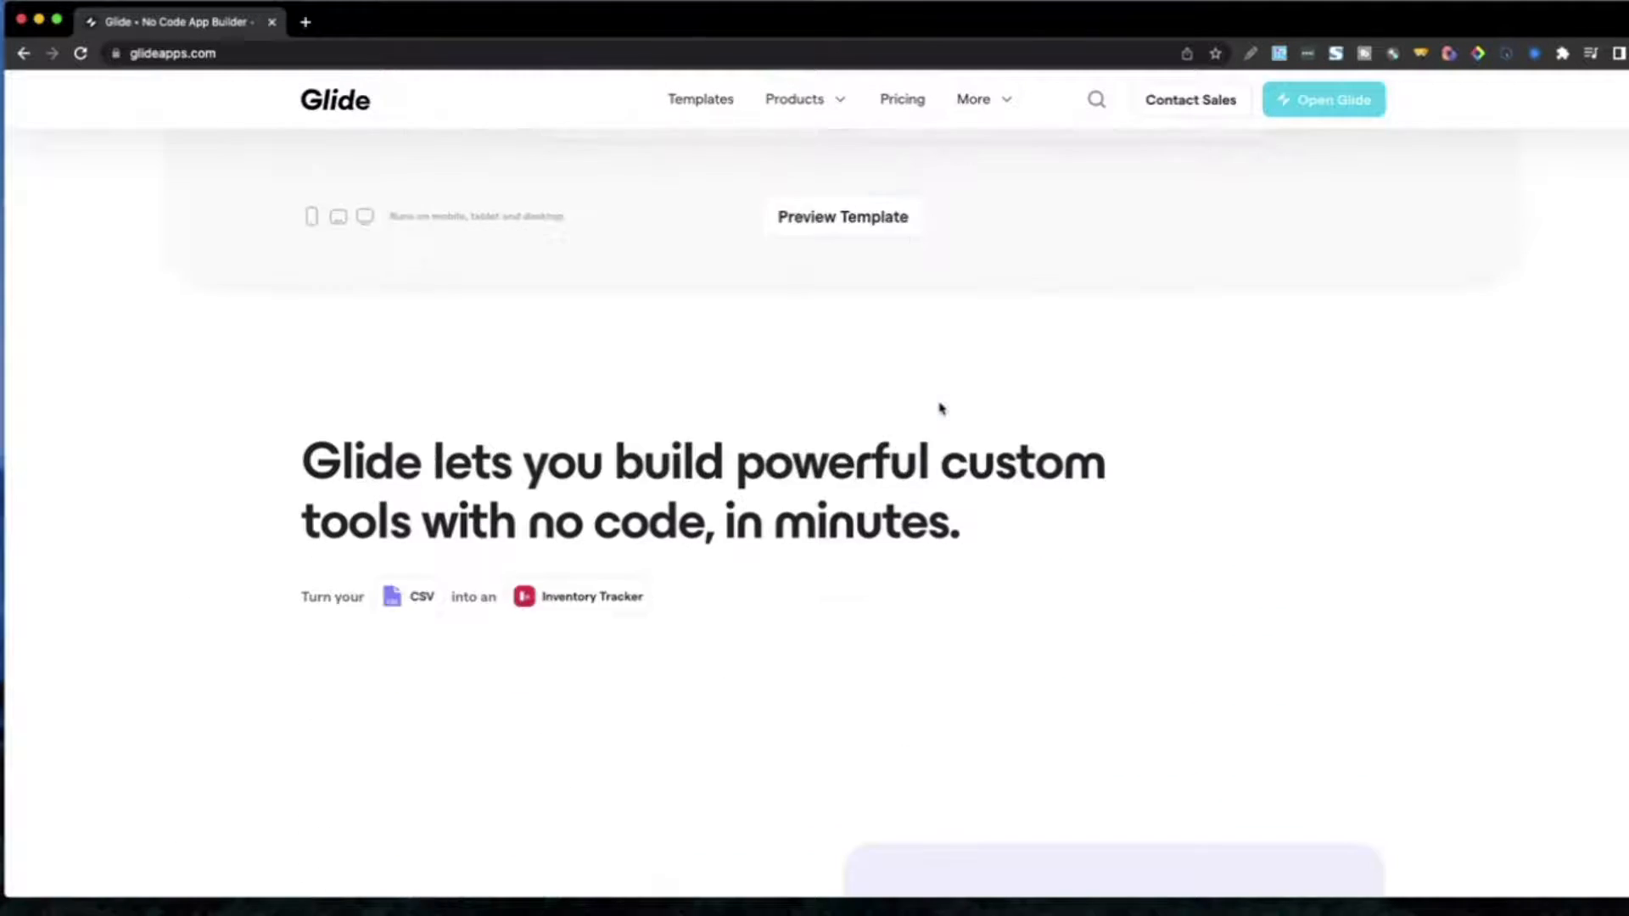
{"action": "scroll", "coordinate": [940, 409], "scroll_direction": "down", "scroll_amount": 5}
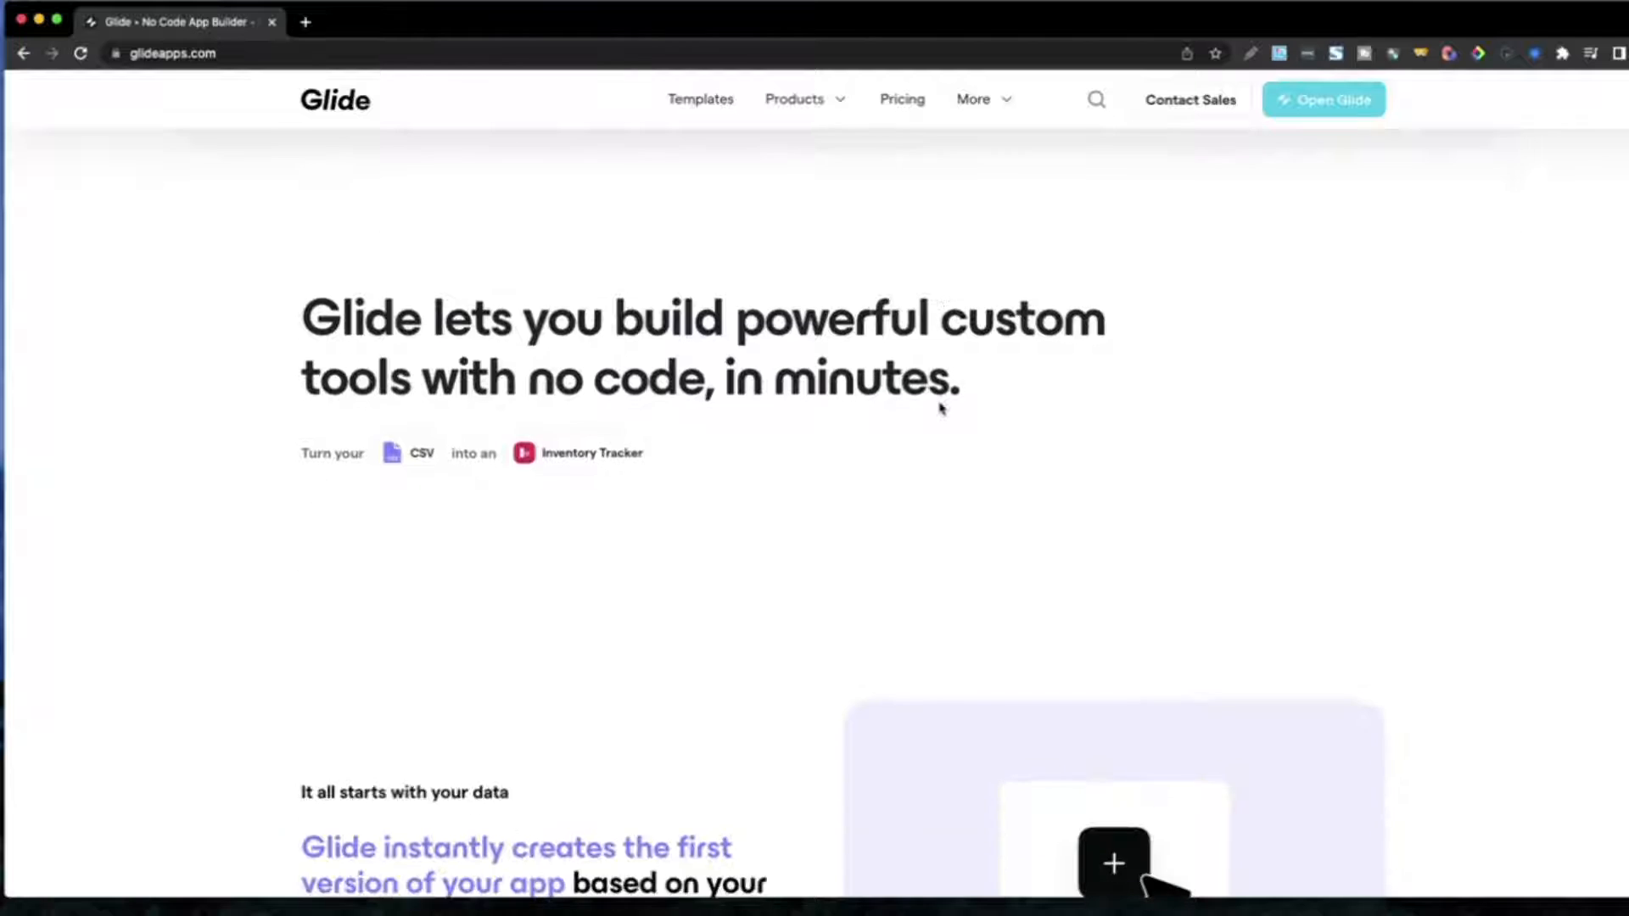
{"action": "scroll", "coordinate": [941, 408], "scroll_direction": "down", "scroll_amount": 9}
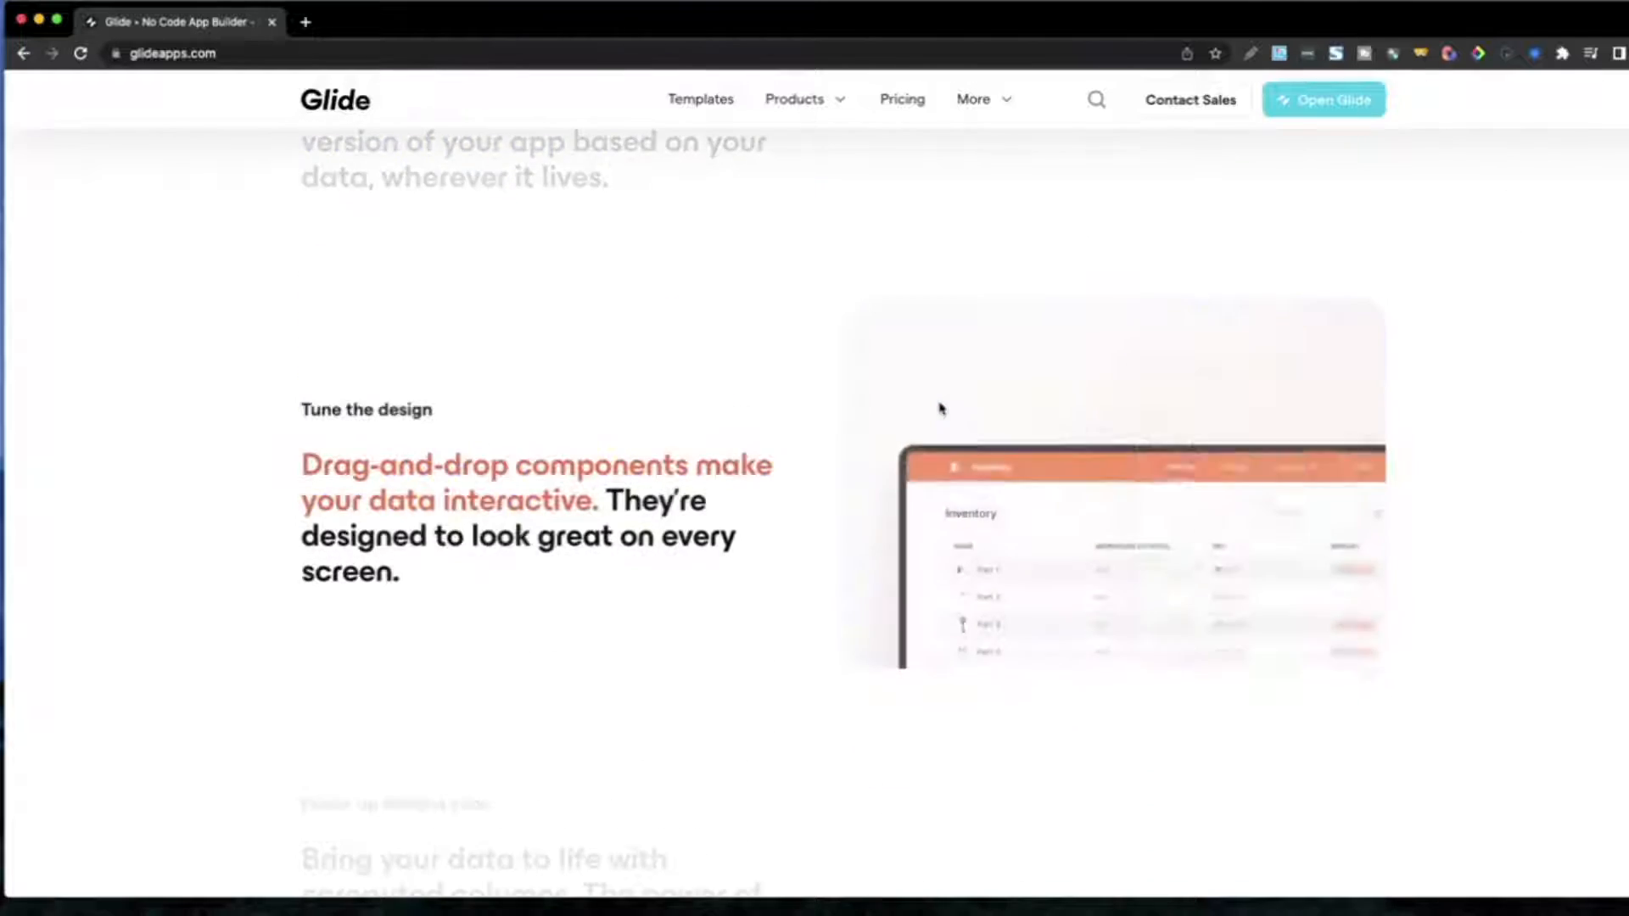
{"action": "scroll", "coordinate": [940, 408], "scroll_direction": "down", "scroll_amount": 3}
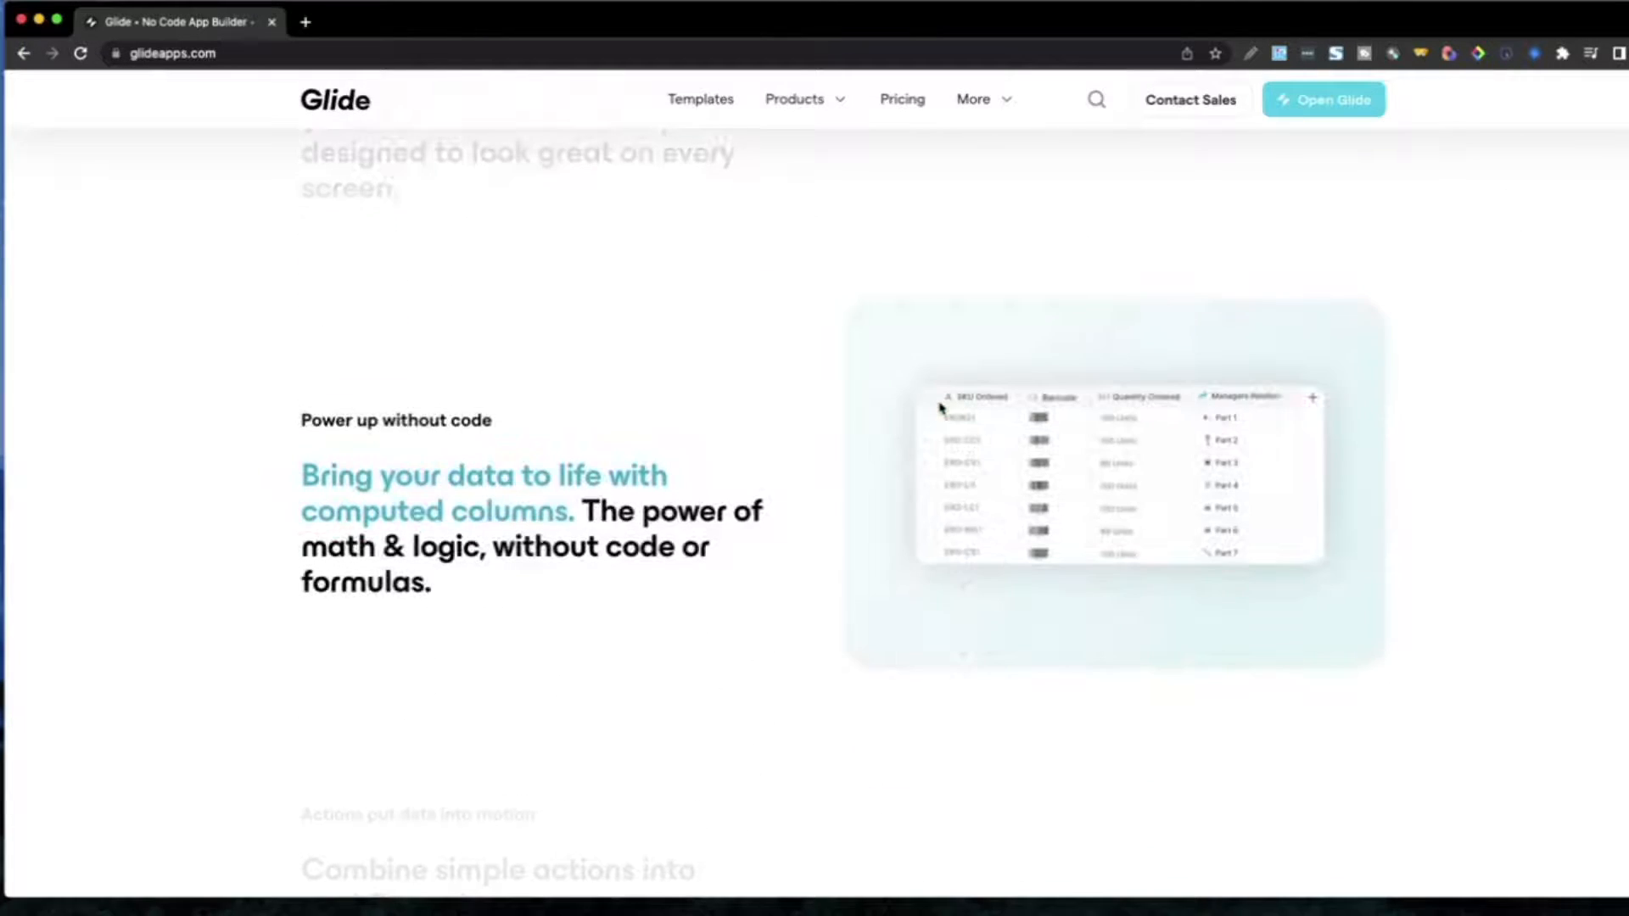
{"action": "scroll", "coordinate": [941, 409], "scroll_direction": "down", "scroll_amount": 5}
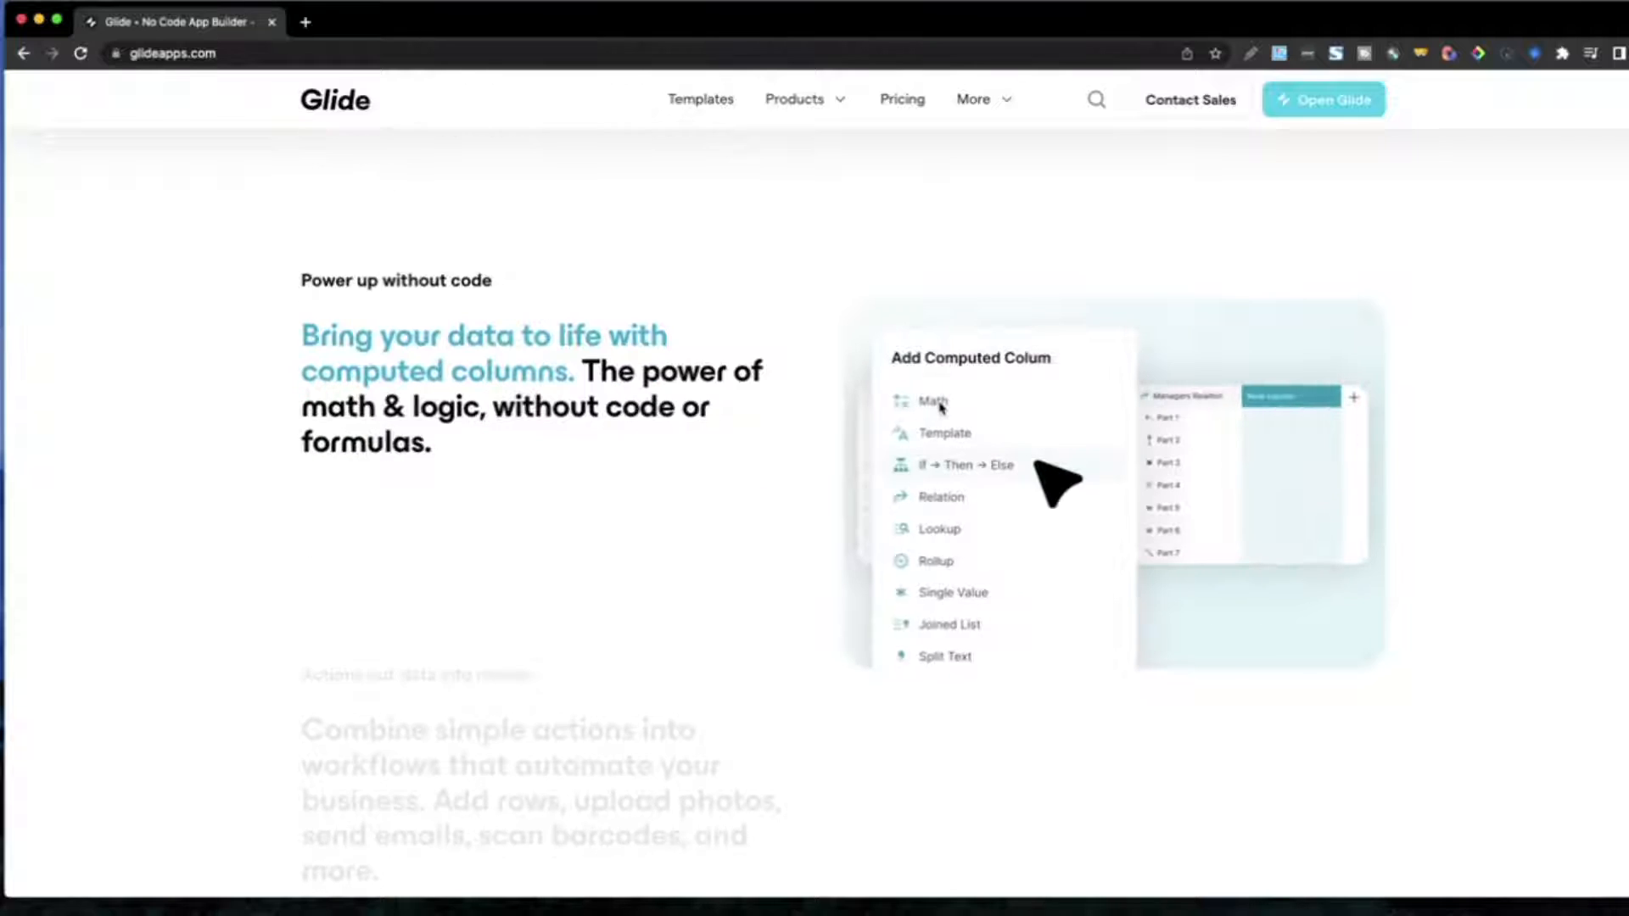
{"action": "scroll", "coordinate": [940, 409], "scroll_direction": "down", "scroll_amount": 5}
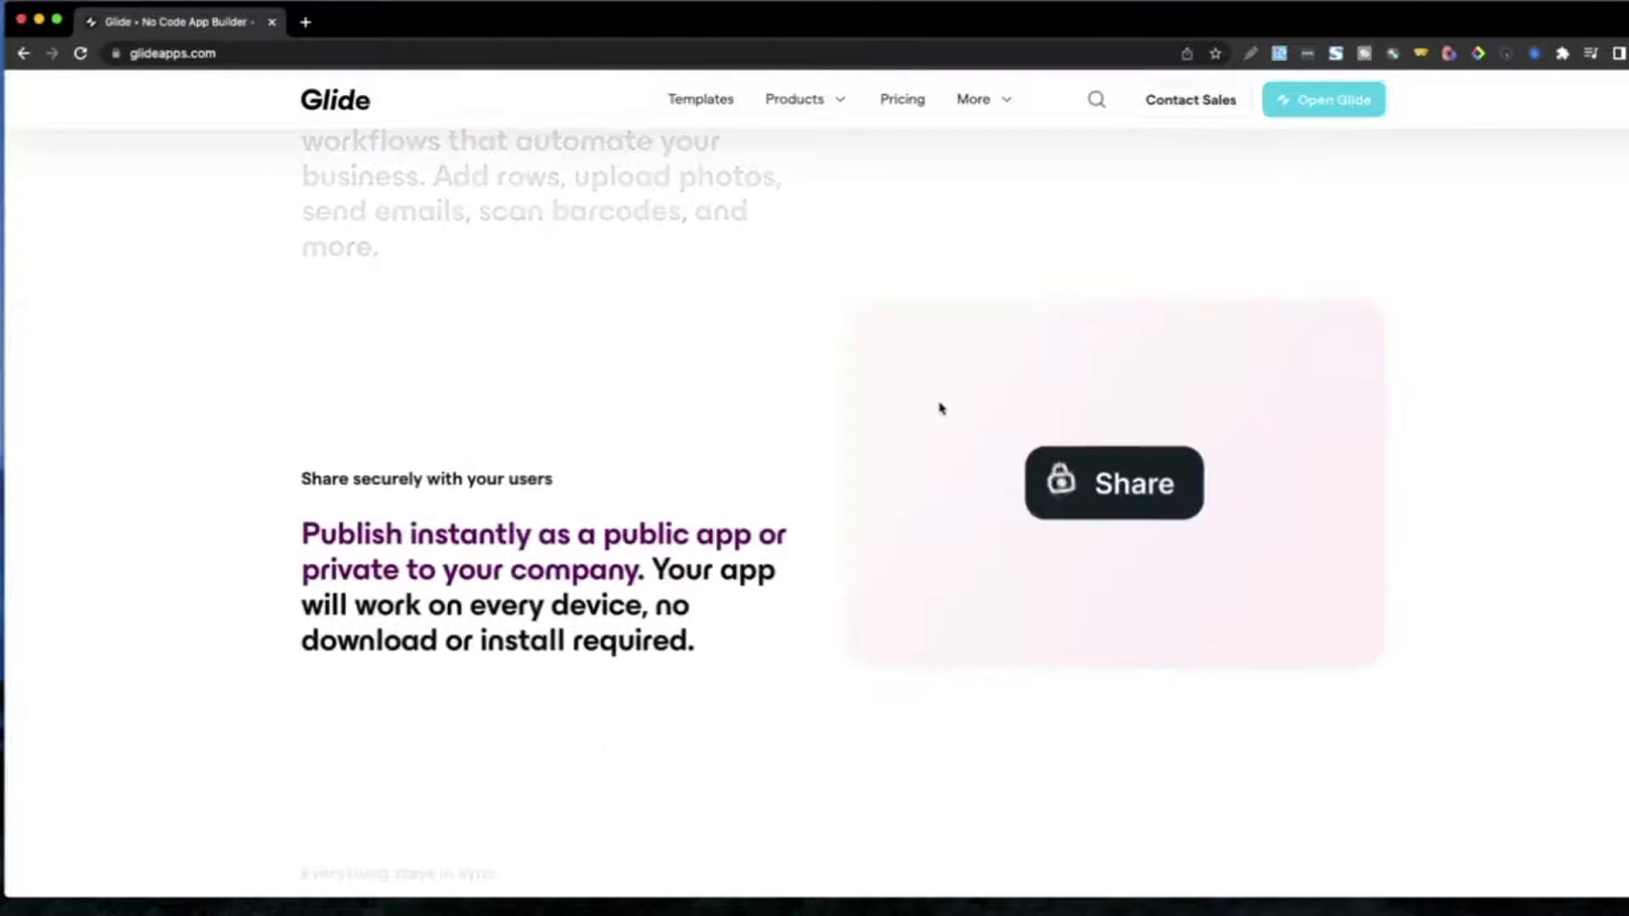
{"action": "scroll", "coordinate": [940, 408], "scroll_direction": "down", "scroll_amount": 5}
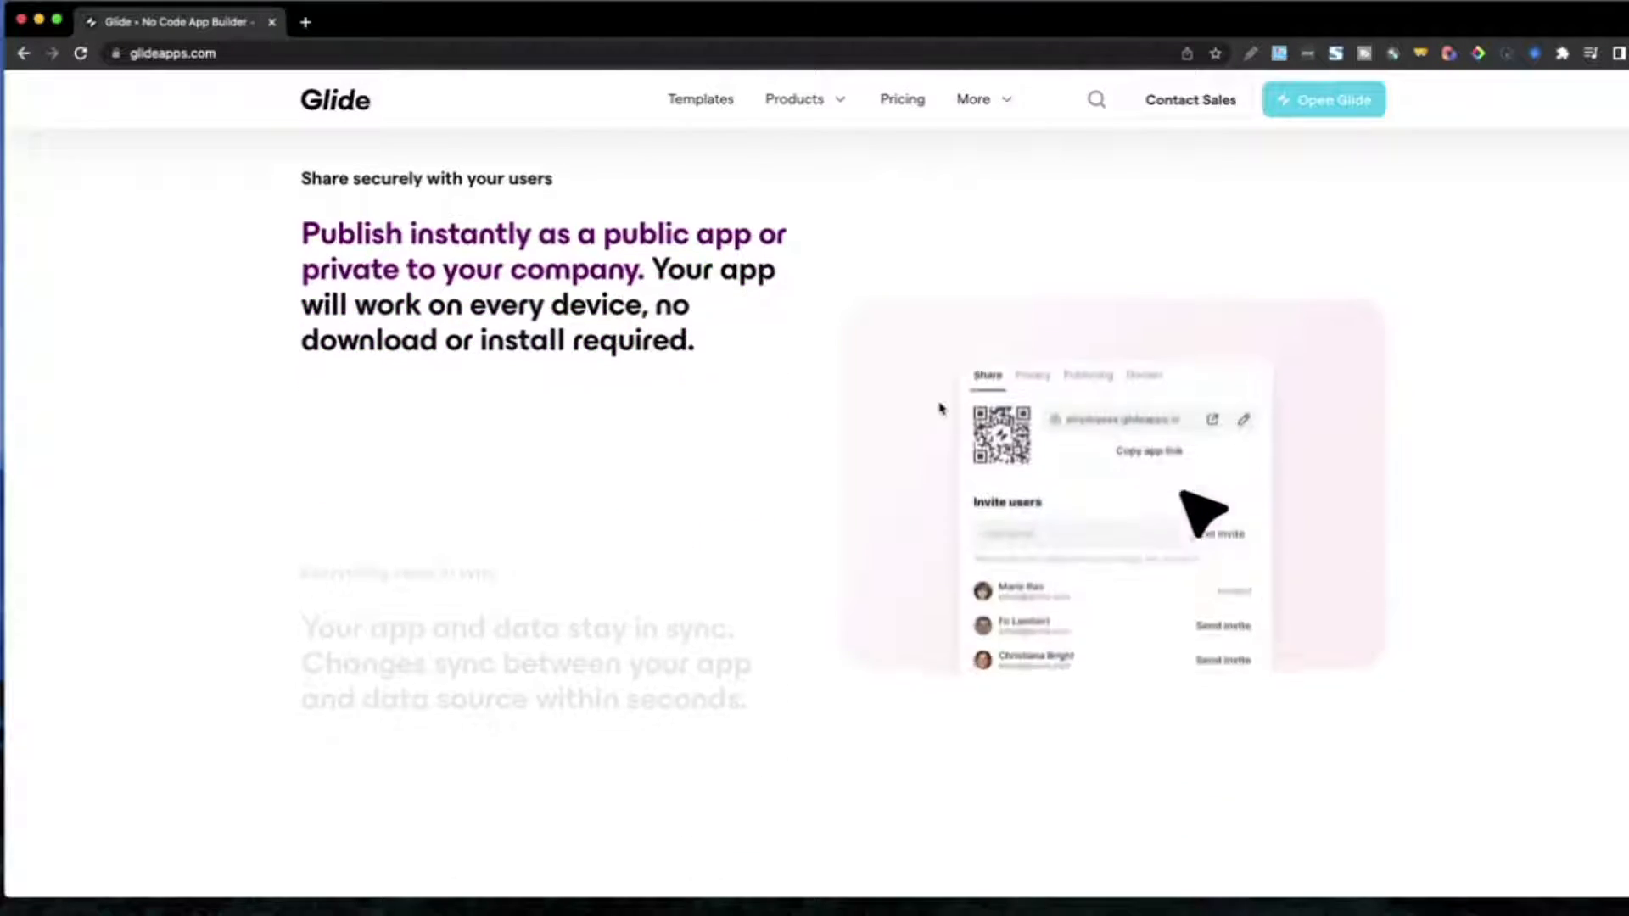
{"action": "scroll", "coordinate": [940, 408], "scroll_direction": "down", "scroll_amount": 5}
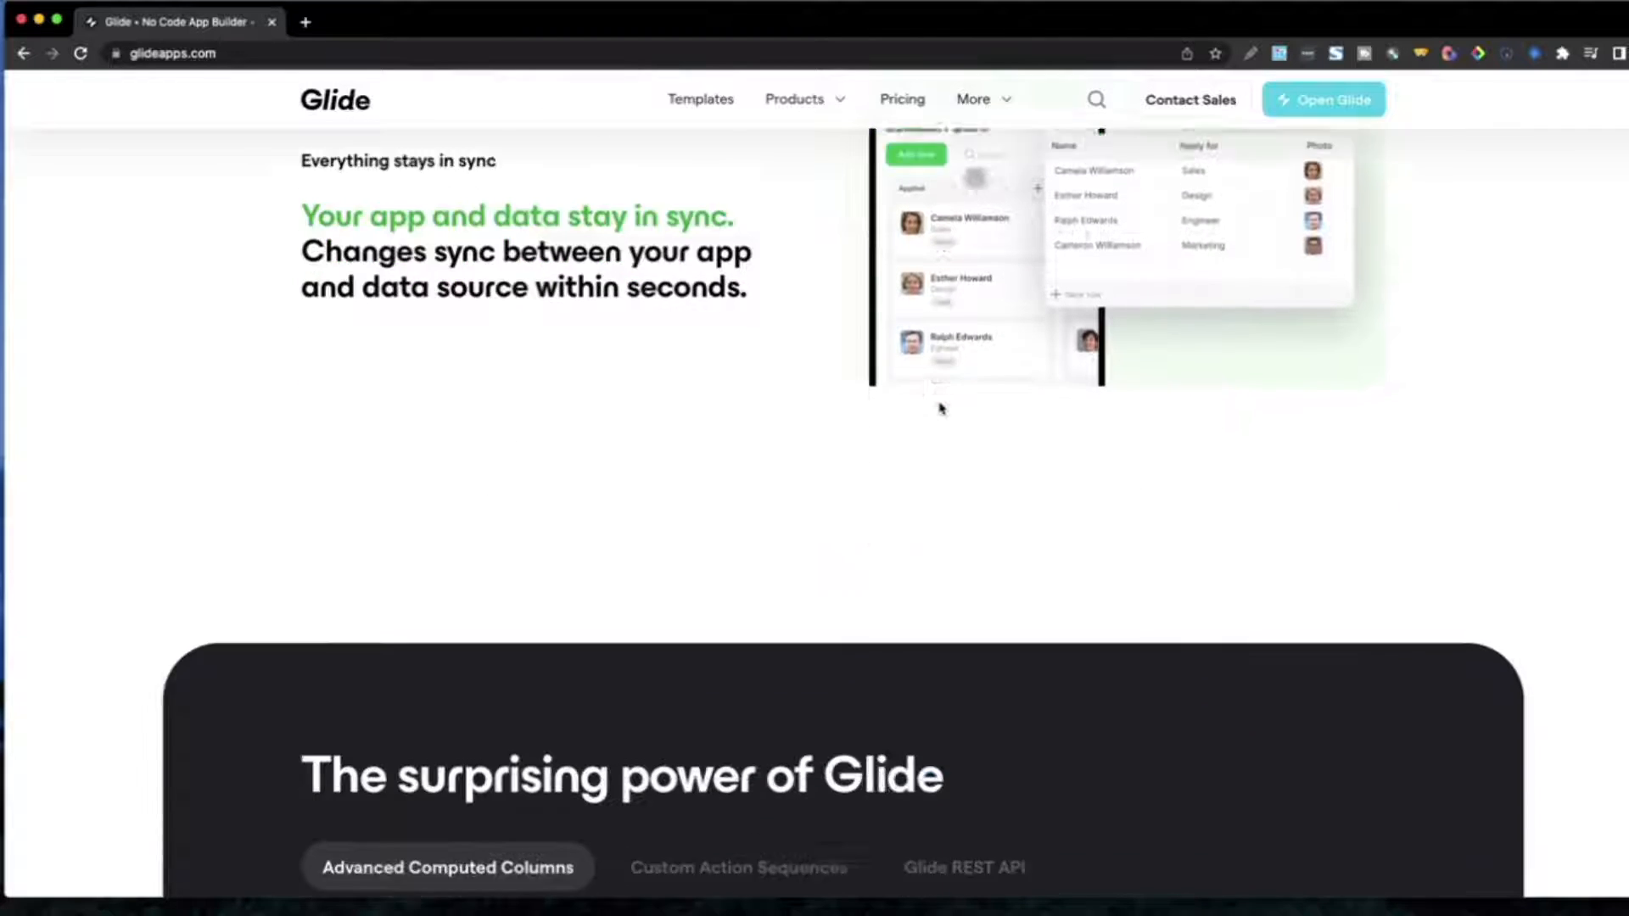
Step: Examine the homepage sections on Glide's advanced features, business case studies, customer testimonials and G2 reviews
{"action": "scroll", "coordinate": [940, 408], "scroll_direction": "down", "scroll_amount": 3}
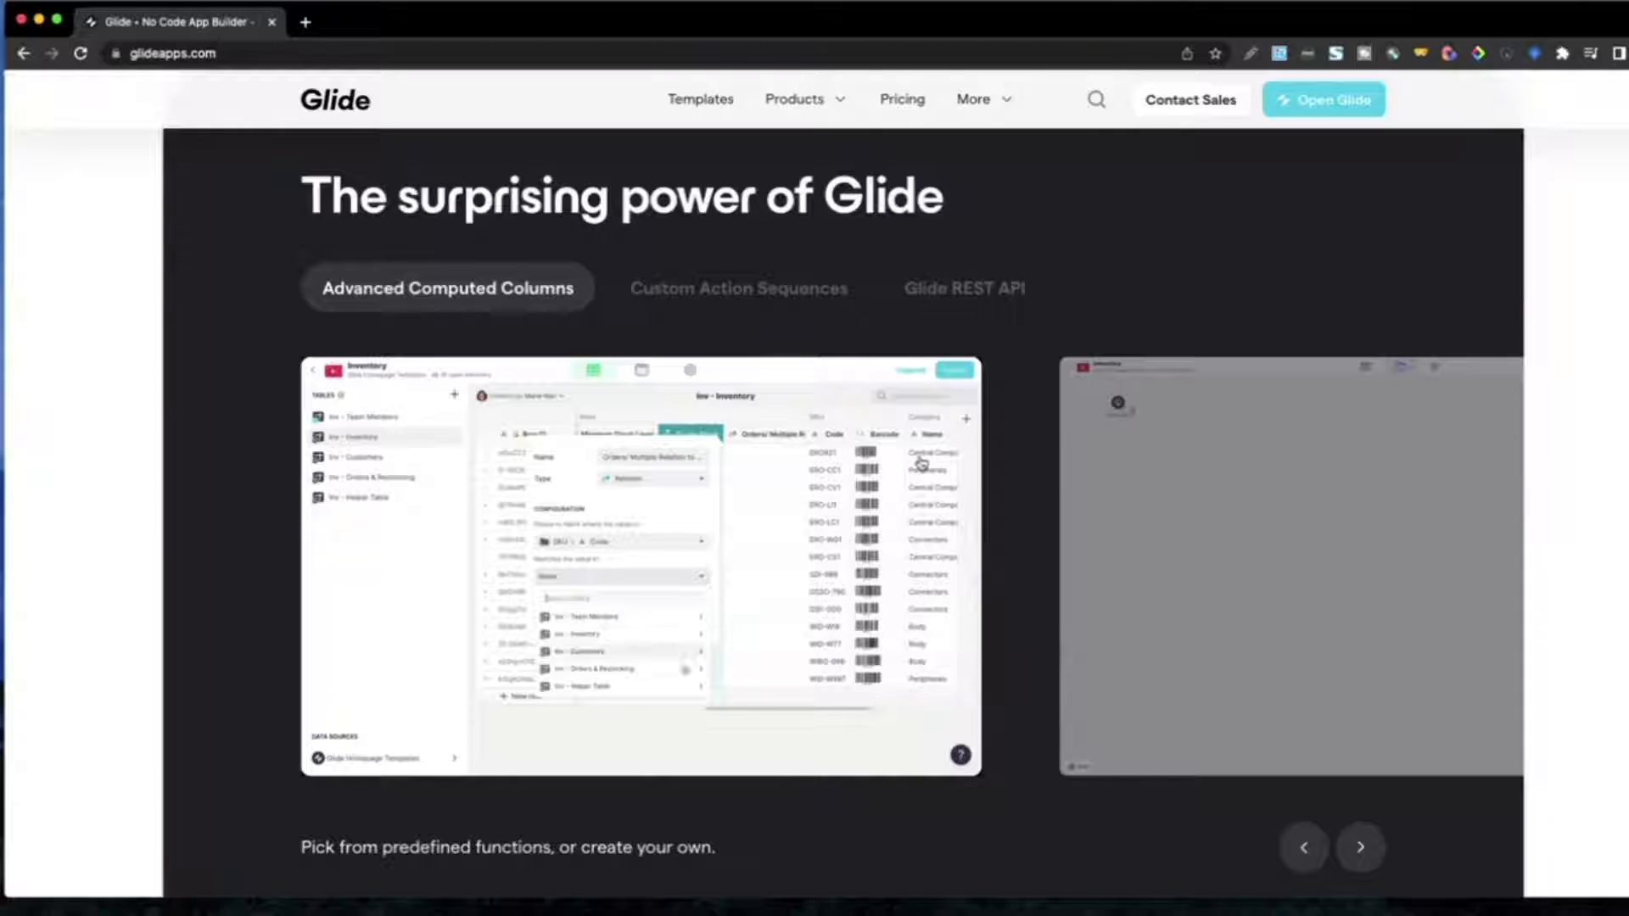
{"action": "scroll", "coordinate": [922, 462], "scroll_direction": "down", "scroll_amount": 1}
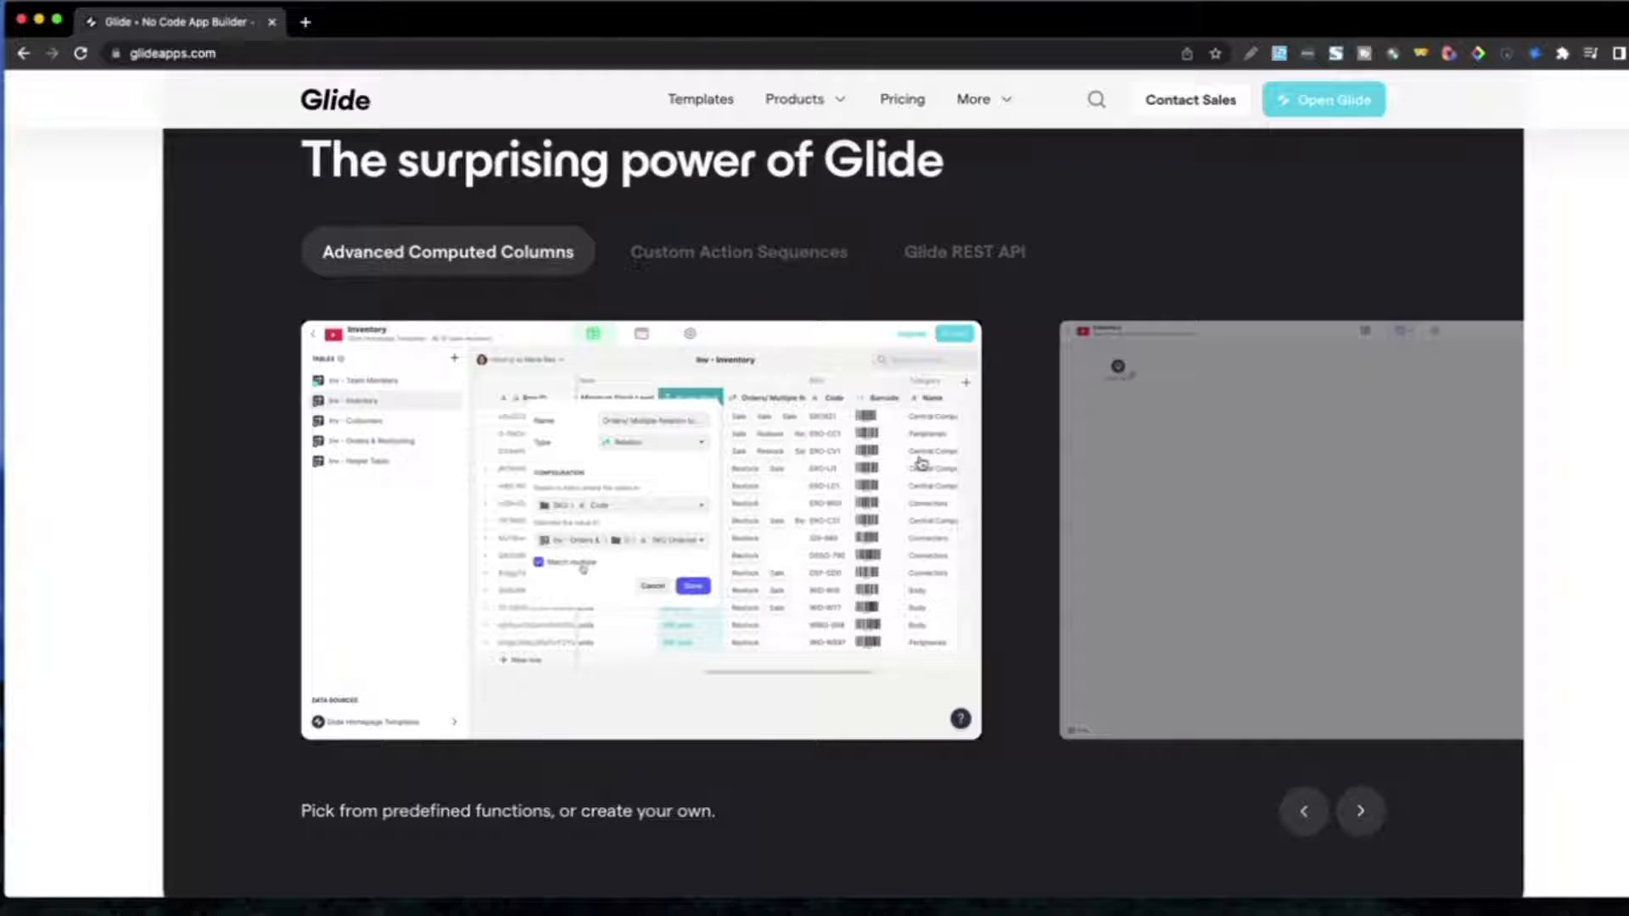
{"action": "scroll", "coordinate": [922, 463], "scroll_direction": "down", "scroll_amount": 10}
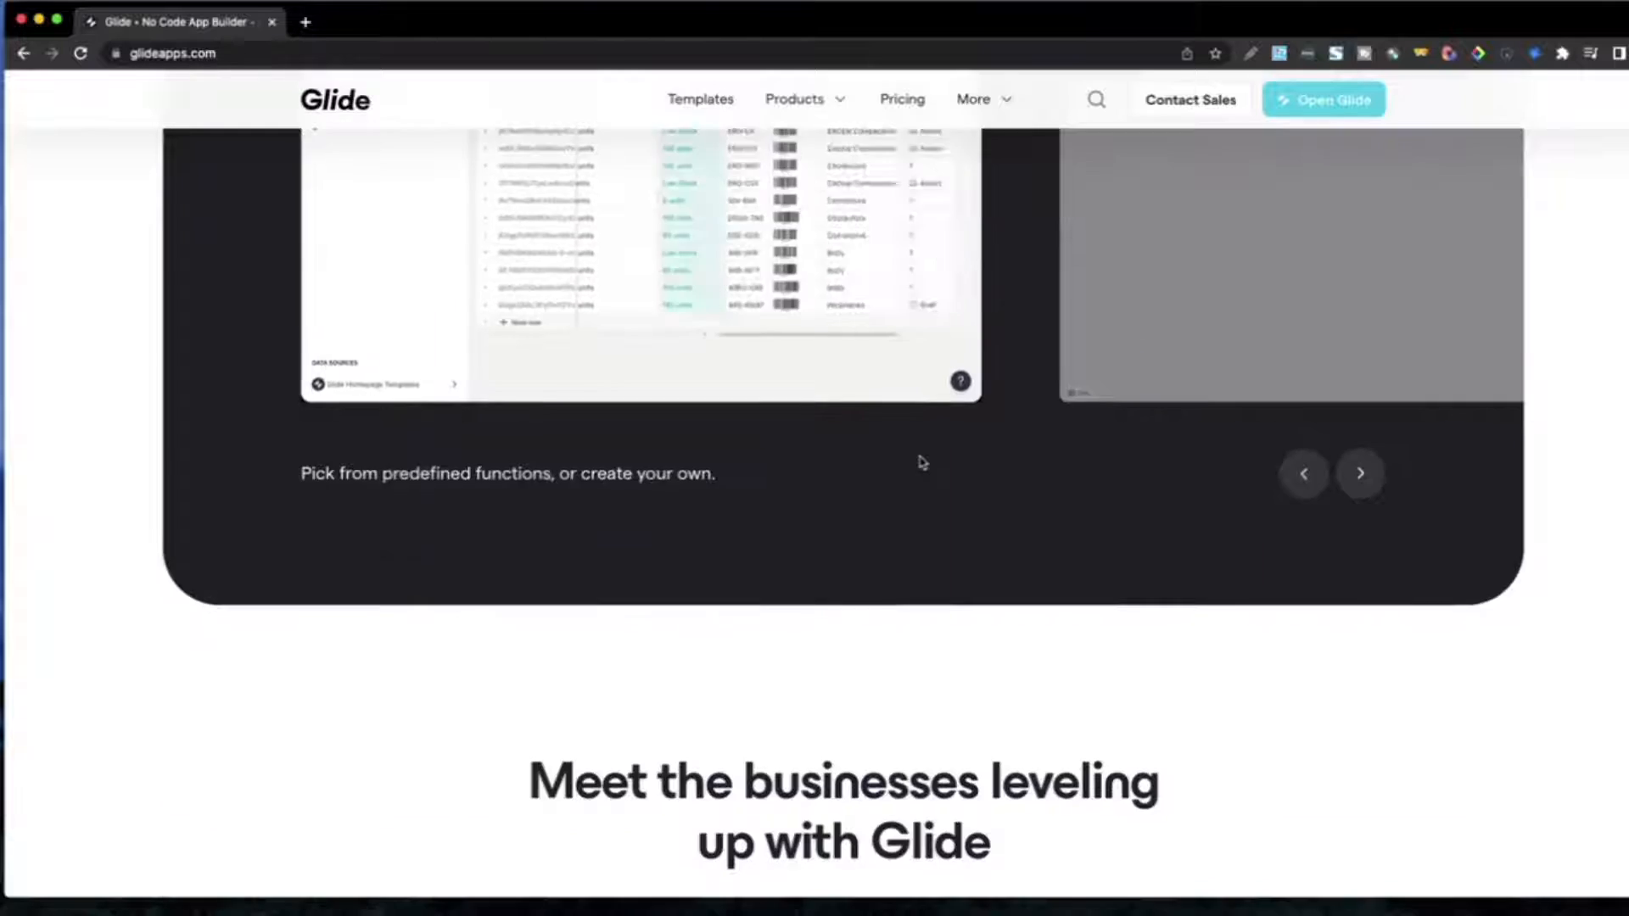
{"action": "scroll", "coordinate": [922, 463], "scroll_direction": "down", "scroll_amount": 8}
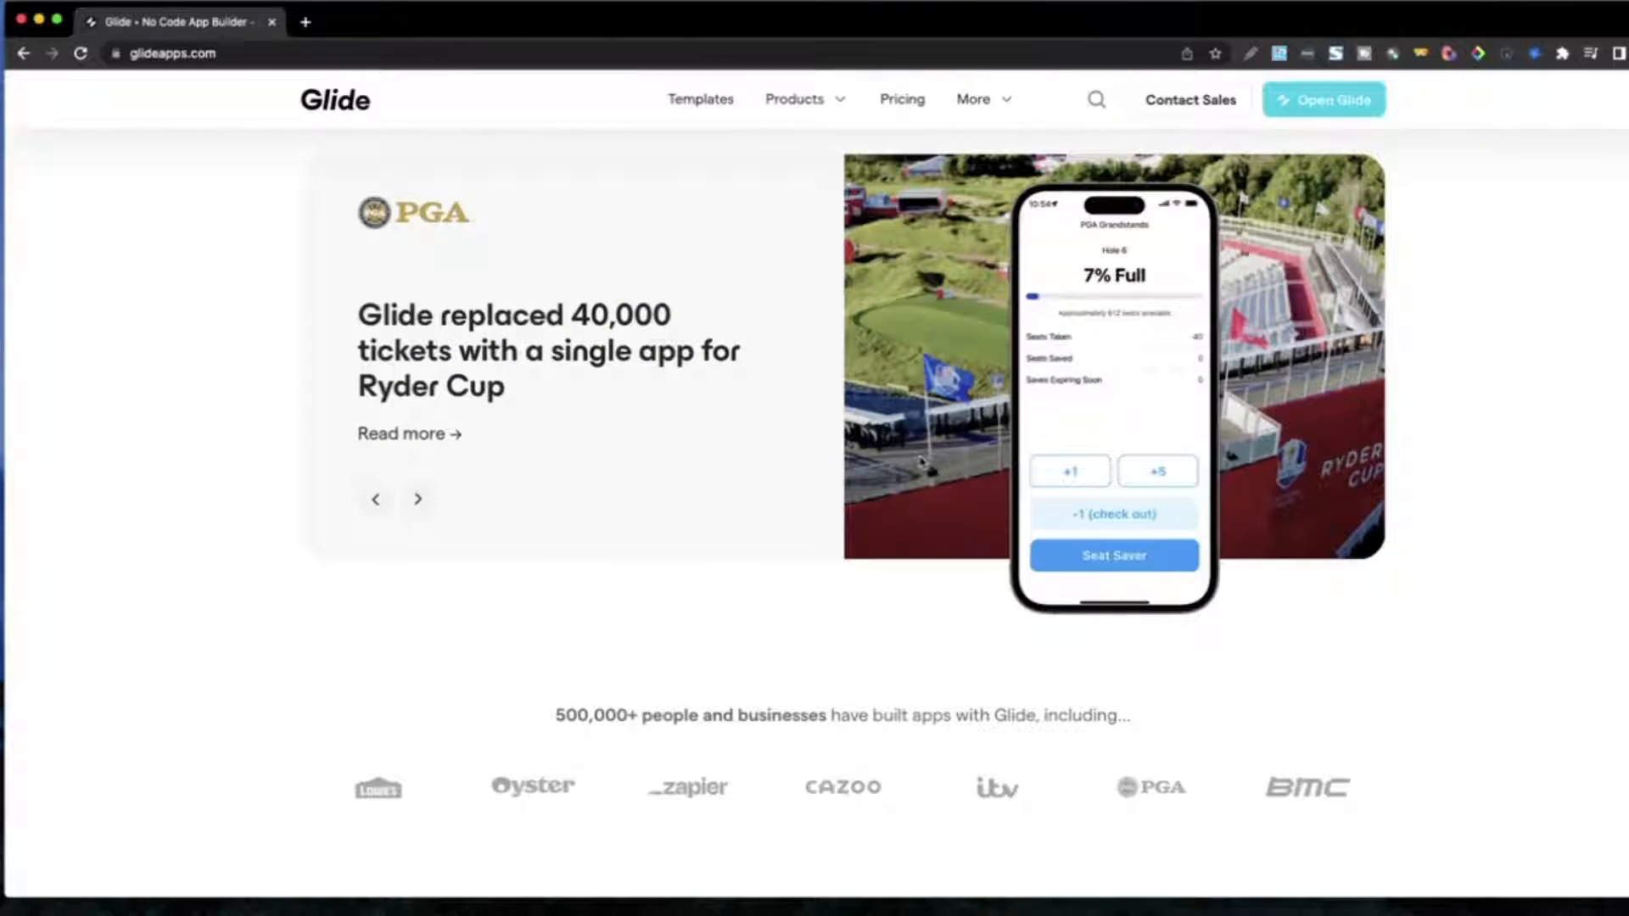
{"action": "scroll", "coordinate": [922, 462], "scroll_direction": "down", "scroll_amount": 3}
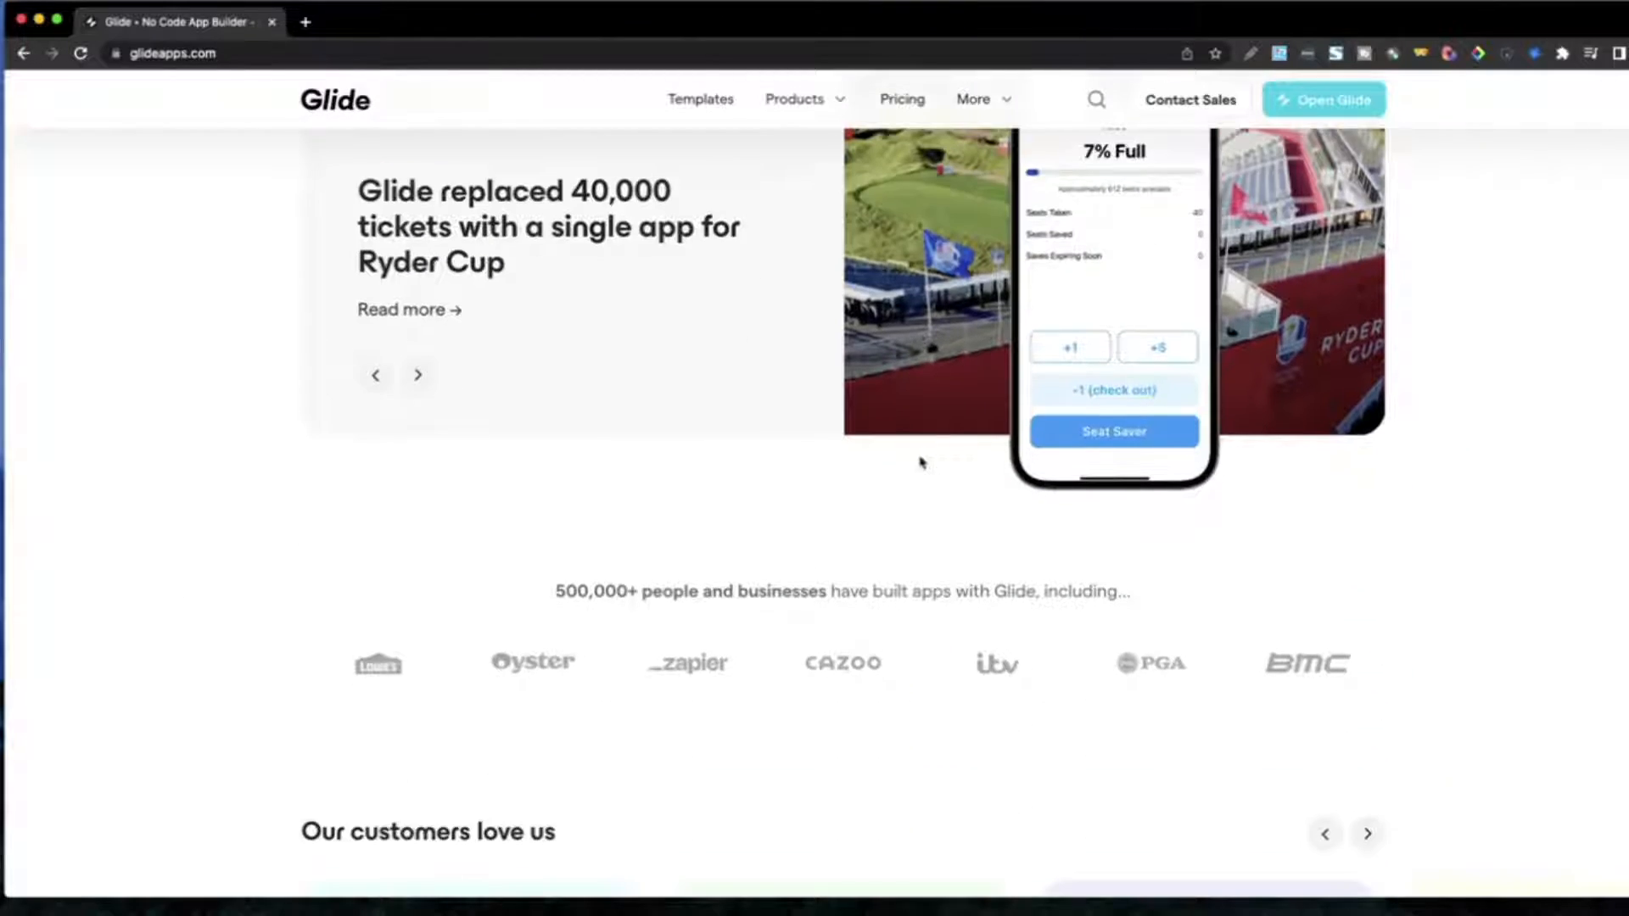
{"action": "scroll", "coordinate": [923, 463], "scroll_direction": "down", "scroll_amount": 9}
{"action": "scroll", "coordinate": [923, 463], "scroll_direction": "down", "scroll_amount": 9}
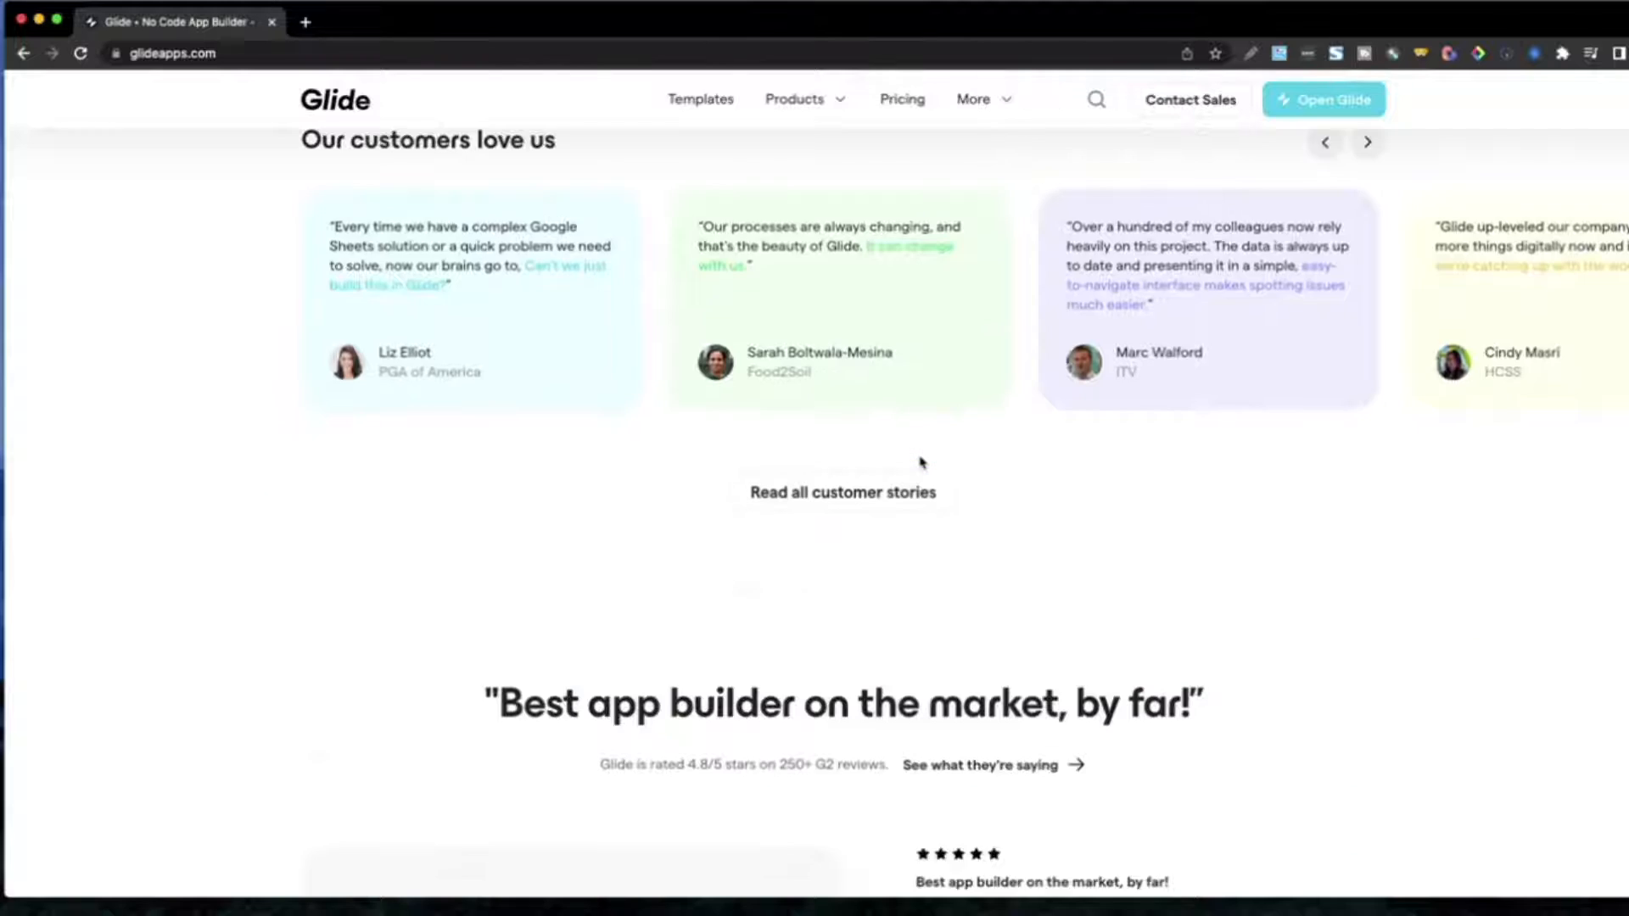
{"action": "scroll", "coordinate": [923, 463], "scroll_direction": "down", "scroll_amount": 11}
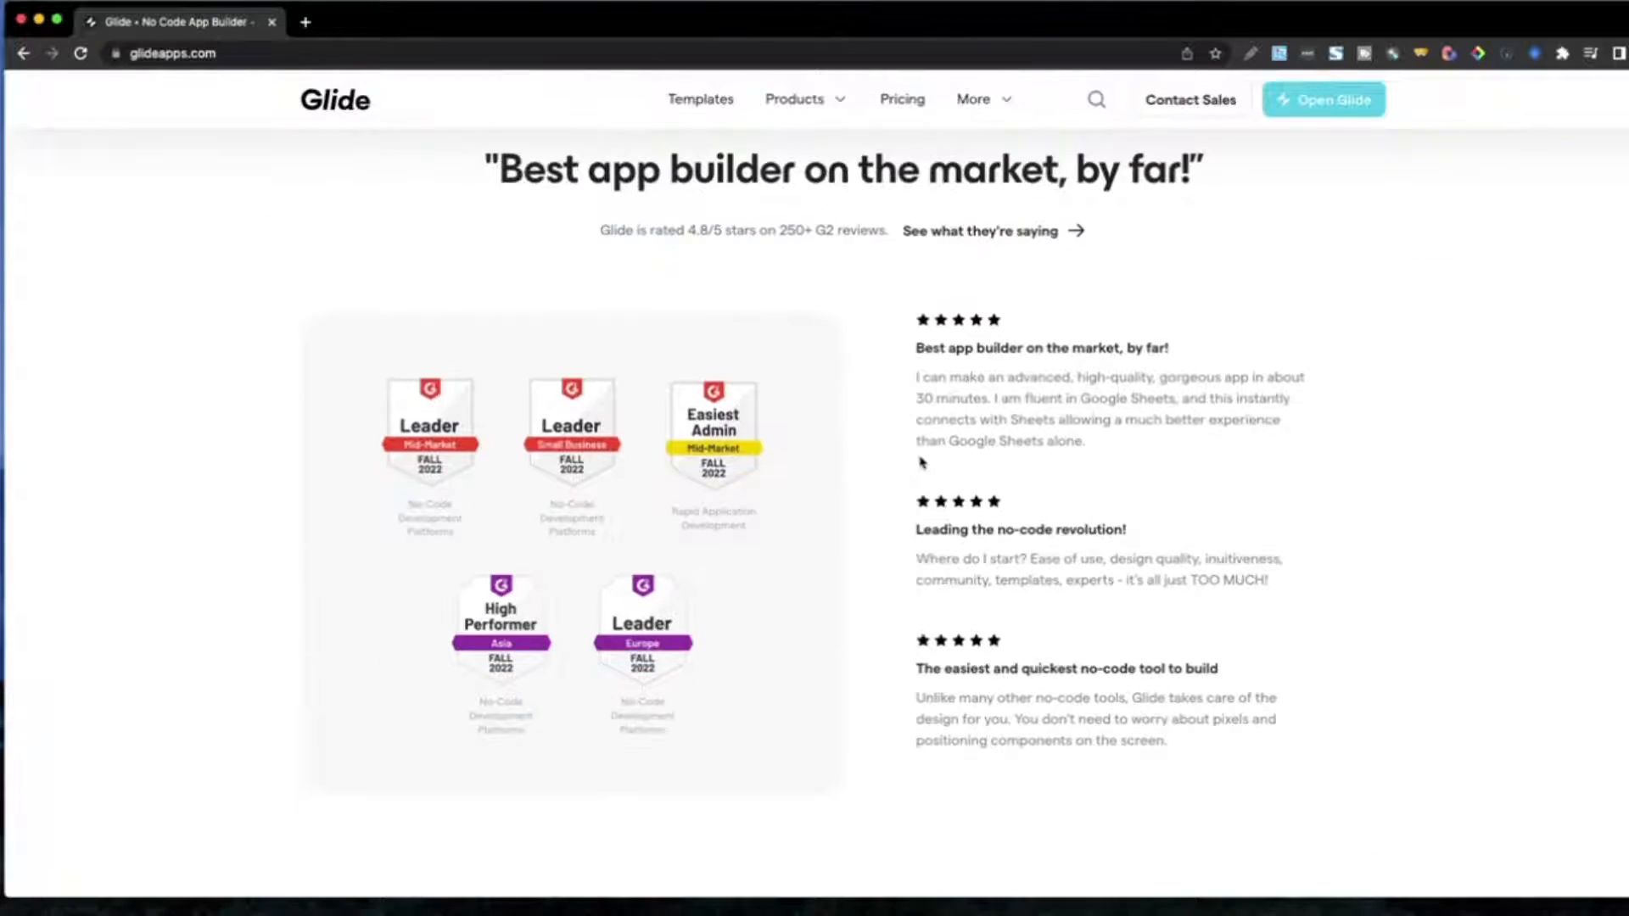
{"action": "scroll", "coordinate": [923, 463], "scroll_direction": "up", "scroll_amount": 20}
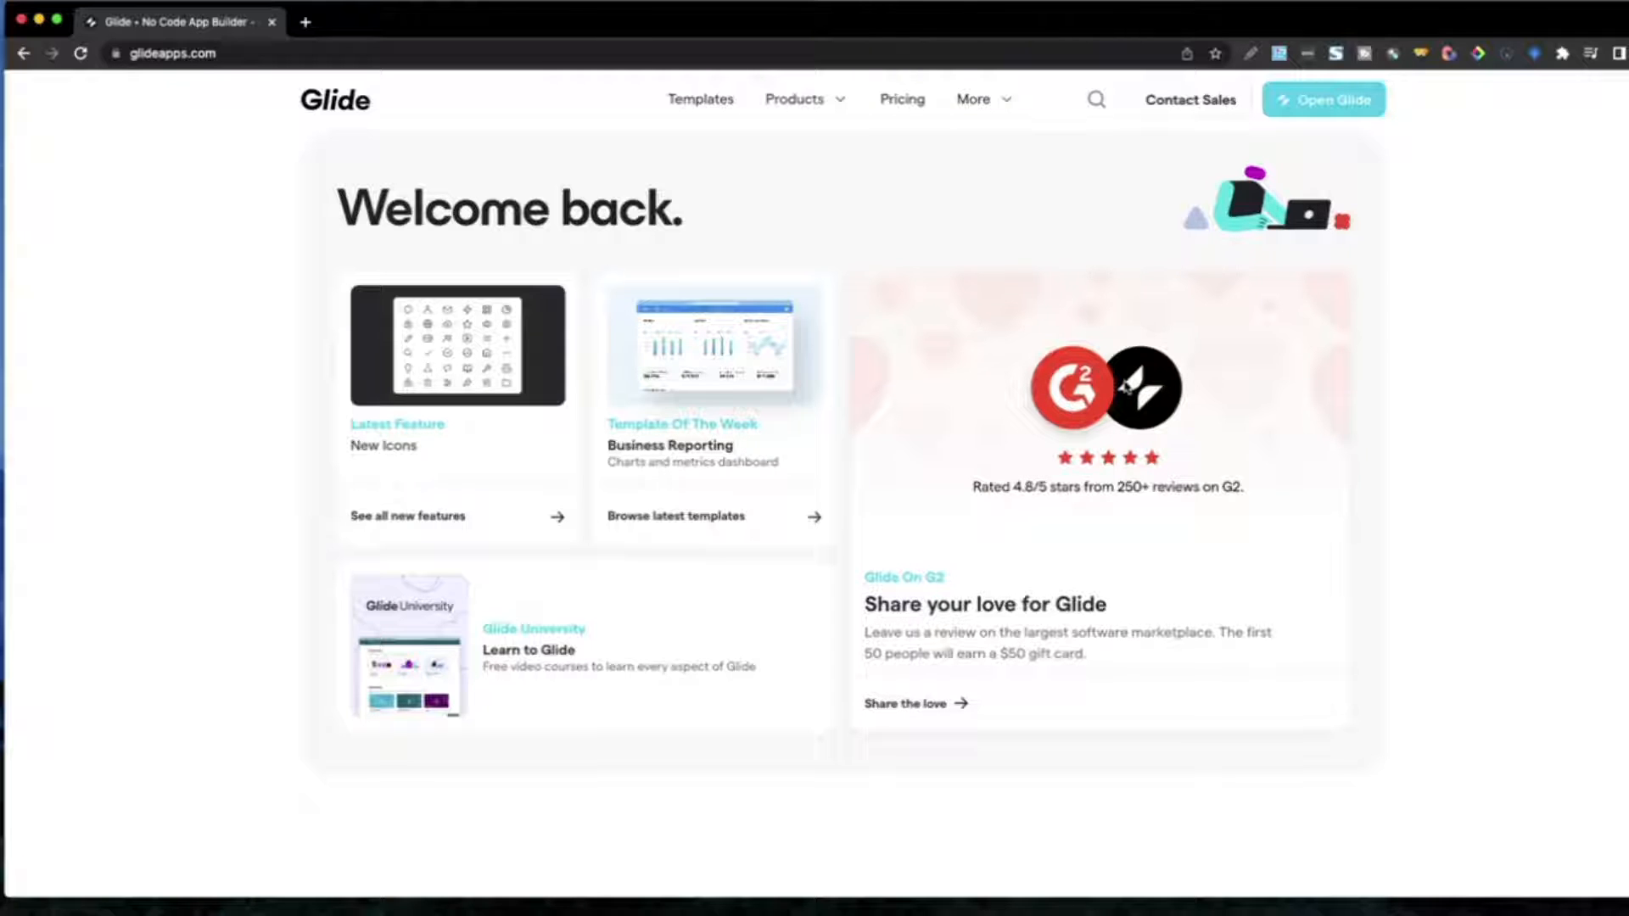
Step: Open the Glide template gallery and look over its template sections, use cases and categories
{"action": "left_click", "coordinate": [721, 106]}
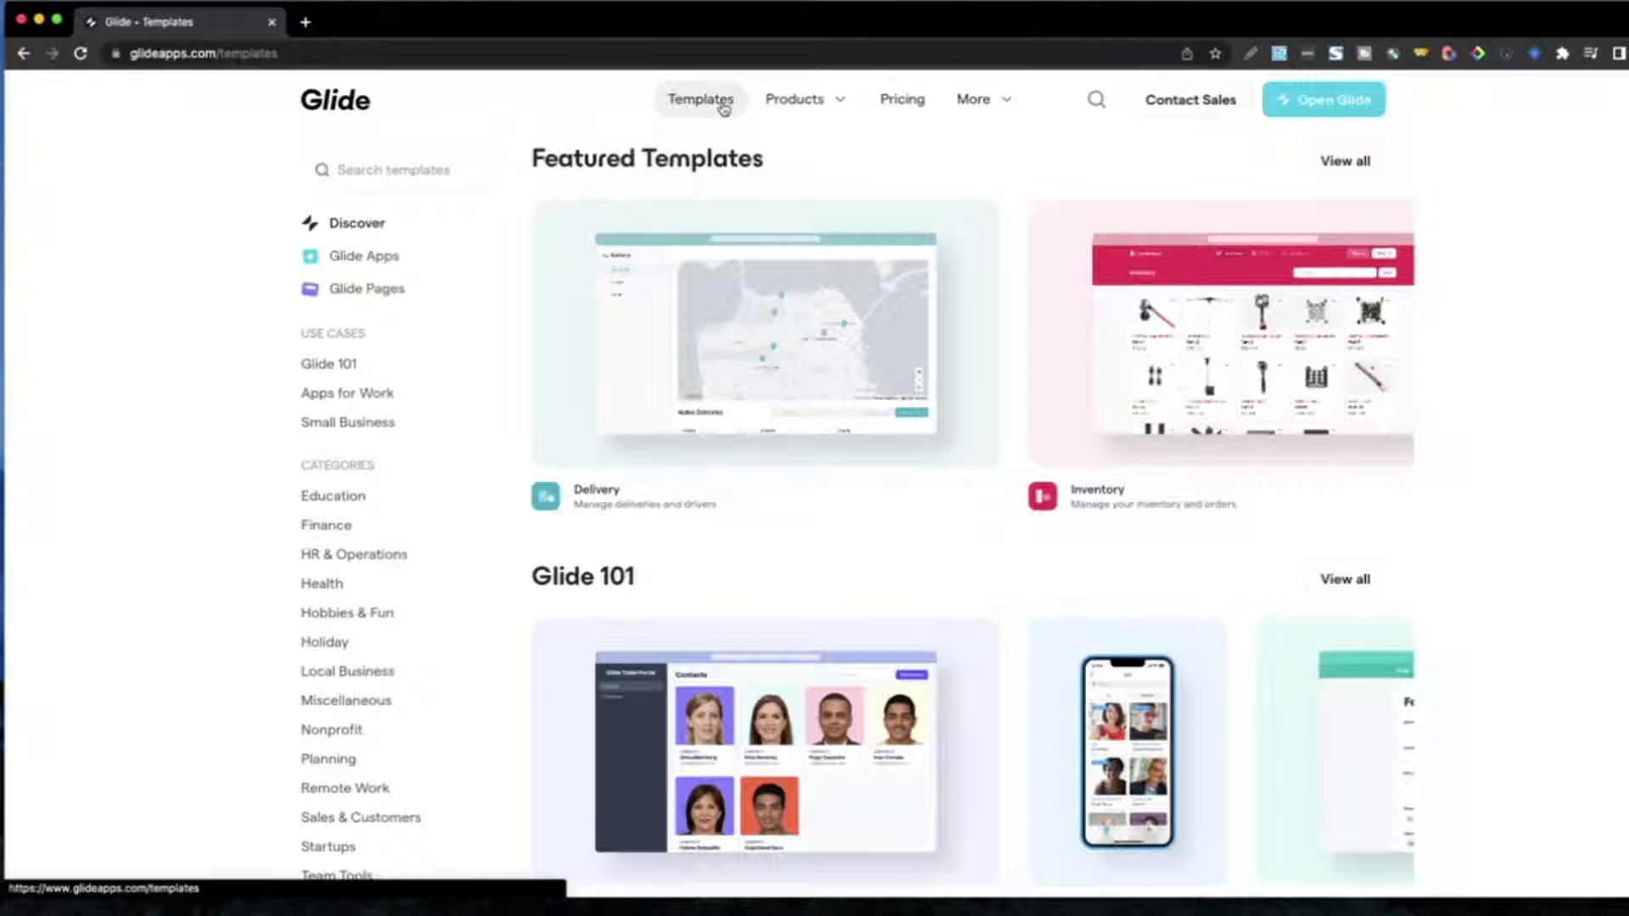
{"action": "scroll", "coordinate": [802, 355], "scroll_direction": "down", "scroll_amount": 3}
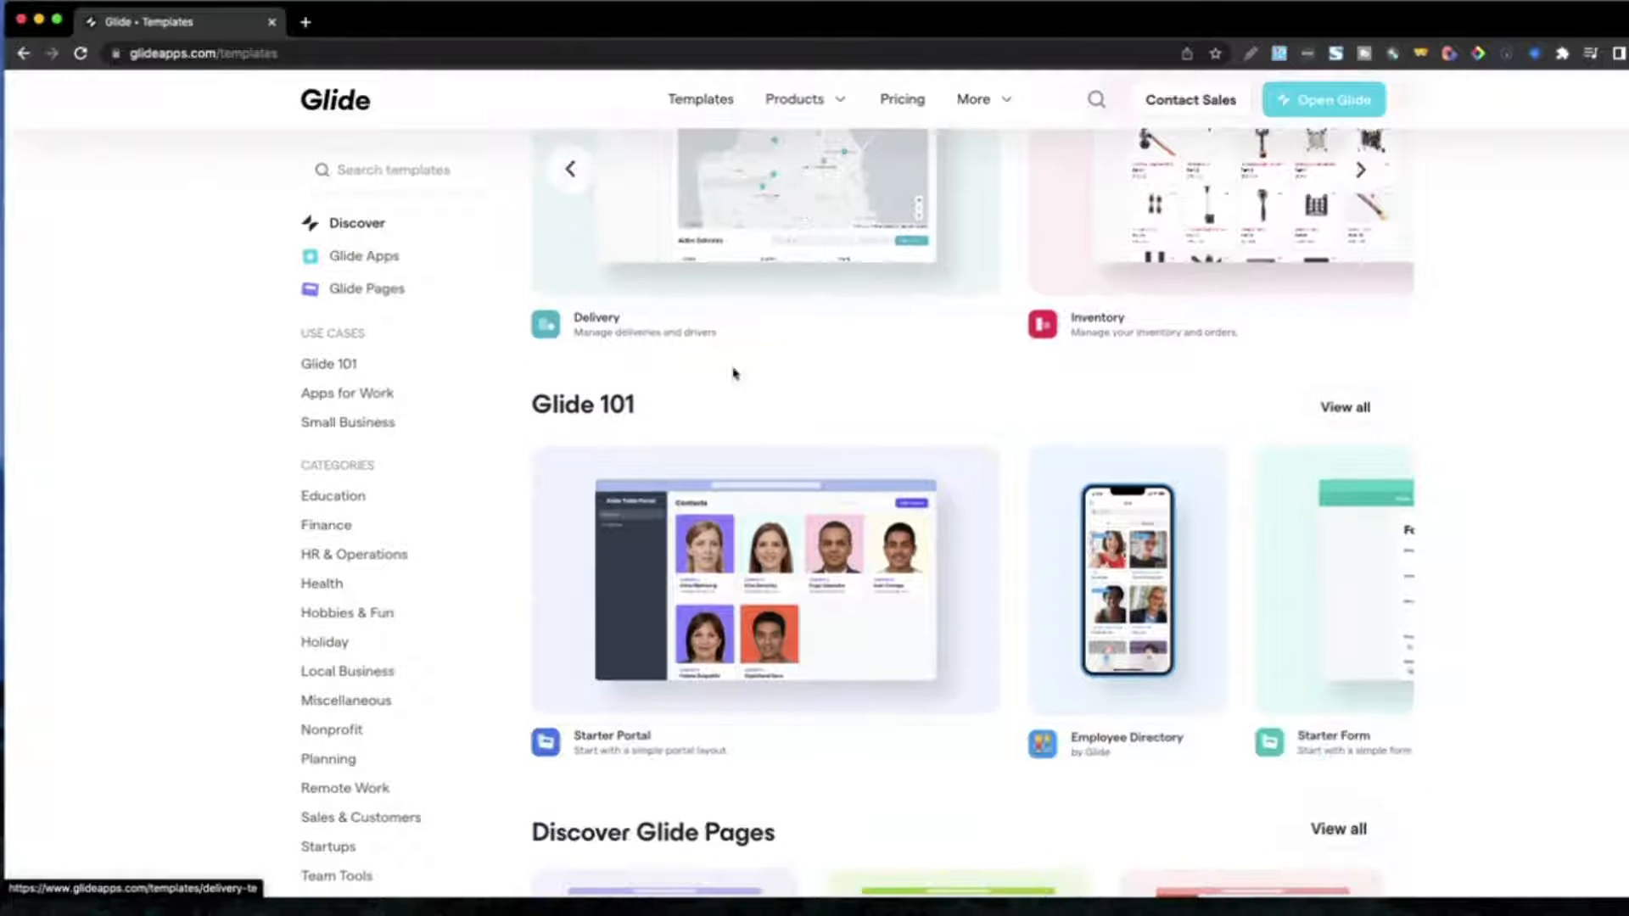
{"action": "scroll", "coordinate": [367, 512], "scroll_direction": "down", "scroll_amount": 5}
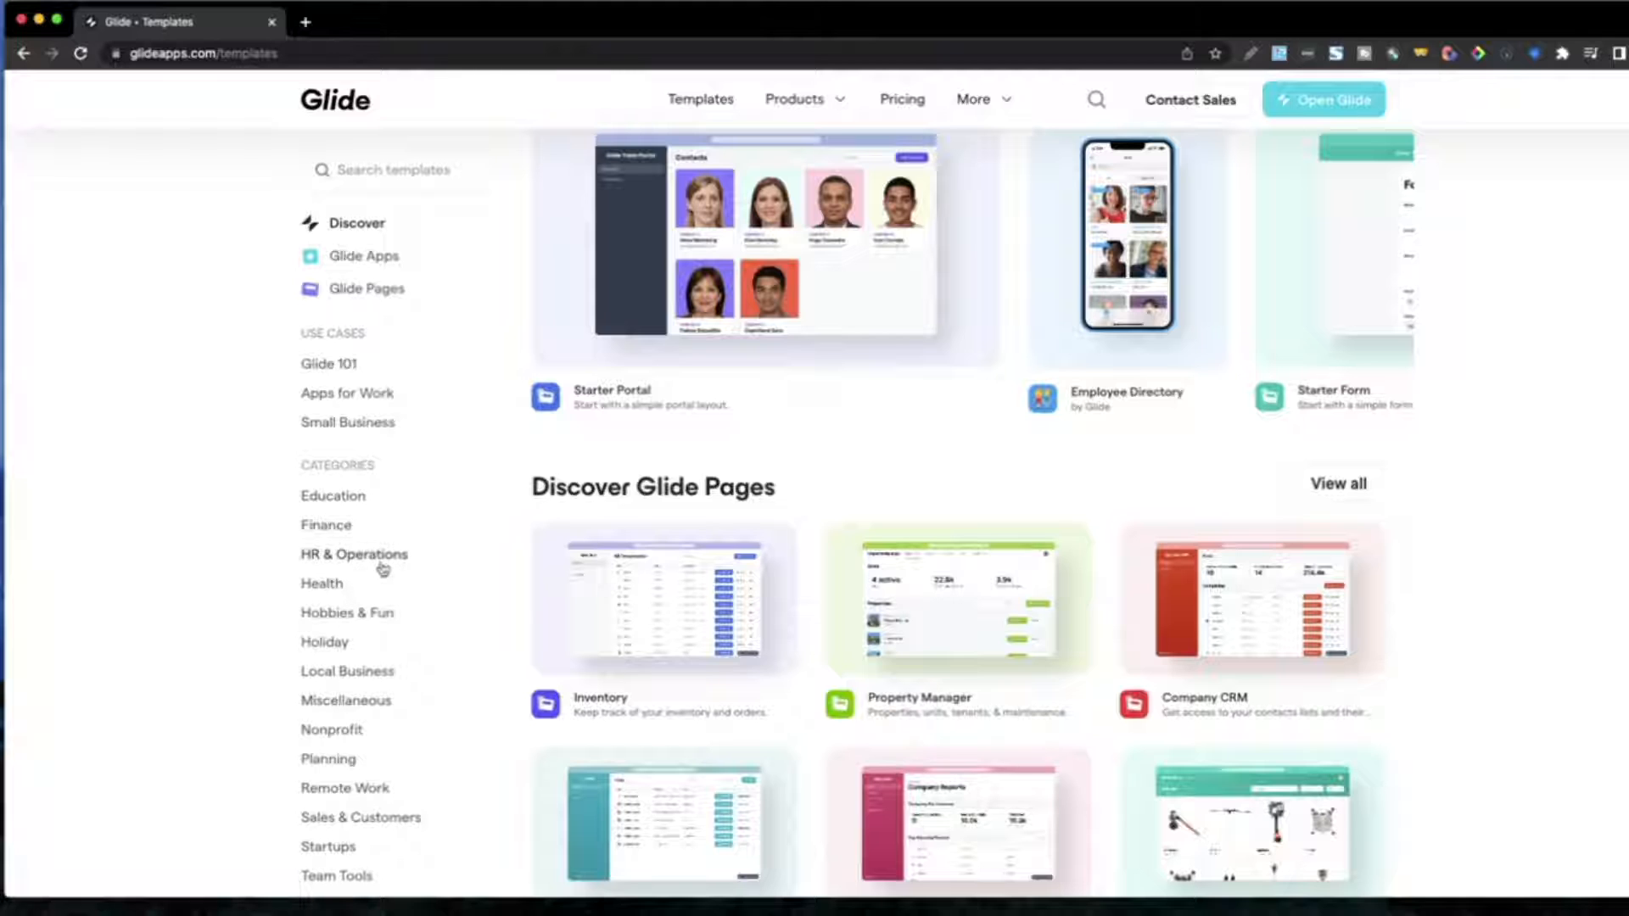
{"action": "scroll", "coordinate": [381, 568], "scroll_direction": "down", "scroll_amount": 2}
{"action": "scroll", "coordinate": [360, 645], "scroll_direction": "down", "scroll_amount": 4}
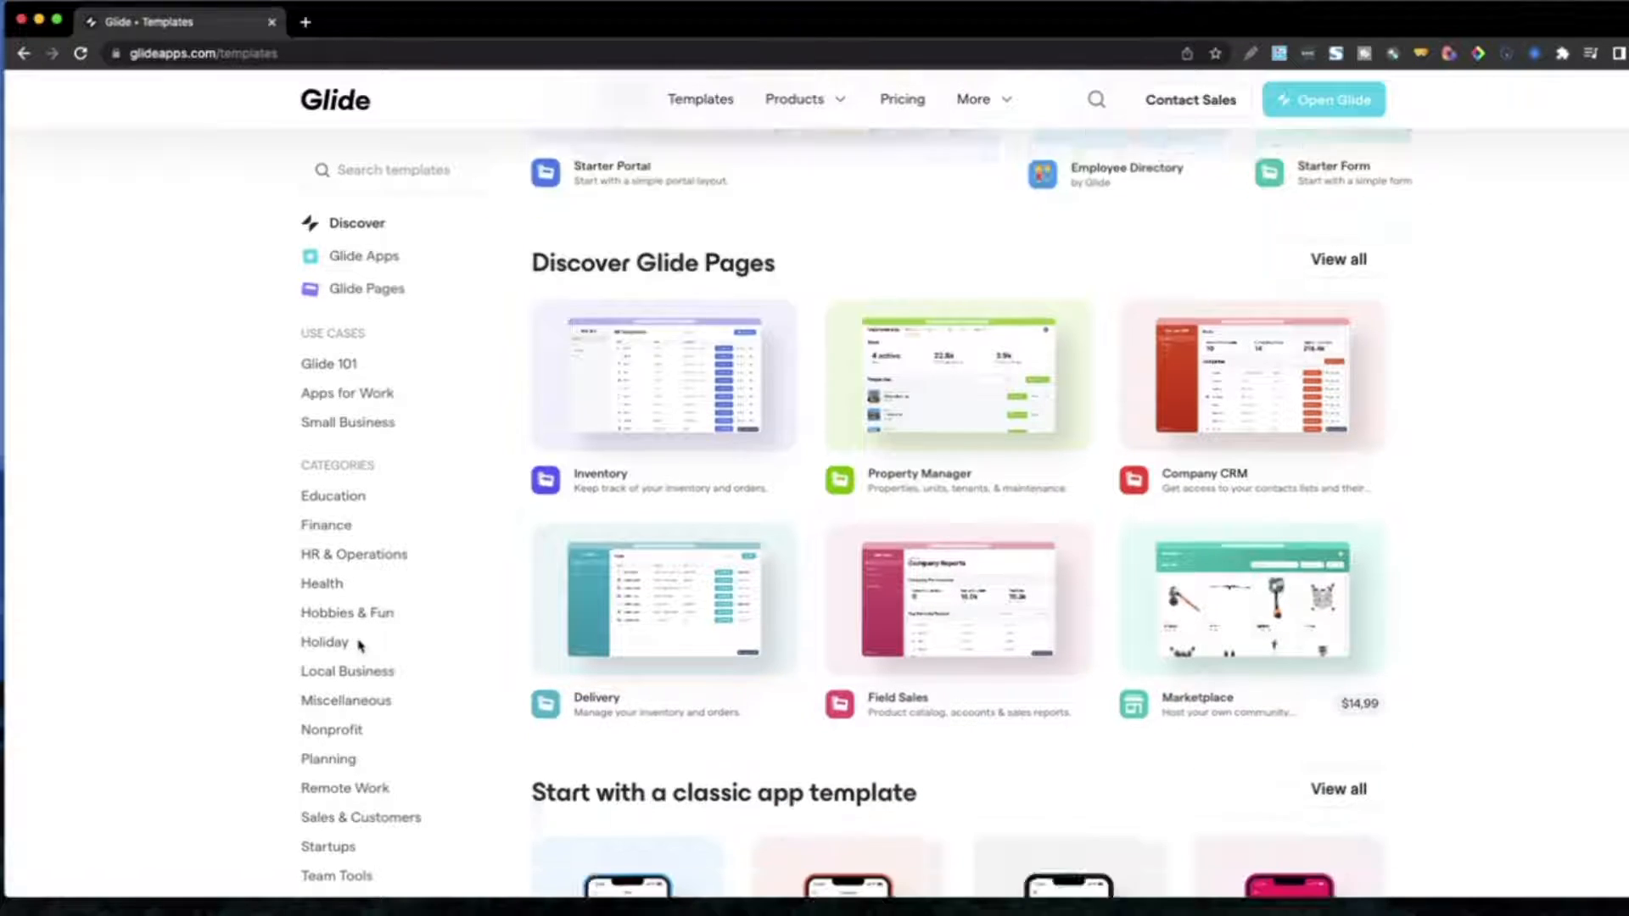
{"action": "scroll", "coordinate": [364, 688], "scroll_direction": "down", "scroll_amount": 15}
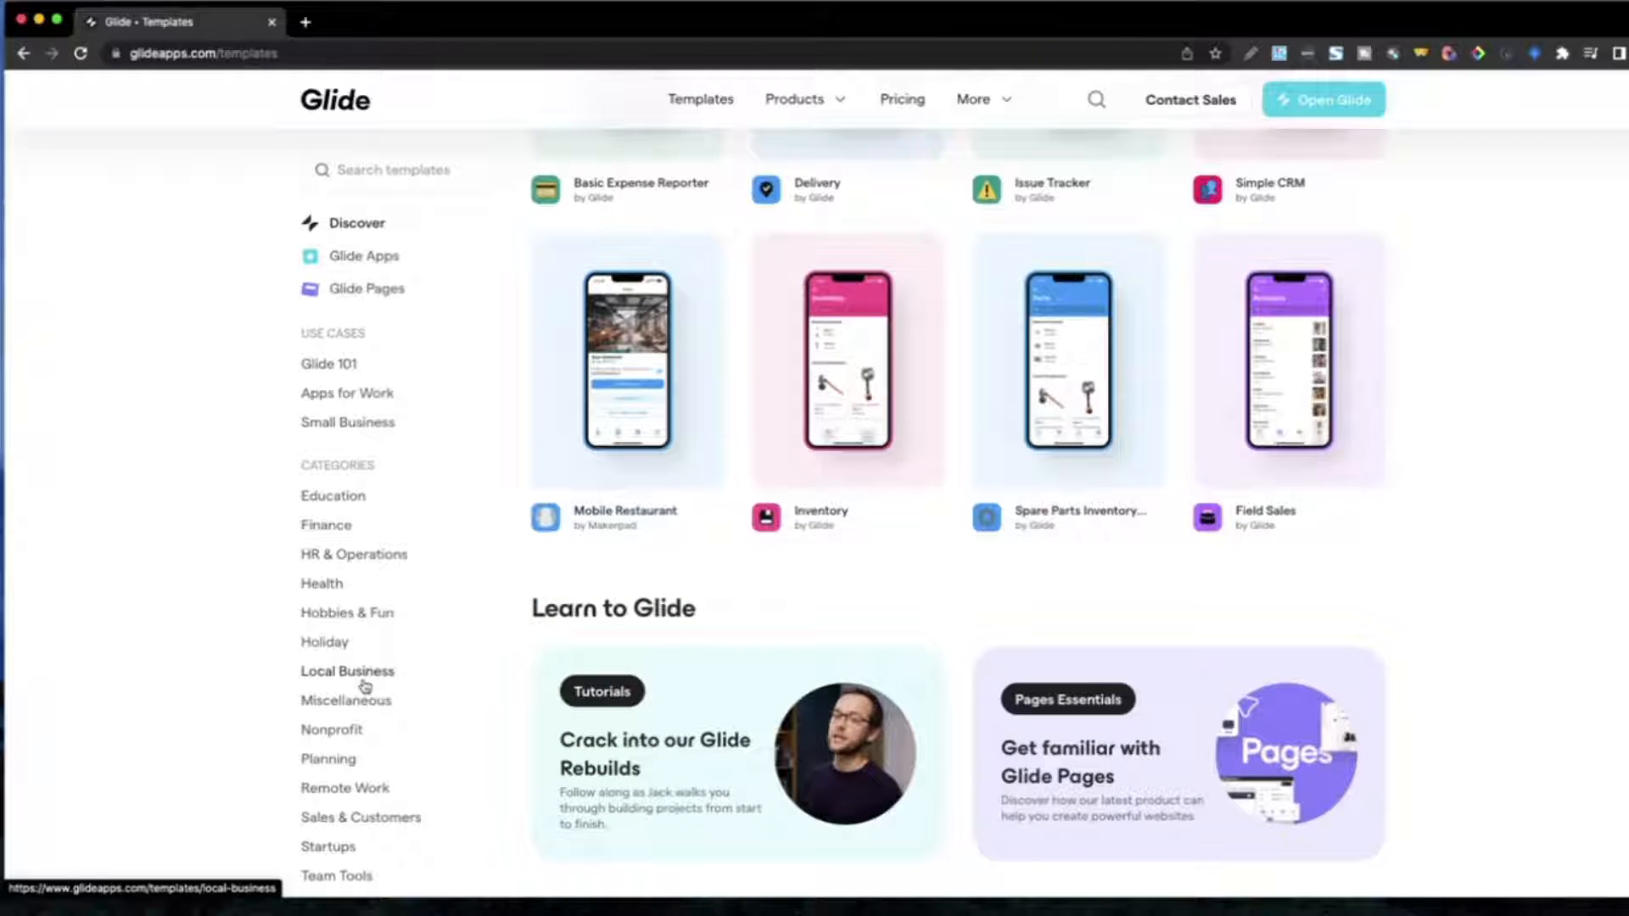
{"action": "scroll", "coordinate": [365, 688], "scroll_direction": "down", "scroll_amount": 7}
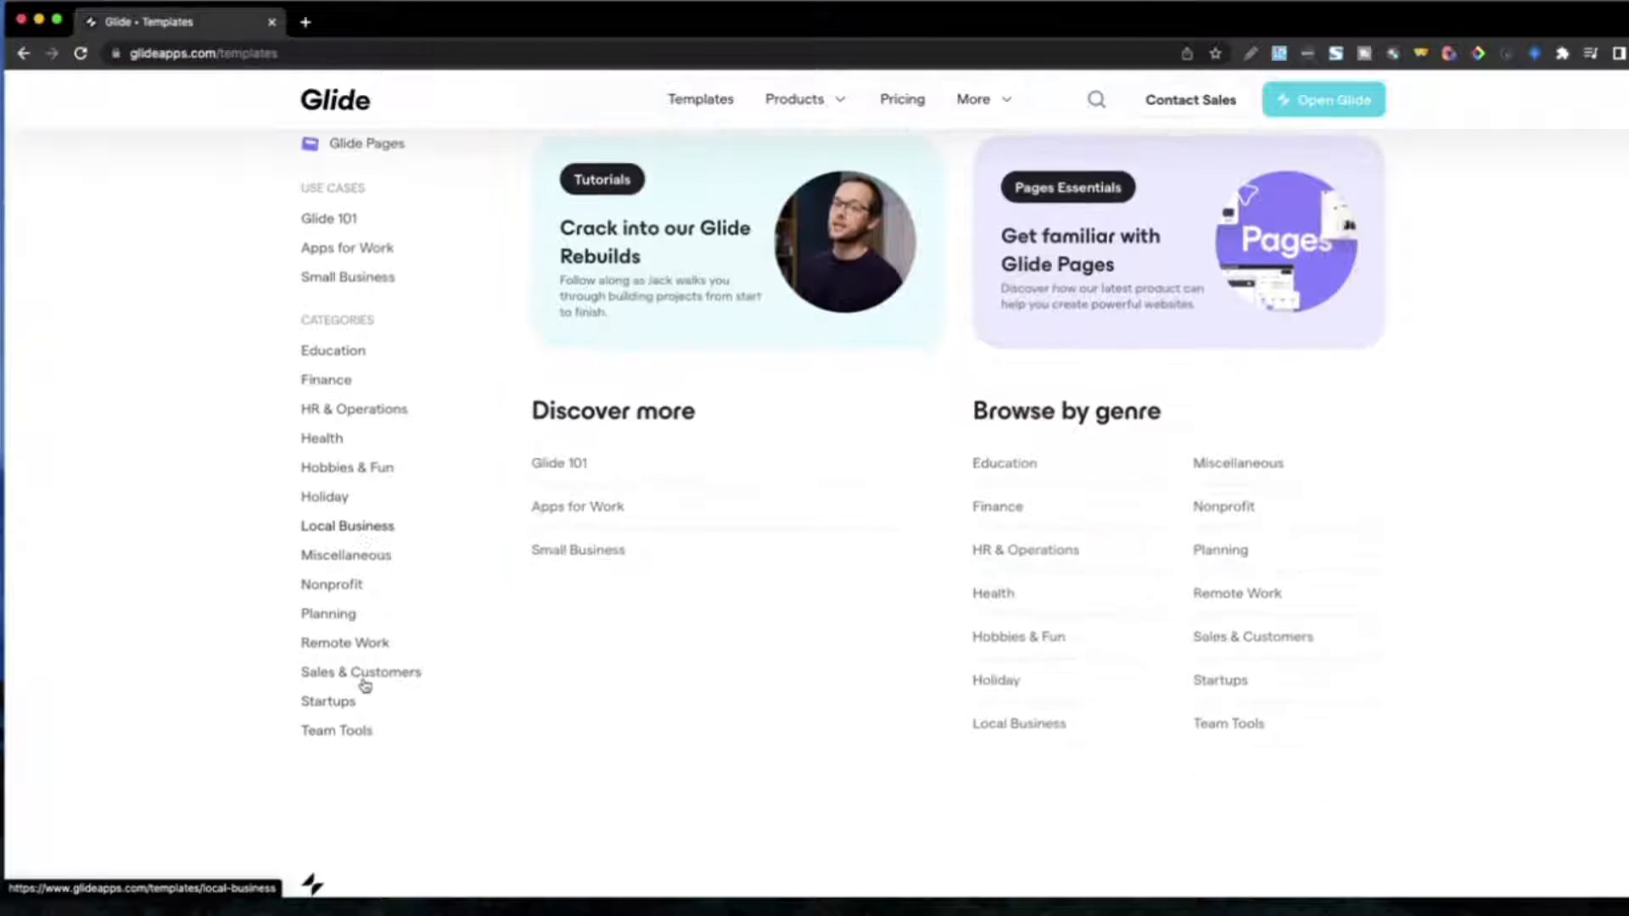
{"action": "scroll", "coordinate": [365, 672], "scroll_direction": "up", "scroll_amount": 10}
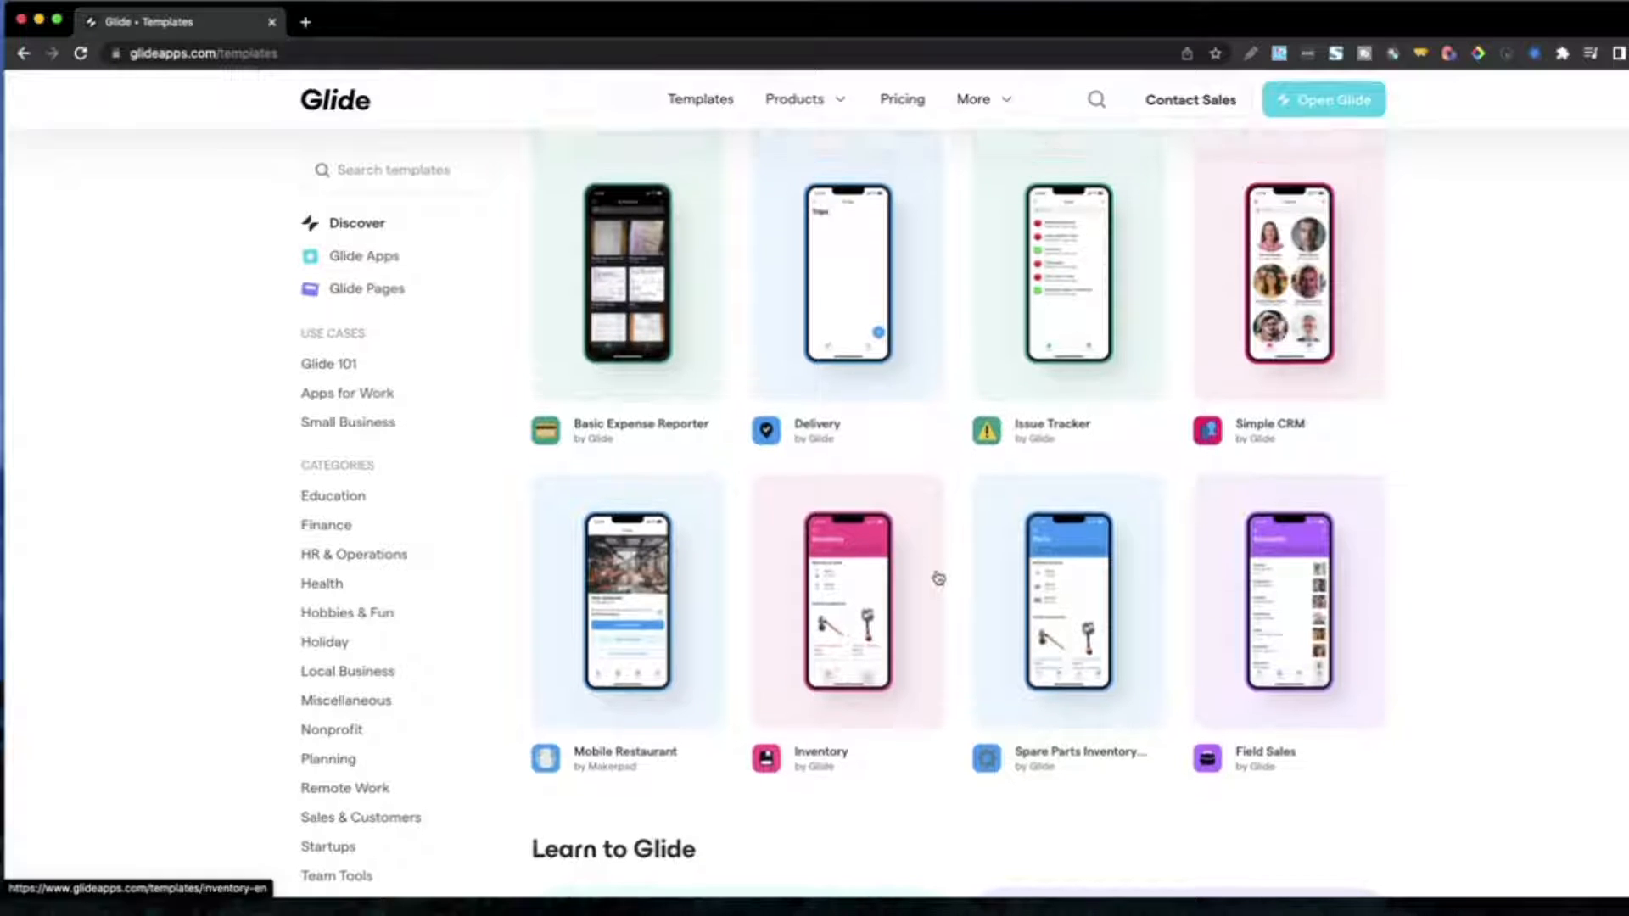
Step: Compare the classic app templates with the Glide Pages templates, highlighting the headings "Start with a classic app template" and "Discover Glide Pages"
{"action": "scroll", "coordinate": [939, 578], "scroll_direction": "up", "scroll_amount": 3}
{"action": "scroll", "coordinate": [937, 579], "scroll_direction": "up", "scroll_amount": 5}
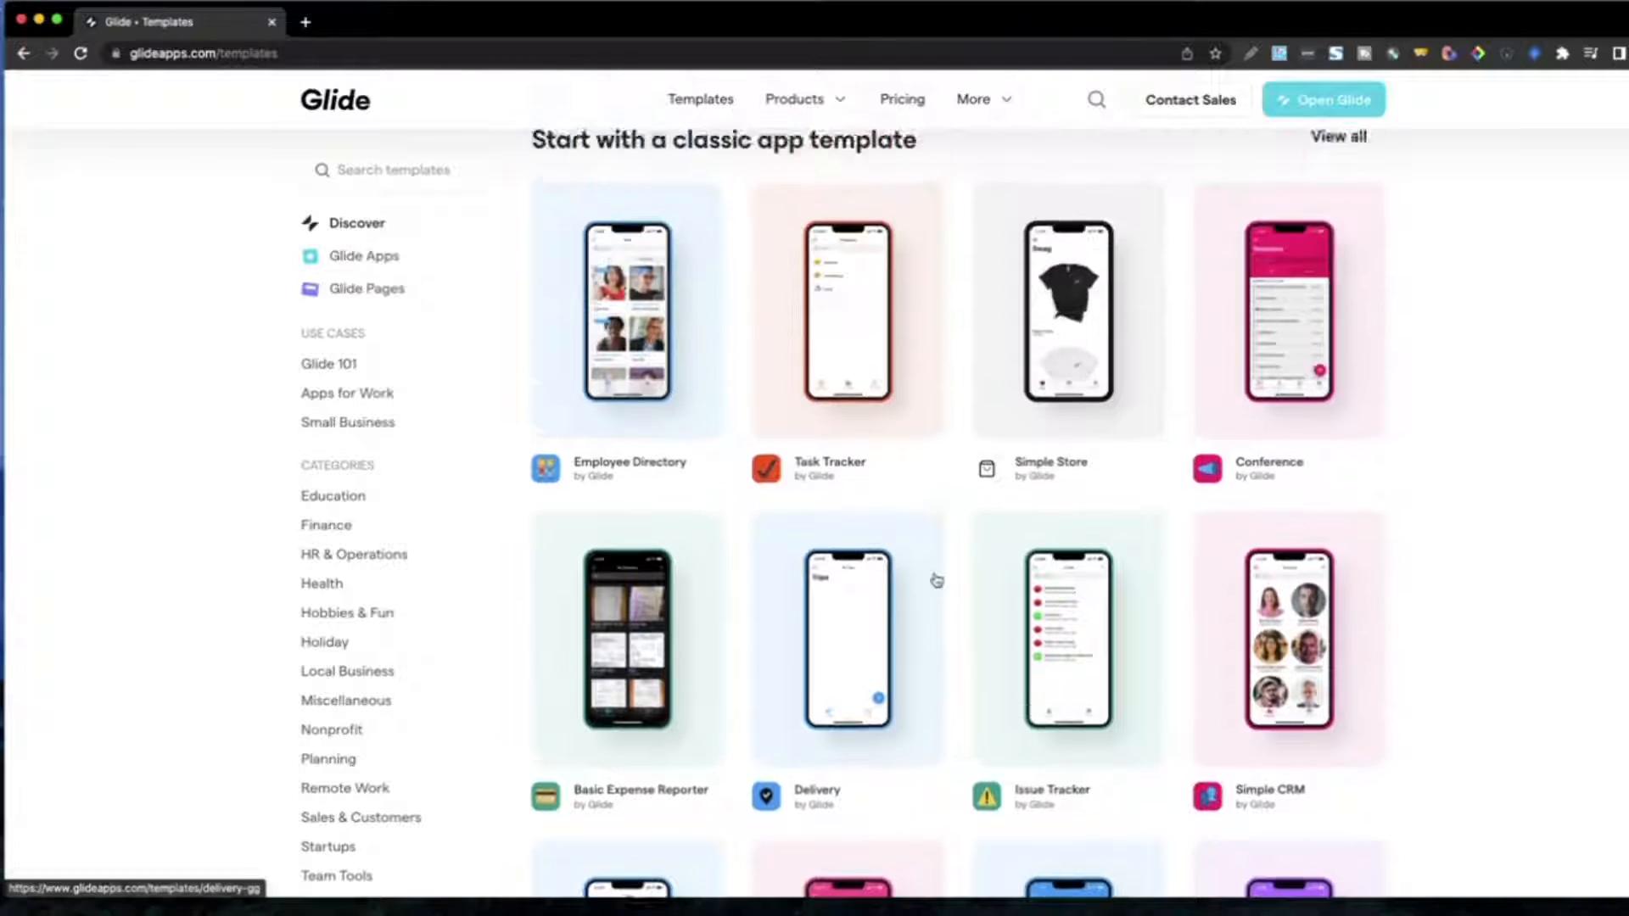
{"action": "scroll", "coordinate": [937, 581], "scroll_direction": "up", "scroll_amount": 5}
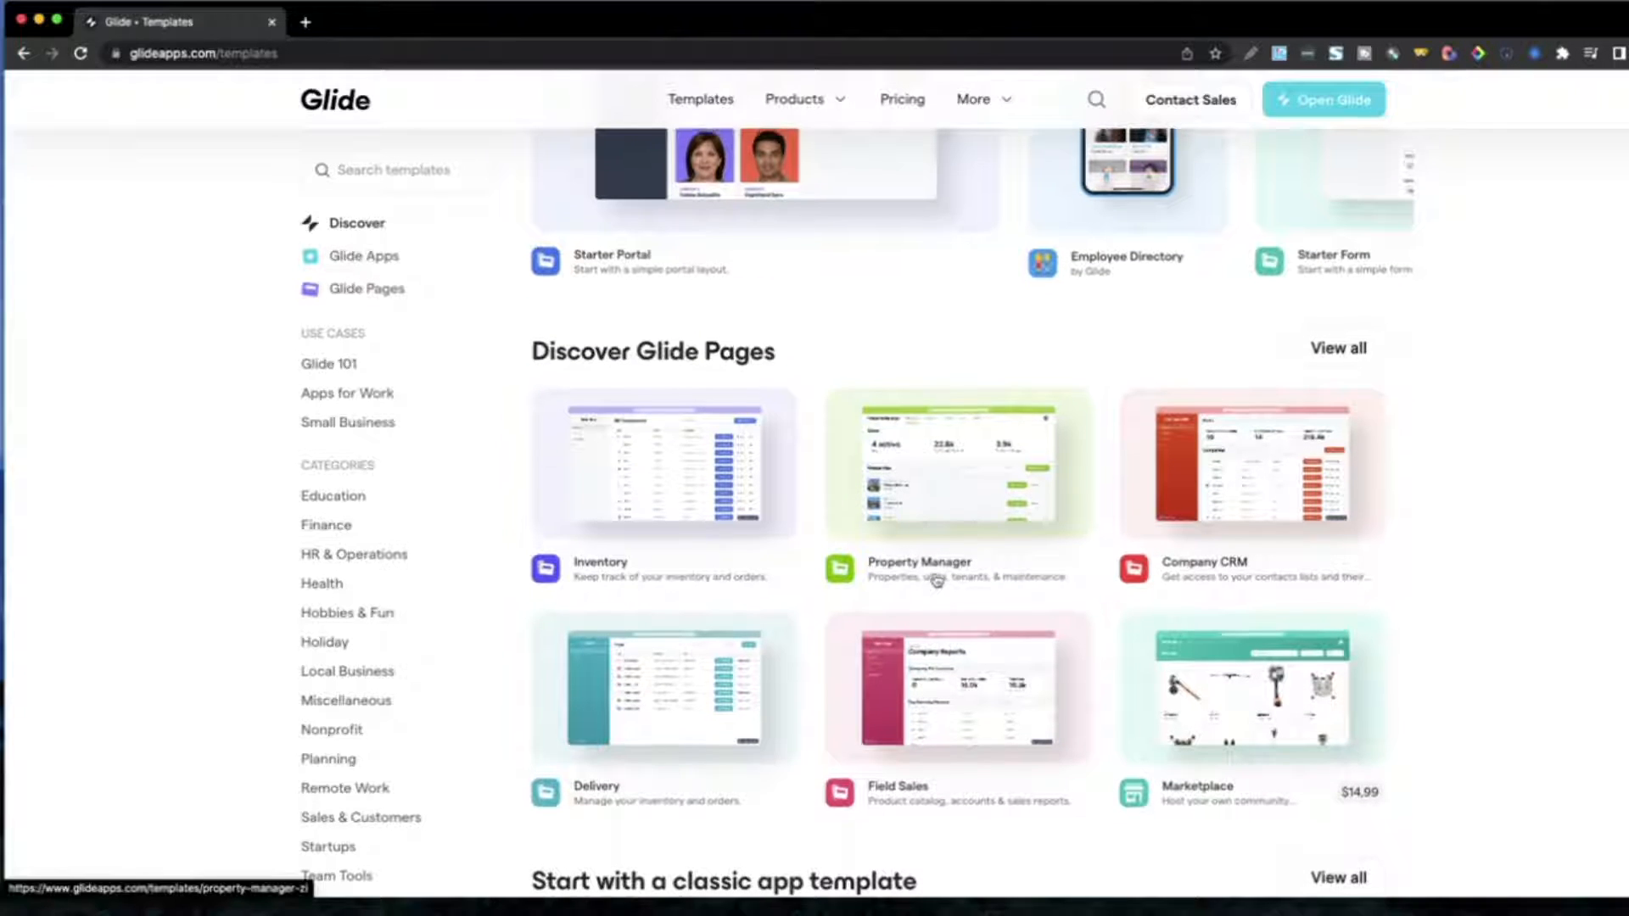
{"action": "scroll", "coordinate": [830, 530], "scroll_direction": "down", "scroll_amount": 4}
{"action": "scroll", "coordinate": [702, 705], "scroll_direction": "down", "scroll_amount": 2}
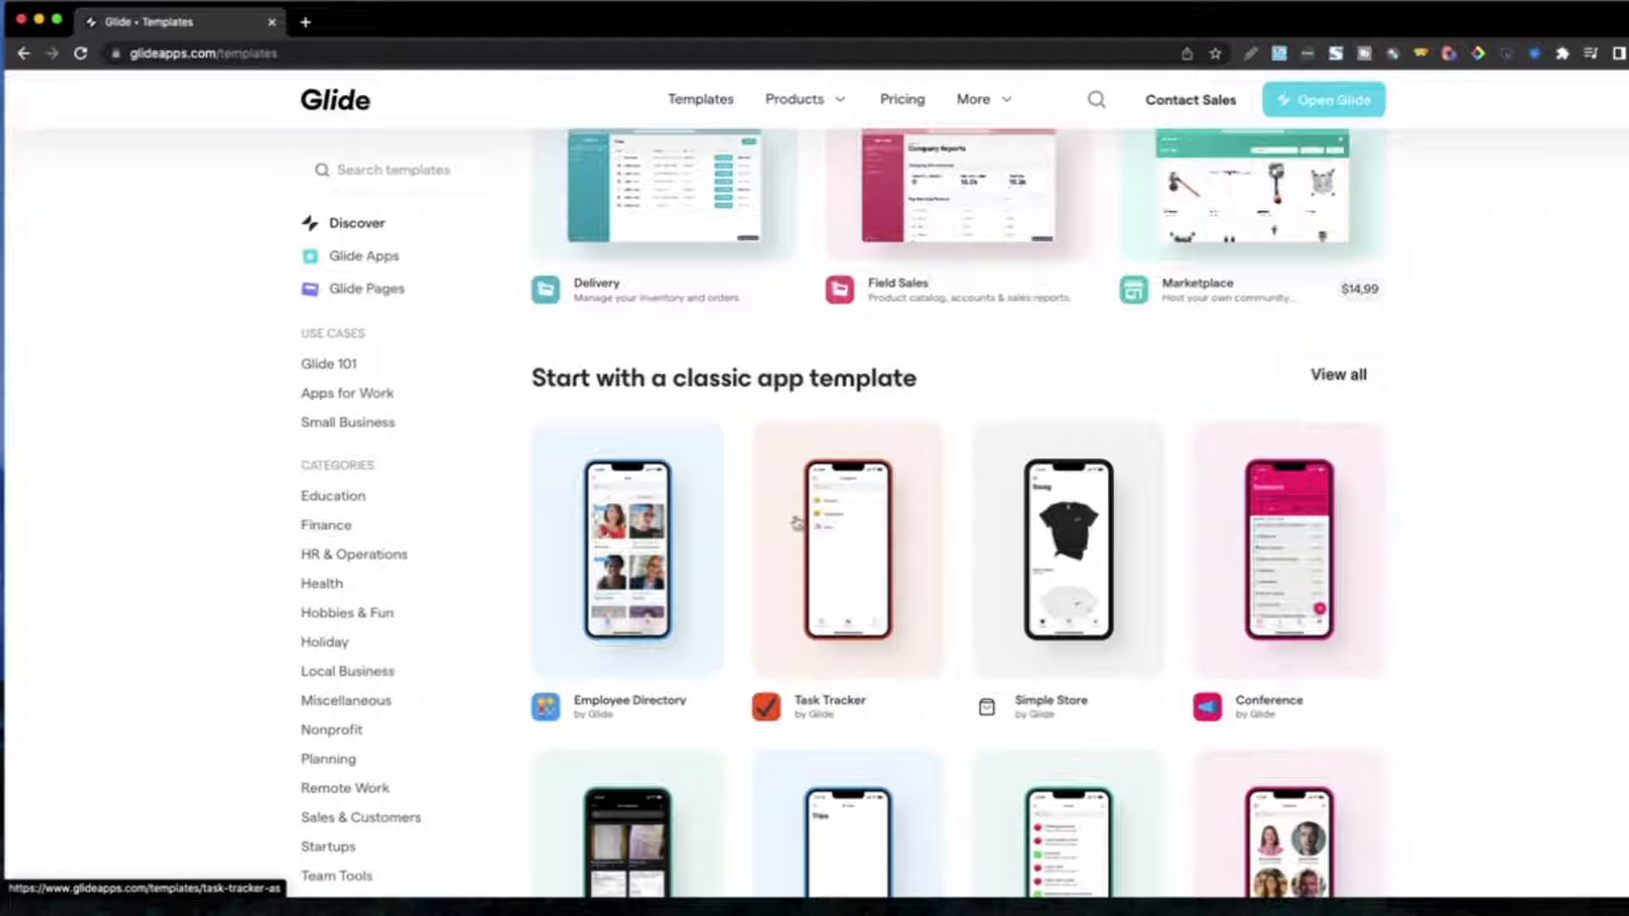
{"action": "left_click_drag", "start_coordinate": [919, 380], "coordinate": [533, 379]}
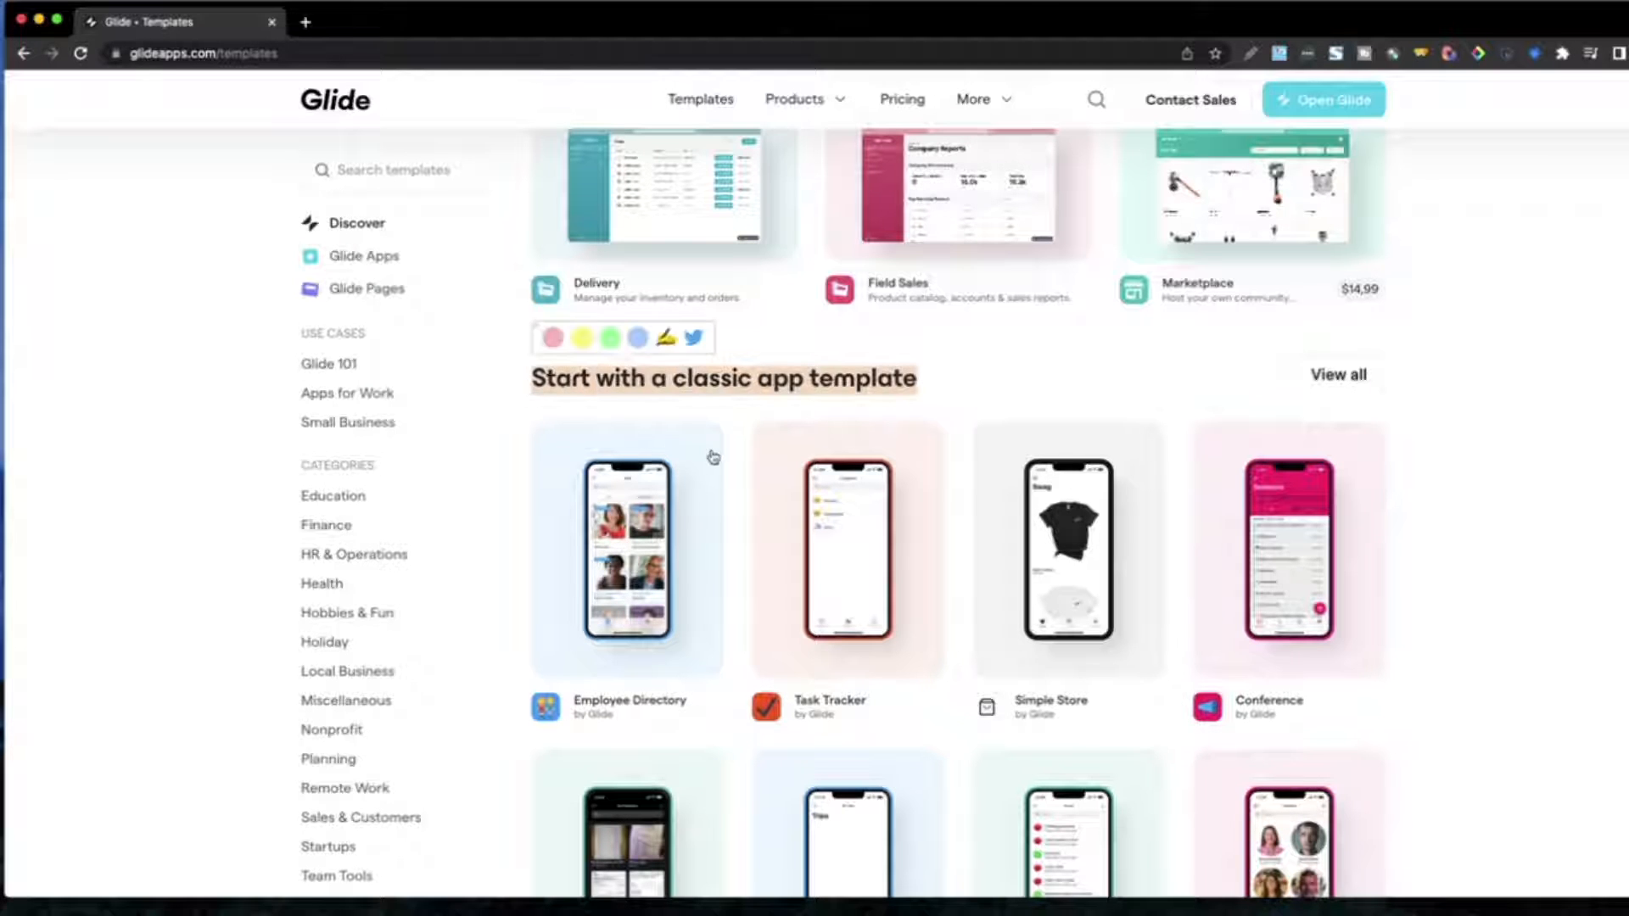
{"action": "scroll", "coordinate": [705, 454], "scroll_direction": "up", "scroll_amount": 7}
{"action": "left_click_drag", "start_coordinate": [768, 400], "coordinate": [520, 390]}
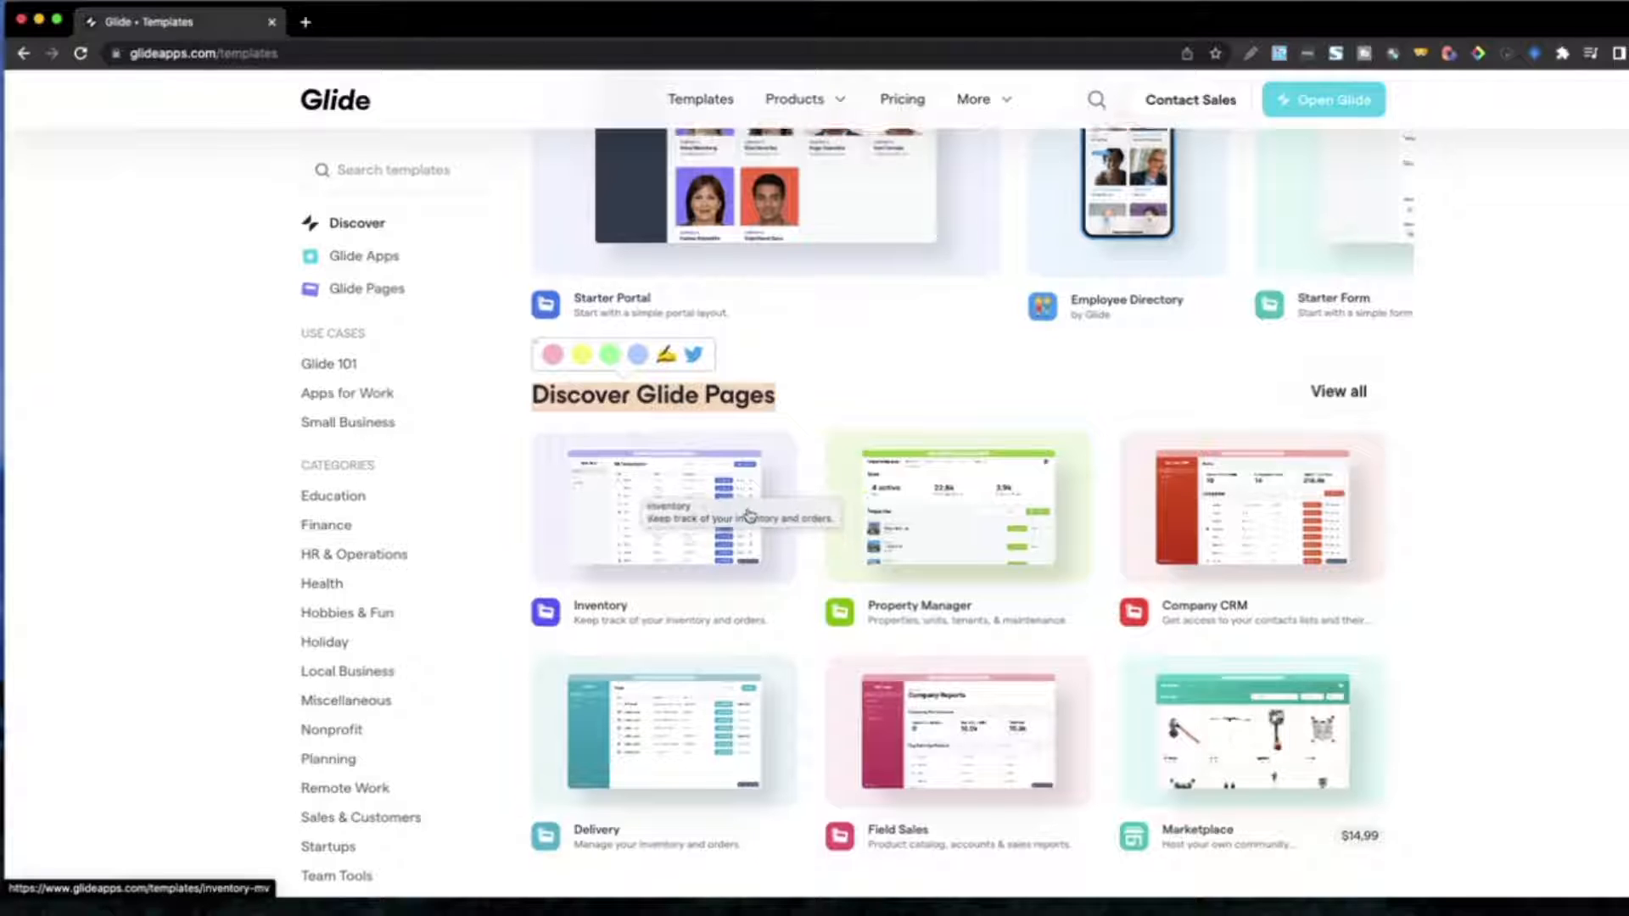
Step: Browse forward through the Glide 101 starter templates in the gallery
{"action": "scroll", "coordinate": [749, 515], "scroll_direction": "up", "scroll_amount": 5}
{"action": "scroll", "coordinate": [752, 519], "scroll_direction": "up", "scroll_amount": 1}
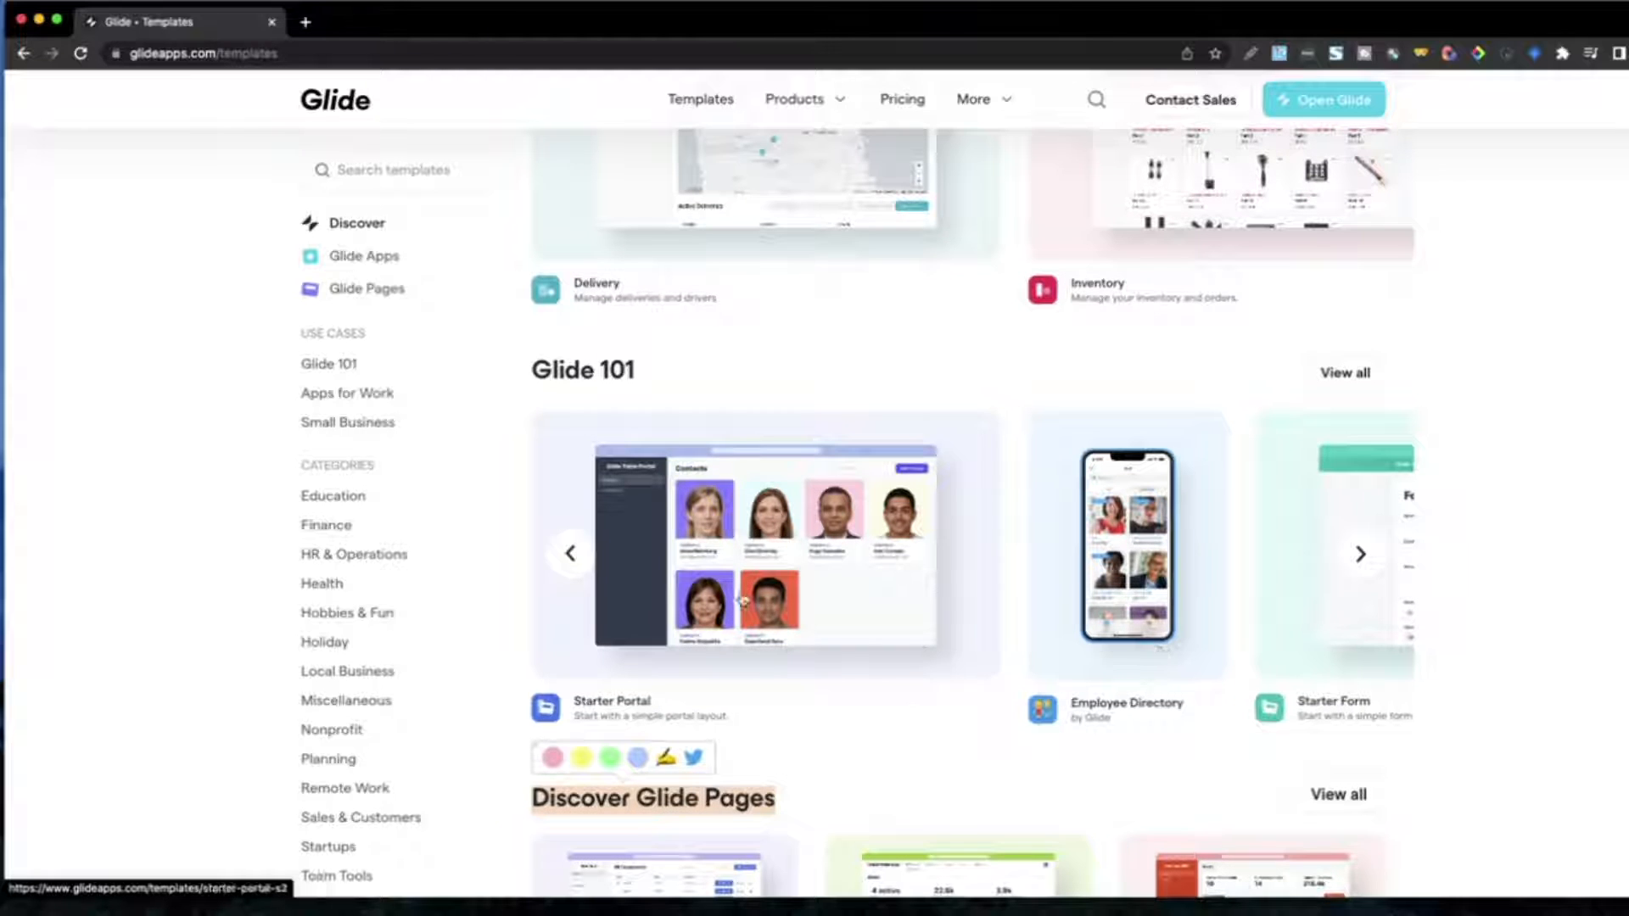
{"action": "left_click", "coordinate": [1361, 553]}
{"action": "left_click", "coordinate": [1360, 553]}
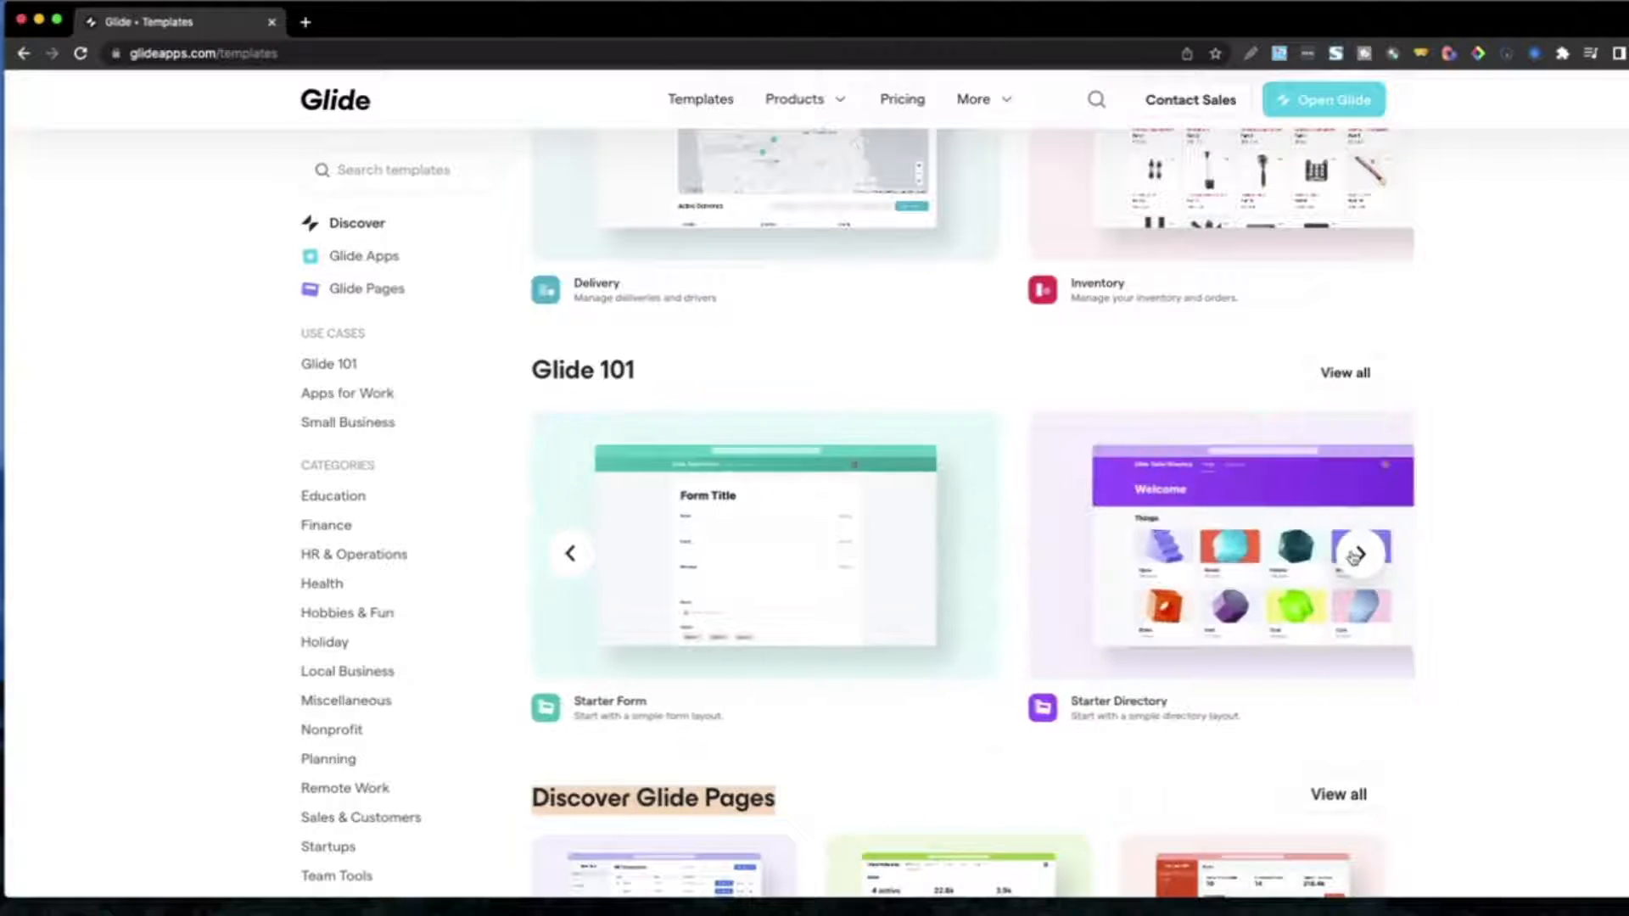
{"action": "left_click", "coordinate": [1359, 555]}
{"action": "left_click", "coordinate": [1358, 555]}
{"action": "scroll", "coordinate": [1352, 559], "scroll_direction": "up", "scroll_amount": 5}
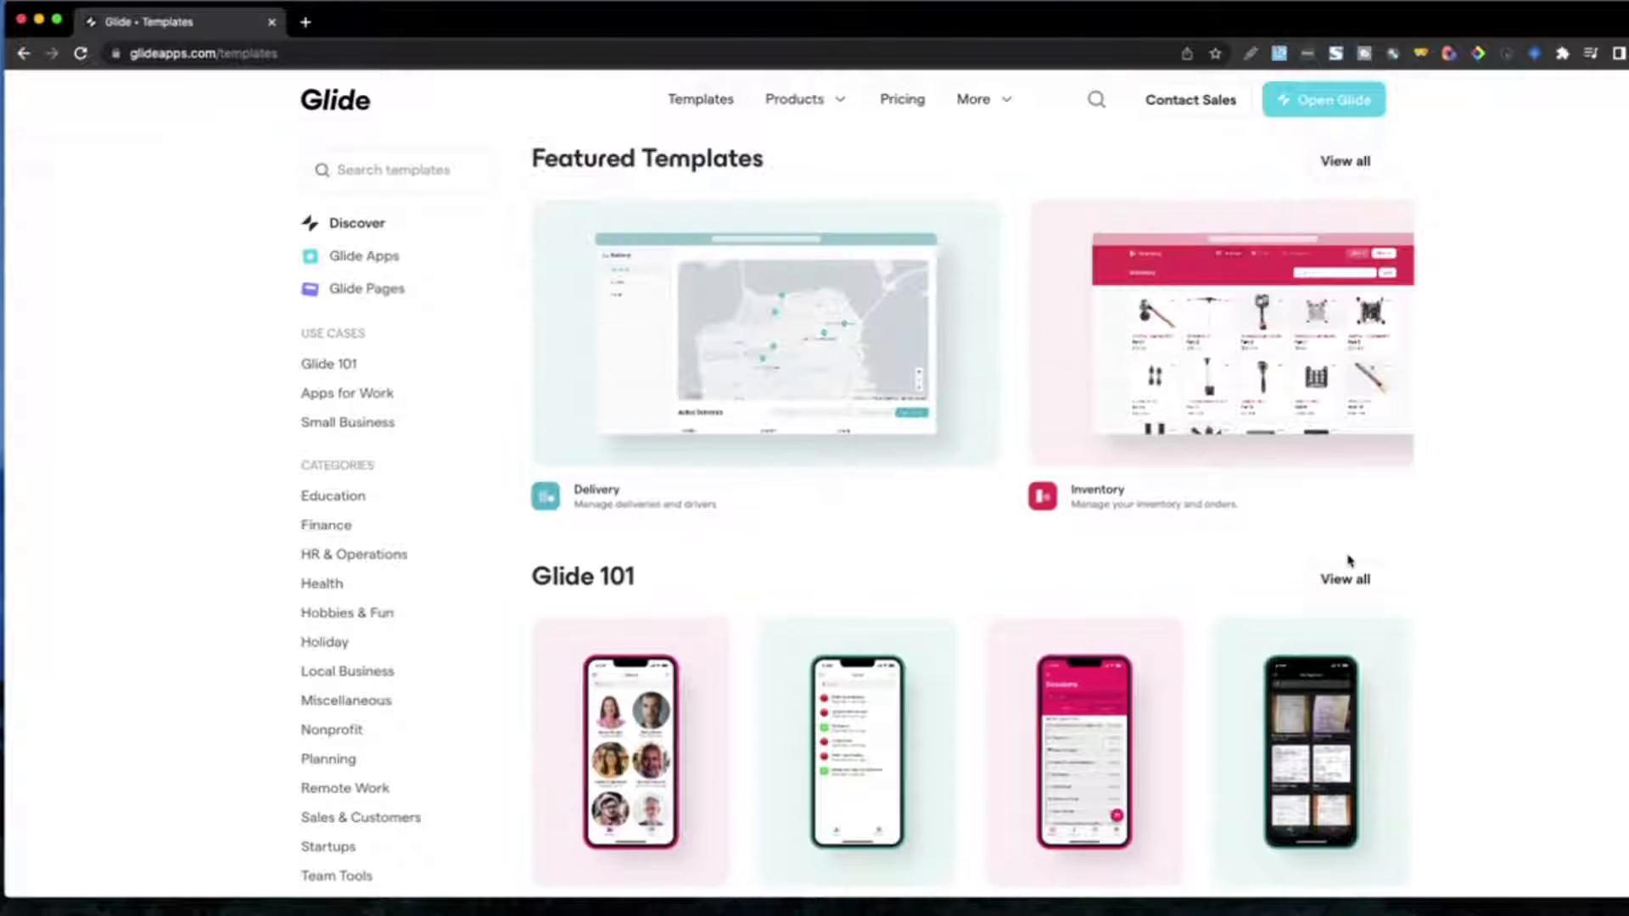
Step: Open the product page for the Glide Data Editor
{"action": "mouse_move", "coordinate": [819, 106]}
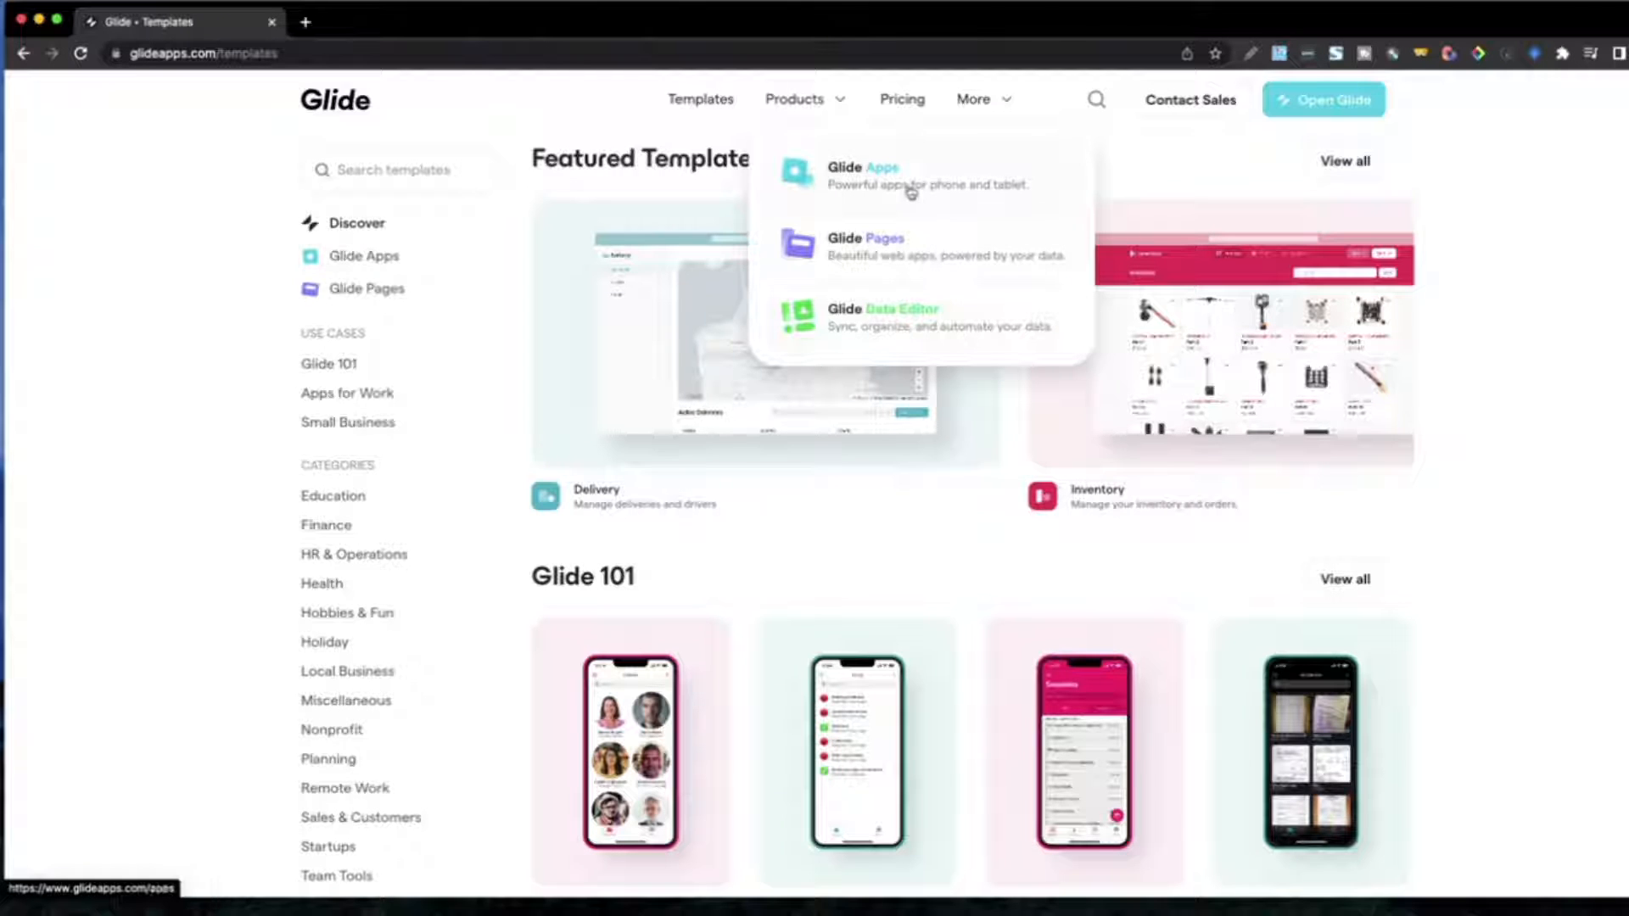
{"action": "left_click", "coordinate": [904, 328]}
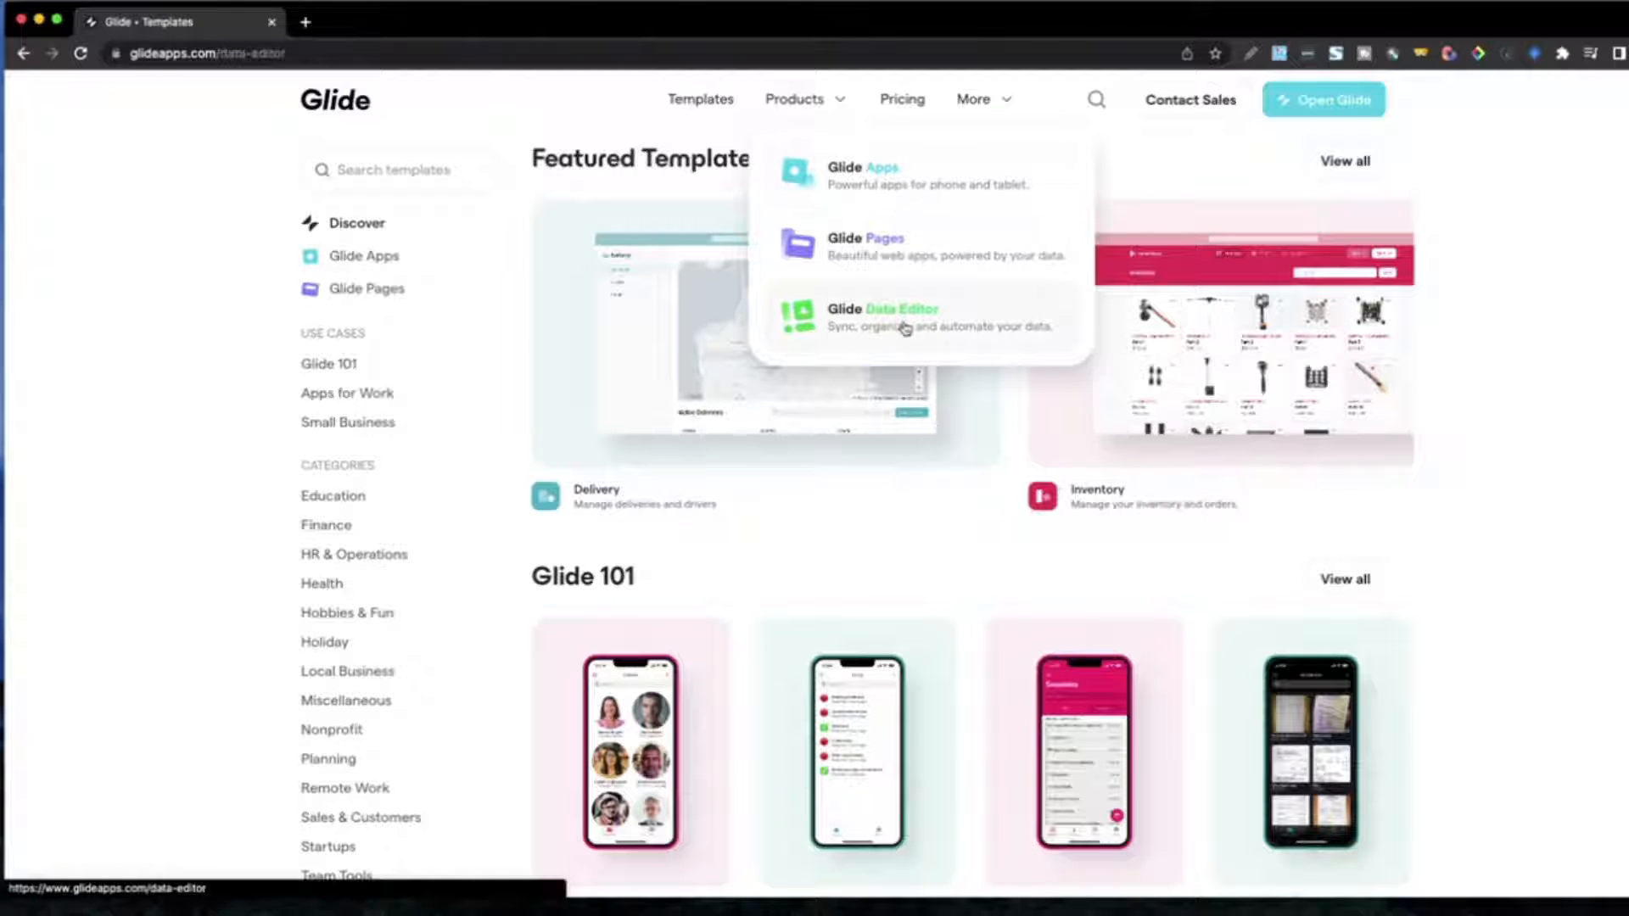
Step: Look over the Glide Data Editor page, including its spreadsheet demo and the feature summaries below it
{"action": "scroll", "coordinate": [905, 328], "scroll_direction": "down", "scroll_amount": 3}
{"action": "scroll", "coordinate": [904, 327], "scroll_direction": "down", "scroll_amount": 5}
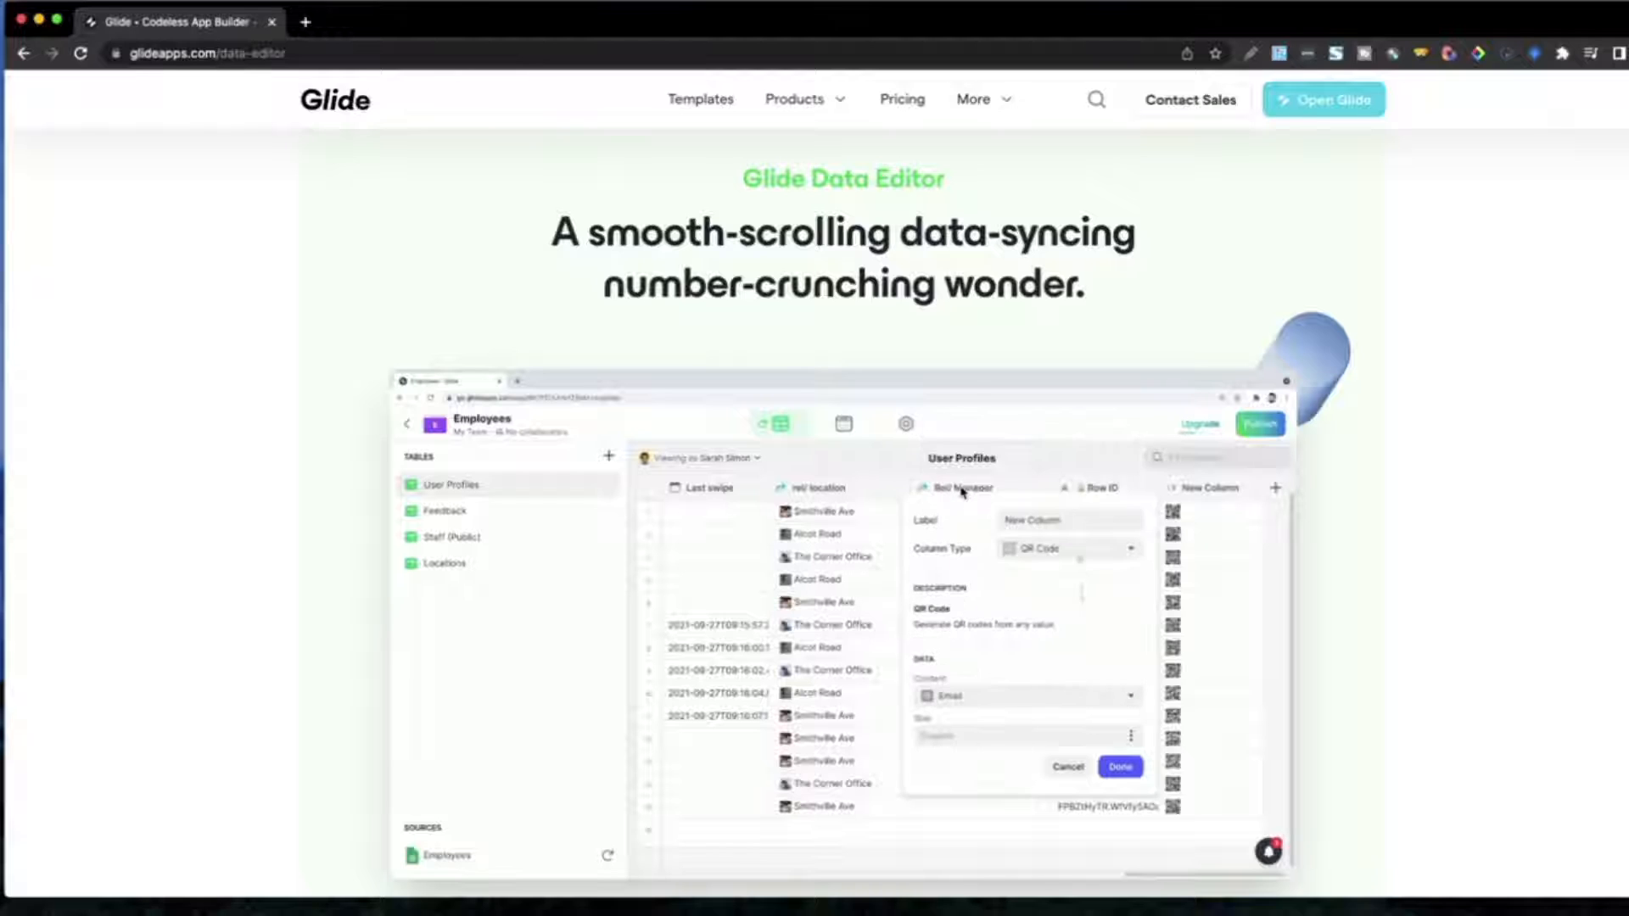
{"action": "scroll", "coordinate": [963, 492], "scroll_direction": "down", "scroll_amount": 2}
{"action": "scroll", "coordinate": [963, 493], "scroll_direction": "down", "scroll_amount": 3}
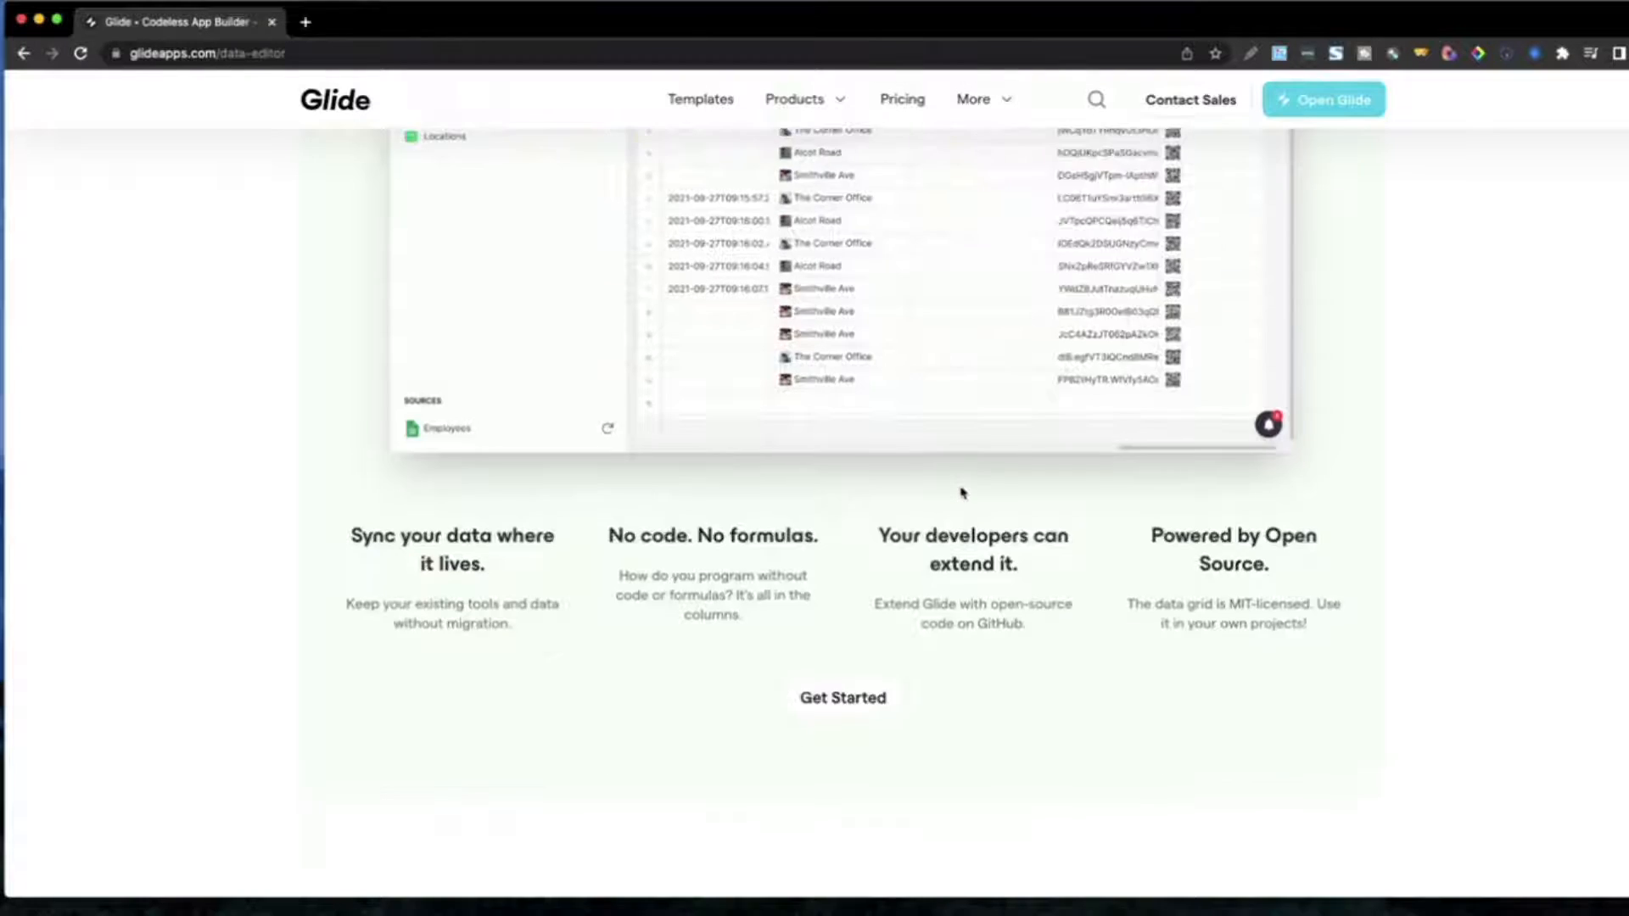
{"action": "scroll", "coordinate": [963, 492], "scroll_direction": "up", "scroll_amount": 10}
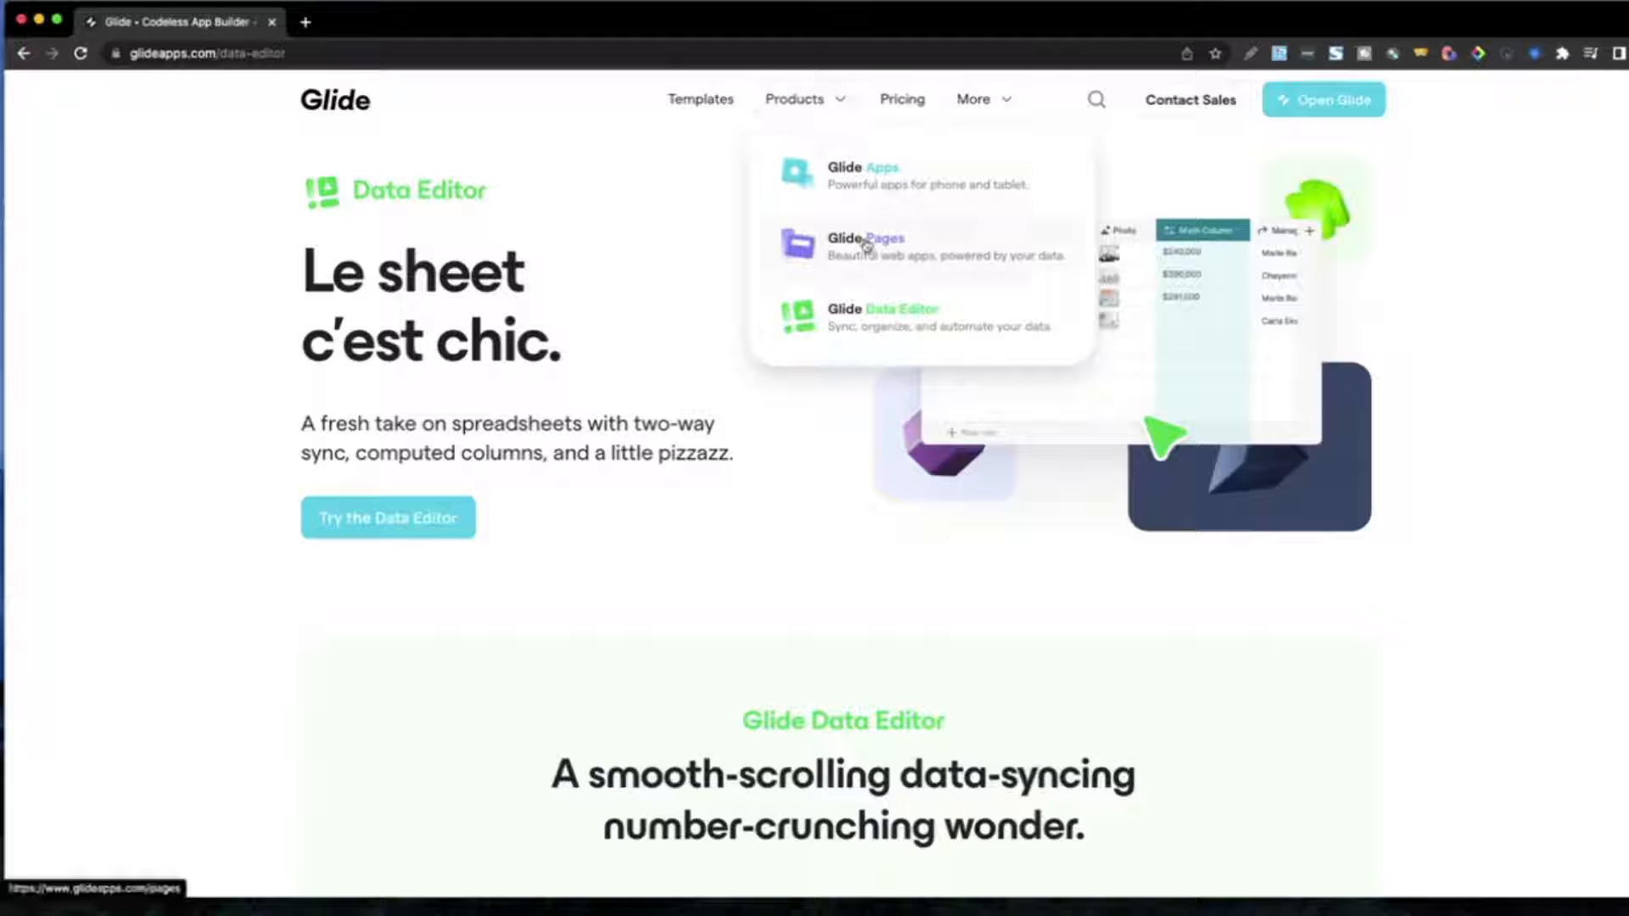
Step: Open the Glide Pages product page and review its builder demo and its portal, dashboard and directory sections
{"action": "left_click", "coordinate": [867, 245]}
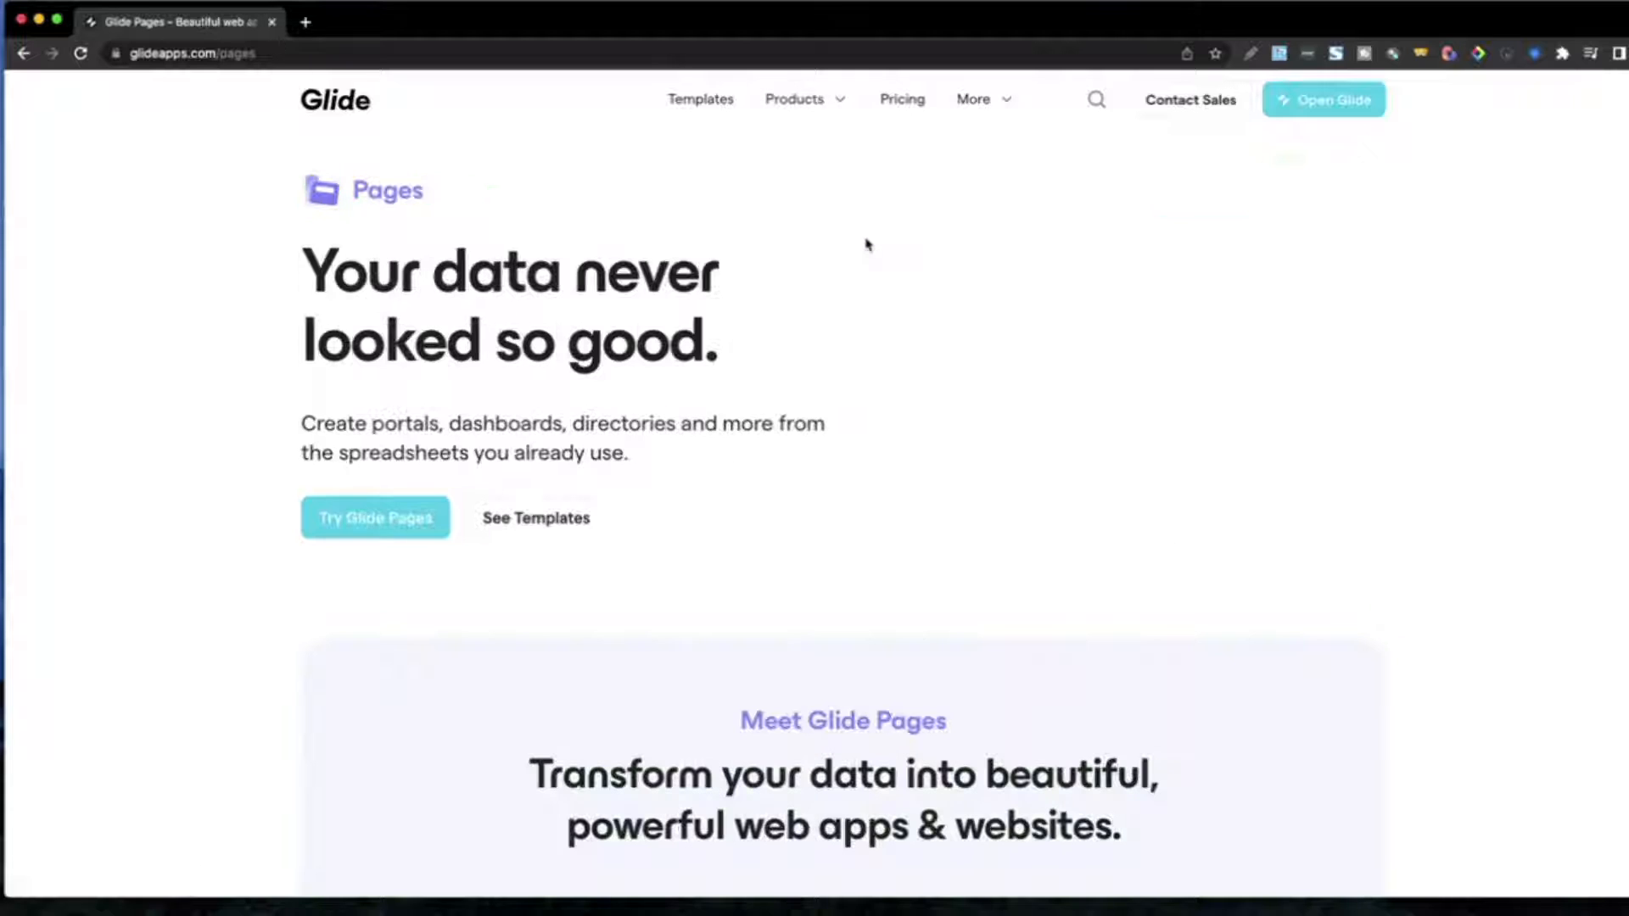
{"action": "scroll", "coordinate": [836, 320], "scroll_direction": "down", "scroll_amount": 15}
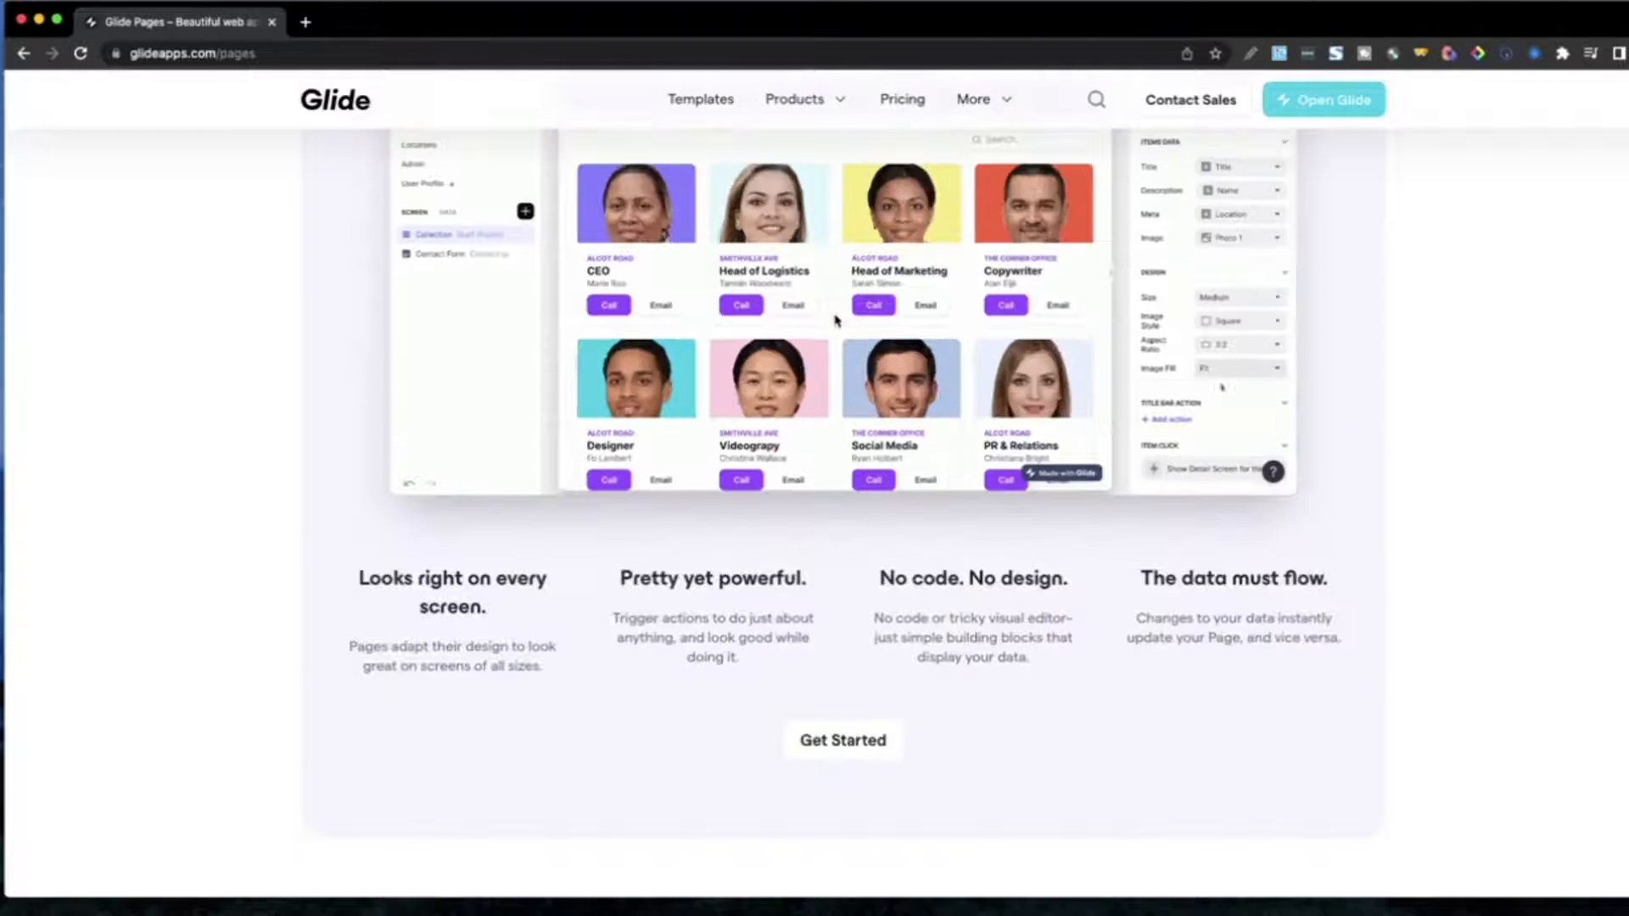
{"action": "scroll", "coordinate": [836, 321], "scroll_direction": "down", "scroll_amount": 6}
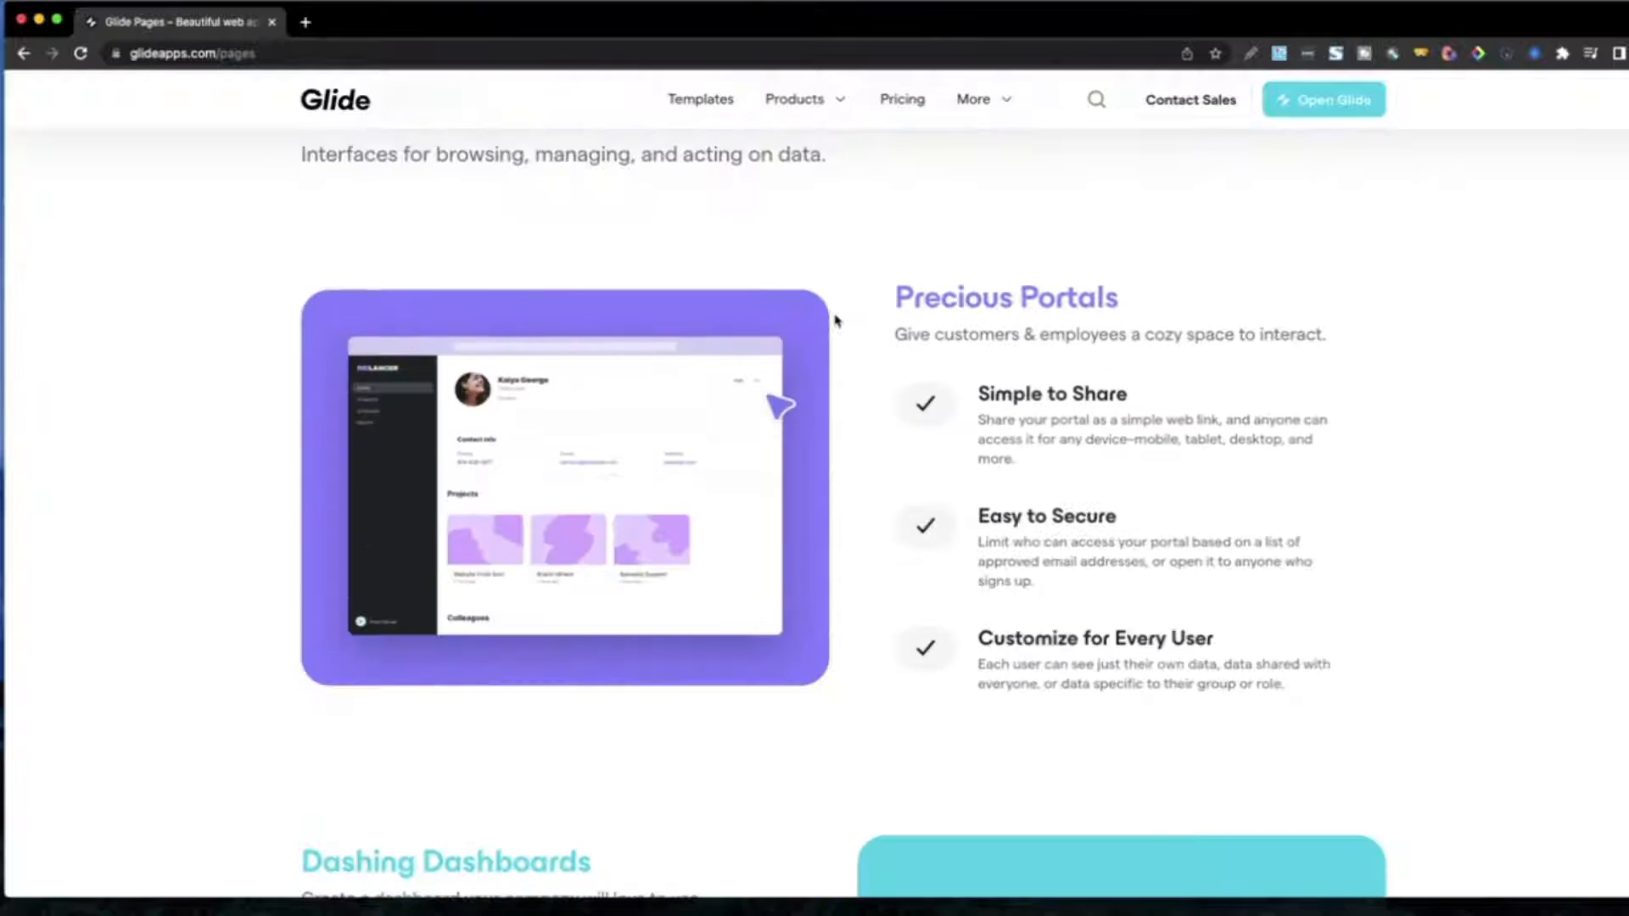
{"action": "scroll", "coordinate": [837, 321], "scroll_direction": "down", "scroll_amount": 12}
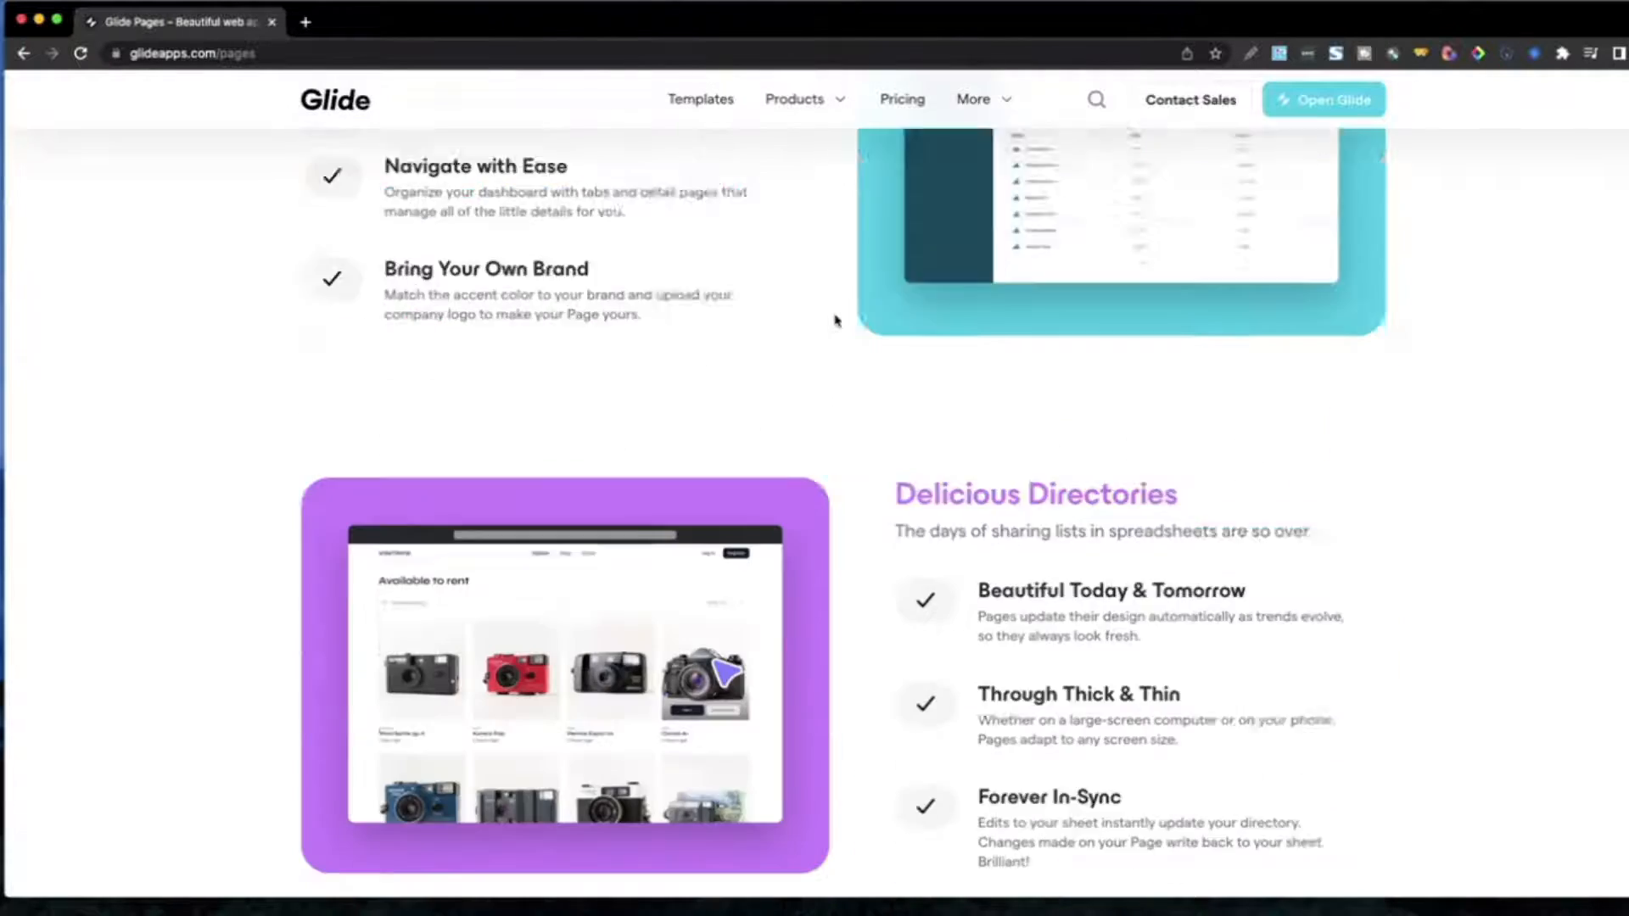
{"action": "scroll", "coordinate": [837, 321], "scroll_direction": "up", "scroll_amount": 6}
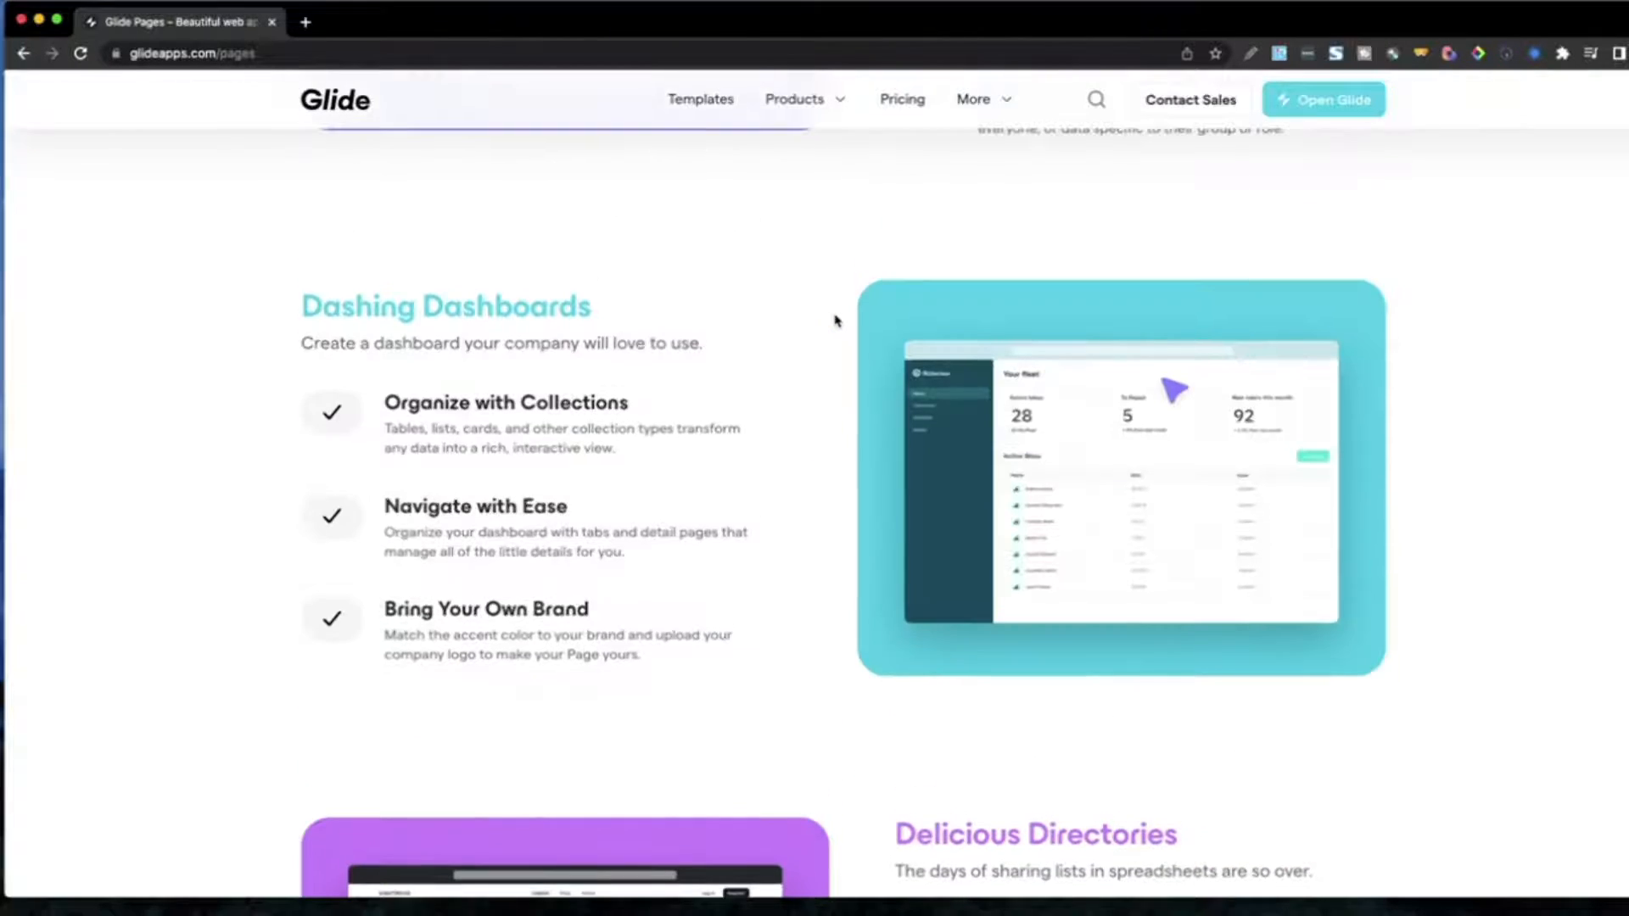
{"action": "scroll", "coordinate": [837, 321], "scroll_direction": "down", "scroll_amount": 12}
{"action": "scroll", "coordinate": [837, 321], "scroll_direction": "up", "scroll_amount": 15}
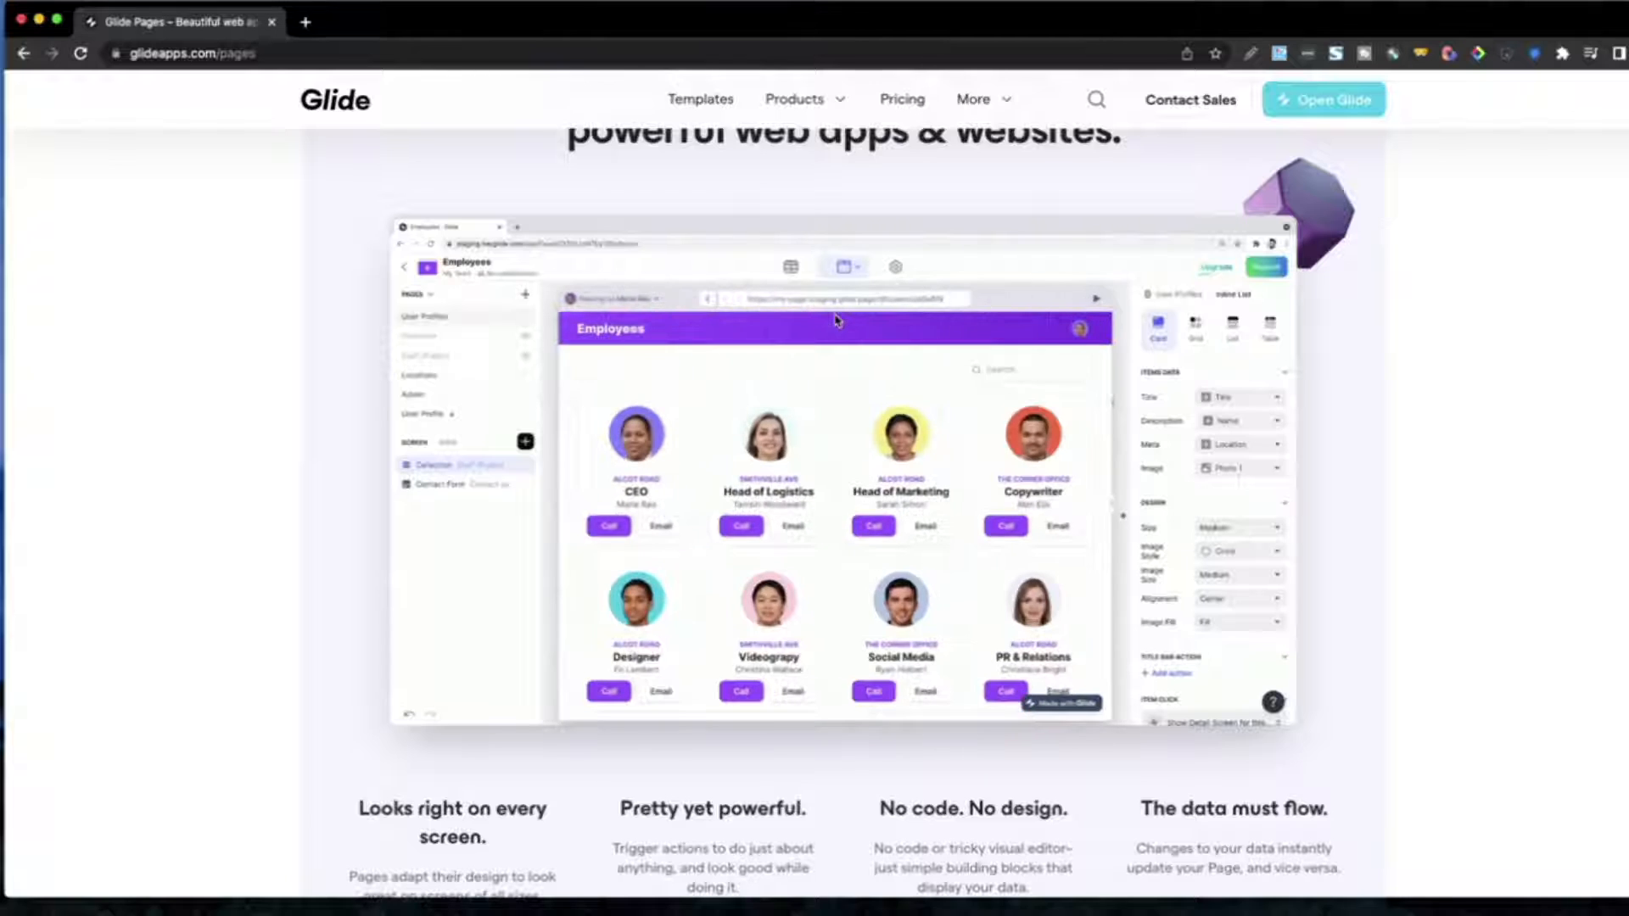
{"action": "scroll", "coordinate": [968, 237], "scroll_direction": "up", "scroll_amount": 8}
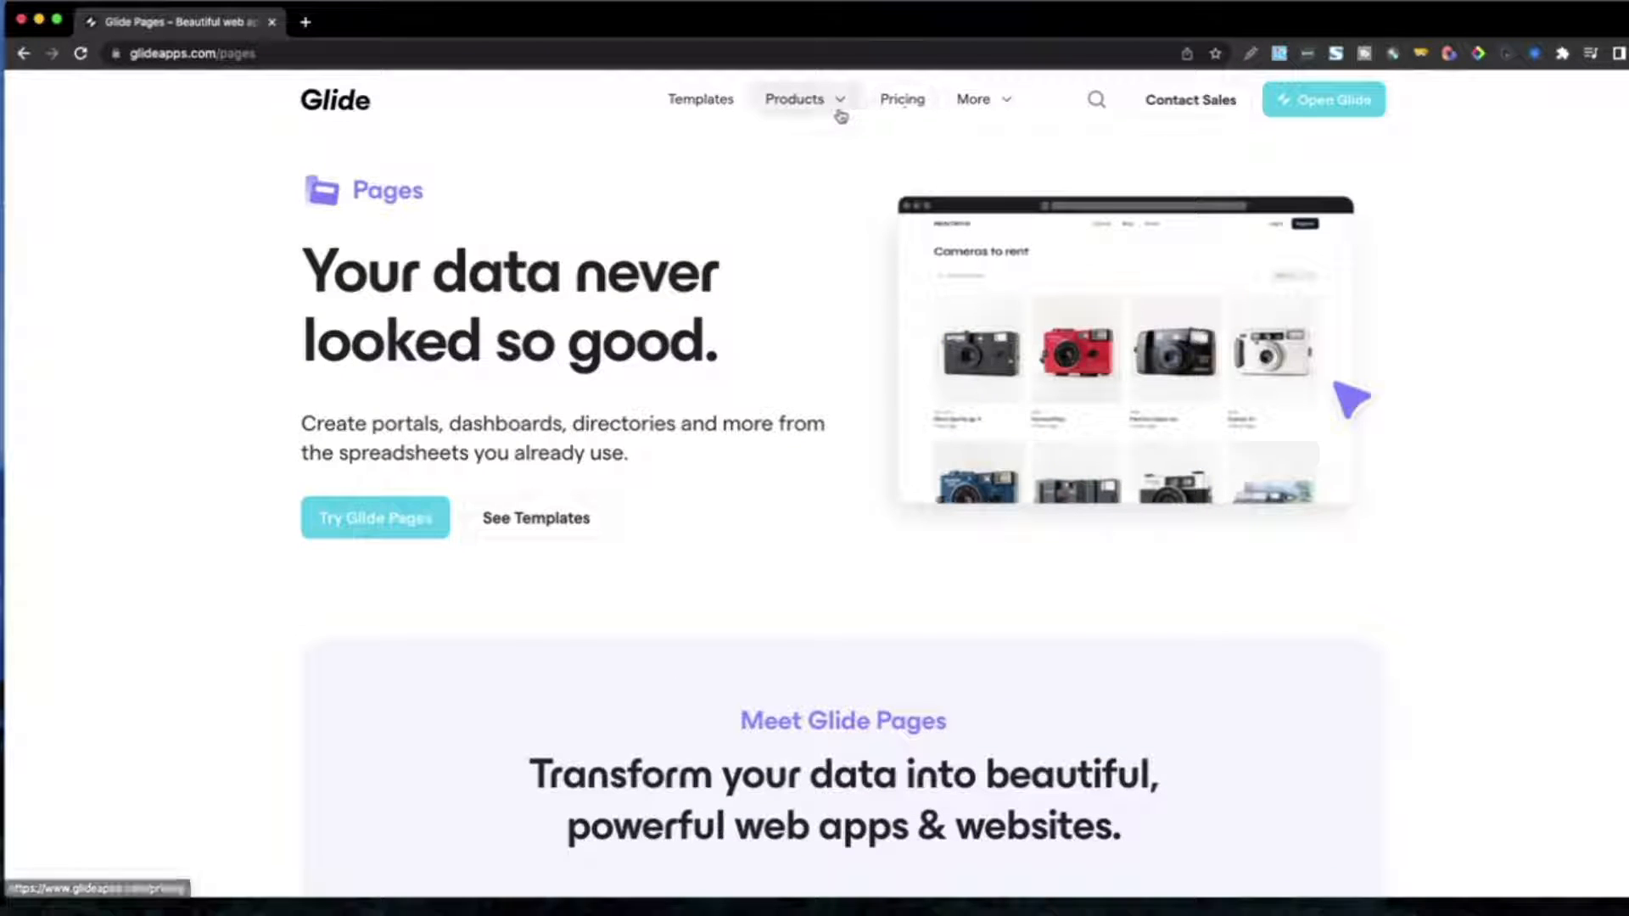
Step: Open the Glide Apps product page and view the mobile app builder demo
{"action": "mouse_move", "coordinate": [837, 109]}
{"action": "left_click", "coordinate": [836, 163]}
{"action": "scroll", "coordinate": [938, 269], "scroll_direction": "down", "scroll_amount": 8}
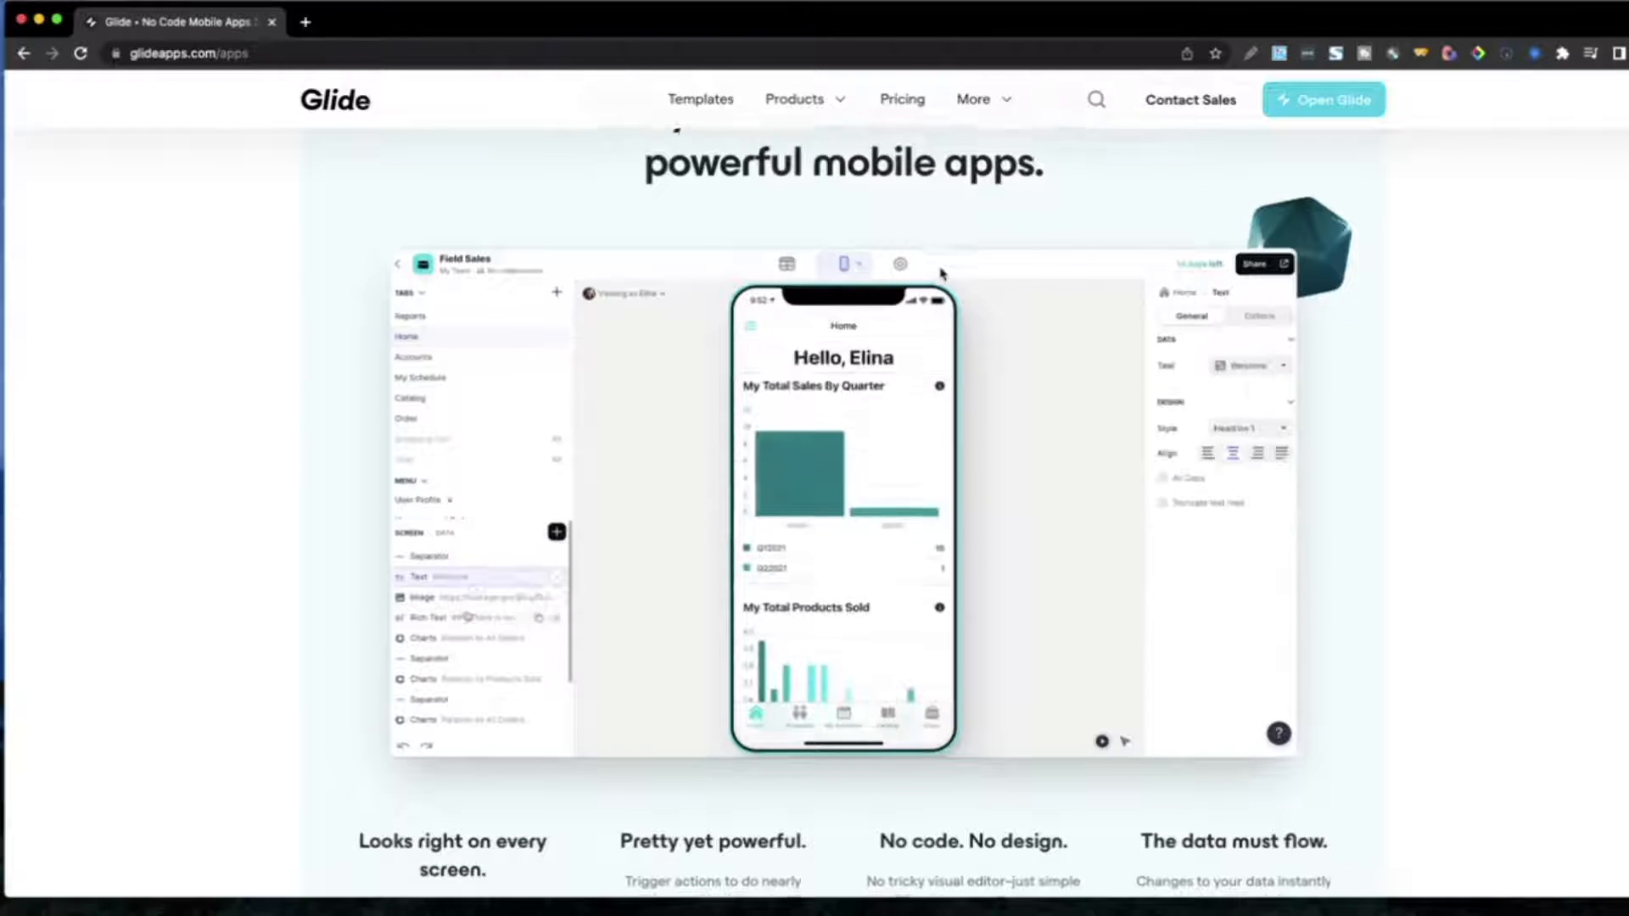
{"action": "scroll", "coordinate": [940, 273], "scroll_direction": "down", "scroll_amount": 1}
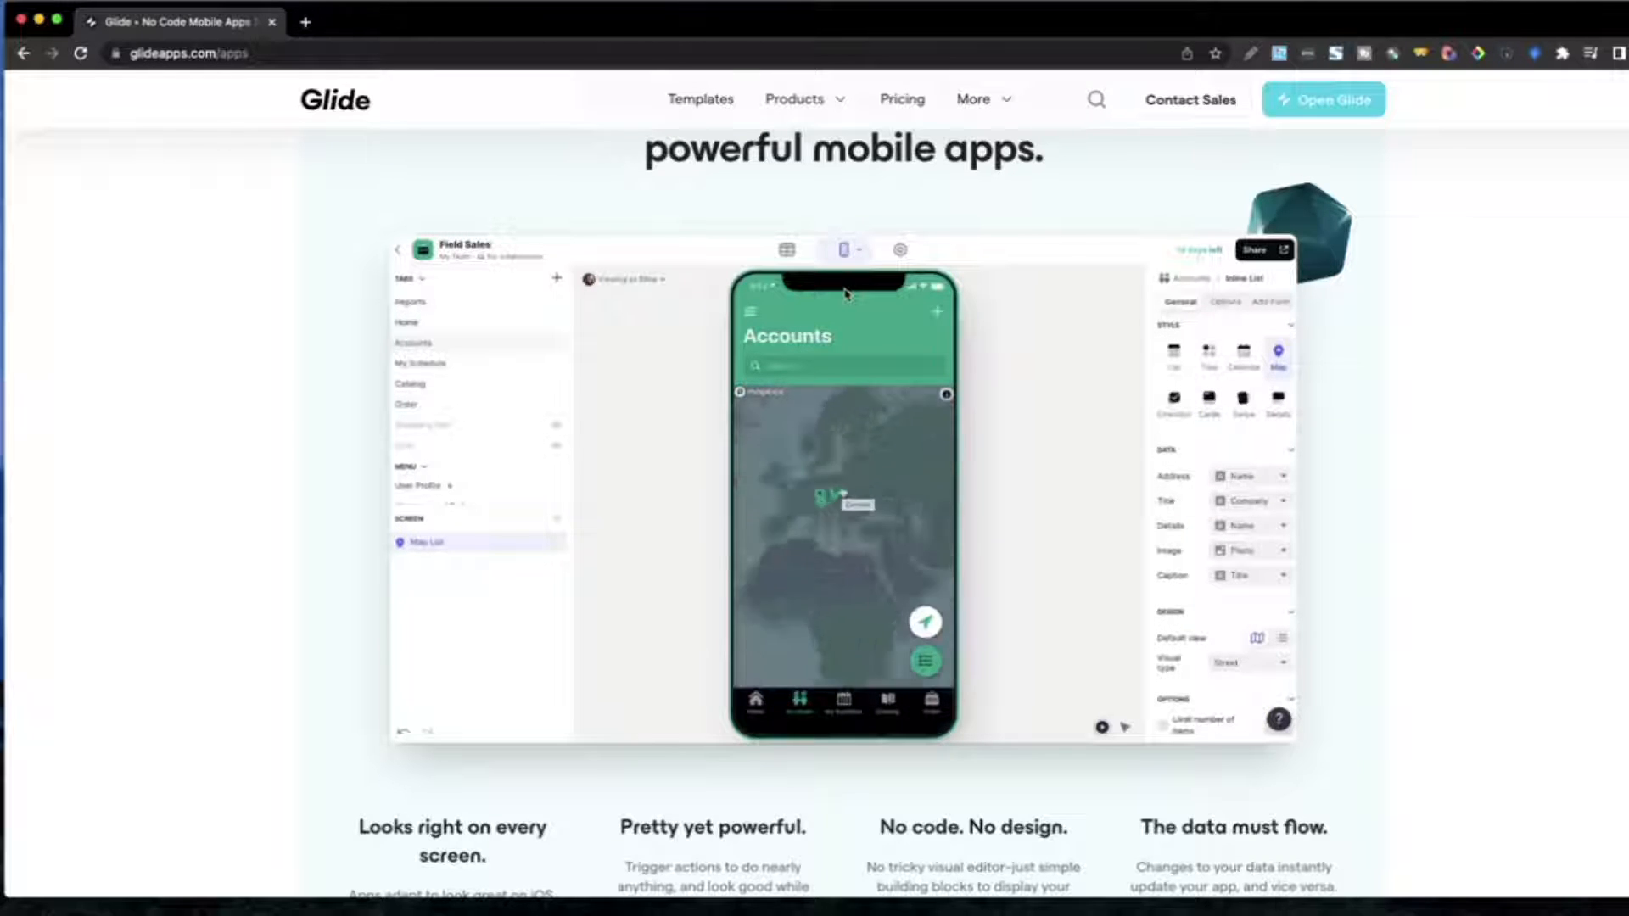
Step: Open the pricing page and review the business plans, highlighting the Pro plan's whitelabeling allowance
{"action": "left_click", "coordinate": [903, 100]}
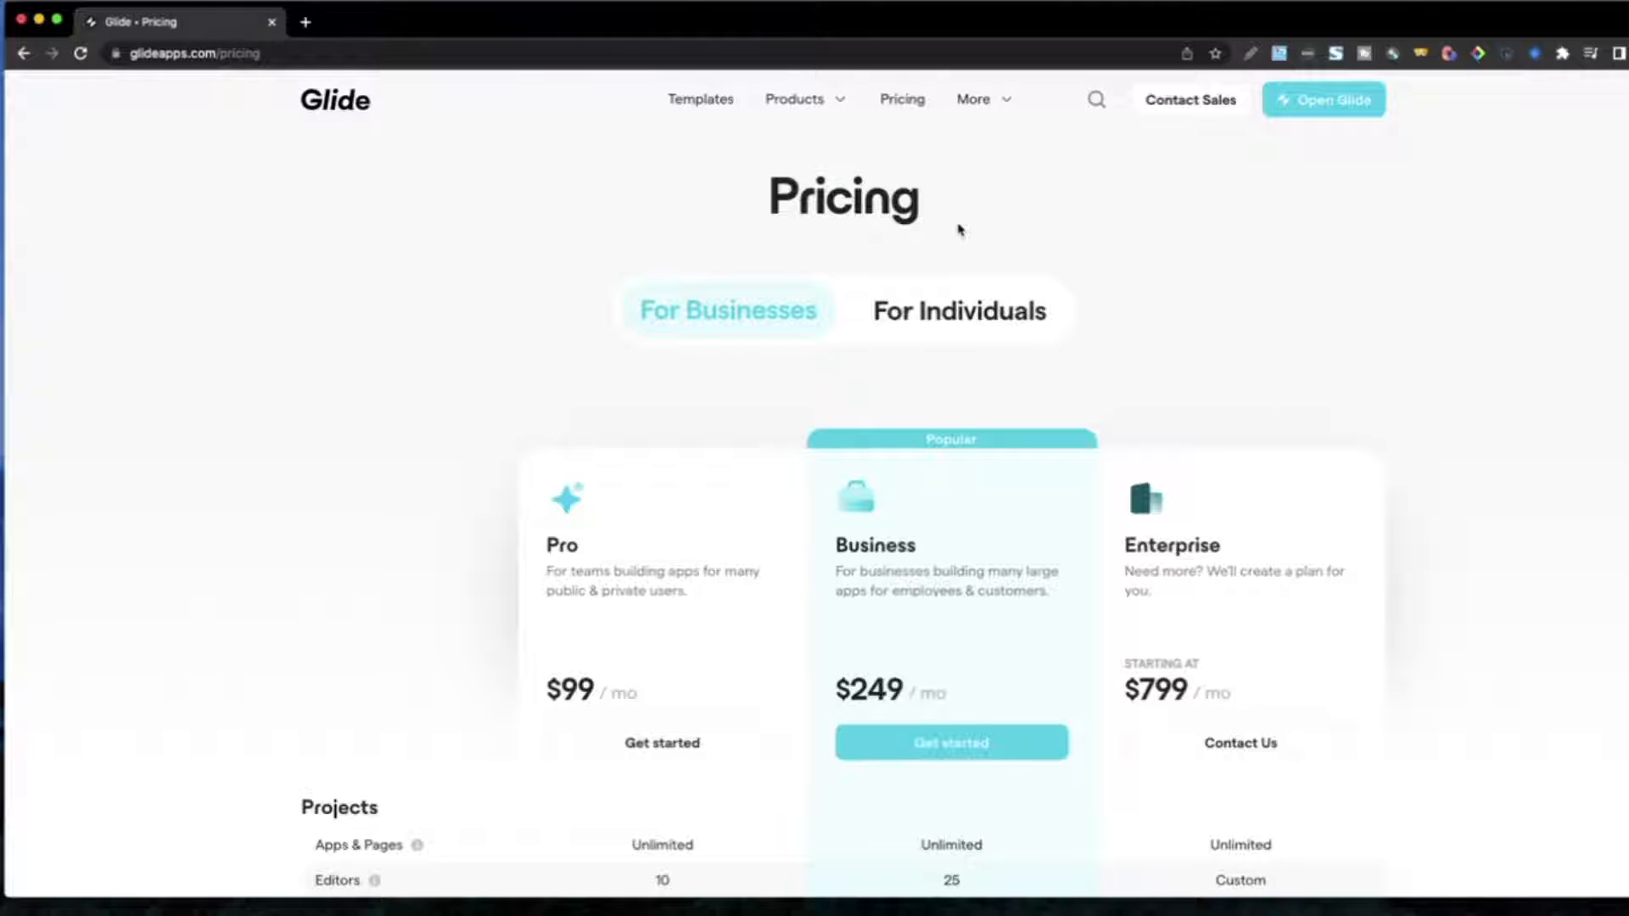
{"action": "scroll", "coordinate": [959, 230], "scroll_direction": "down", "scroll_amount": 2}
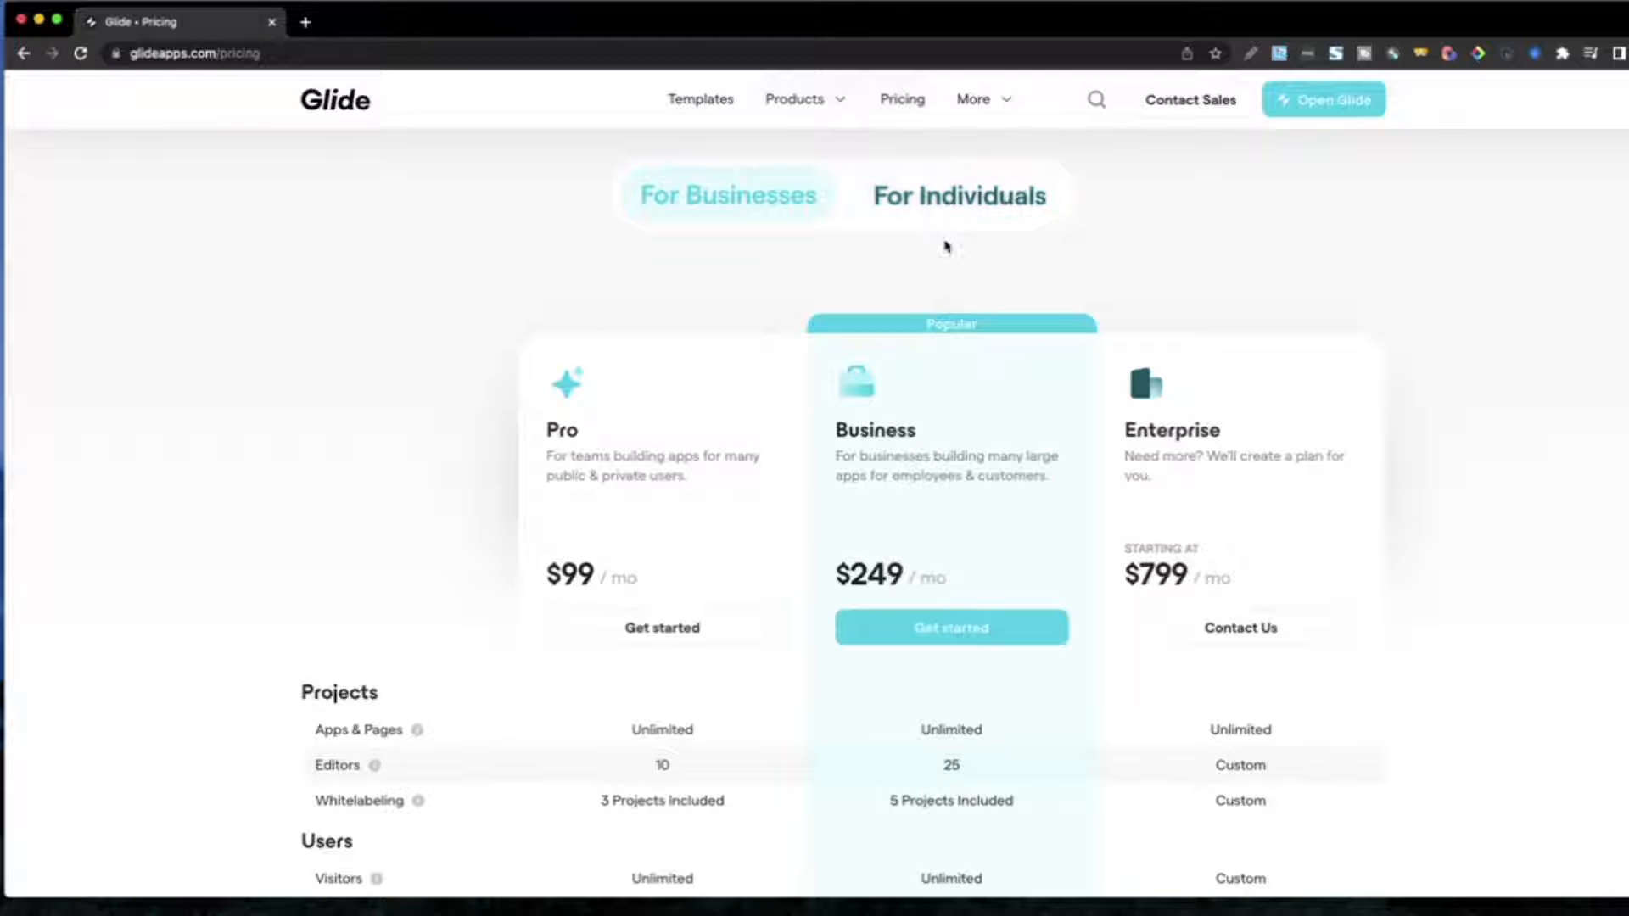
{"action": "scroll", "coordinate": [946, 245], "scroll_direction": "down", "scroll_amount": 3}
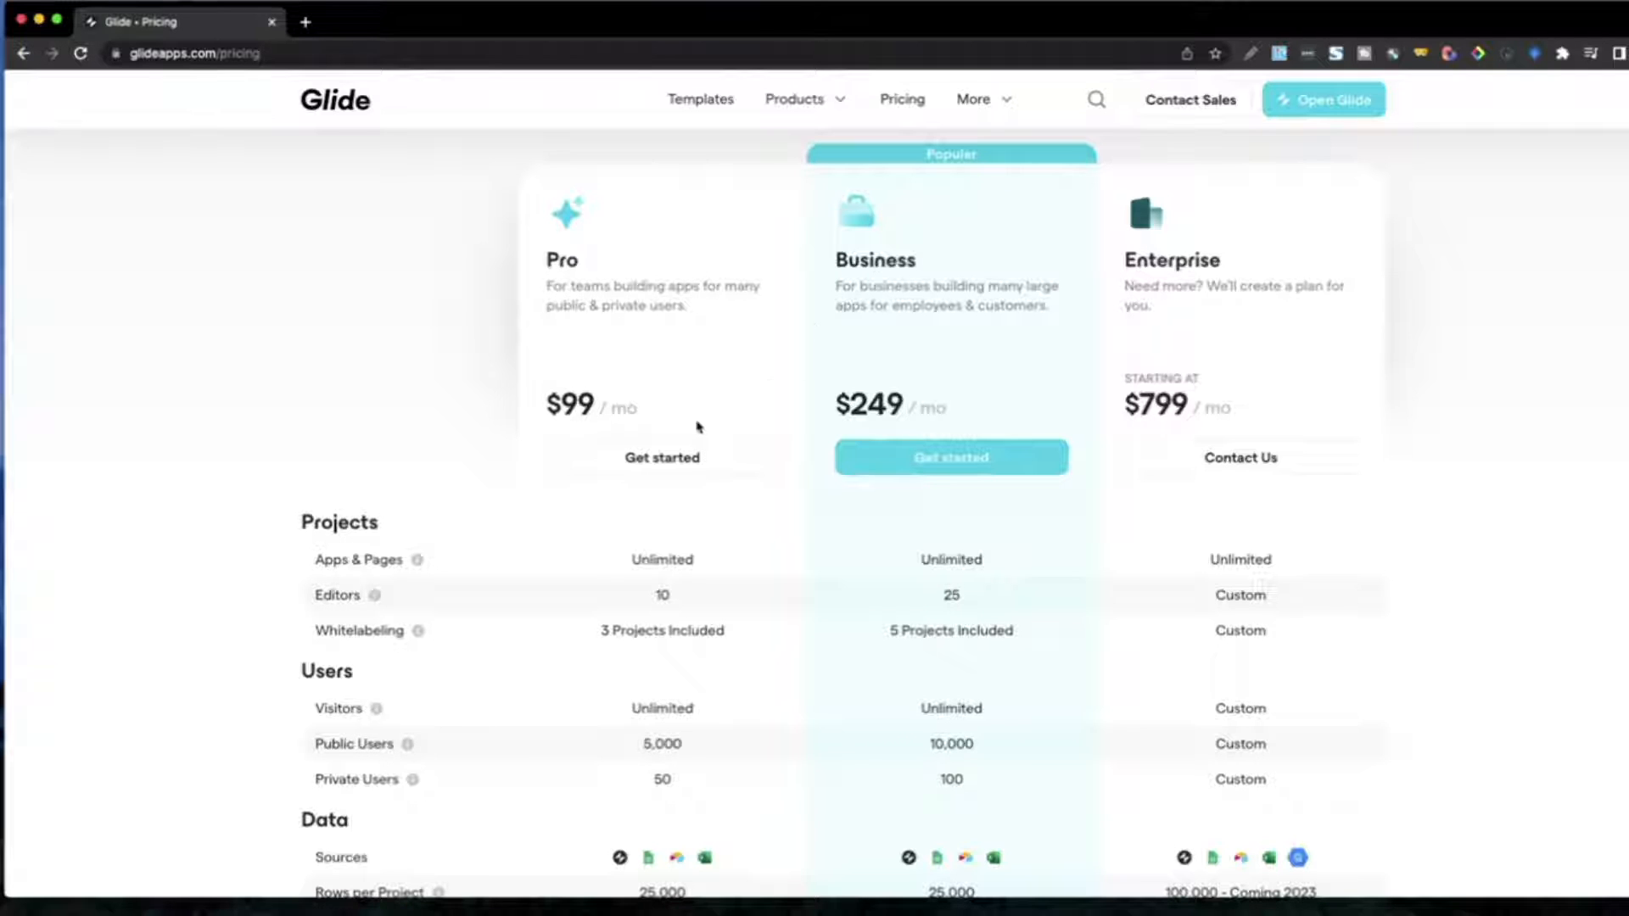
{"action": "scroll", "coordinate": [718, 489], "scroll_direction": "down", "scroll_amount": 2}
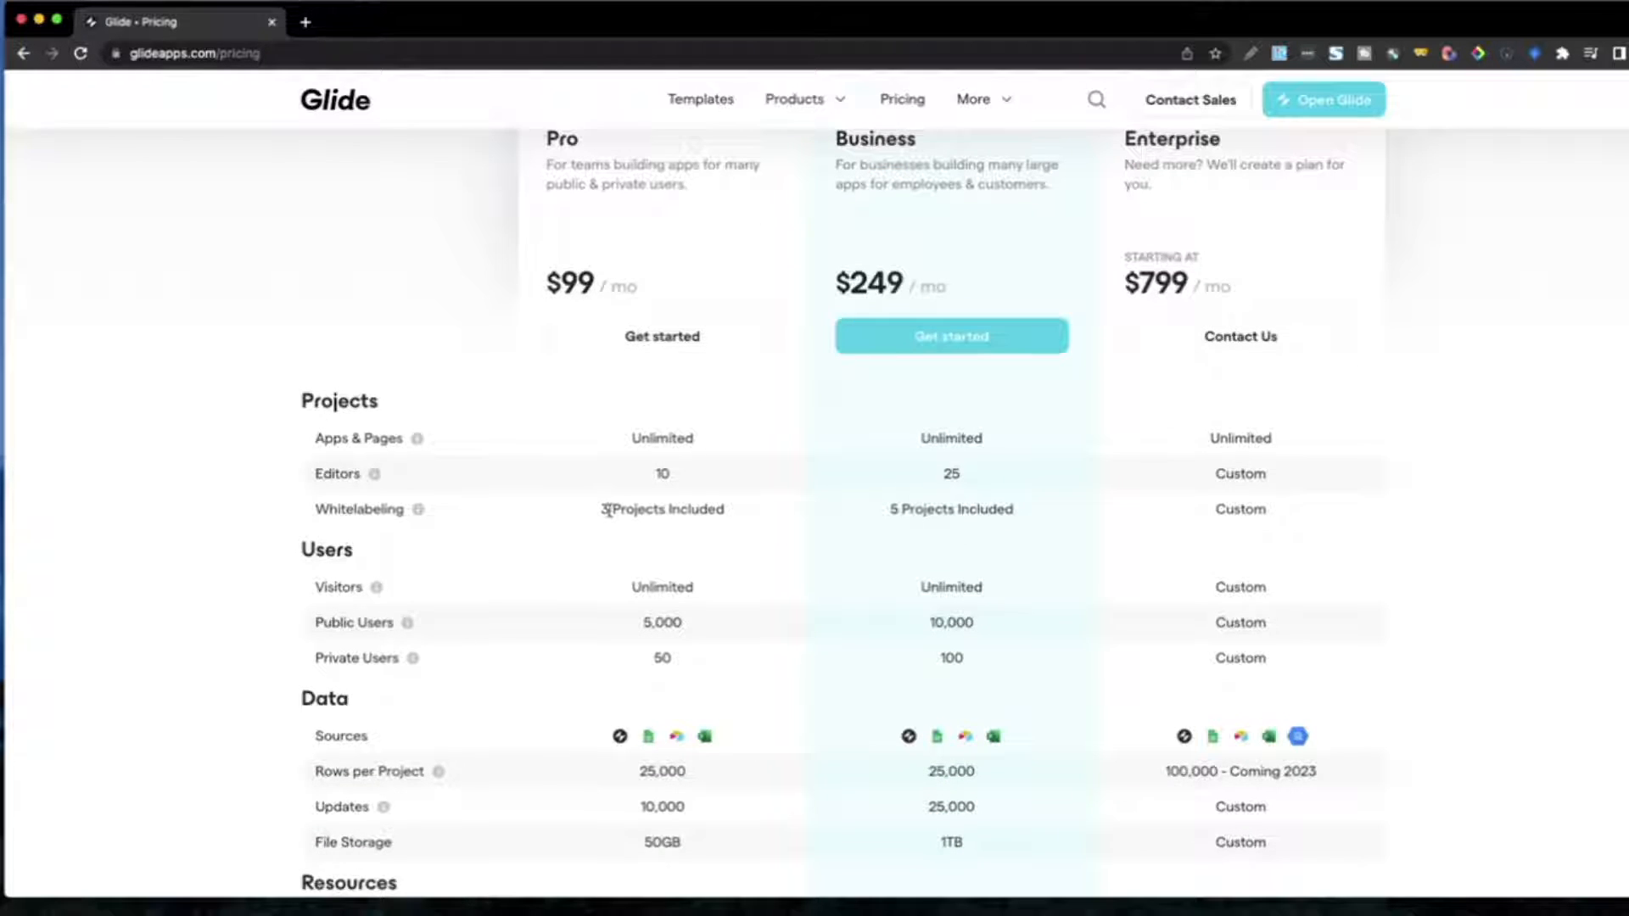
{"action": "left_click_drag", "start_coordinate": [601, 510], "coordinate": [724, 509]}
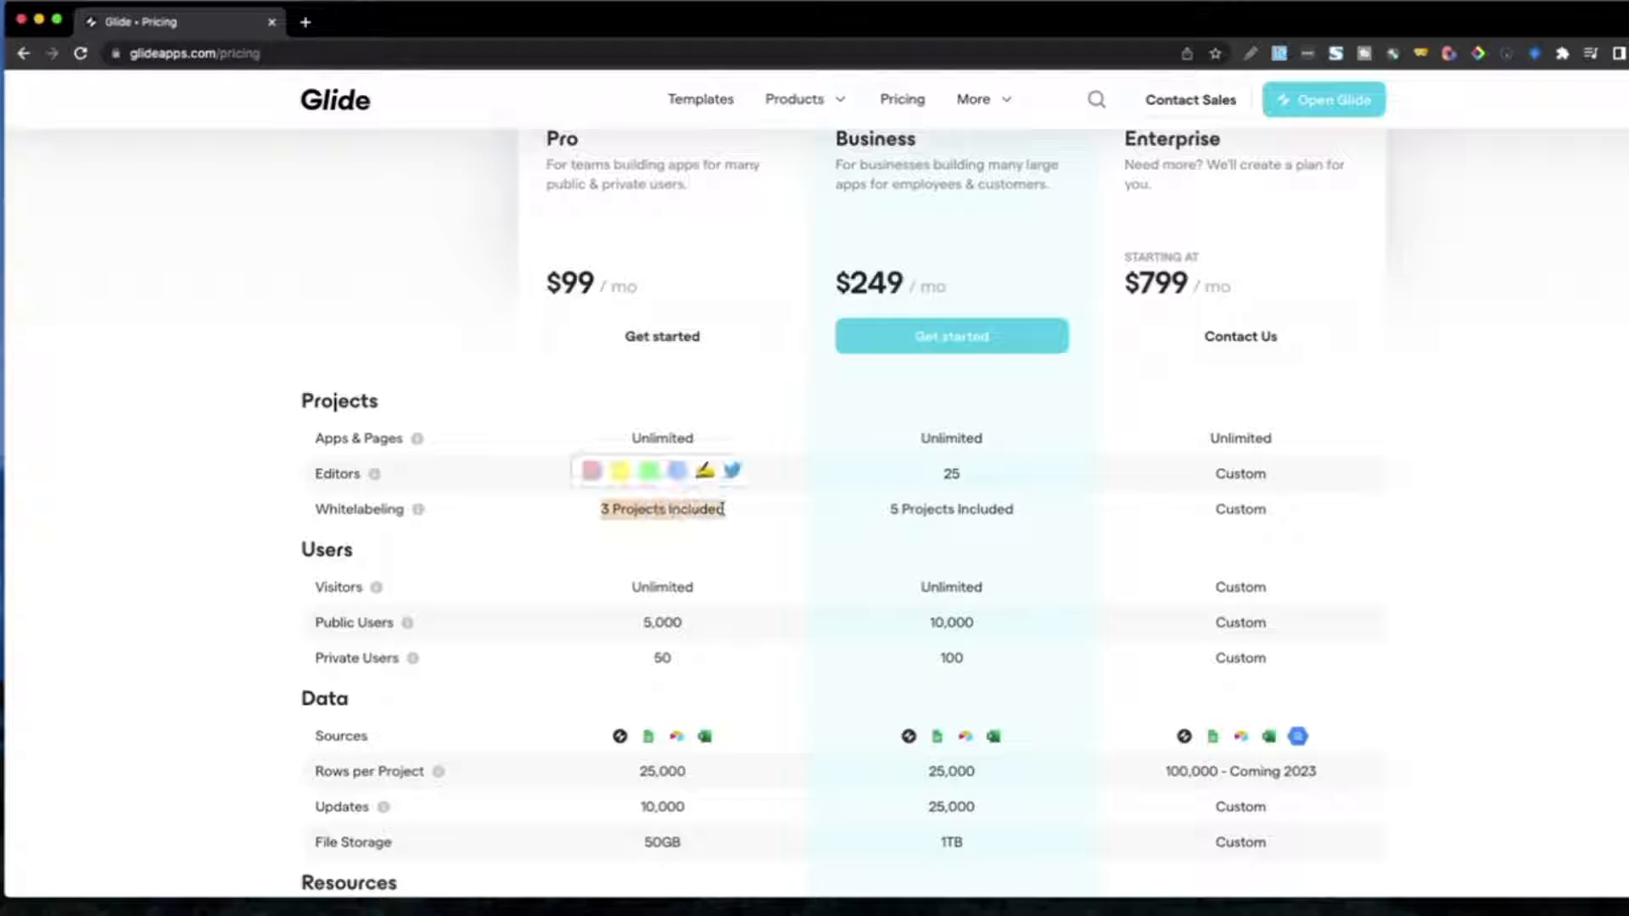
{"action": "scroll", "coordinate": [724, 514], "scroll_direction": "down", "scroll_amount": 5}
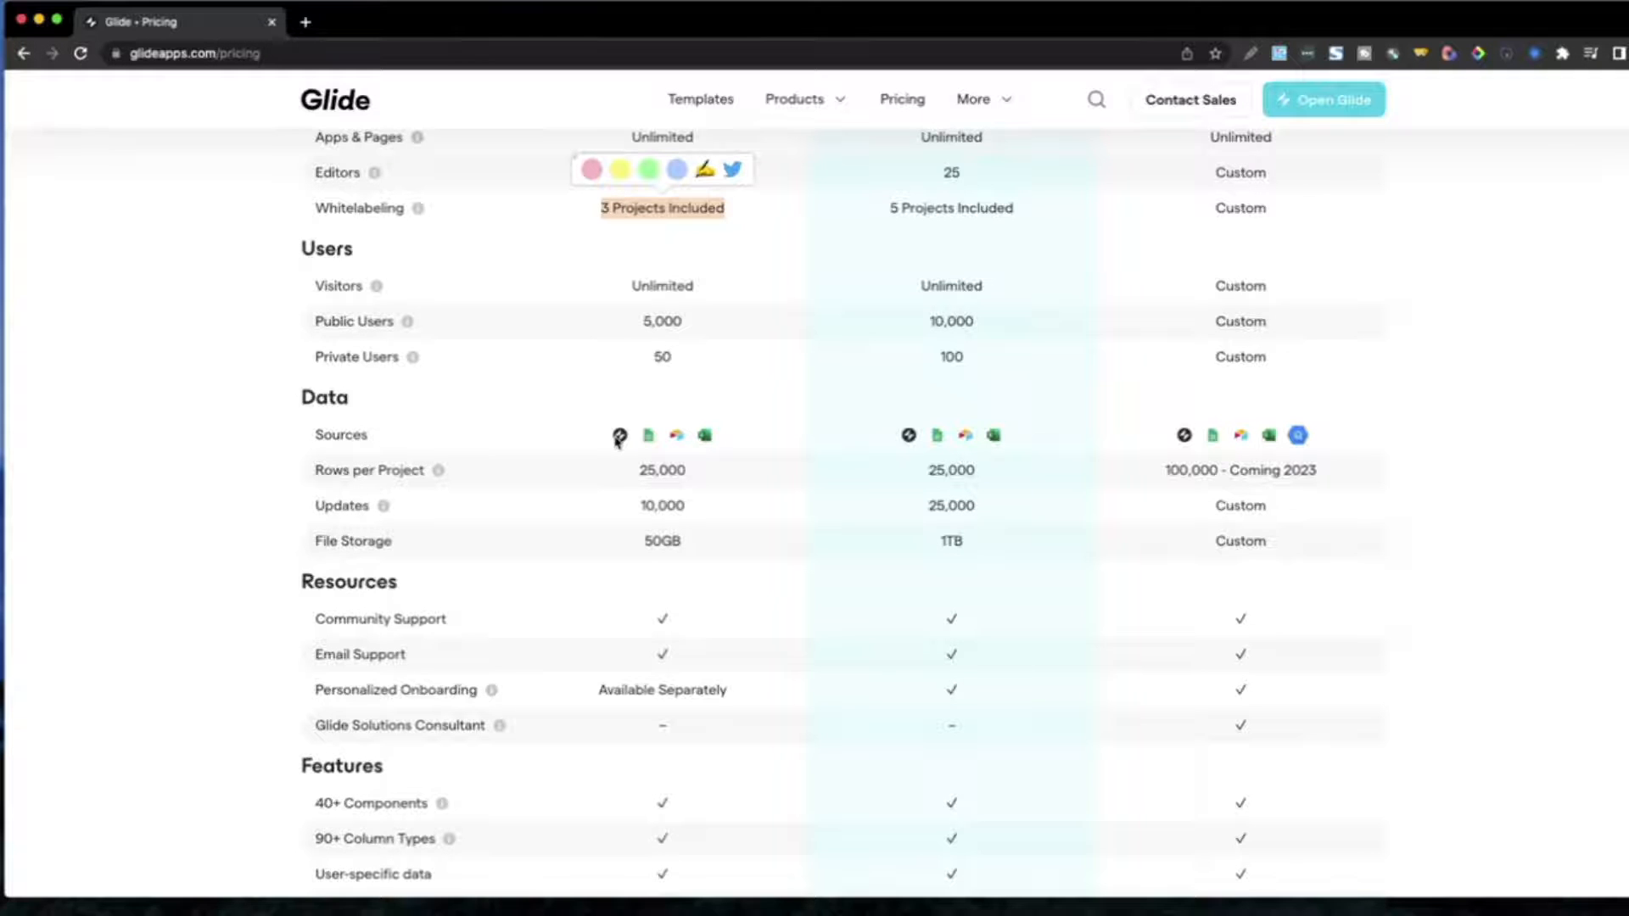
Step: Compare the Pro, Business and Enterprise plans, focusing on their prices and supported data sources
{"action": "scroll", "coordinate": [619, 433], "scroll_direction": "up", "scroll_amount": 10}
{"action": "scroll", "coordinate": [618, 428], "scroll_direction": "down", "scroll_amount": 5}
{"action": "scroll", "coordinate": [618, 426], "scroll_direction": "up", "scroll_amount": 5}
{"action": "scroll", "coordinate": [618, 425], "scroll_direction": "down", "scroll_amount": 4}
{"action": "scroll", "coordinate": [619, 425], "scroll_direction": "down", "scroll_amount": 1}
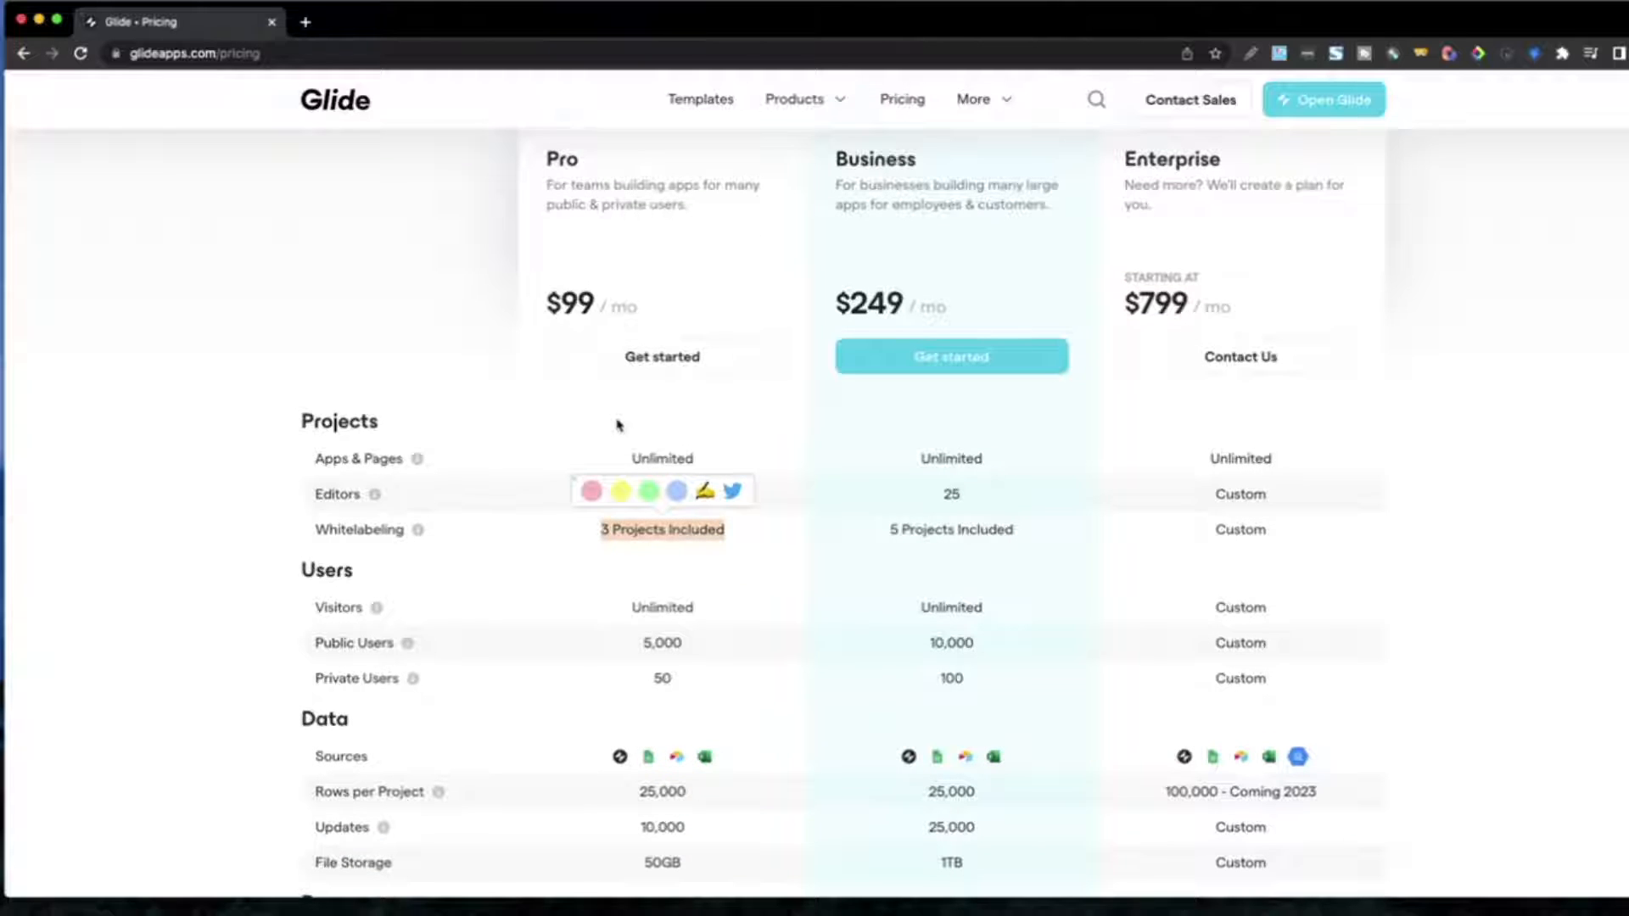
{"action": "scroll", "coordinate": [619, 425], "scroll_direction": "down", "scroll_amount": 2}
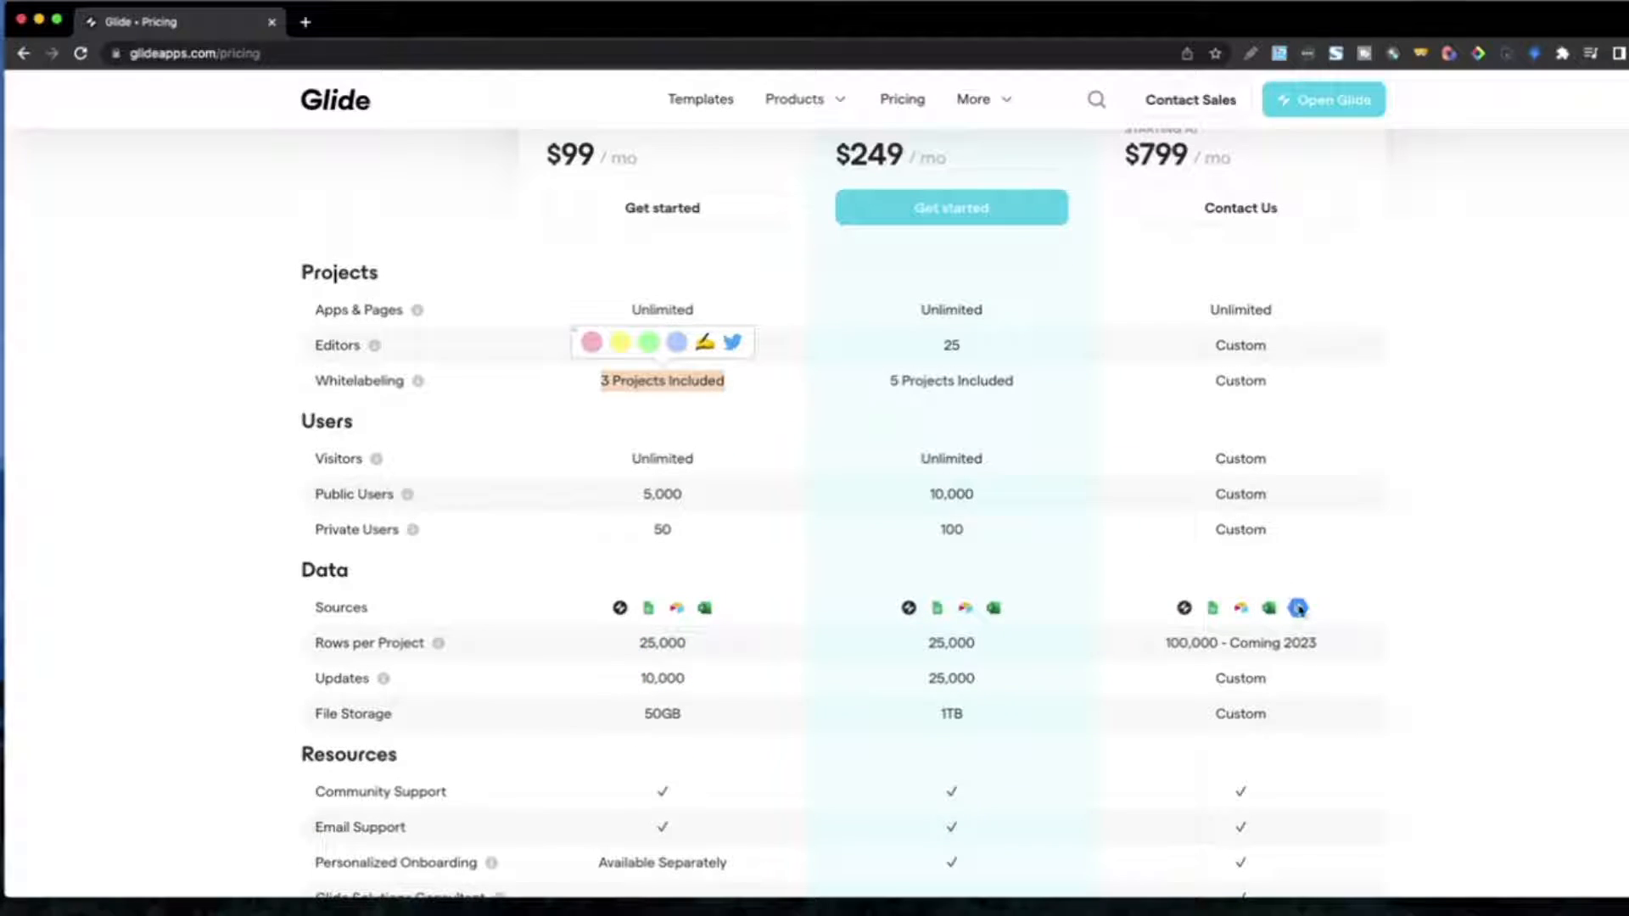
{"action": "scroll", "coordinate": [1303, 611], "scroll_direction": "down", "scroll_amount": 1}
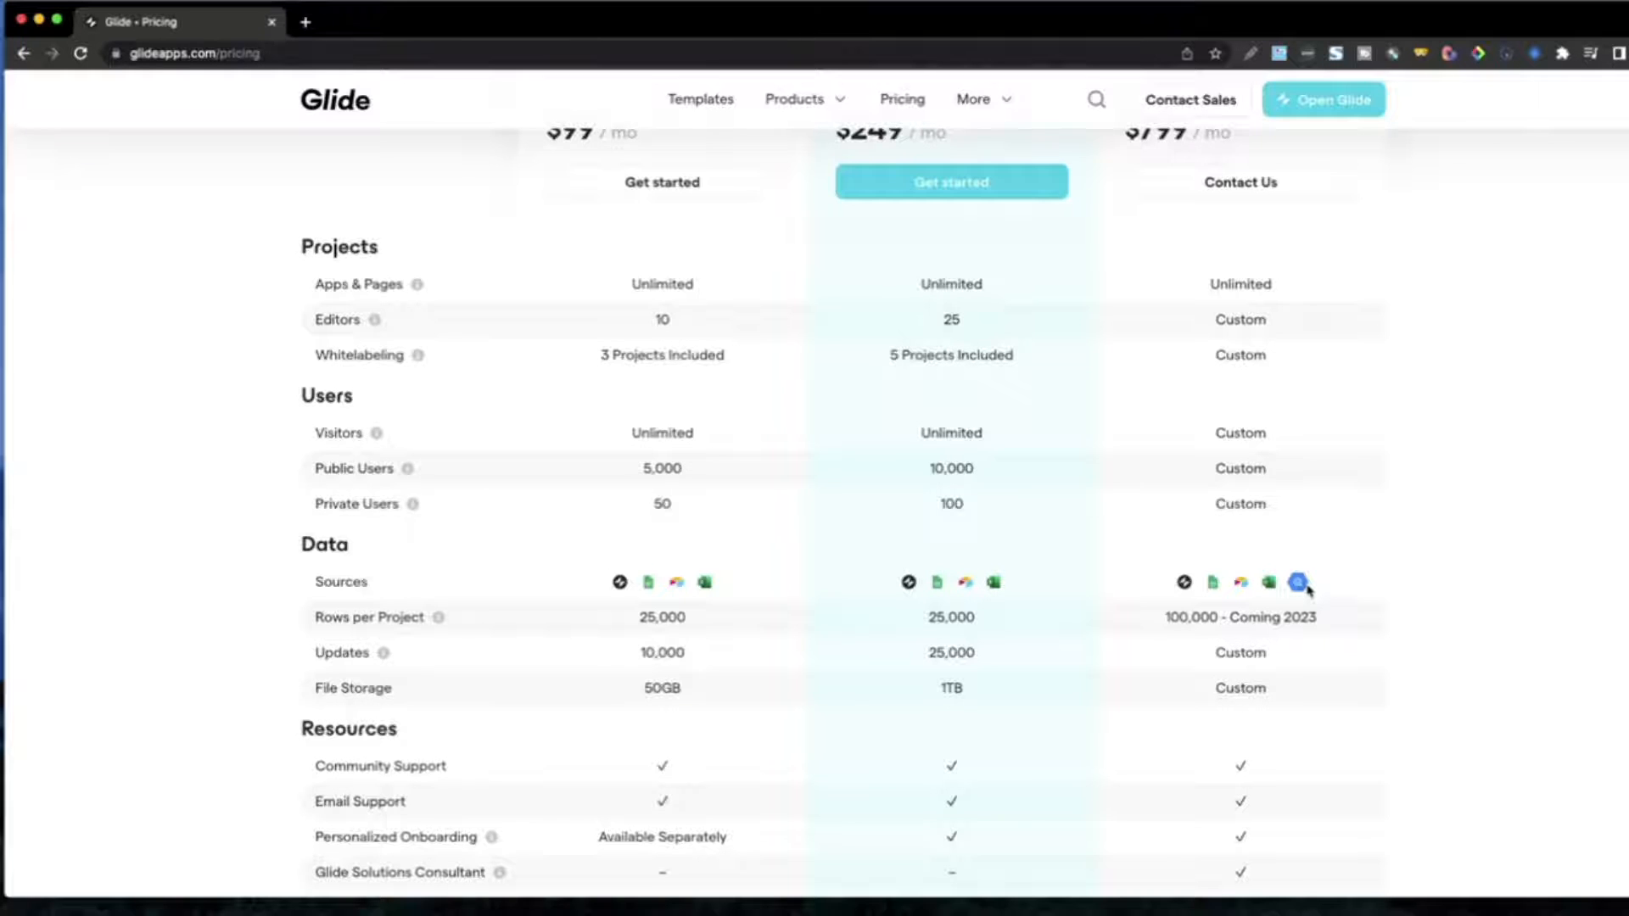
Step: Show the pricing plans for individuals and highlight the Free plan's limits for Apps & Pages and Editors
{"action": "scroll", "coordinate": [1307, 588], "scroll_direction": "up", "scroll_amount": 7}
{"action": "left_click", "coordinate": [1010, 313]}
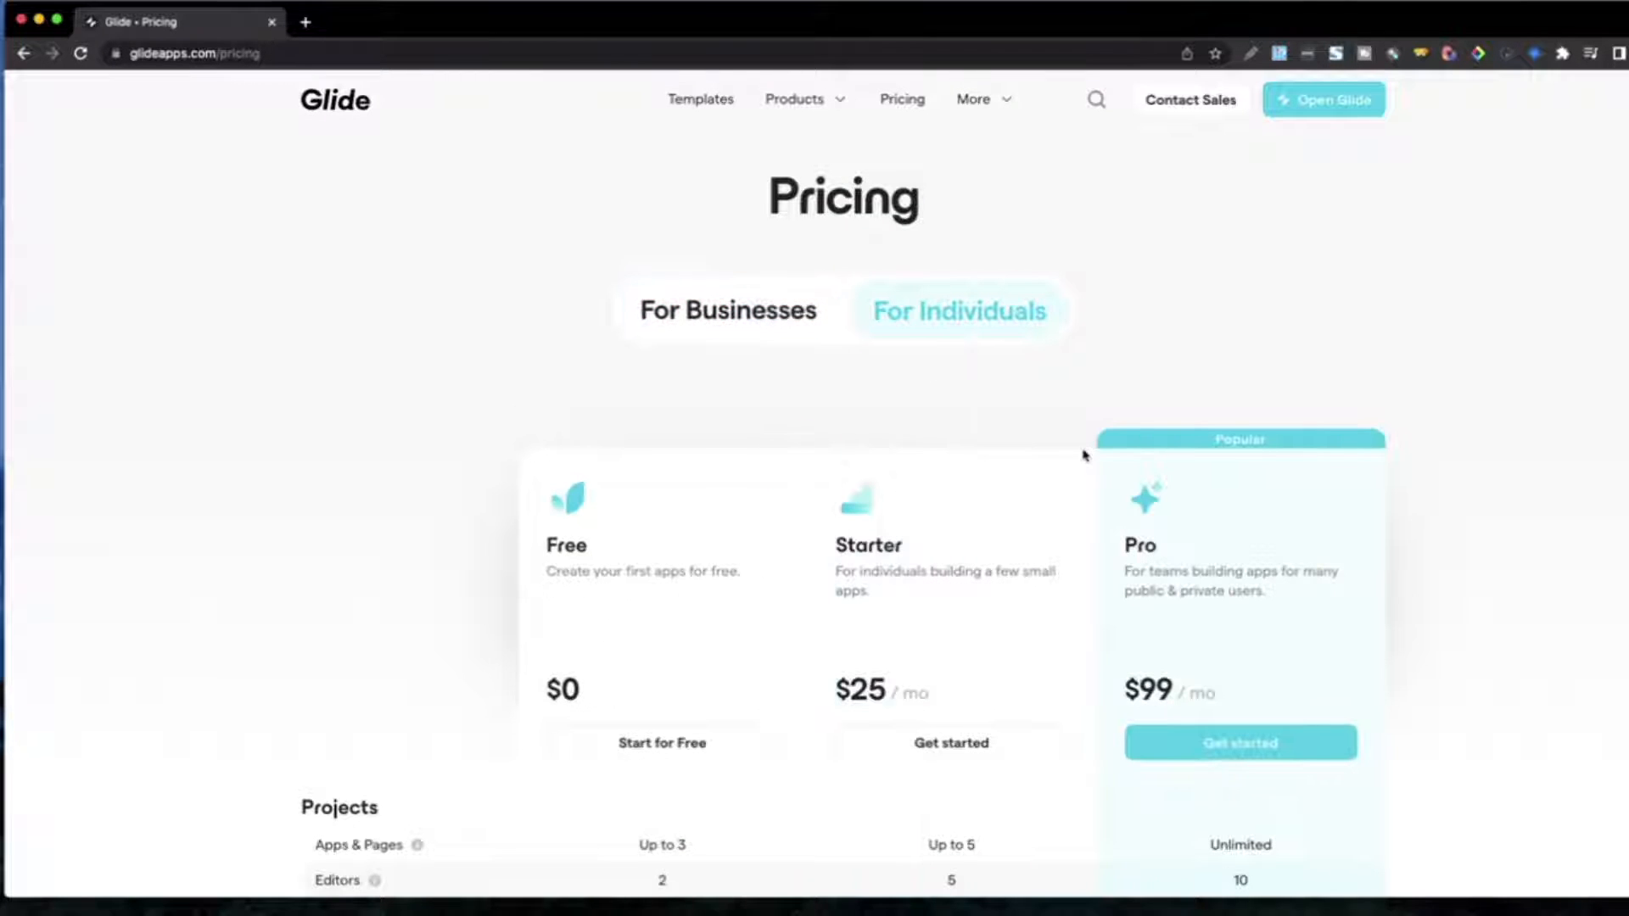
{"action": "scroll", "coordinate": [1084, 456], "scroll_direction": "down", "scroll_amount": 4}
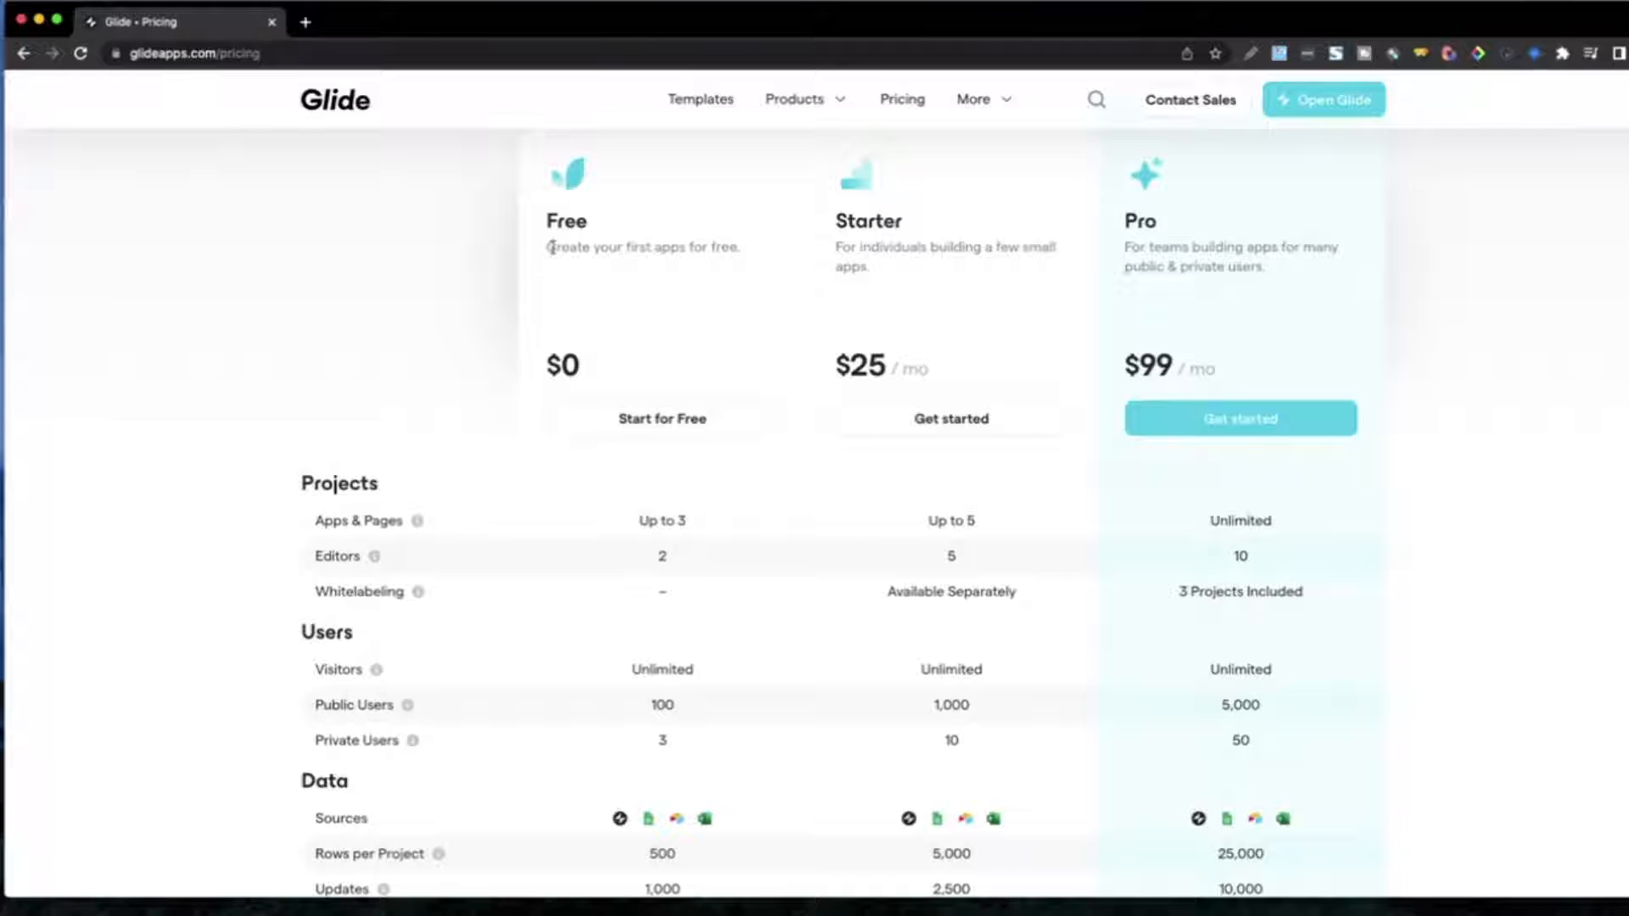
{"action": "scroll", "coordinate": [636, 400], "scroll_direction": "down", "scroll_amount": 1}
{"action": "scroll", "coordinate": [636, 400], "scroll_direction": "down", "scroll_amount": 1}
{"action": "triple_click", "coordinate": [647, 489]}
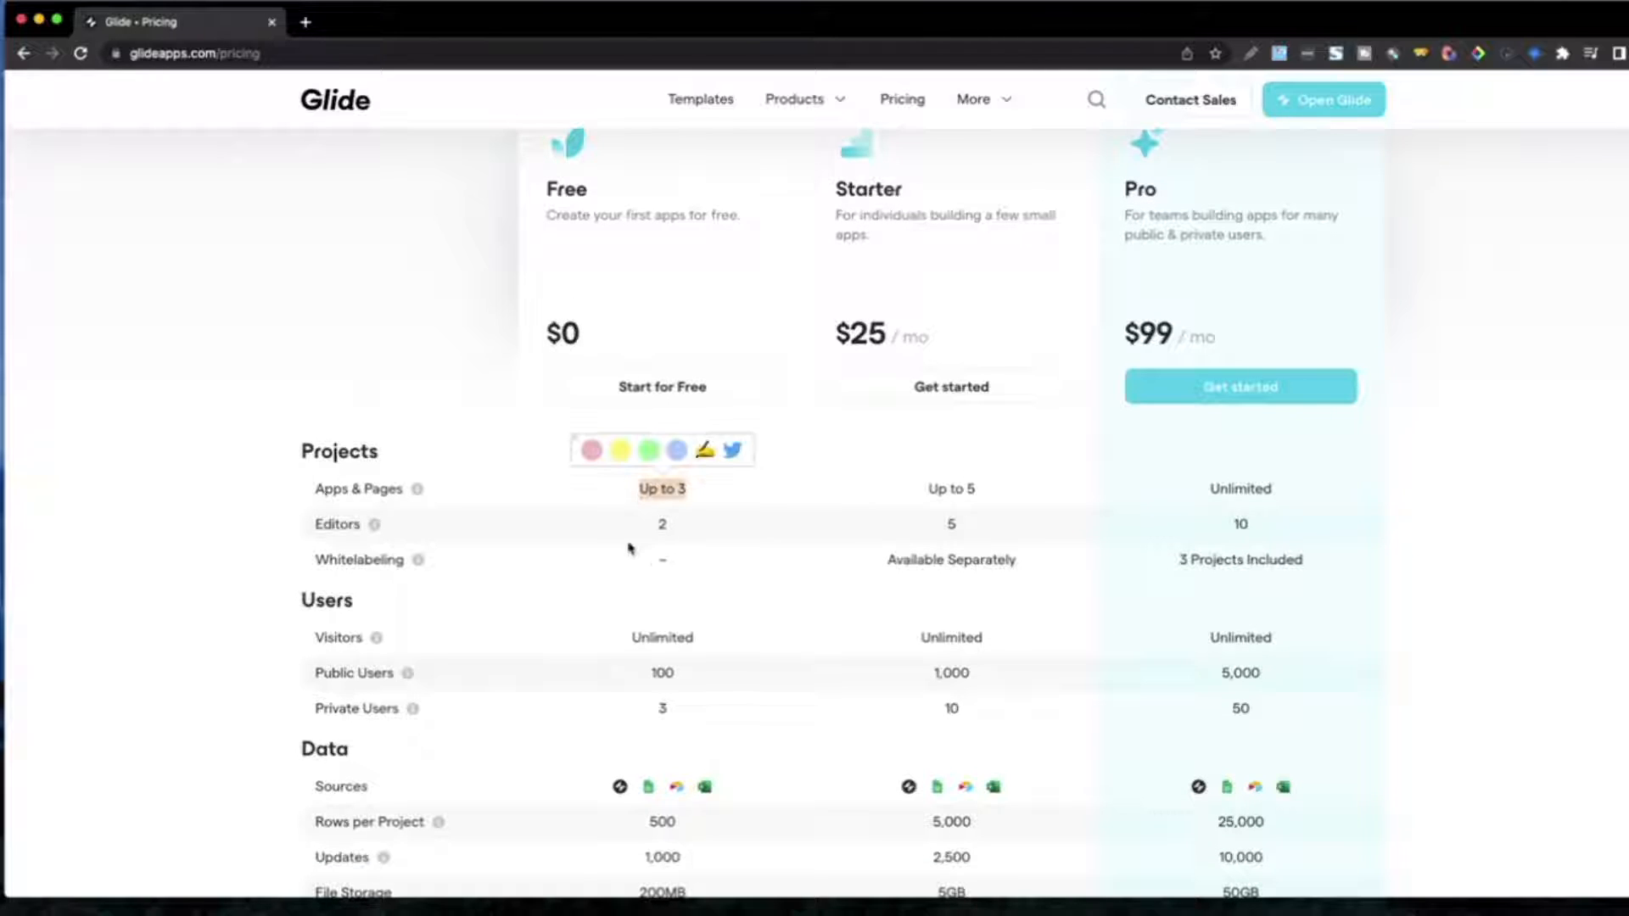
{"action": "left_click_drag", "start_coordinate": [655, 527], "coordinate": [676, 530]}
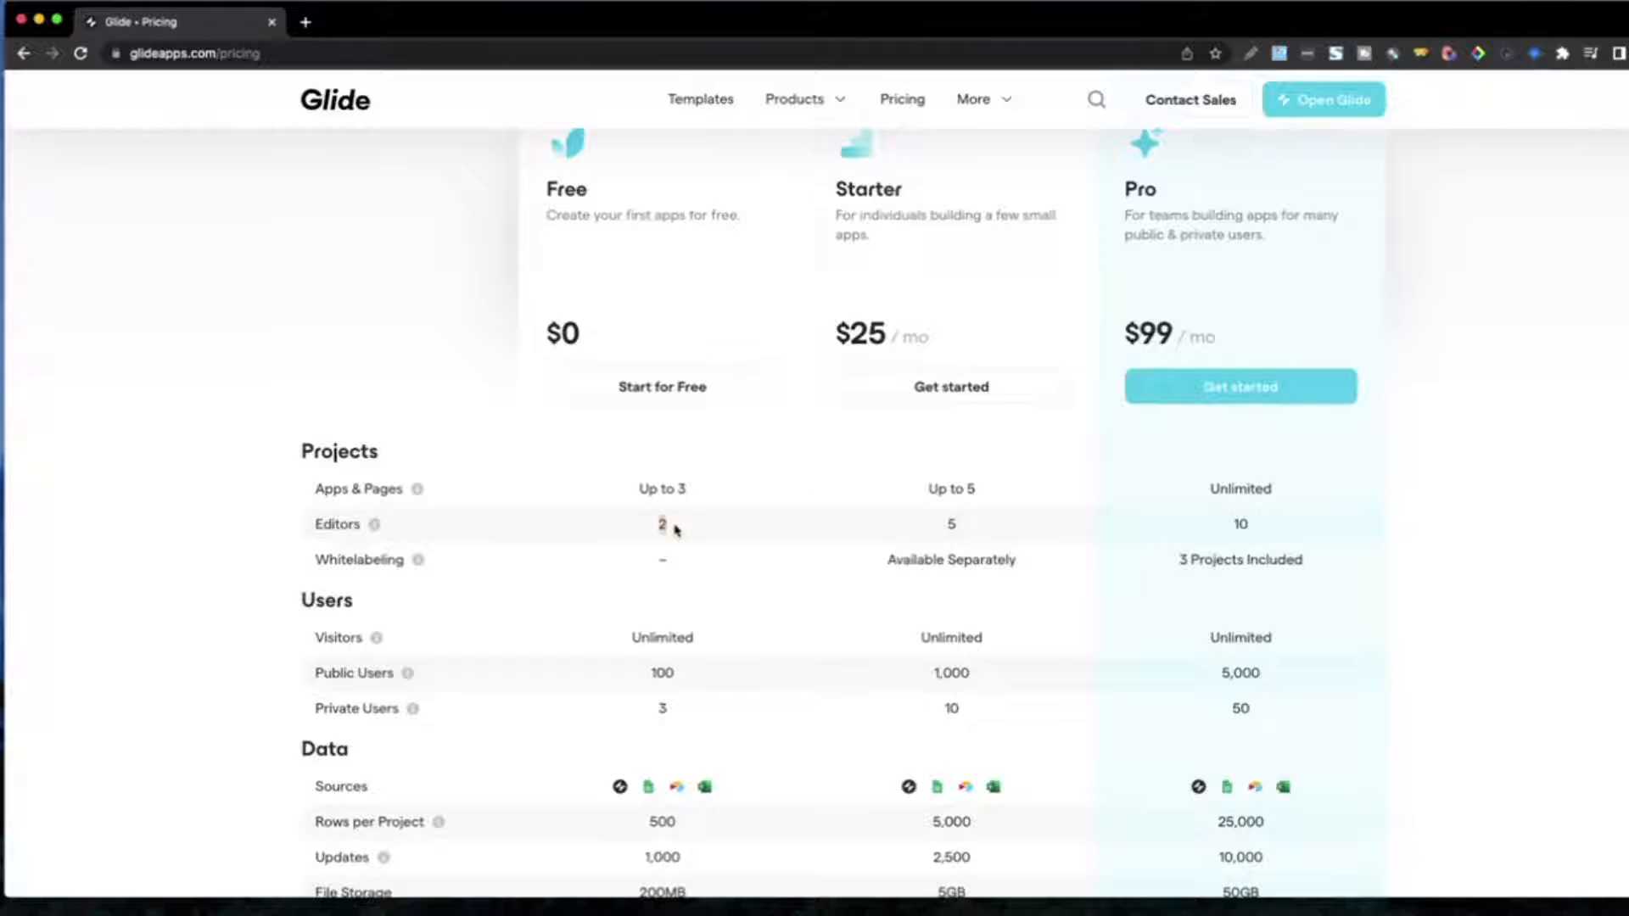
Step: Read the explanations of visitors, public users and private users, highlighting the Free plan's public user limit
{"action": "scroll", "coordinate": [676, 530], "scroll_direction": "down", "scroll_amount": 1}
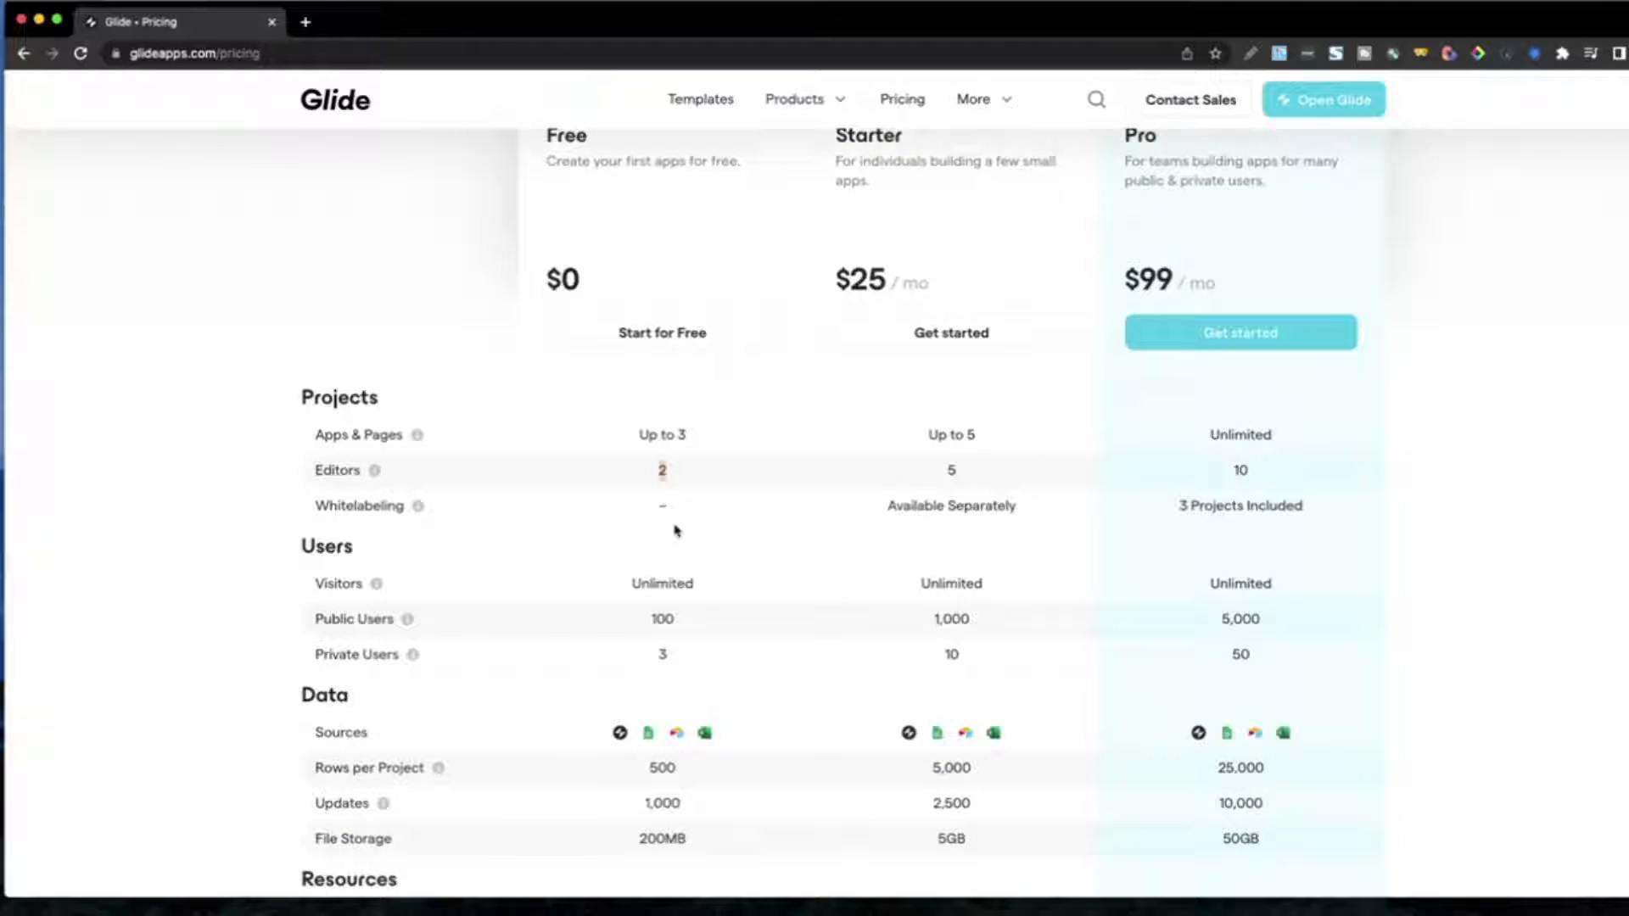
{"action": "scroll", "coordinate": [676, 530], "scroll_direction": "down", "scroll_amount": 5}
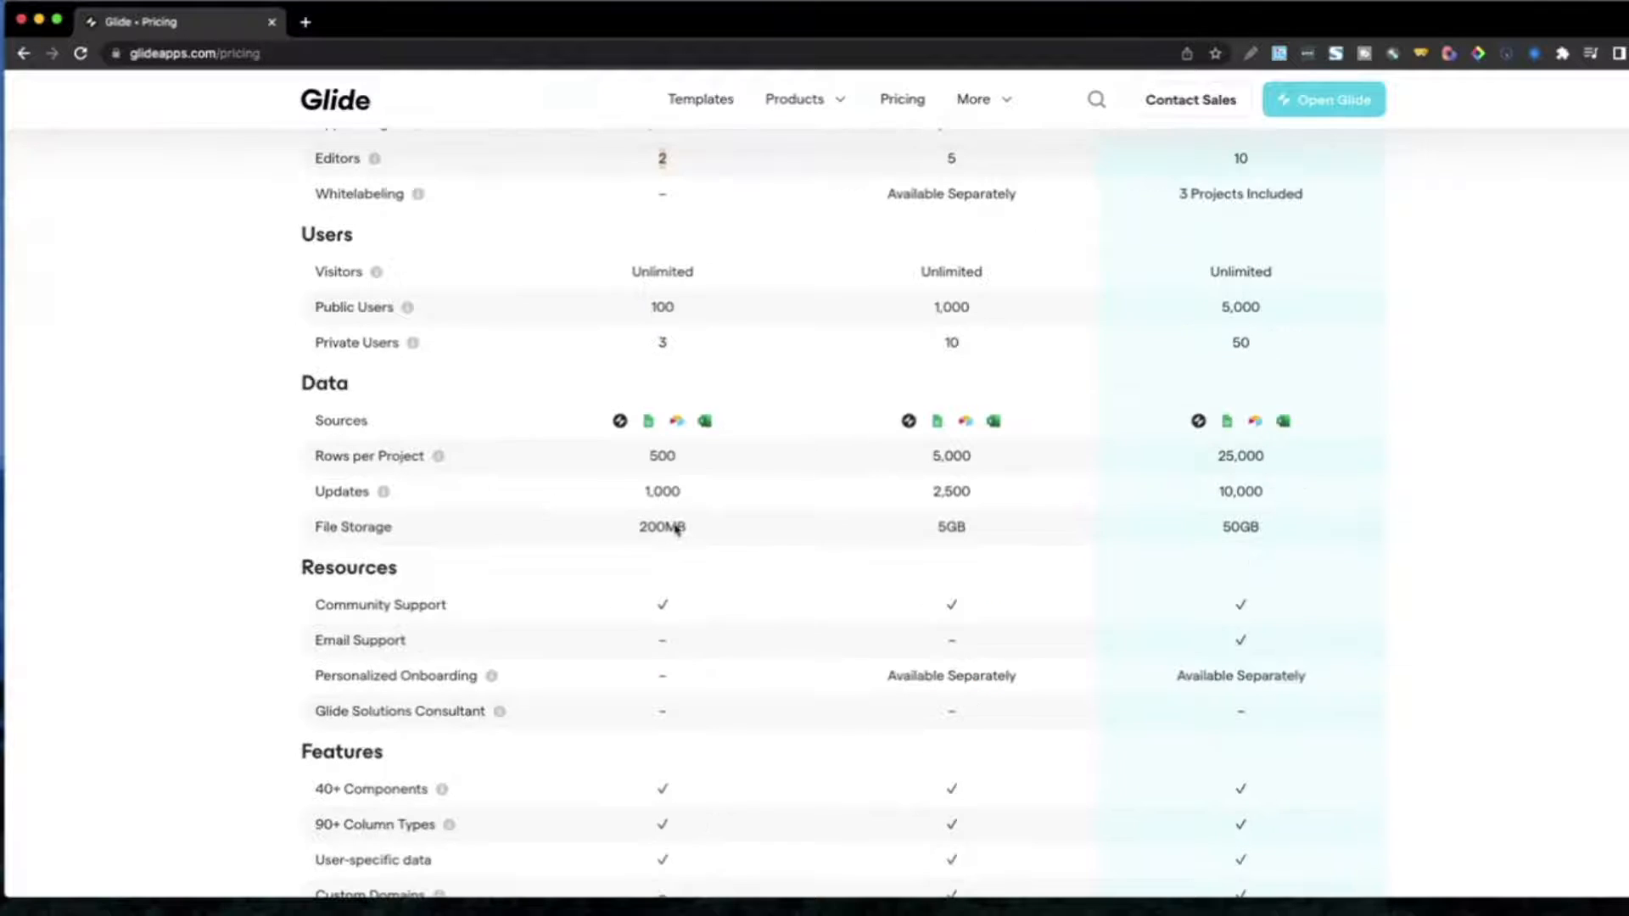
{"action": "mouse_move", "coordinate": [376, 274]}
{"action": "left_click_drag", "start_coordinate": [676, 309], "coordinate": [649, 310]}
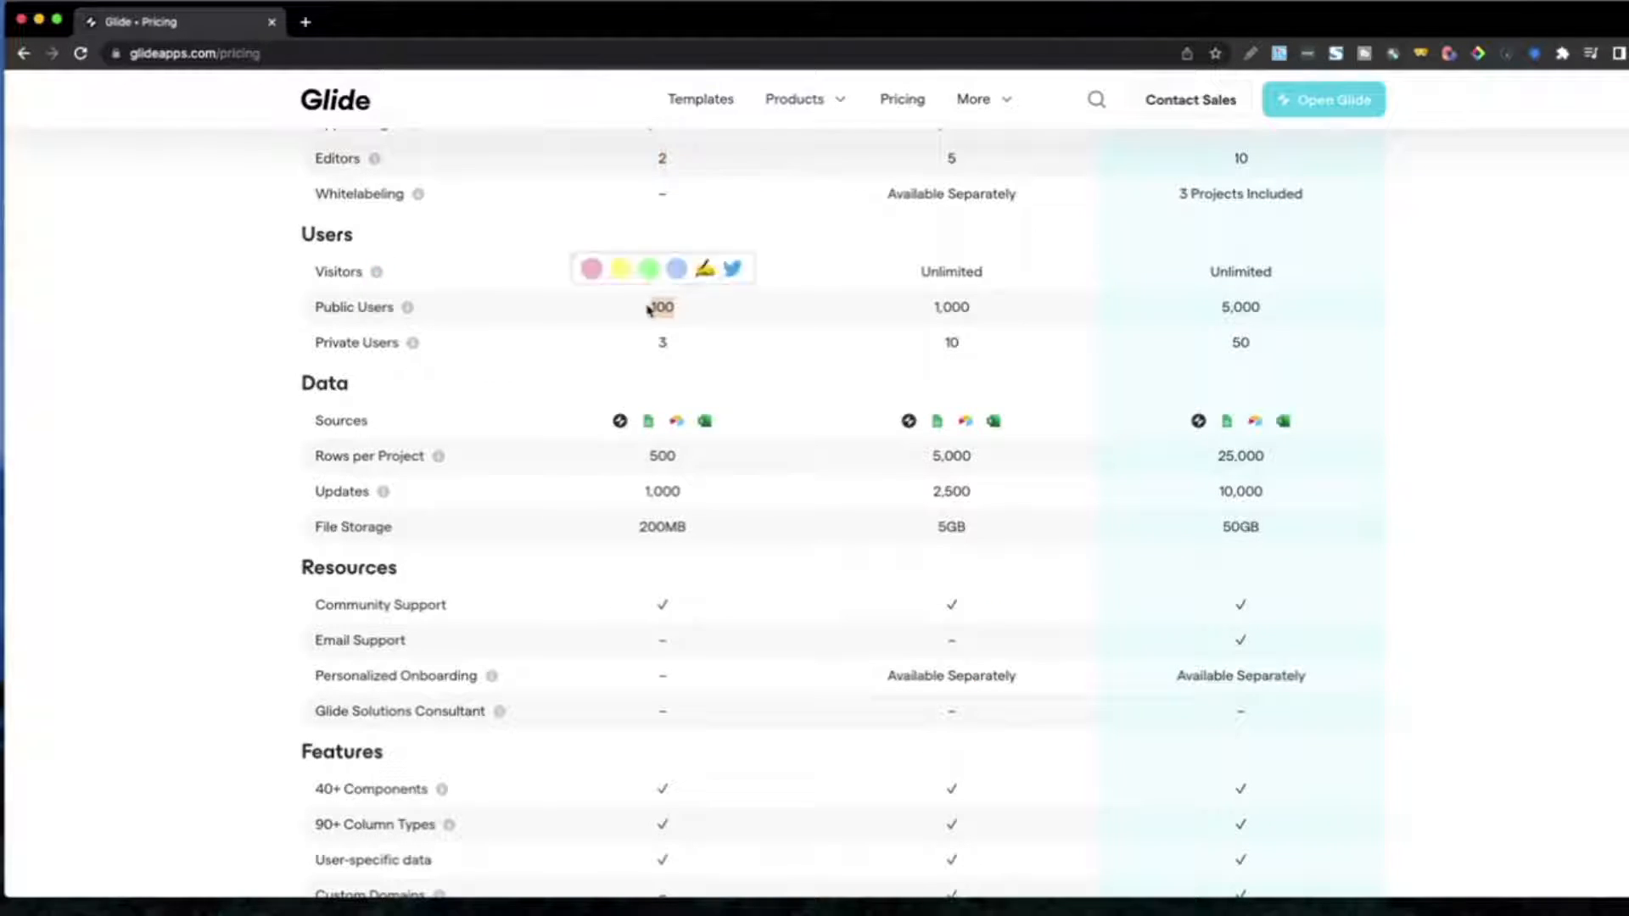
{"action": "left_click", "coordinate": [720, 328]}
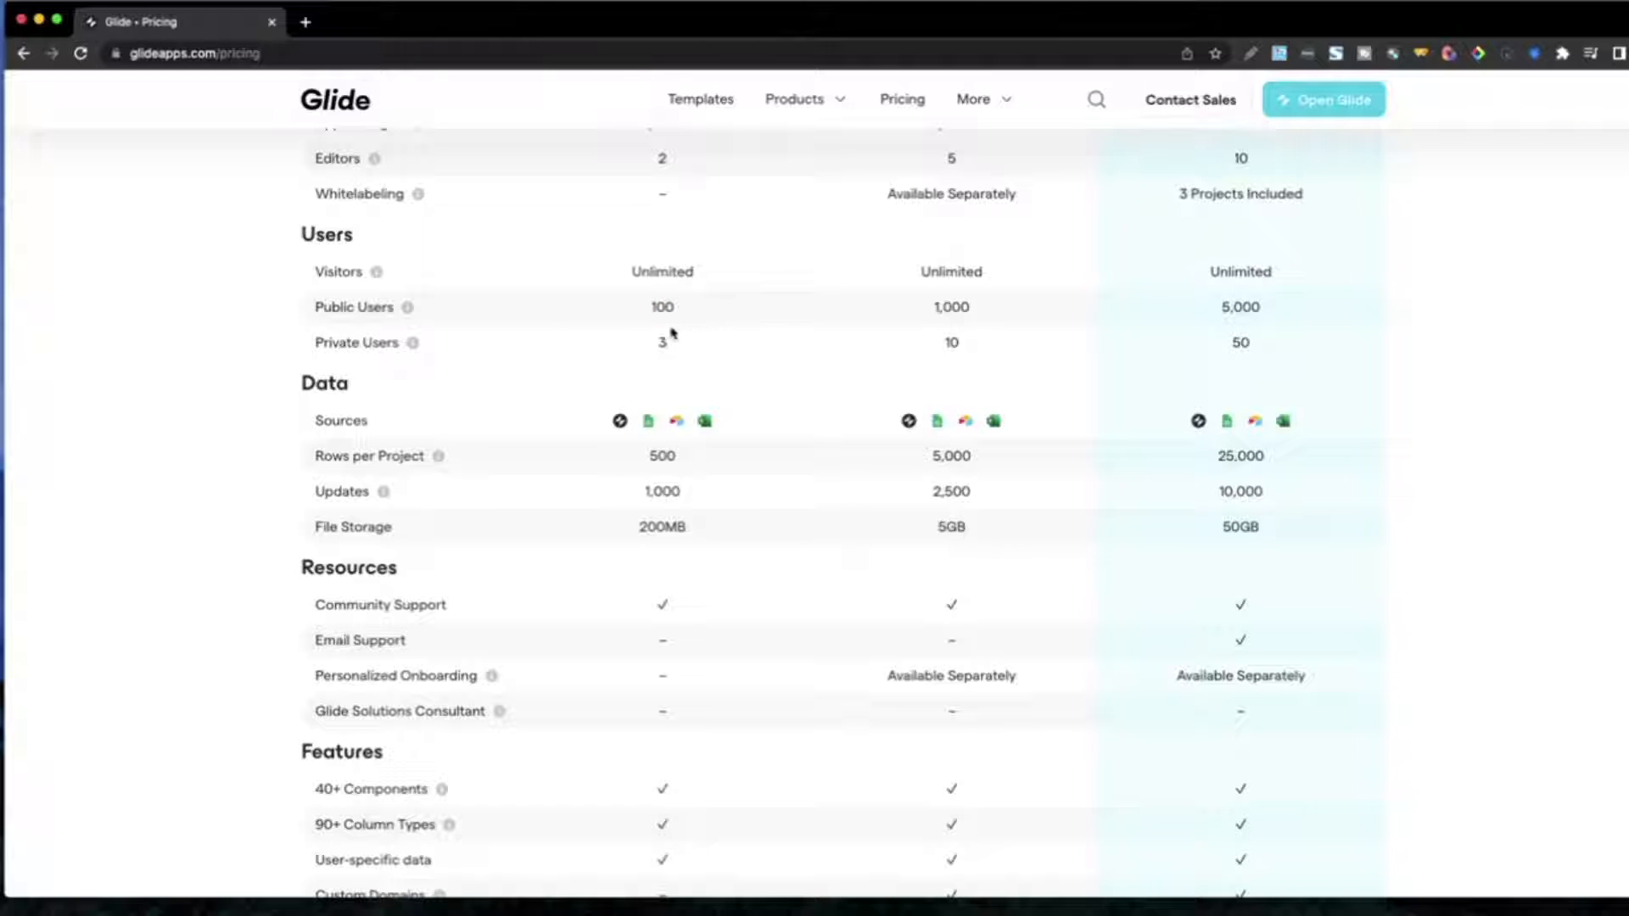
{"action": "mouse_move", "coordinate": [407, 311]}
{"action": "mouse_move", "coordinate": [415, 344]}
Step: Read the Rows per Project explanation, highlight the Free plan's row limit and compare it with the other individual plans
{"action": "scroll", "coordinate": [676, 355], "scroll_direction": "down", "scroll_amount": 1}
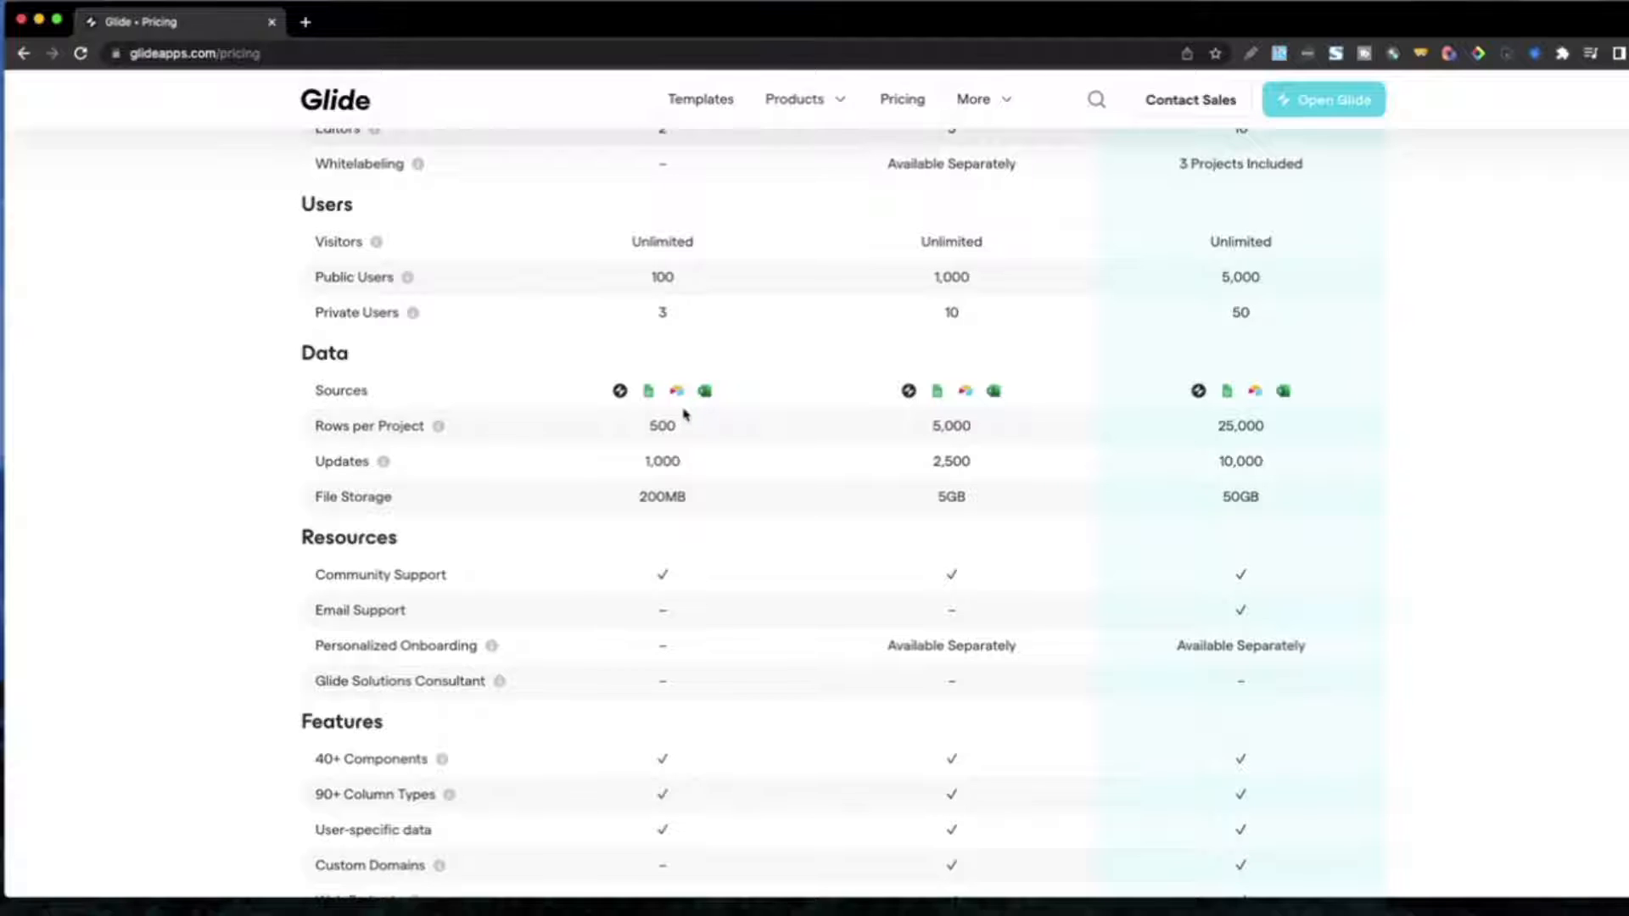
{"action": "scroll", "coordinate": [682, 415], "scroll_direction": "down", "scroll_amount": 1}
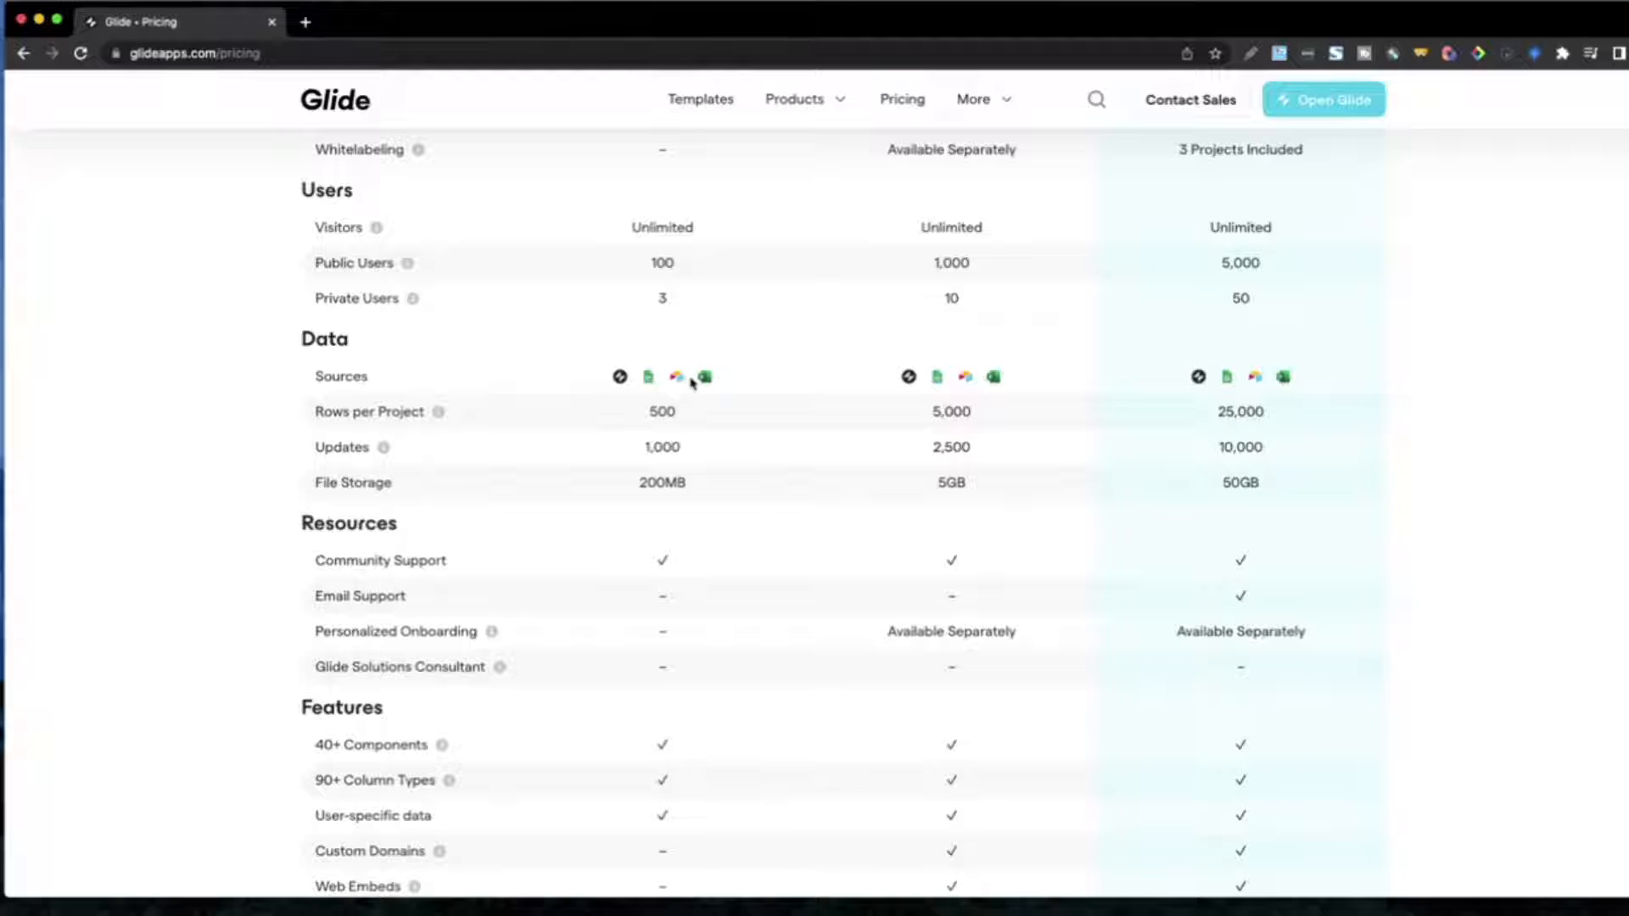
{"action": "mouse_move", "coordinate": [441, 415]}
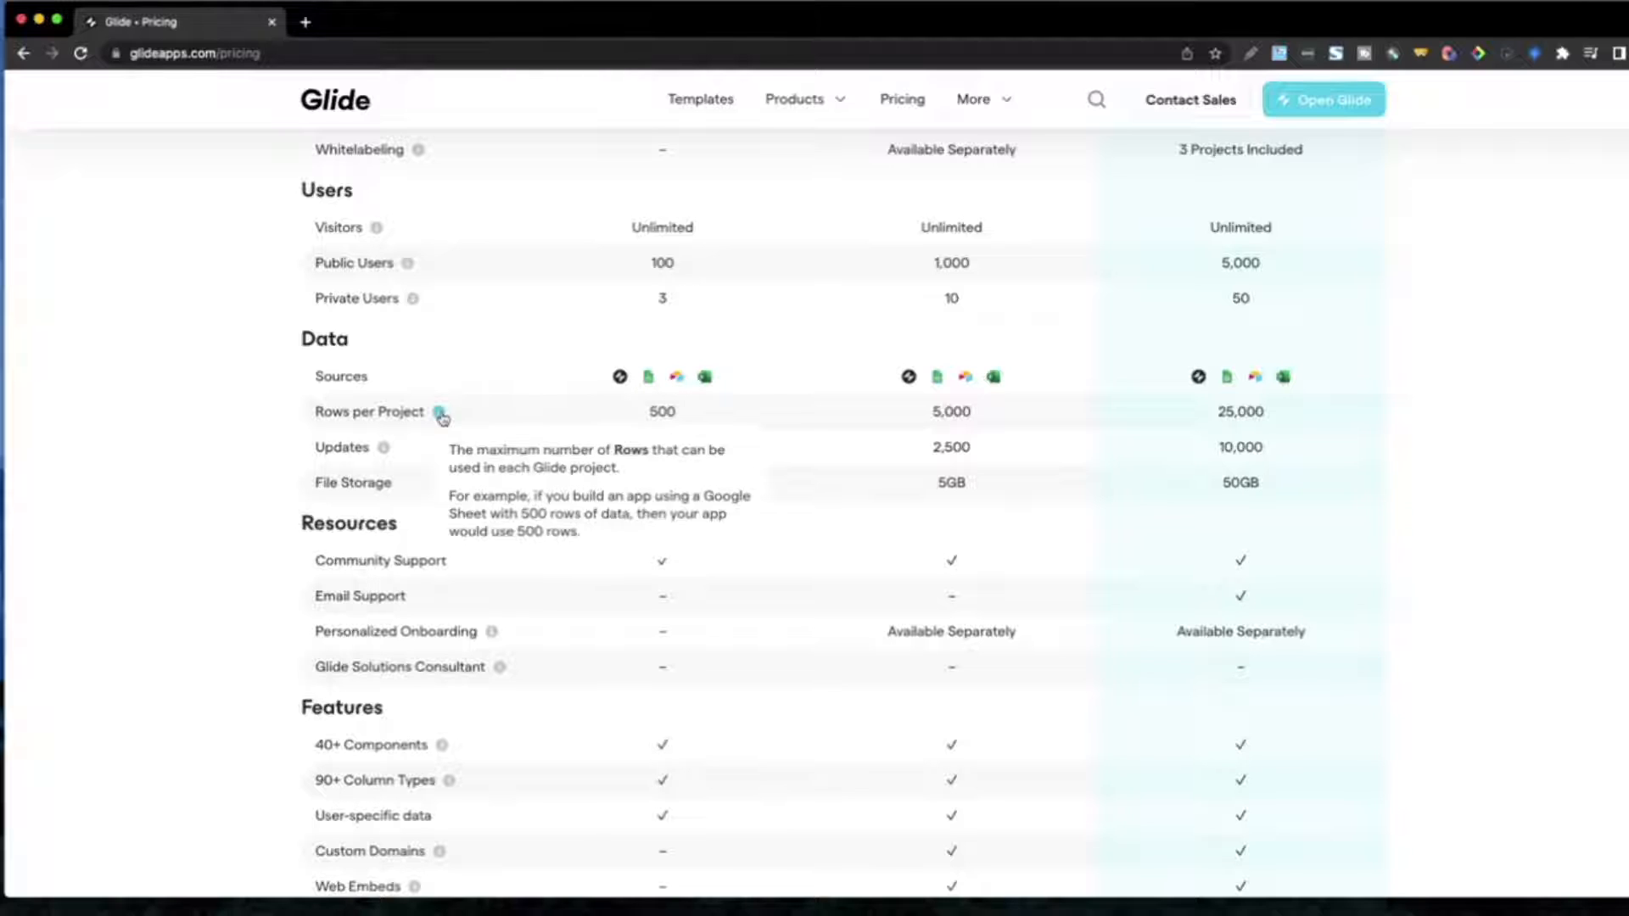
{"action": "left_click_drag", "start_coordinate": [710, 412], "coordinate": [644, 408]}
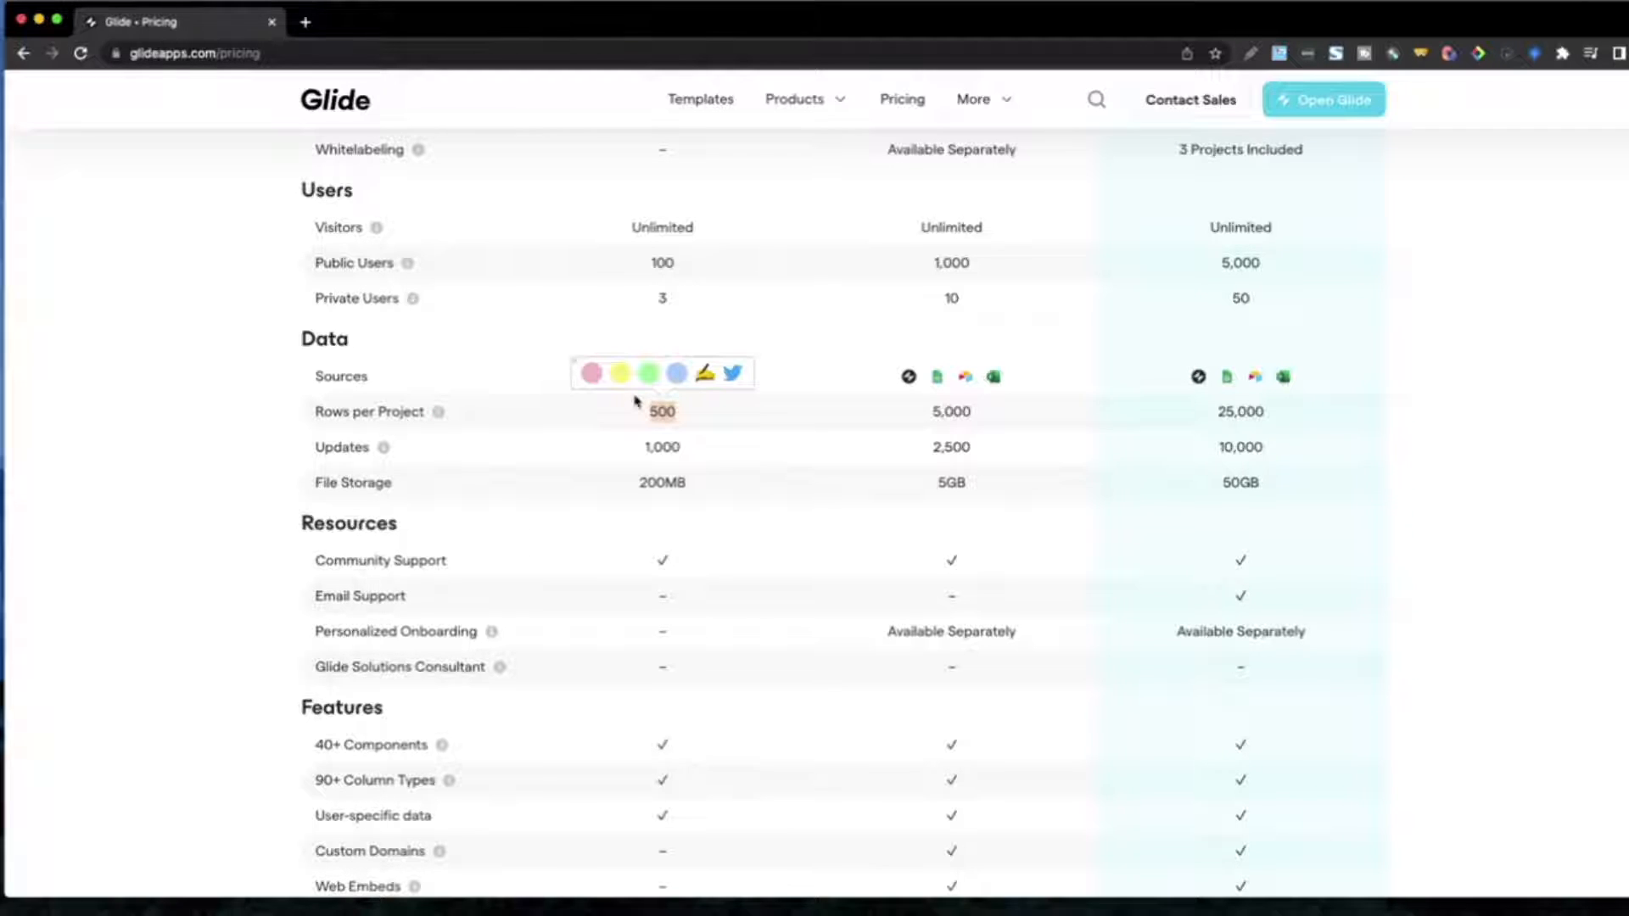
{"action": "left_click", "coordinate": [1331, 414]}
{"action": "scroll", "coordinate": [1296, 418], "scroll_direction": "up", "scroll_amount": 6}
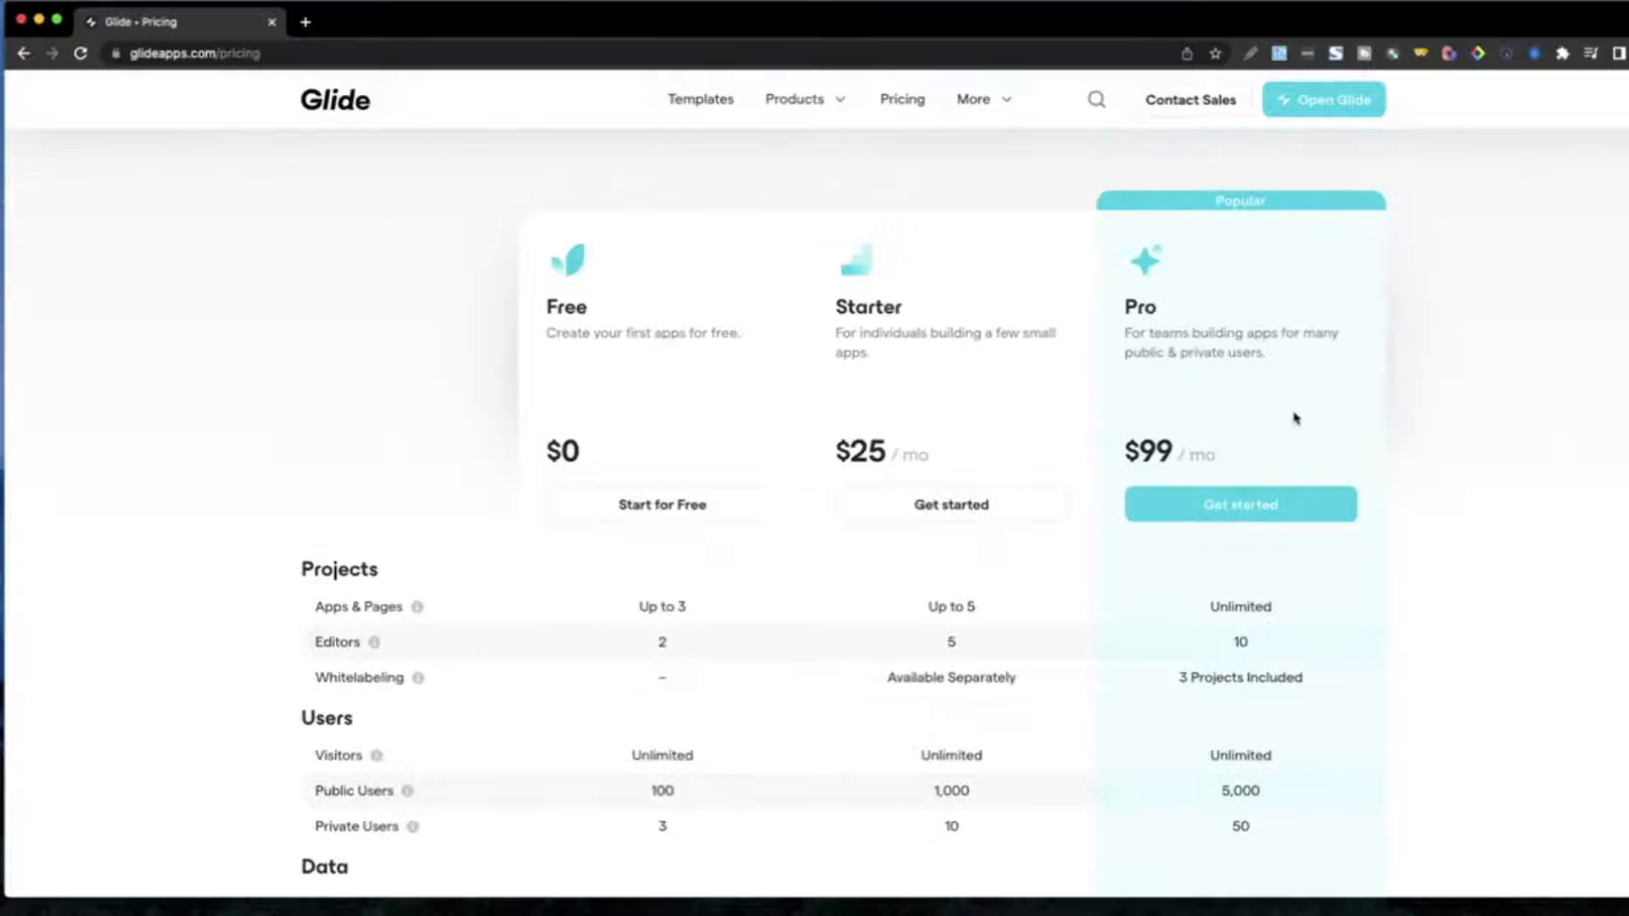
{"action": "scroll", "coordinate": [1290, 421], "scroll_direction": "down", "scroll_amount": 5}
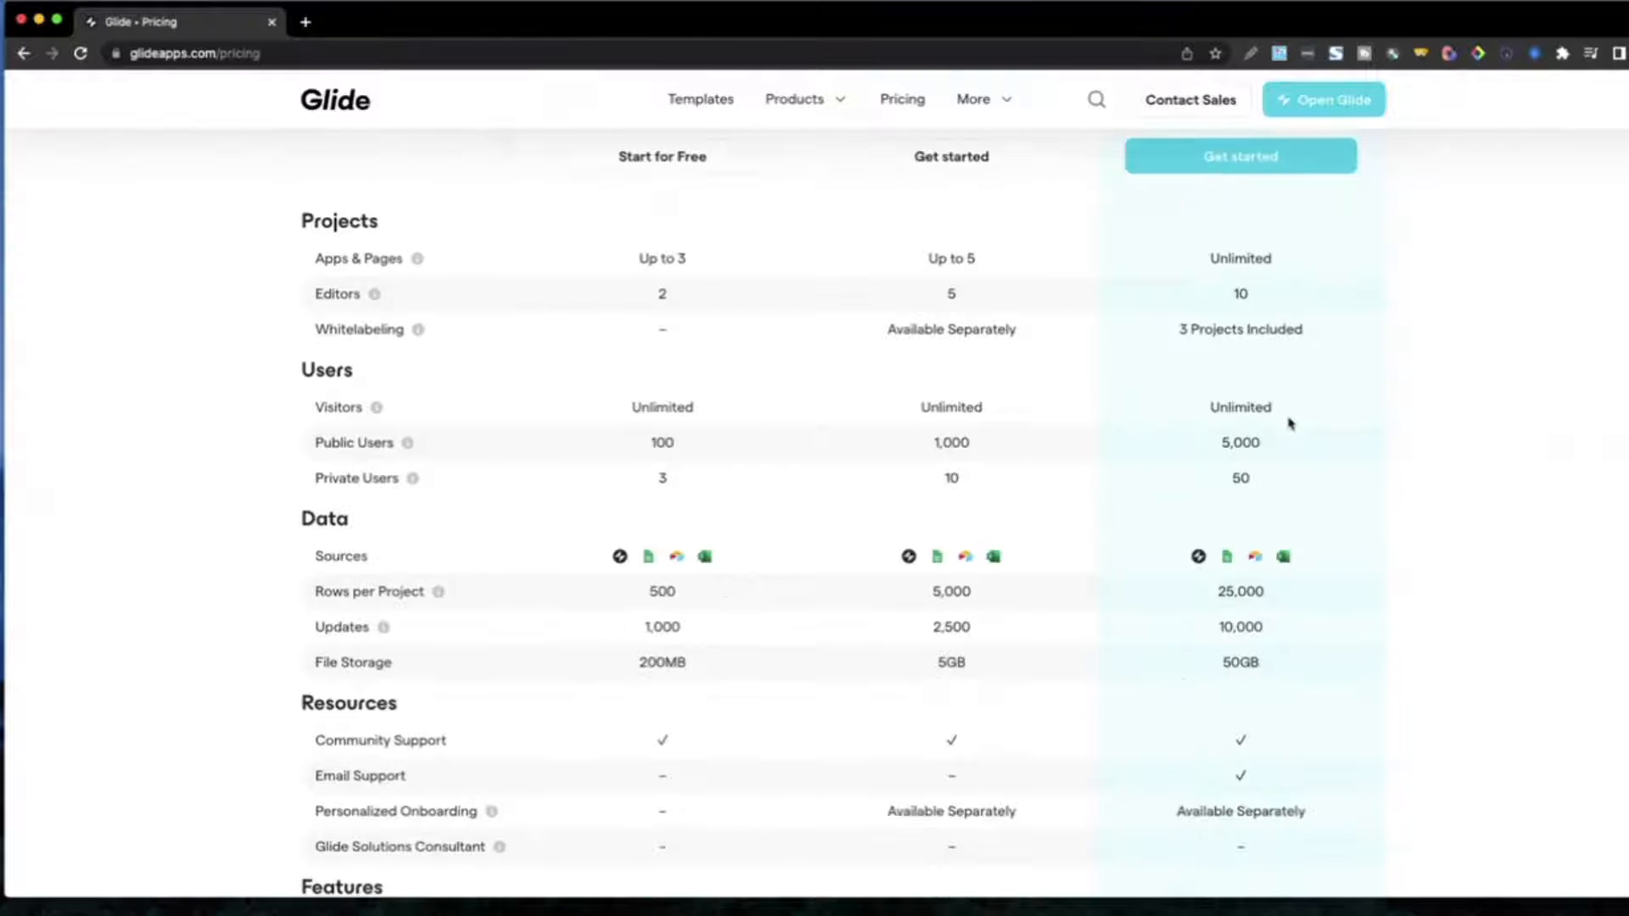
Step: Highlight the Pro plan's private users limit and the Free plan's file storage limit in the individual plans comparison
{"action": "left_click_drag", "start_coordinate": [1288, 421], "coordinate": [1225, 400]}
{"action": "left_click_drag", "start_coordinate": [1286, 463], "coordinate": [1225, 452]}
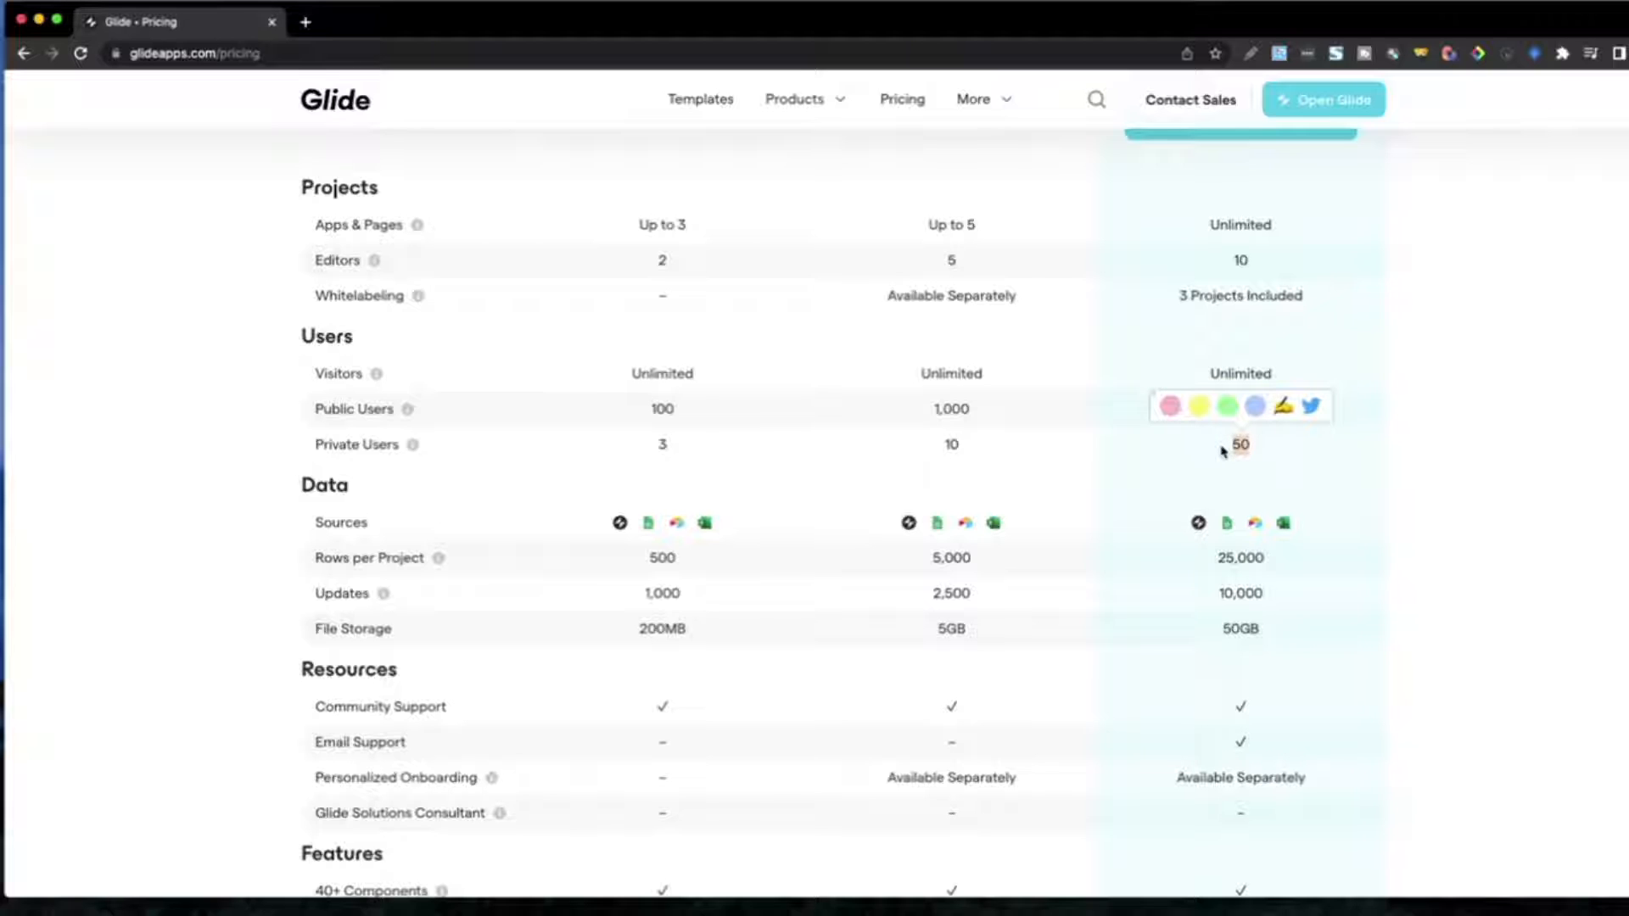
{"action": "scroll", "coordinate": [1223, 449], "scroll_direction": "down", "scroll_amount": 3}
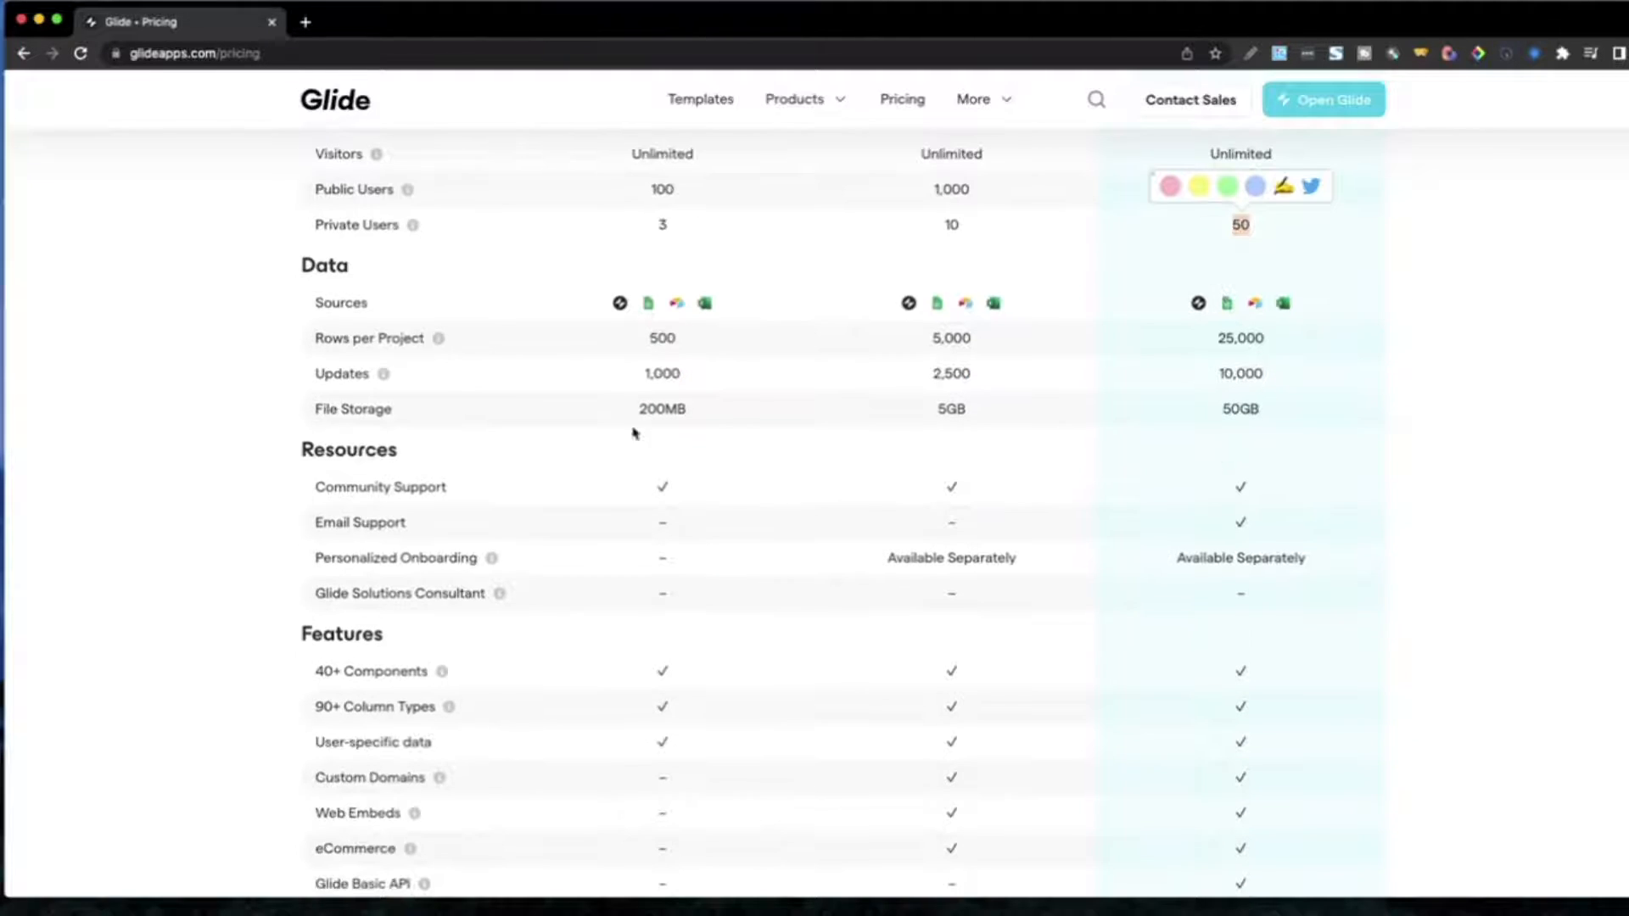
{"action": "left_click_drag", "start_coordinate": [639, 407], "coordinate": [706, 414]}
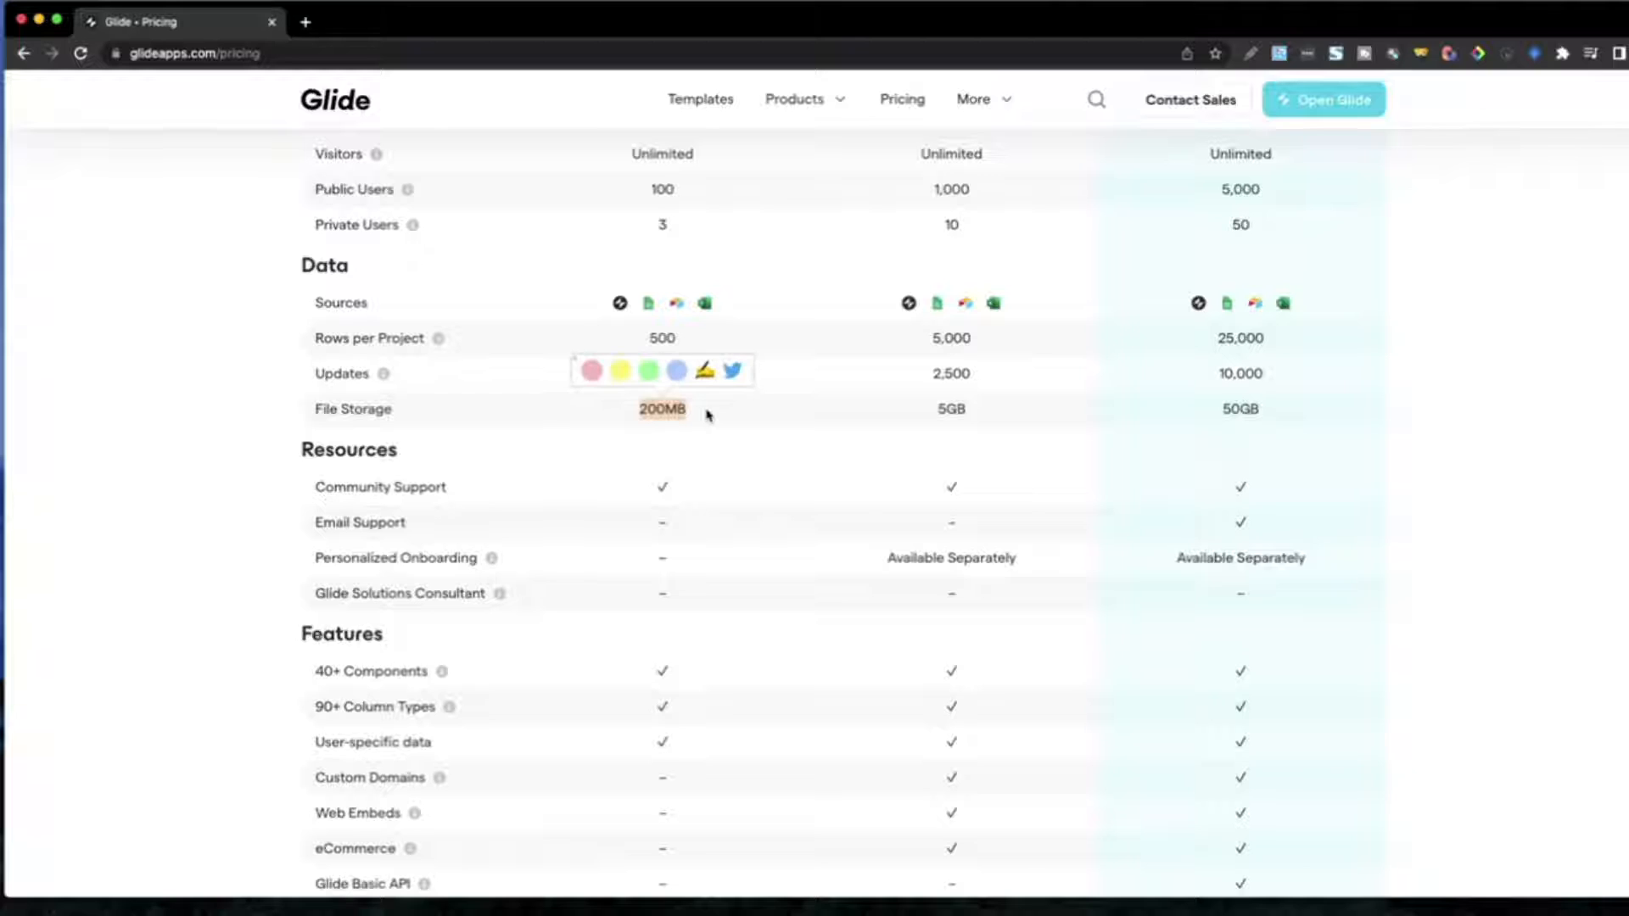
{"action": "left_click", "coordinate": [713, 415]}
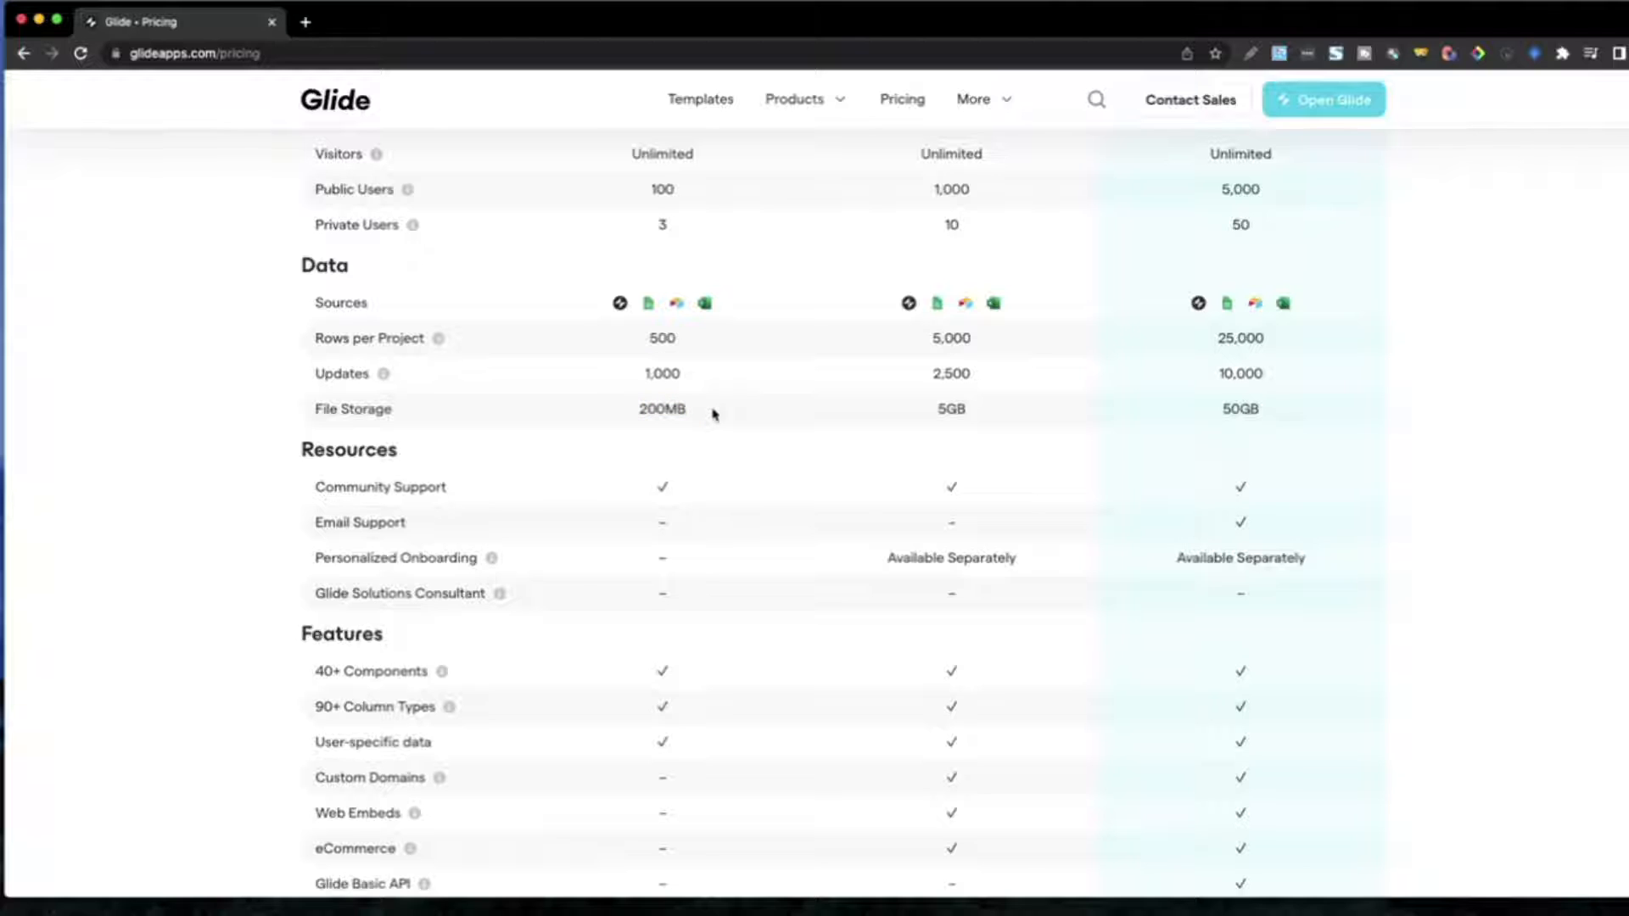
Step: Examine the Features section, highlighting the Free plan's Custom Domains entry and reading the 40+ Components and eCommerce explanations
{"action": "scroll", "coordinate": [713, 413], "scroll_direction": "down", "scroll_amount": 4}
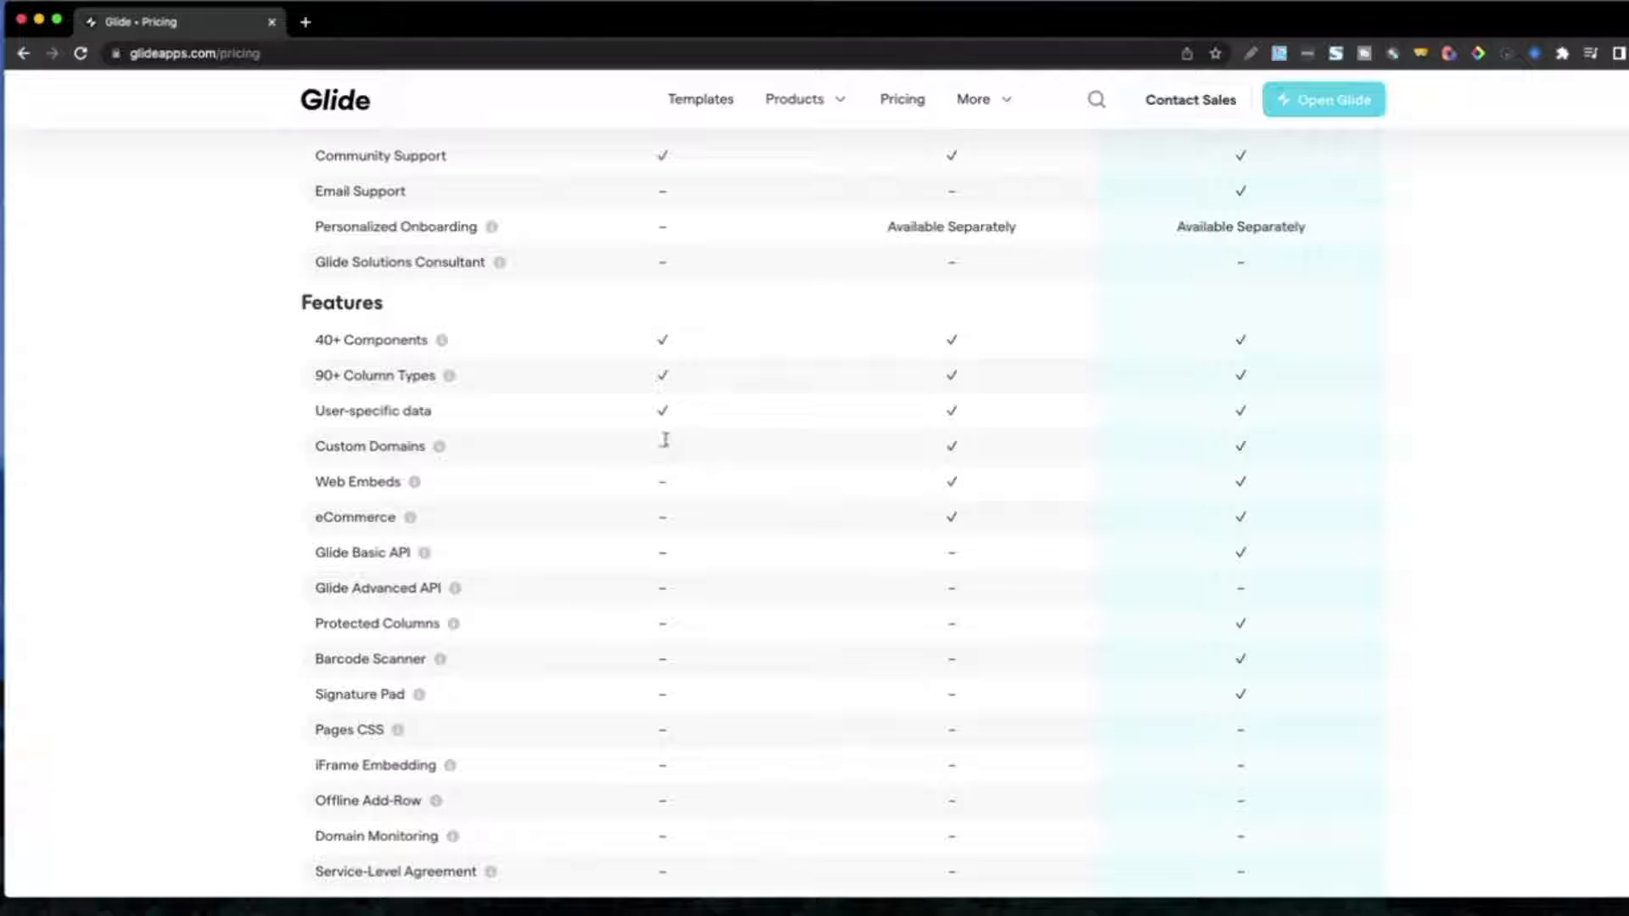
{"action": "left_click_drag", "start_coordinate": [677, 450], "coordinate": [643, 450]}
{"action": "scroll", "coordinate": [643, 449], "scroll_direction": "up", "scroll_amount": 1}
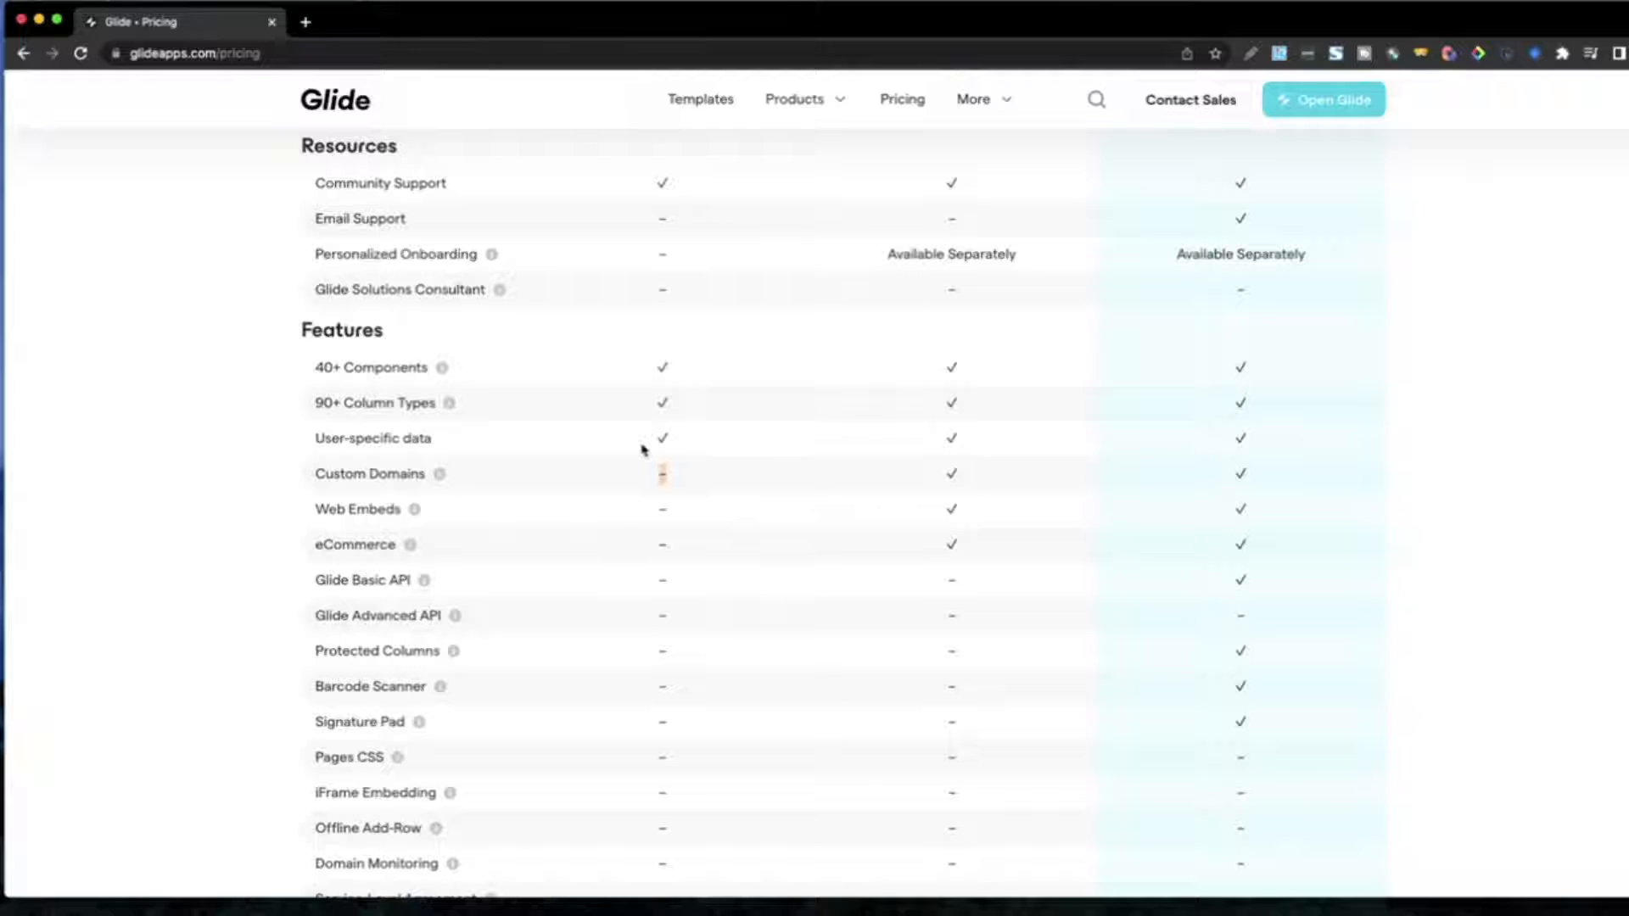
{"action": "mouse_move", "coordinate": [442, 370]}
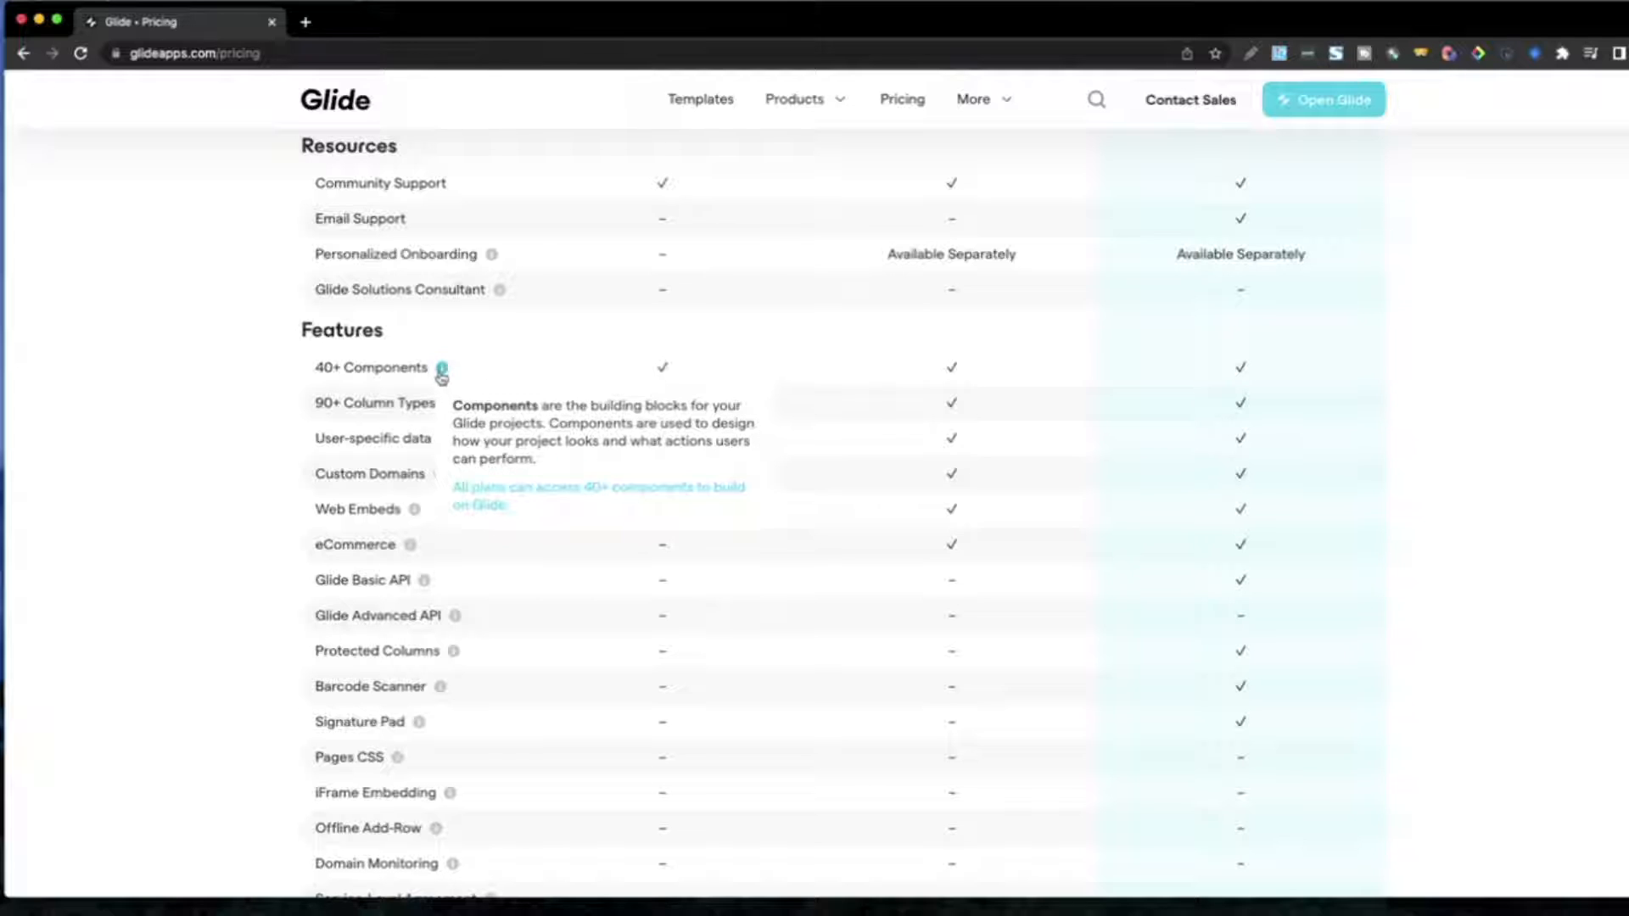
{"action": "mouse_move", "coordinate": [450, 404]}
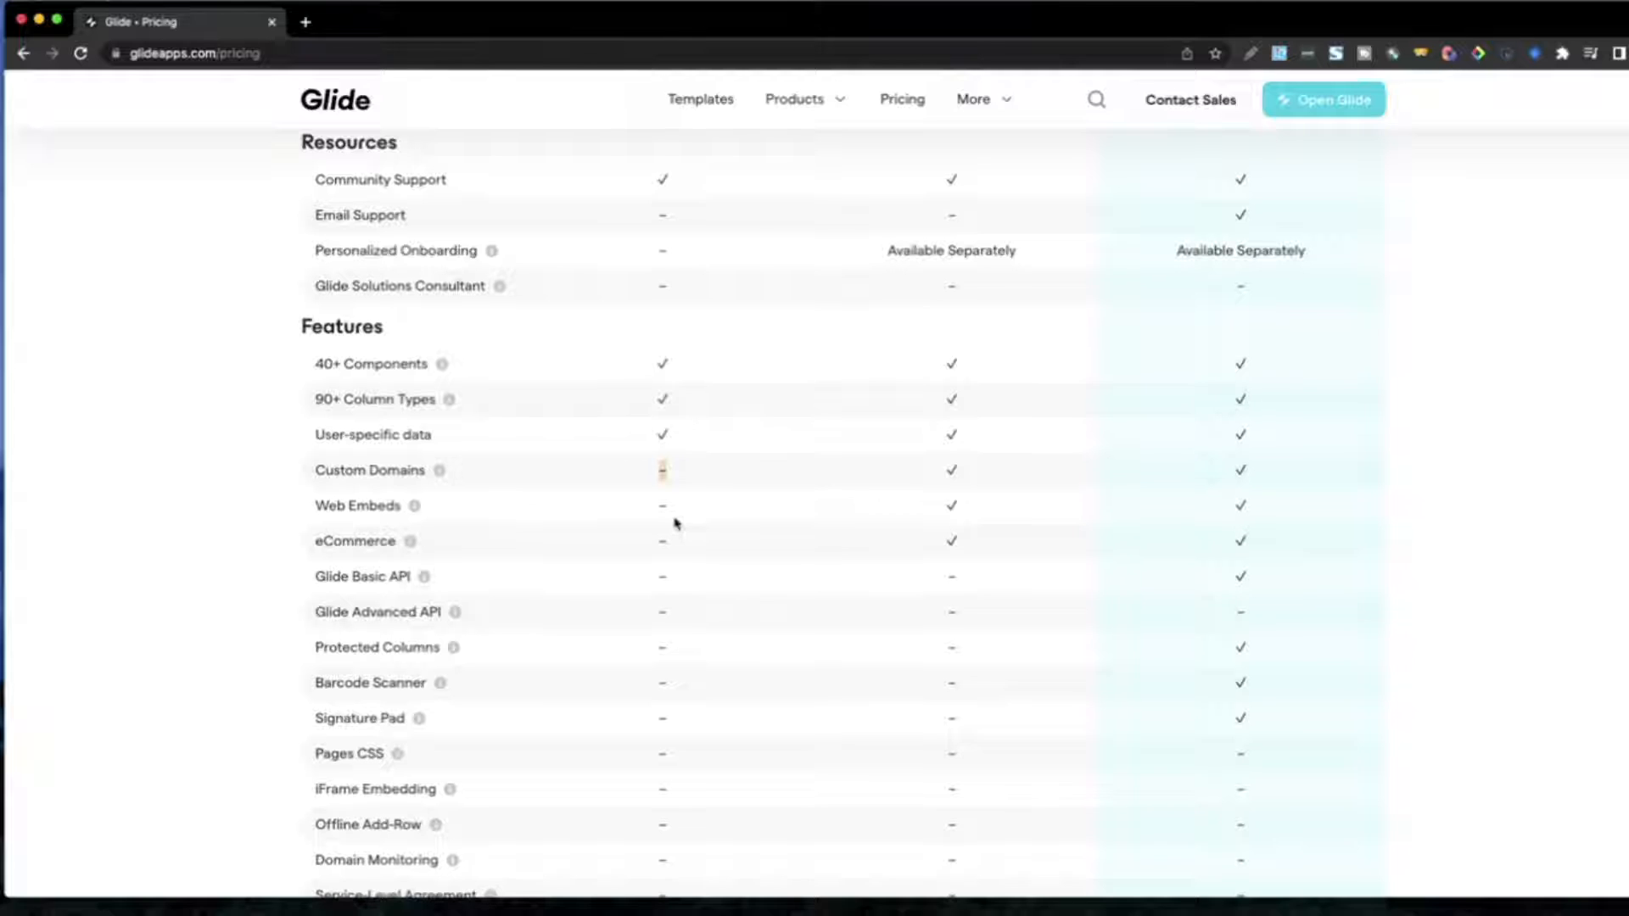
{"action": "scroll", "coordinate": [673, 520], "scroll_direction": "down", "scroll_amount": 2}
{"action": "mouse_move", "coordinate": [412, 467]}
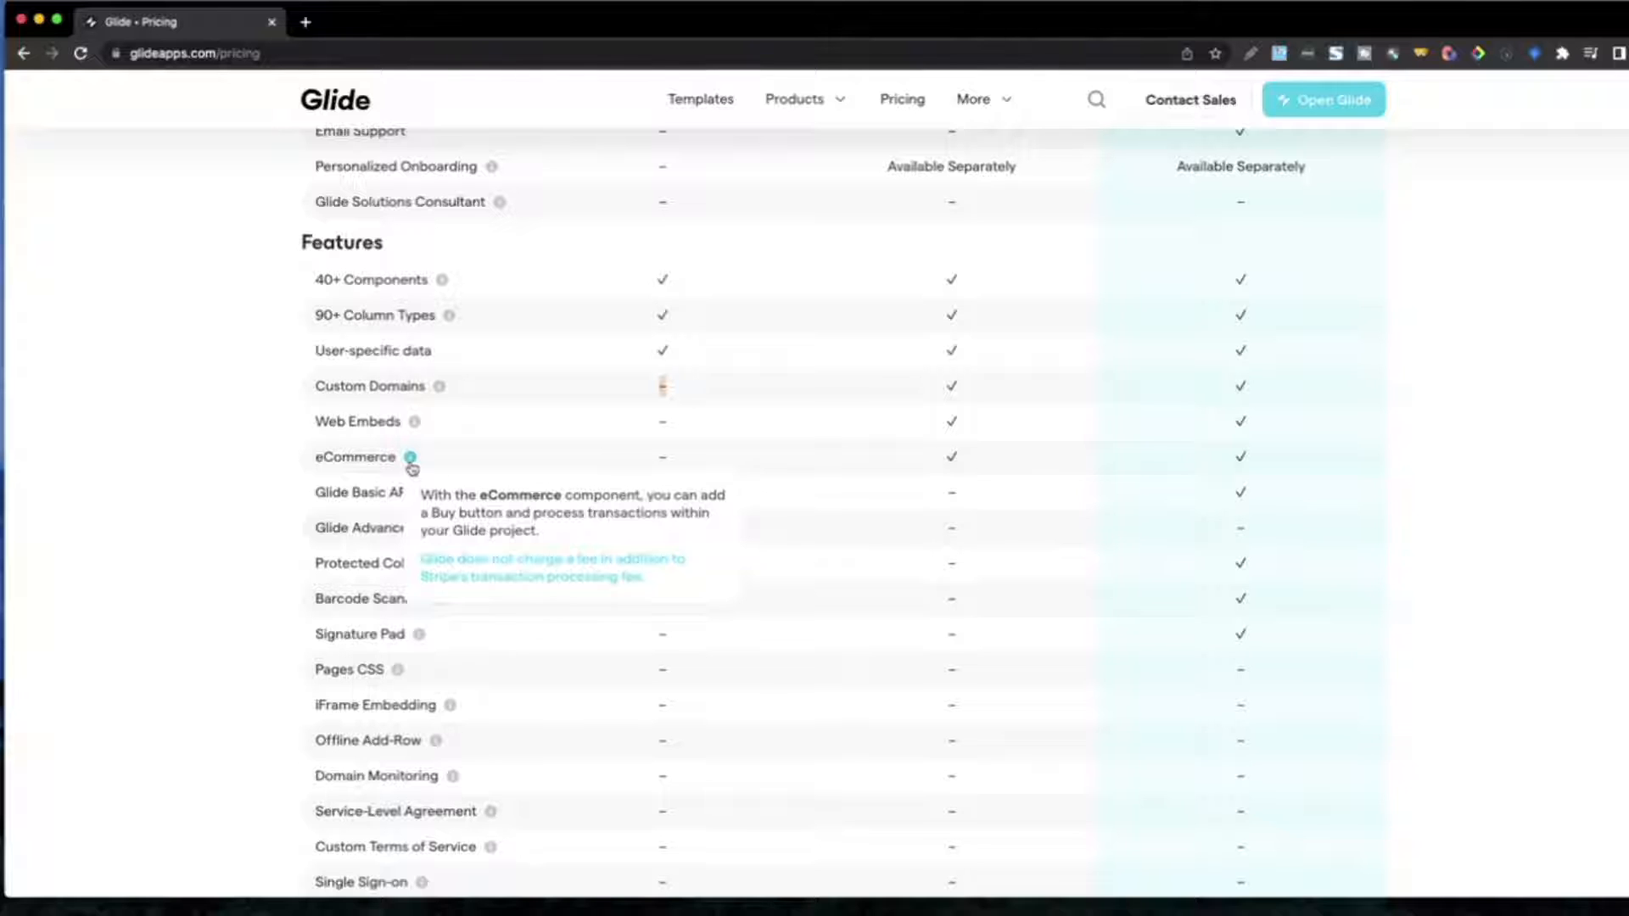
Step: Review the rest of the feature comparison and highlight the rows from Web Embeds to Single Sign-on that the Free plan lacks
{"action": "scroll", "coordinate": [481, 460], "scroll_direction": "up", "scroll_amount": 15}
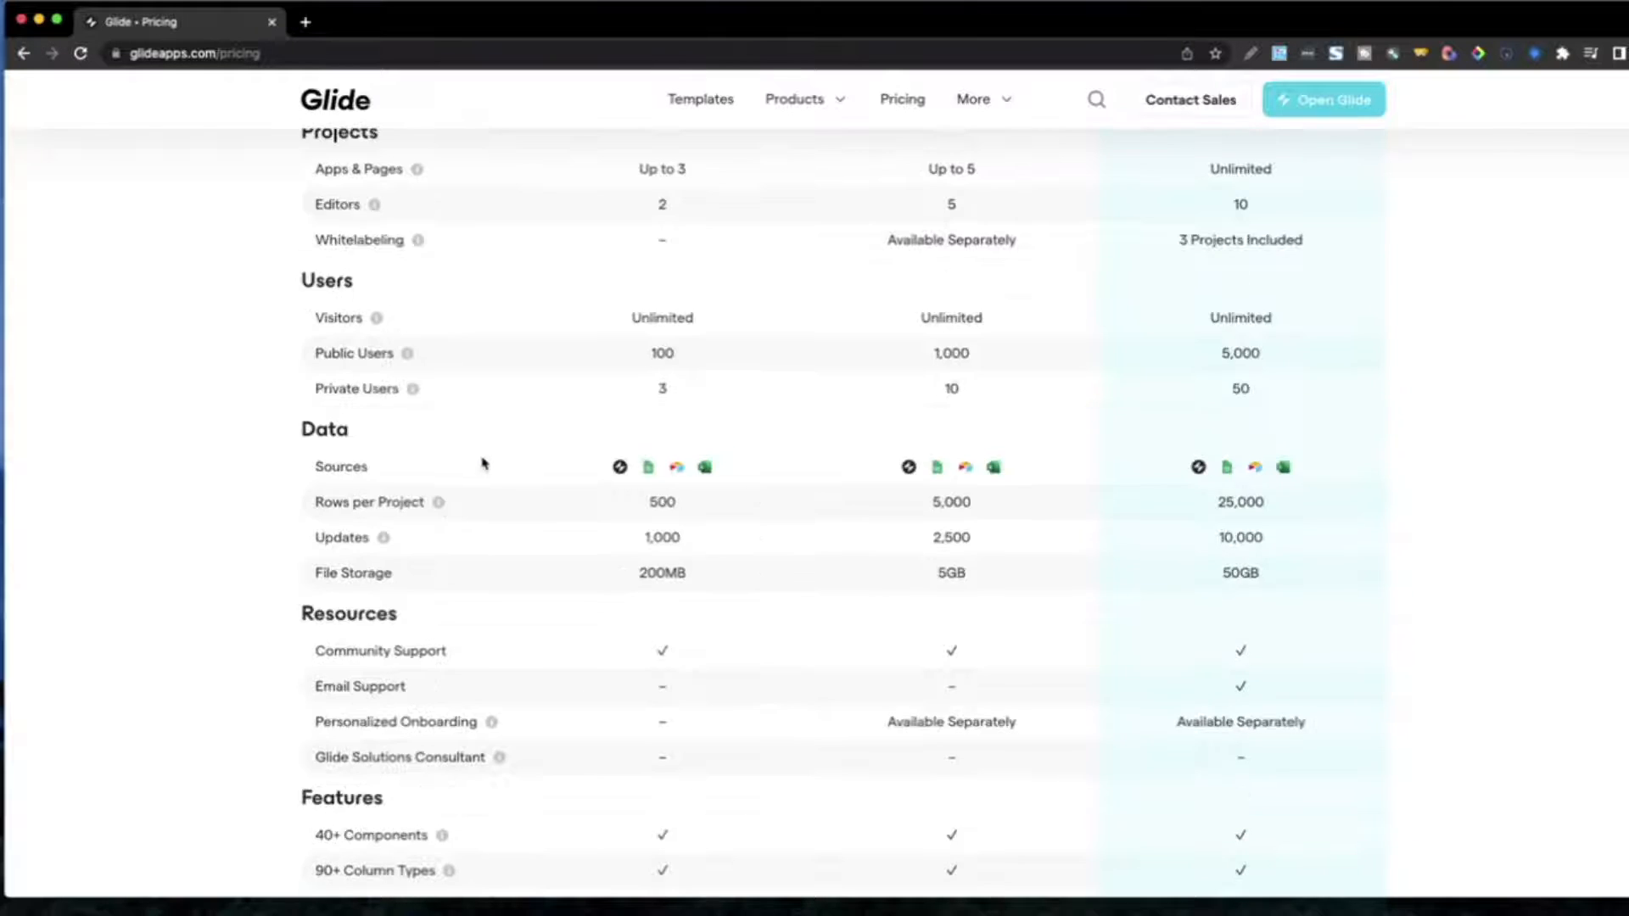
{"action": "scroll", "coordinate": [843, 515], "scroll_direction": "down", "scroll_amount": 15}
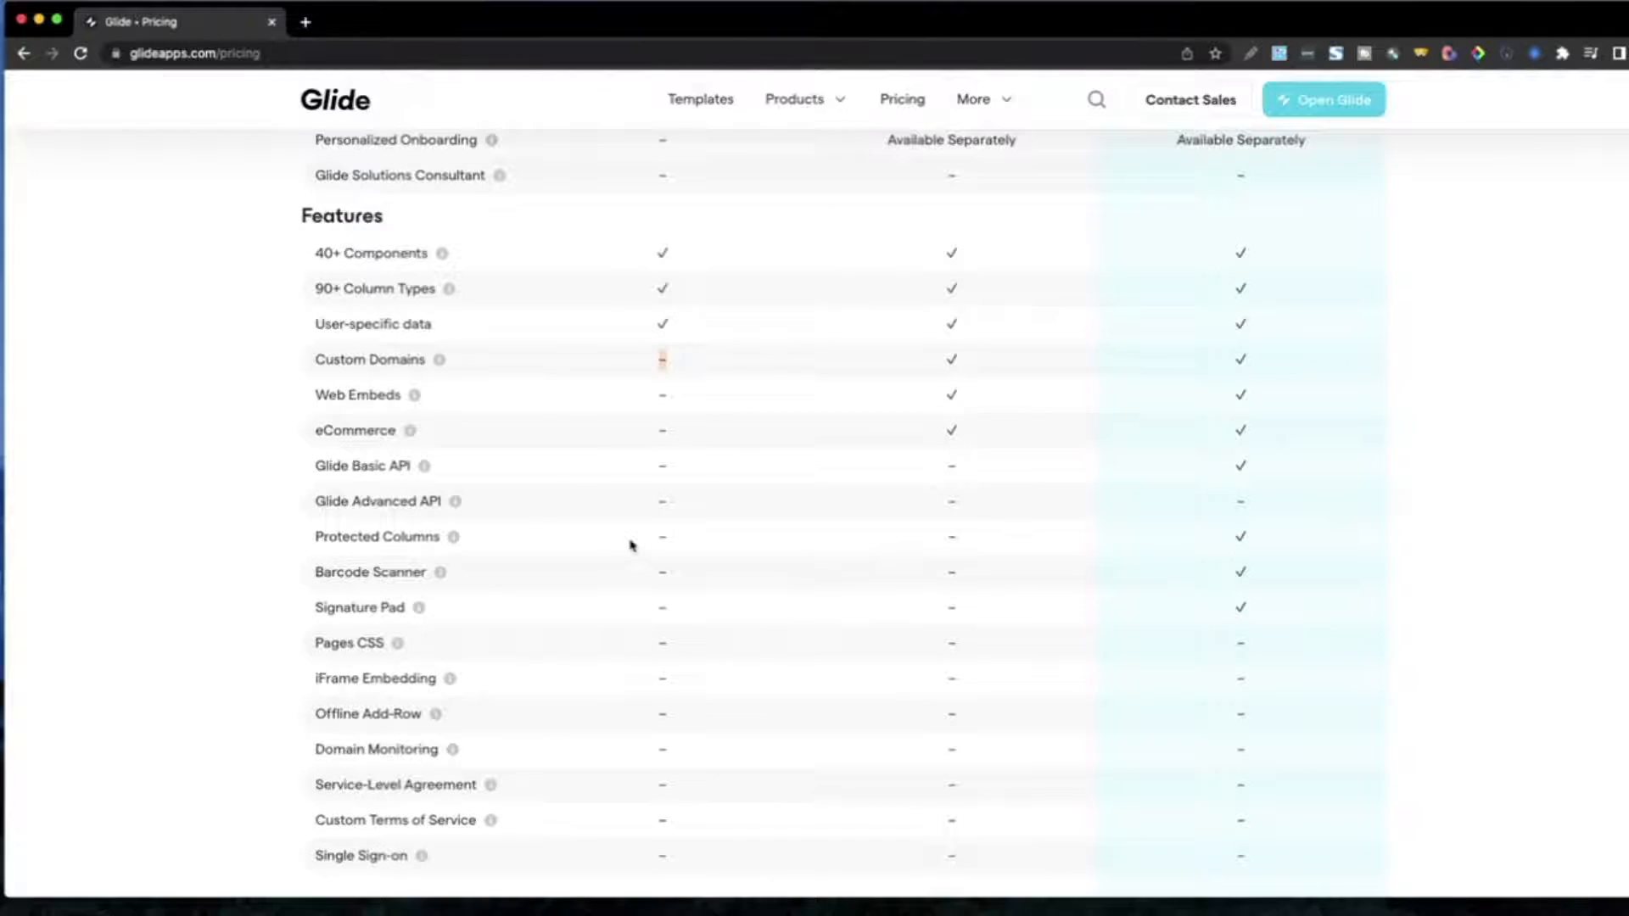
{"action": "scroll", "coordinate": [629, 546], "scroll_direction": "down", "scroll_amount": 1}
{"action": "scroll", "coordinate": [577, 528], "scroll_direction": "down", "scroll_amount": 3}
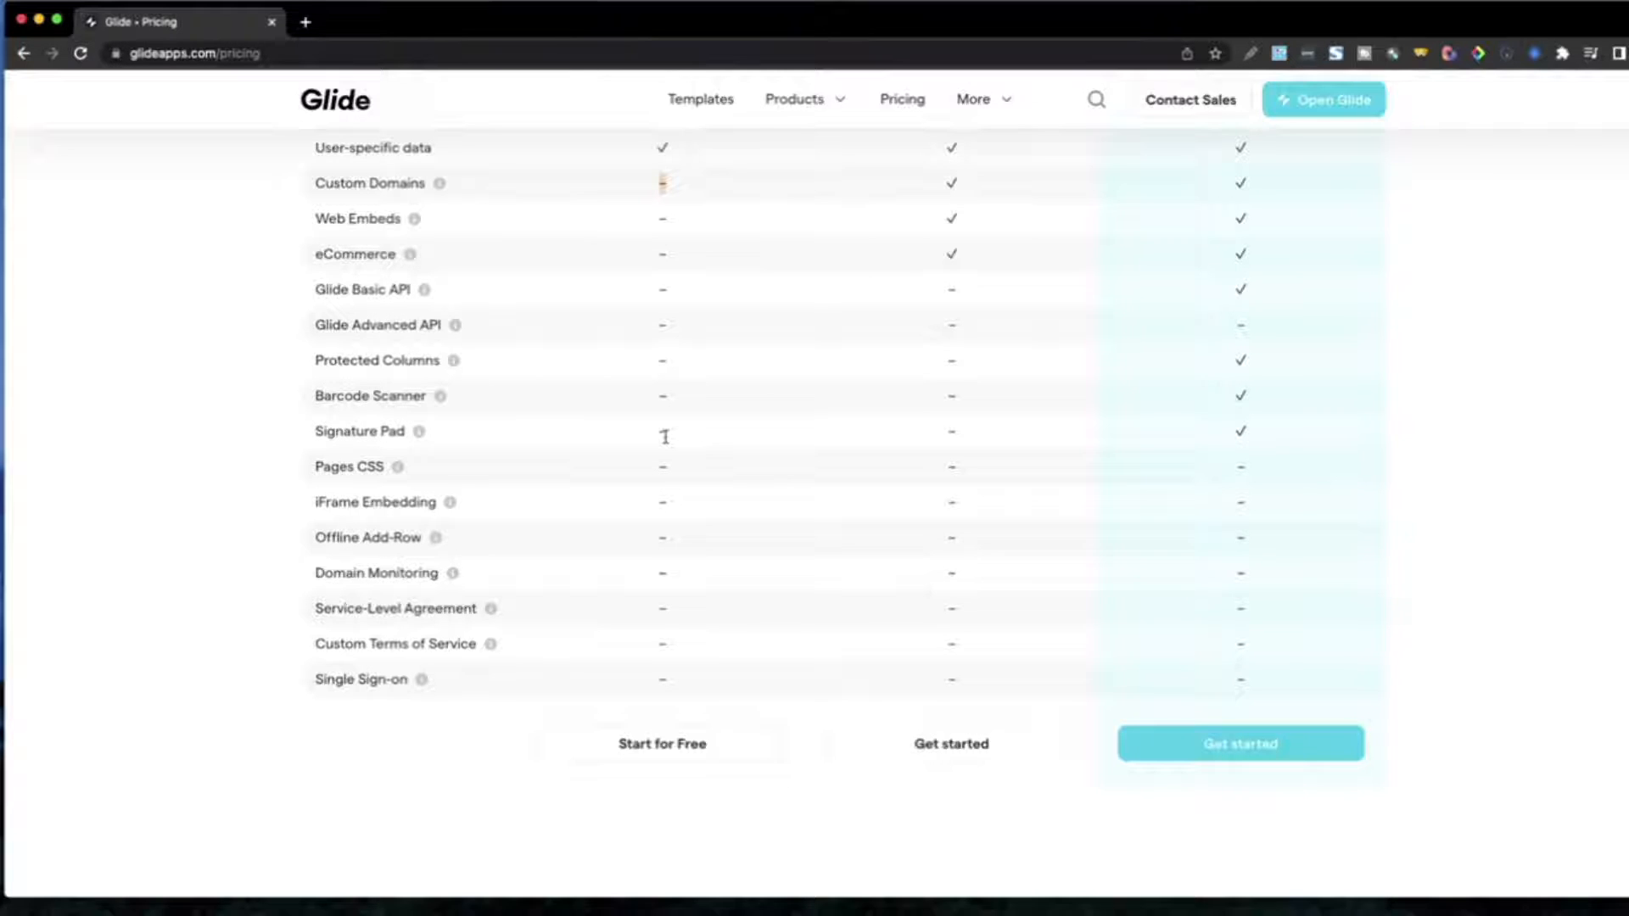
{"action": "scroll", "coordinate": [665, 437], "scroll_direction": "down", "scroll_amount": 1}
{"action": "scroll", "coordinate": [665, 438], "scroll_direction": "up", "scroll_amount": 2}
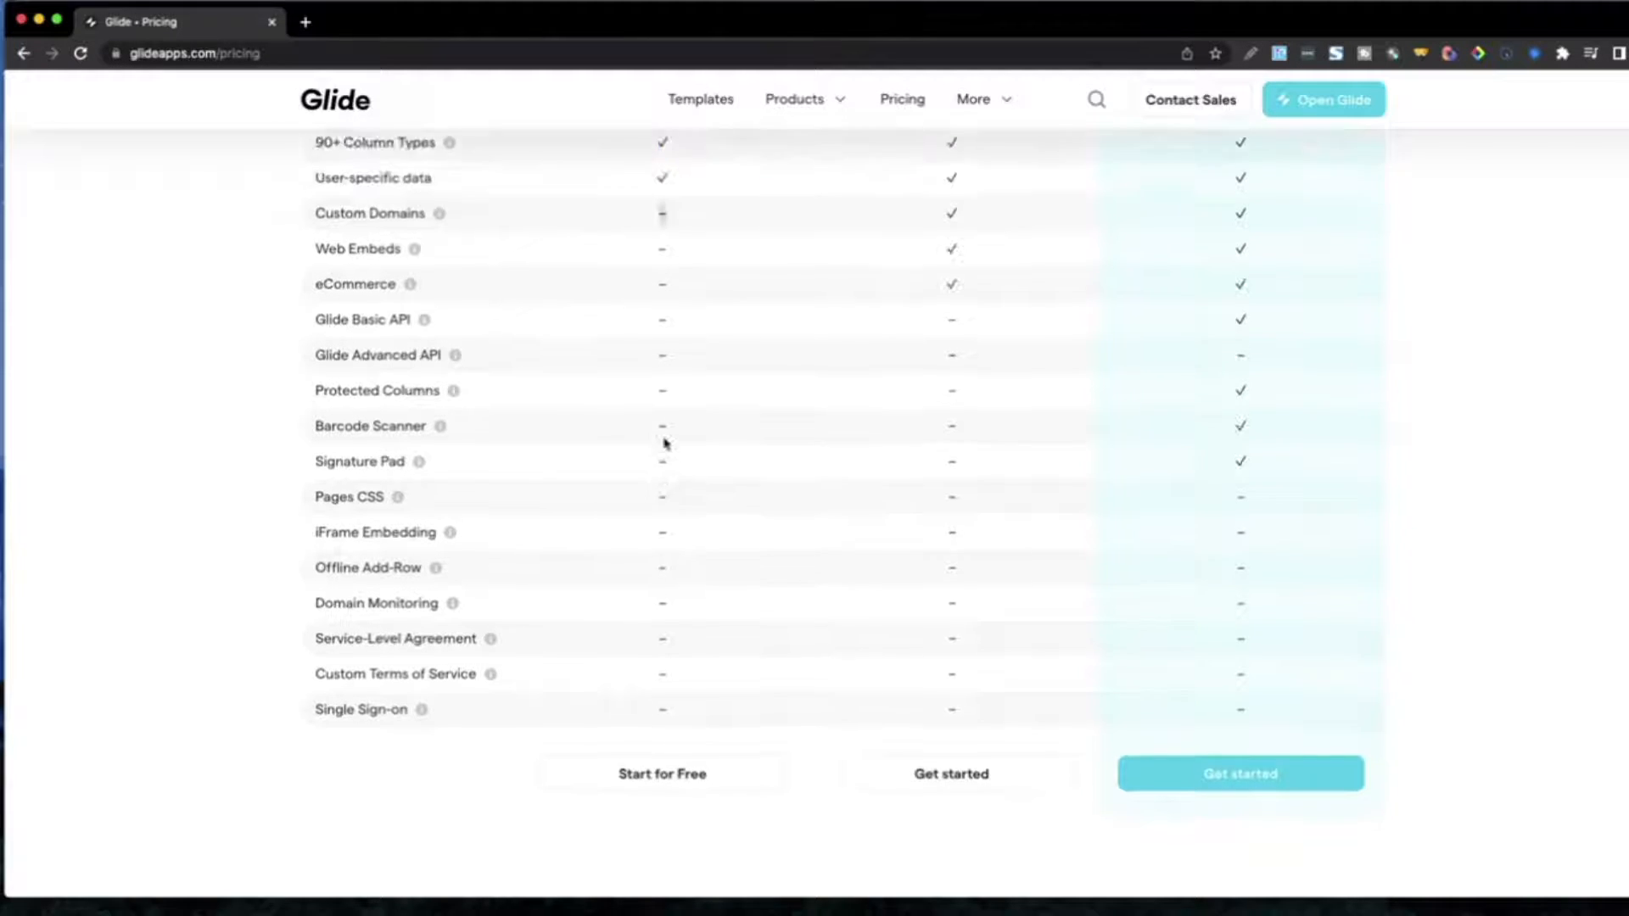
{"action": "mouse_move", "coordinate": [709, 761]}
{"action": "left_mouse_down"}
{"action": "mouse_move", "coordinate": [633, 585]}
{"action": "mouse_move", "coordinate": [625, 273]}
{"action": "mouse_move", "coordinate": [624, 292]}
{"action": "left_mouse_up"}
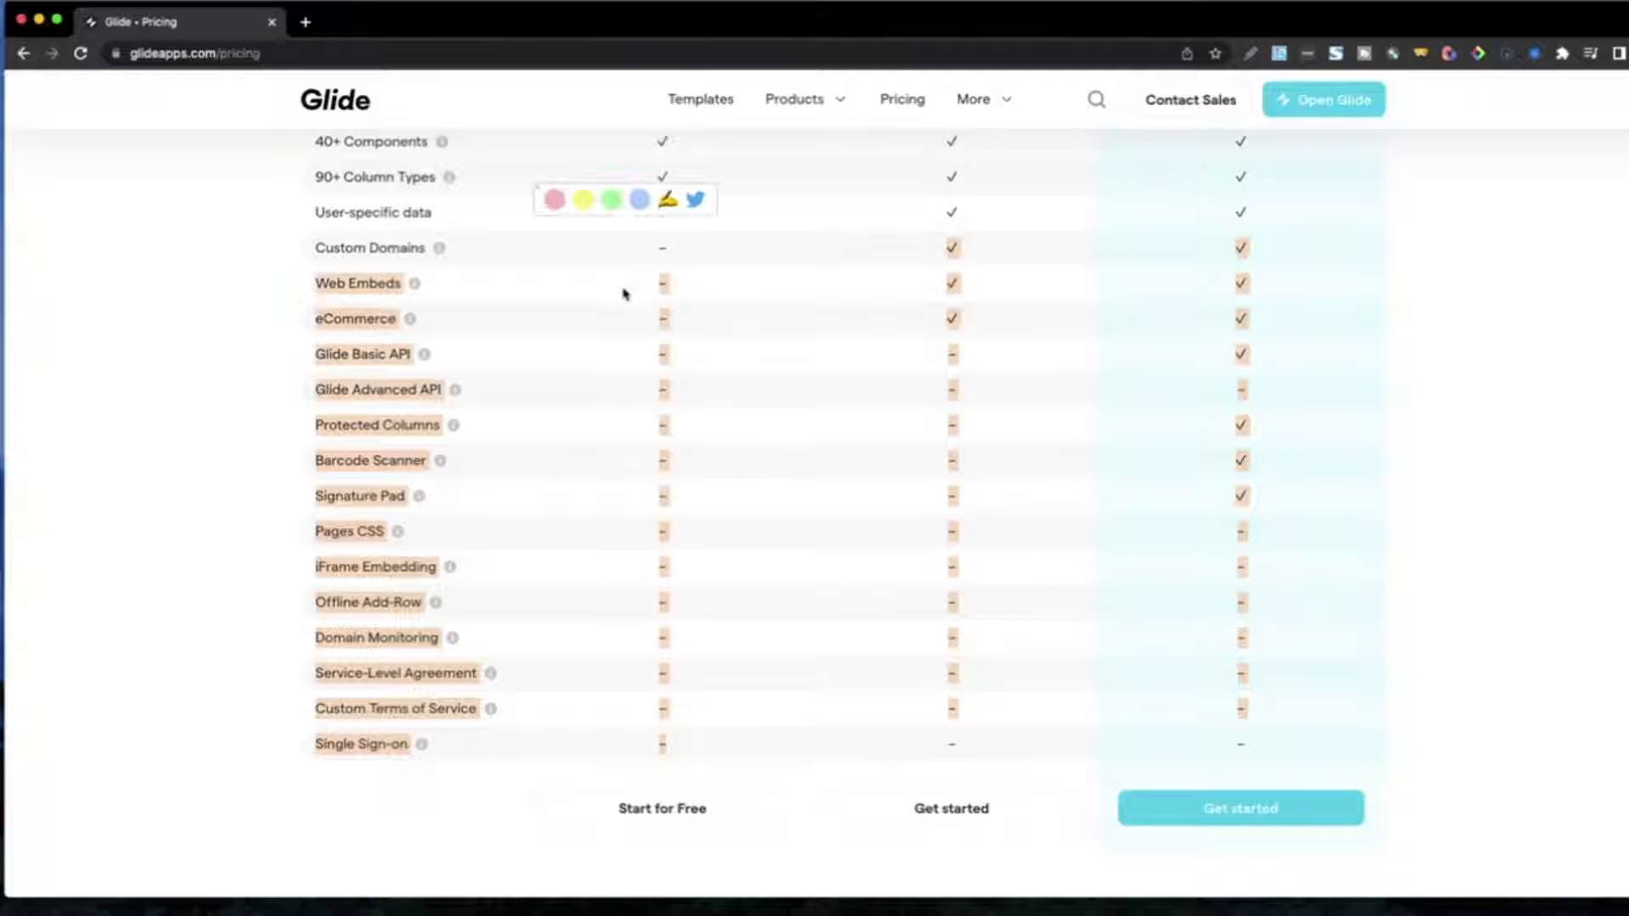
{"action": "left_click", "coordinate": [860, 536]}
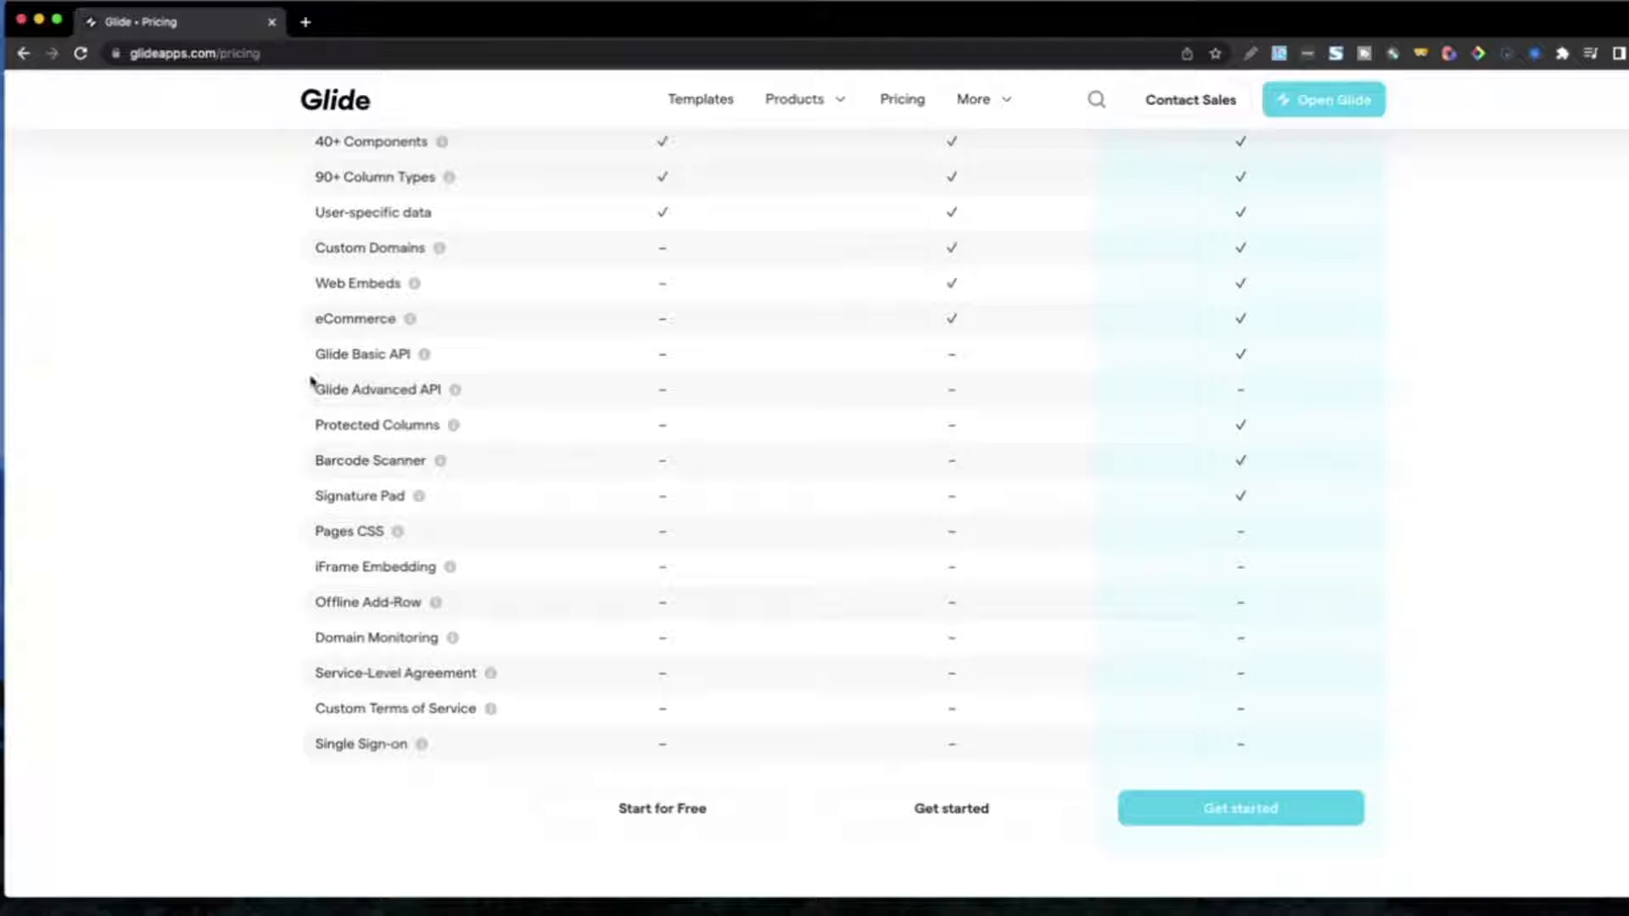
{"action": "mouse_move", "coordinate": [316, 350]}
{"action": "left_mouse_down"}
{"action": "mouse_move", "coordinate": [447, 594]}
{"action": "mouse_move", "coordinate": [429, 708]}
{"action": "left_mouse_up"}
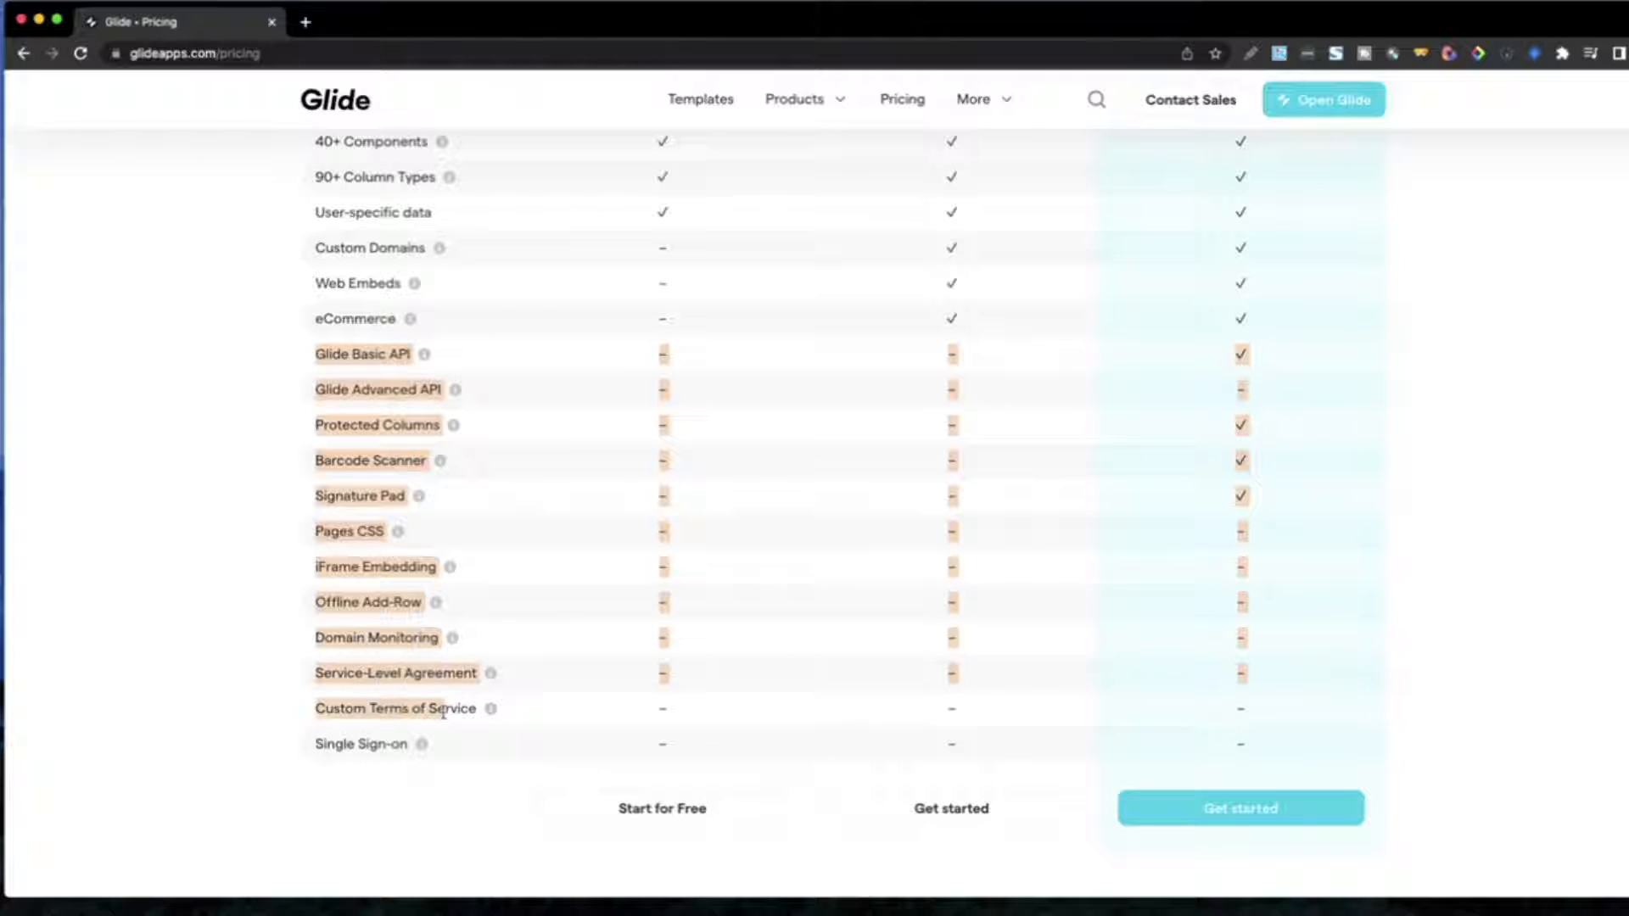
Step: Return to the plan headers and compare the monthly prices of the Free, Starter and Pro plans
{"action": "scroll", "coordinate": [665, 664], "scroll_direction": "up", "scroll_amount": 1}
{"action": "scroll", "coordinate": [875, 610], "scroll_direction": "up", "scroll_amount": 10}
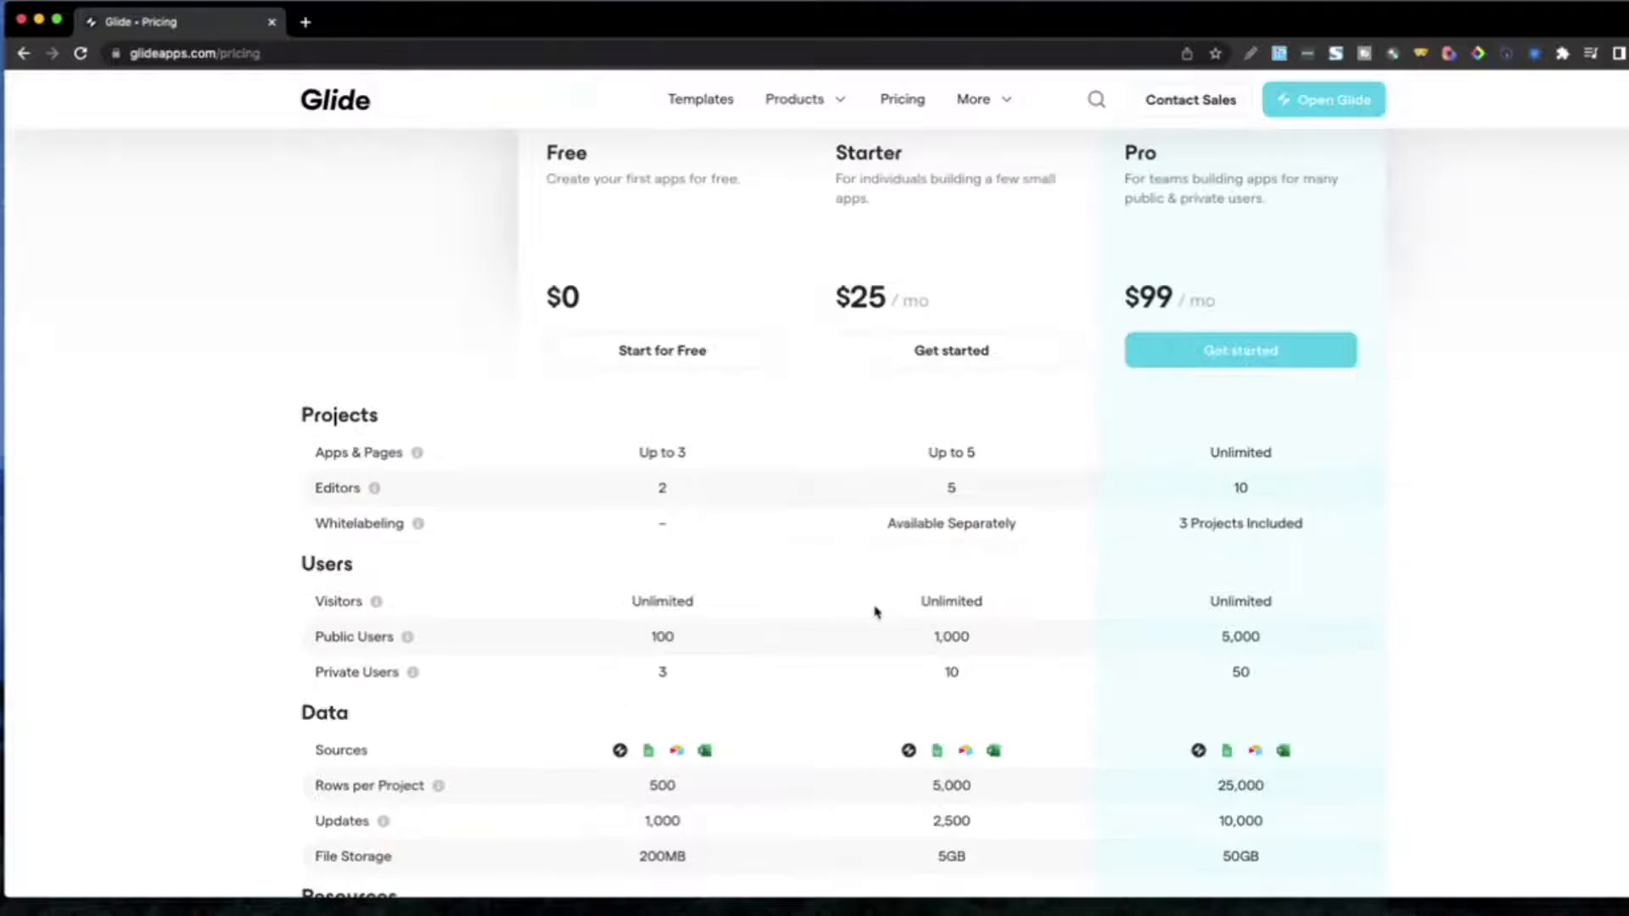
{"action": "scroll", "coordinate": [876, 611], "scroll_direction": "up", "scroll_amount": 2}
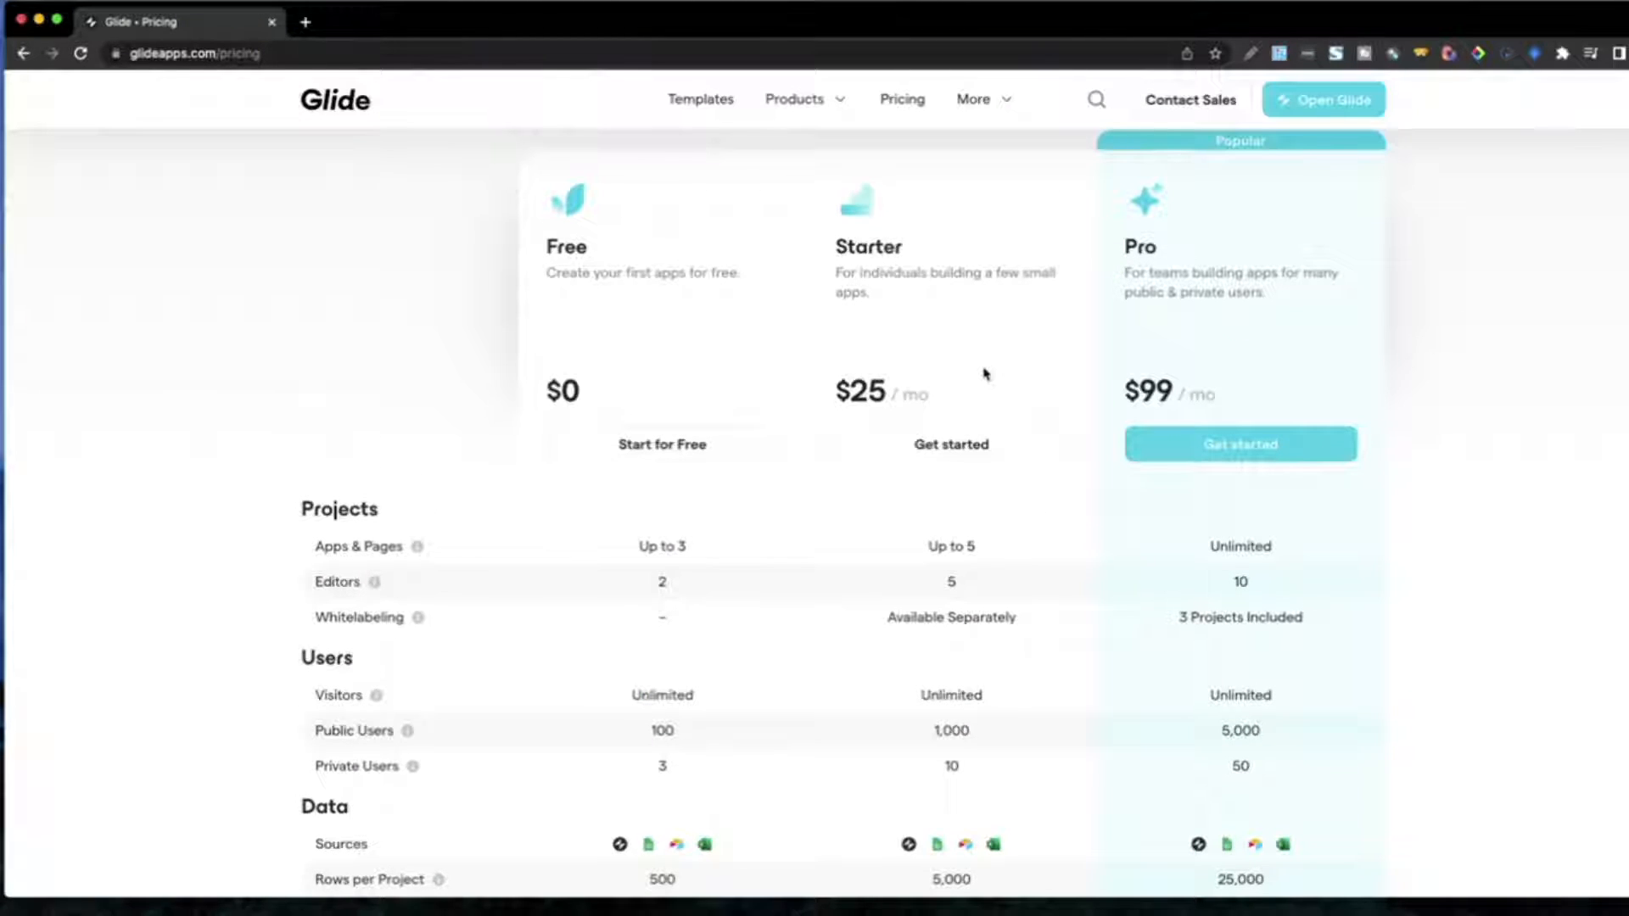
{"action": "scroll", "coordinate": [958, 369], "scroll_direction": "up", "scroll_amount": 2}
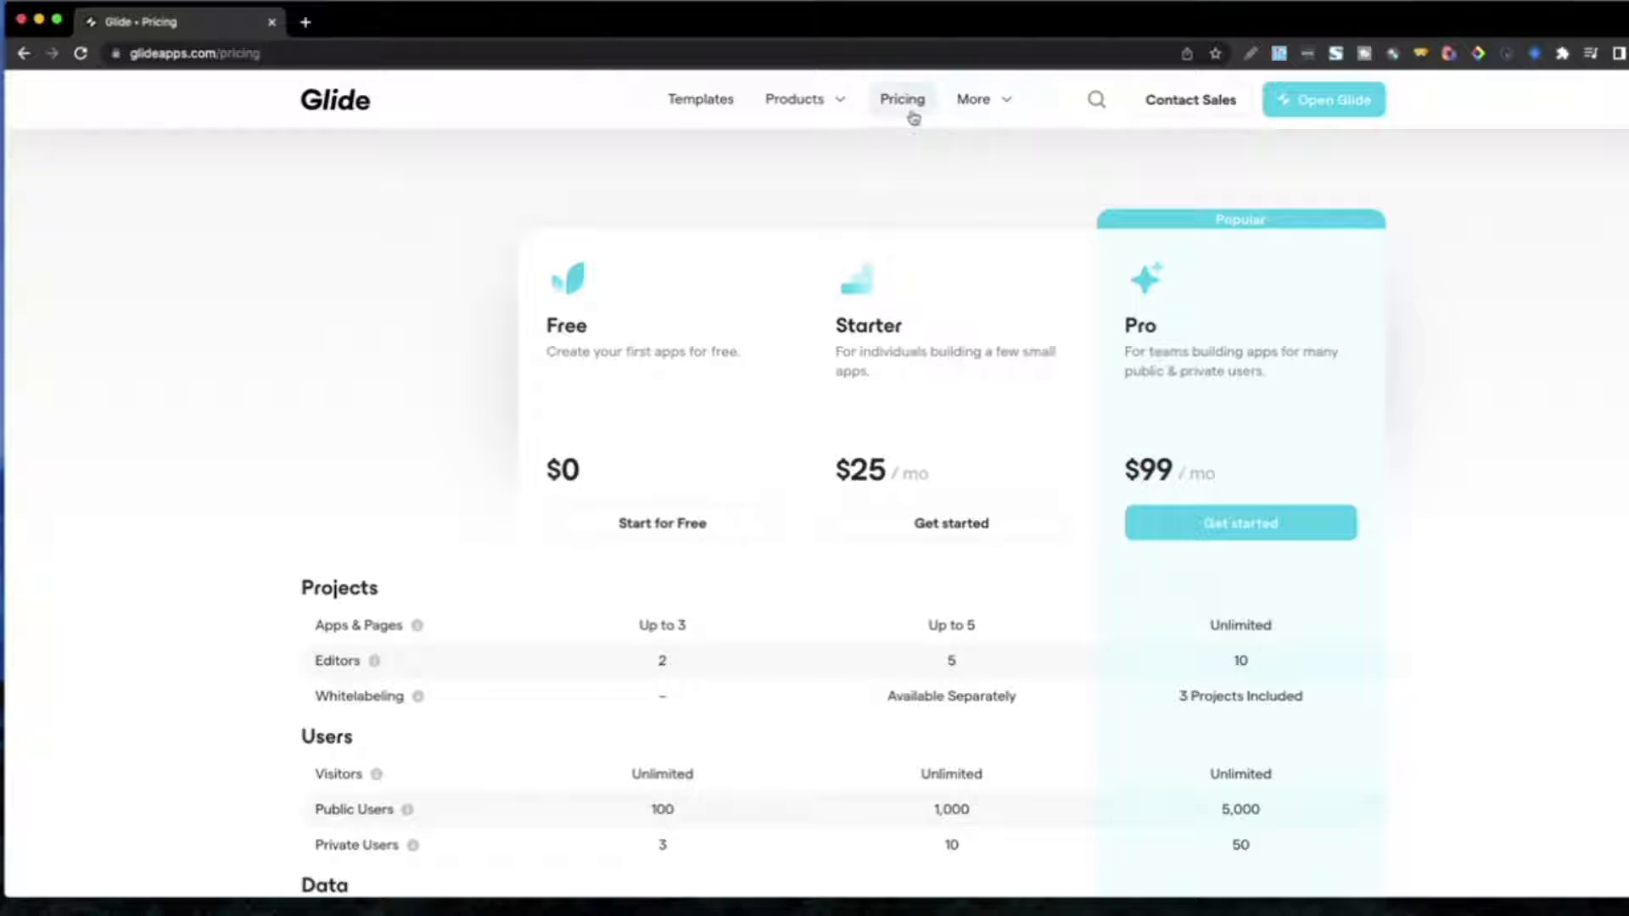
Step: Go back to the Glide homepage and open the Glide builder's project dashboard
{"action": "left_click", "coordinate": [998, 117]}
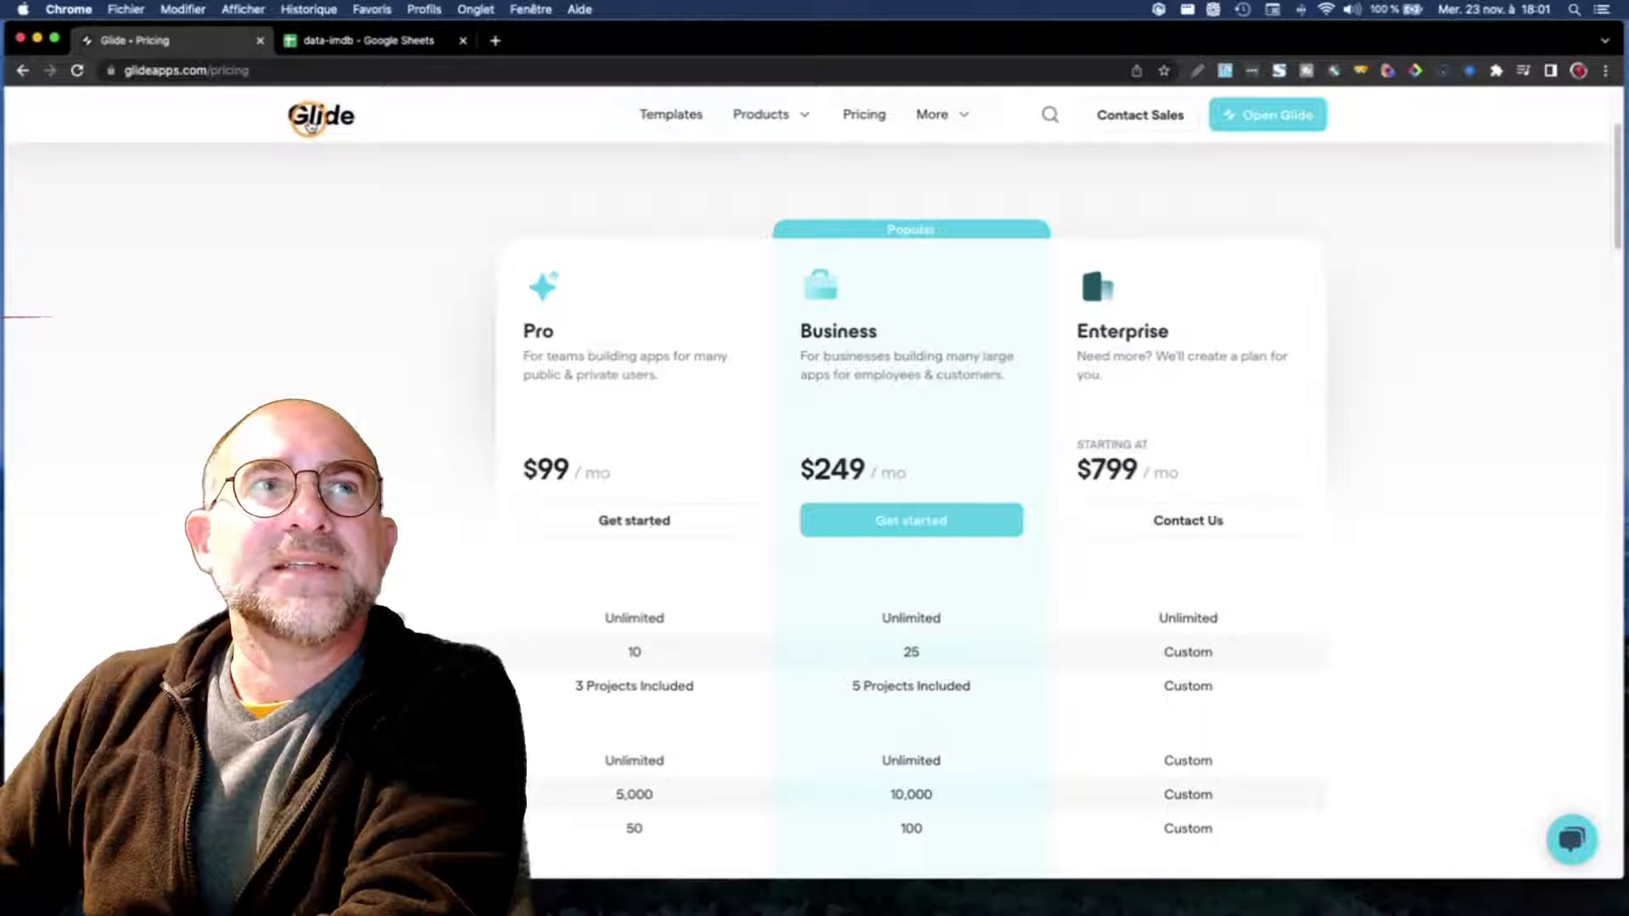
{"action": "left_click", "coordinate": [311, 126]}
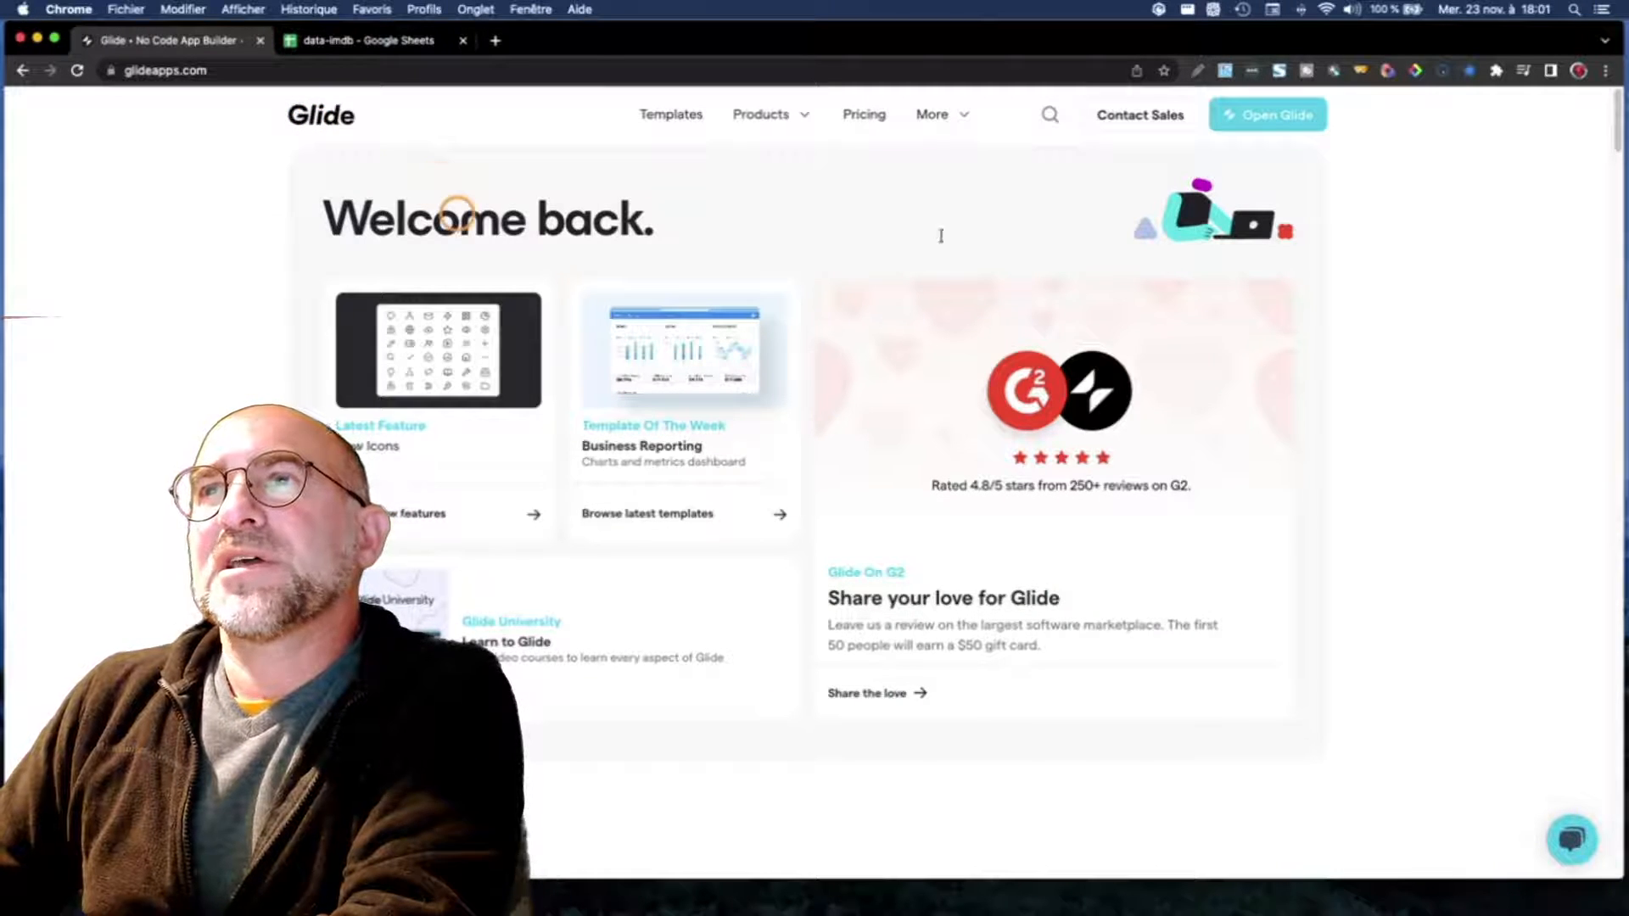
{"action": "left_click", "coordinate": [1269, 118]}
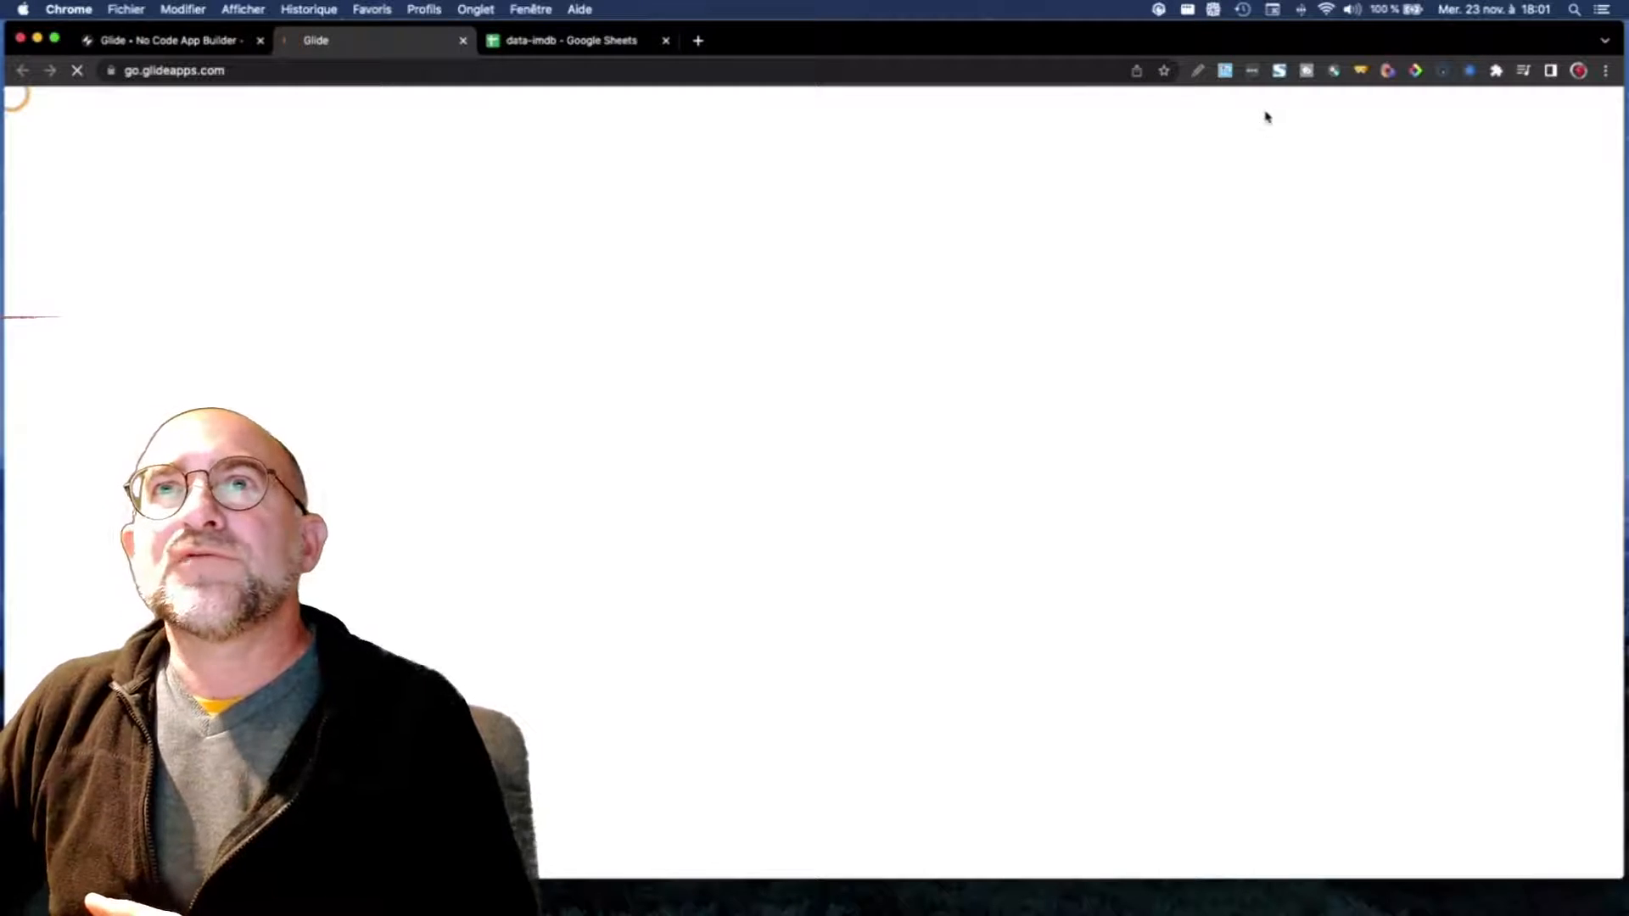
Step: Switch to the data-imdb spreadsheet in Google Sheets and look through its movie rows, column headers and poster images
{"action": "left_click", "coordinate": [555, 43]}
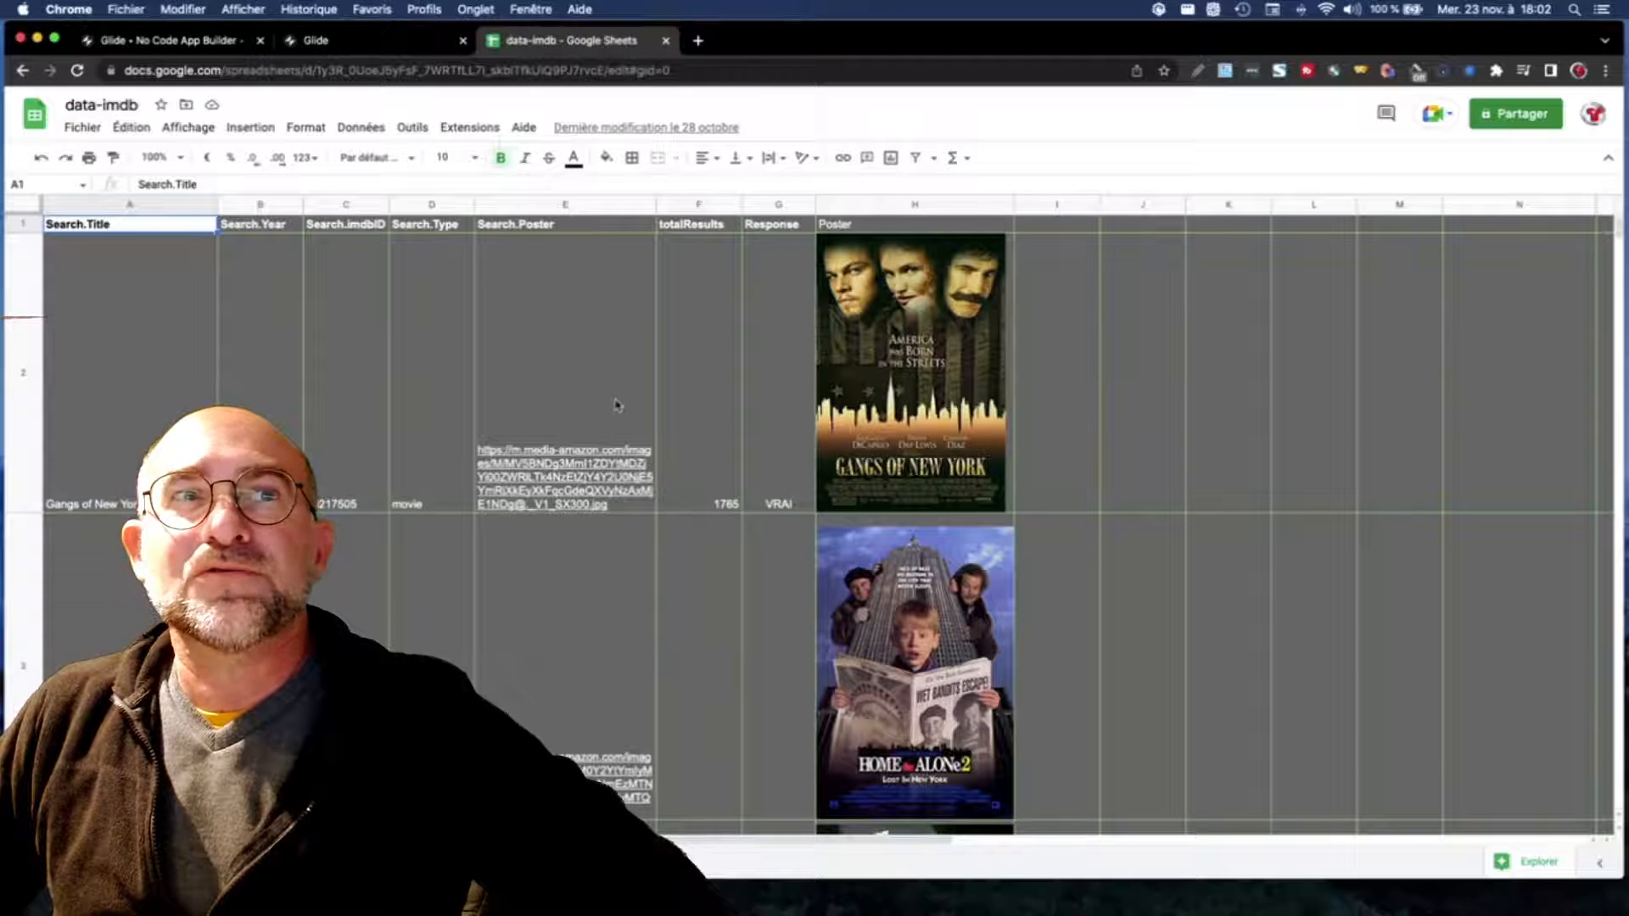
{"action": "scroll", "coordinate": [615, 403], "scroll_direction": "down", "scroll_amount": 10}
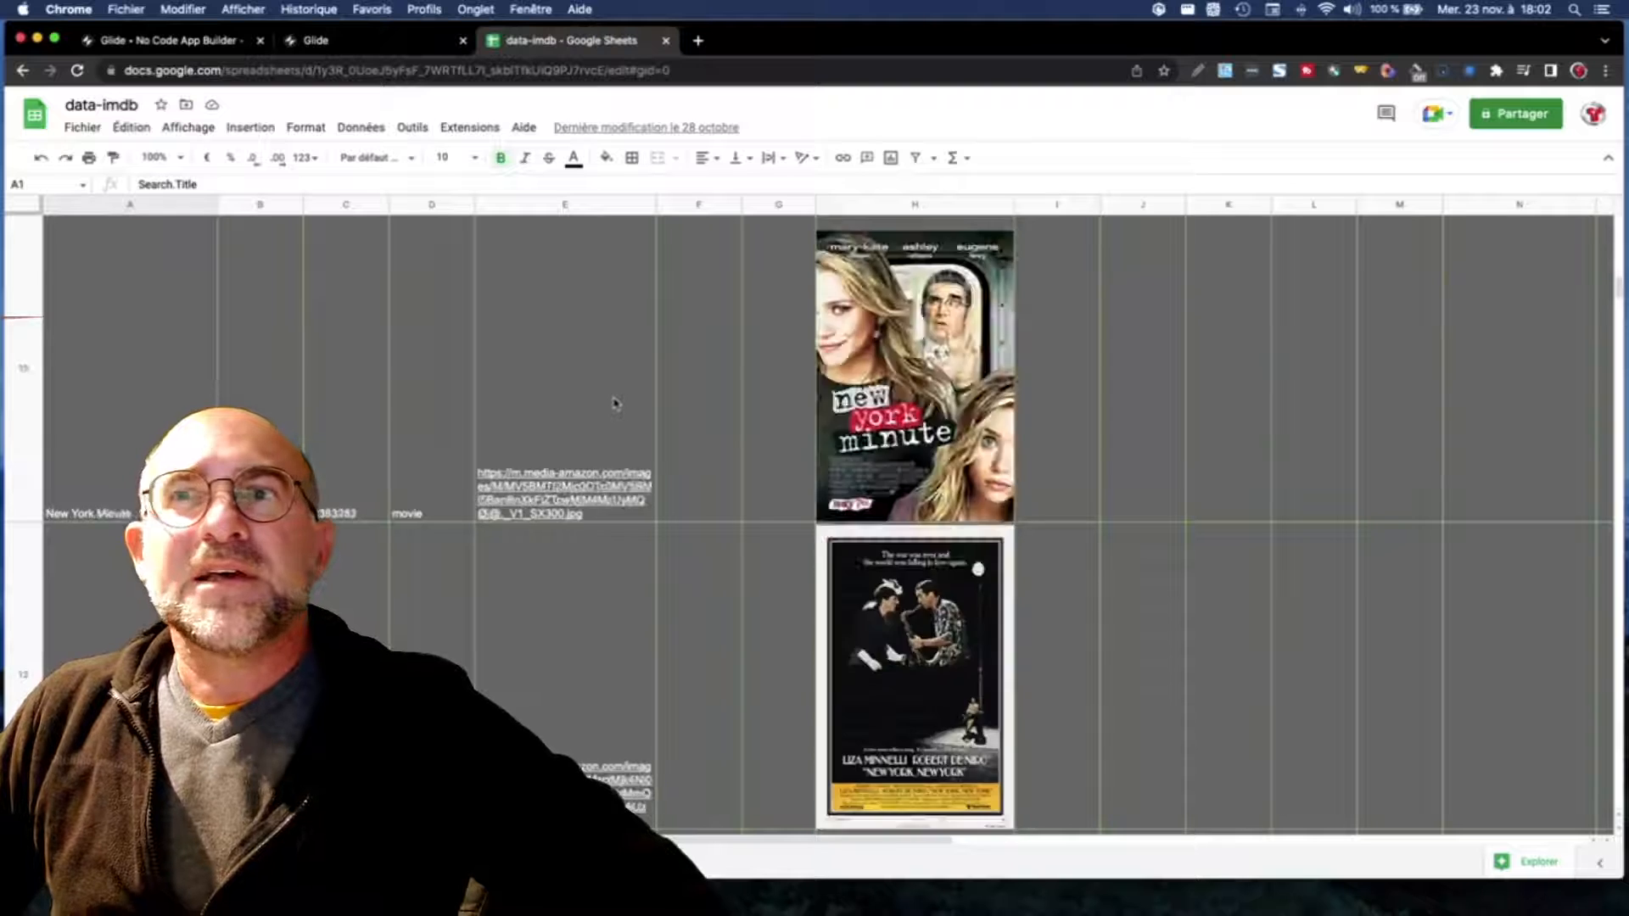
{"action": "scroll", "coordinate": [615, 403], "scroll_direction": "down", "scroll_amount": 4}
{"action": "scroll", "coordinate": [616, 403], "scroll_direction": "down", "scroll_amount": 4}
{"action": "scroll", "coordinate": [615, 403], "scroll_direction": "down", "scroll_amount": 8}
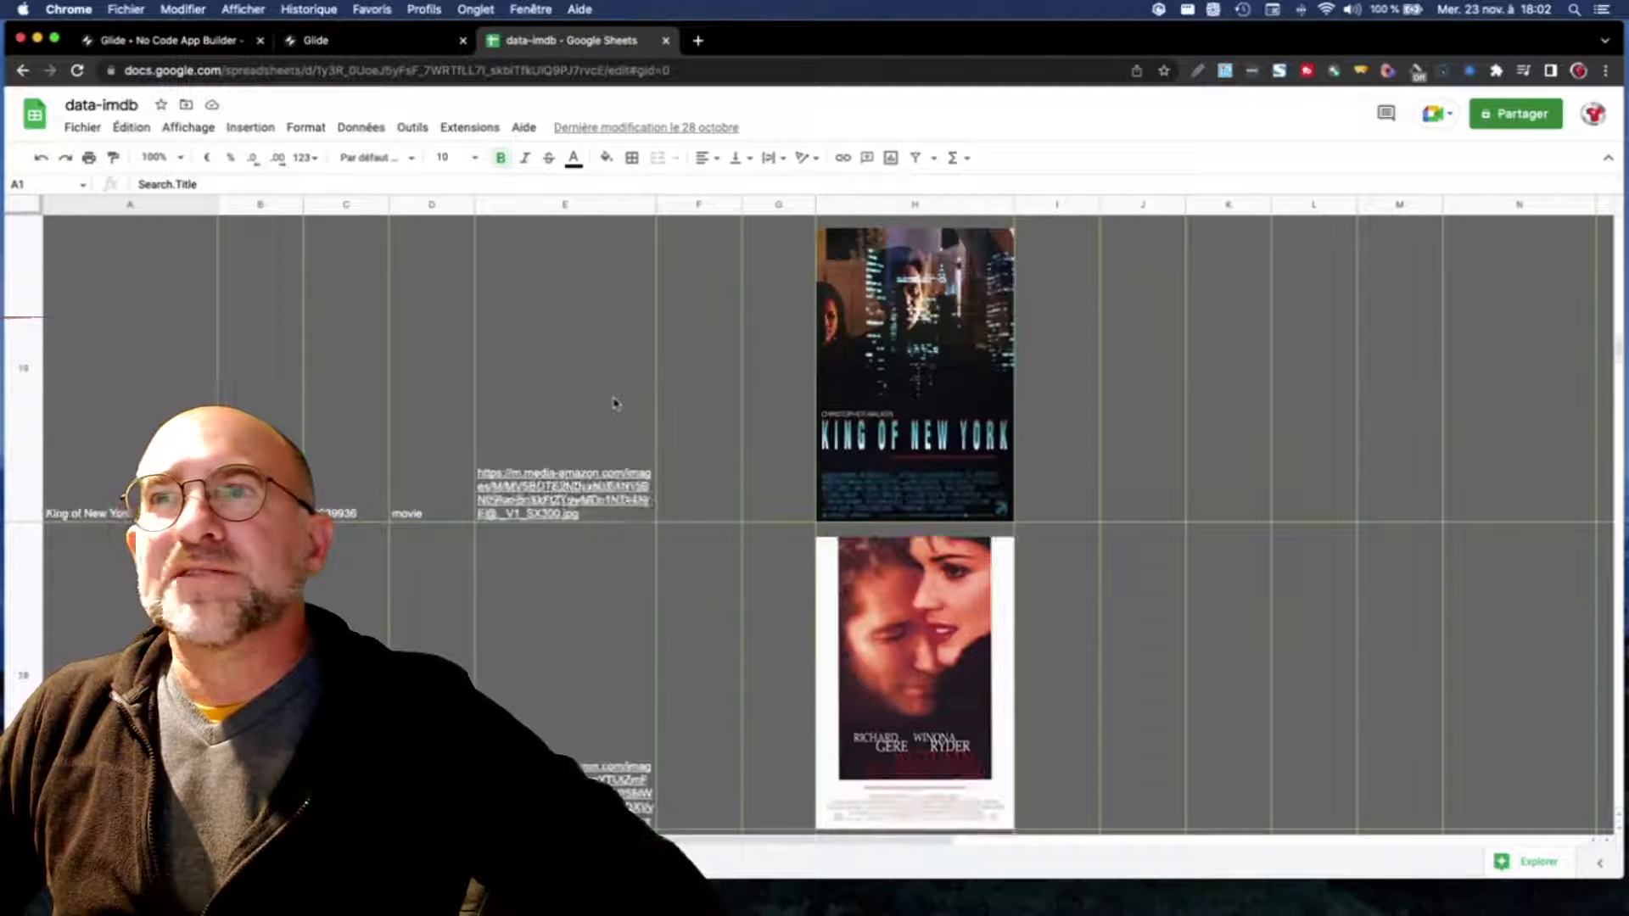
{"action": "scroll", "coordinate": [615, 403], "scroll_direction": "up", "scroll_amount": 20}
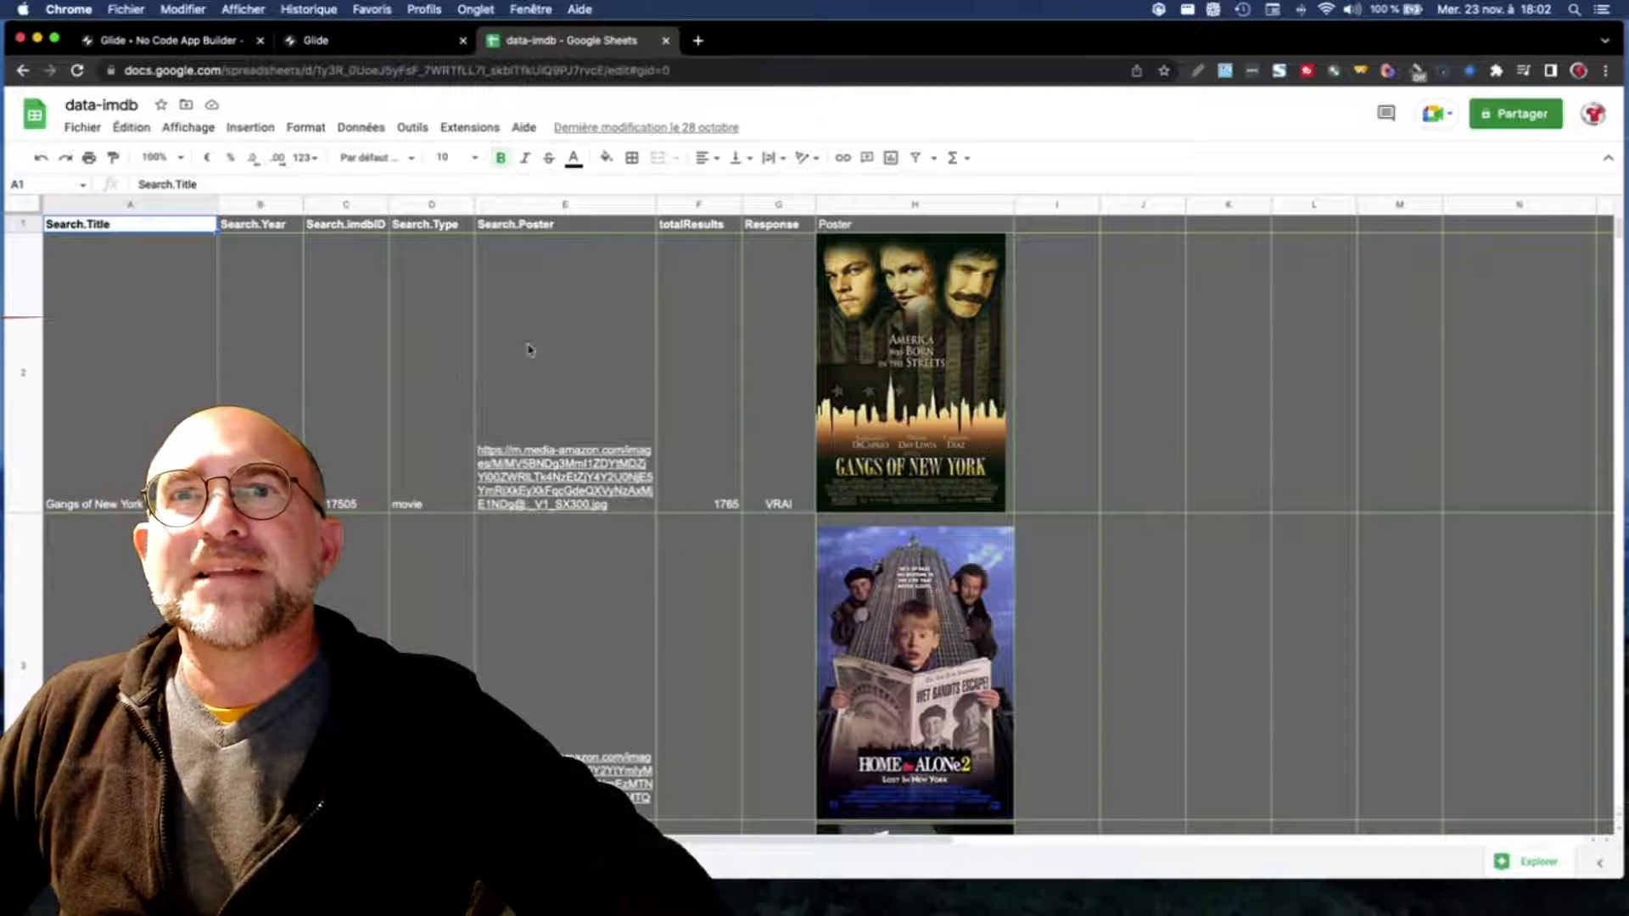
{"action": "mouse_move", "coordinate": [529, 348]}
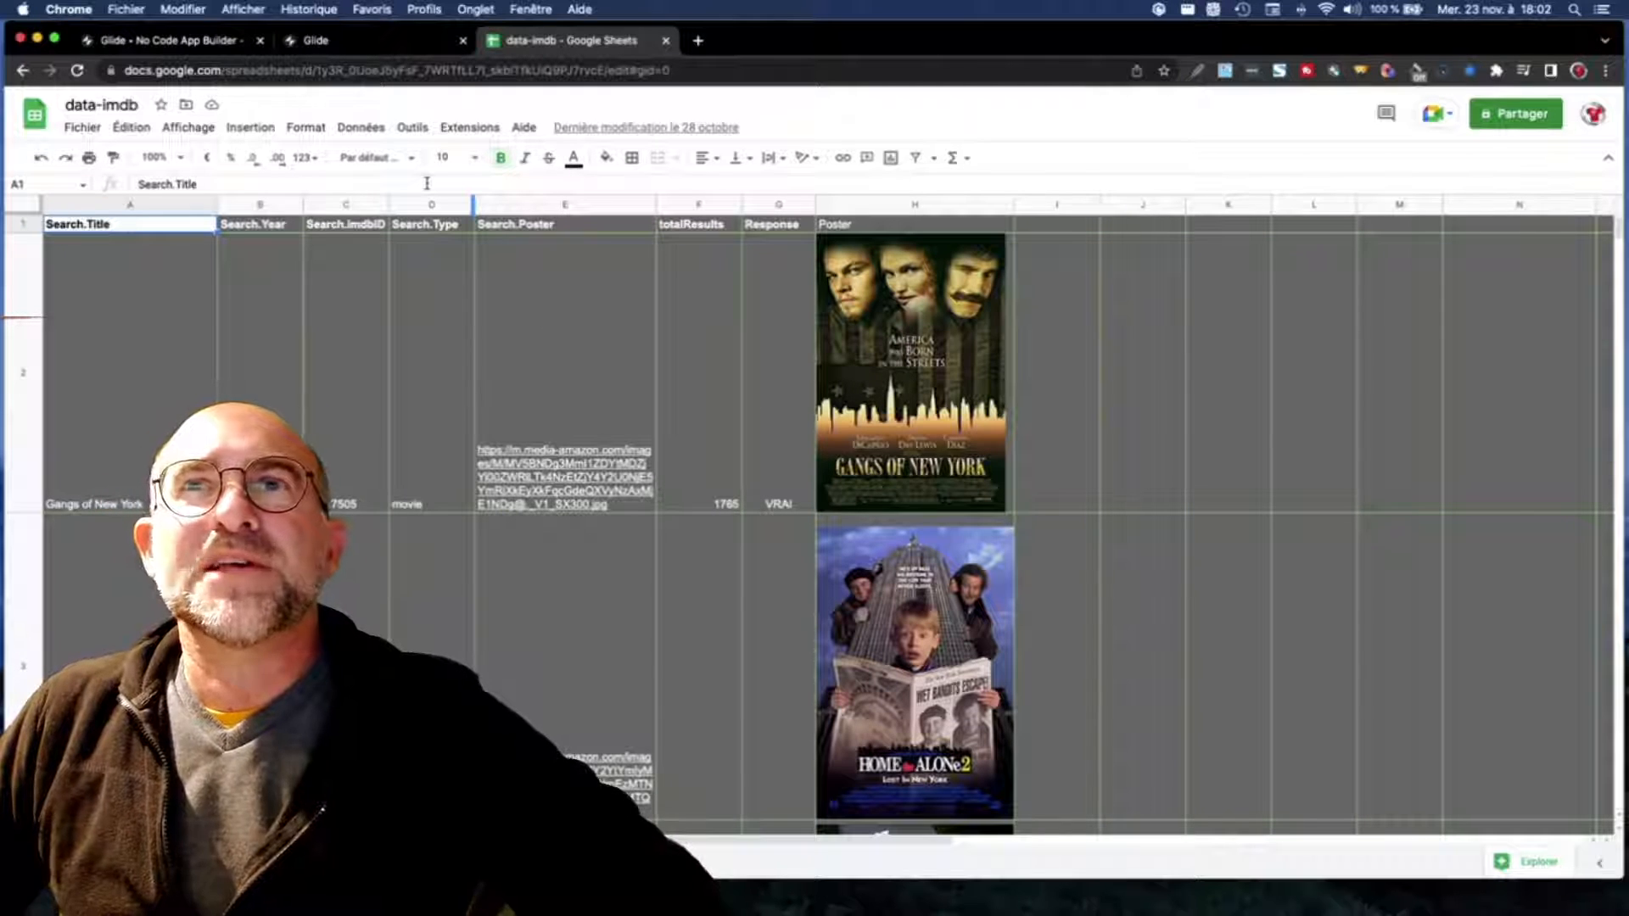
Step: Switch to the Glide dashboard, preview the Simple CRM template and browse its contacts list
{"action": "left_click", "coordinate": [346, 42]}
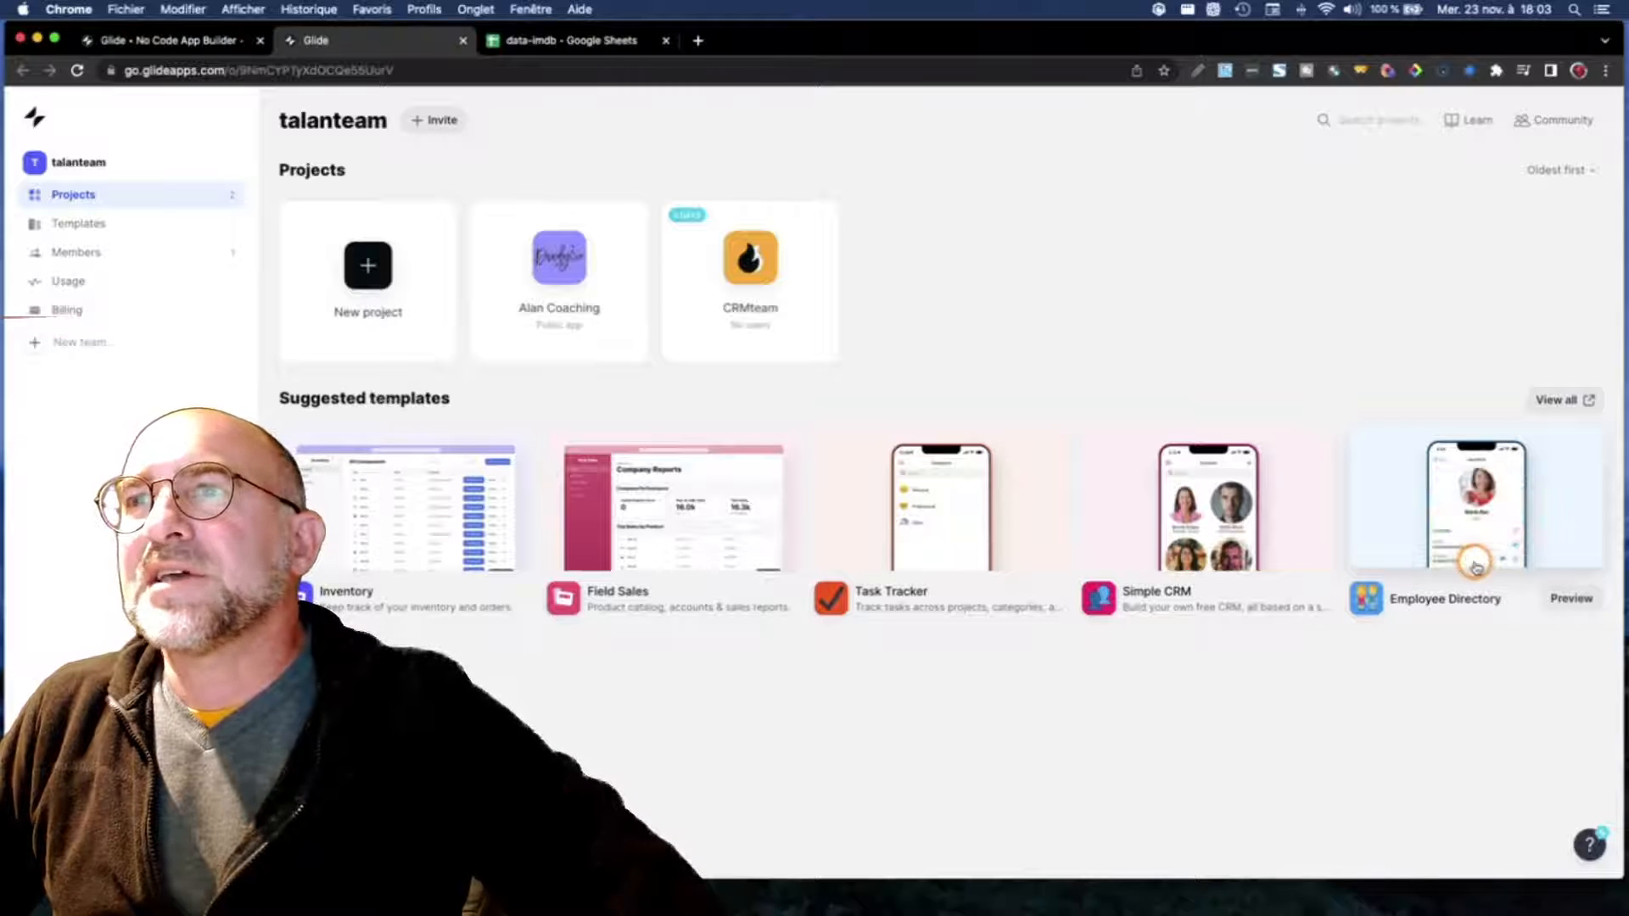
{"action": "left_click", "coordinate": [1302, 603]}
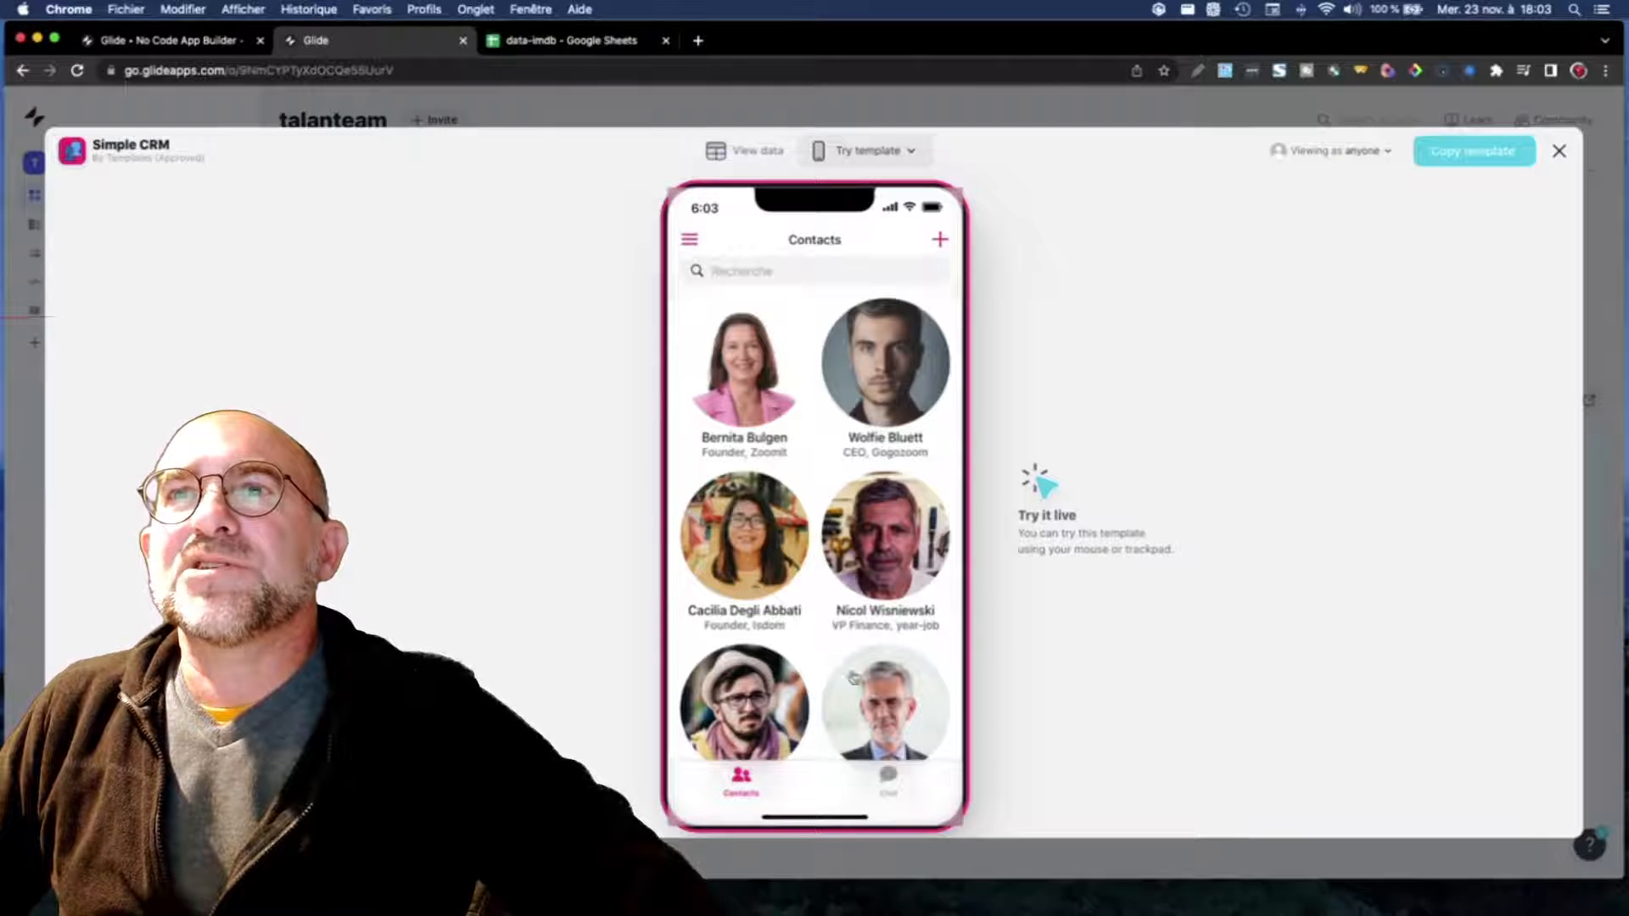
{"action": "scroll", "coordinate": [826, 608], "scroll_direction": "down", "scroll_amount": 2}
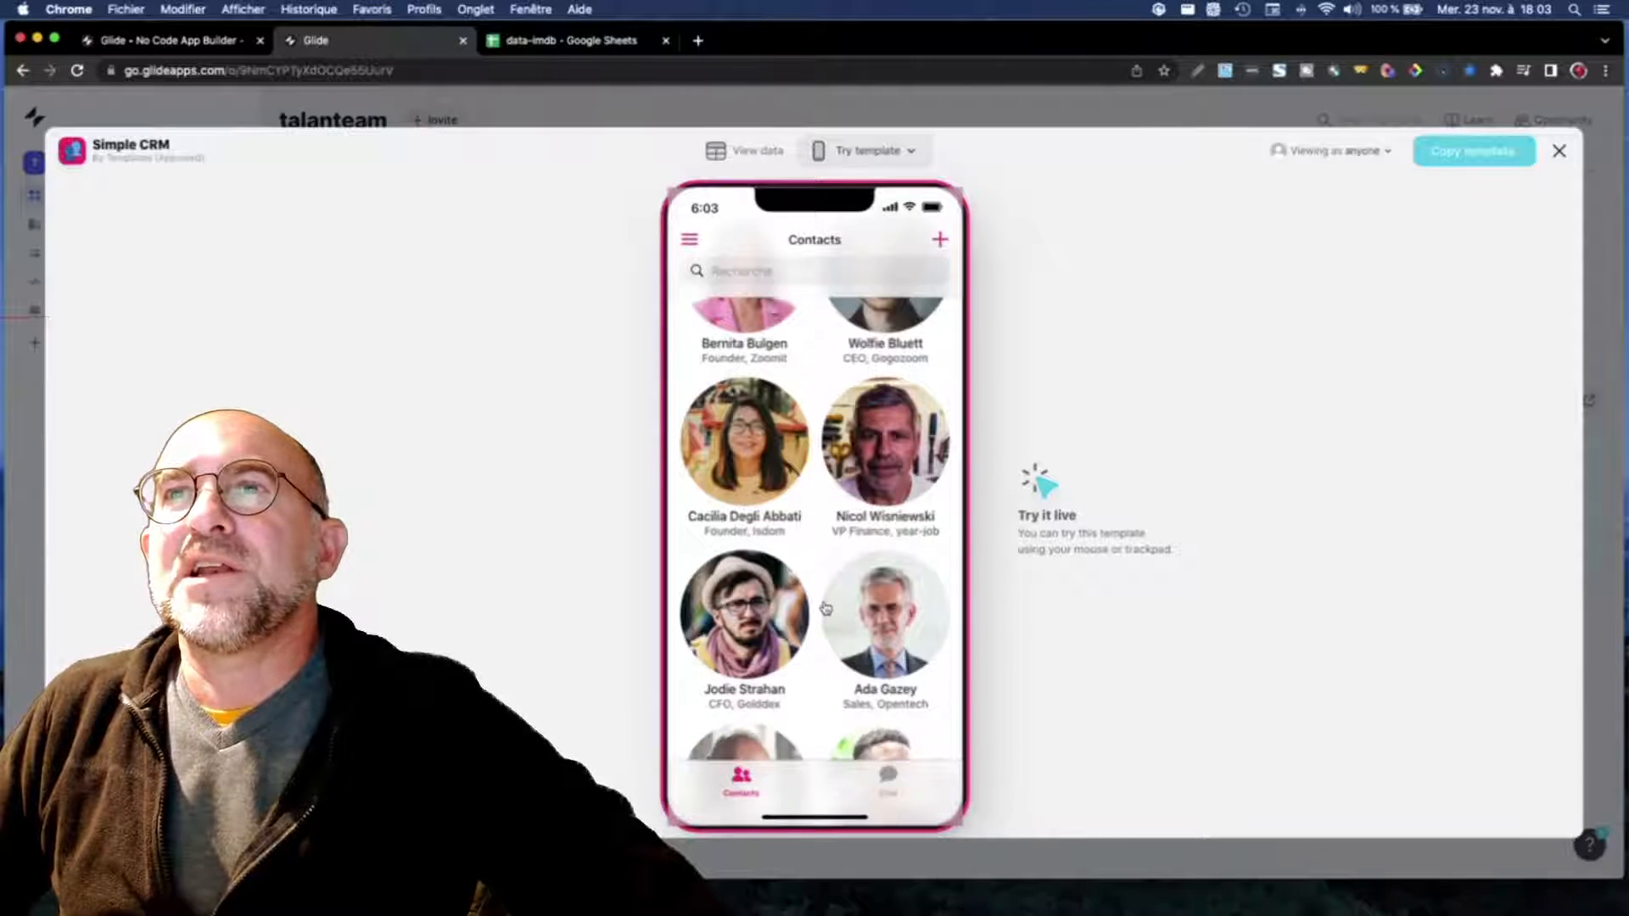
{"action": "scroll", "coordinate": [825, 608], "scroll_direction": "down", "scroll_amount": 6}
{"action": "scroll", "coordinate": [826, 608], "scroll_direction": "up", "scroll_amount": 8}
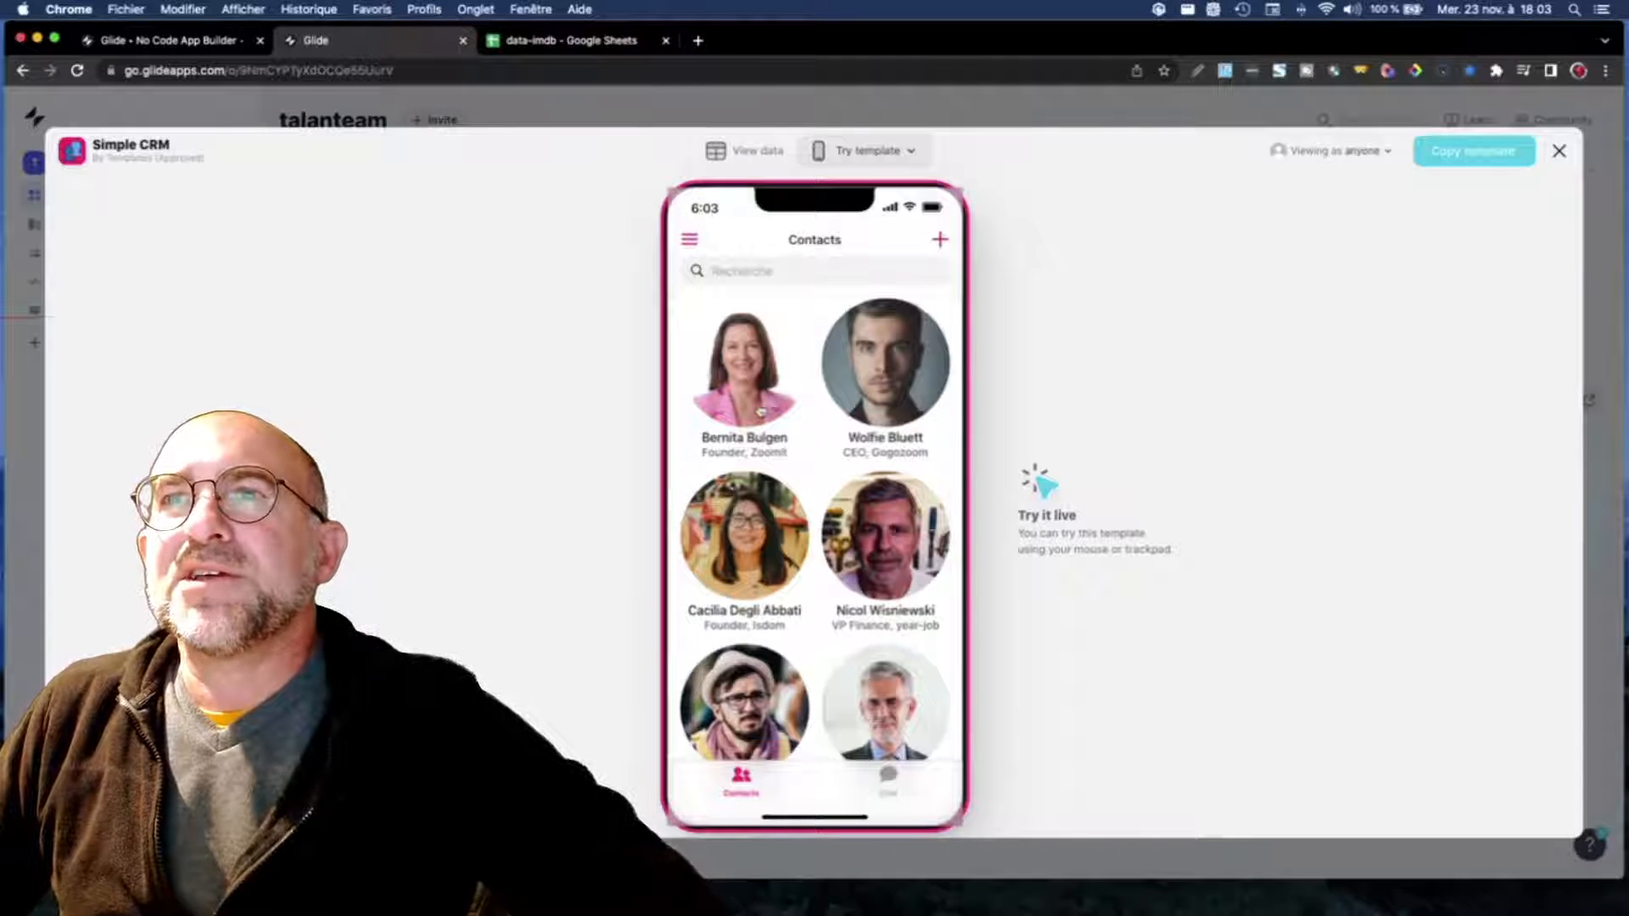
Step: View the first contact's details in the Simple CRM preview, try the phone messaging action and close the preview
{"action": "left_click", "coordinate": [761, 412]}
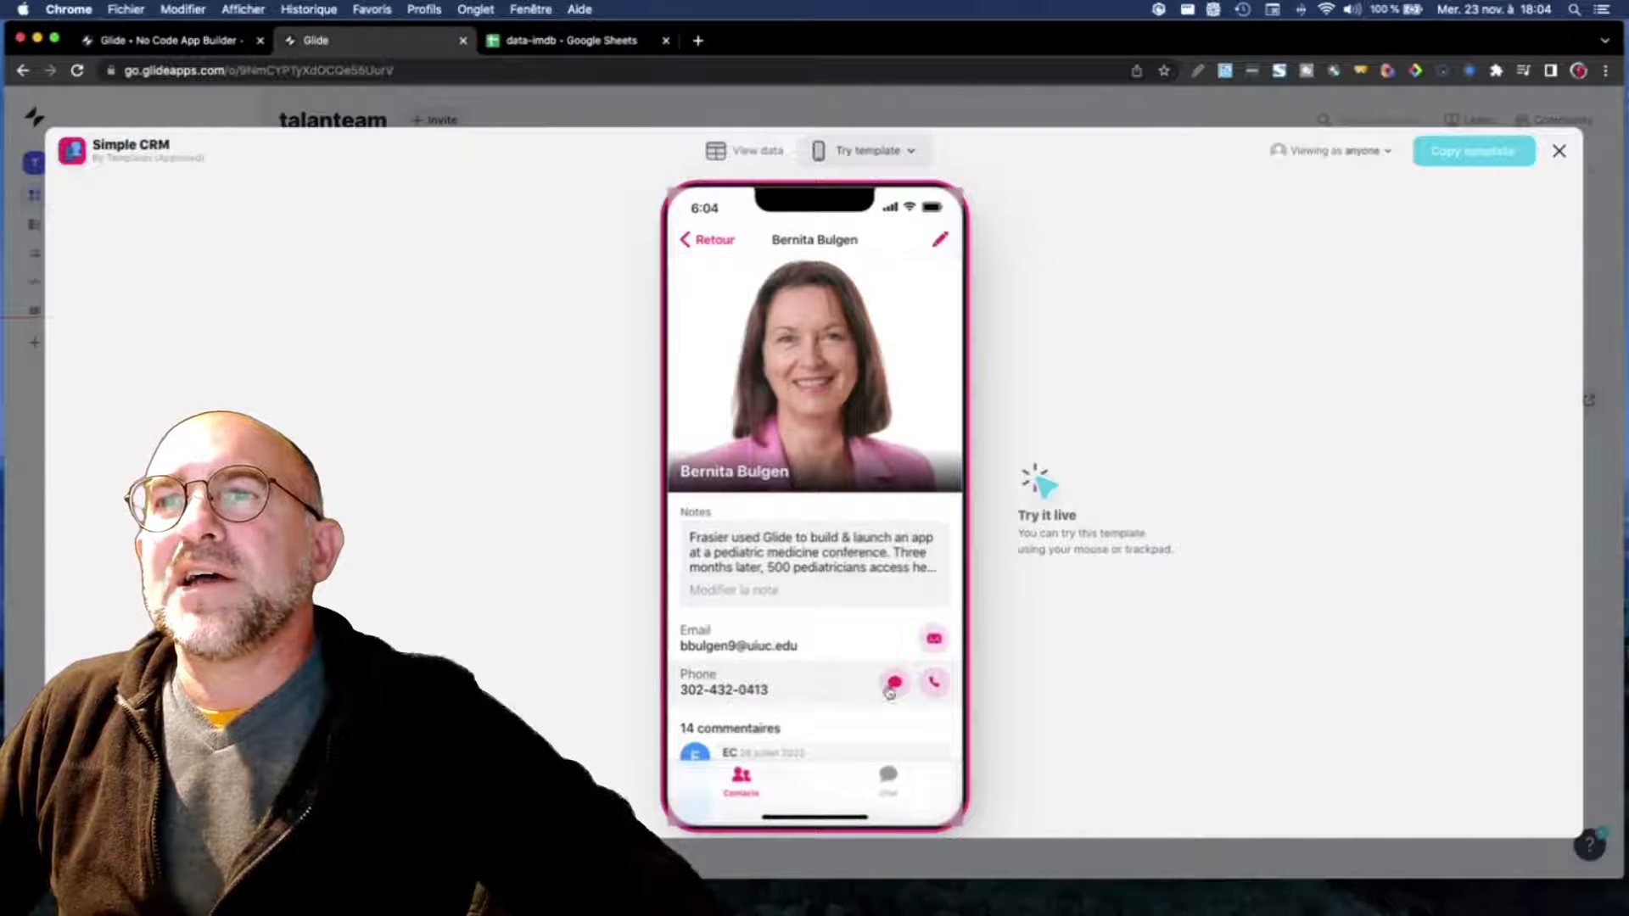
{"action": "scroll", "coordinate": [895, 686], "scroll_direction": "down", "scroll_amount": 5}
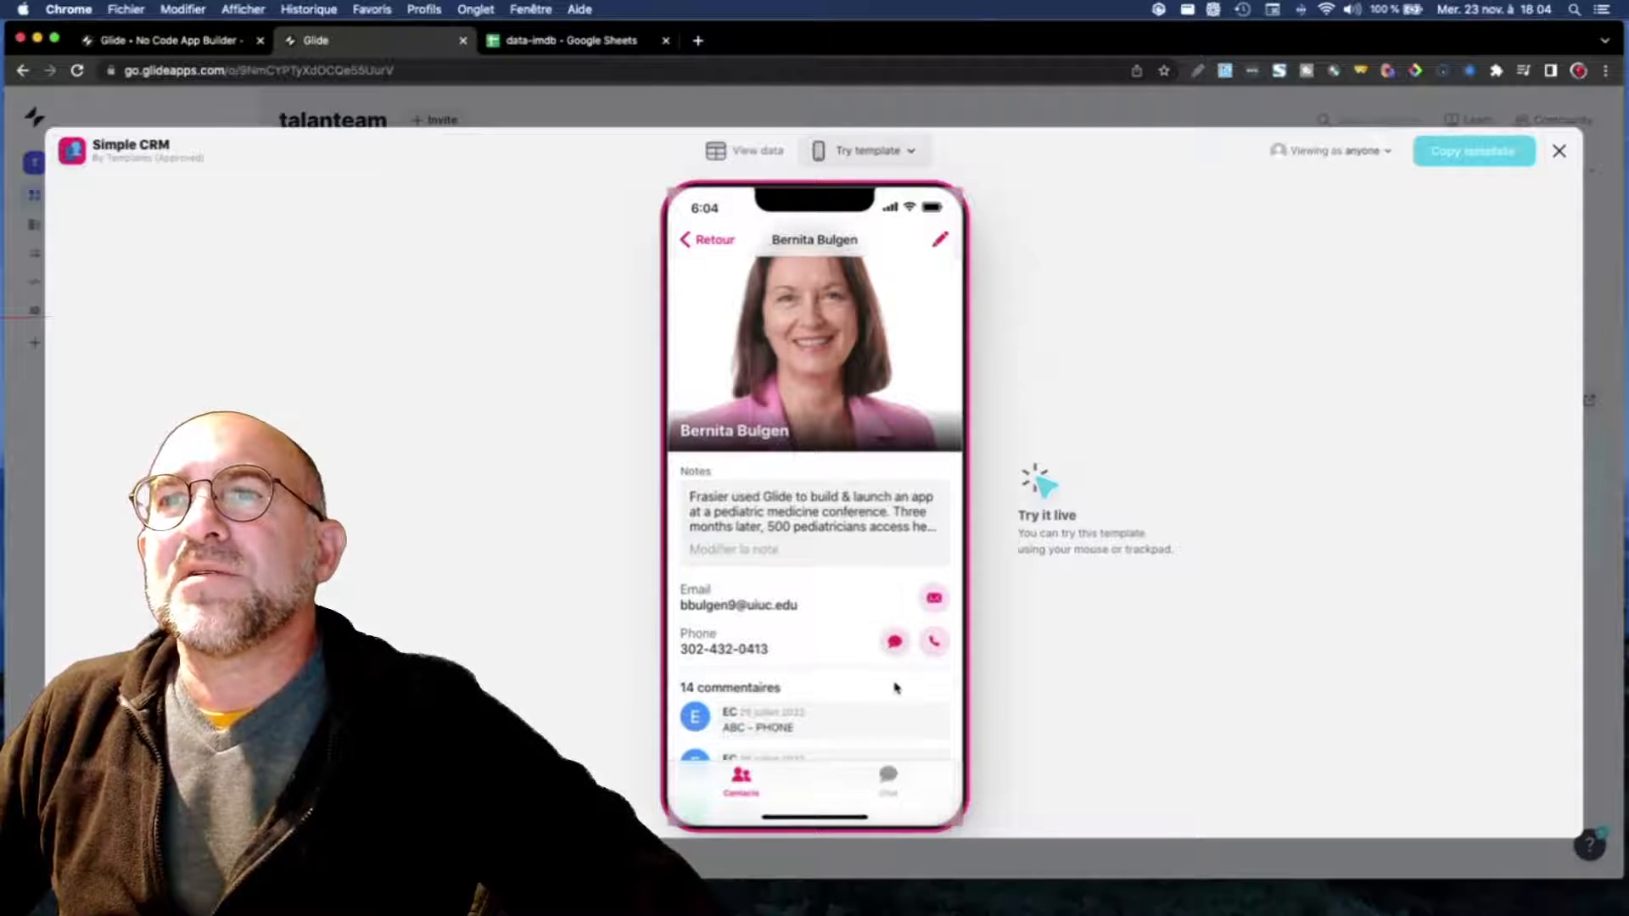
{"action": "scroll", "coordinate": [887, 628], "scroll_direction": "up", "scroll_amount": 3}
{"action": "left_click", "coordinate": [894, 604]}
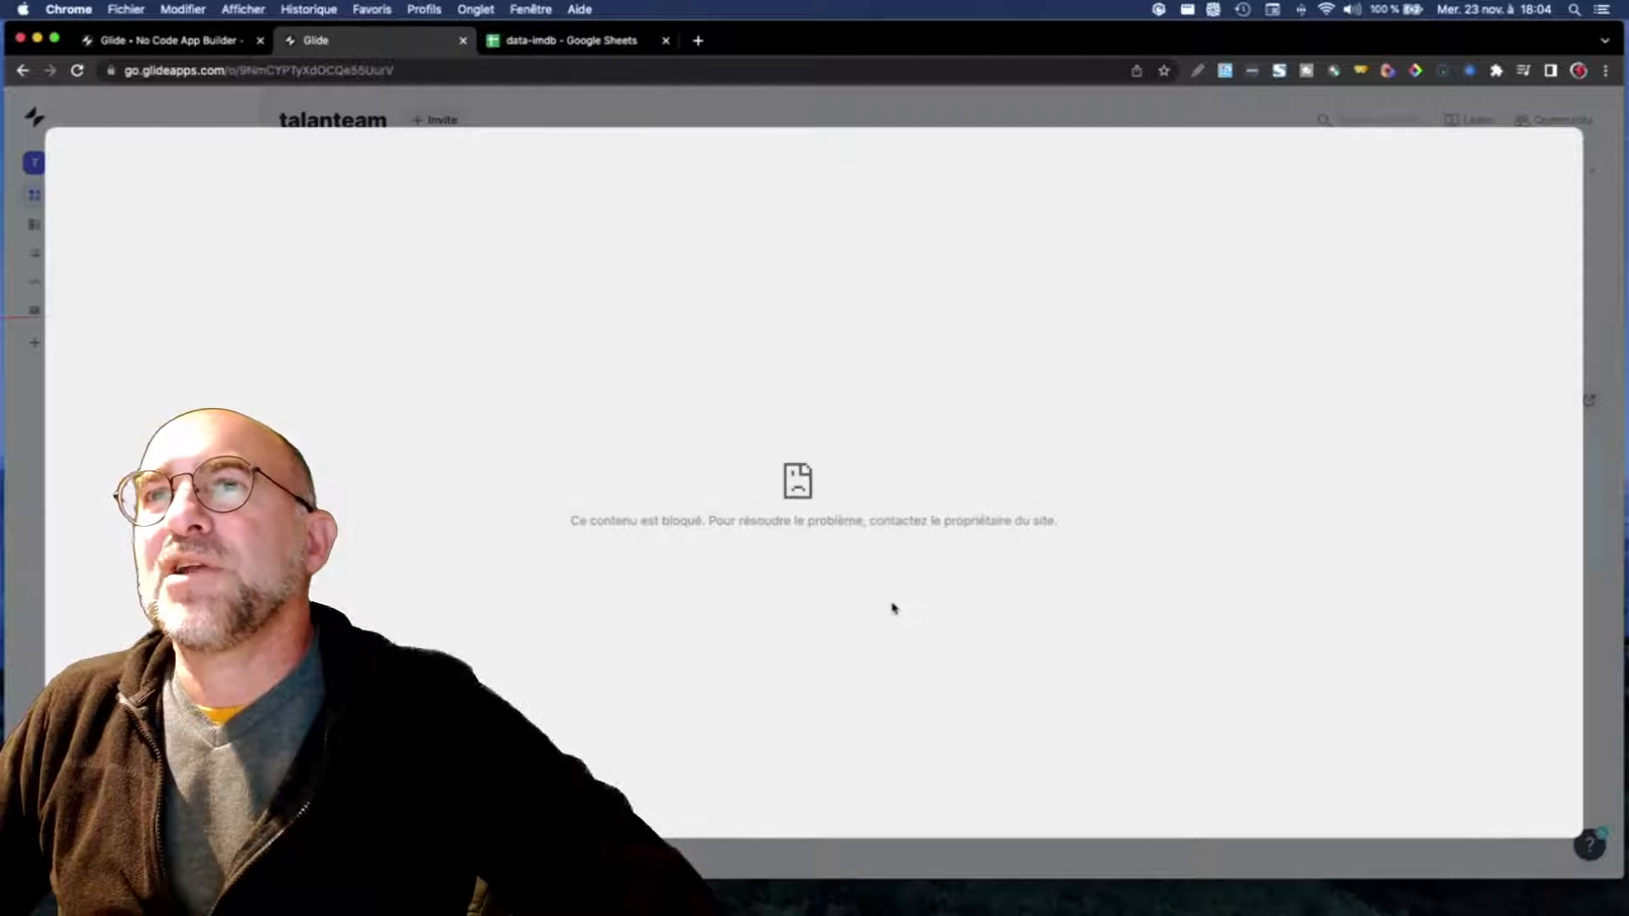
{"action": "left_click", "coordinate": [1605, 371]}
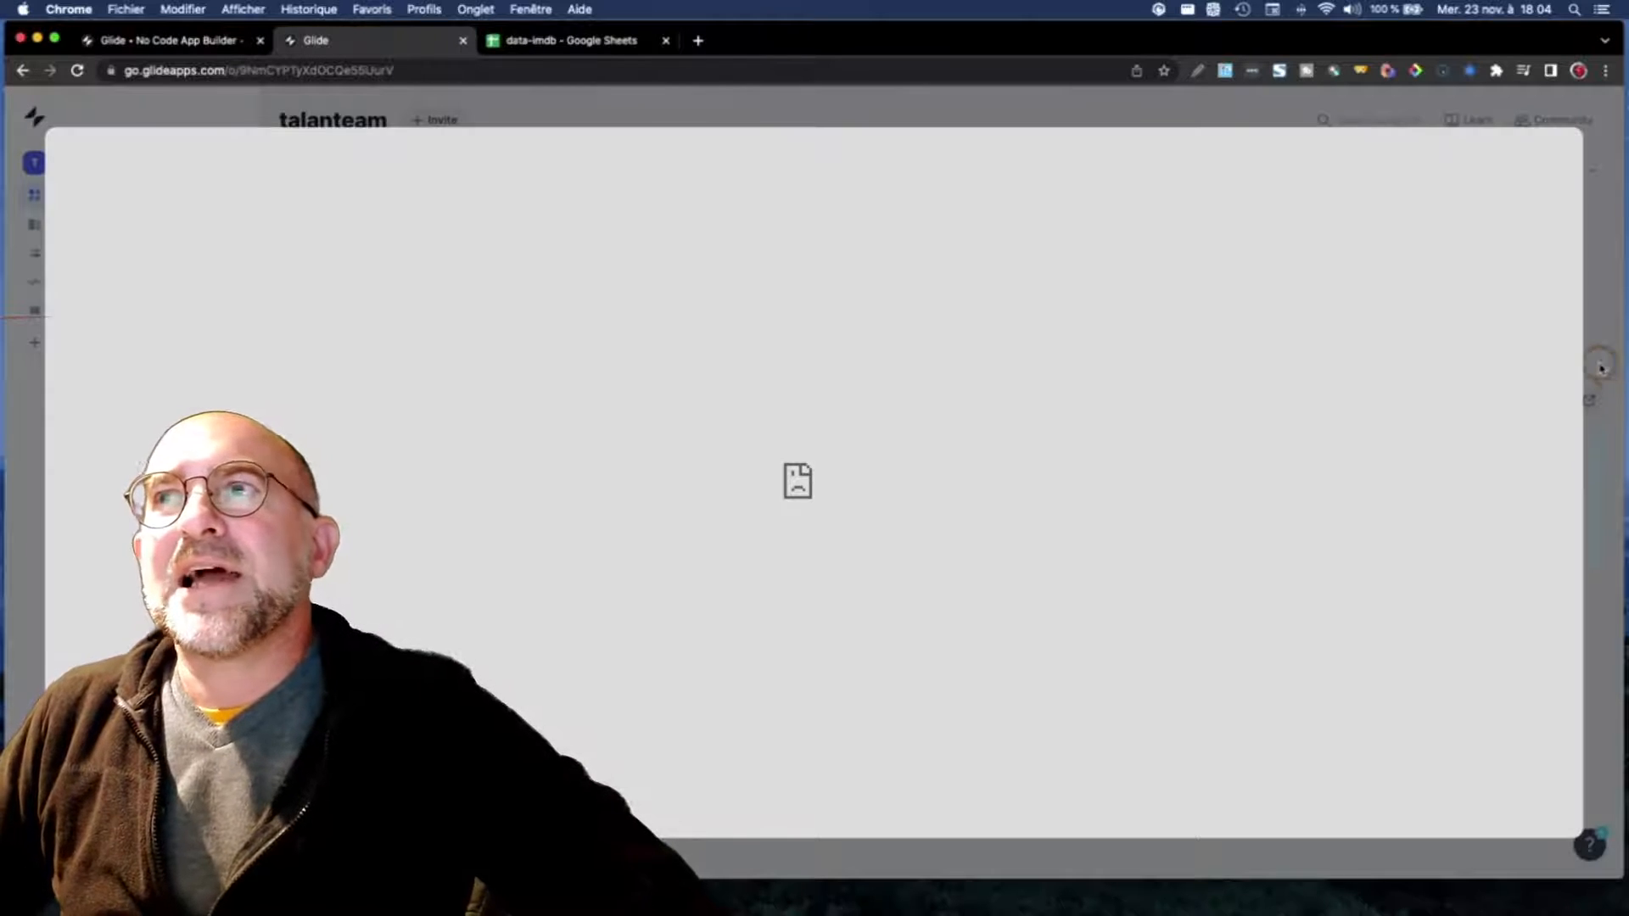
Step: Close the blank preview, preview the Simple CRM template again and open the second contact's details
{"action": "left_click", "coordinate": [1600, 360]}
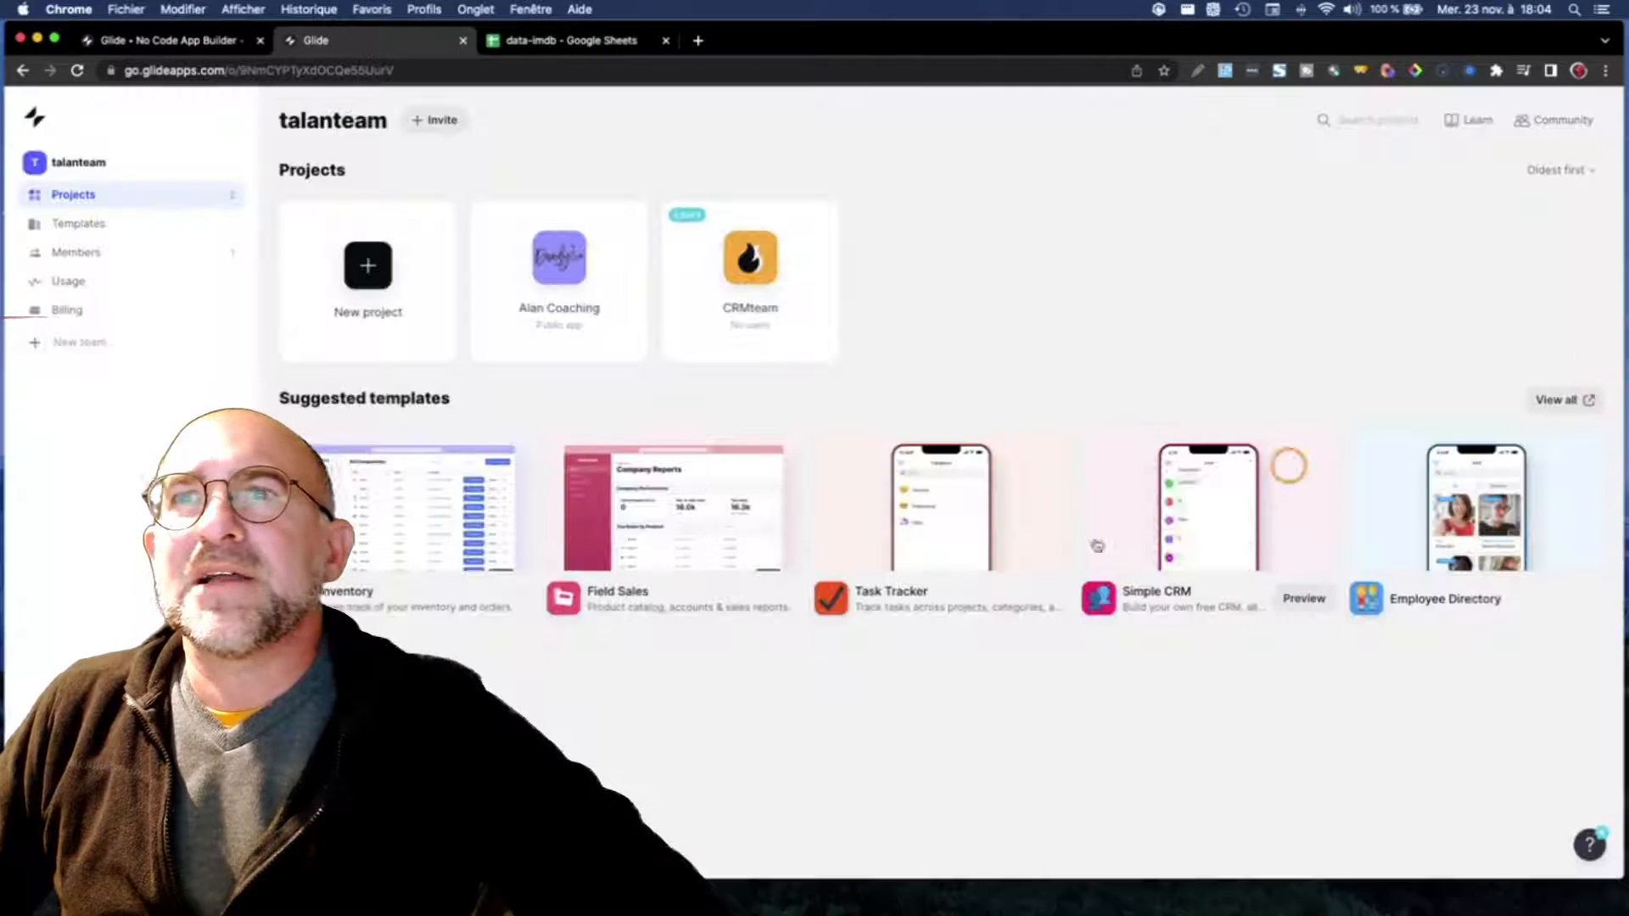
{"action": "mouse_move", "coordinate": [1556, 601]}
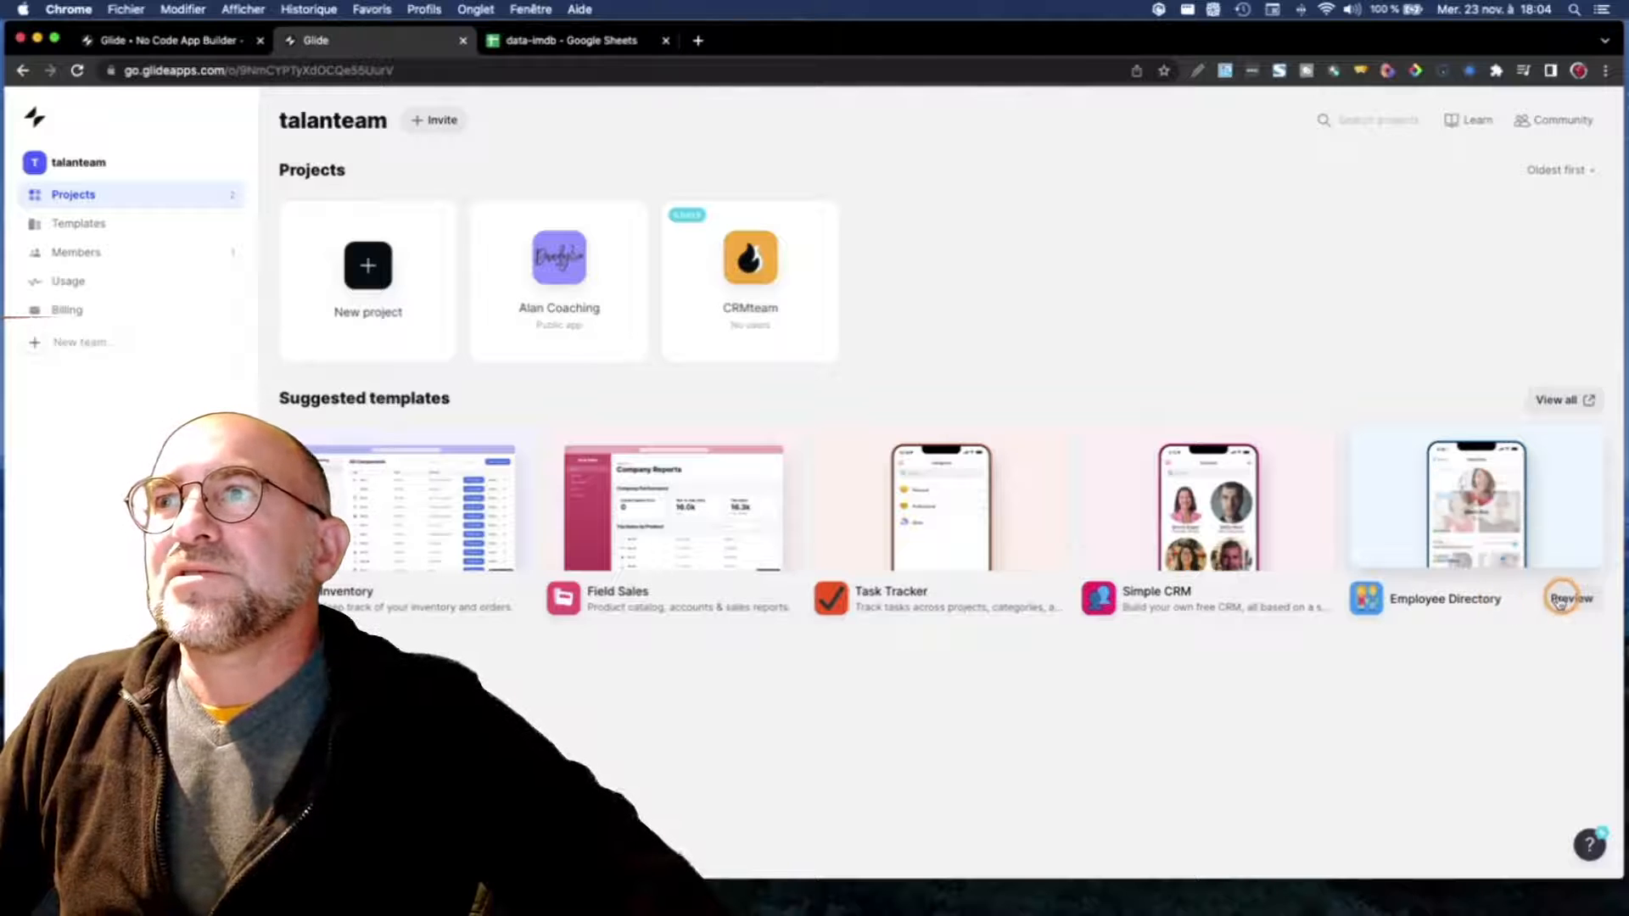
{"action": "mouse_move", "coordinate": [1299, 601]}
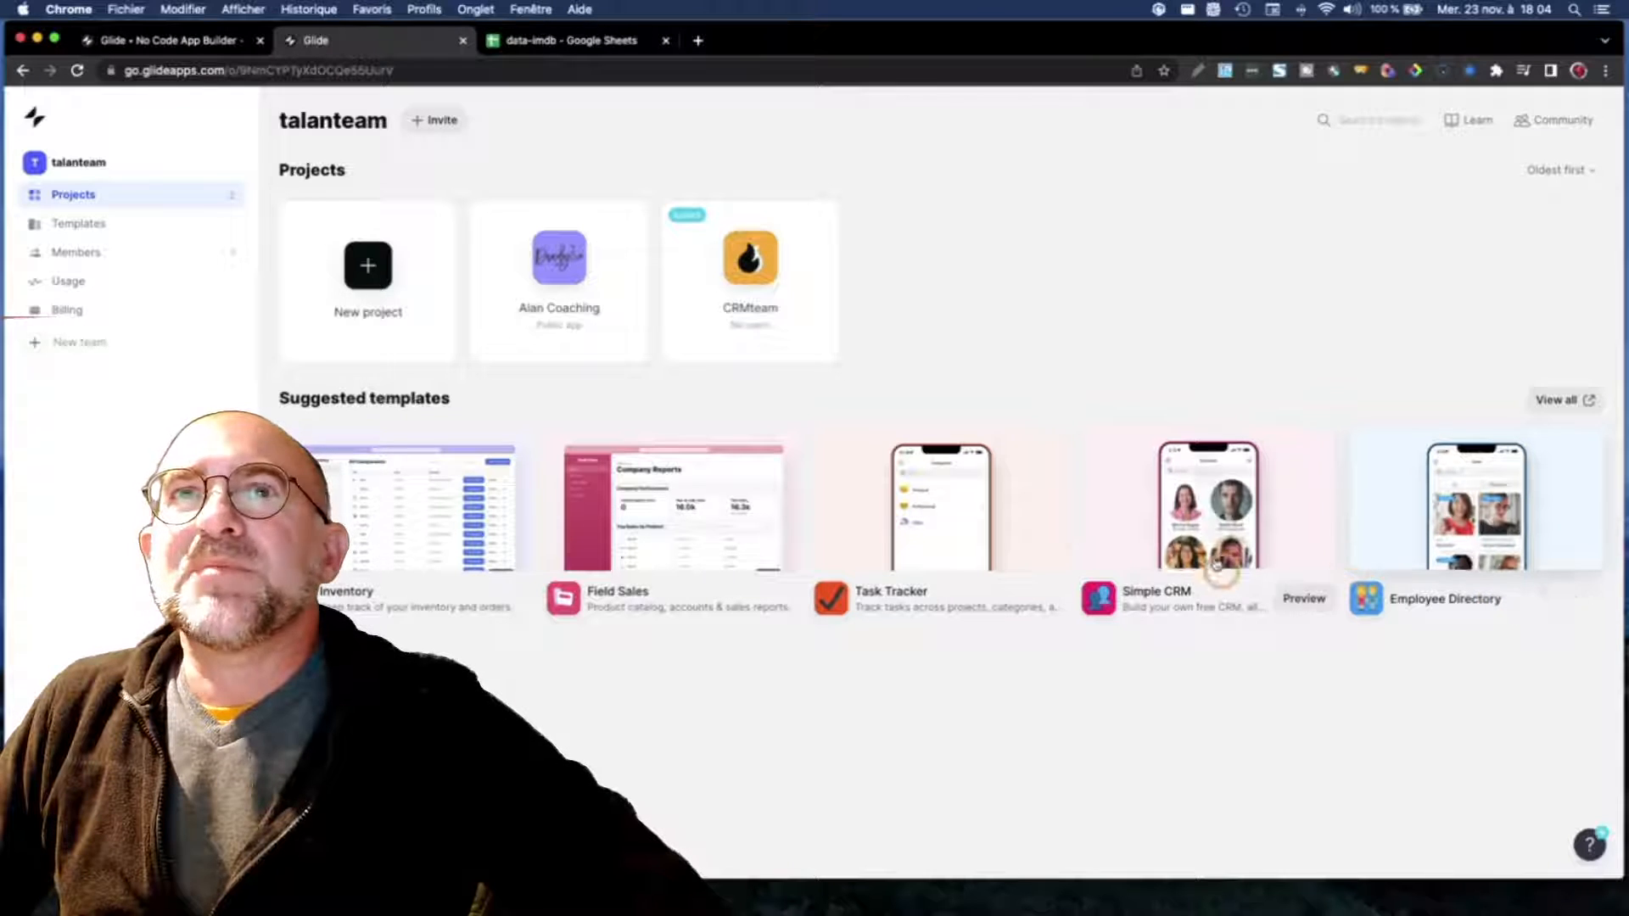
{"action": "left_click", "coordinate": [1304, 600]}
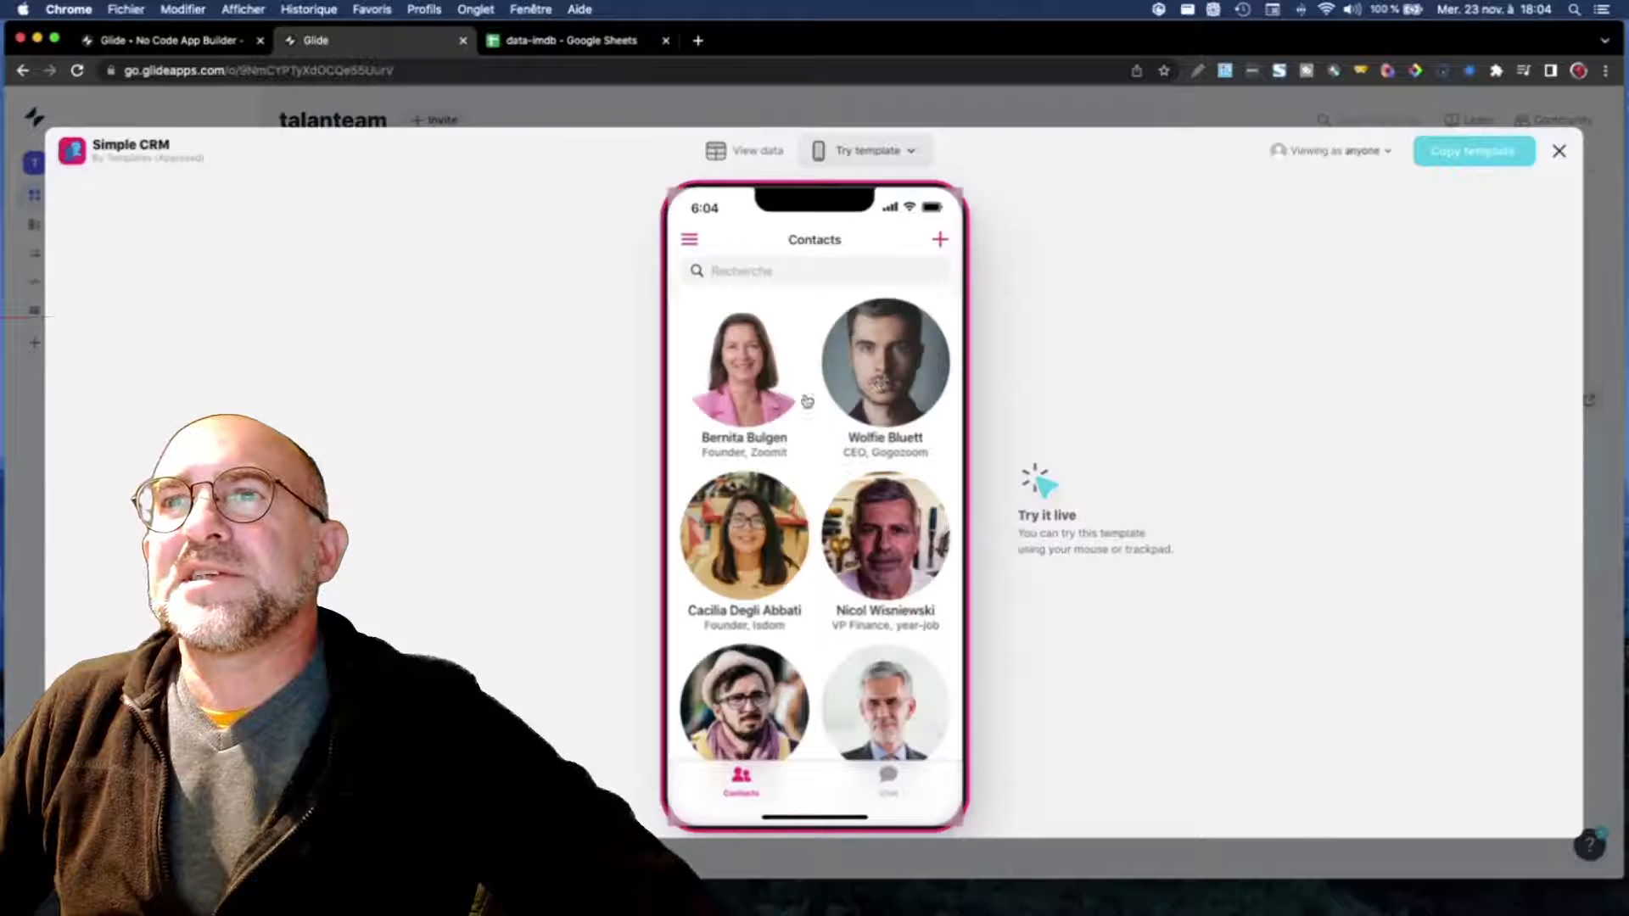
{"action": "left_click", "coordinate": [882, 384]}
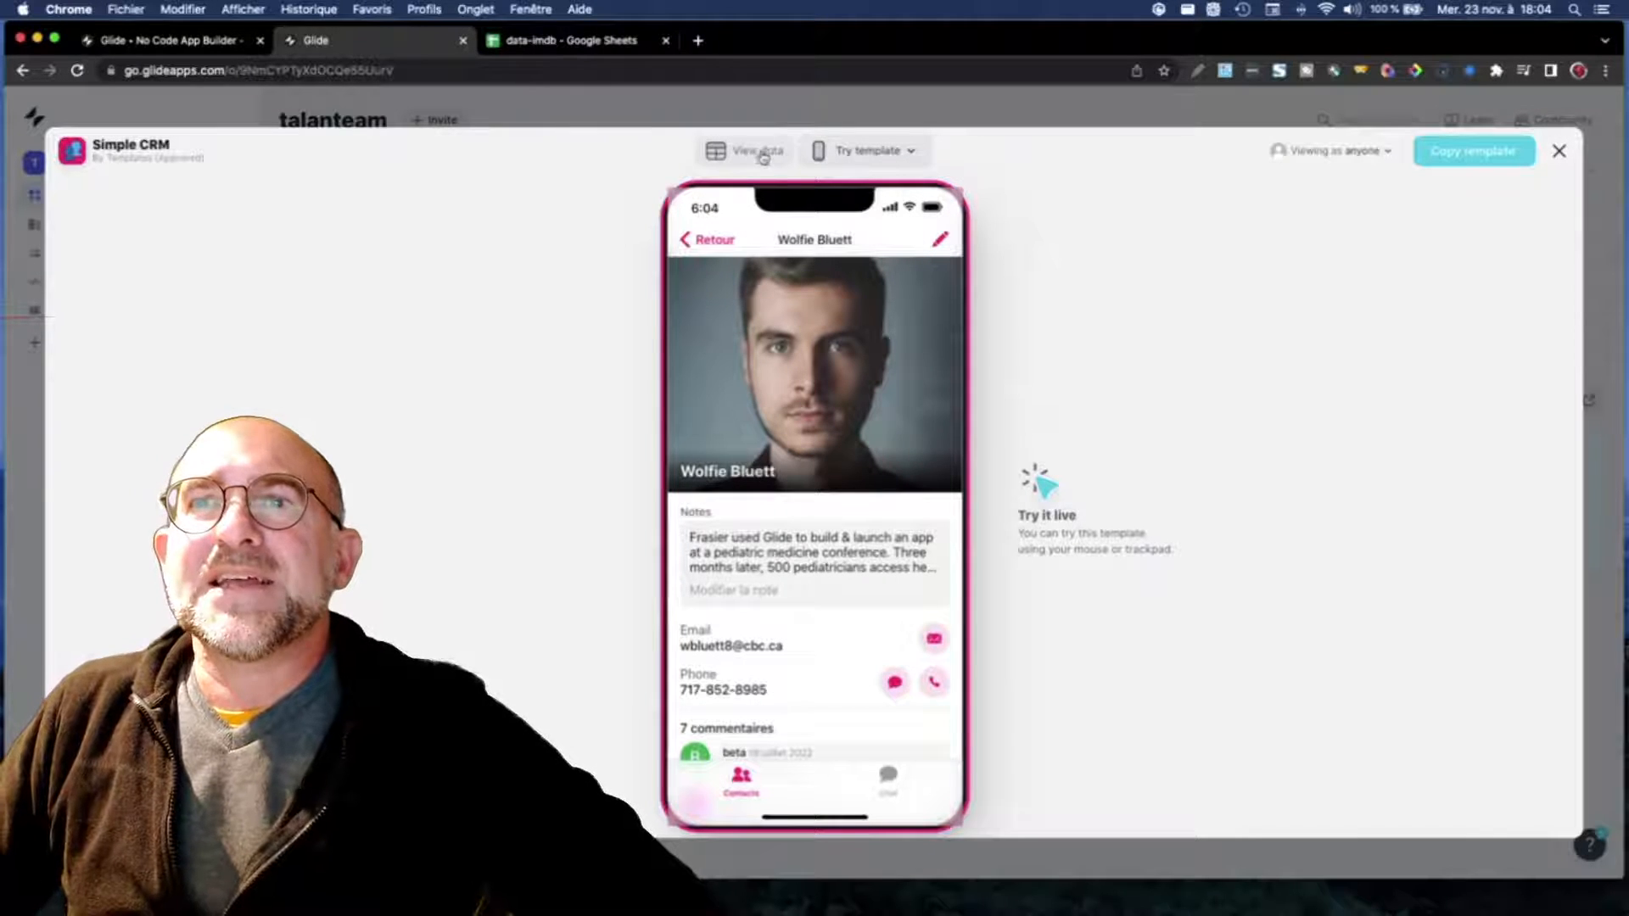
Step: Preview the Simple CRM template on Android in phone and tablet formats, ending on the phone format
{"action": "left_click", "coordinate": [912, 153]}
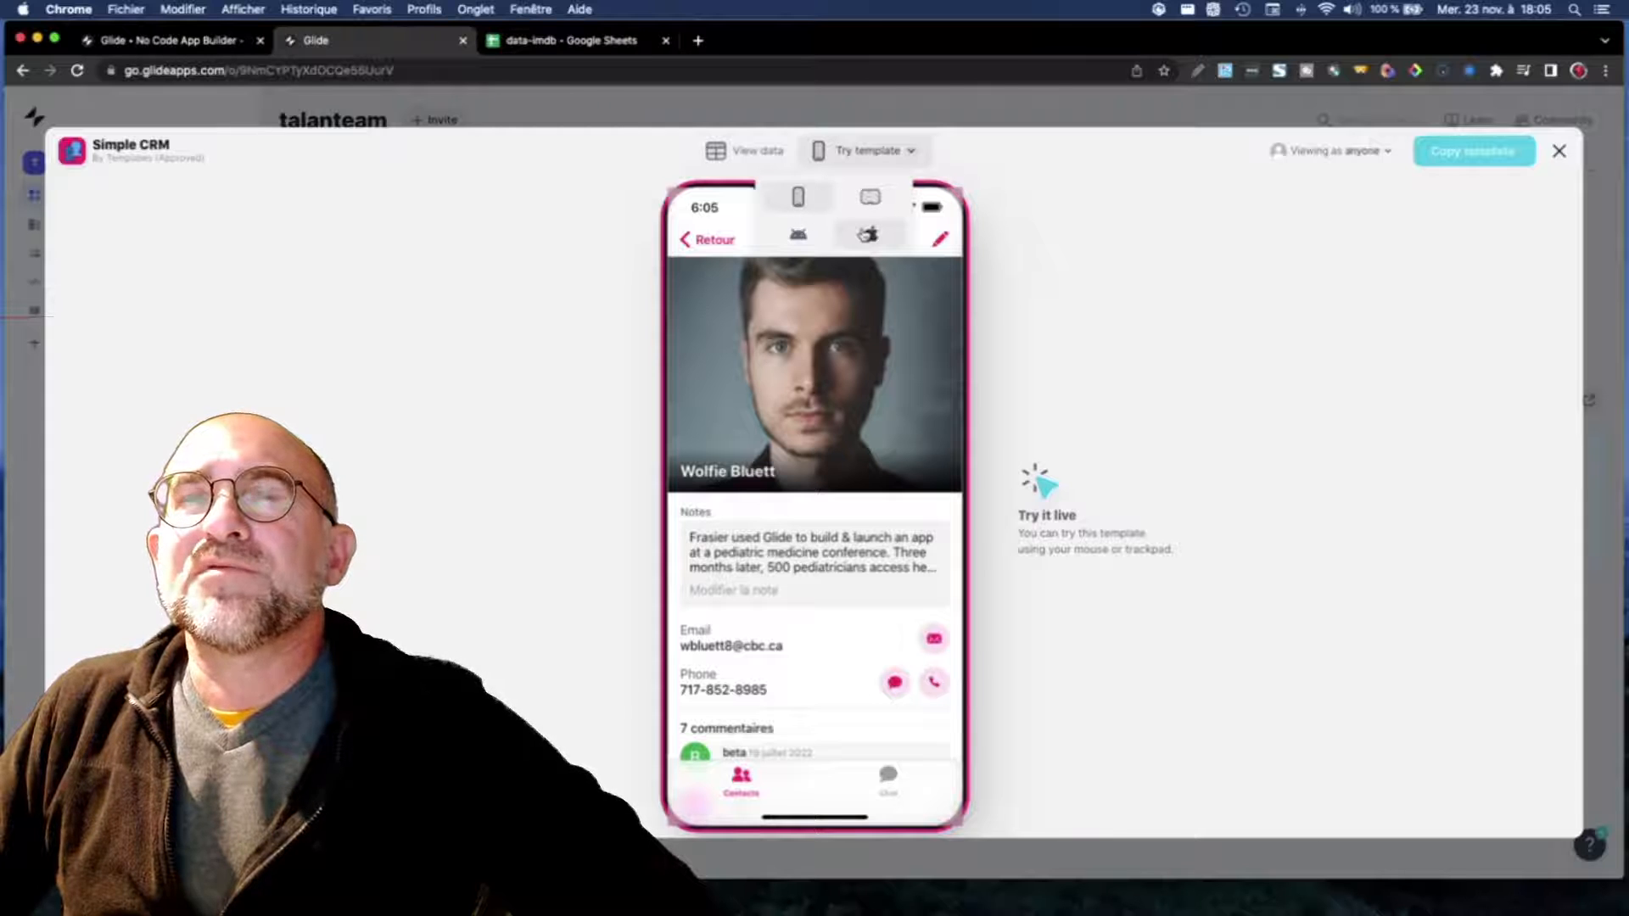
{"action": "left_click", "coordinate": [799, 238]}
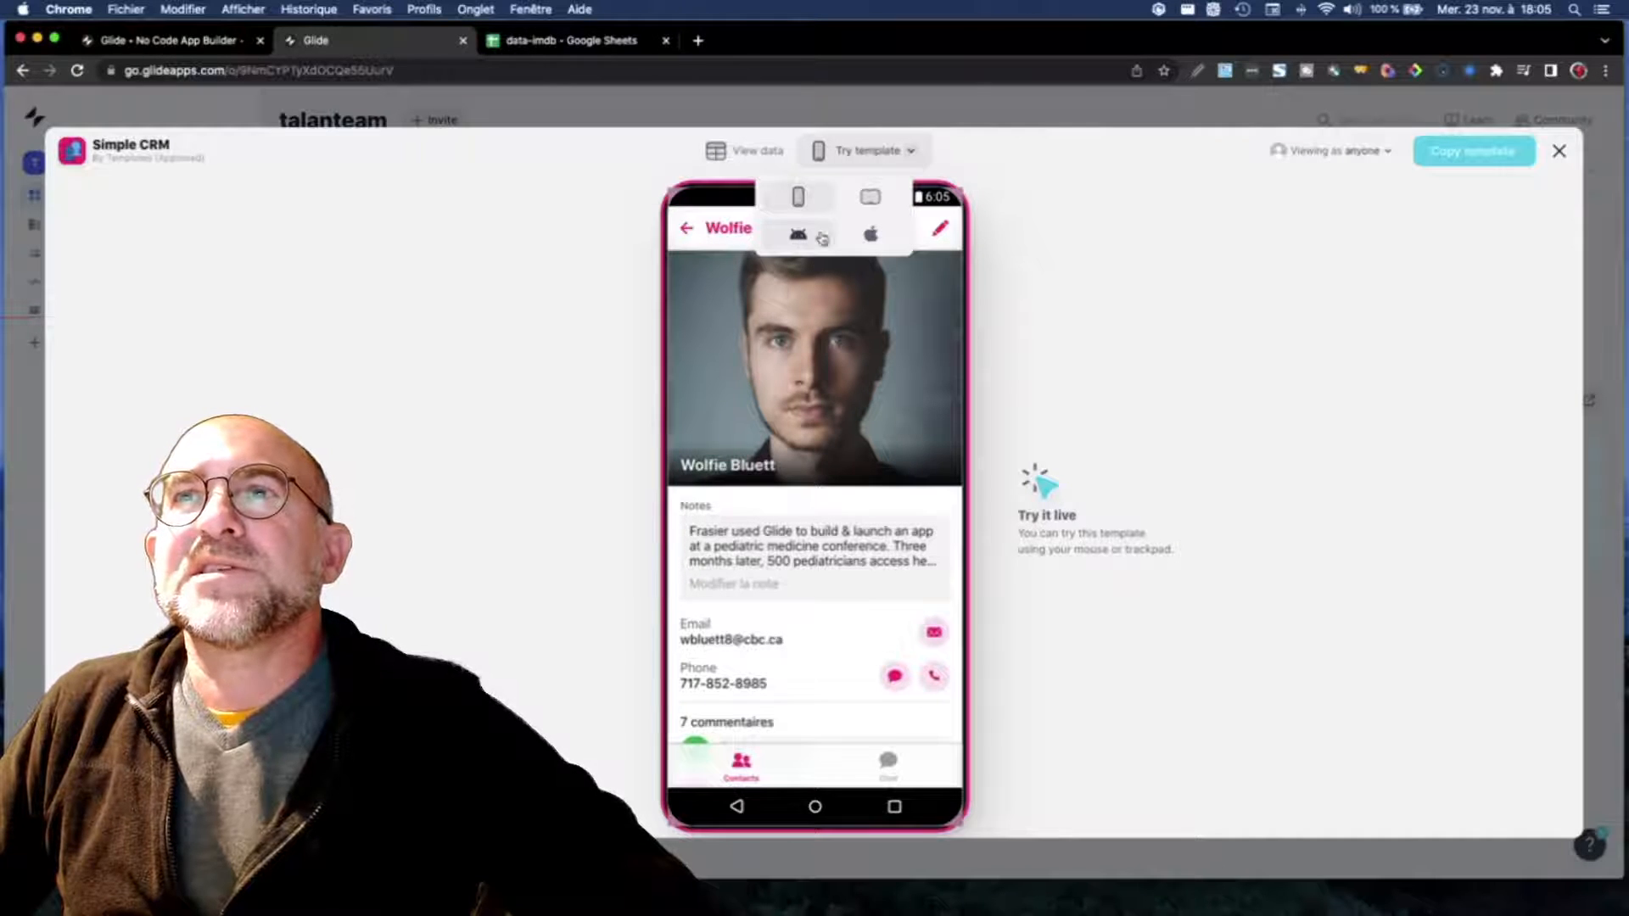
{"action": "left_click", "coordinate": [869, 201]}
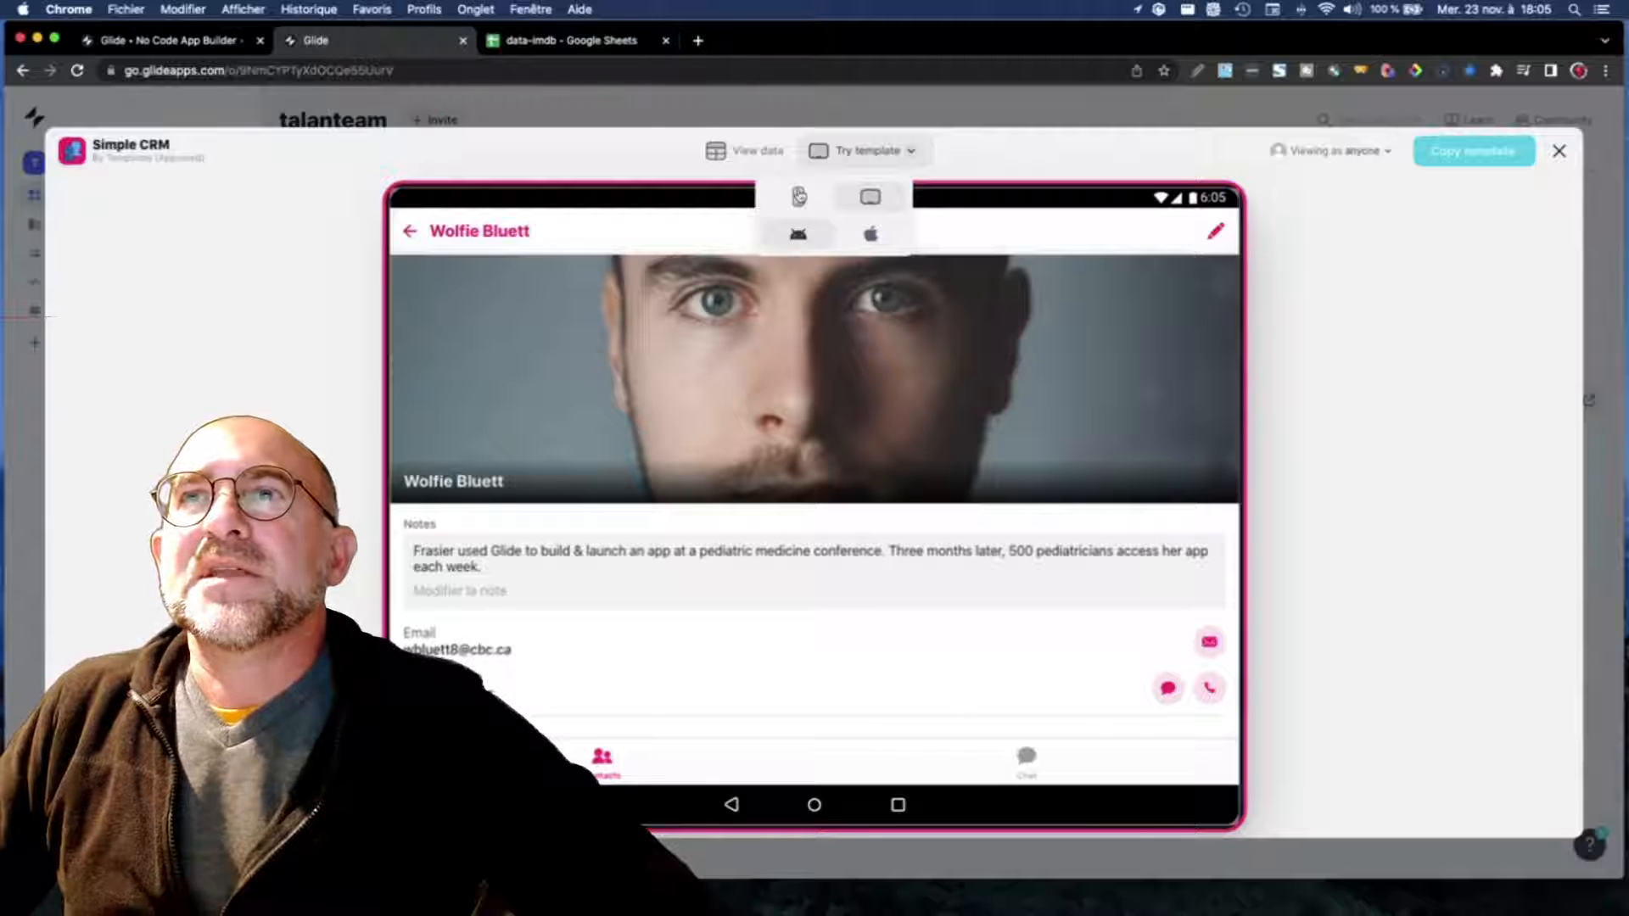
{"action": "left_click", "coordinate": [798, 197]}
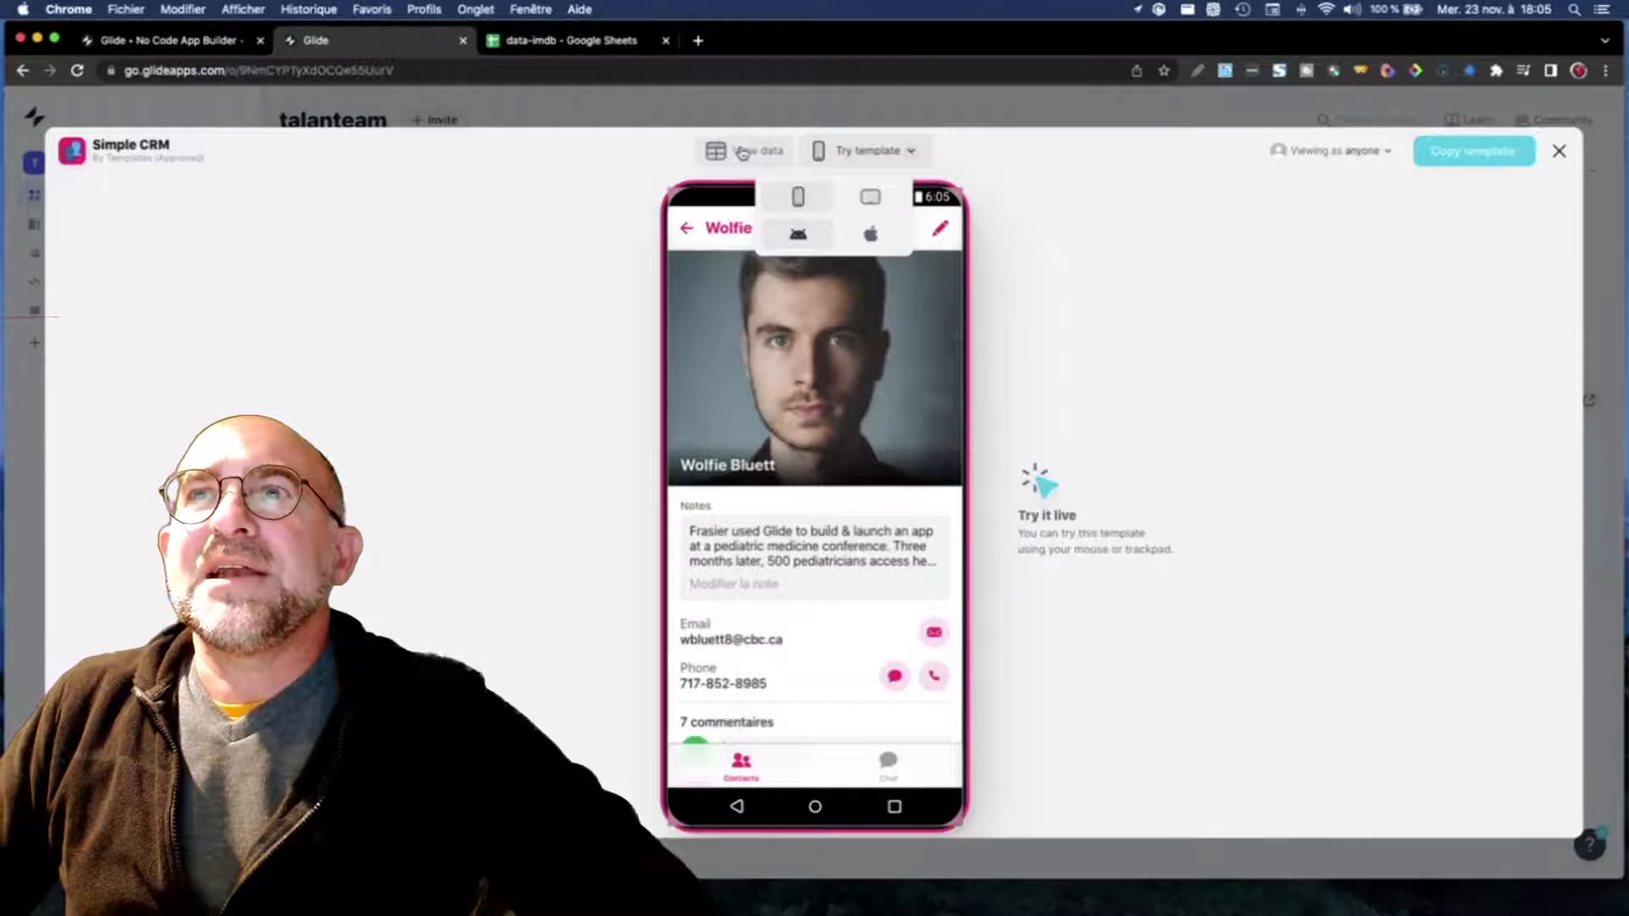
Step: View the Simple CRM template's Contacts data table and close the template preview
{"action": "left_click", "coordinate": [742, 153]}
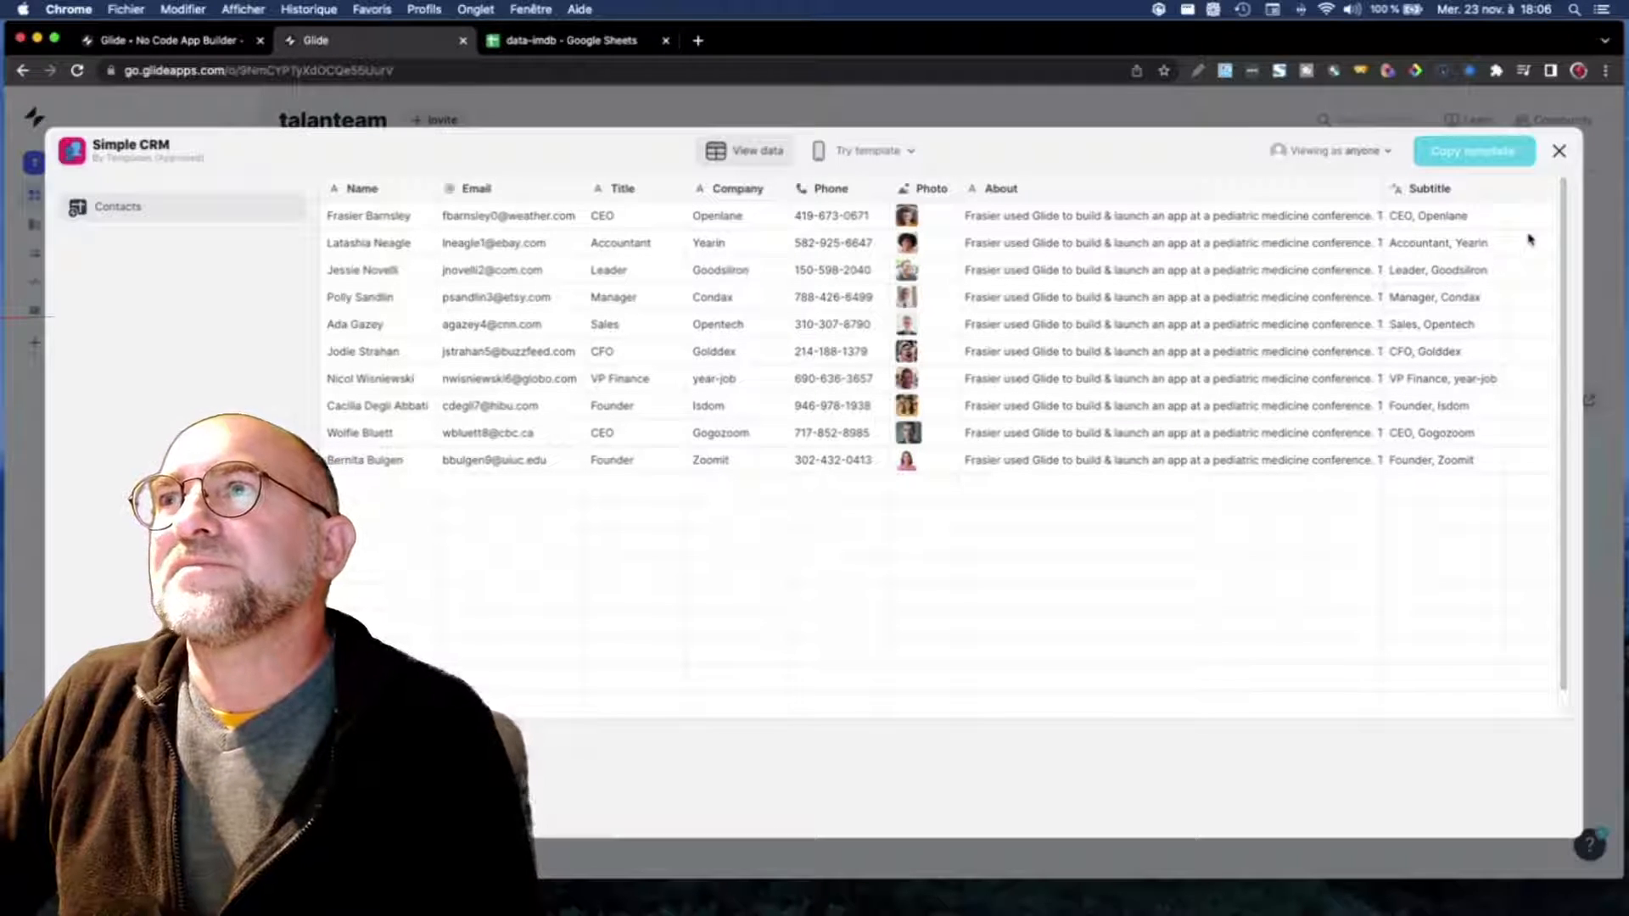
{"action": "left_click", "coordinate": [1560, 150]}
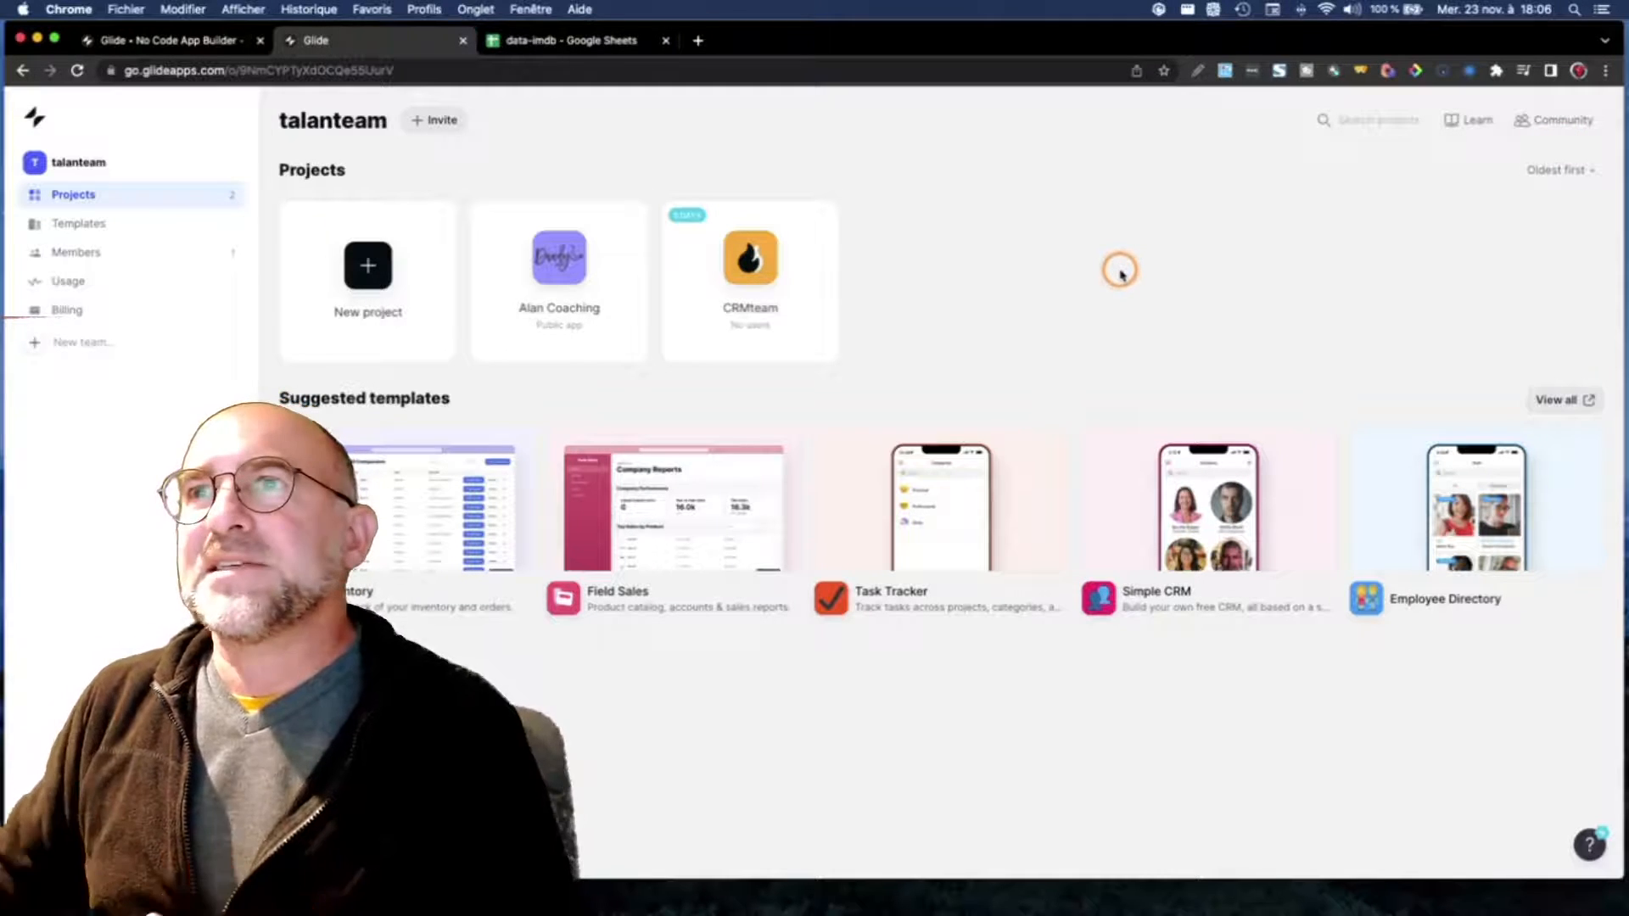
Step: Start a new project named Movies with the Glide App type and continue to the data source selection
{"action": "left_click", "coordinate": [382, 277]}
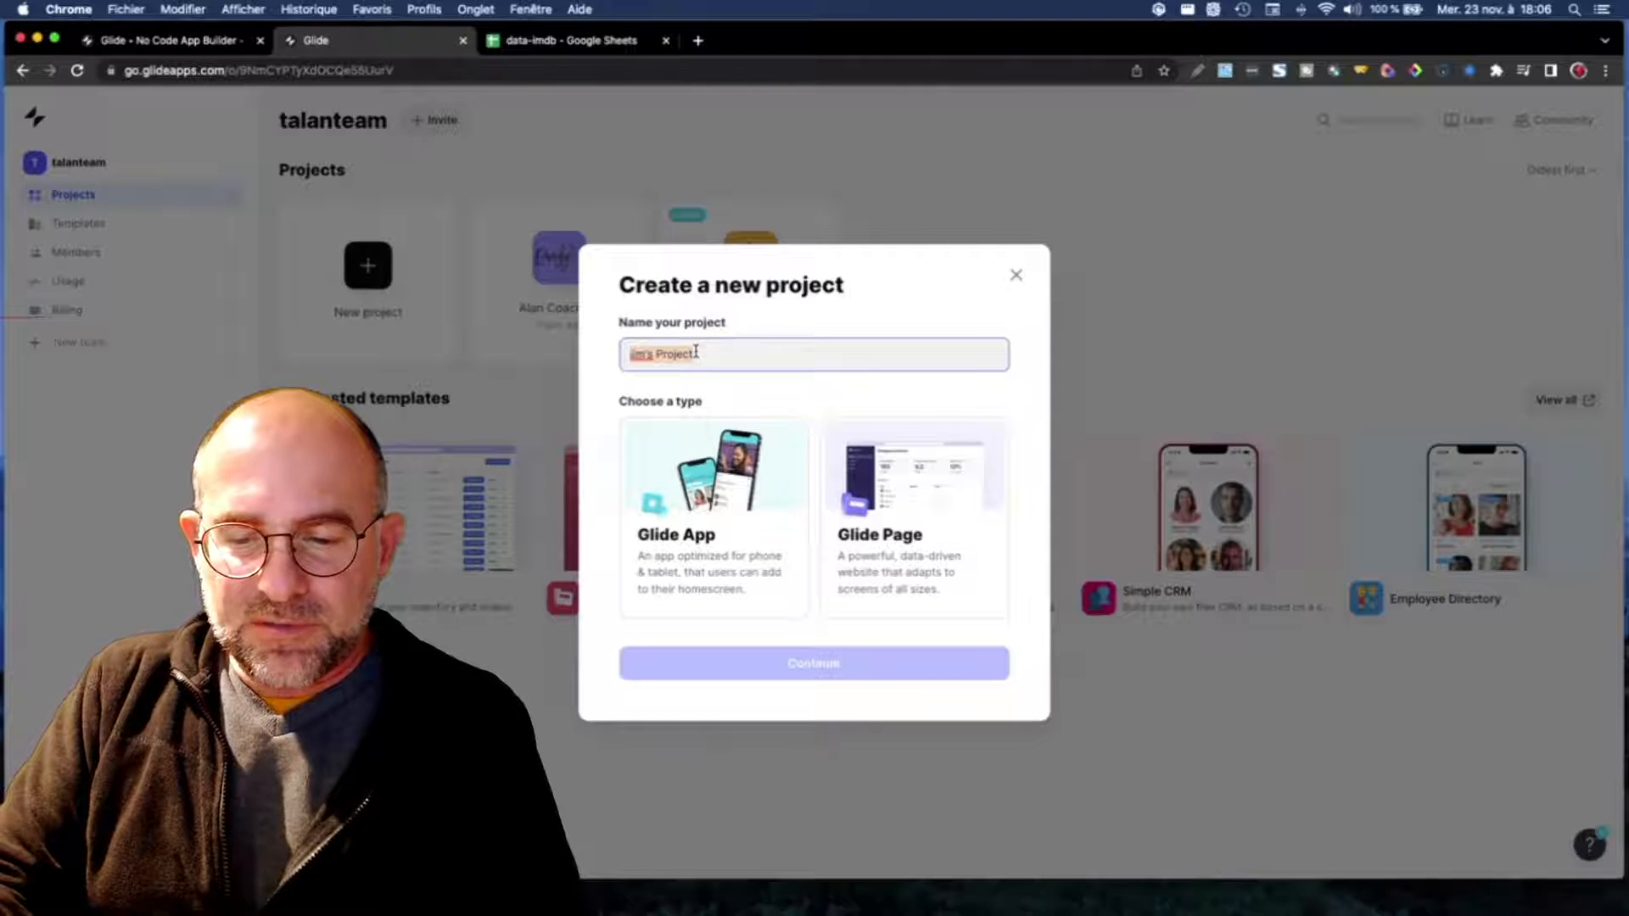
{"action": "type", "text": "Mov"}
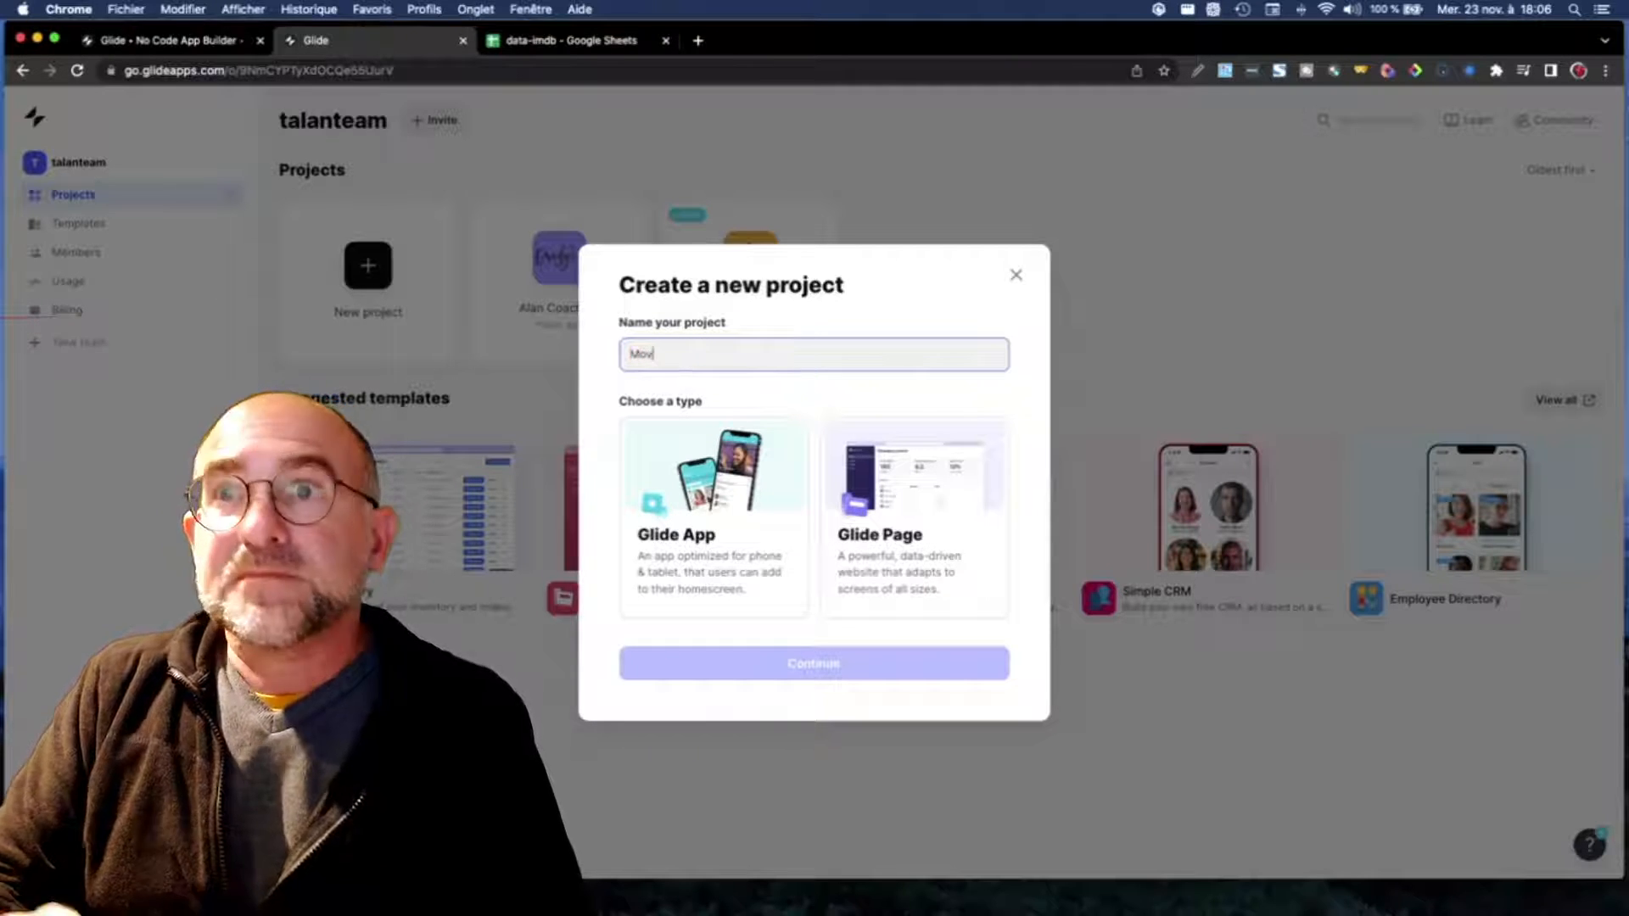
{"action": "type", "text": "ies"}
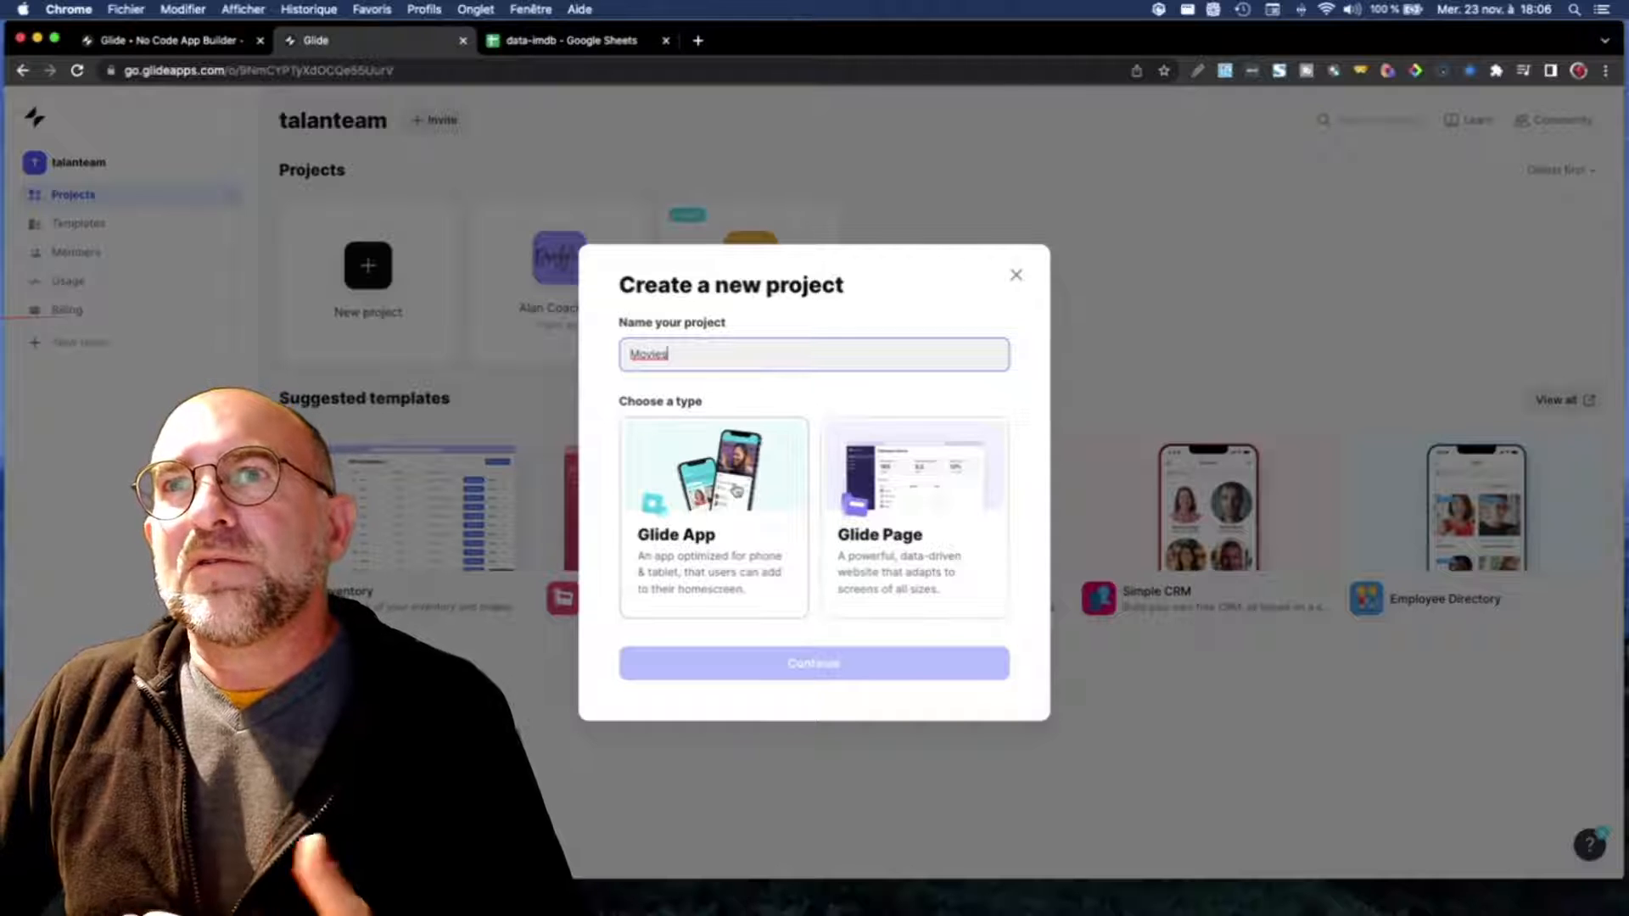
{"action": "left_click", "coordinate": [737, 491]}
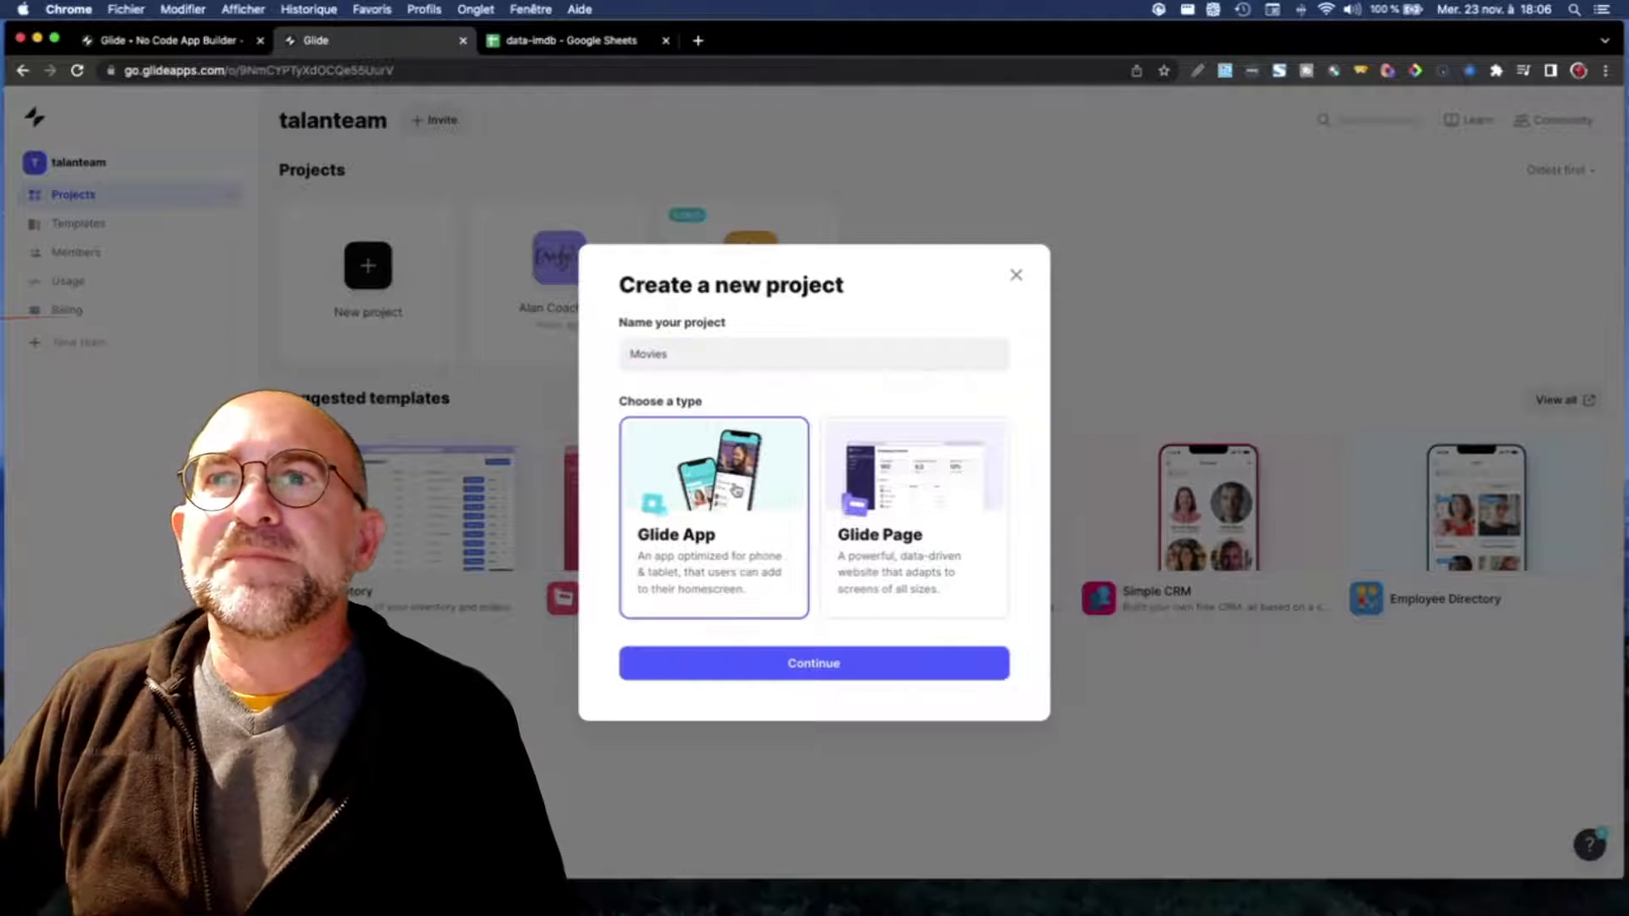
{"action": "left_click", "coordinate": [792, 666]}
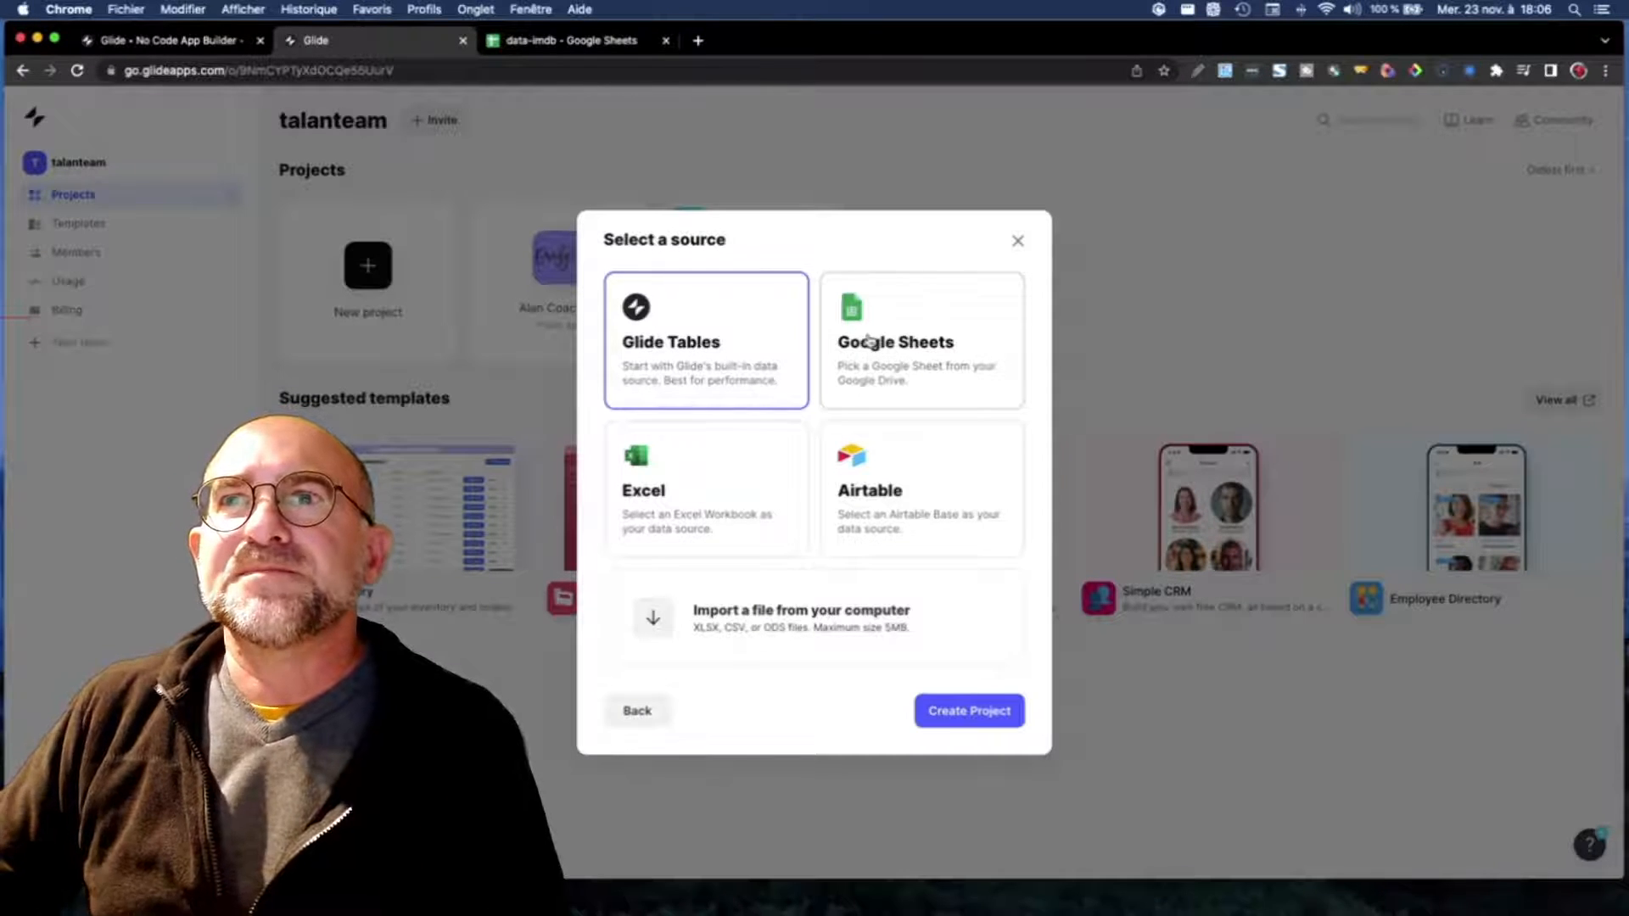
Step: Create the Movies project from Google Sheets, using the data-imdb spreadsheet as its source
{"action": "left_click", "coordinate": [868, 339]}
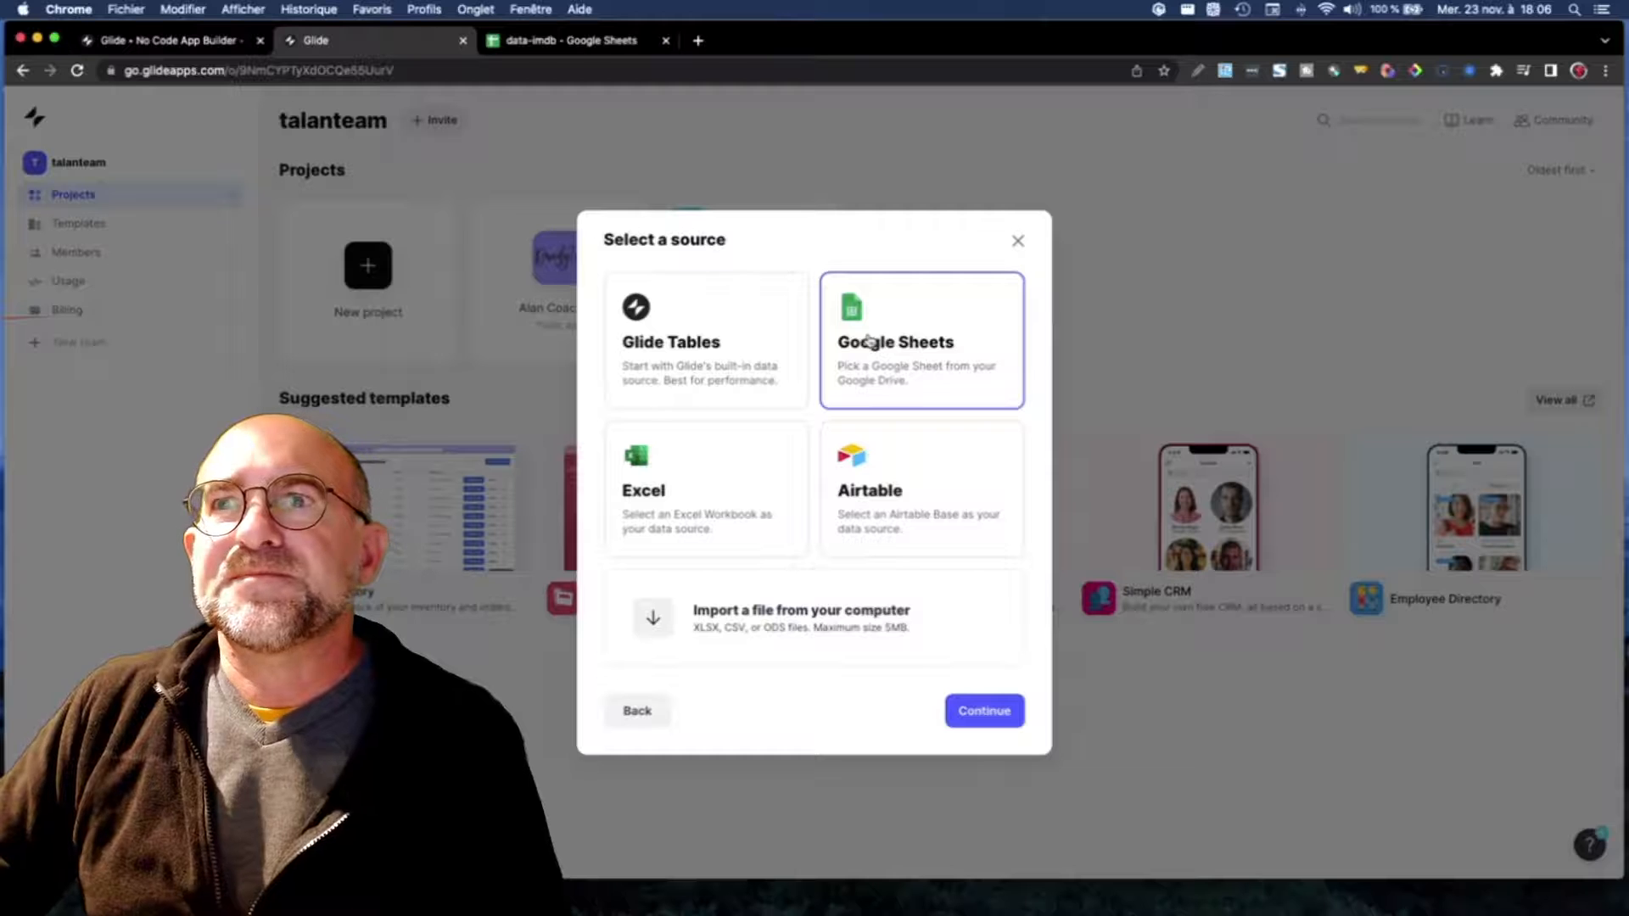
{"action": "left_click", "coordinate": [971, 713]}
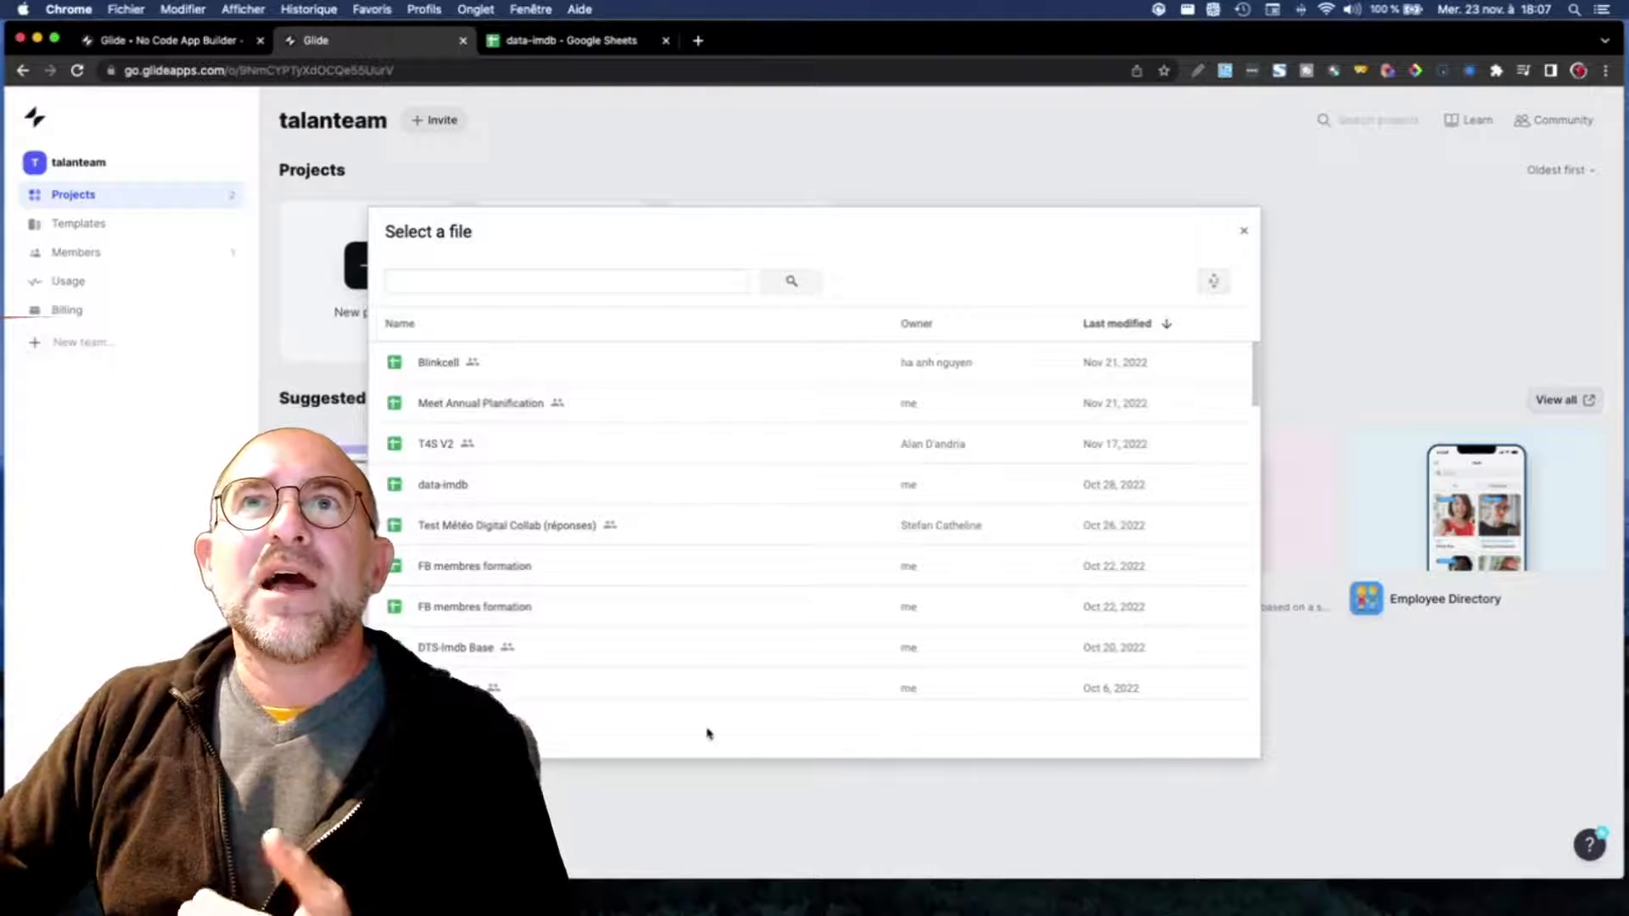
{"action": "left_click", "coordinate": [582, 44]}
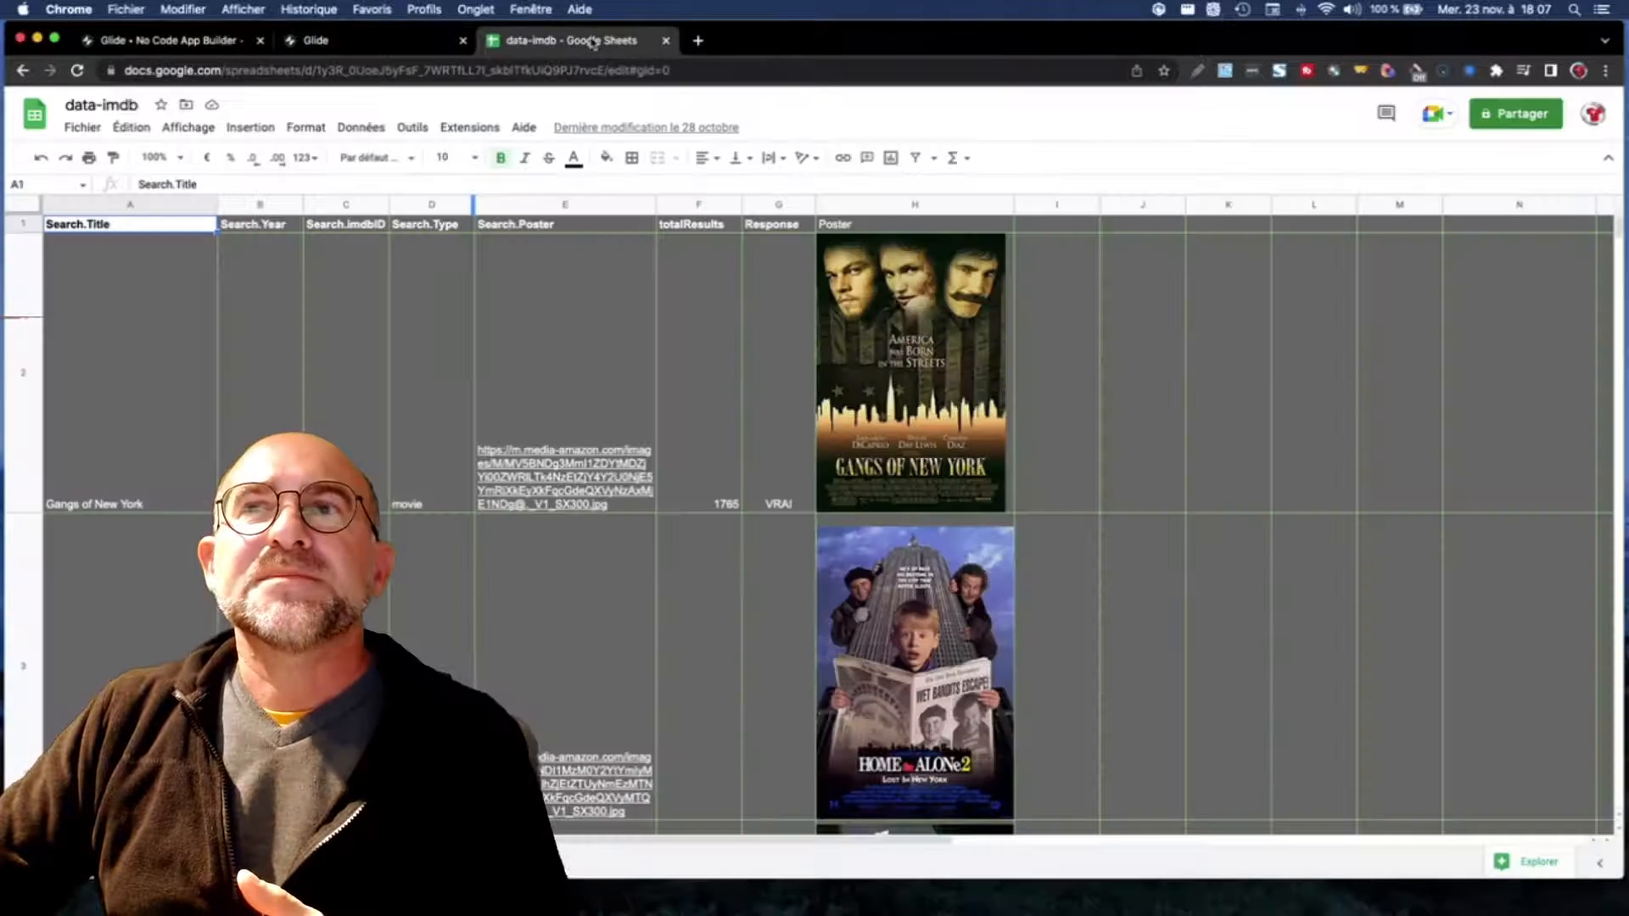
{"action": "left_click", "coordinate": [405, 47]}
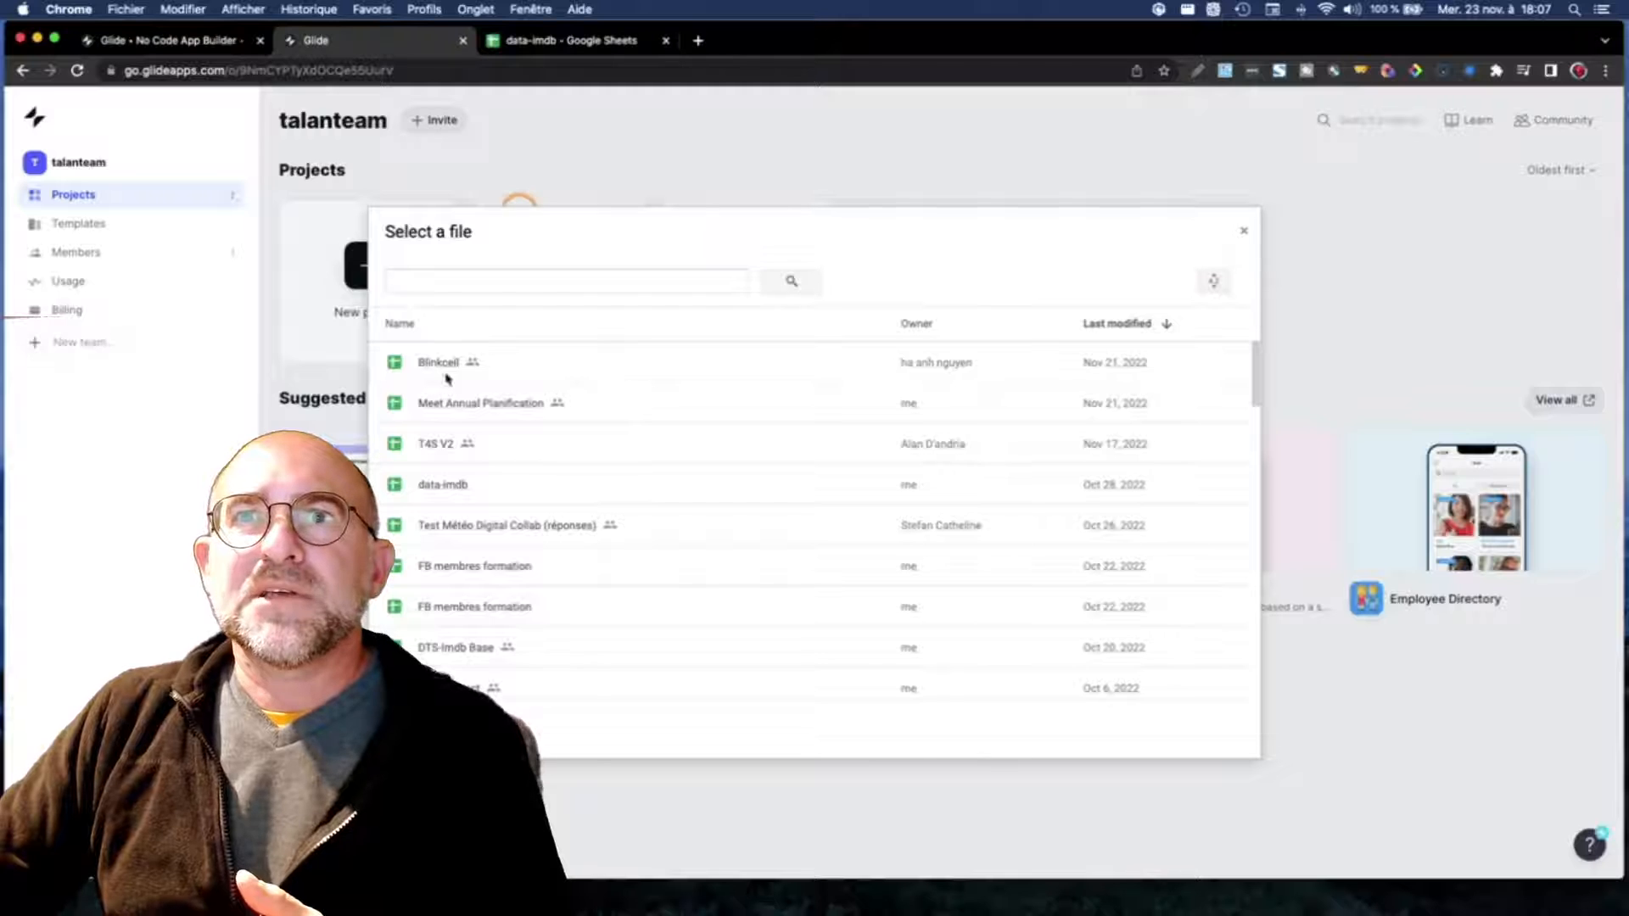
{"action": "left_click", "coordinate": [455, 487]}
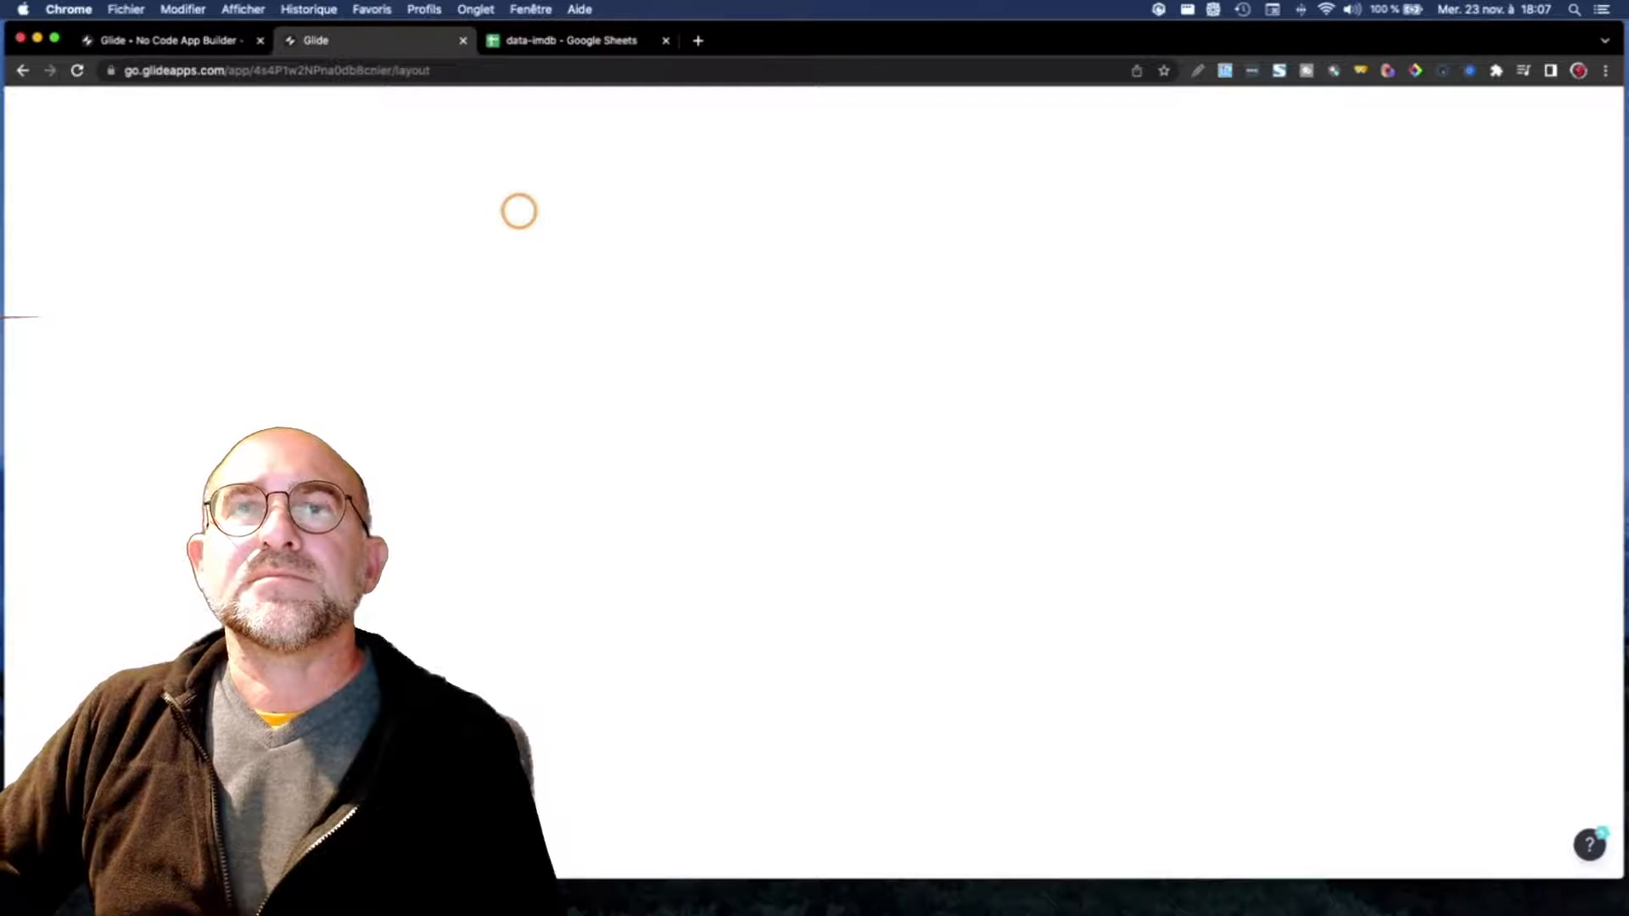
{"action": "left_click", "coordinate": [532, 612]}
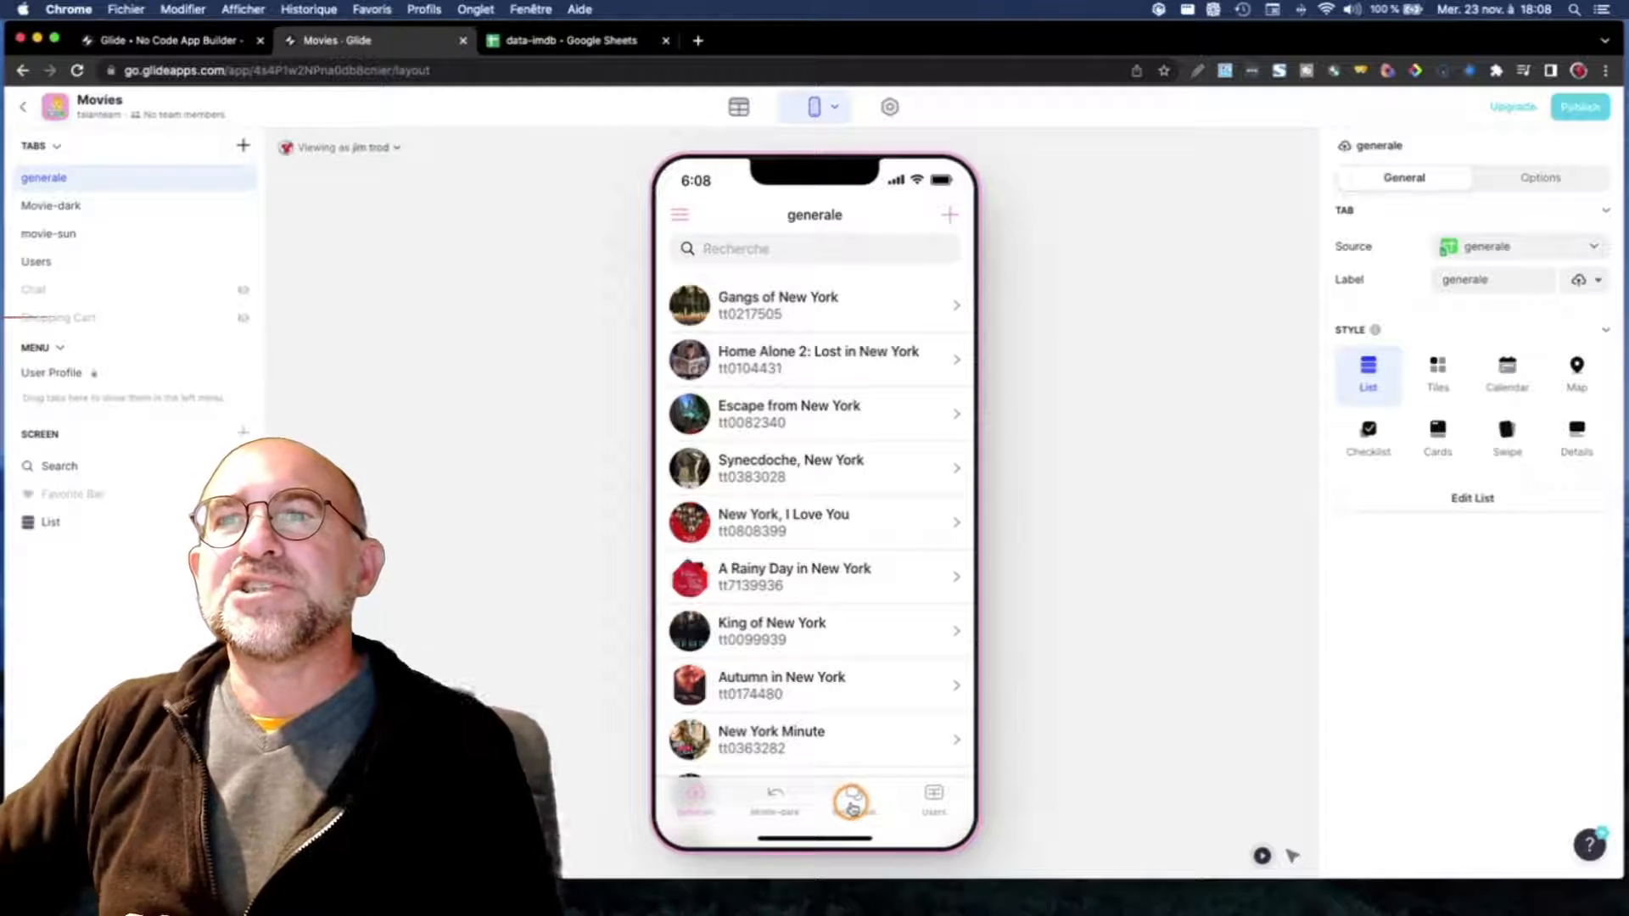
Step: Look at the data-imdb spreadsheet, return to the Movies app and check the source options of the generale tab
{"action": "left_click", "coordinate": [557, 34]}
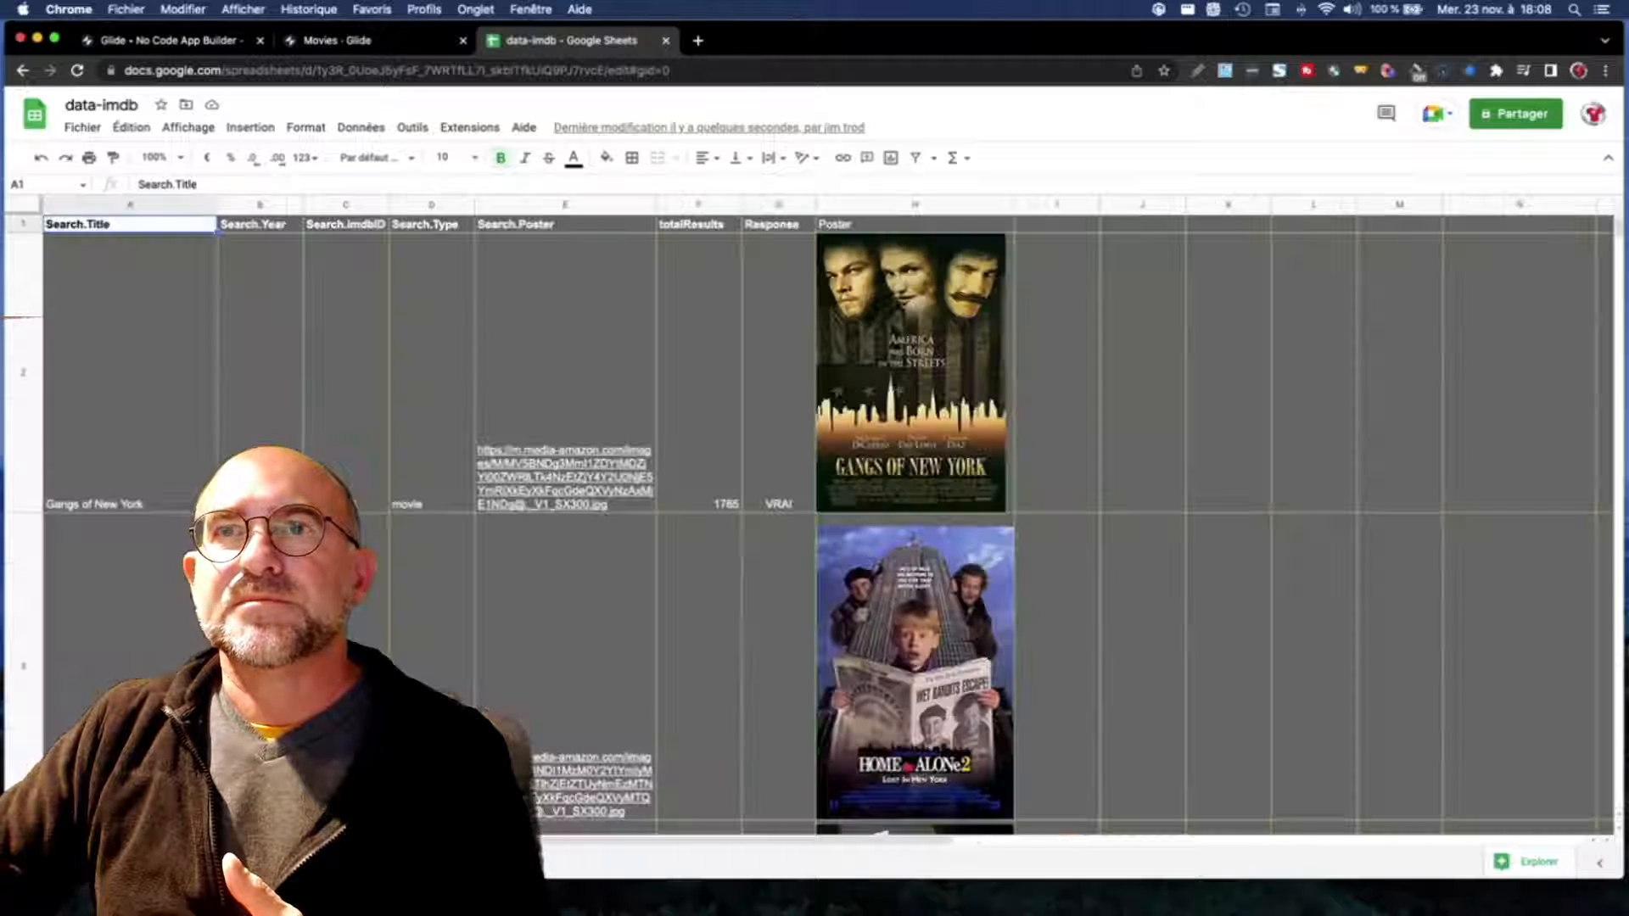
{"action": "left_click", "coordinate": [390, 42]}
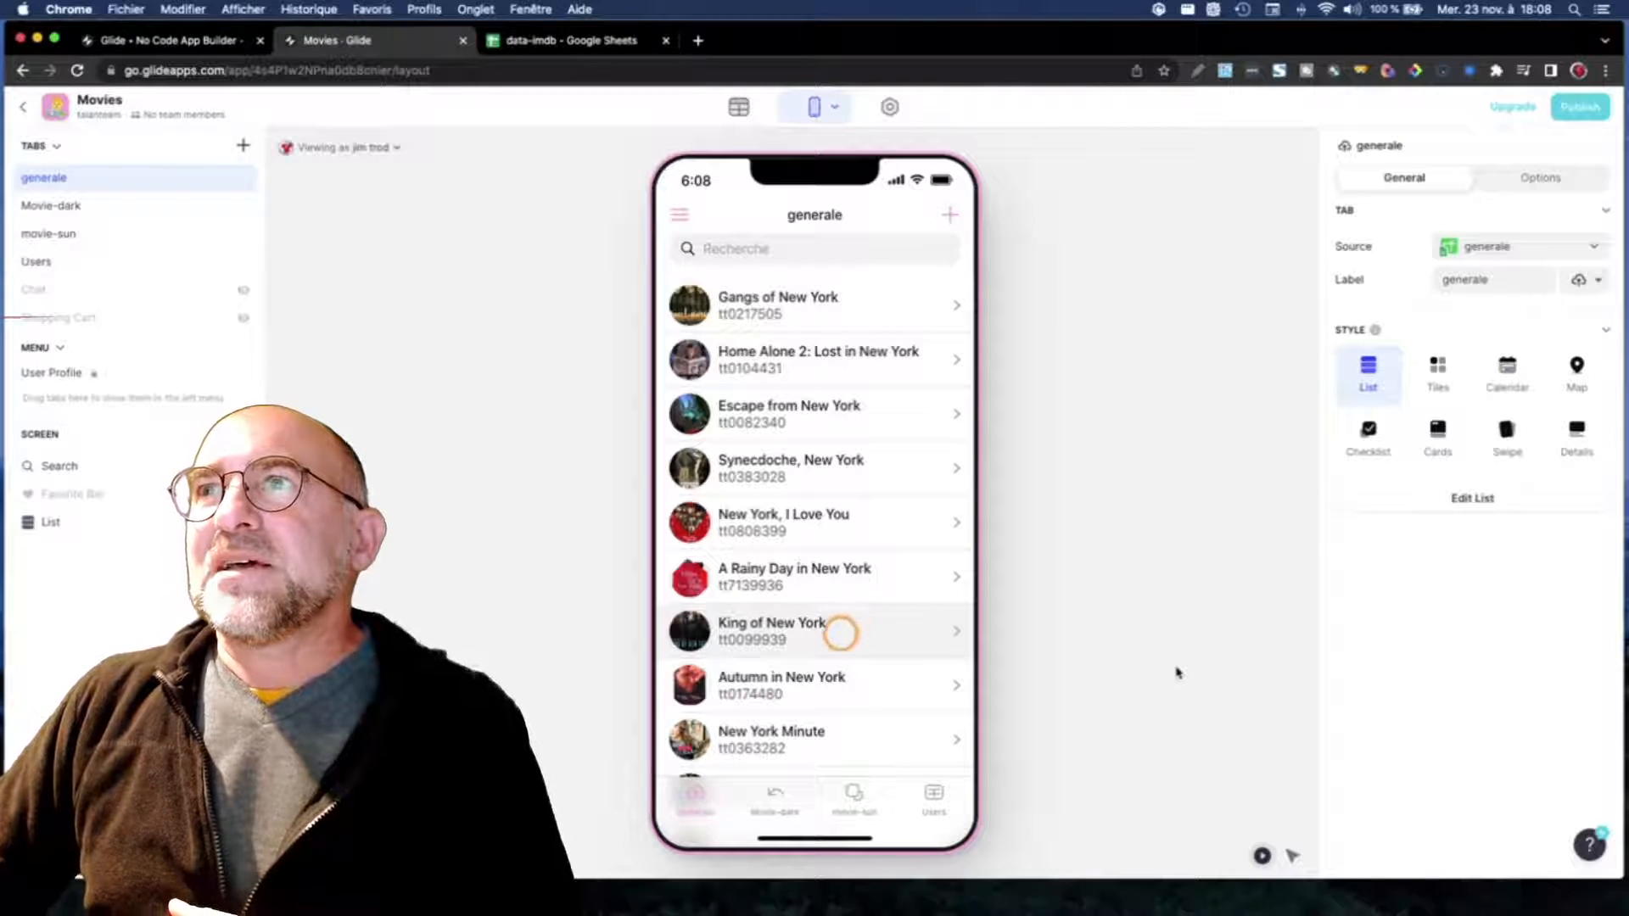
{"action": "left_click", "coordinate": [1591, 247]}
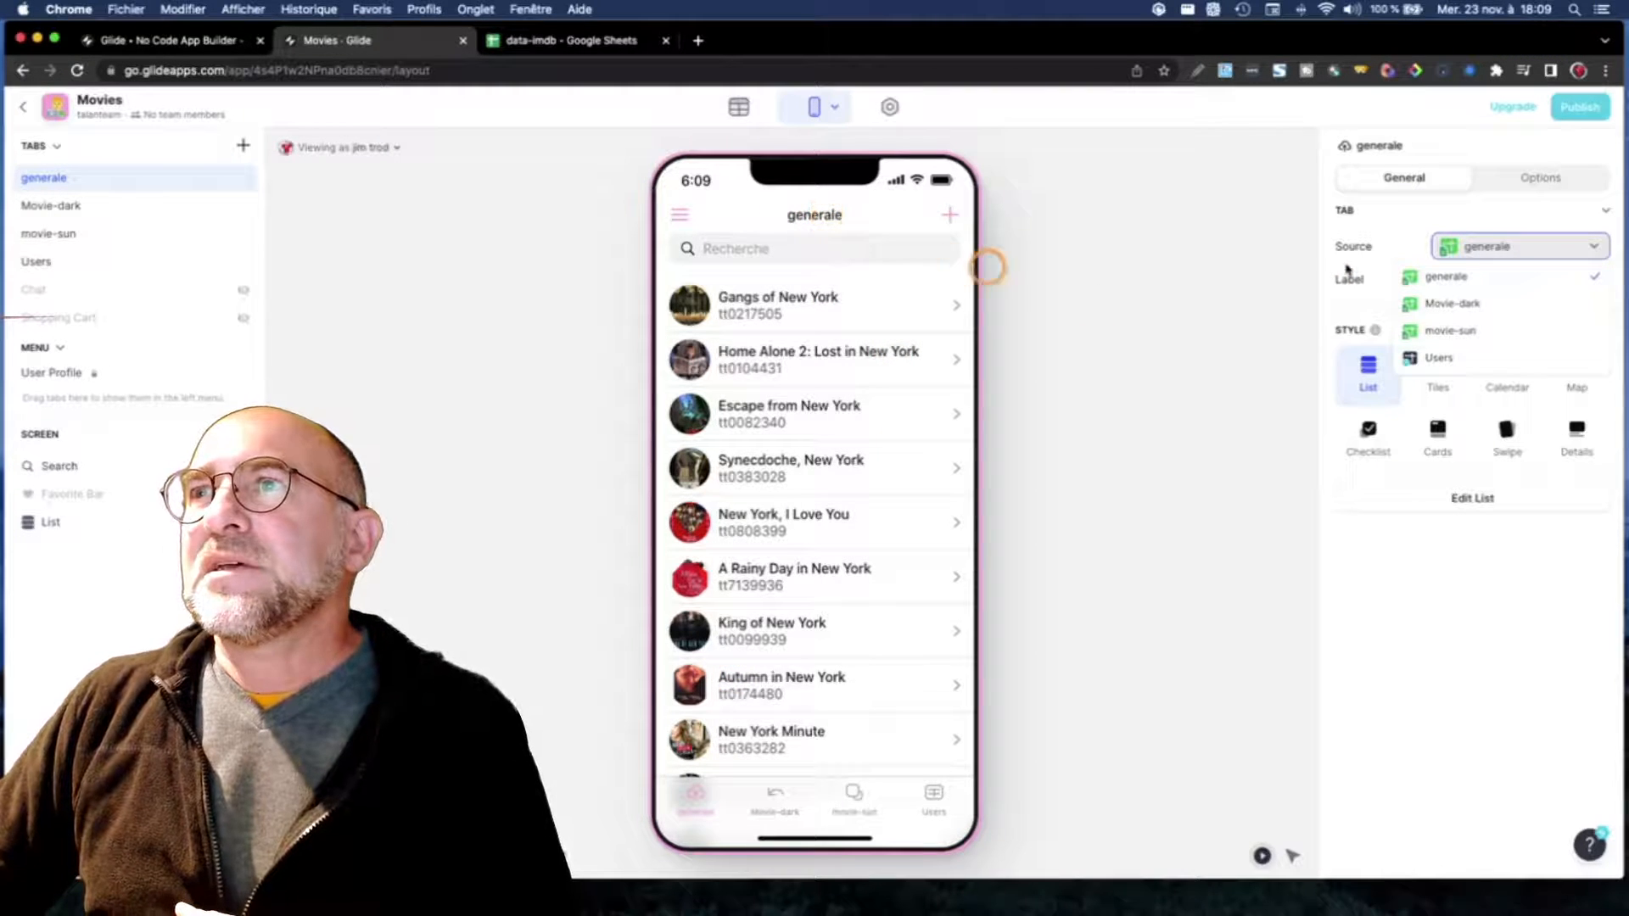
{"action": "left_click", "coordinate": [1367, 284]}
Step: Change the generale tab's label to Movie New York
{"action": "left_click", "coordinate": [1477, 278]}
{"action": "double_click", "coordinate": [1494, 281]}
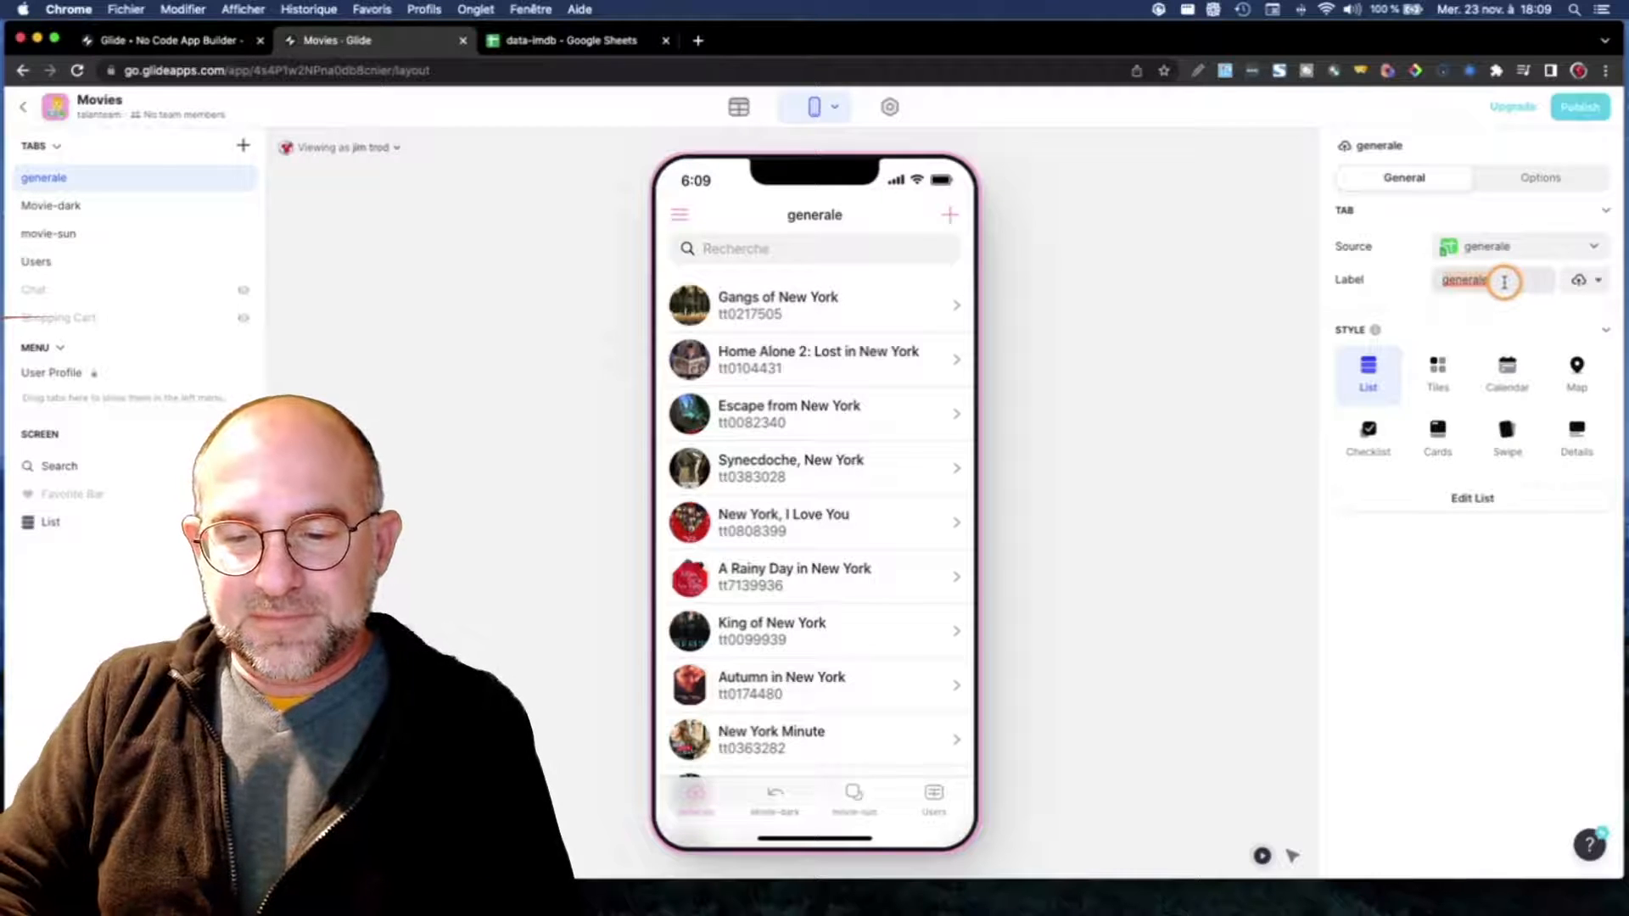
{"action": "type", "text": "Movie"}
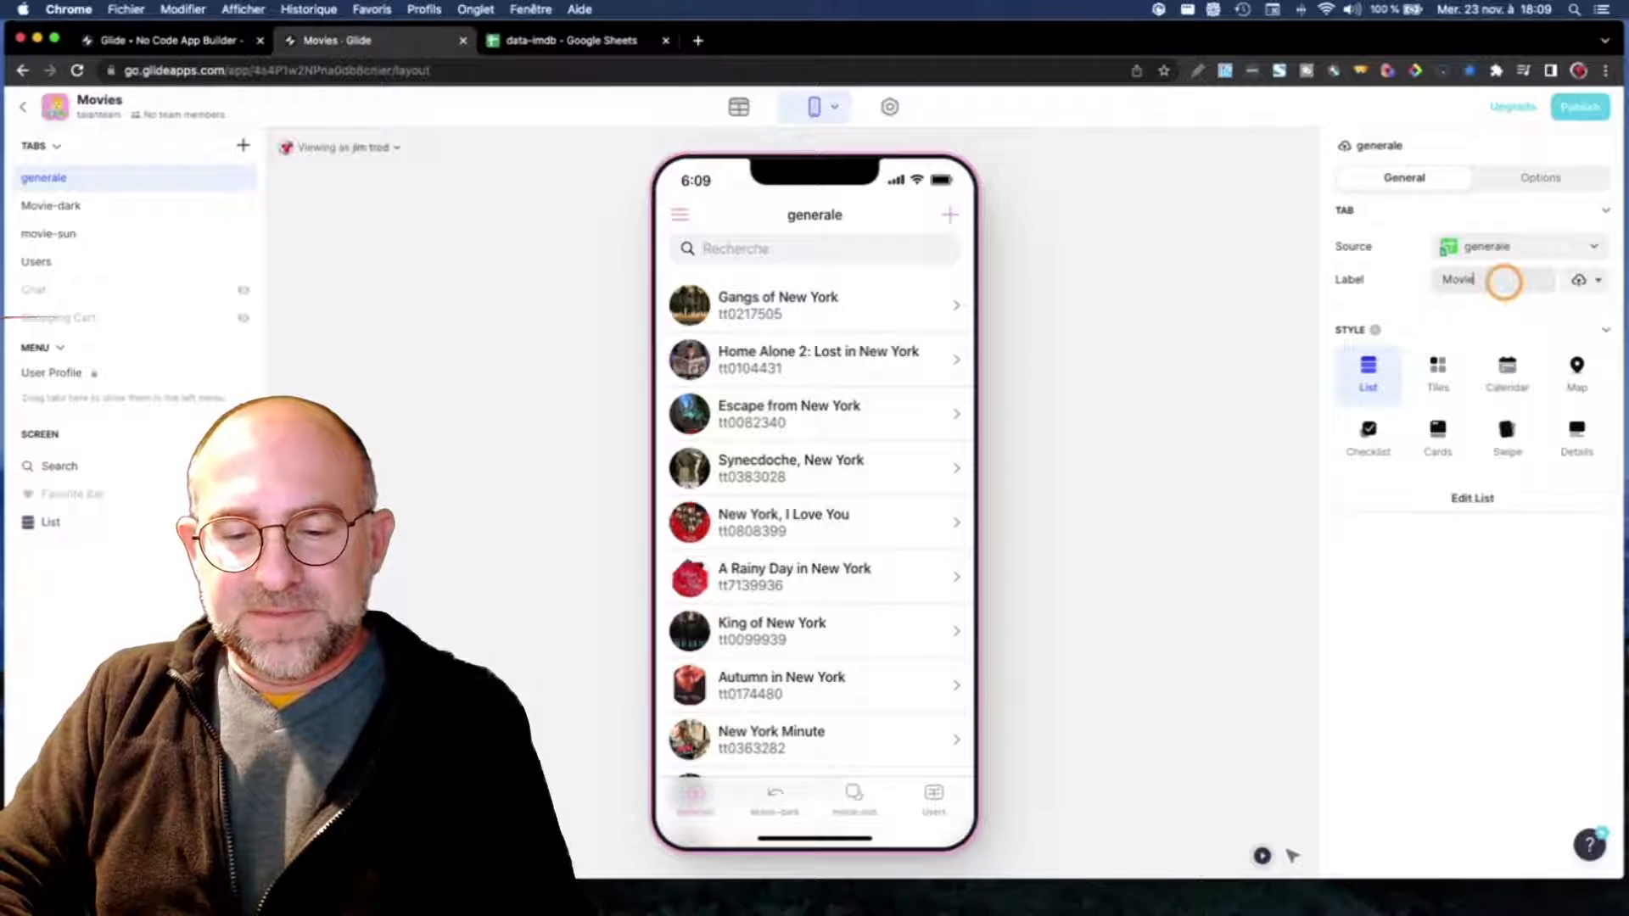
{"action": "type", "text": "New York"}
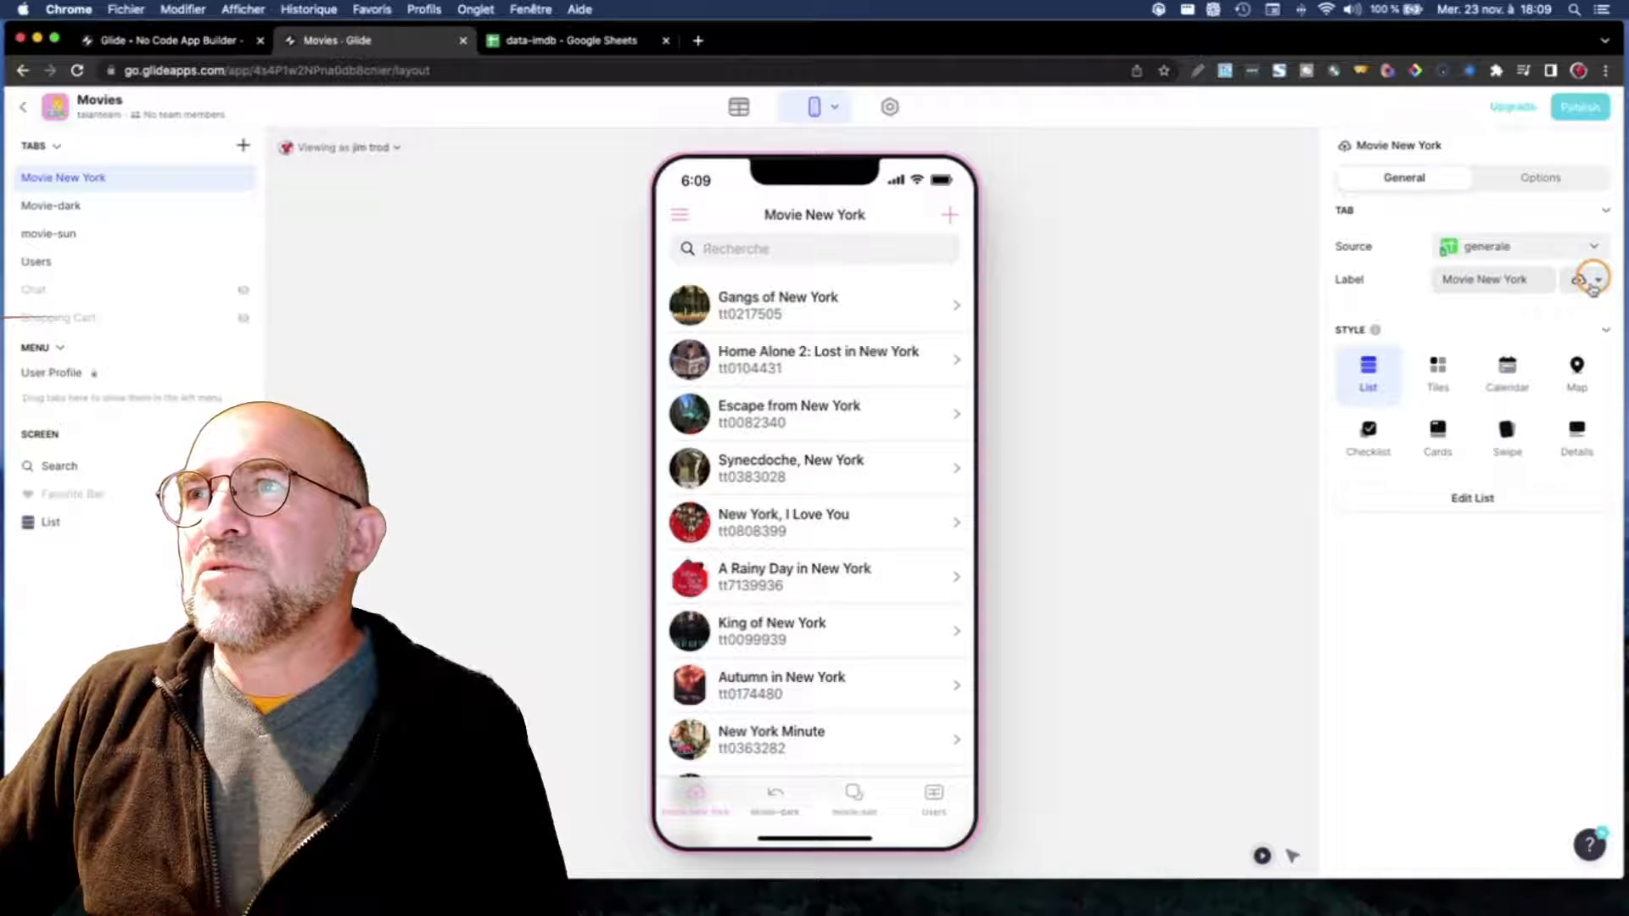
Step: Set the Movie New York tab's icon to the globe from the Essentials icons
{"action": "left_click", "coordinate": [1558, 325]}
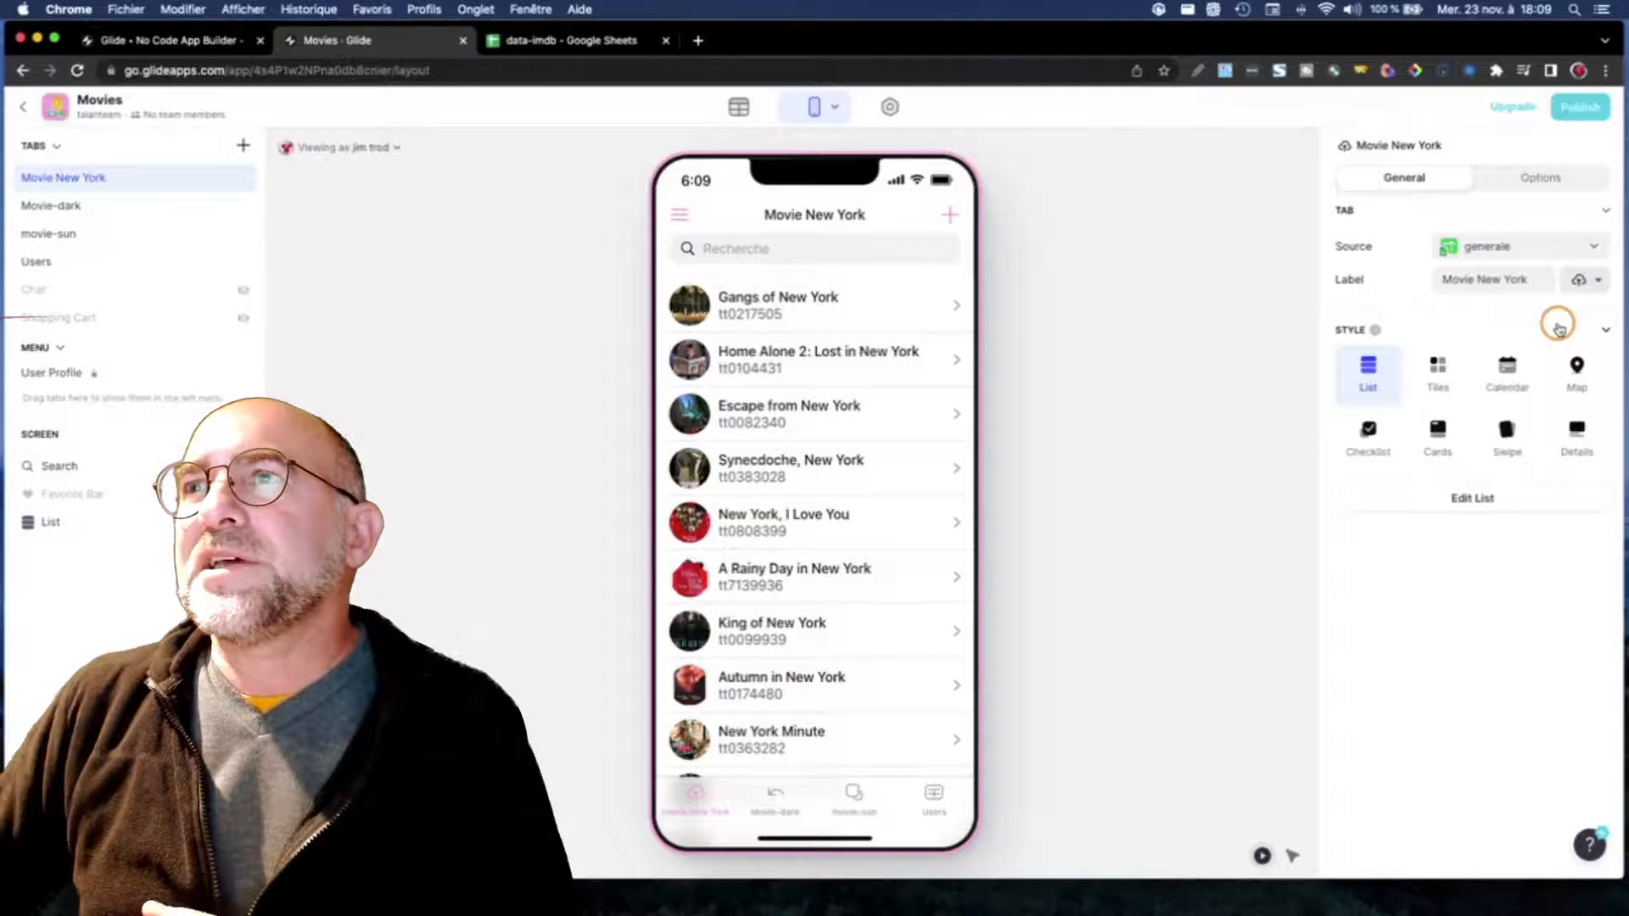
{"action": "left_click", "coordinate": [1594, 281]}
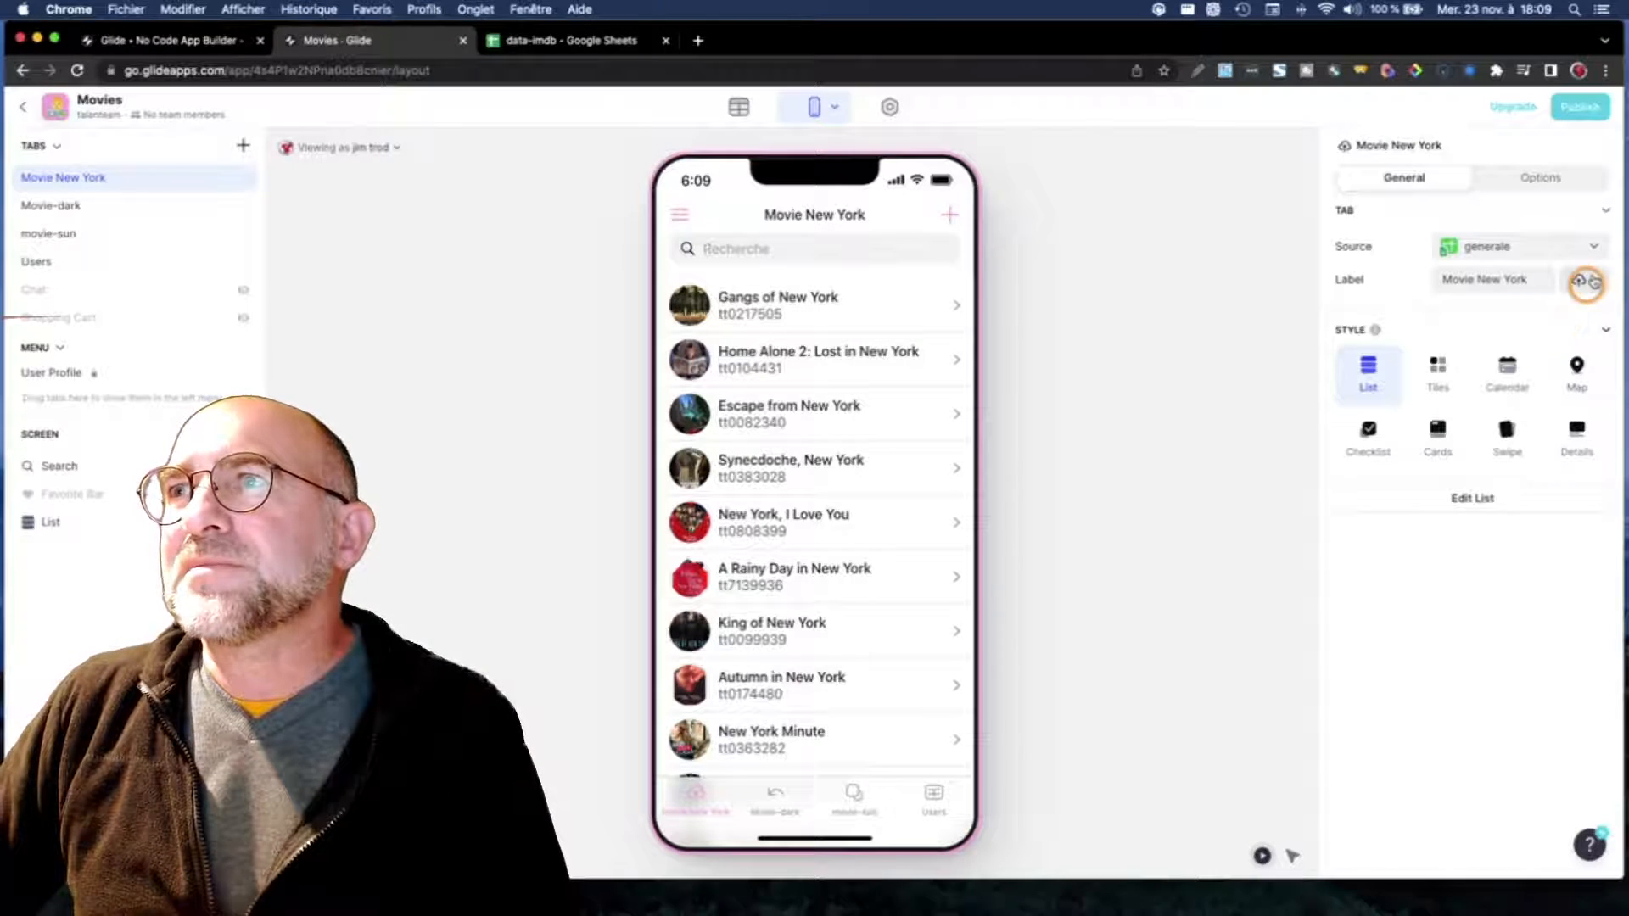
{"action": "left_click", "coordinate": [1595, 281]}
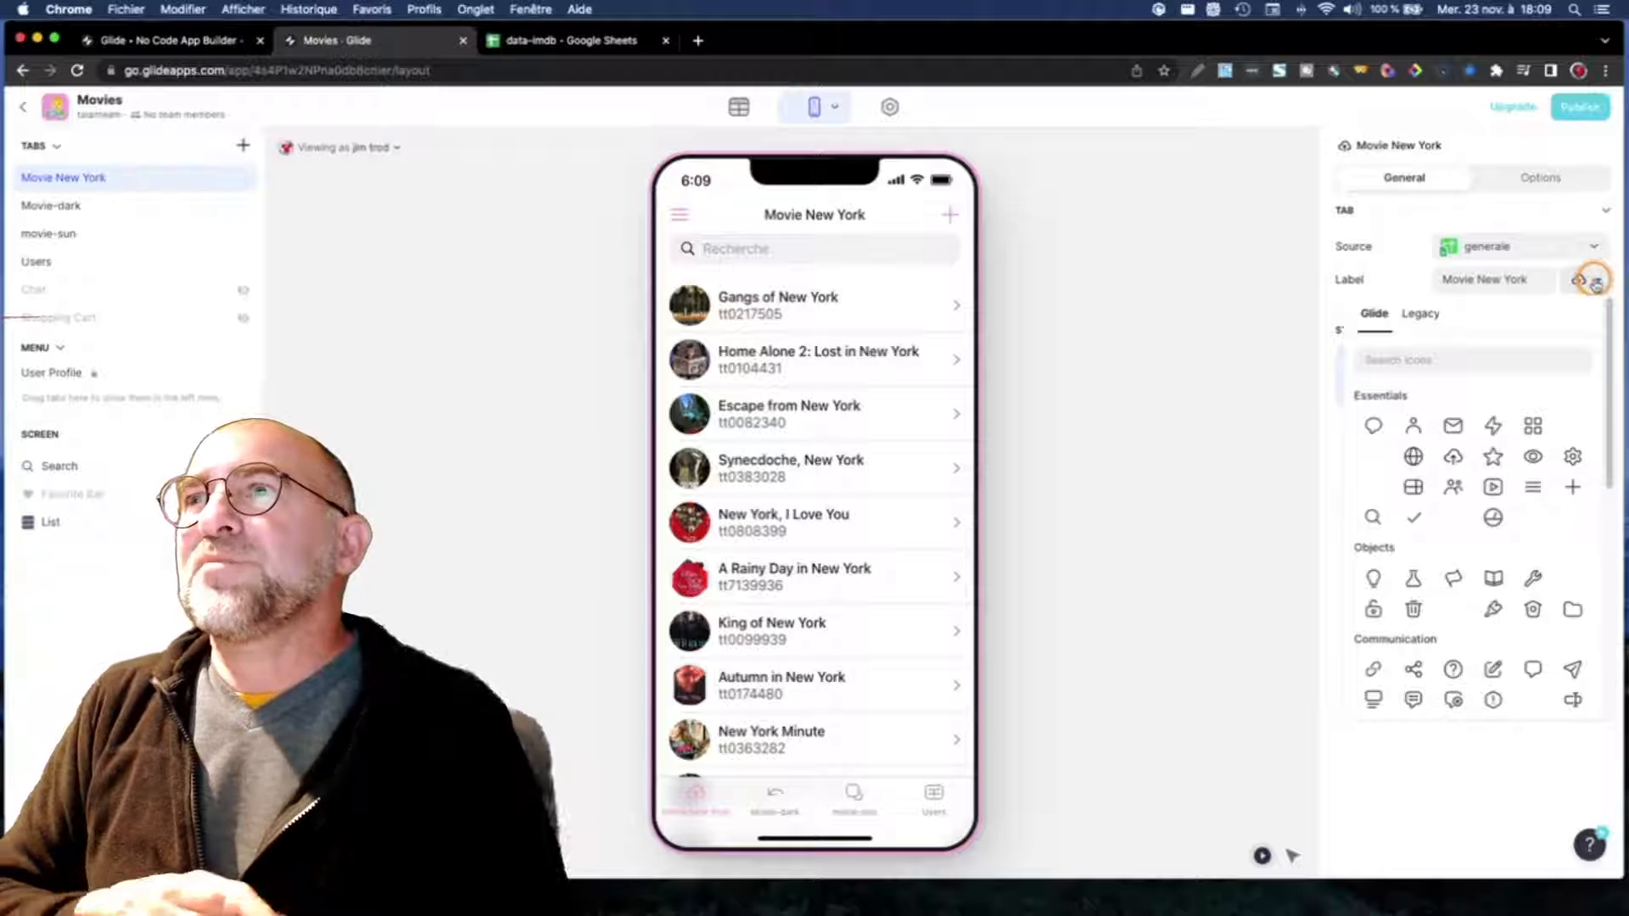
{"action": "left_click", "coordinate": [1456, 462]}
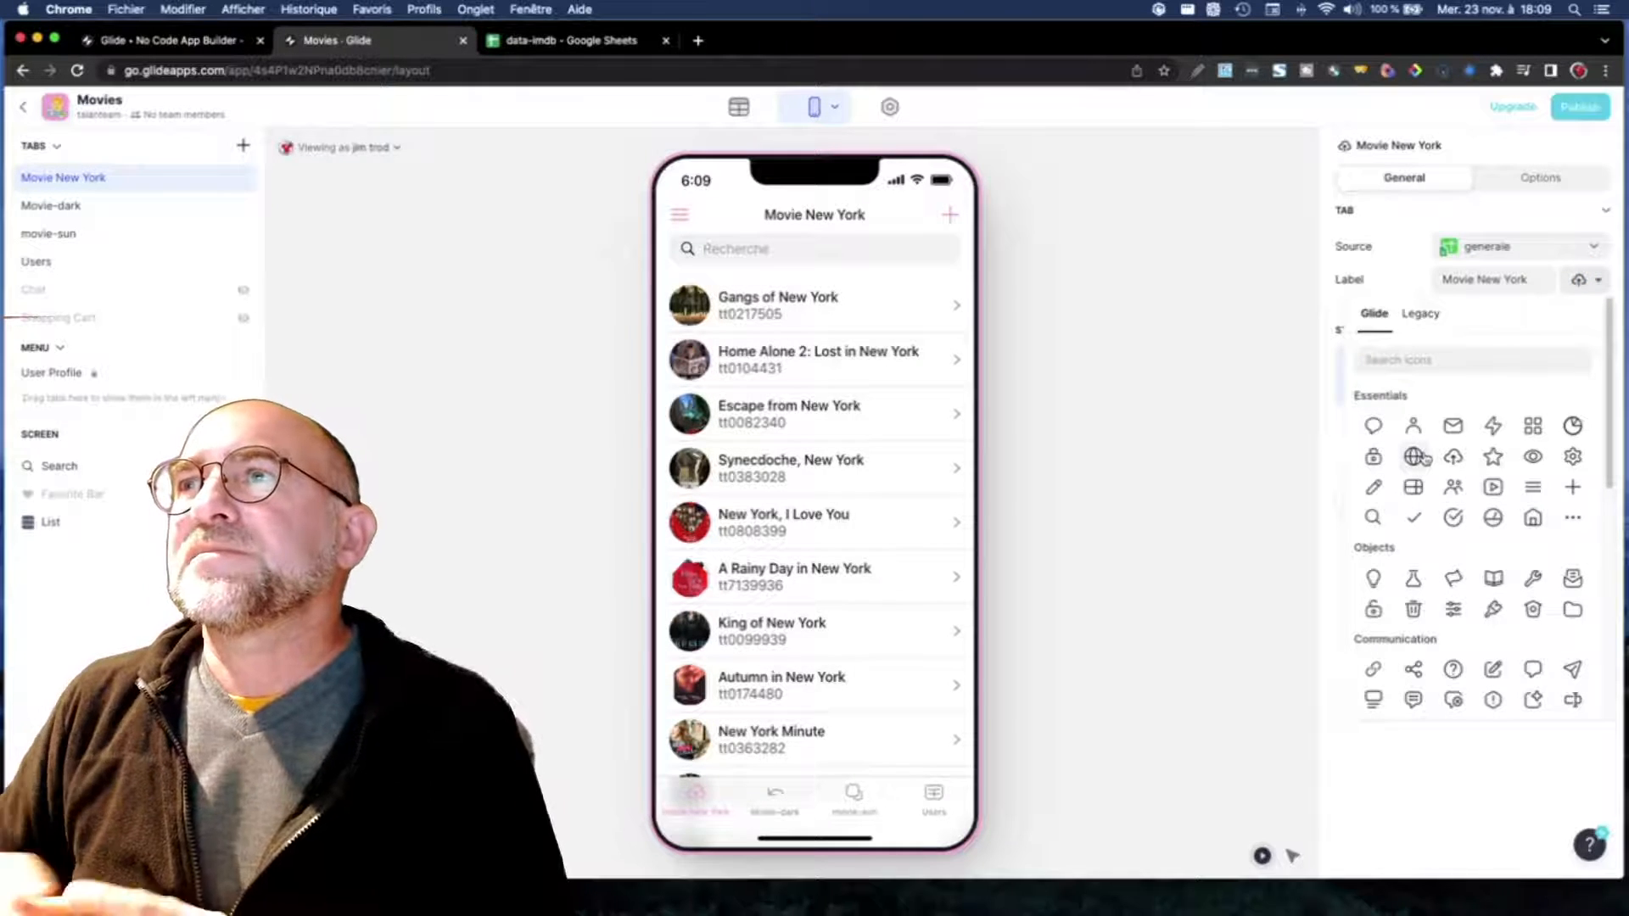
{"action": "left_click", "coordinate": [1425, 458]}
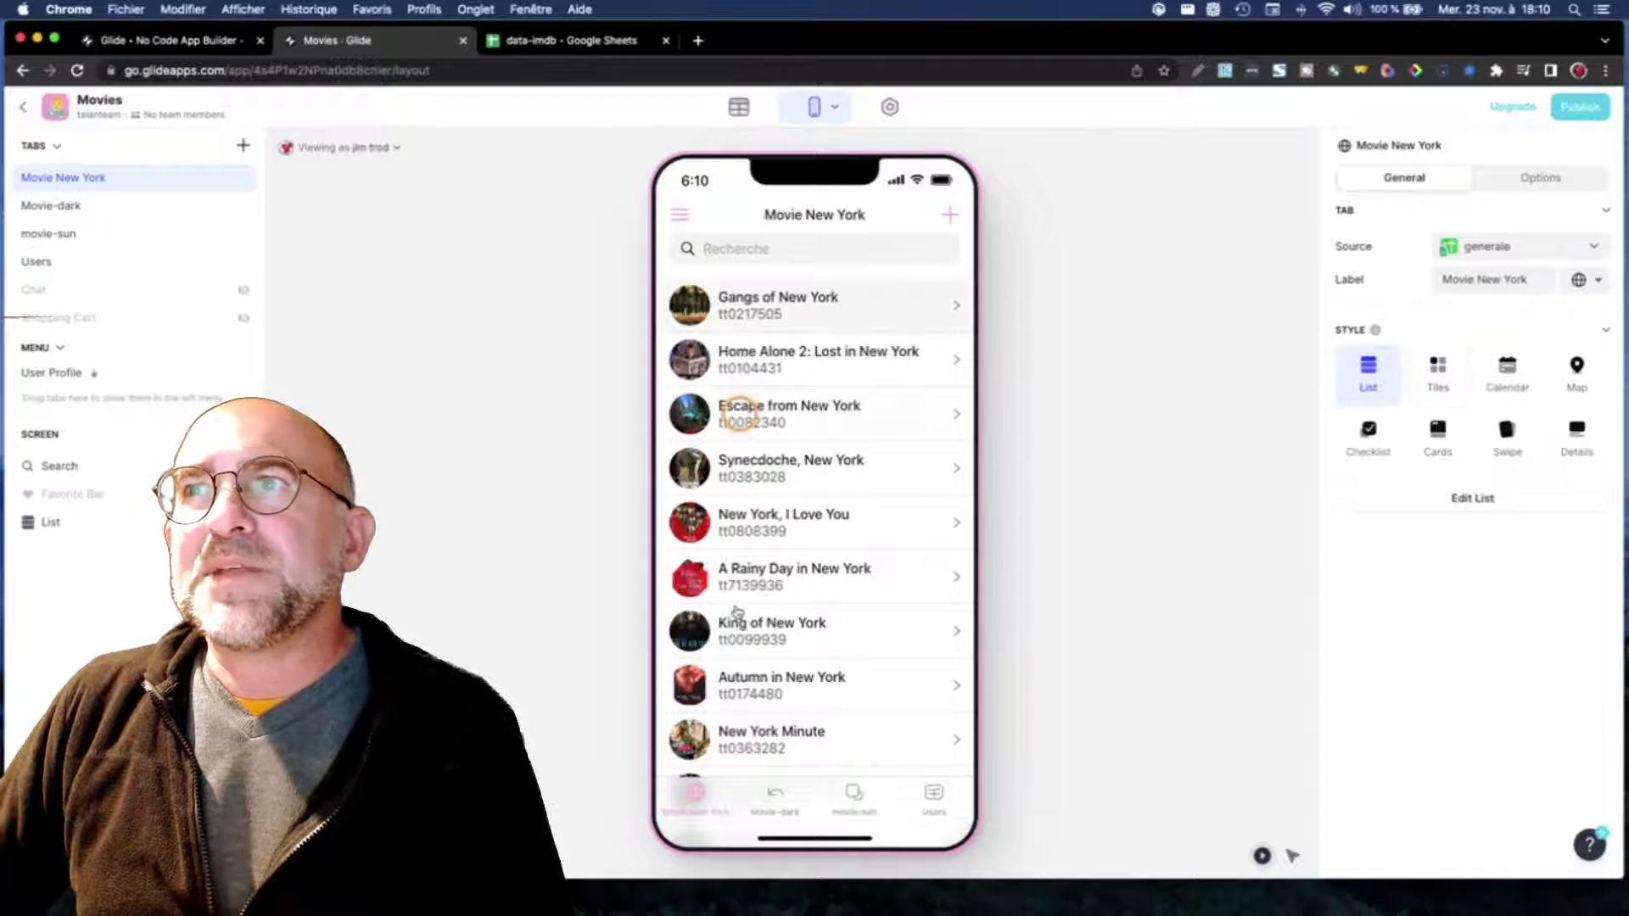
Step: View the Gangs of New York details in the app preview and go back to the movie list
{"action": "left_click", "coordinate": [951, 306]}
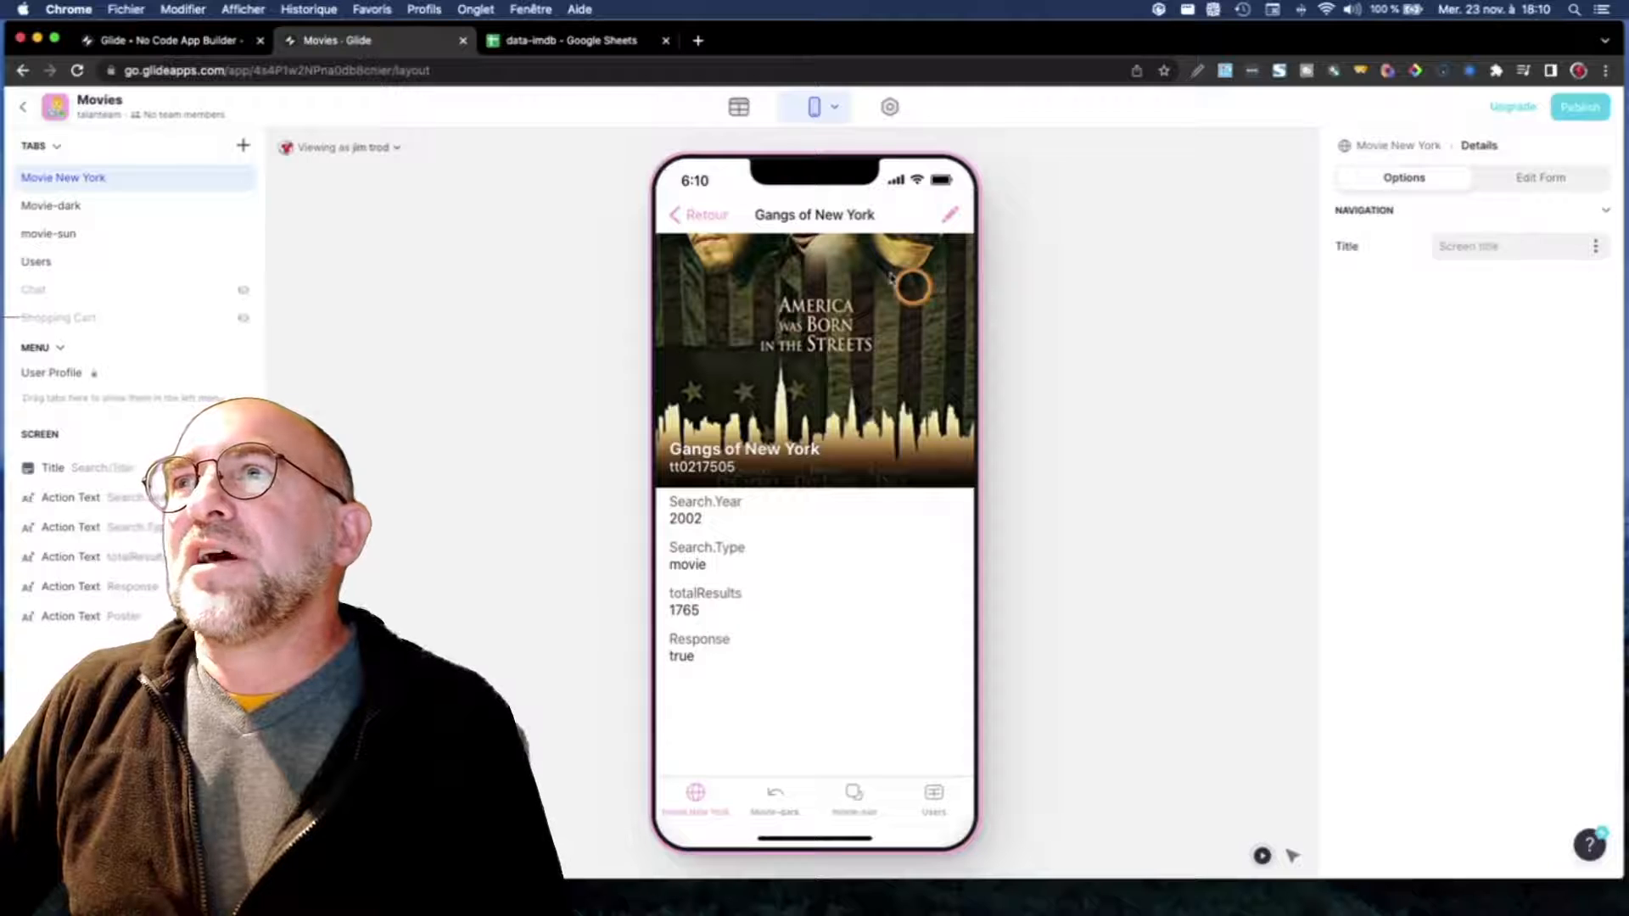
{"action": "left_click", "coordinate": [675, 214]}
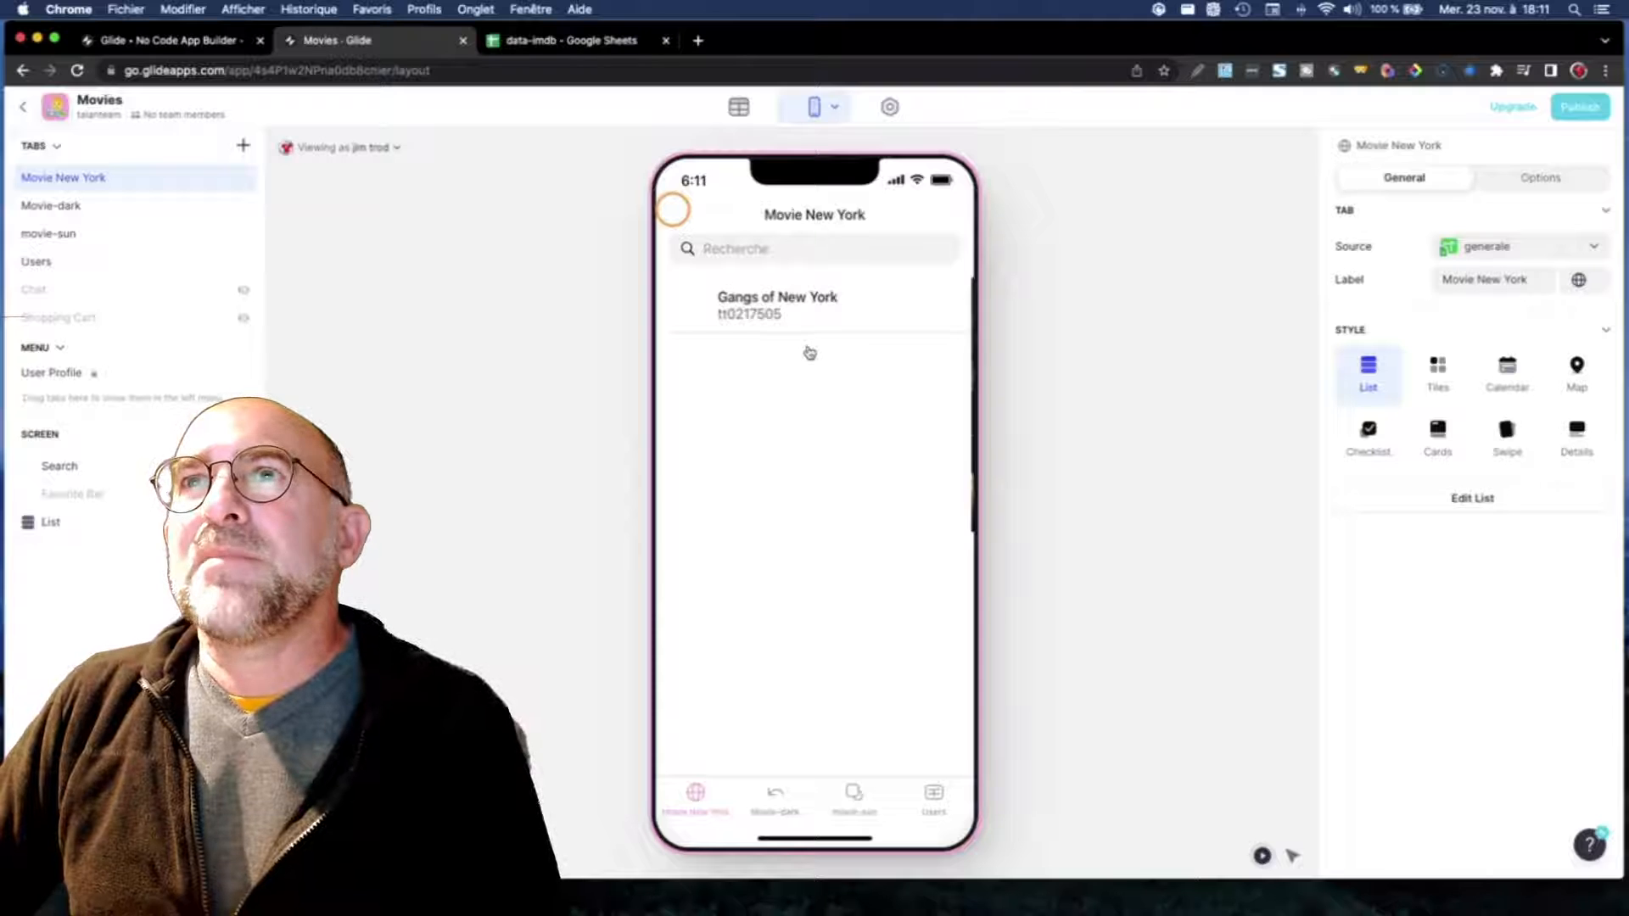
Step: Set the app's appearance theme to Dark in the settings and review the typography, tab label and accessibility options
{"action": "left_click", "coordinate": [885, 206]}
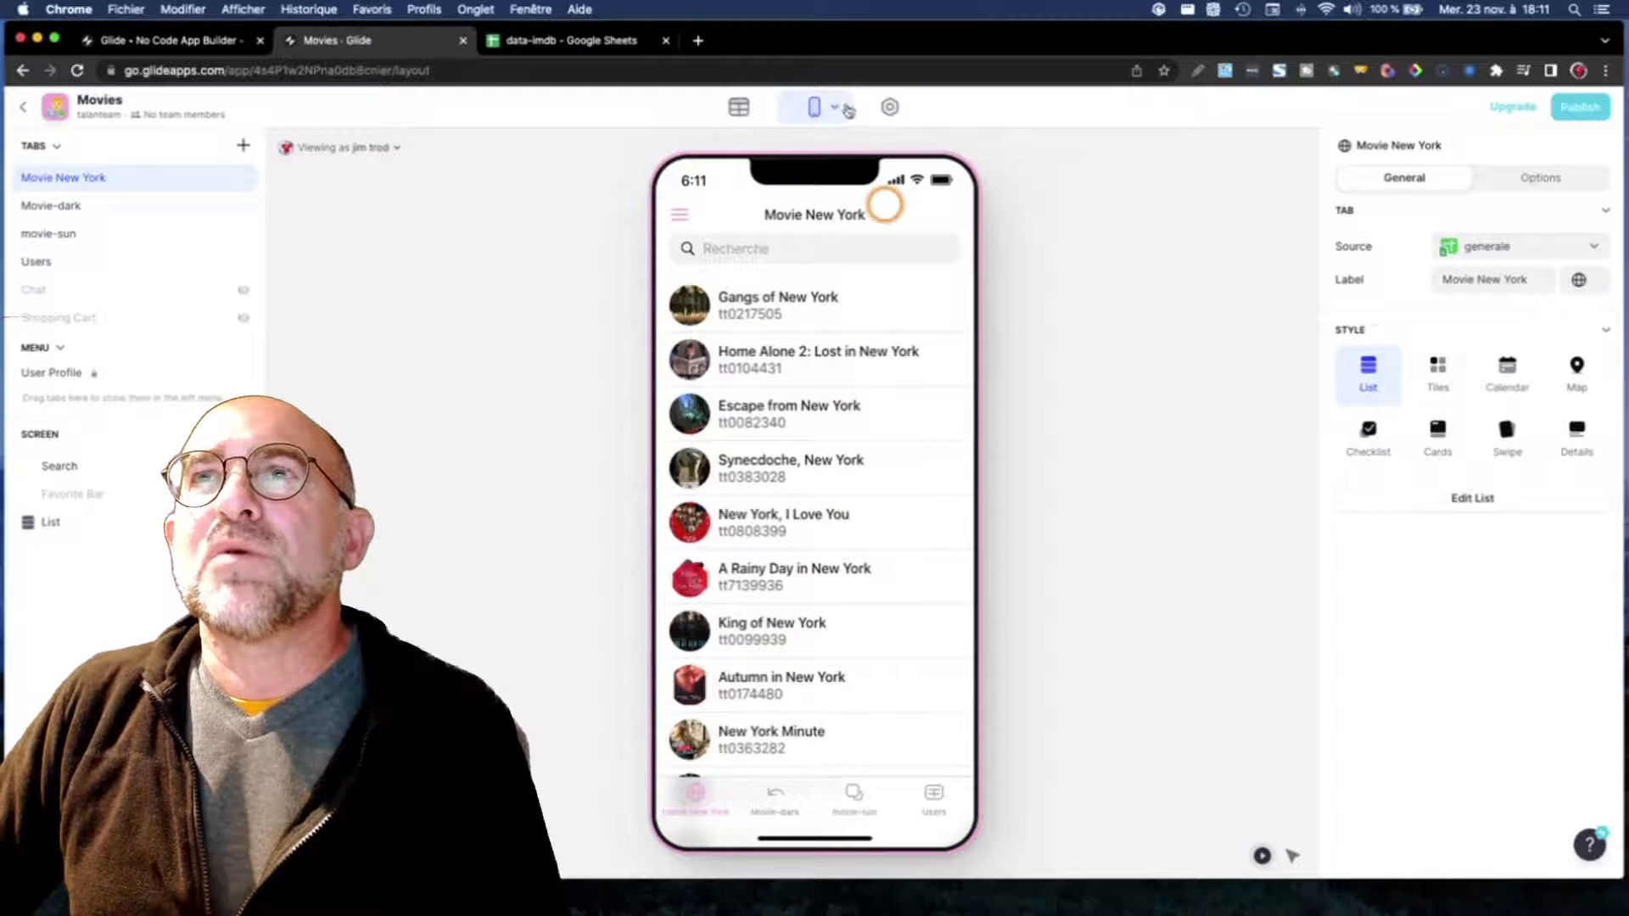
{"action": "left_click", "coordinate": [888, 106]}
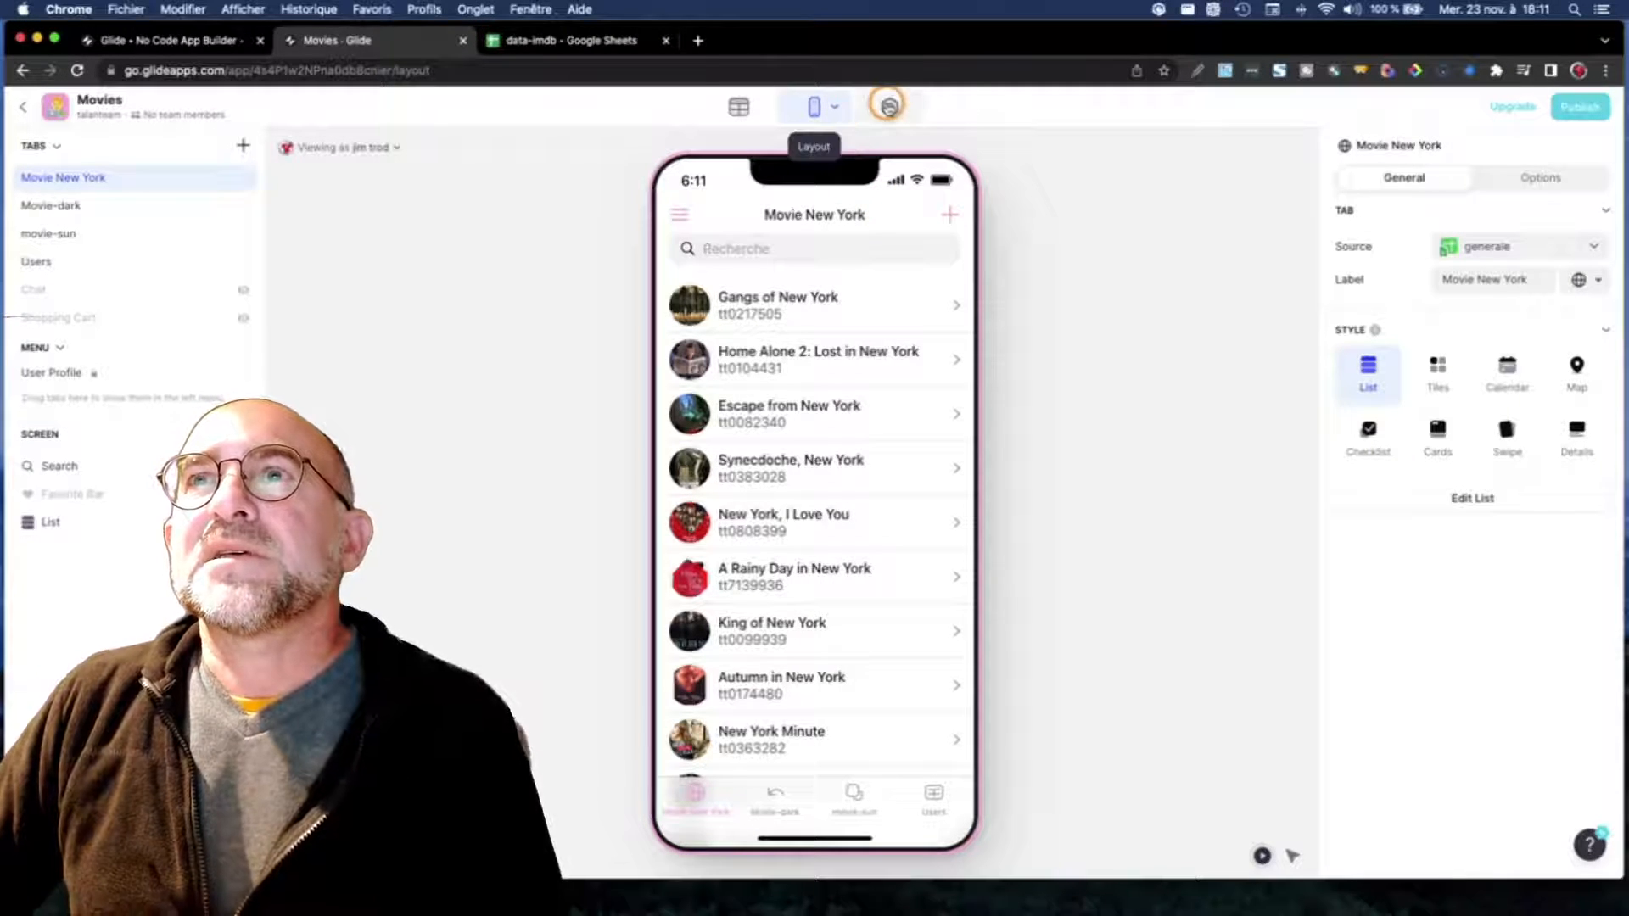
{"action": "left_click", "coordinate": [889, 107]}
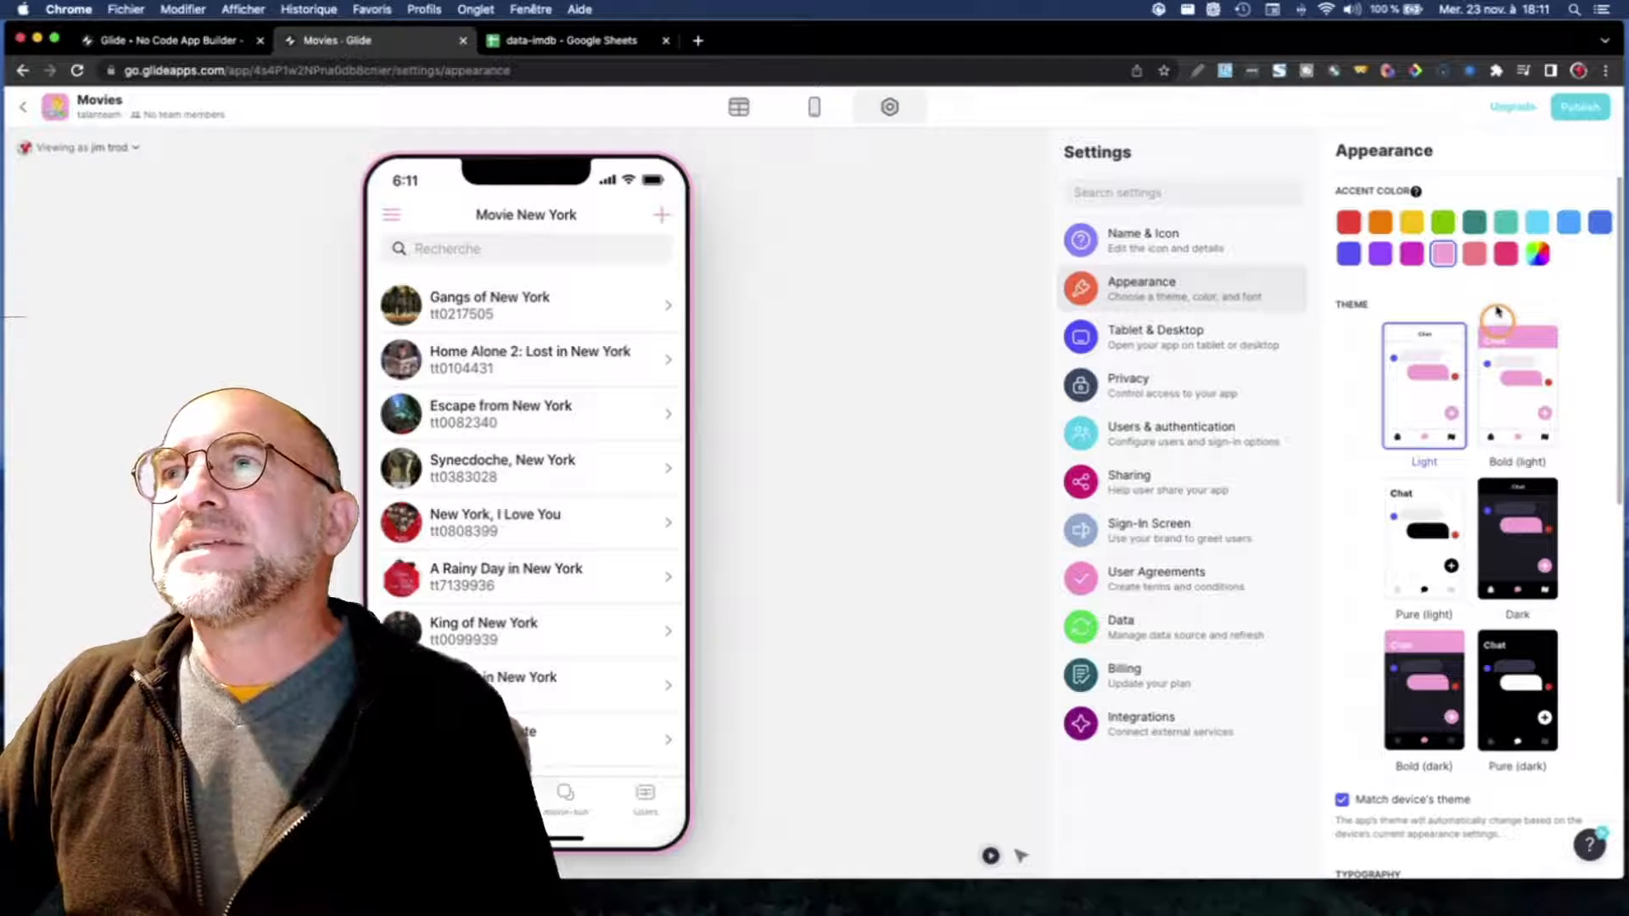
{"action": "left_click", "coordinate": [1511, 561]}
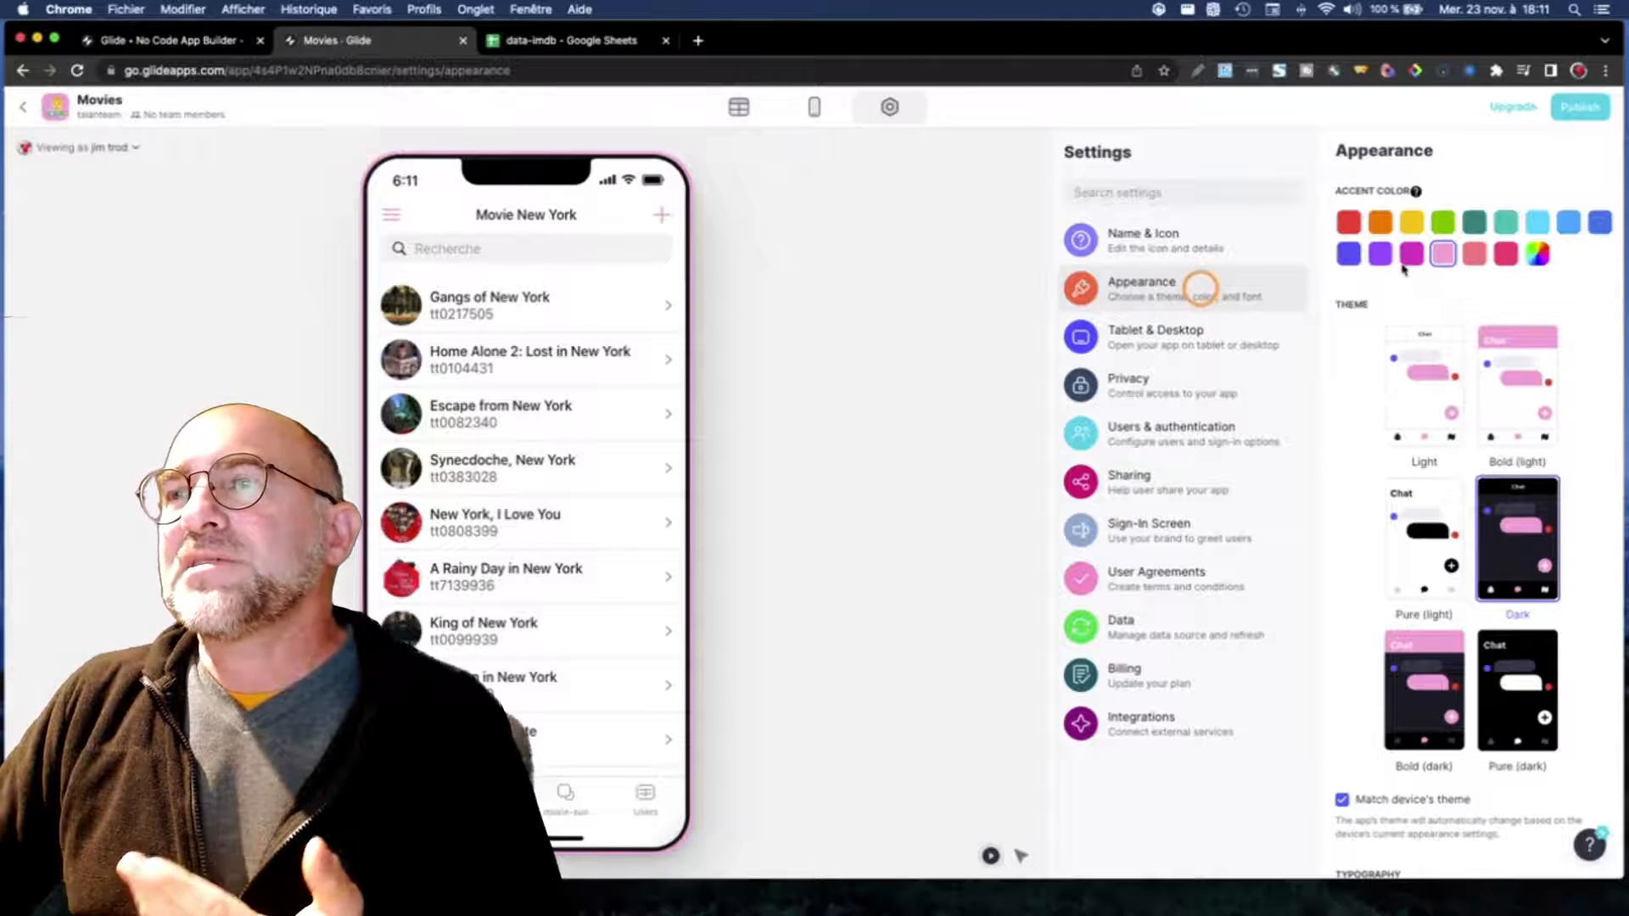
{"action": "scroll", "coordinate": [1421, 577], "scroll_direction": "down", "scroll_amount": 3}
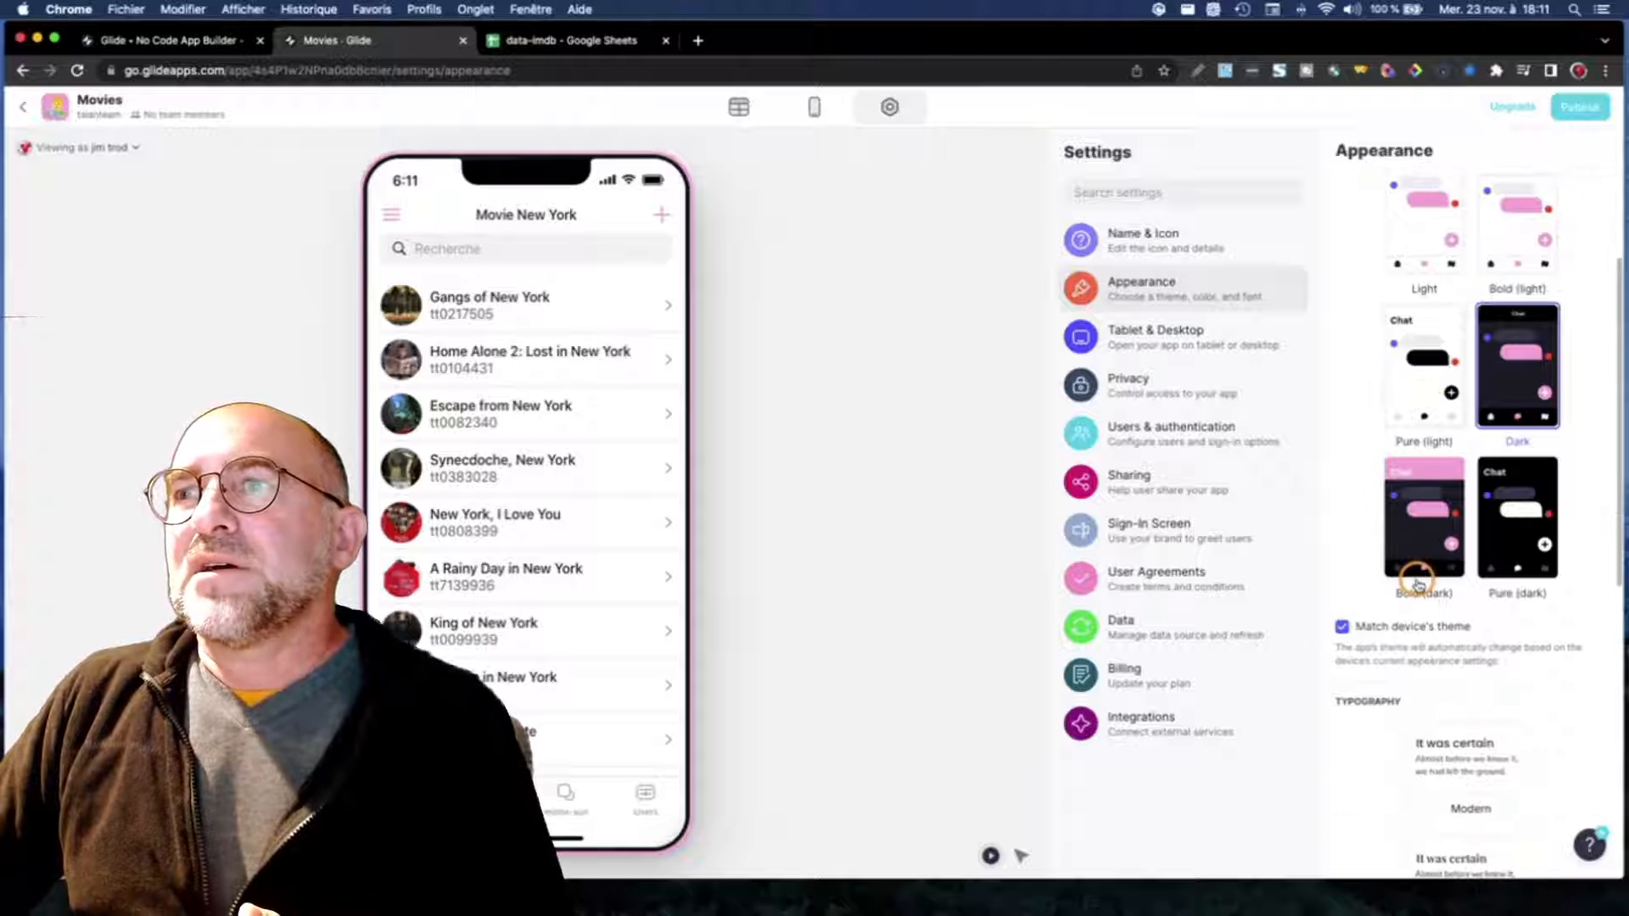
{"action": "scroll", "coordinate": [1417, 584], "scroll_direction": "down", "scroll_amount": 4}
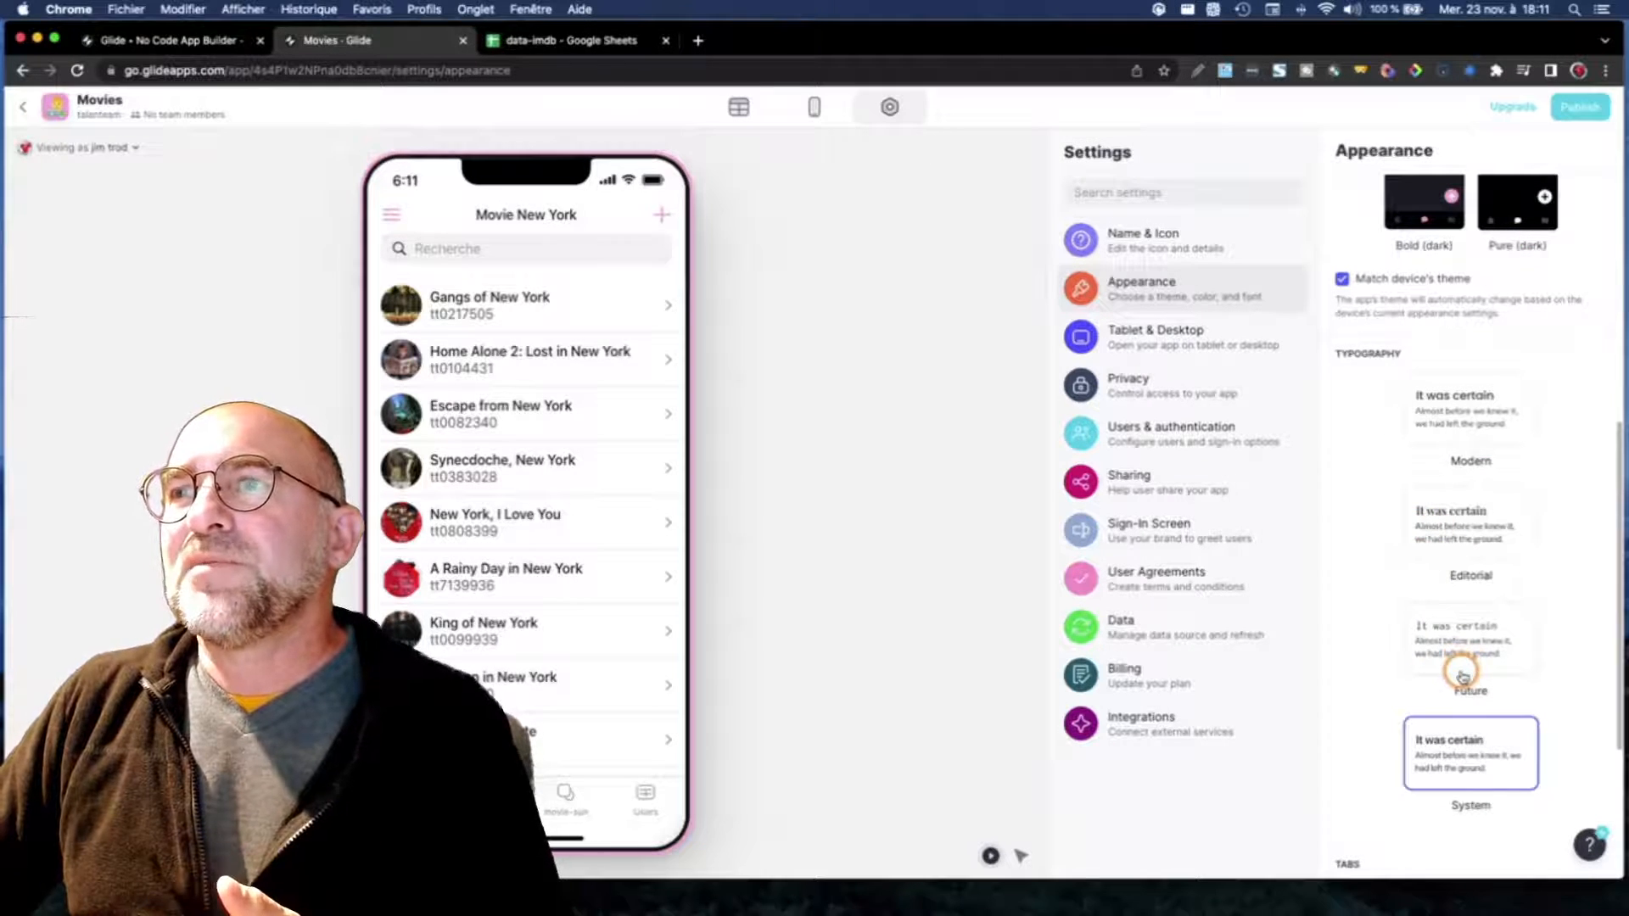
{"action": "scroll", "coordinate": [1462, 676], "scroll_direction": "down", "scroll_amount": 3}
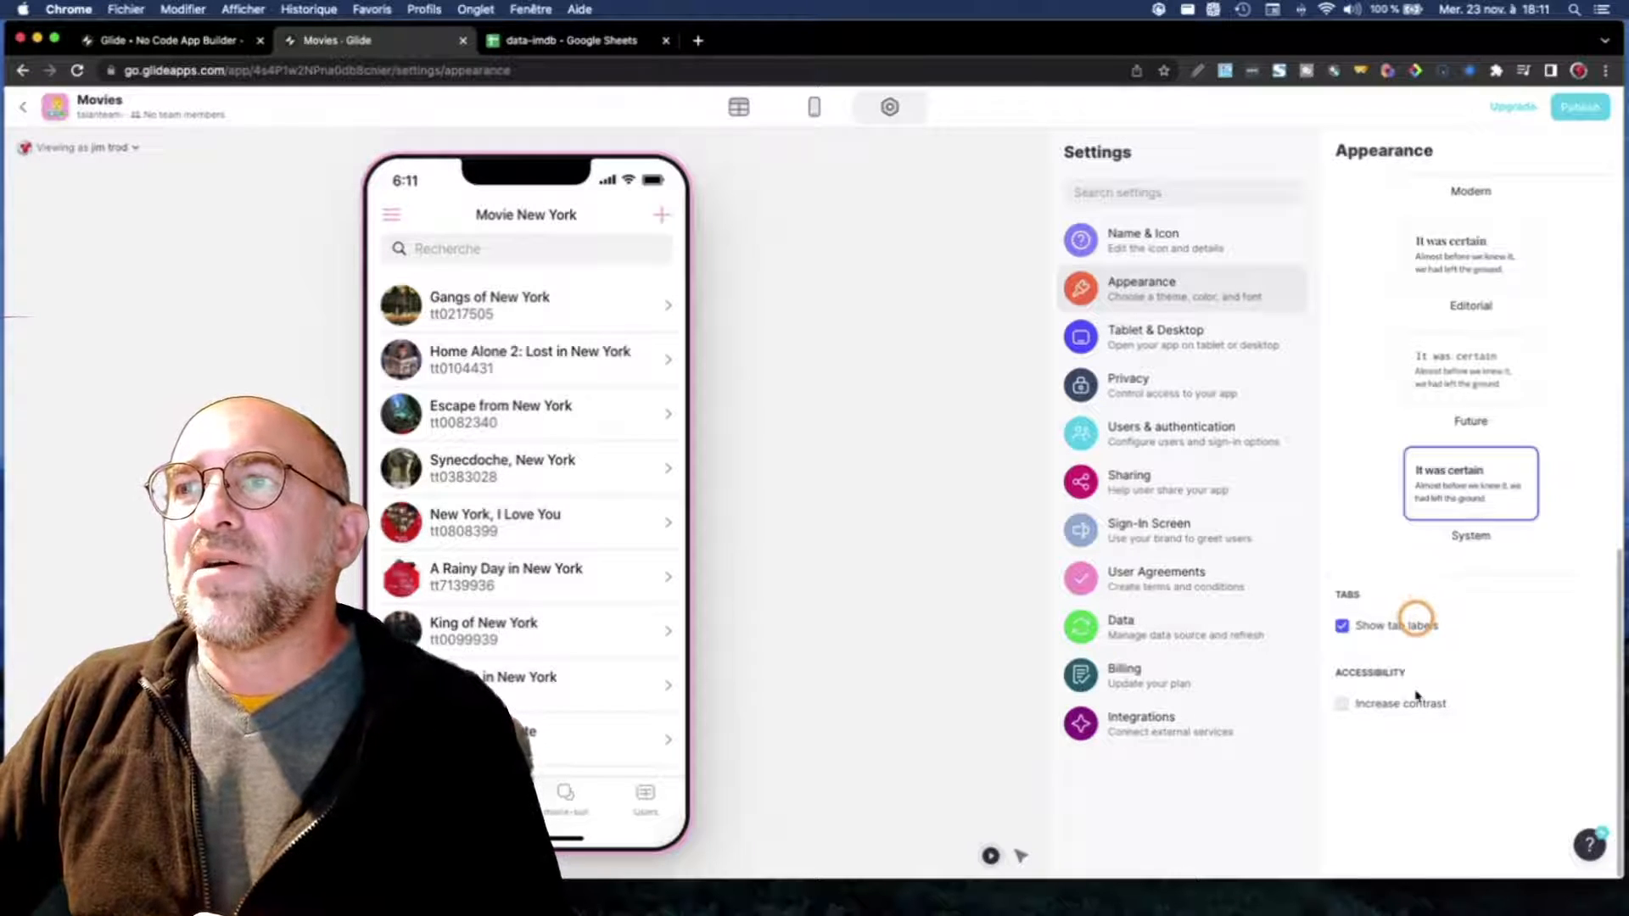
{"action": "scroll", "coordinate": [1422, 633], "scroll_direction": "up", "scroll_amount": 1}
{"action": "scroll", "coordinate": [1421, 633], "scroll_direction": "up", "scroll_amount": 8}
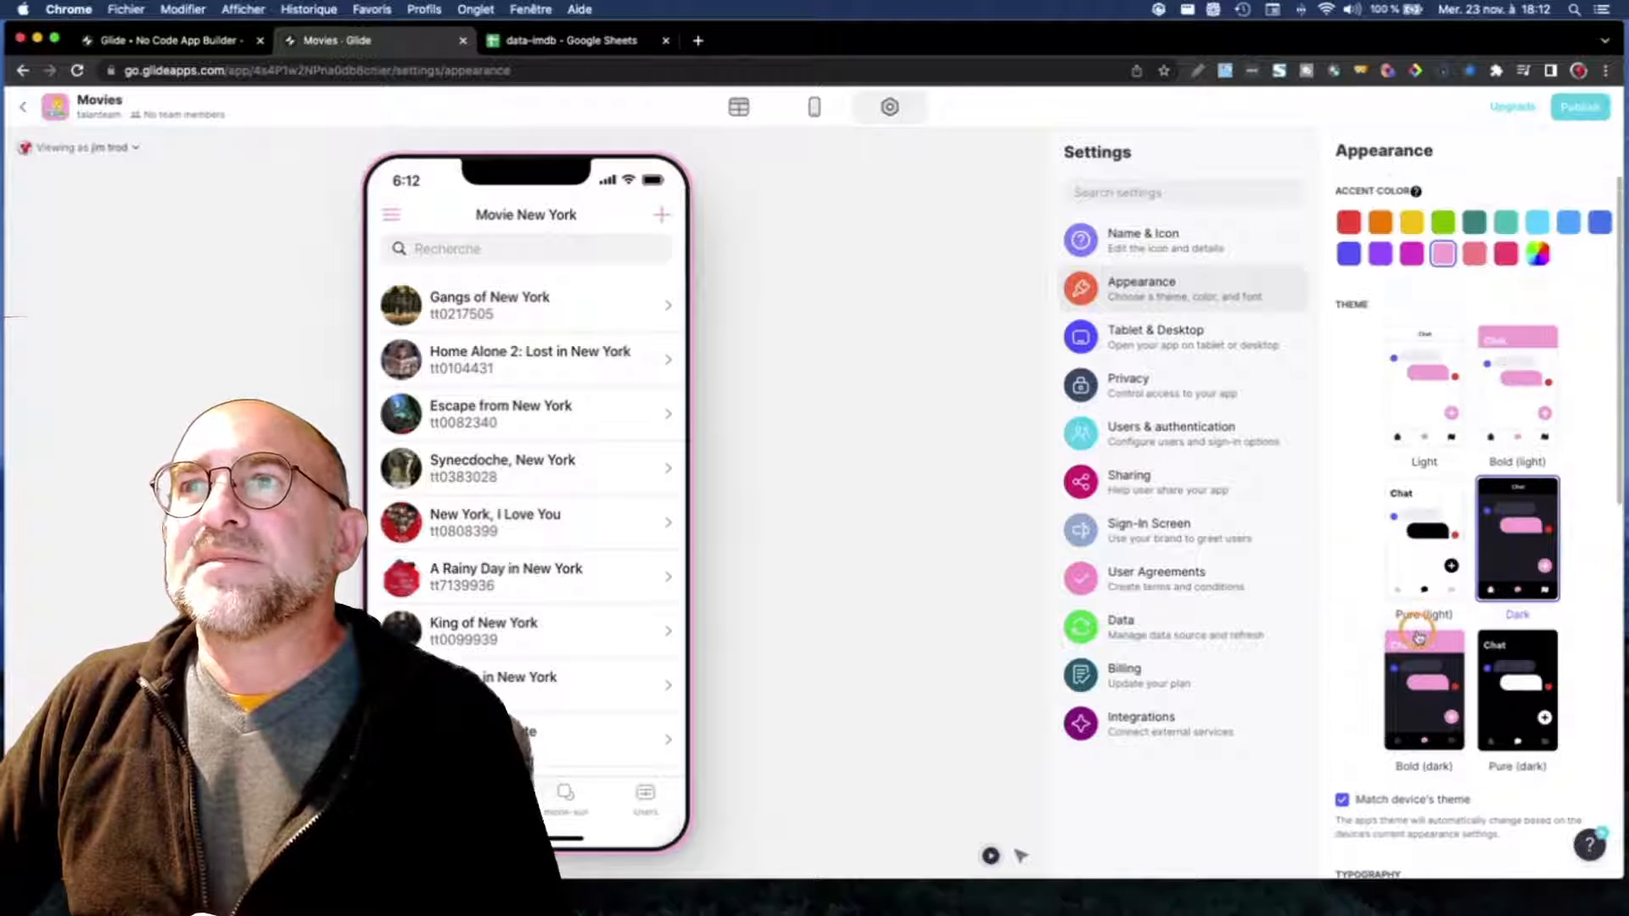
Step: Change the app's icon to the Film Frames emoji from the Objects category
{"action": "left_click", "coordinate": [1179, 251]}
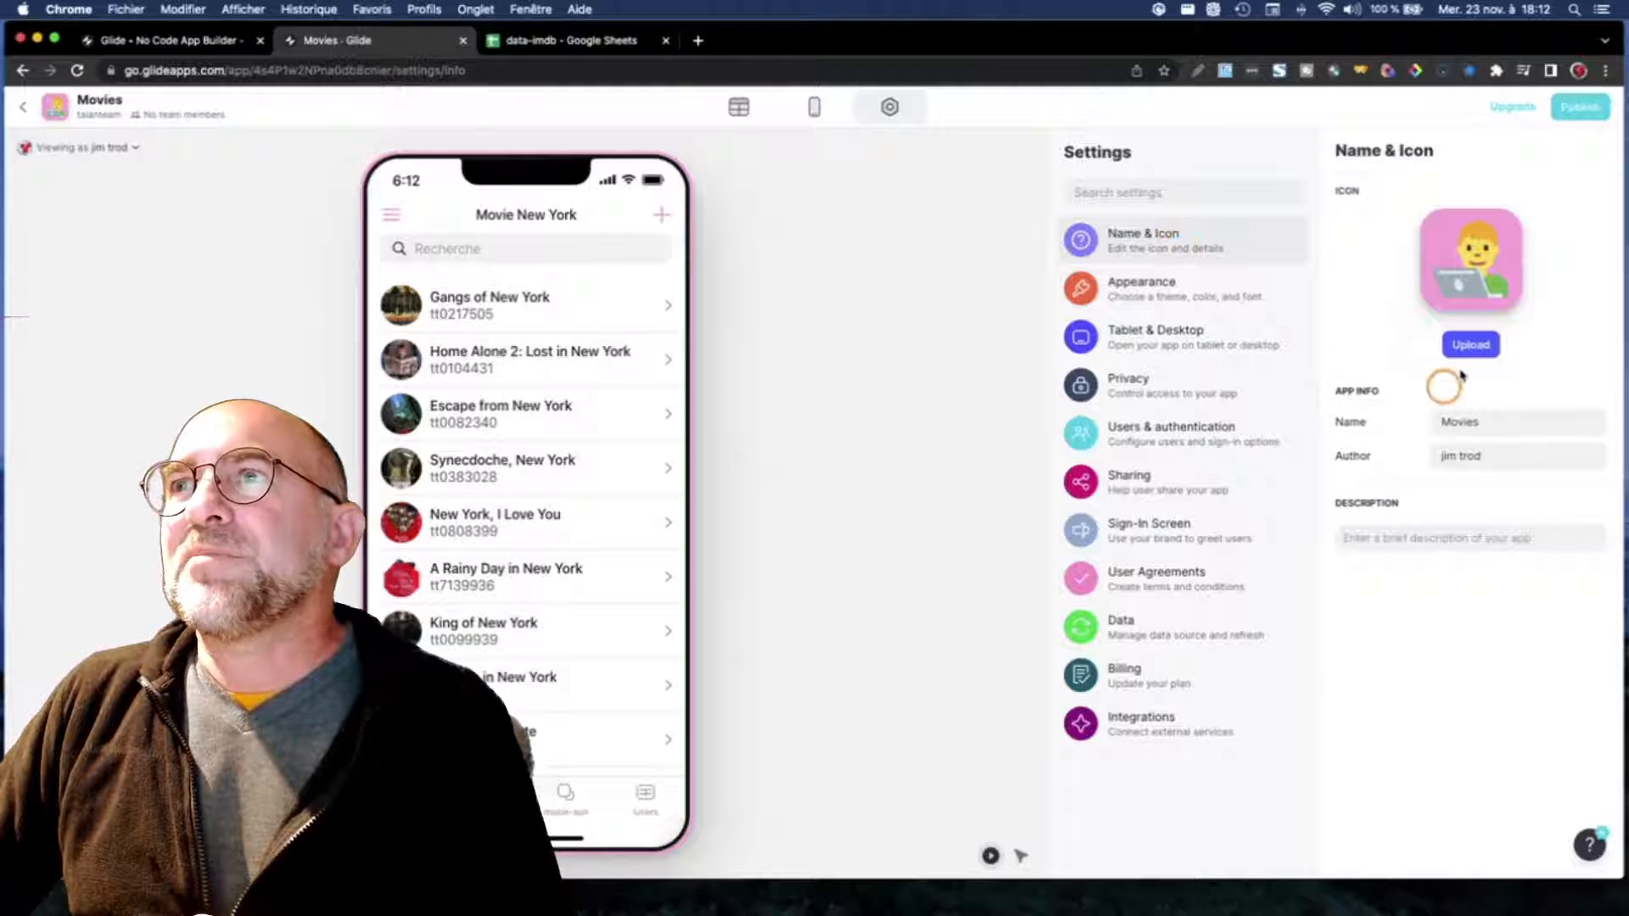
{"action": "mouse_move", "coordinate": [1466, 280]}
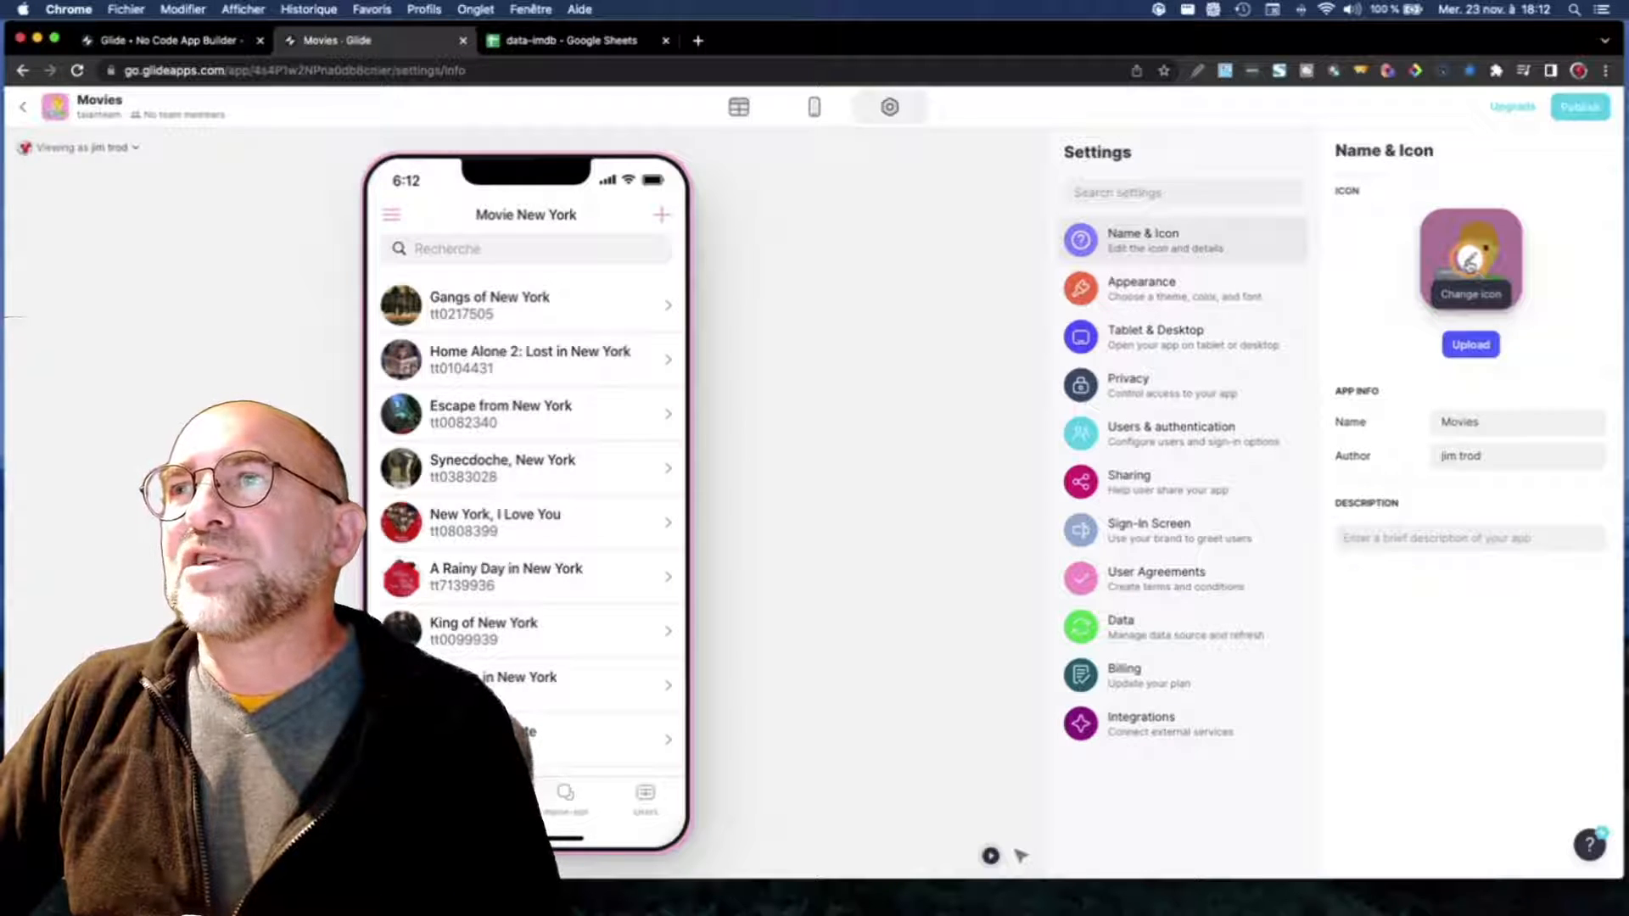
{"action": "left_click", "coordinate": [1490, 310]}
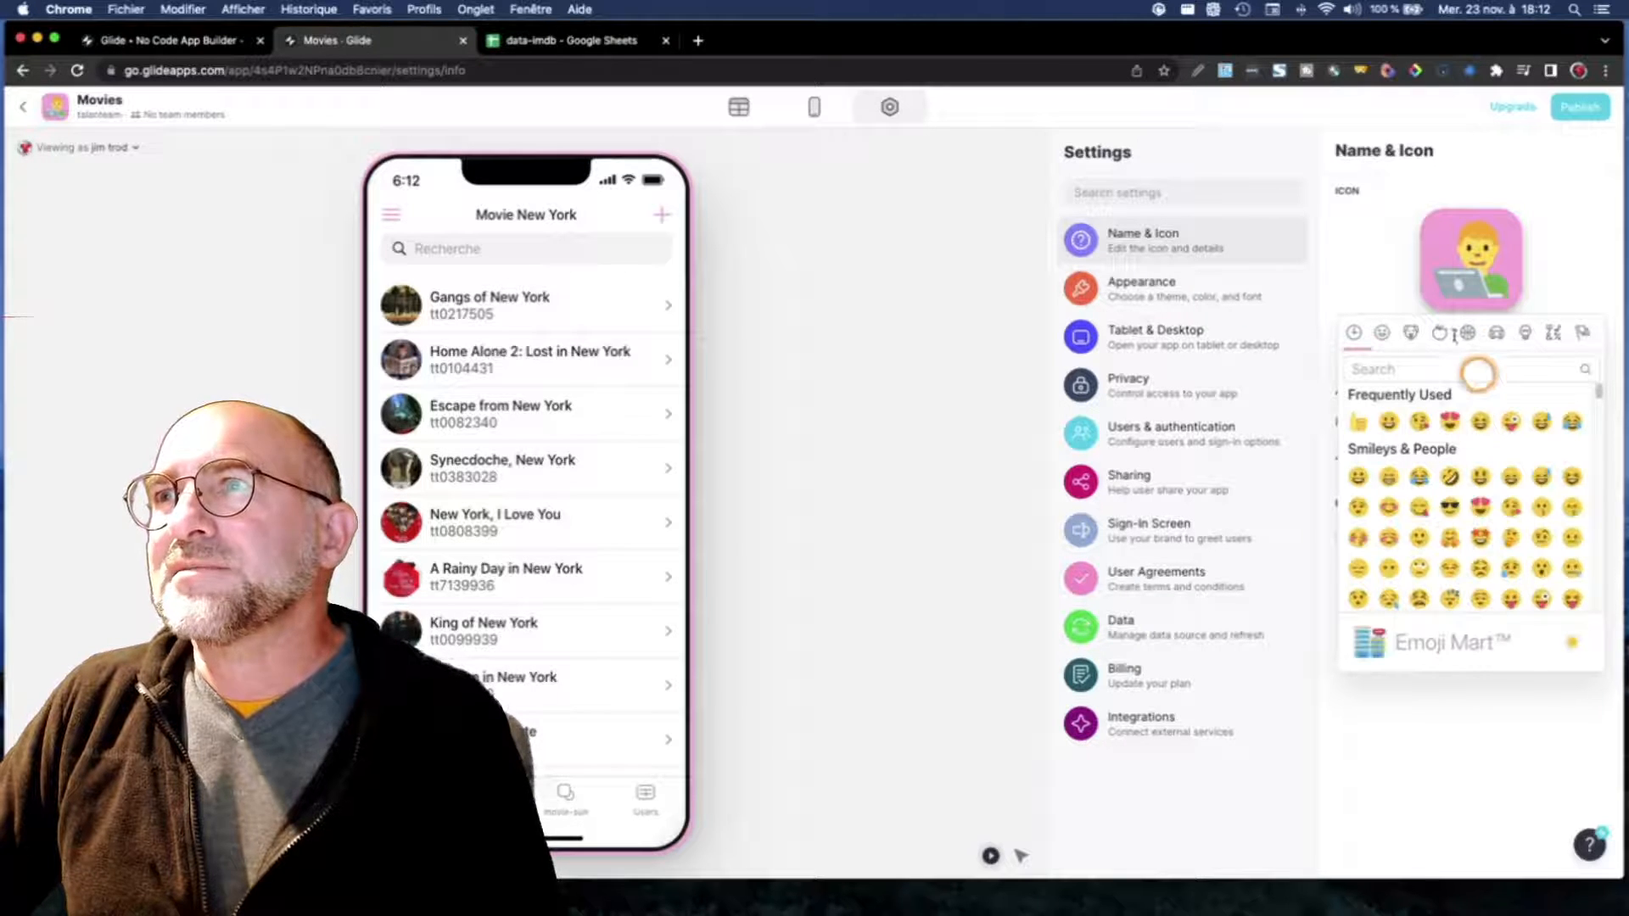
{"action": "left_click", "coordinate": [1525, 334]}
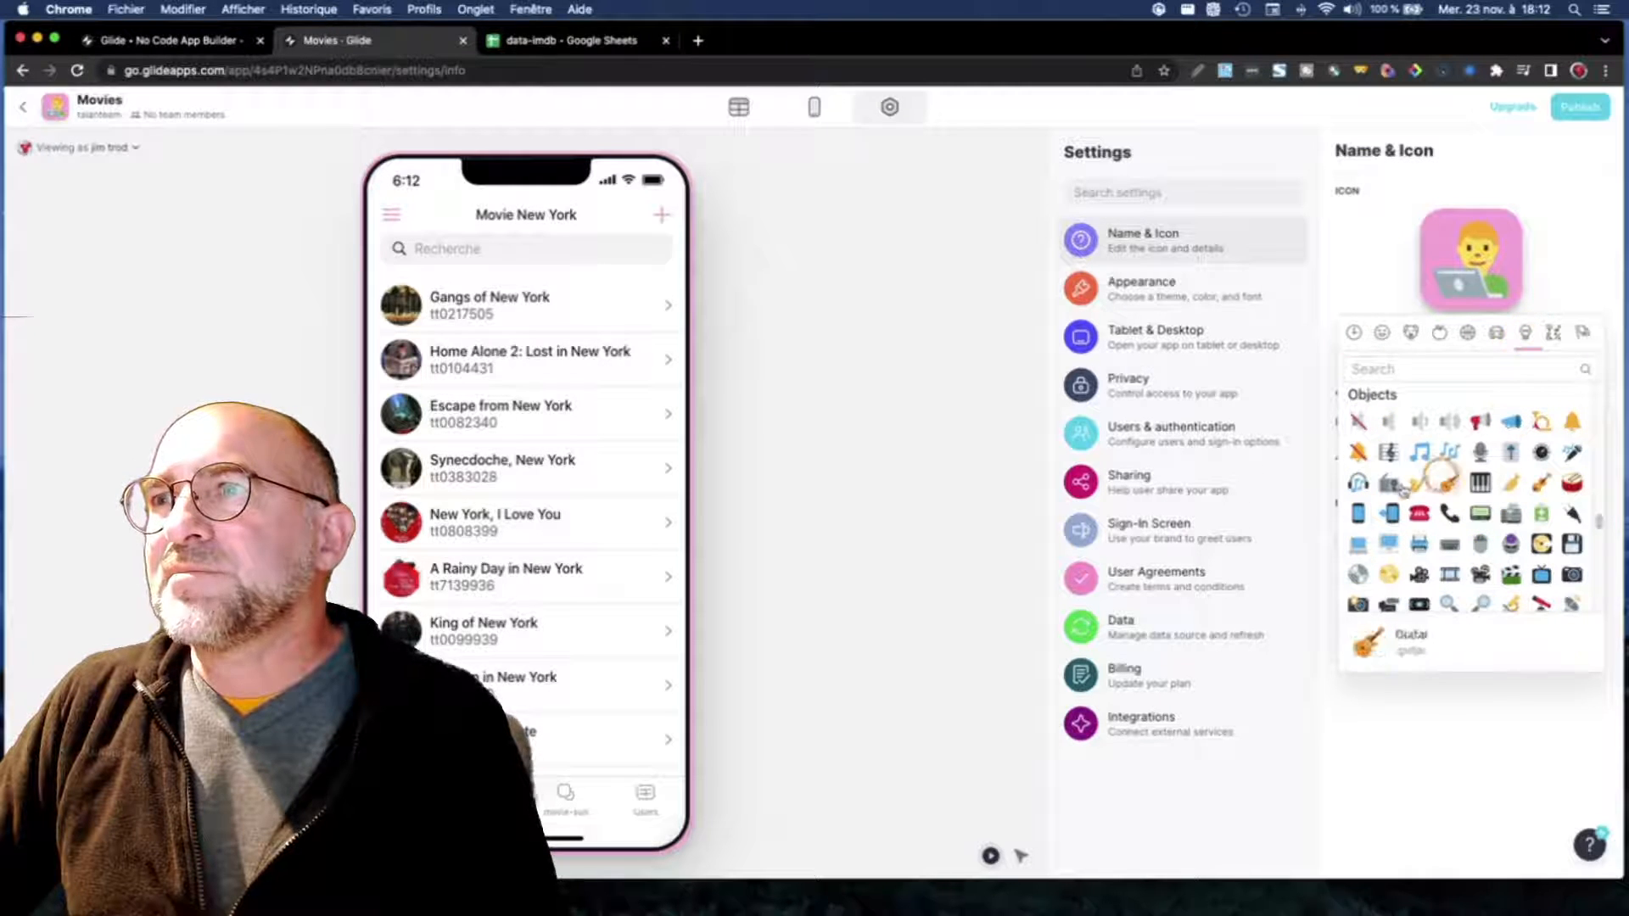
{"action": "left_click", "coordinate": [1418, 517]}
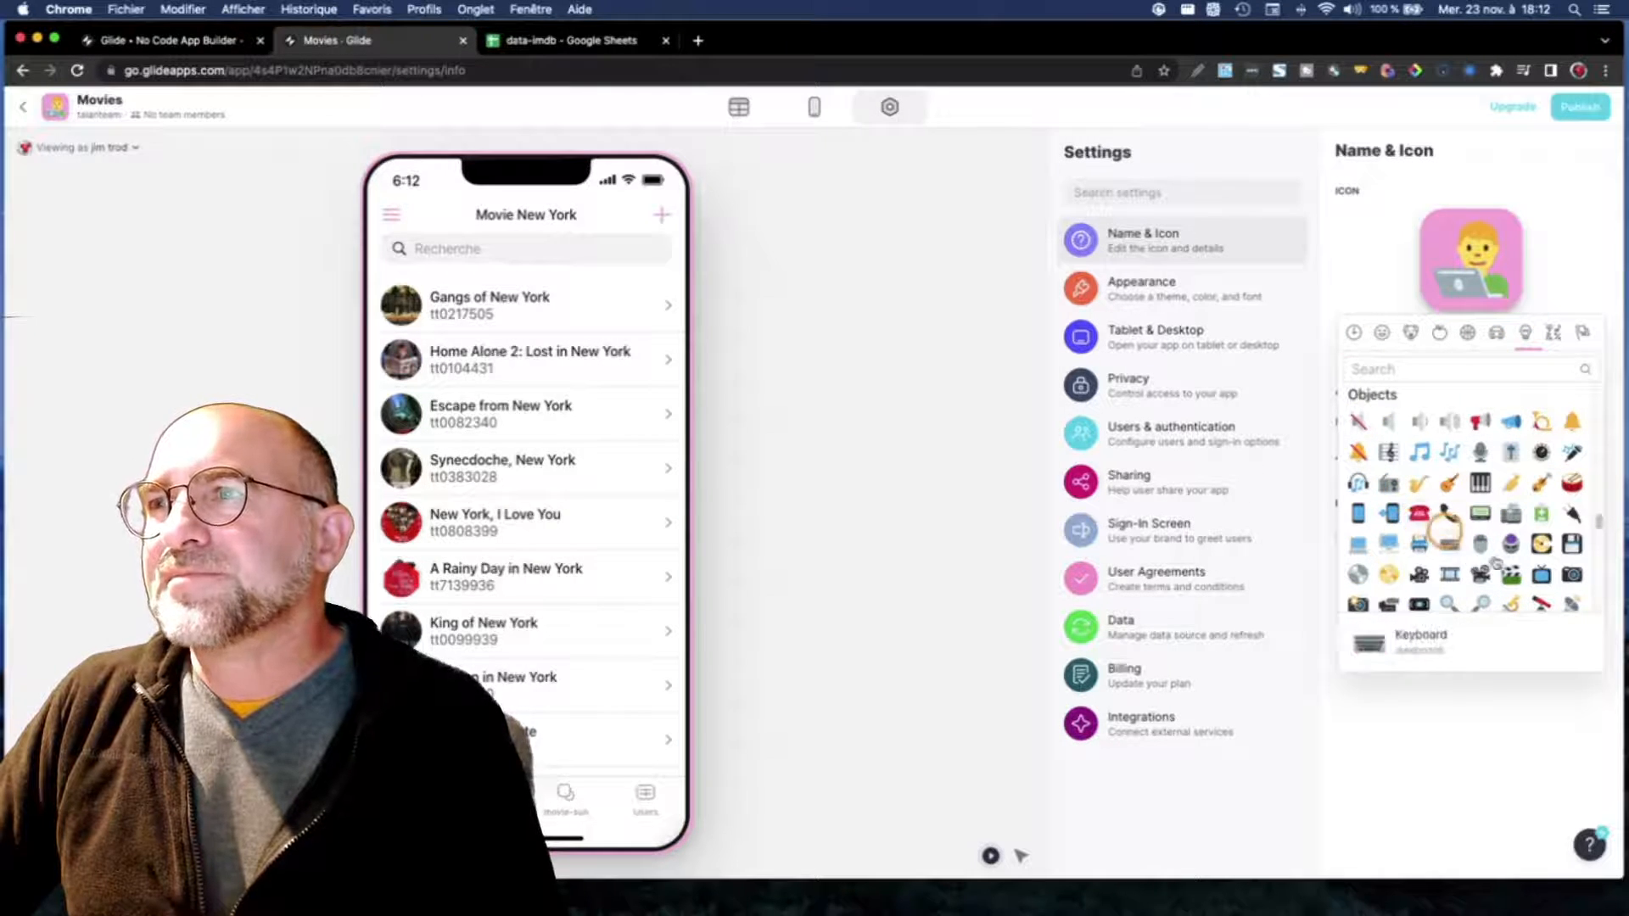
{"action": "left_click", "coordinate": [1452, 576]}
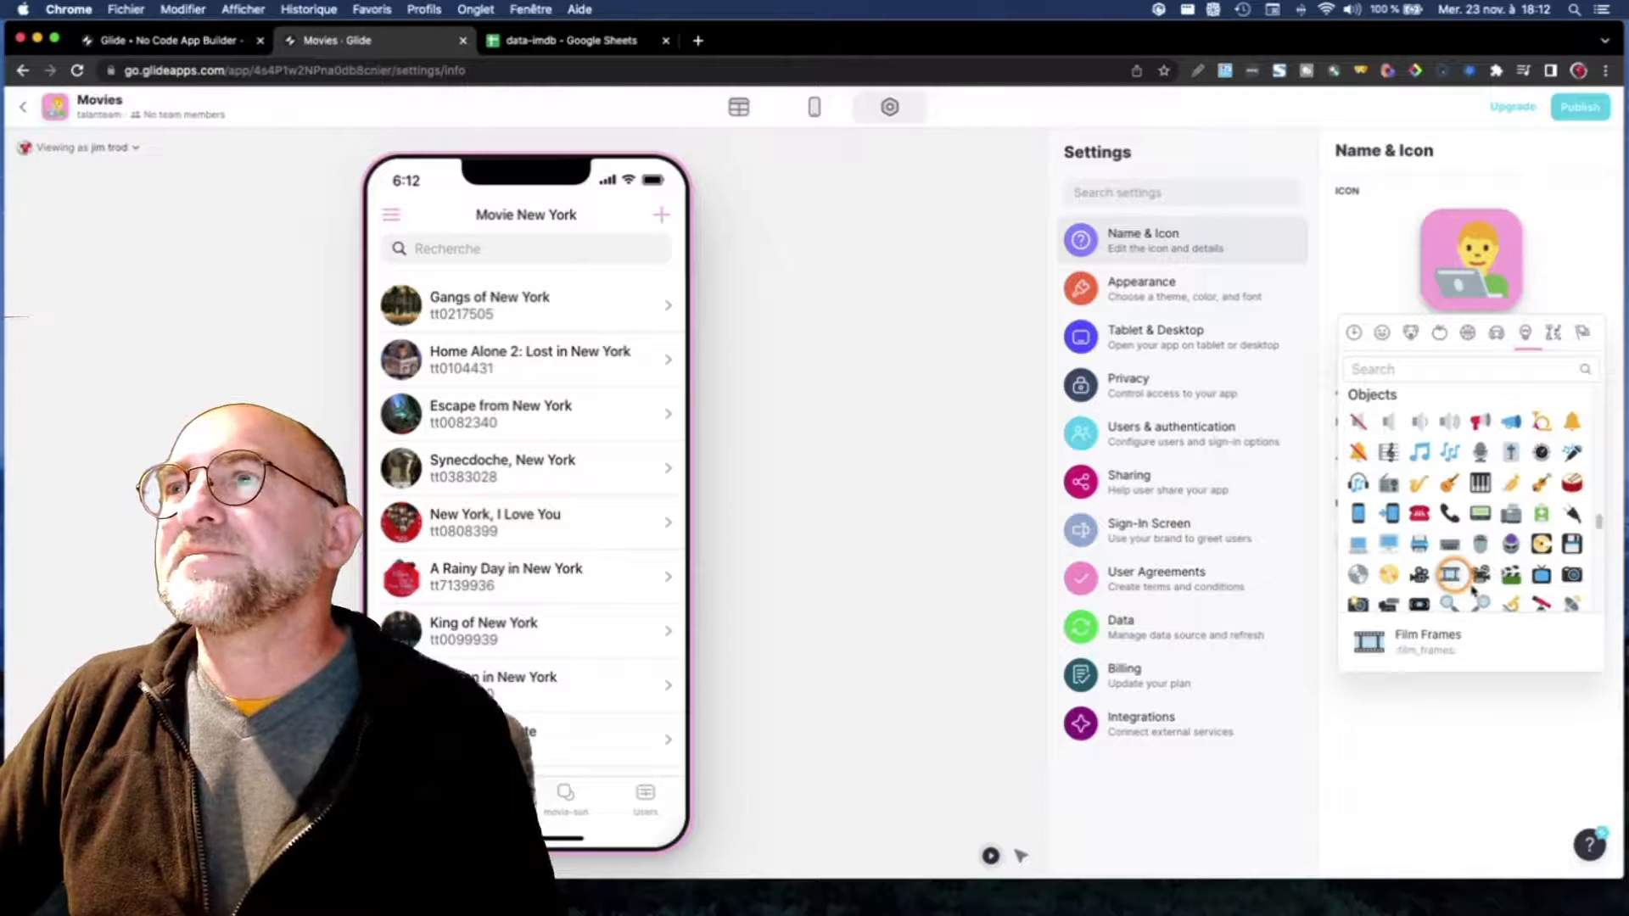
{"action": "left_click", "coordinate": [1498, 710]}
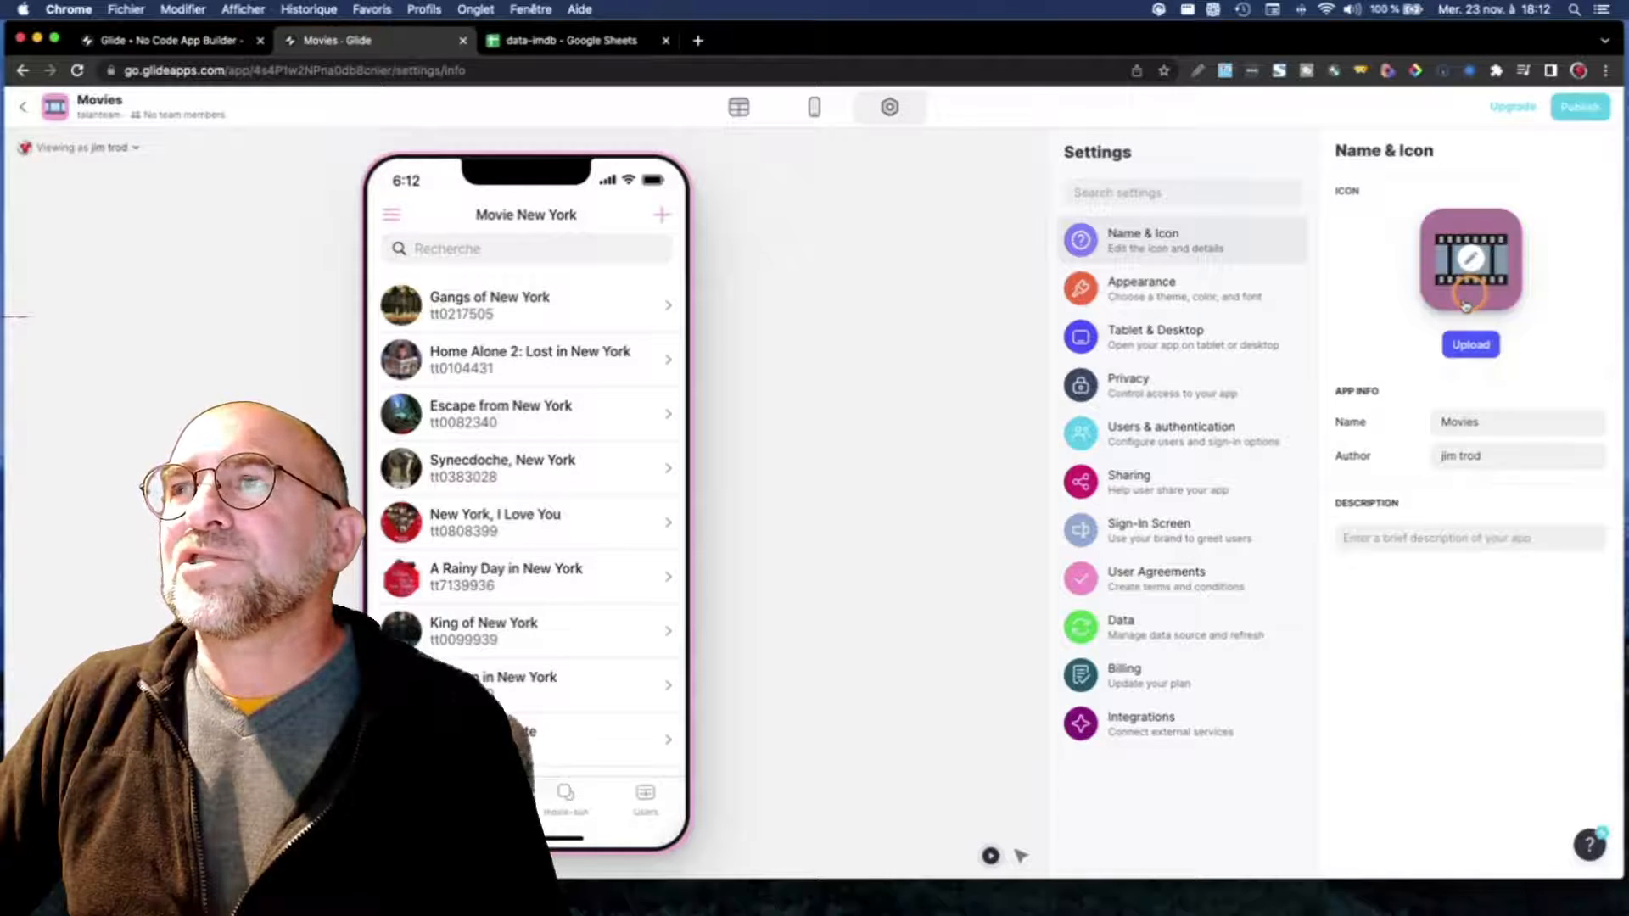
Step: Enter "Les meilleurs films du Box office" as the app's description
{"action": "left_click", "coordinate": [1474, 254]}
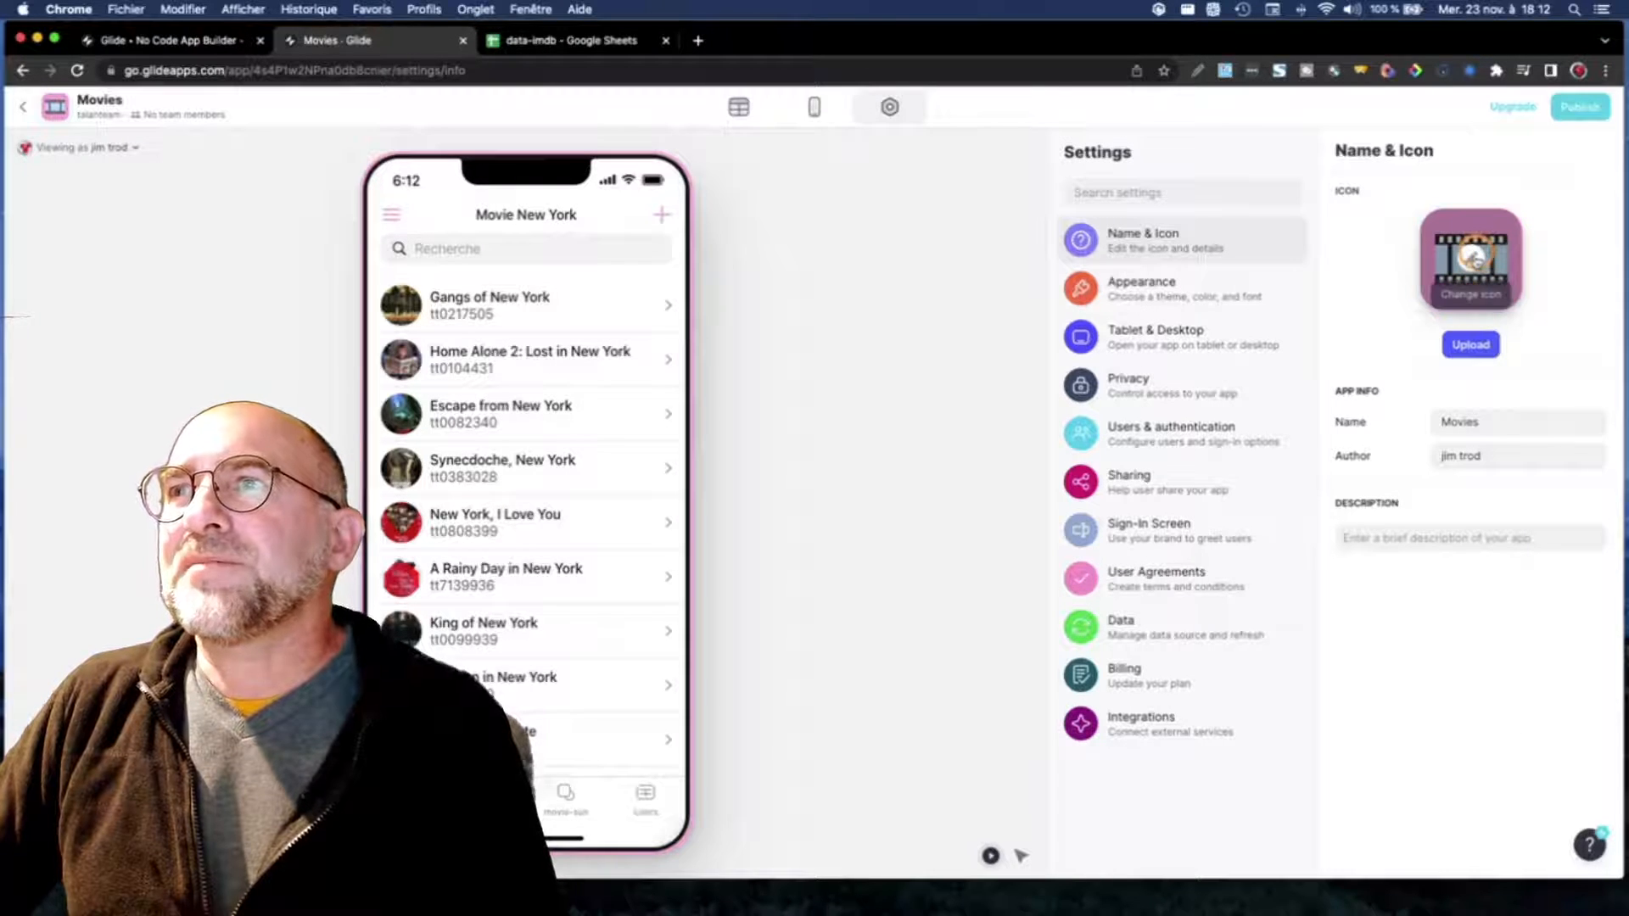
{"action": "left_click", "coordinate": [1493, 426]}
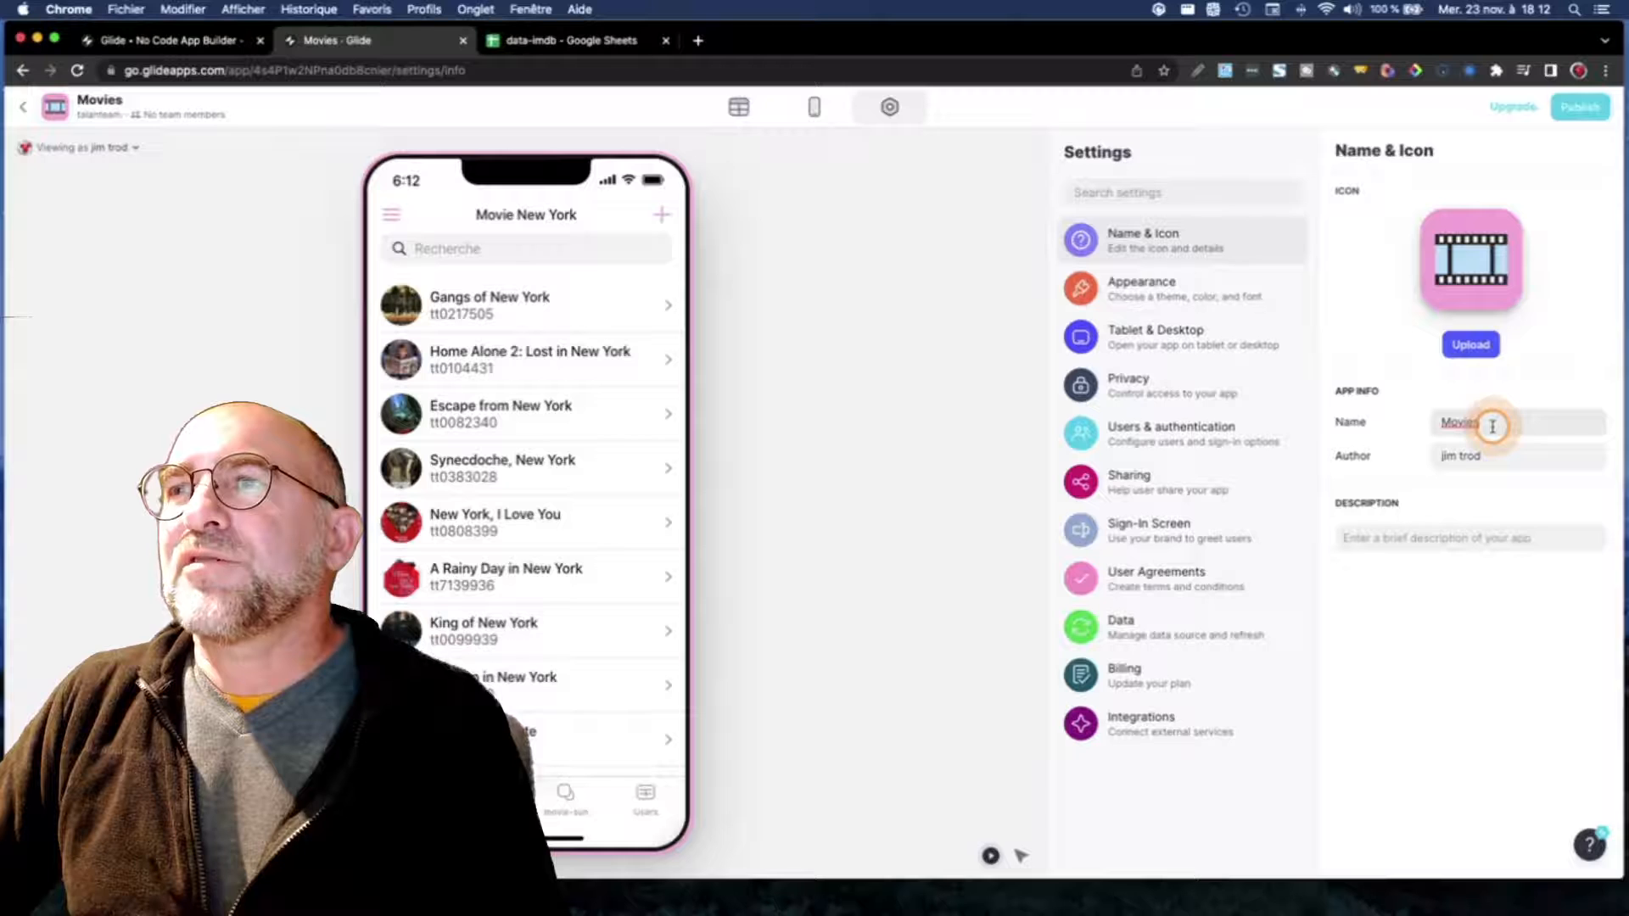
{"action": "left_click", "coordinate": [1454, 536]}
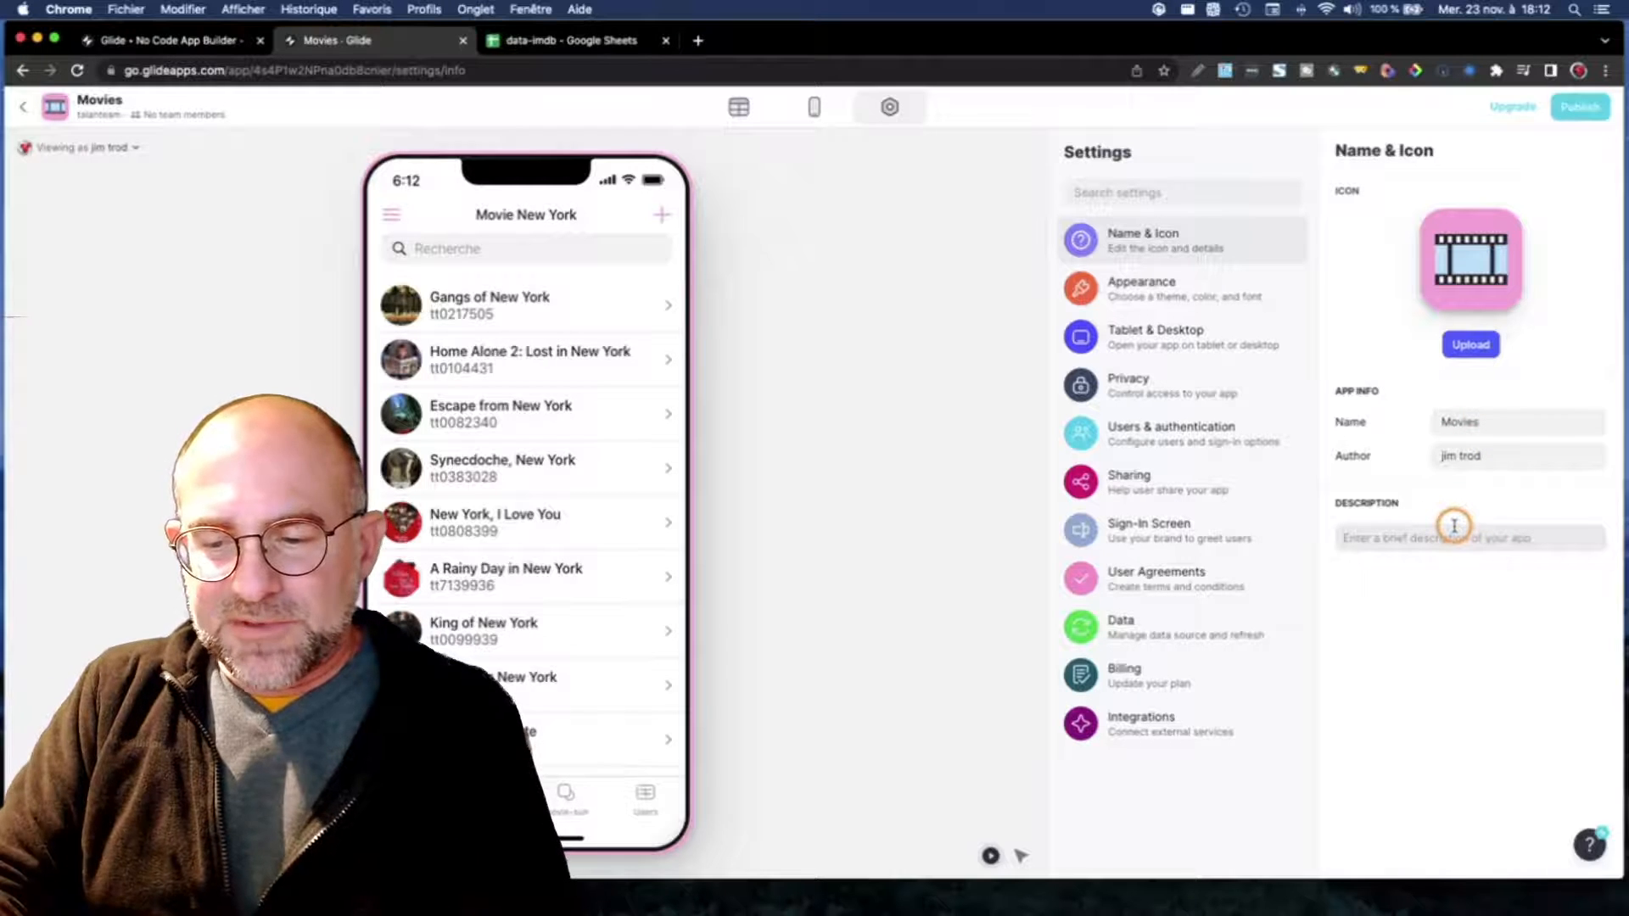
{"action": "type", "text": "U"}
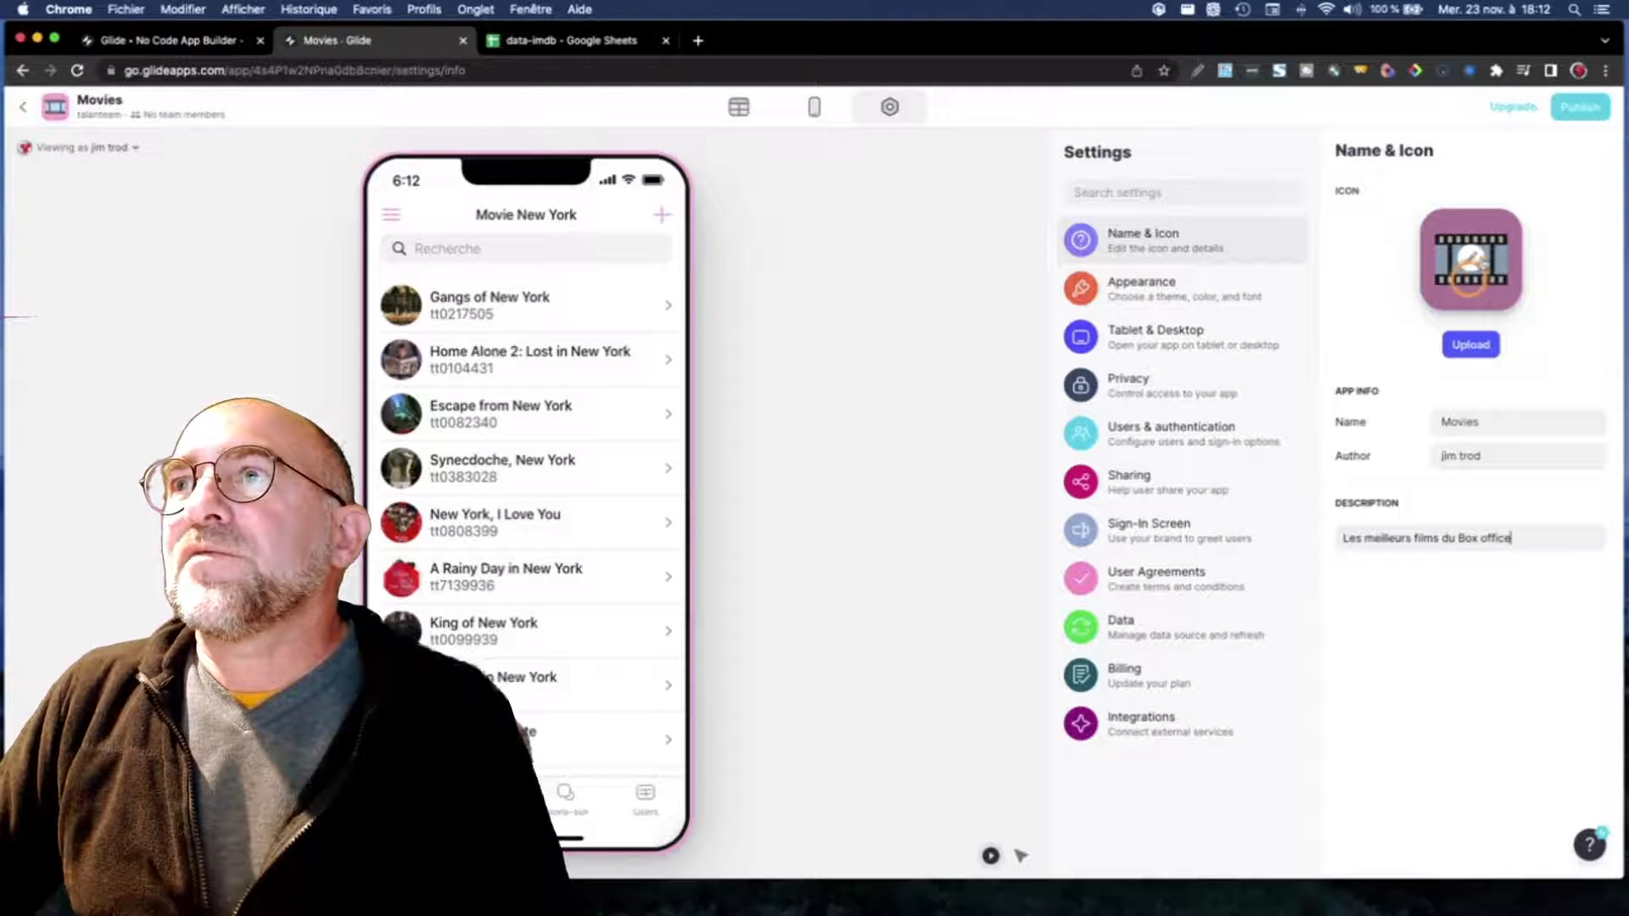
{"action": "left_click", "coordinate": [1477, 260]}
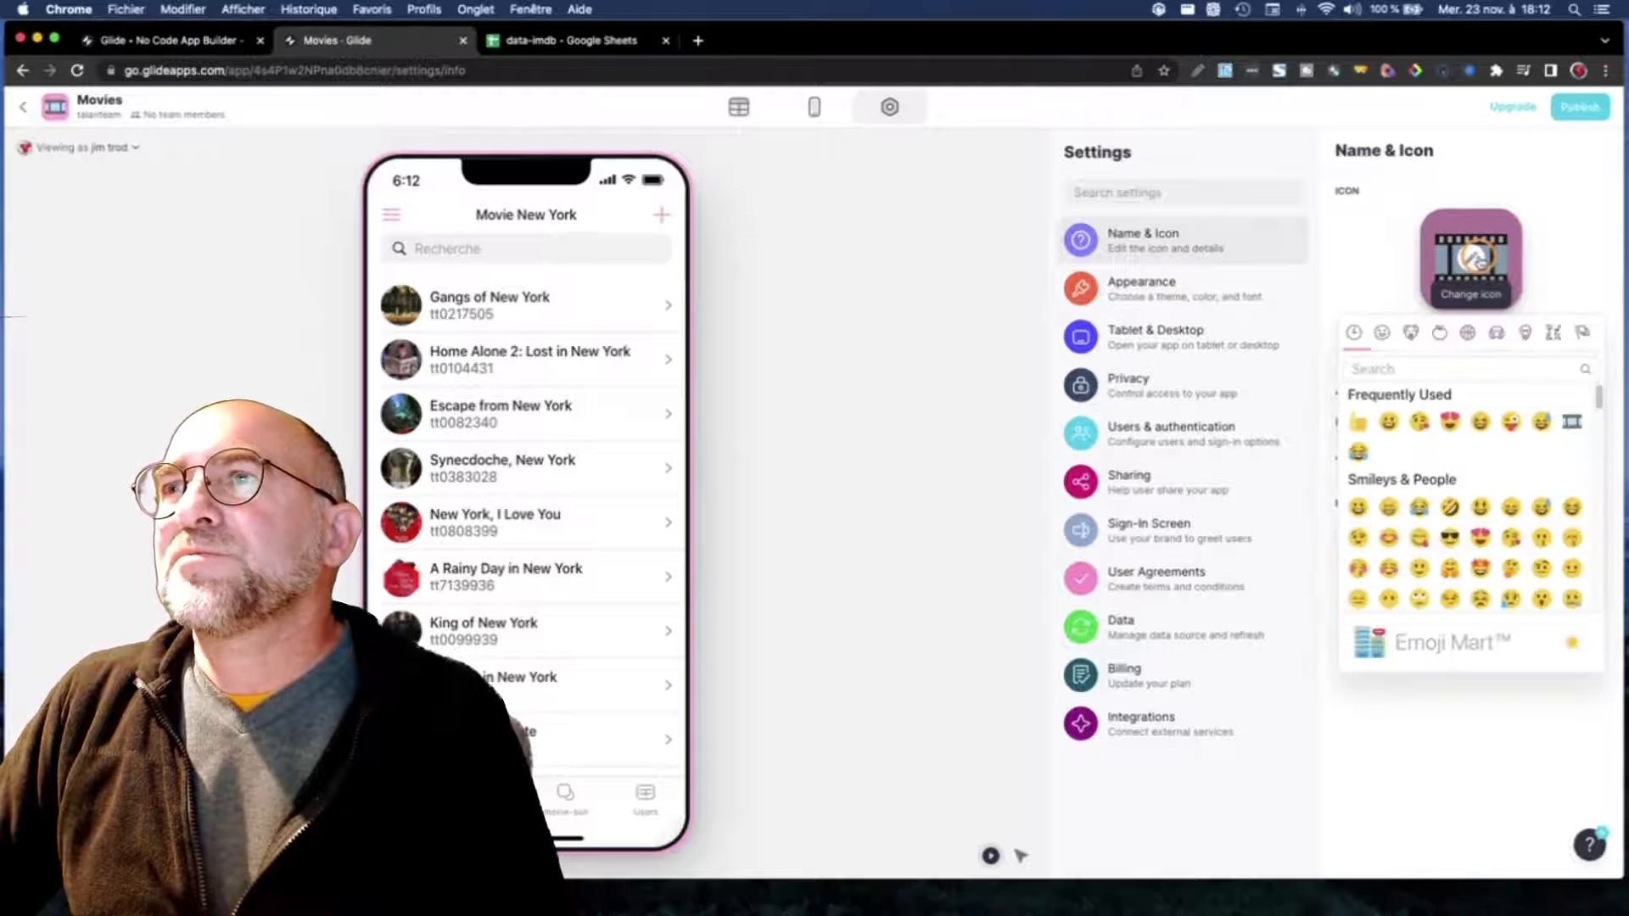
{"action": "left_click_drag", "start_coordinate": [1597, 404], "coordinate": [1597, 411]}
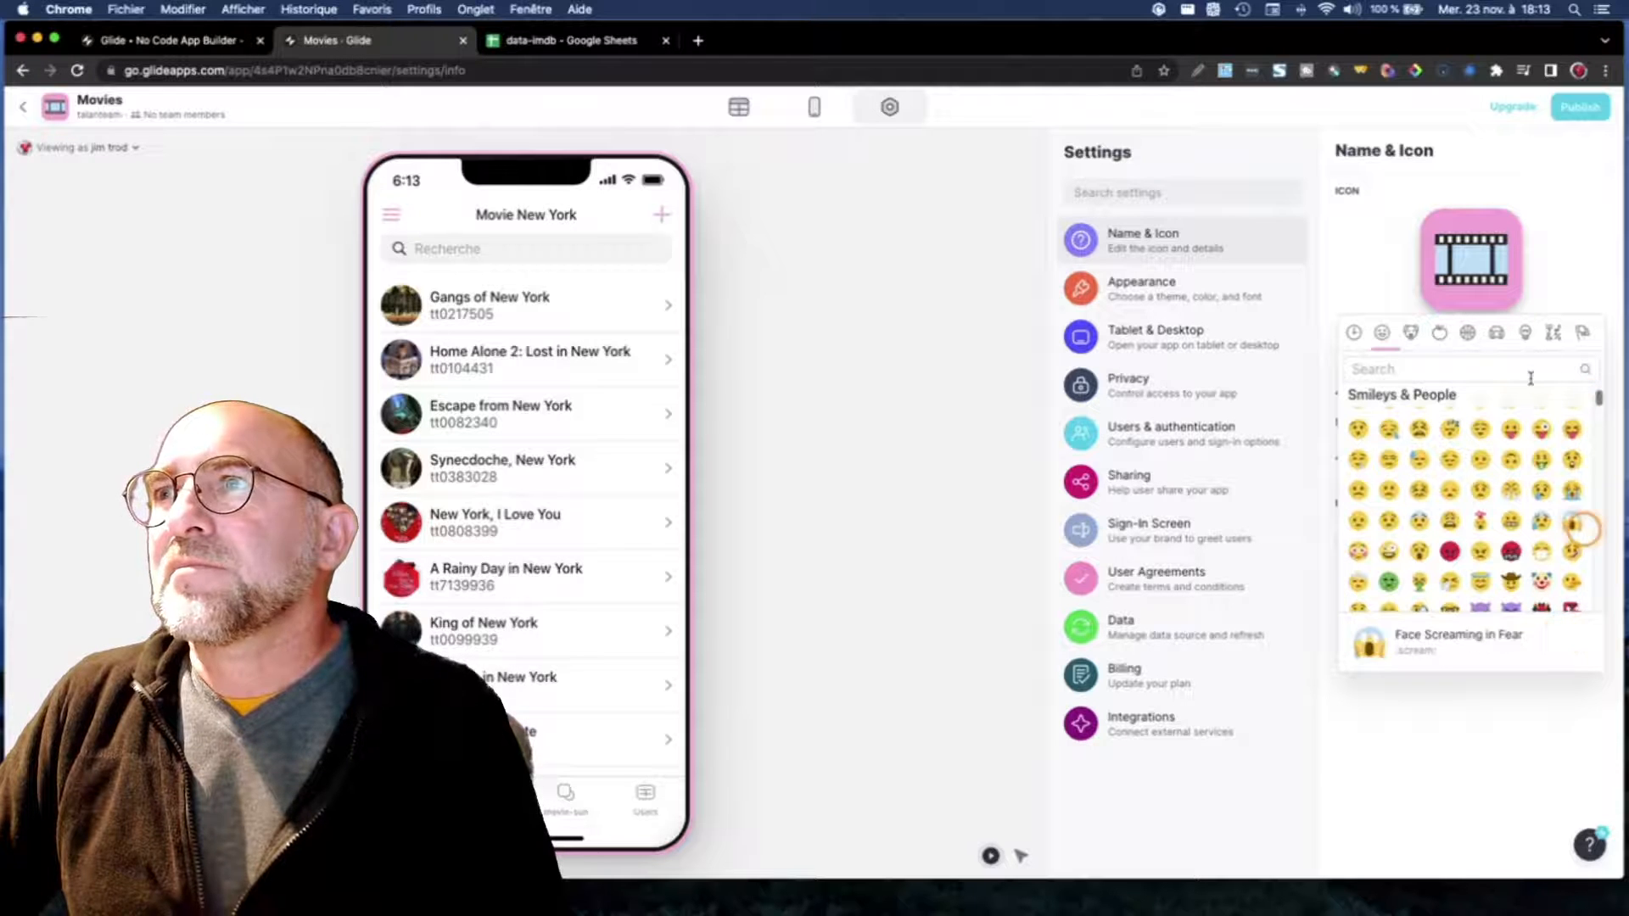
{"action": "left_click", "coordinate": [1566, 258]}
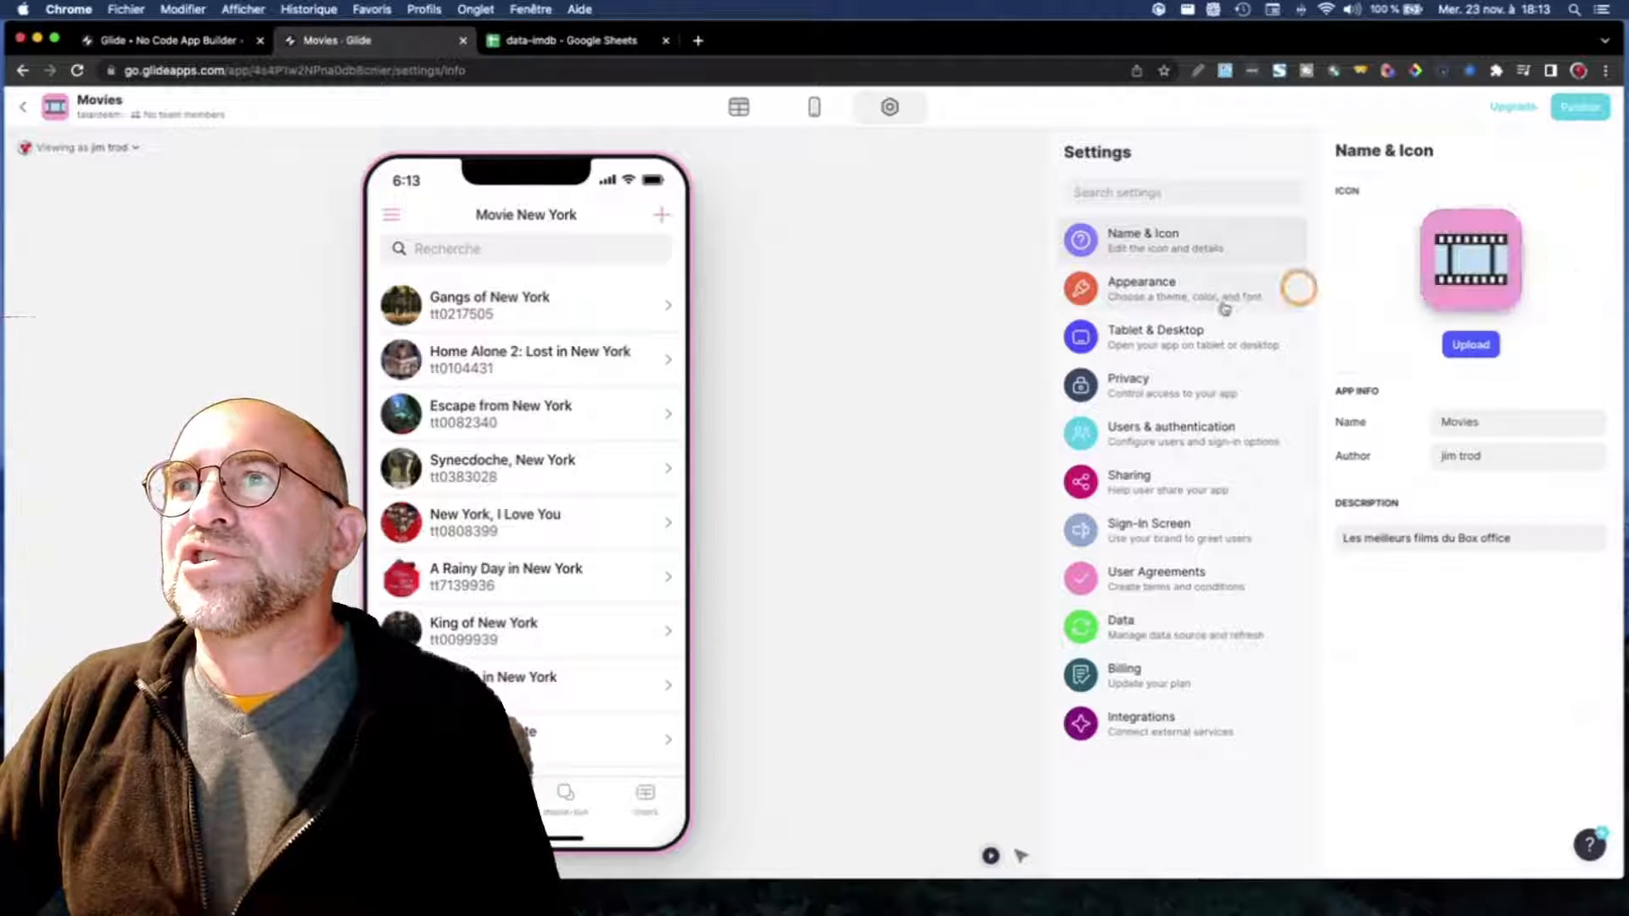
Step: Change the app's accent color to blue-violet and its appearance theme to Pure (dark)
{"action": "left_click", "coordinate": [1224, 307]}
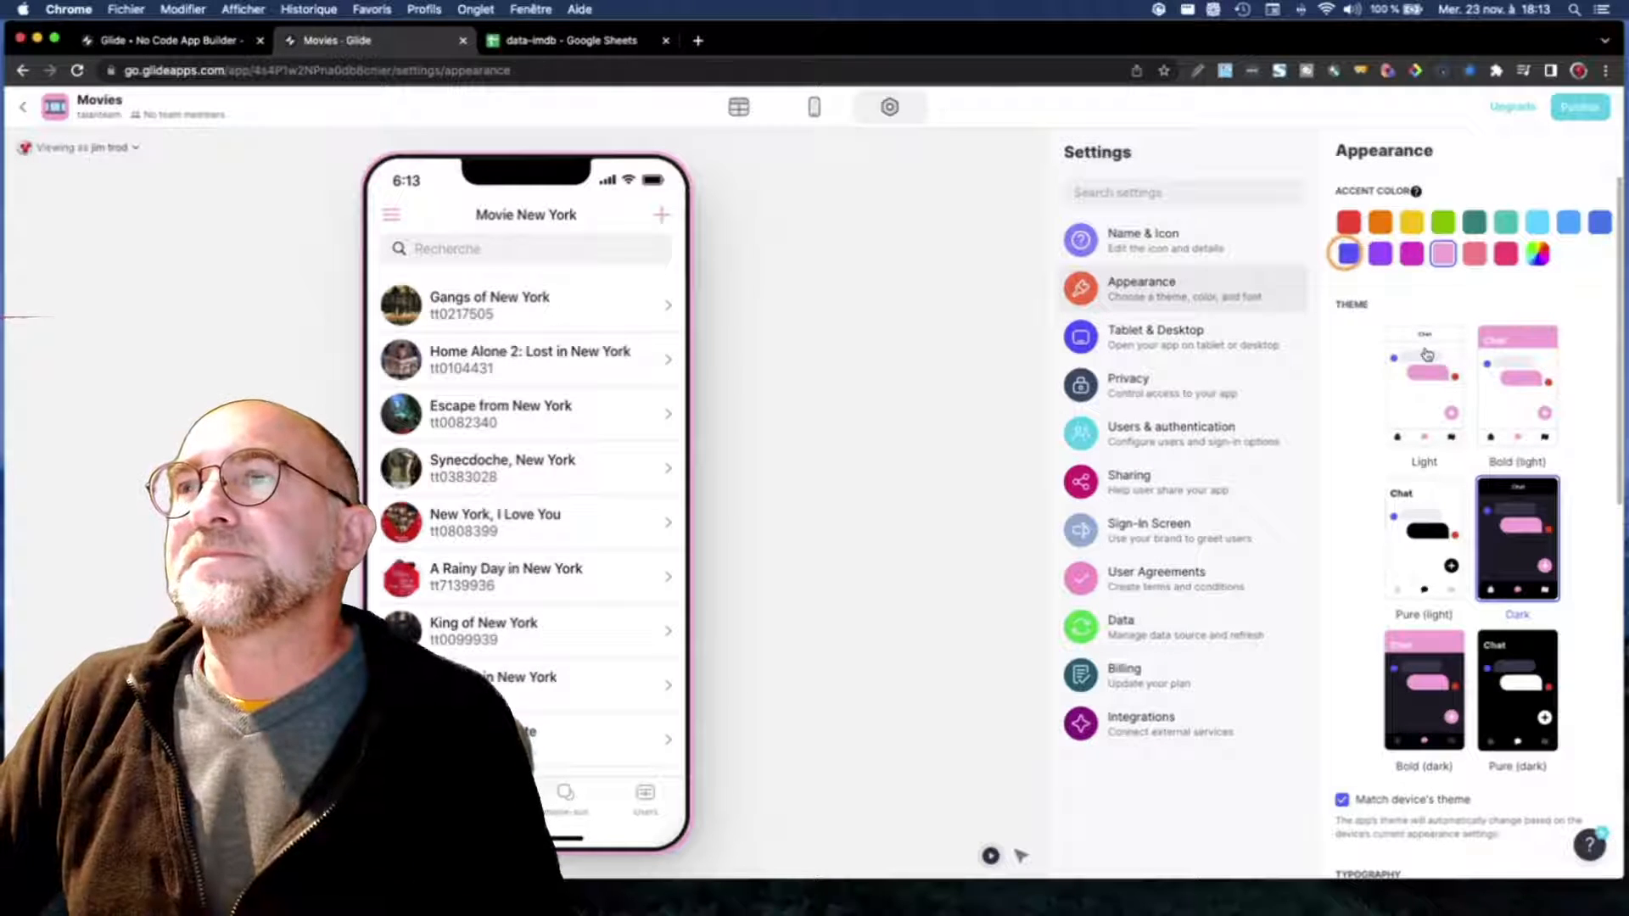
{"action": "left_click", "coordinate": [1502, 530]}
{"action": "left_click", "coordinate": [1519, 628]}
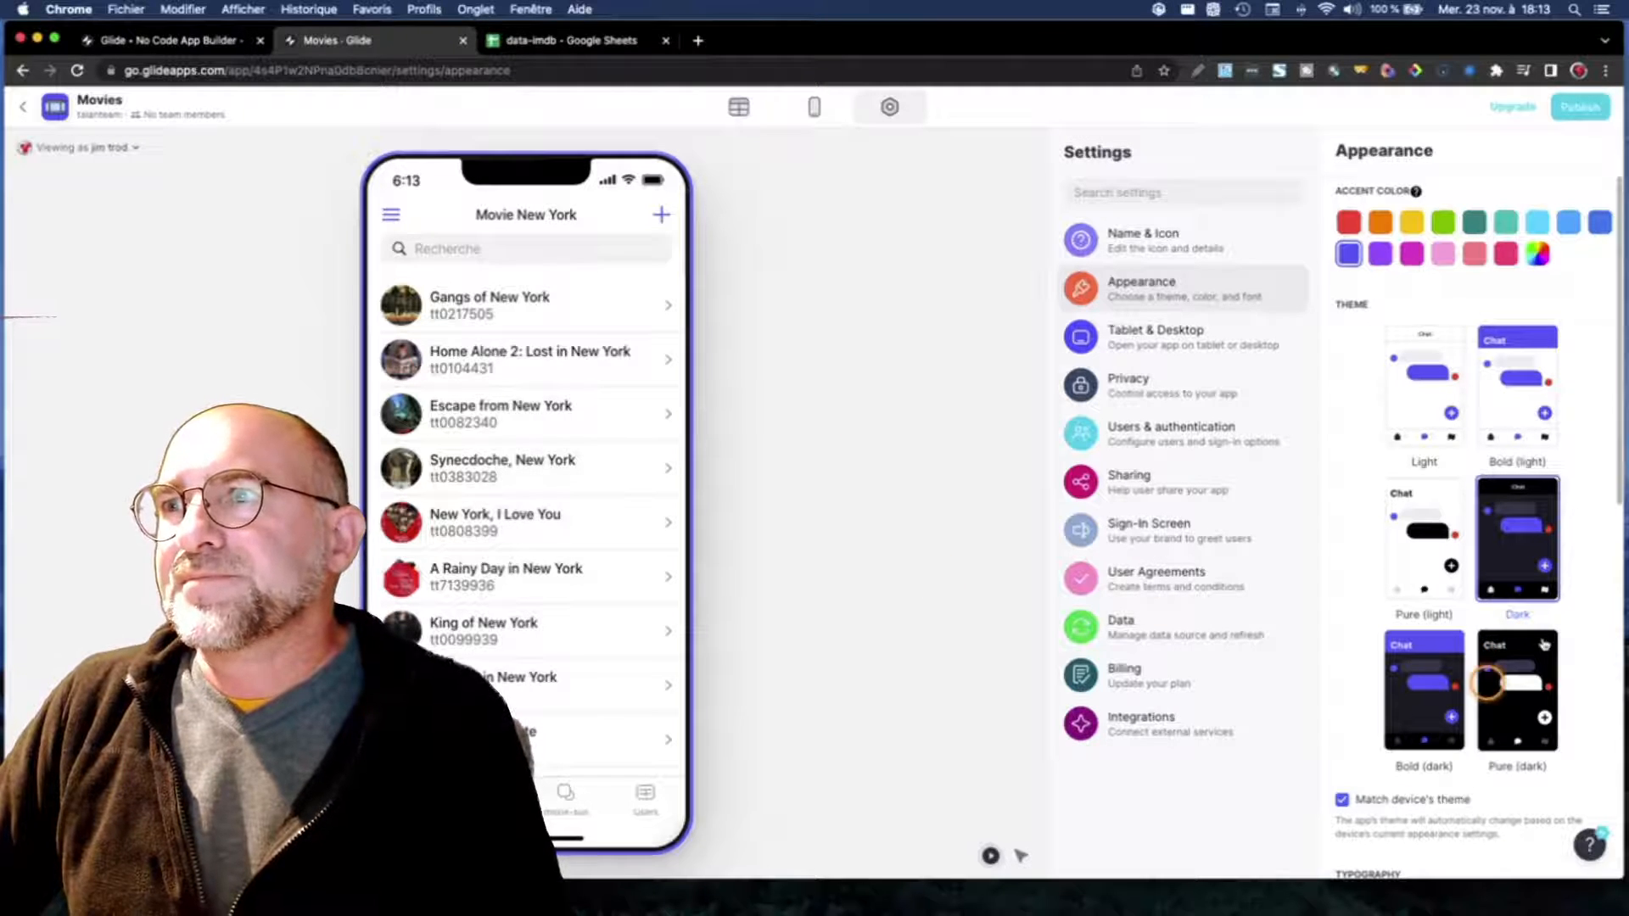
{"action": "scroll", "coordinate": [1538, 646], "scroll_direction": "down", "scroll_amount": 2}
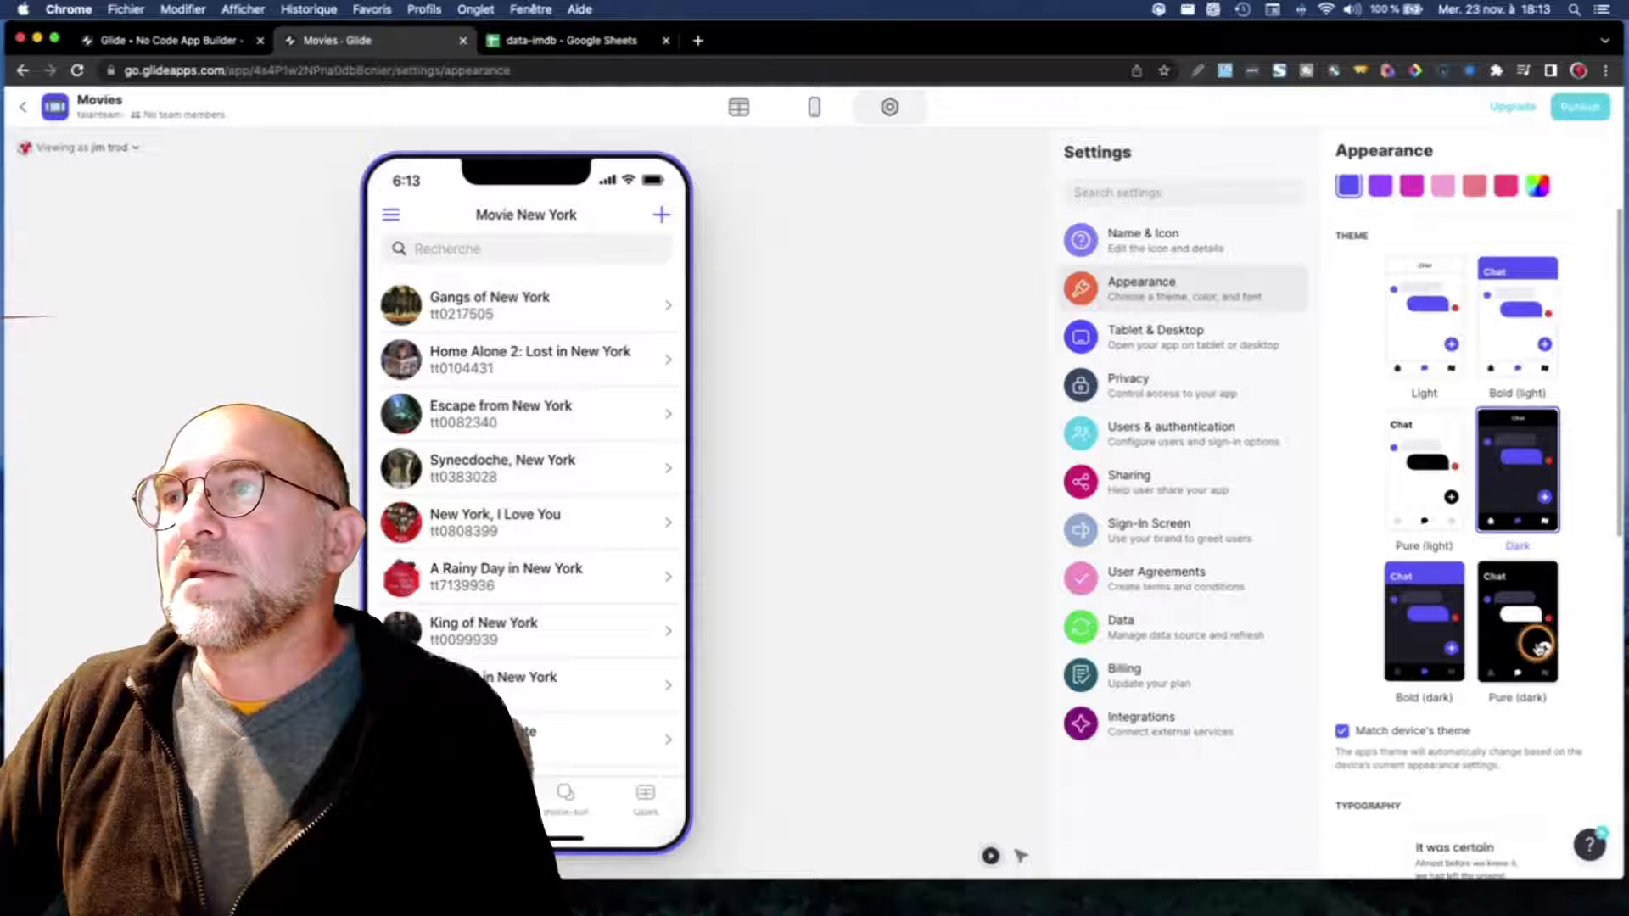
{"action": "scroll", "coordinate": [1494, 645], "scroll_direction": "down", "scroll_amount": 2}
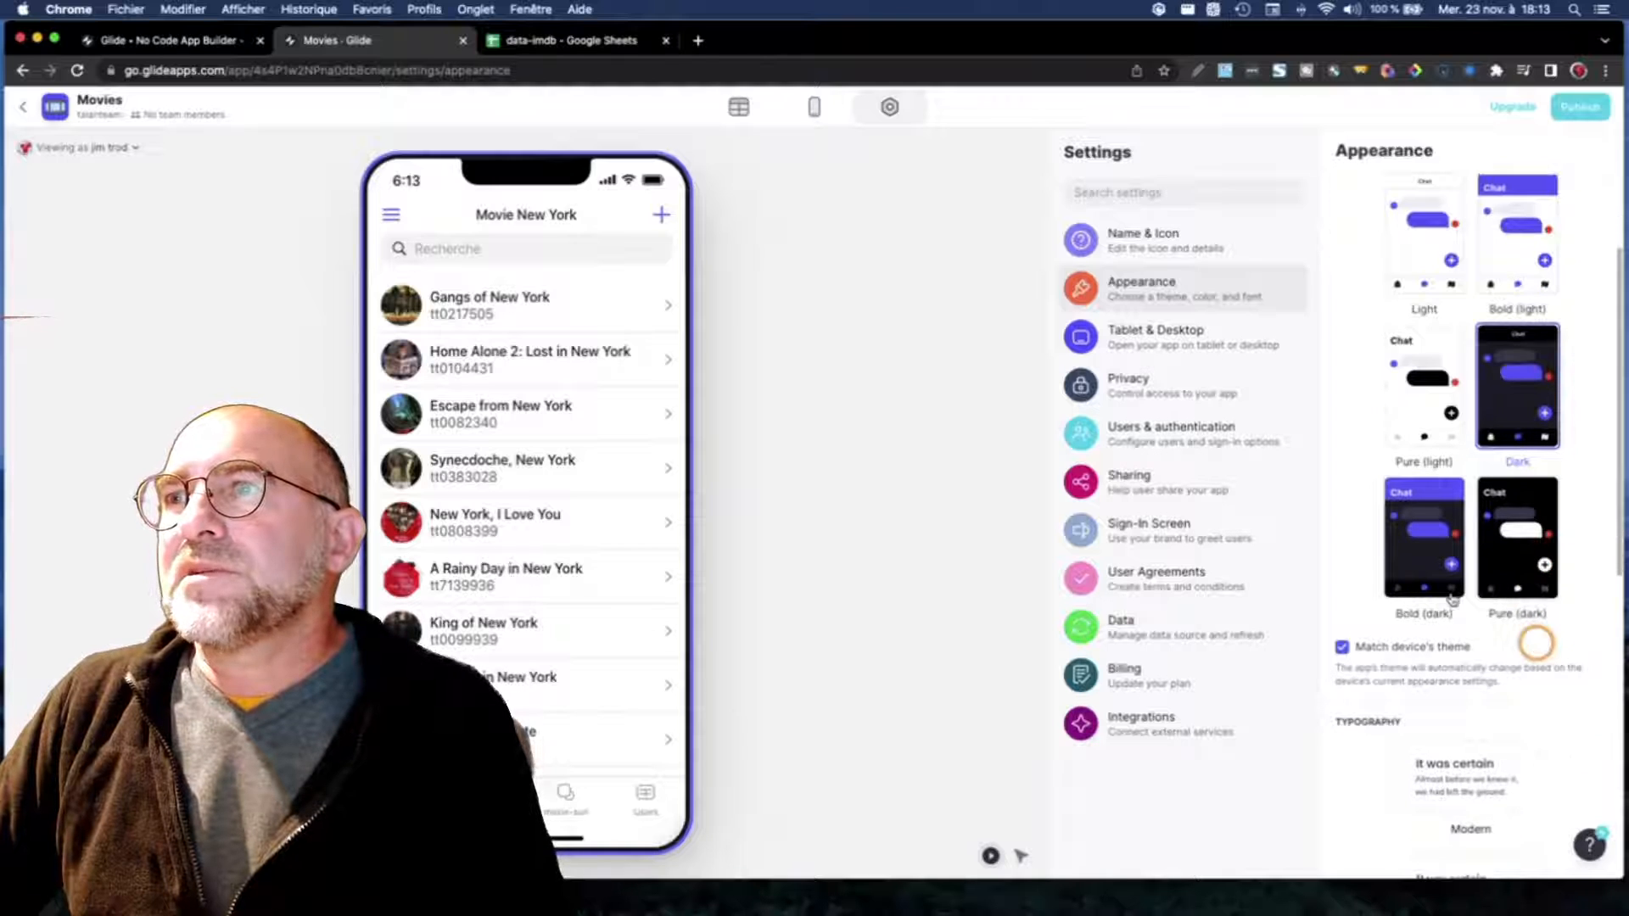
{"action": "left_click", "coordinate": [1519, 575]}
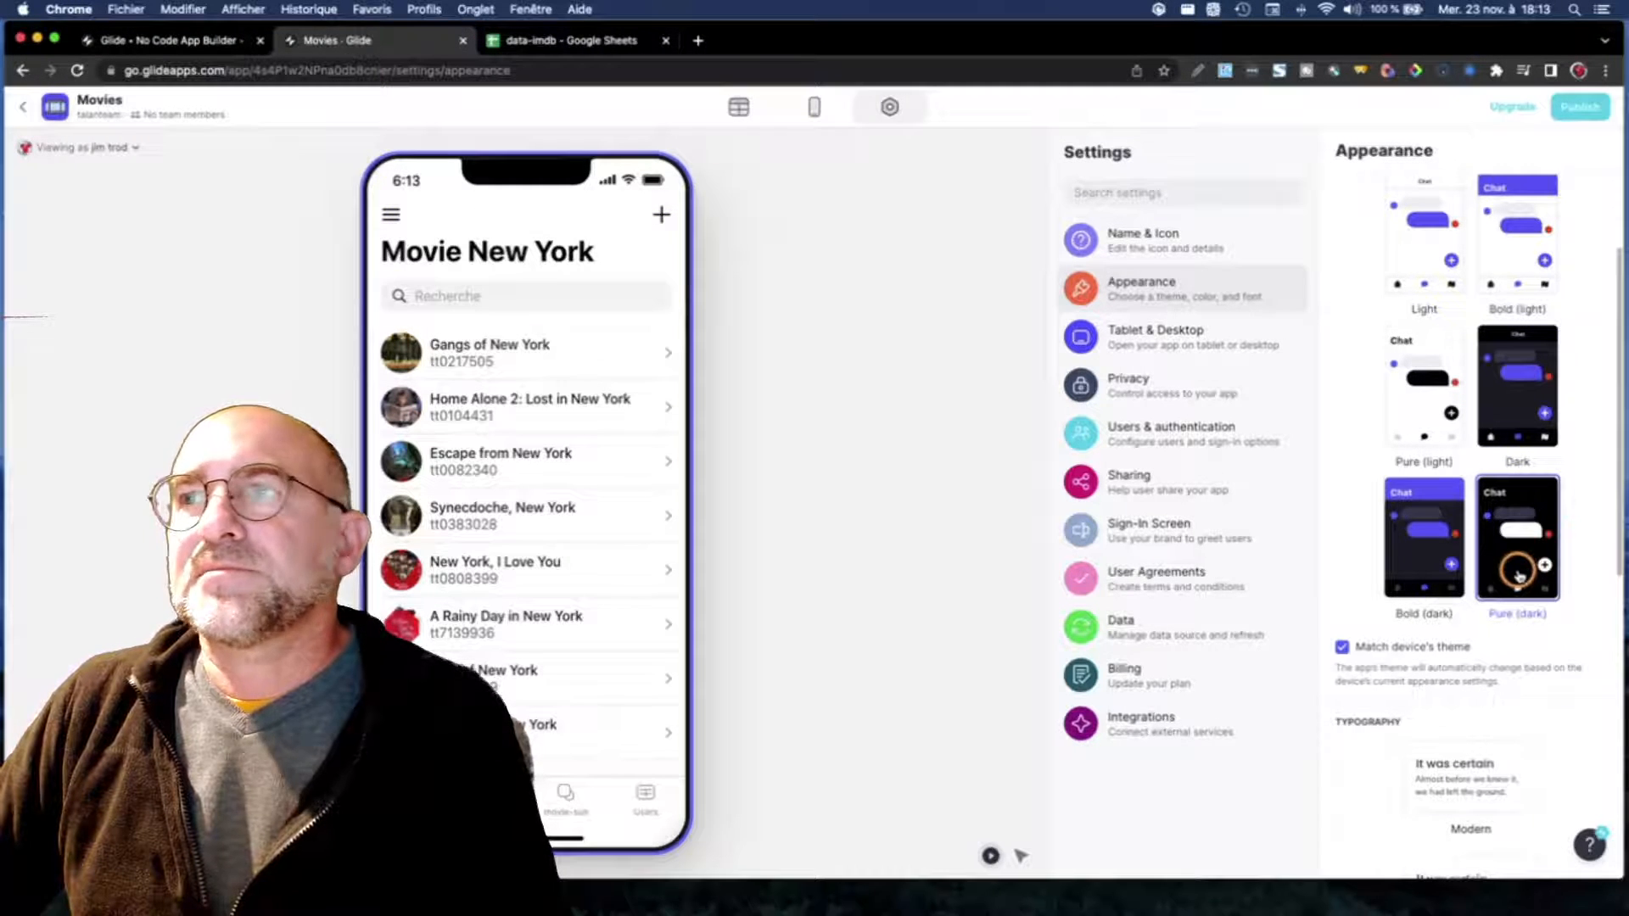
{"action": "scroll", "coordinate": [1433, 578], "scroll_direction": "up", "scroll_amount": 1}
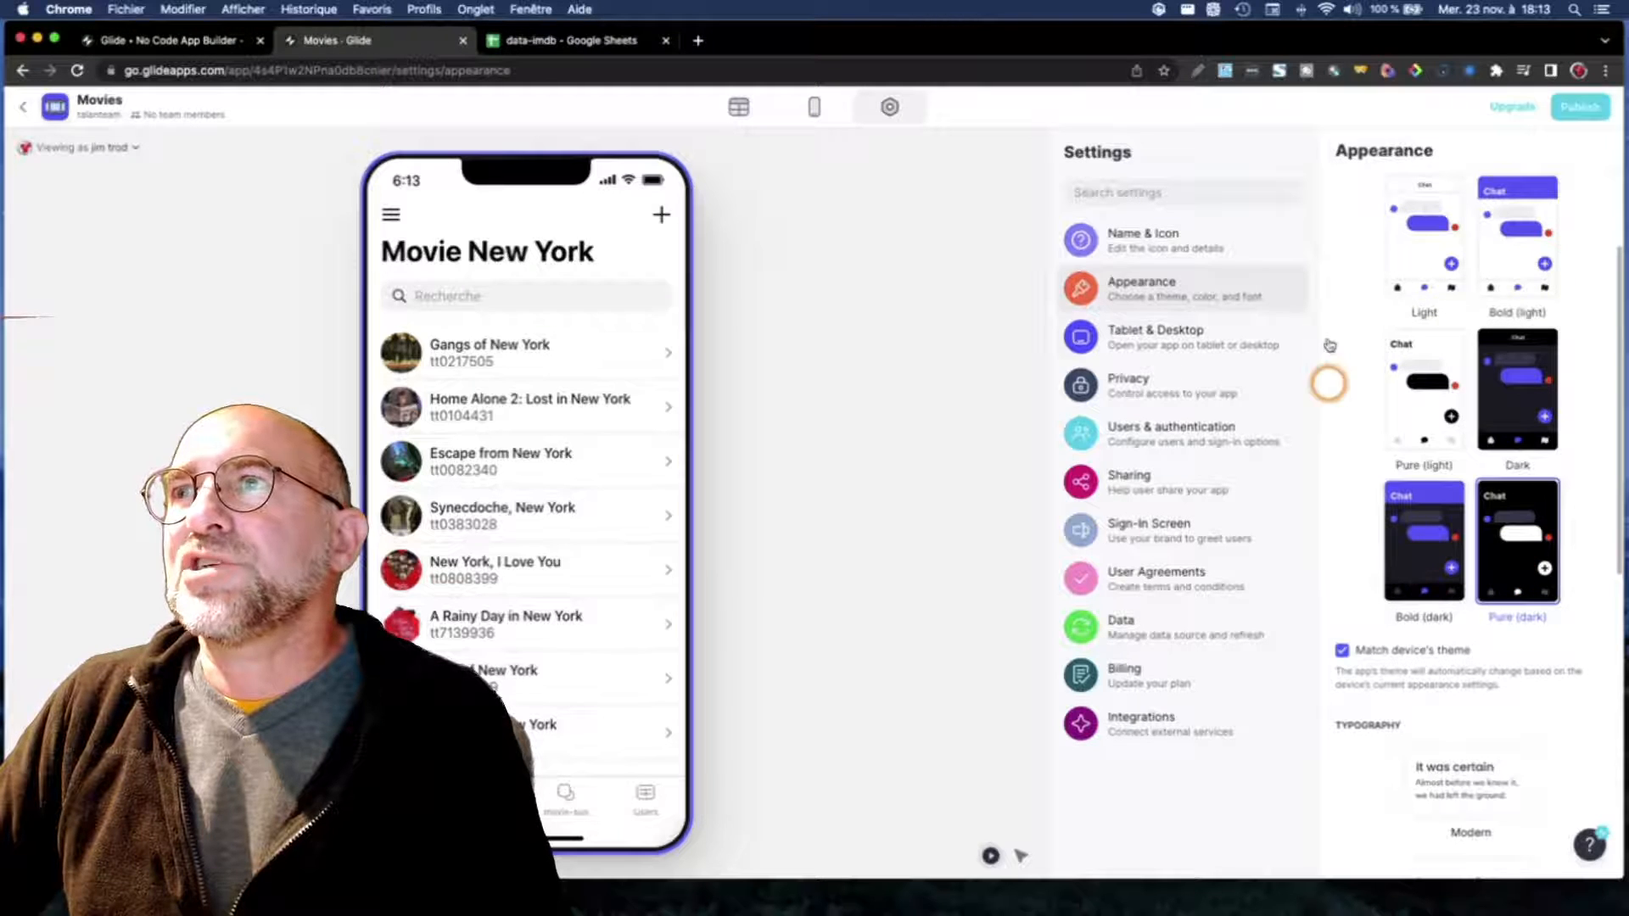
{"action": "scroll", "coordinate": [1440, 410], "scroll_direction": "up", "scroll_amount": 3}
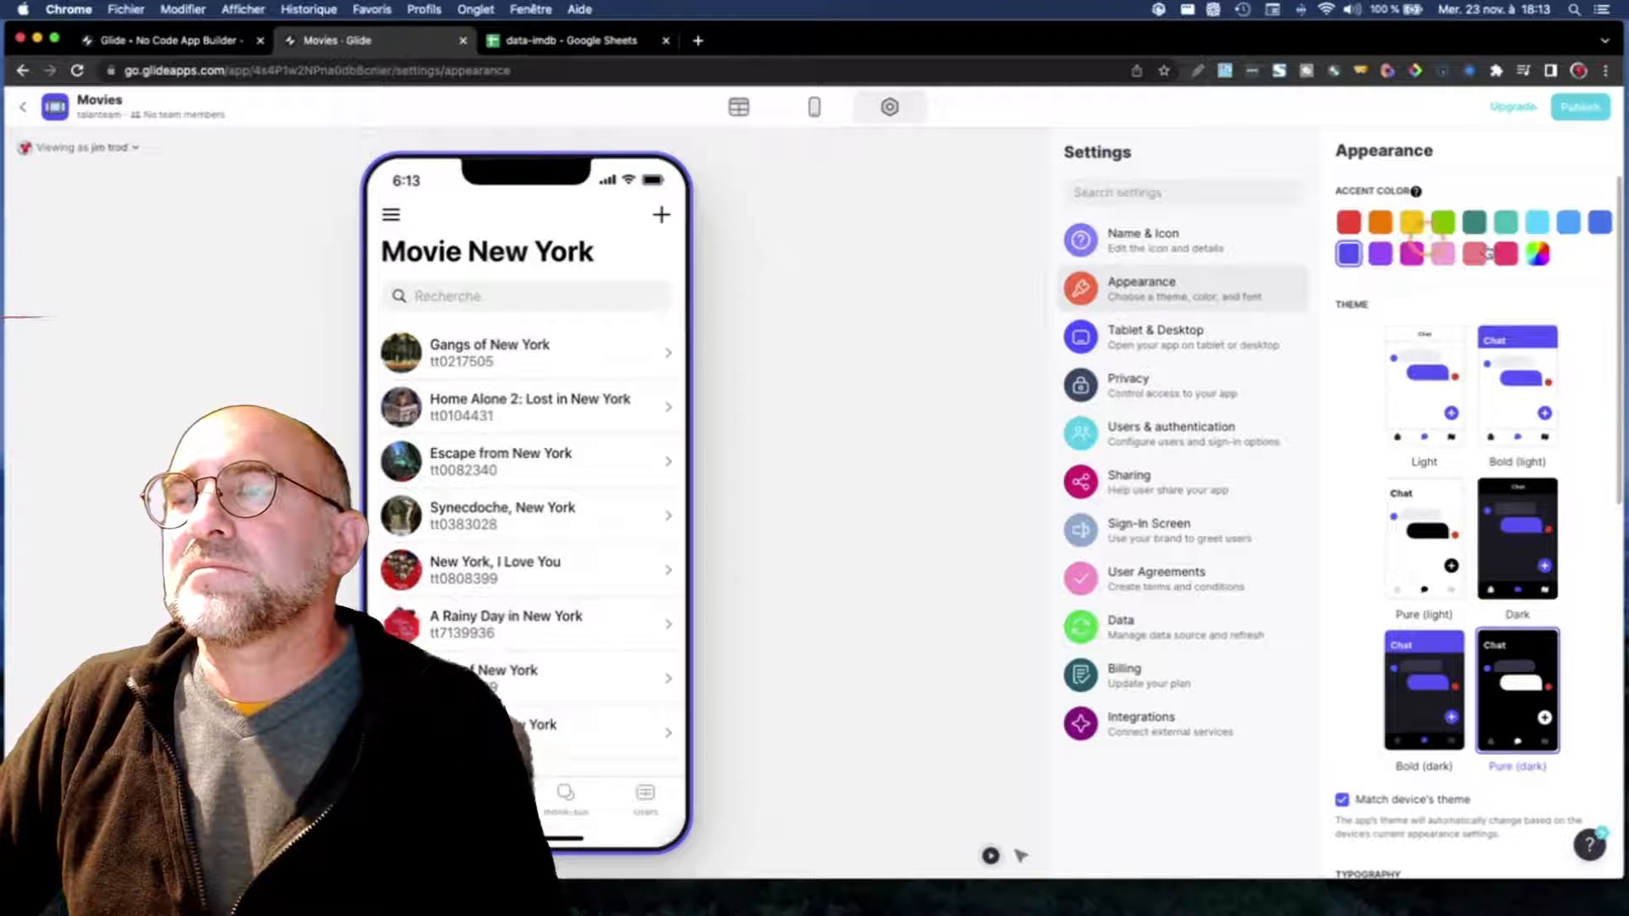
{"action": "scroll", "coordinate": [1464, 348], "scroll_direction": "down", "scroll_amount": 7}
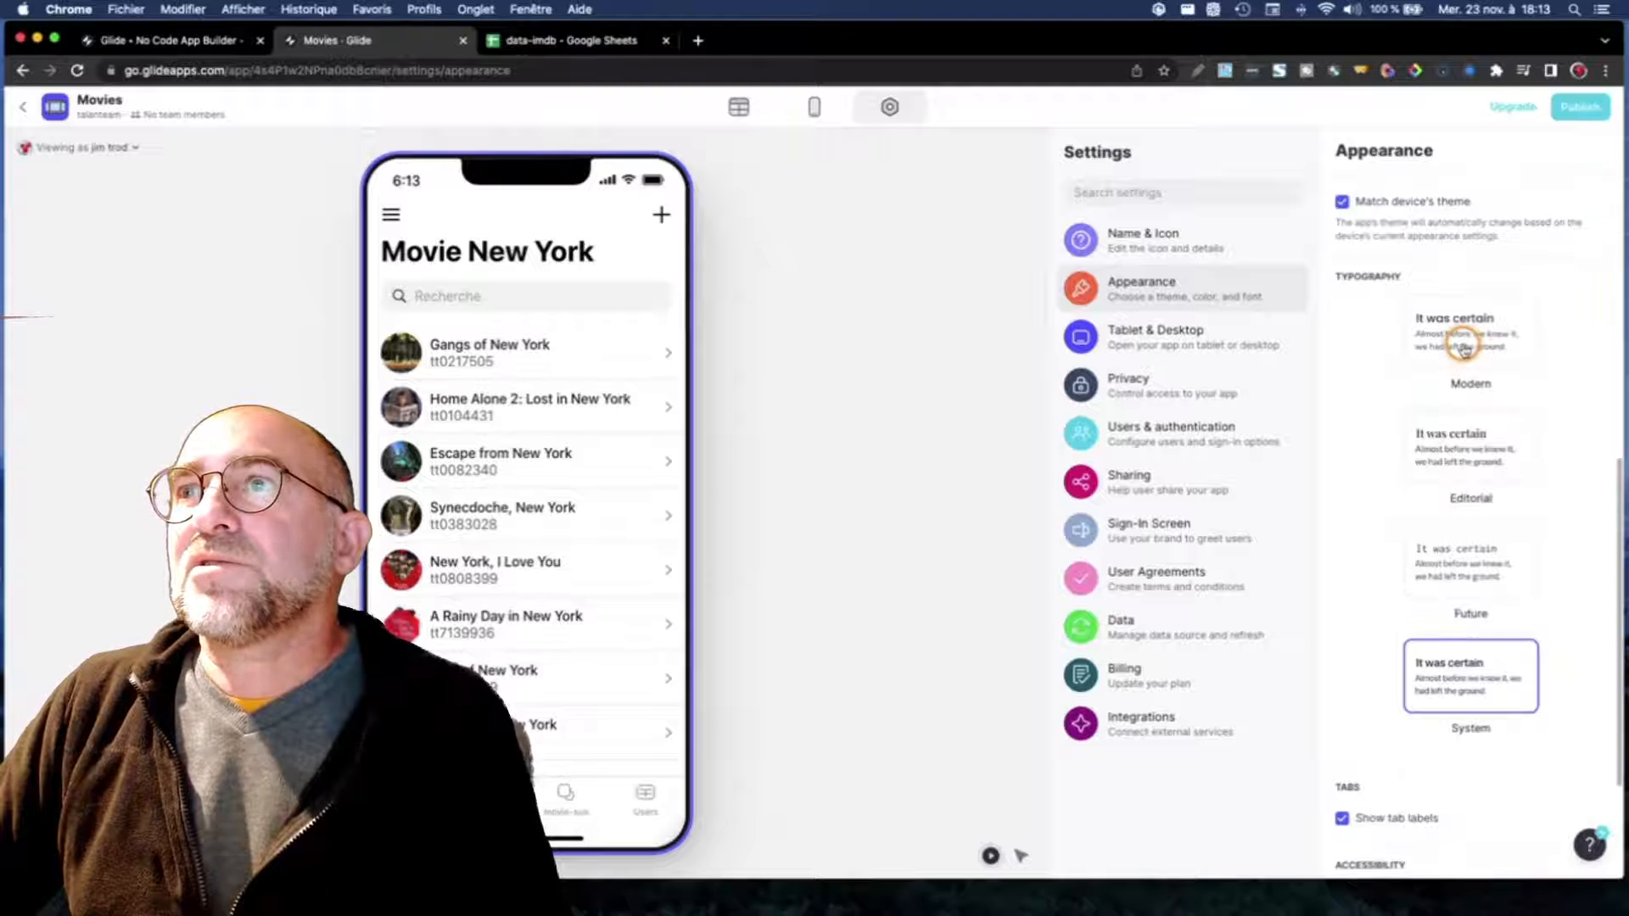
{"action": "scroll", "coordinate": [1464, 349], "scroll_direction": "up", "scroll_amount": 7}
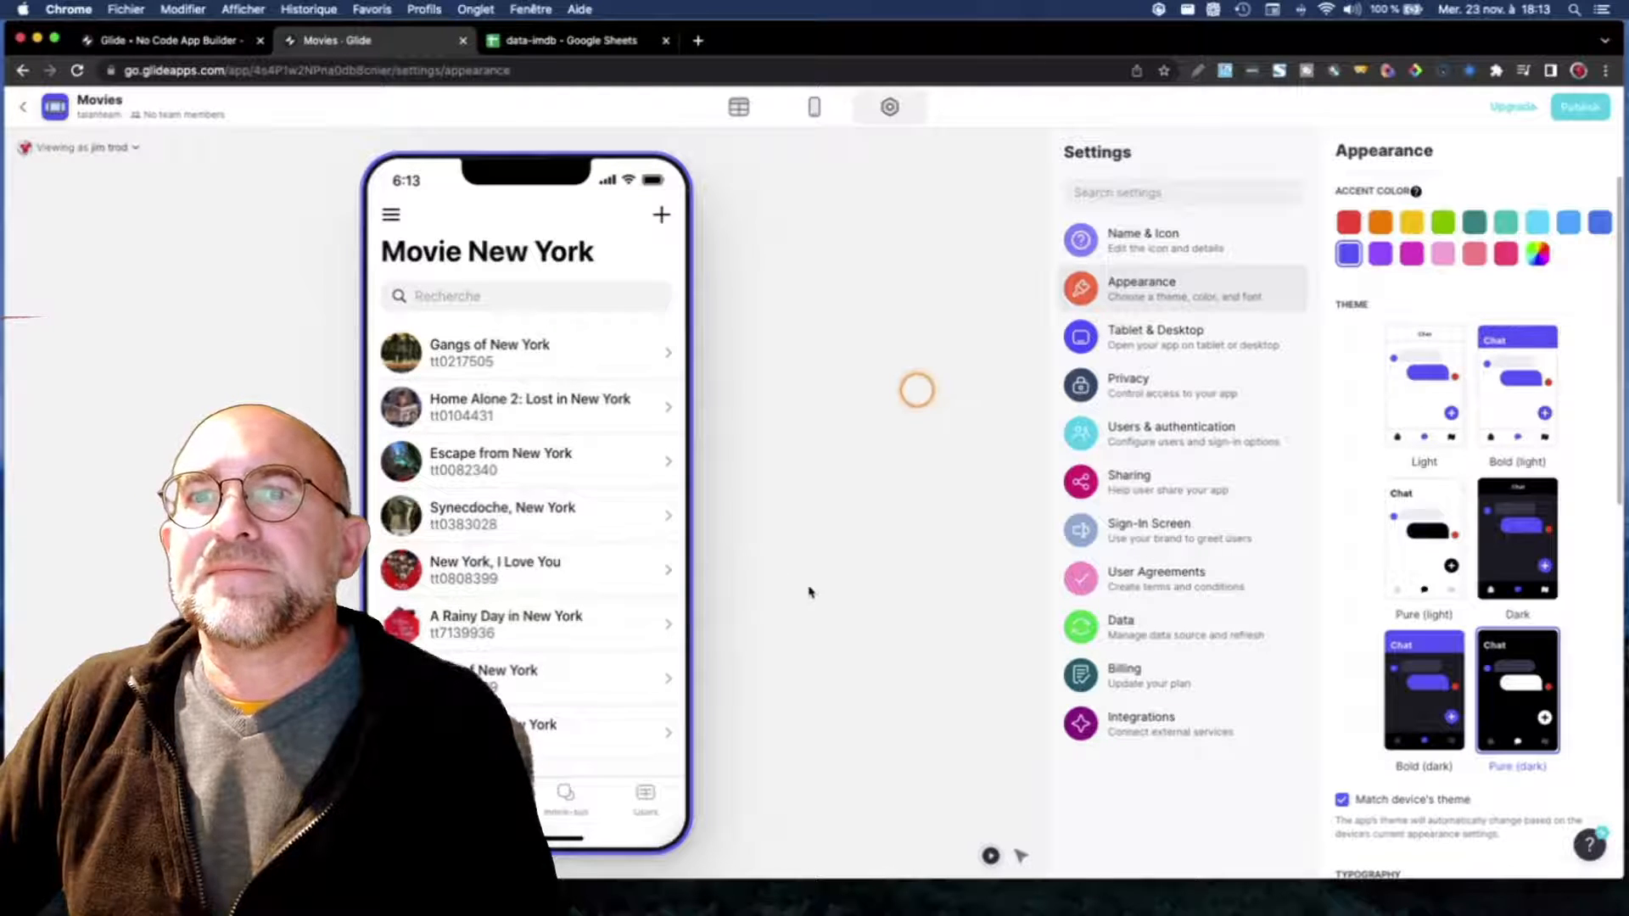
Step: Check the Tablet & Desktop settings and set the app's privacy sign-in to Public
{"action": "left_click", "coordinate": [1203, 348]}
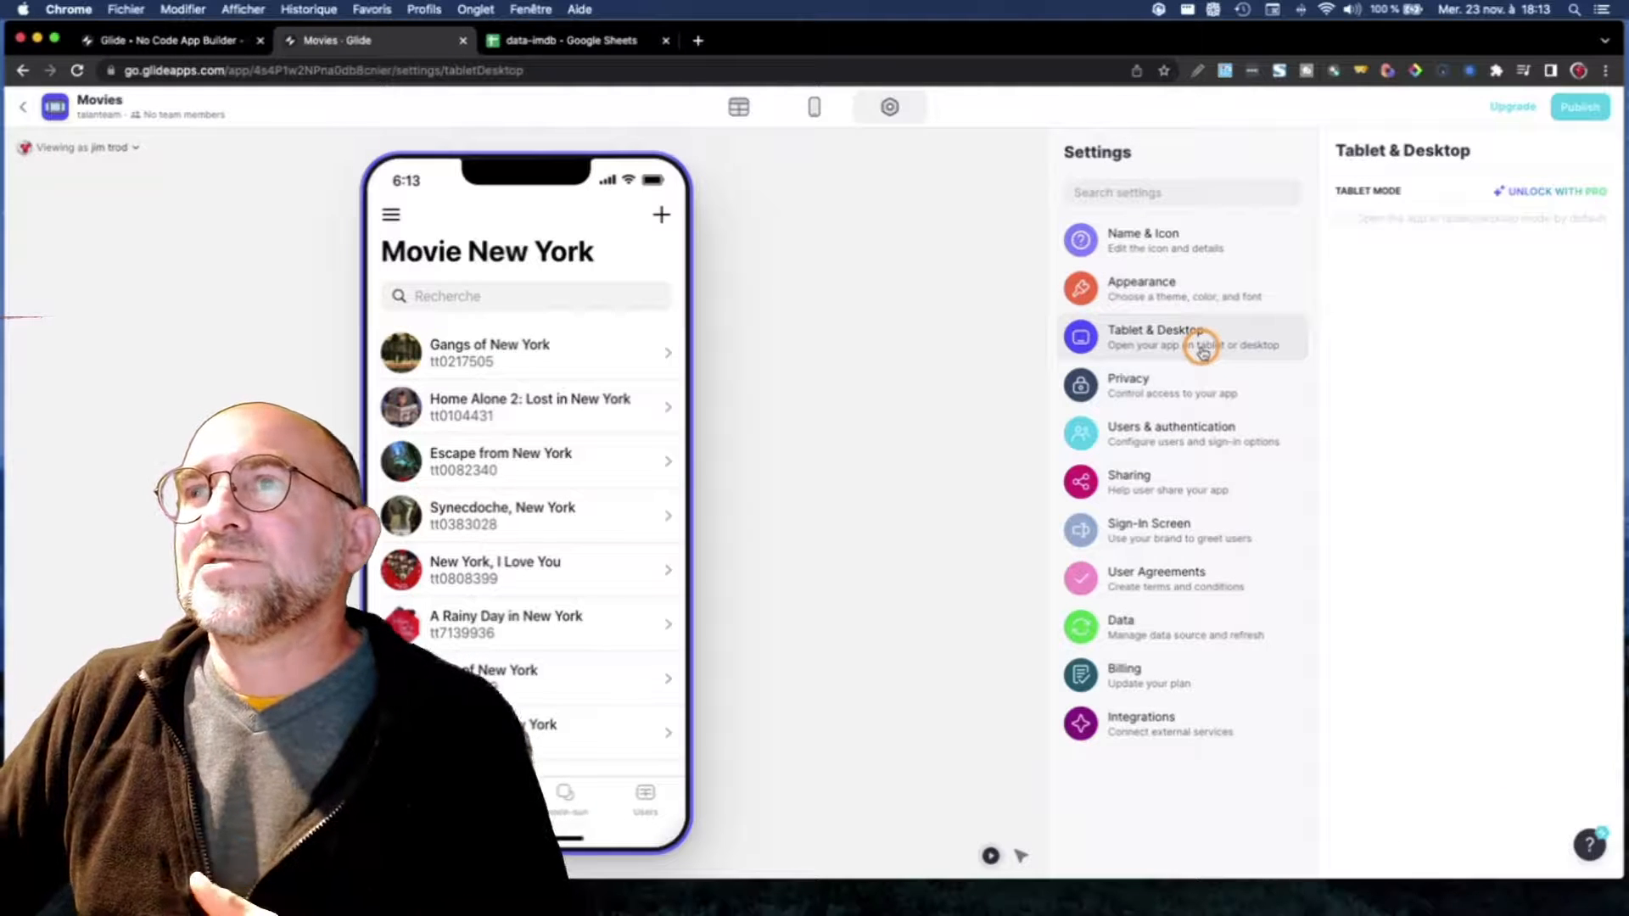
{"action": "left_click", "coordinate": [1192, 395]}
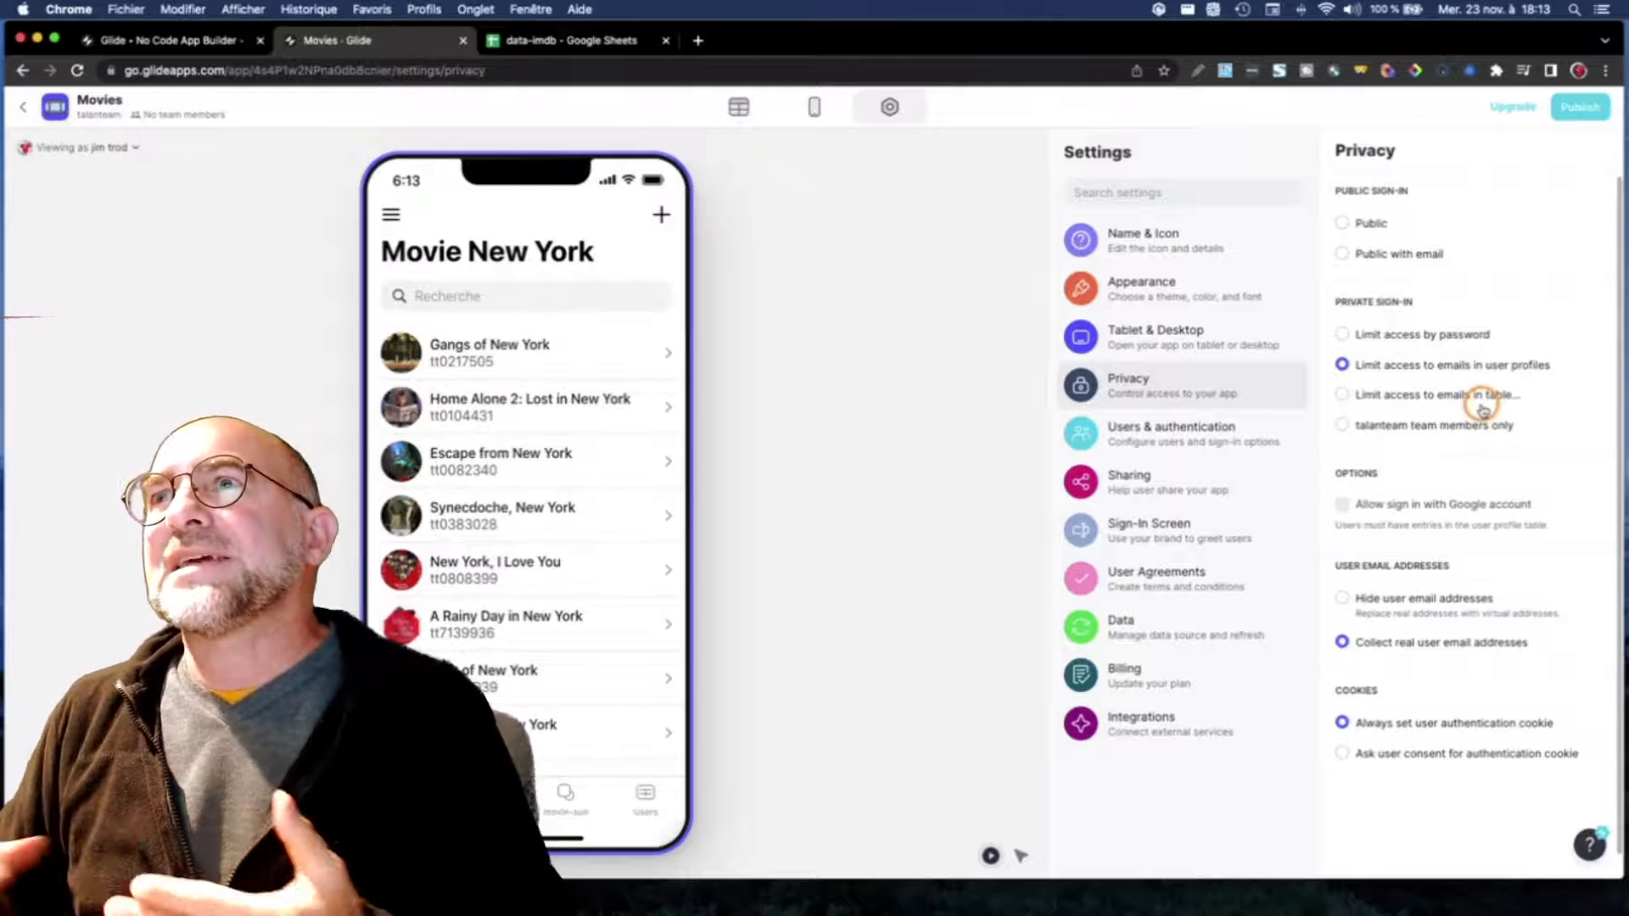
{"action": "left_click", "coordinate": [1369, 226]}
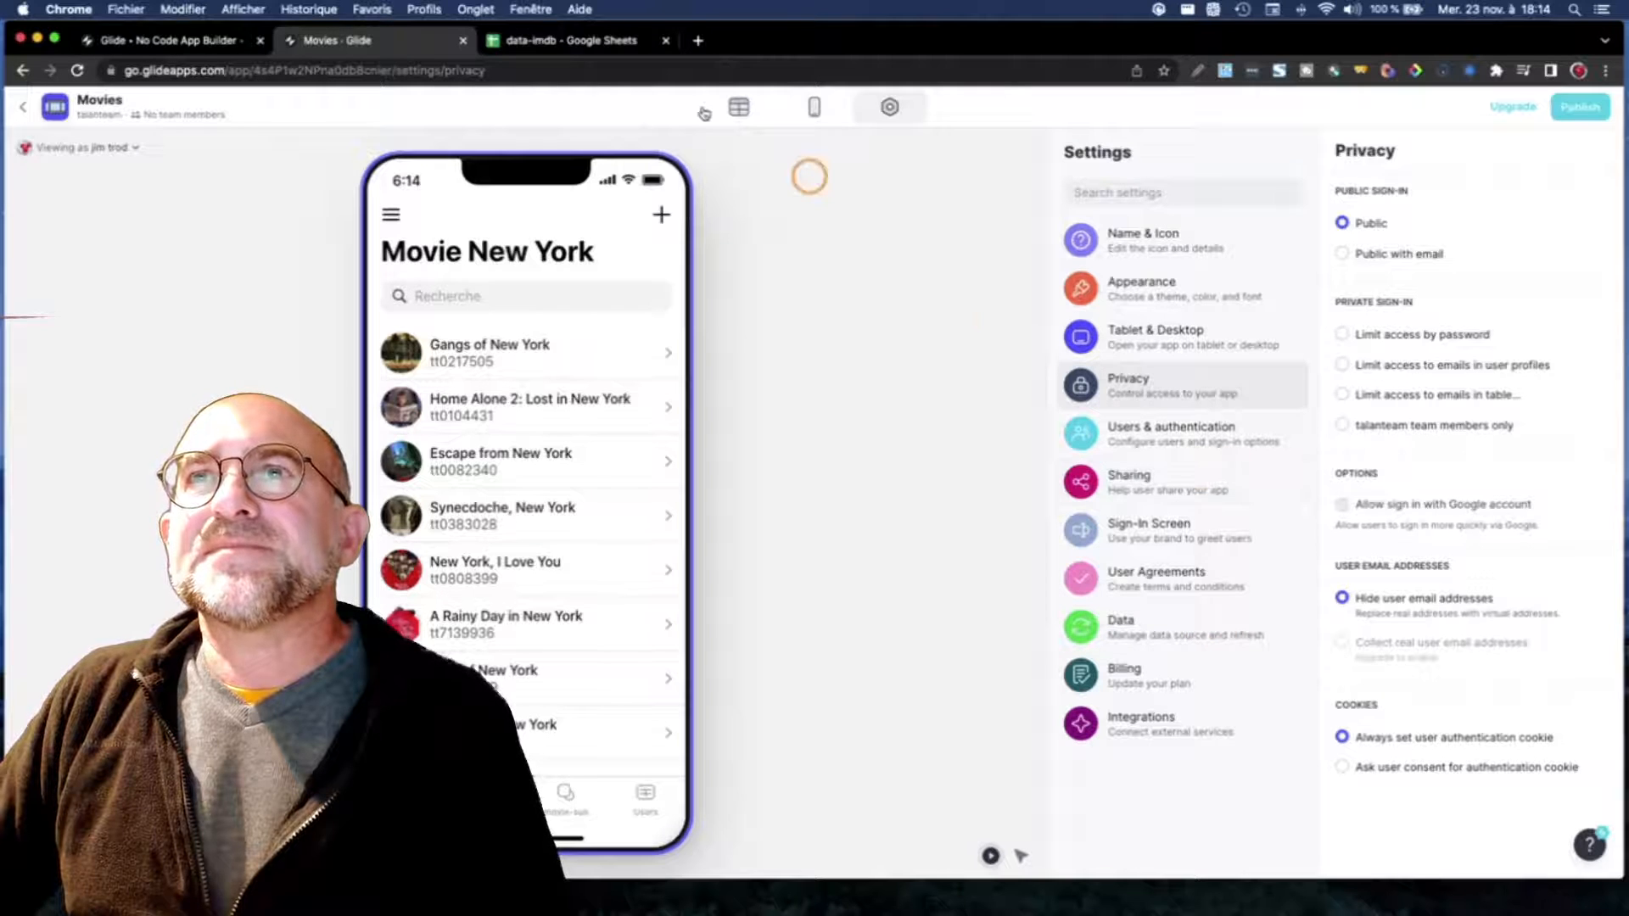
Step: Examine the Sign-In Screen settings and try the email field and continue button in its preview
{"action": "left_click", "coordinate": [1154, 538]}
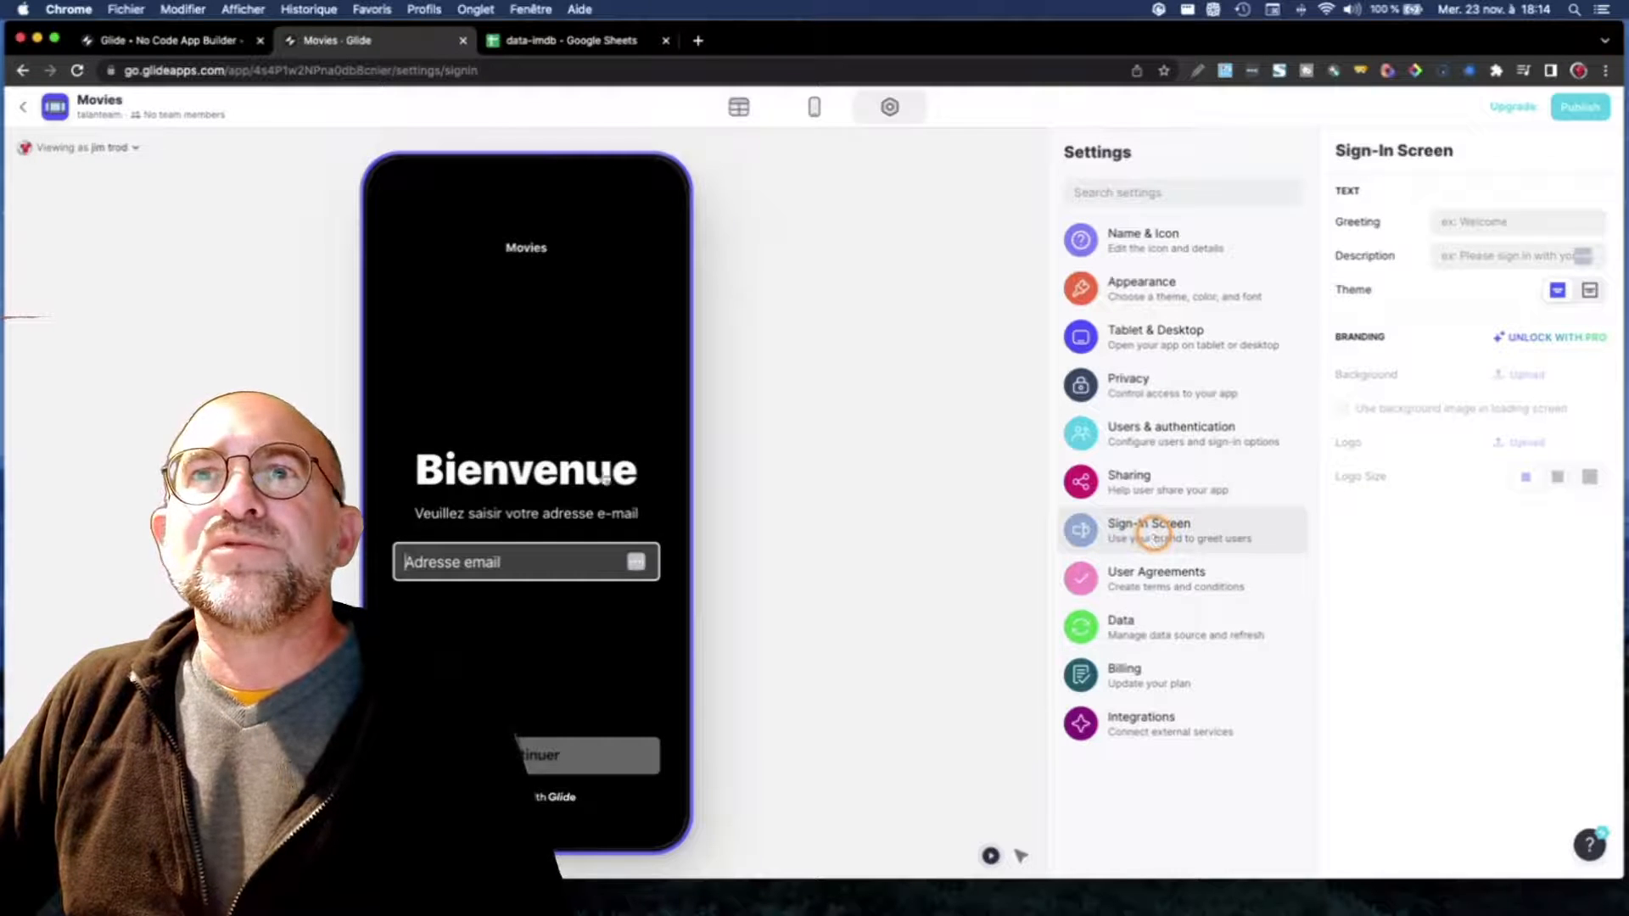
{"action": "left_click", "coordinate": [524, 566]}
{"action": "left_click", "coordinate": [556, 768]}
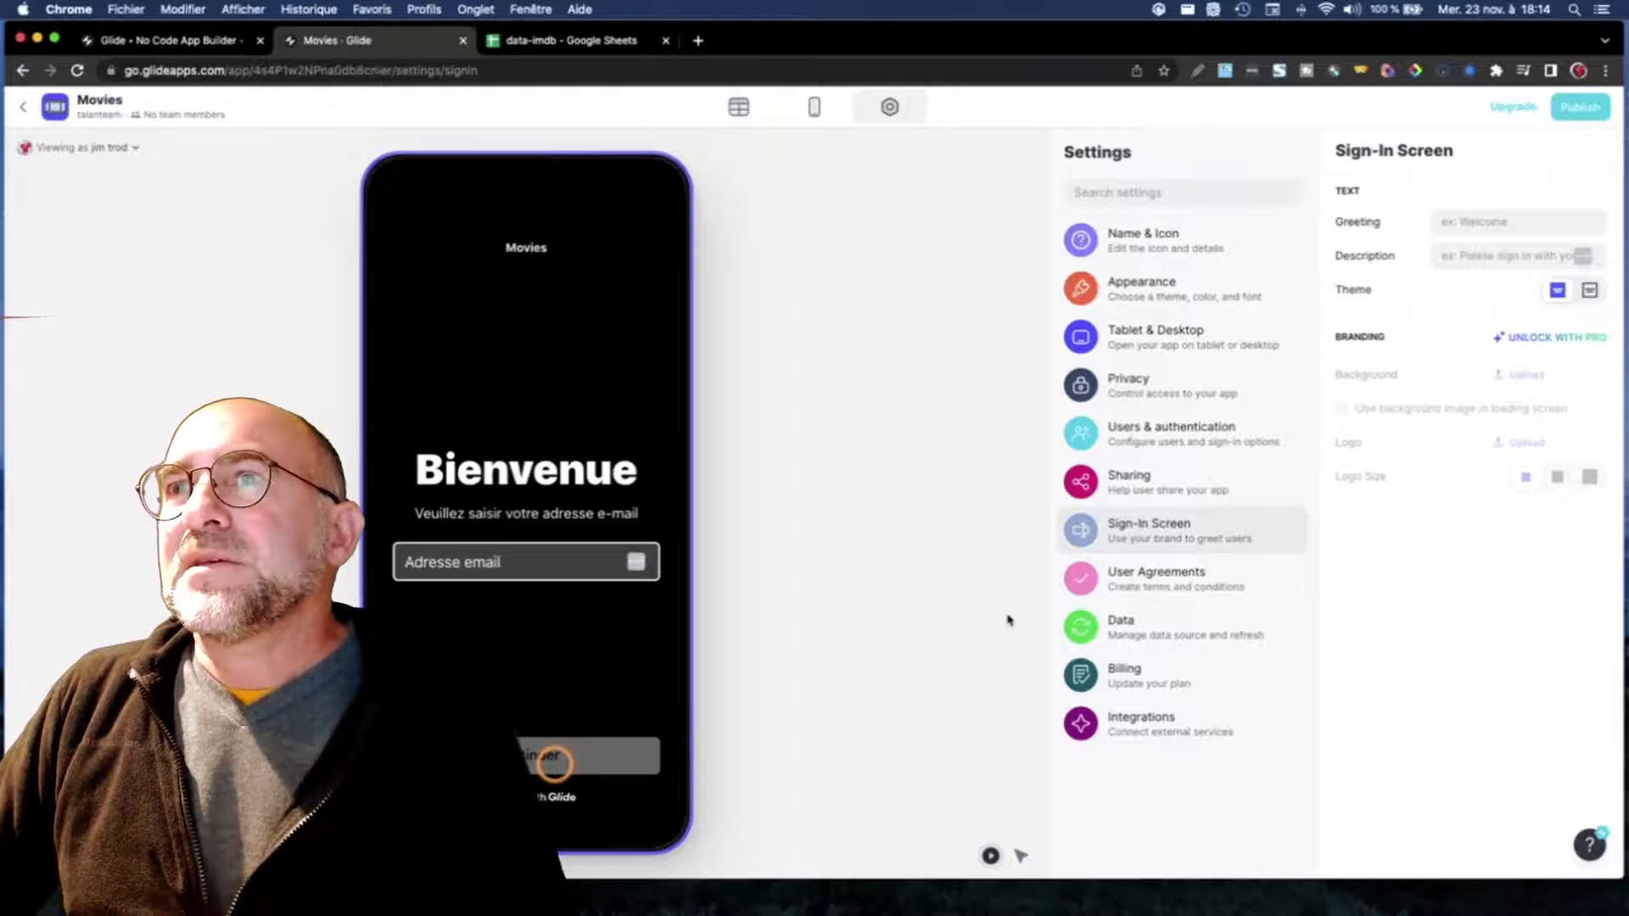
{"action": "left_click", "coordinate": [1191, 438]}
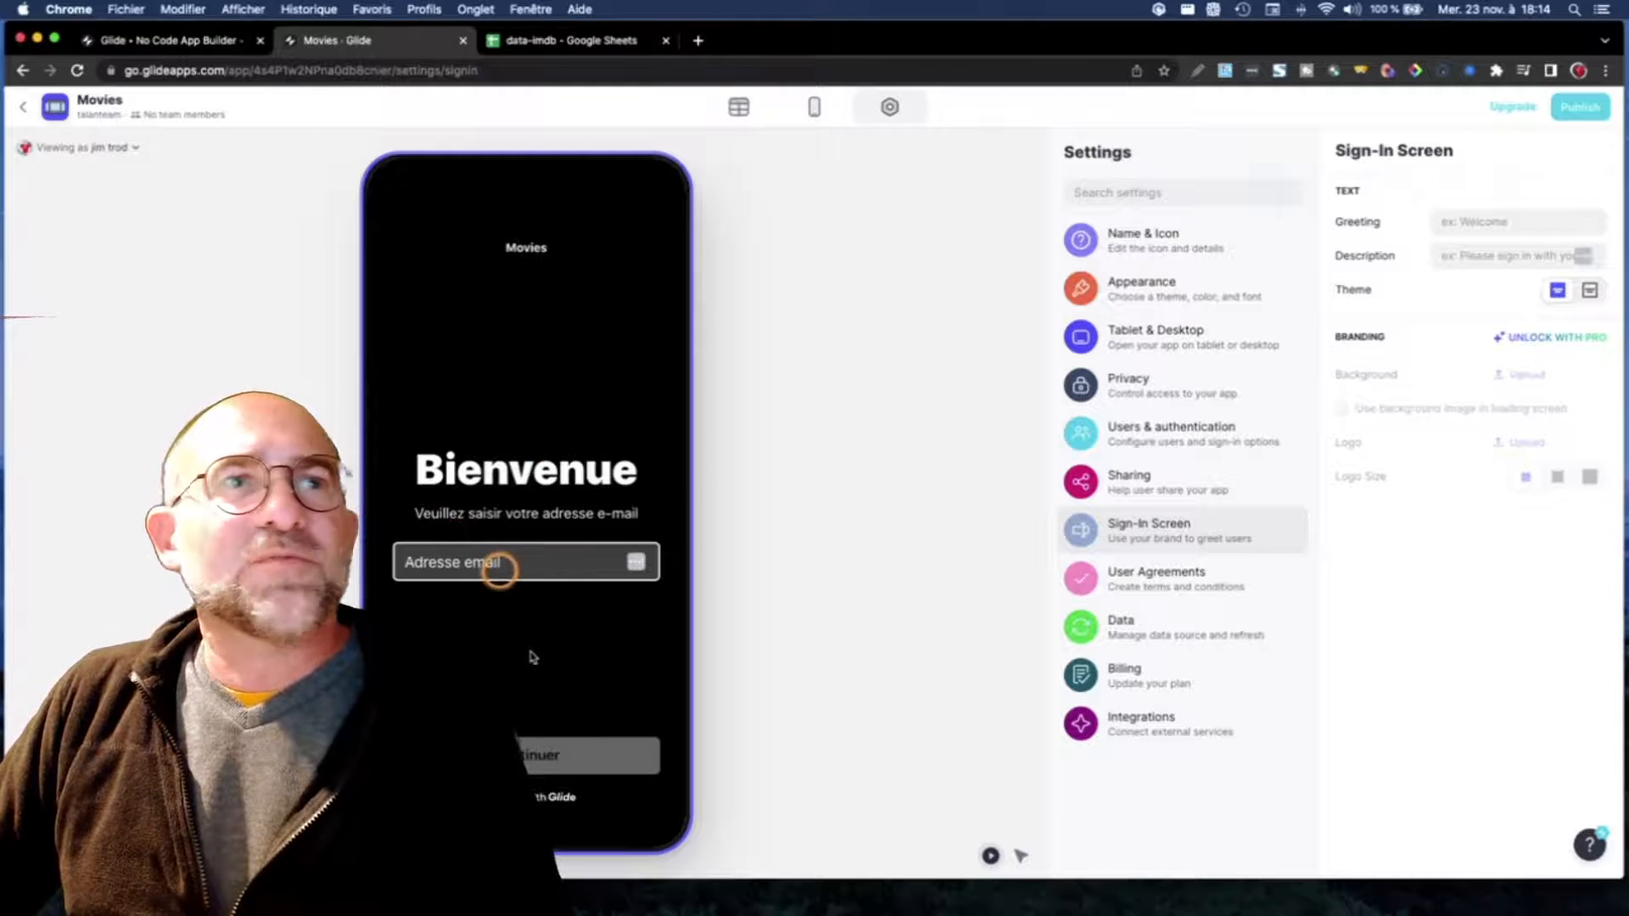
Step: Compare the generale table in the Data Editor with the source rows in the data-imdb Google Sheet
{"action": "left_click", "coordinate": [820, 106]}
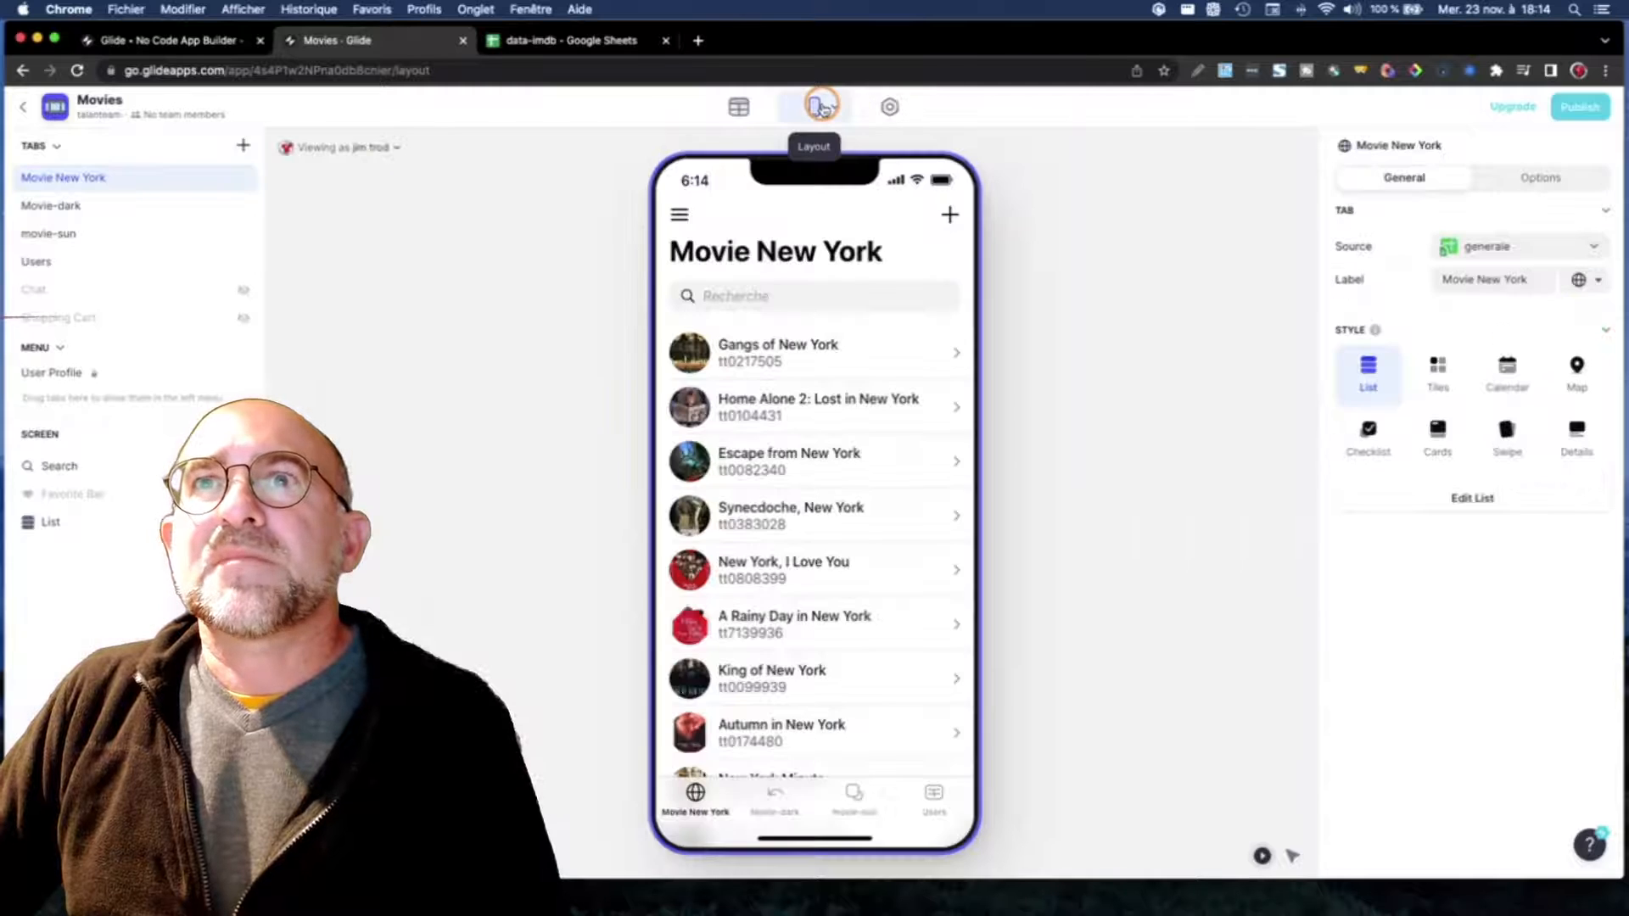
{"action": "left_click", "coordinate": [746, 108]}
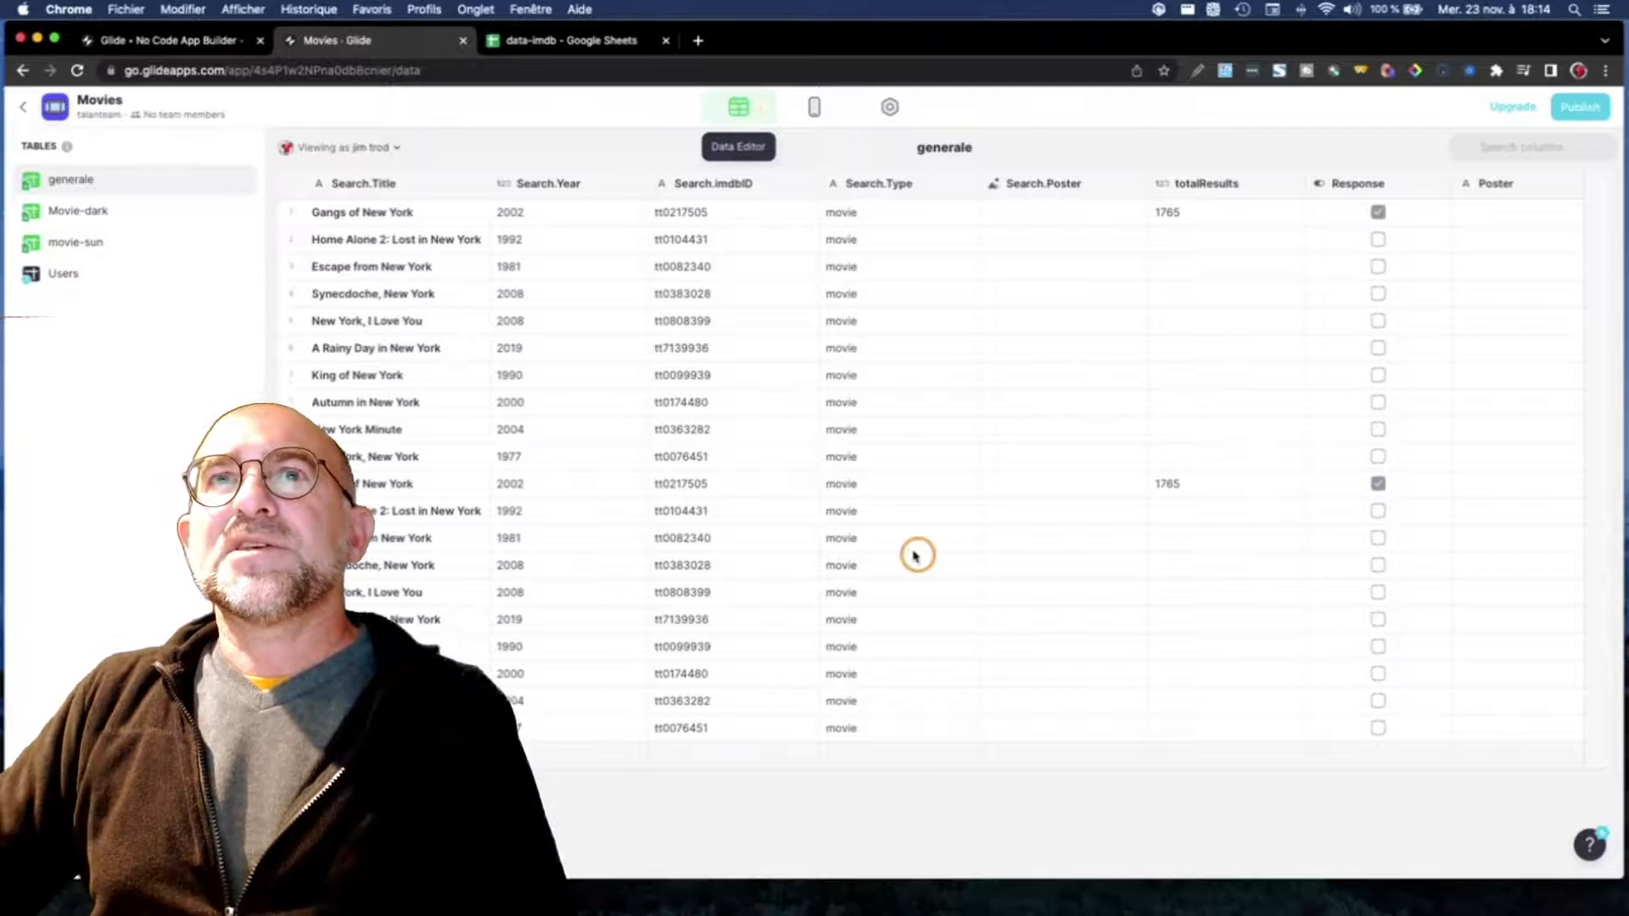
{"action": "left_click", "coordinate": [916, 556]}
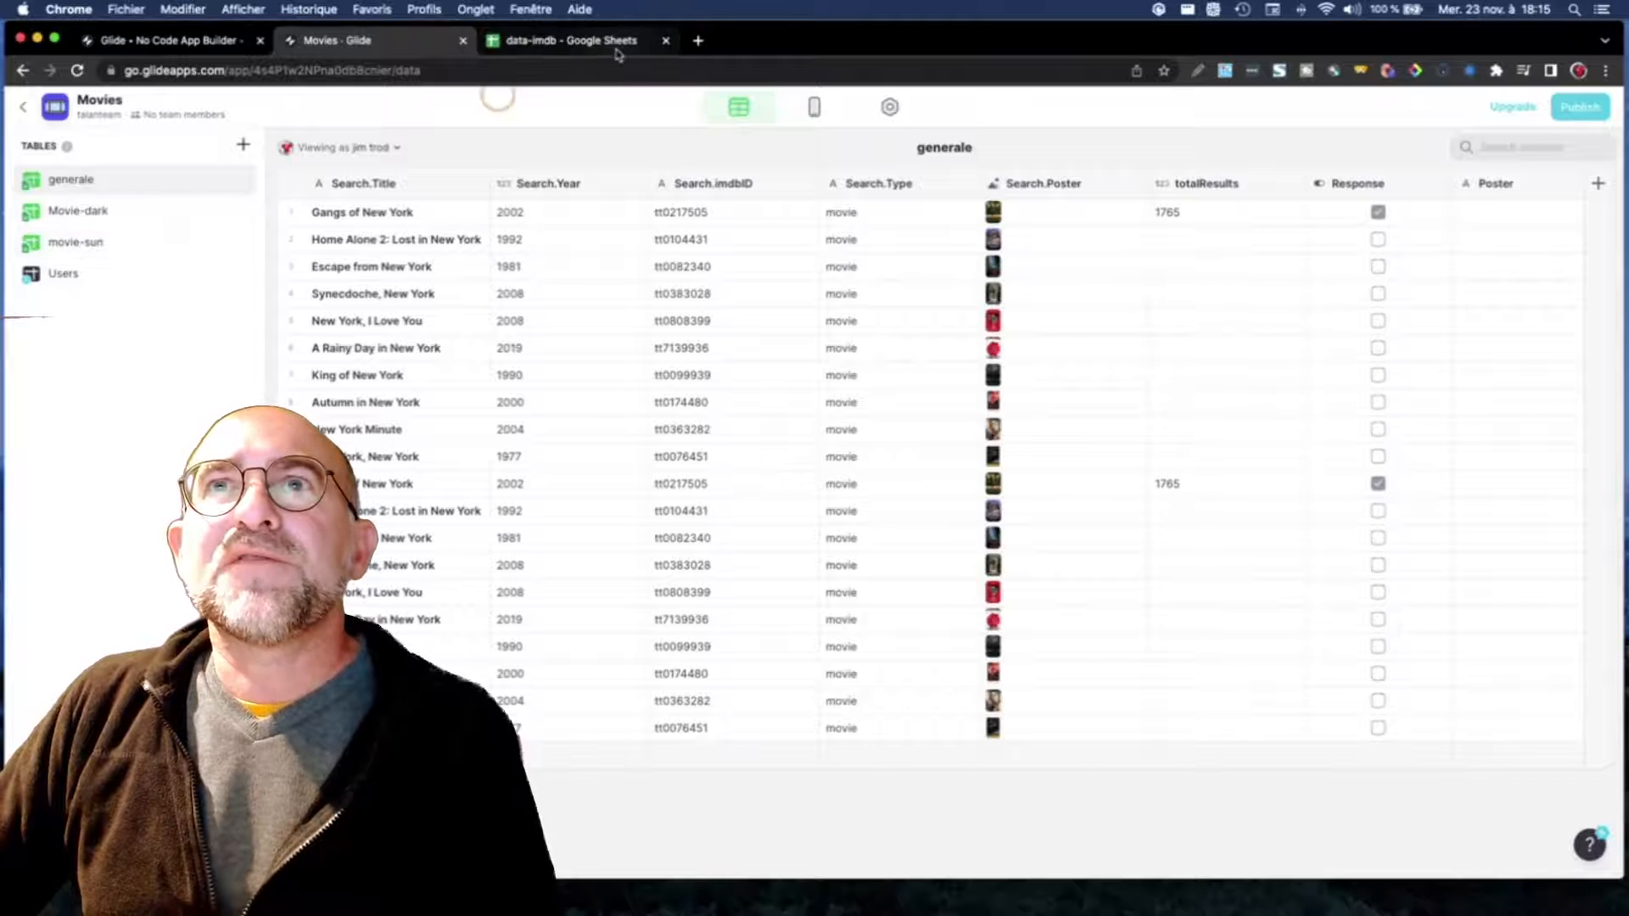
{"action": "left_click", "coordinate": [586, 41]}
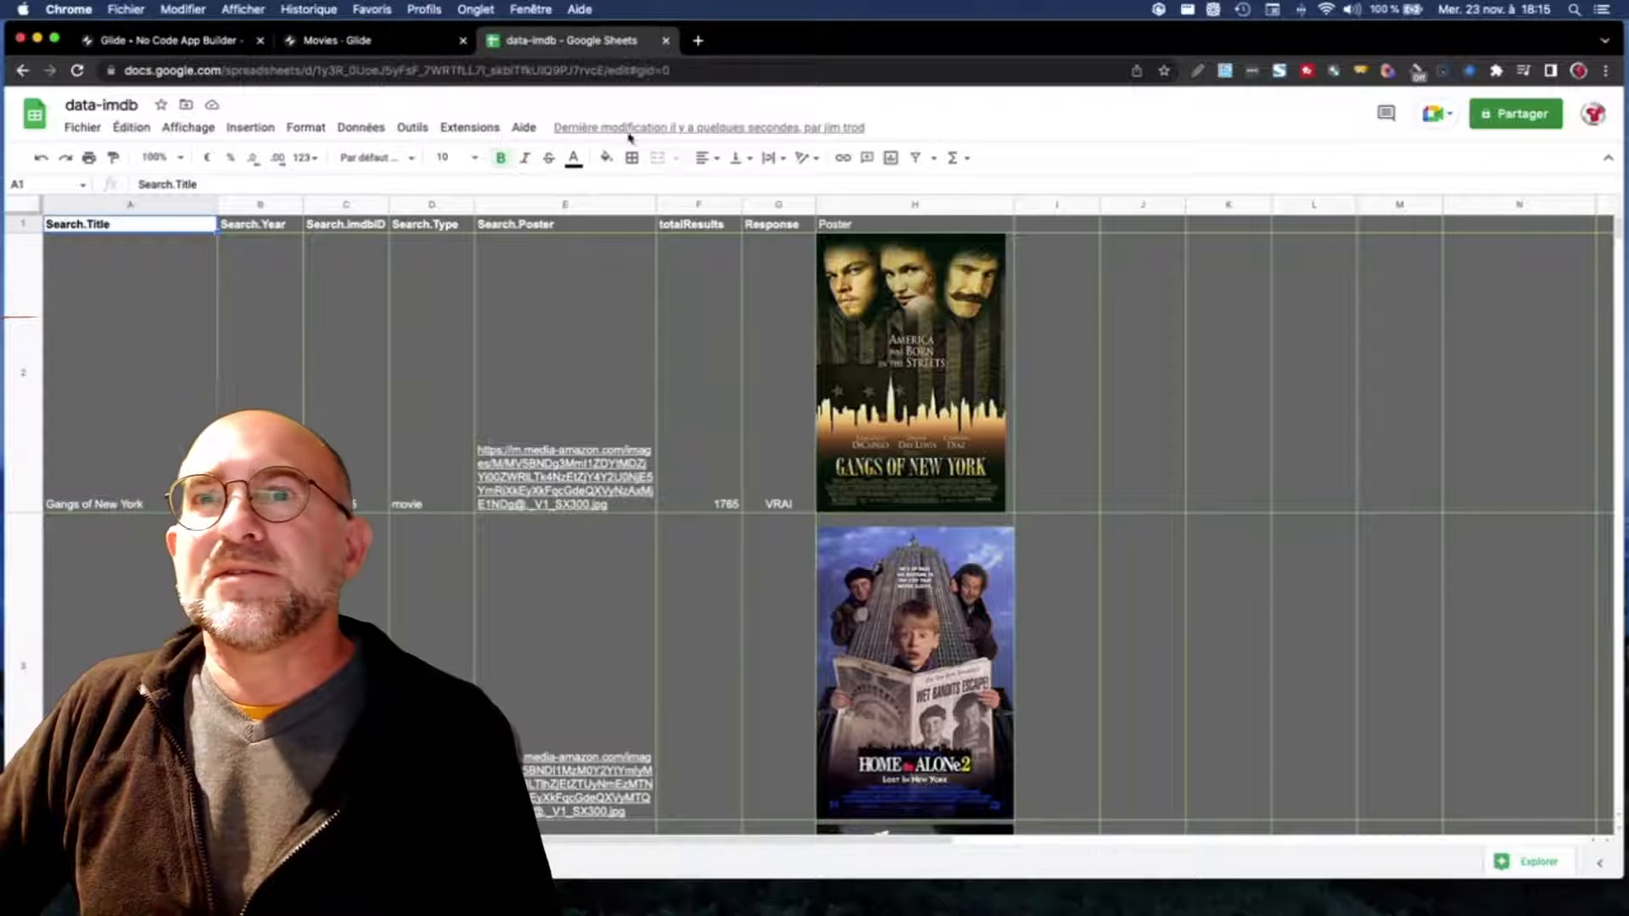
{"action": "scroll", "coordinate": [616, 365], "scroll_direction": "down", "scroll_amount": 3}
{"action": "scroll", "coordinate": [615, 366], "scroll_direction": "up", "scroll_amount": 3}
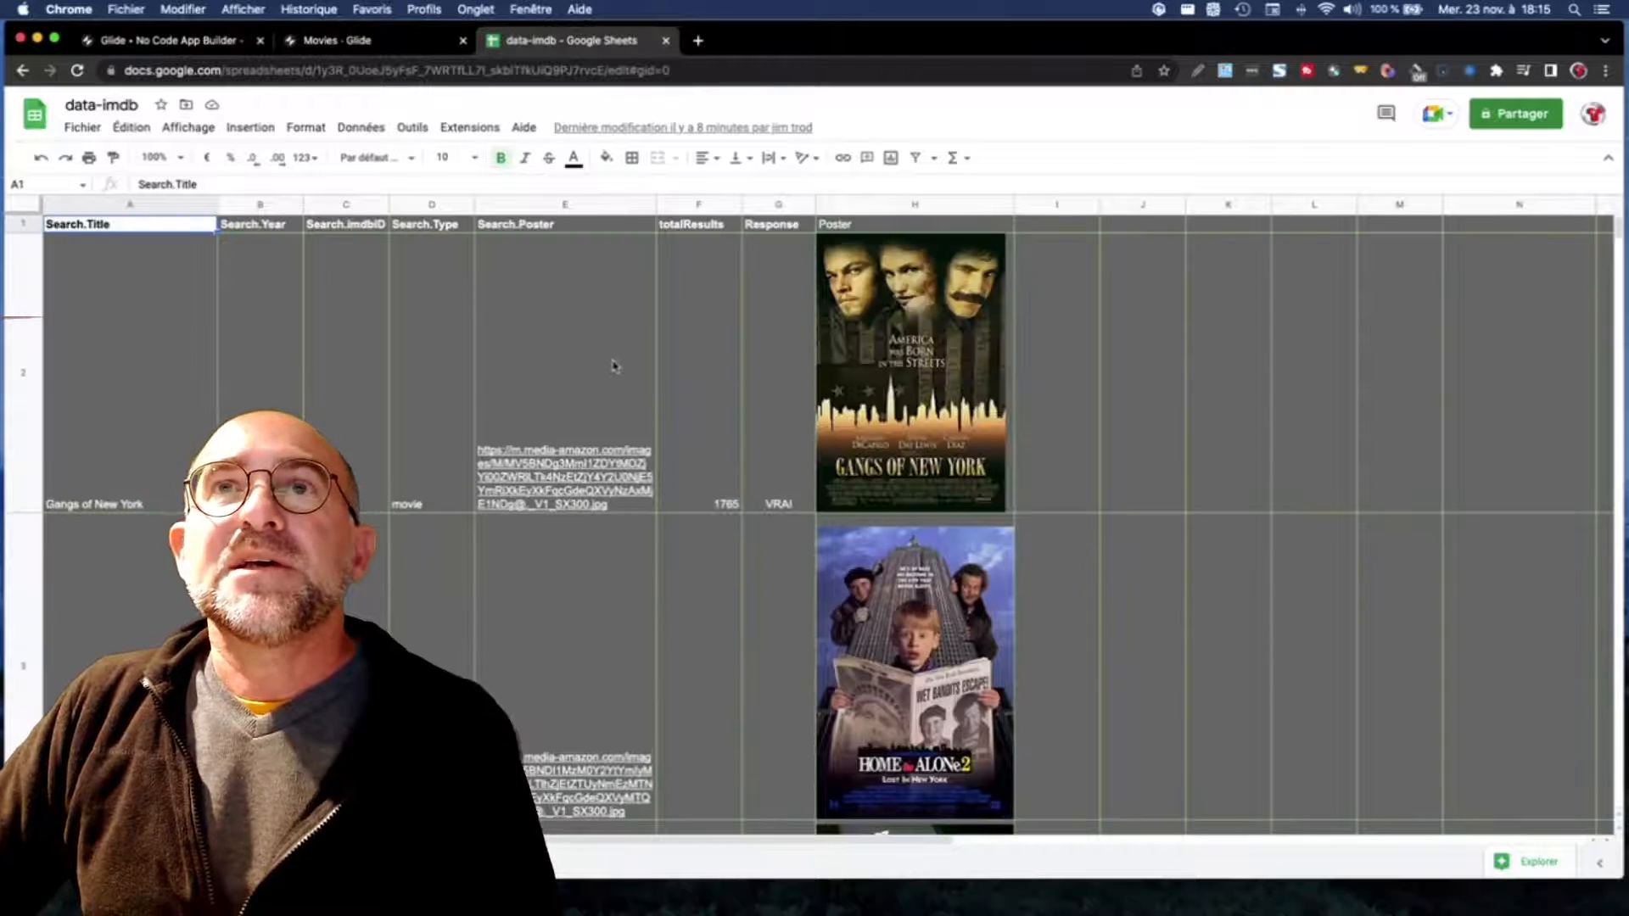
{"action": "left_click", "coordinate": [332, 43]}
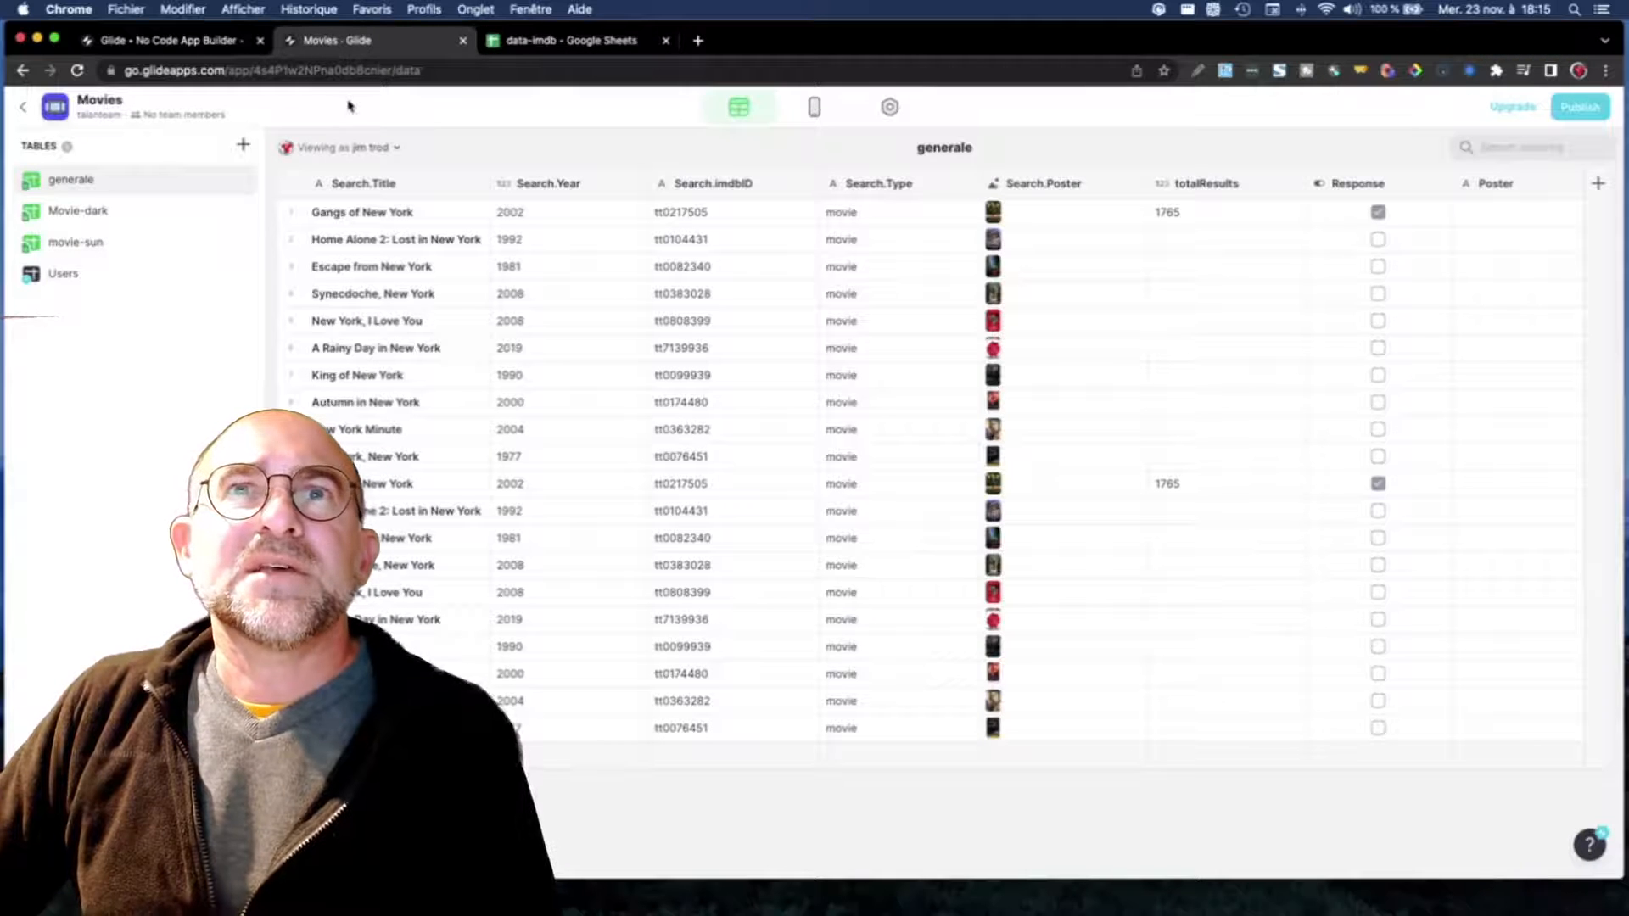
Step: In the Users table, set the existing user's Role to "Administrateur"
{"action": "left_click", "coordinate": [65, 277]}
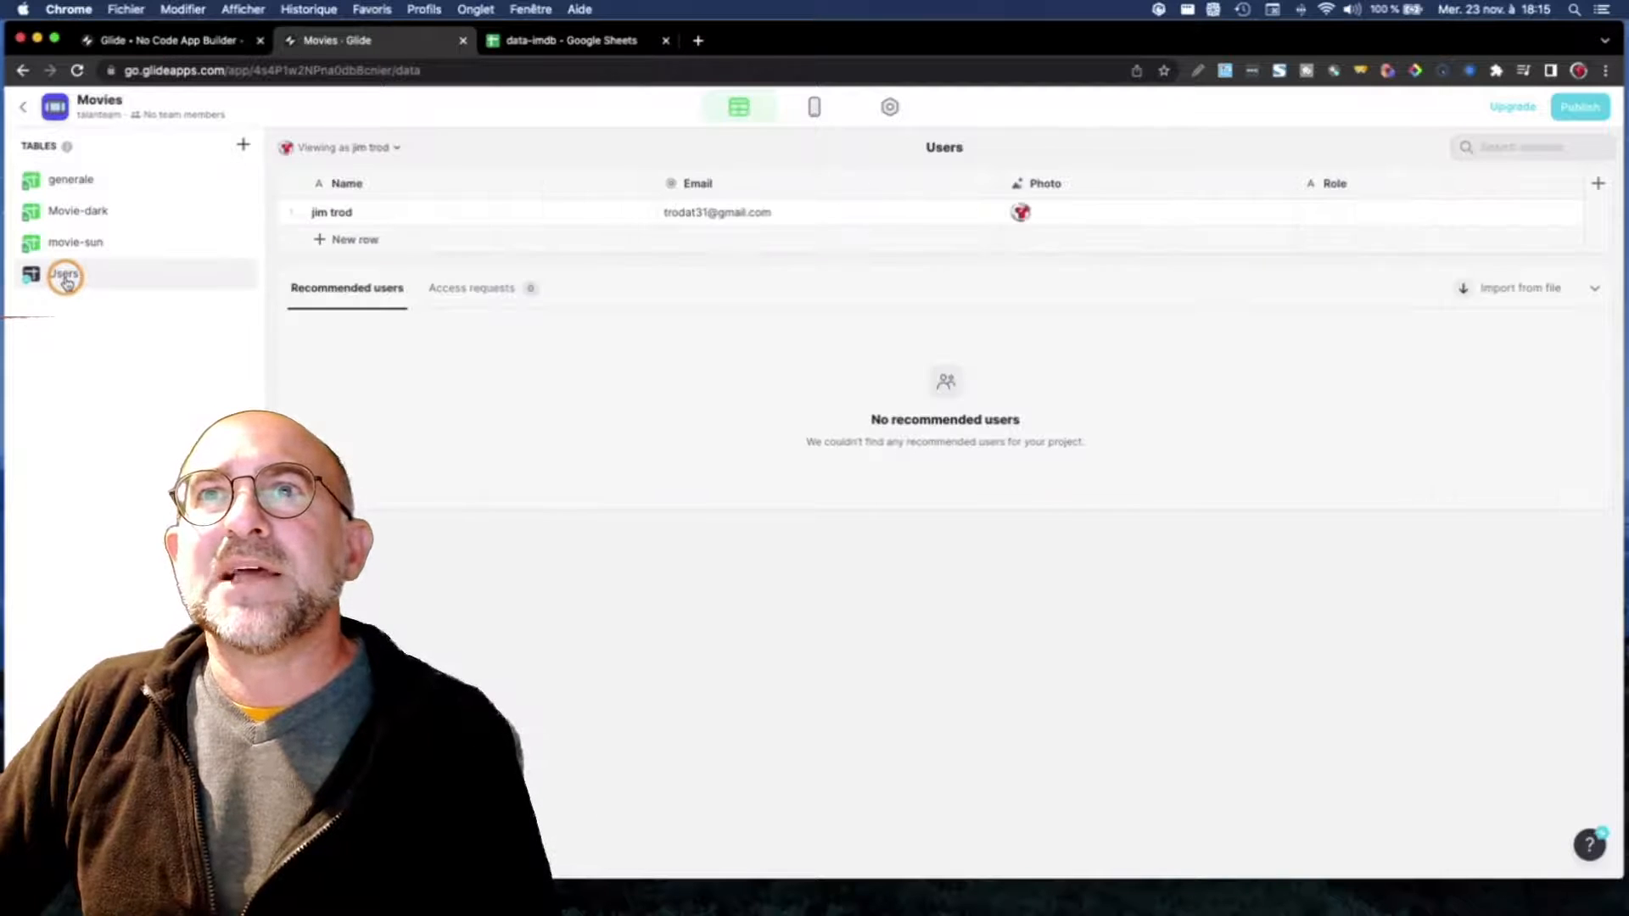
{"action": "left_click", "coordinate": [331, 206]}
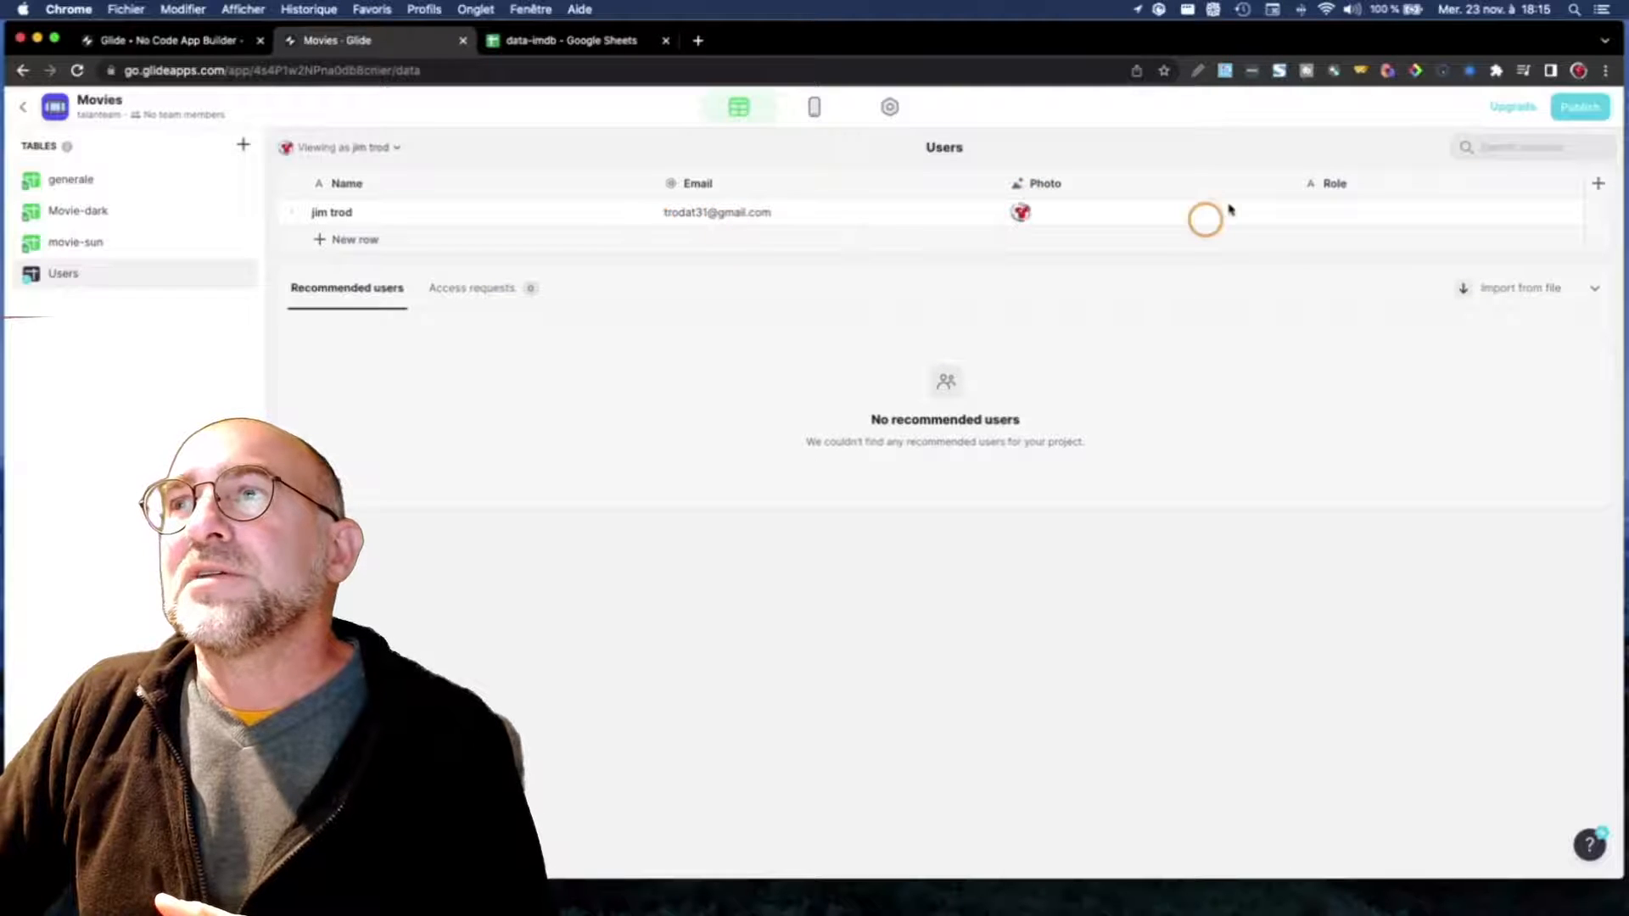
{"action": "left_click", "coordinate": [1355, 212]}
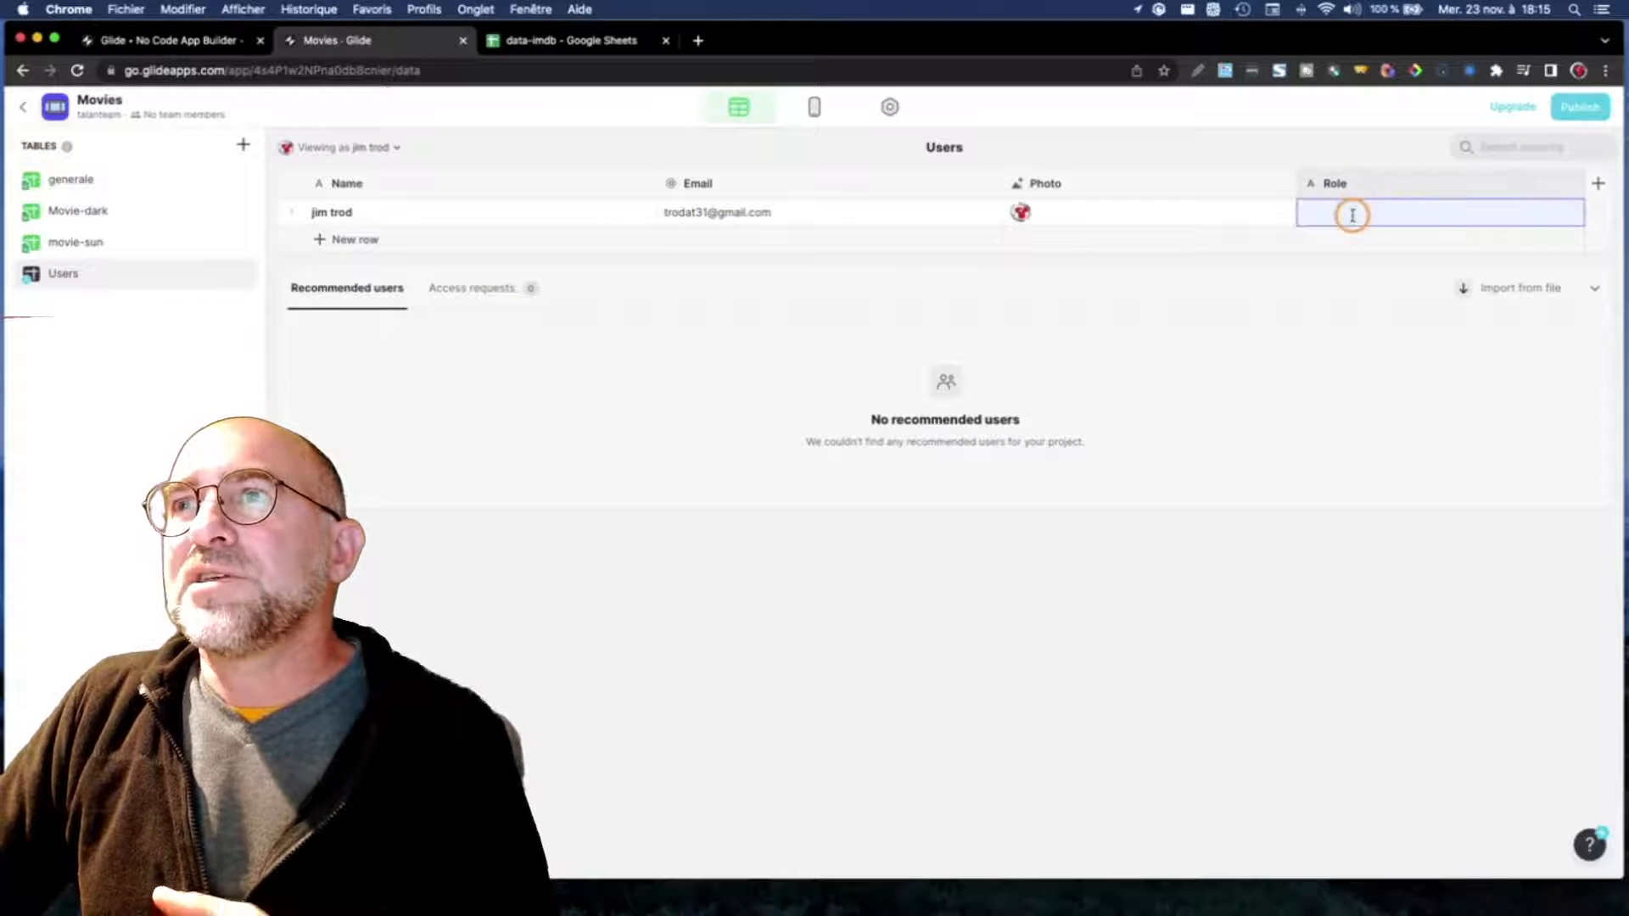
{"action": "left_click", "coordinate": [1352, 214]}
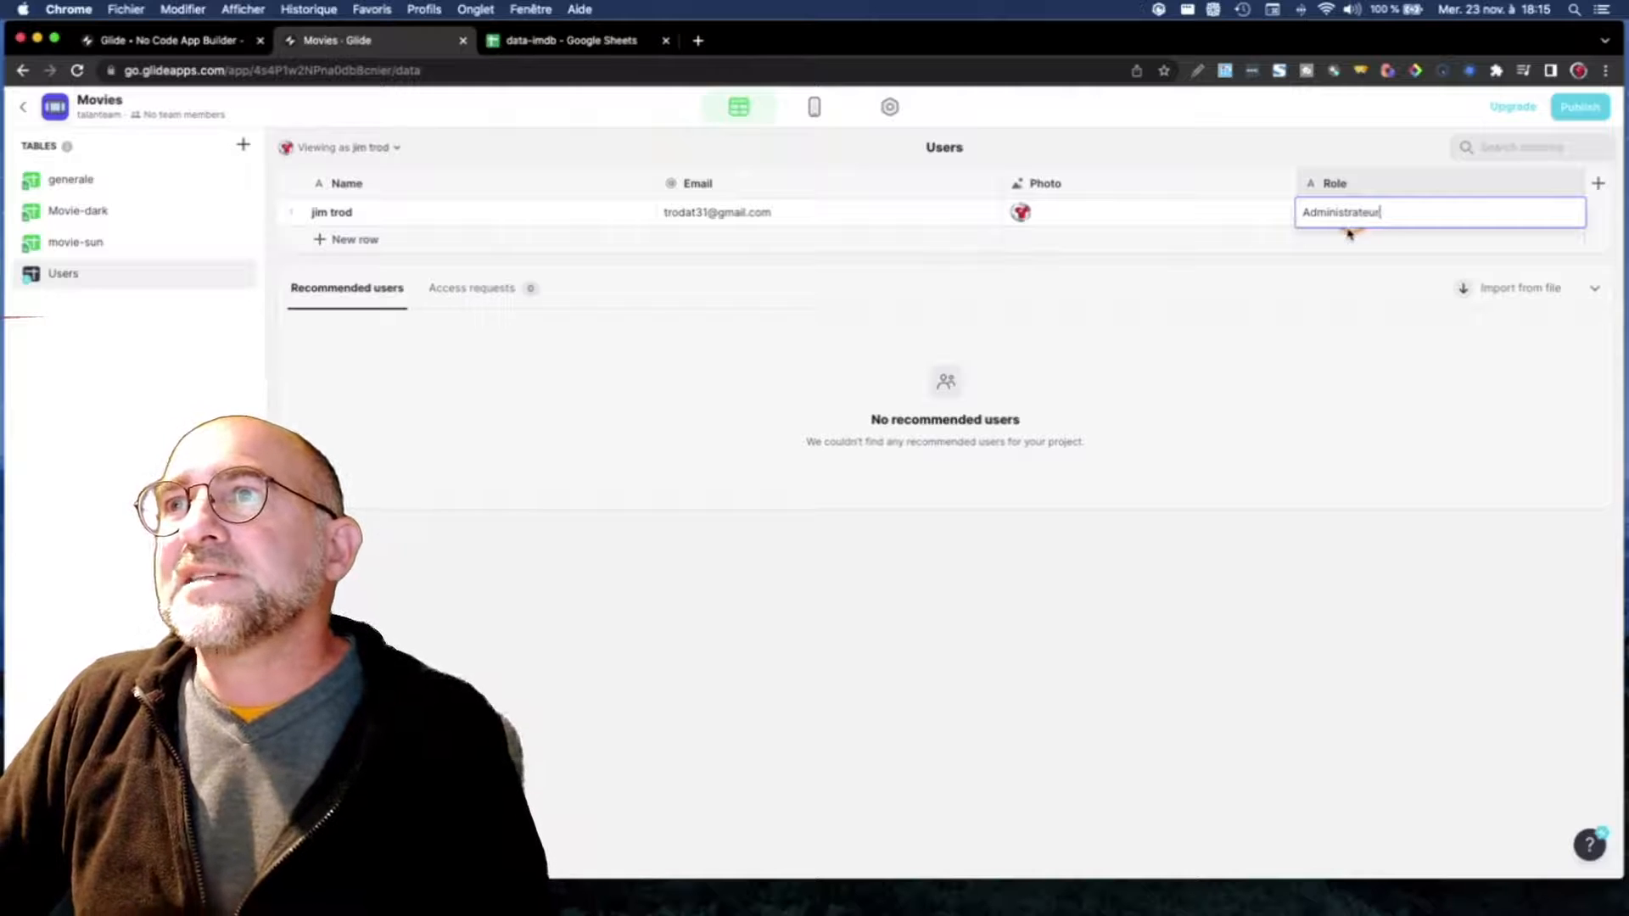
{"action": "type", "text": "Administrateur"}
{"action": "left_click", "coordinate": [1334, 254]}
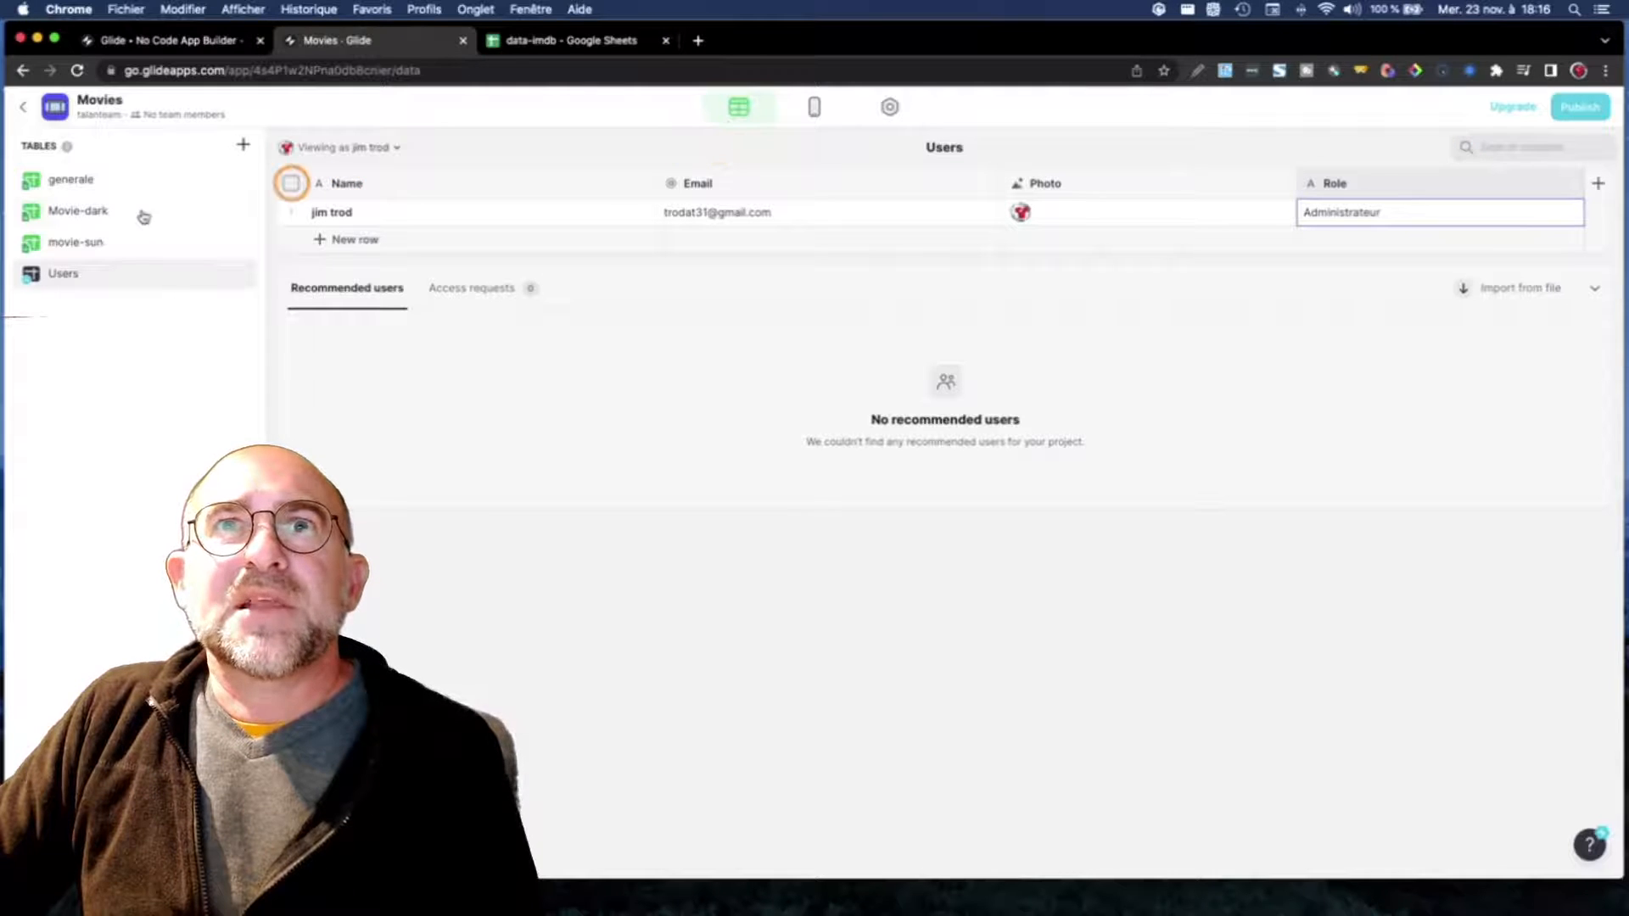
Step: Examine the Poster column's options and the types available for a new column in the generale table
{"action": "left_click", "coordinate": [136, 182]}
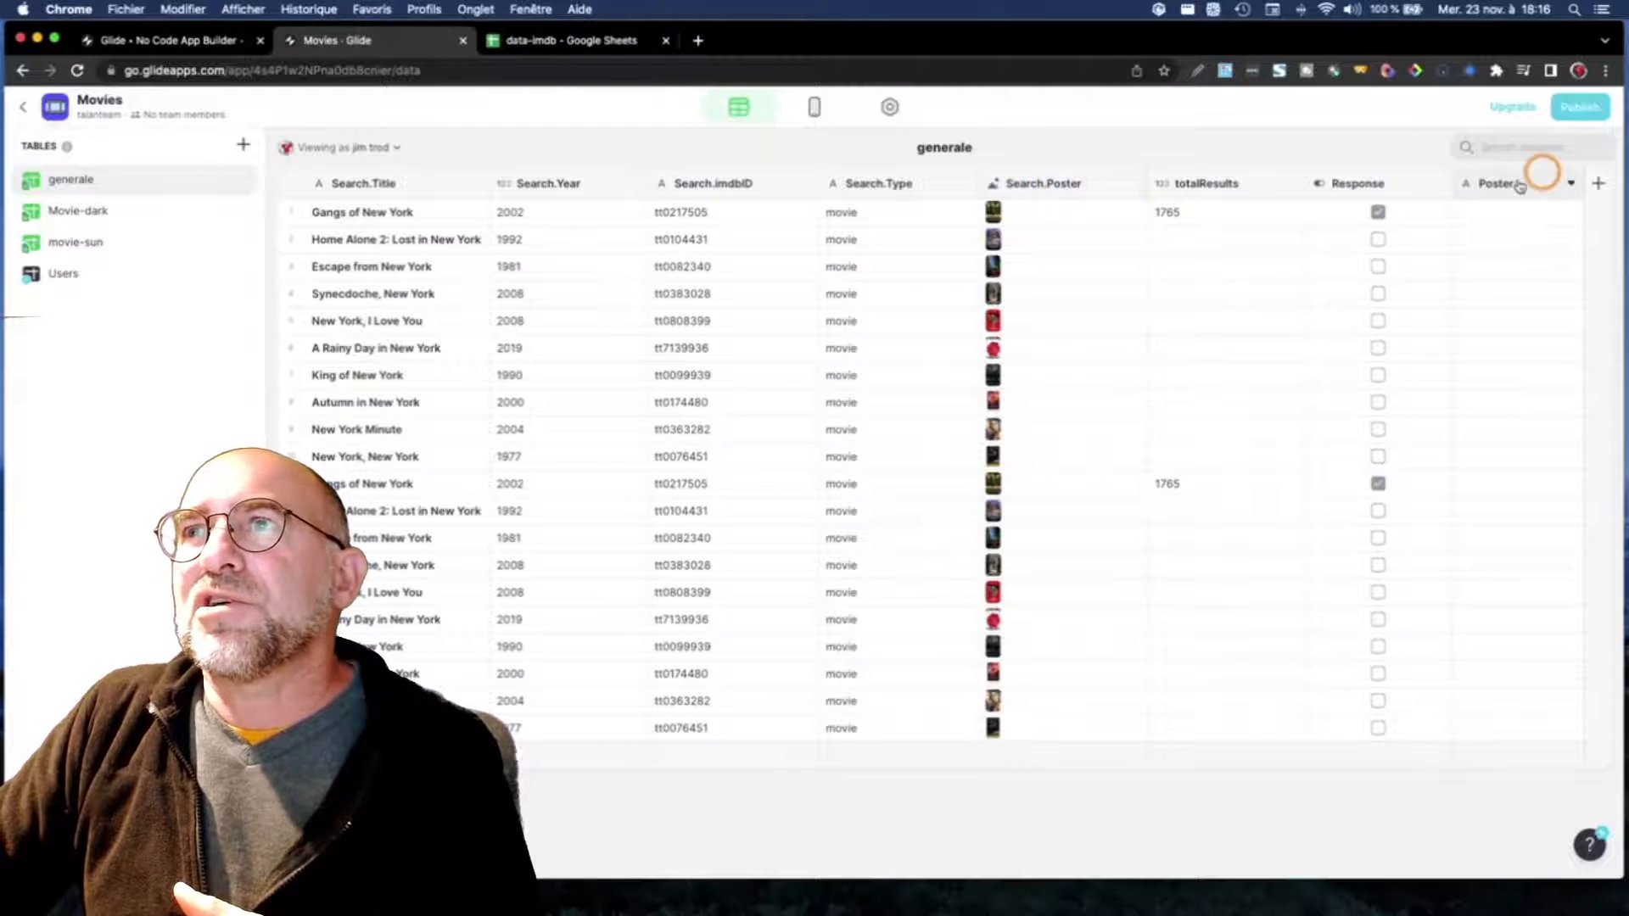
{"action": "left_click", "coordinate": [1572, 184]}
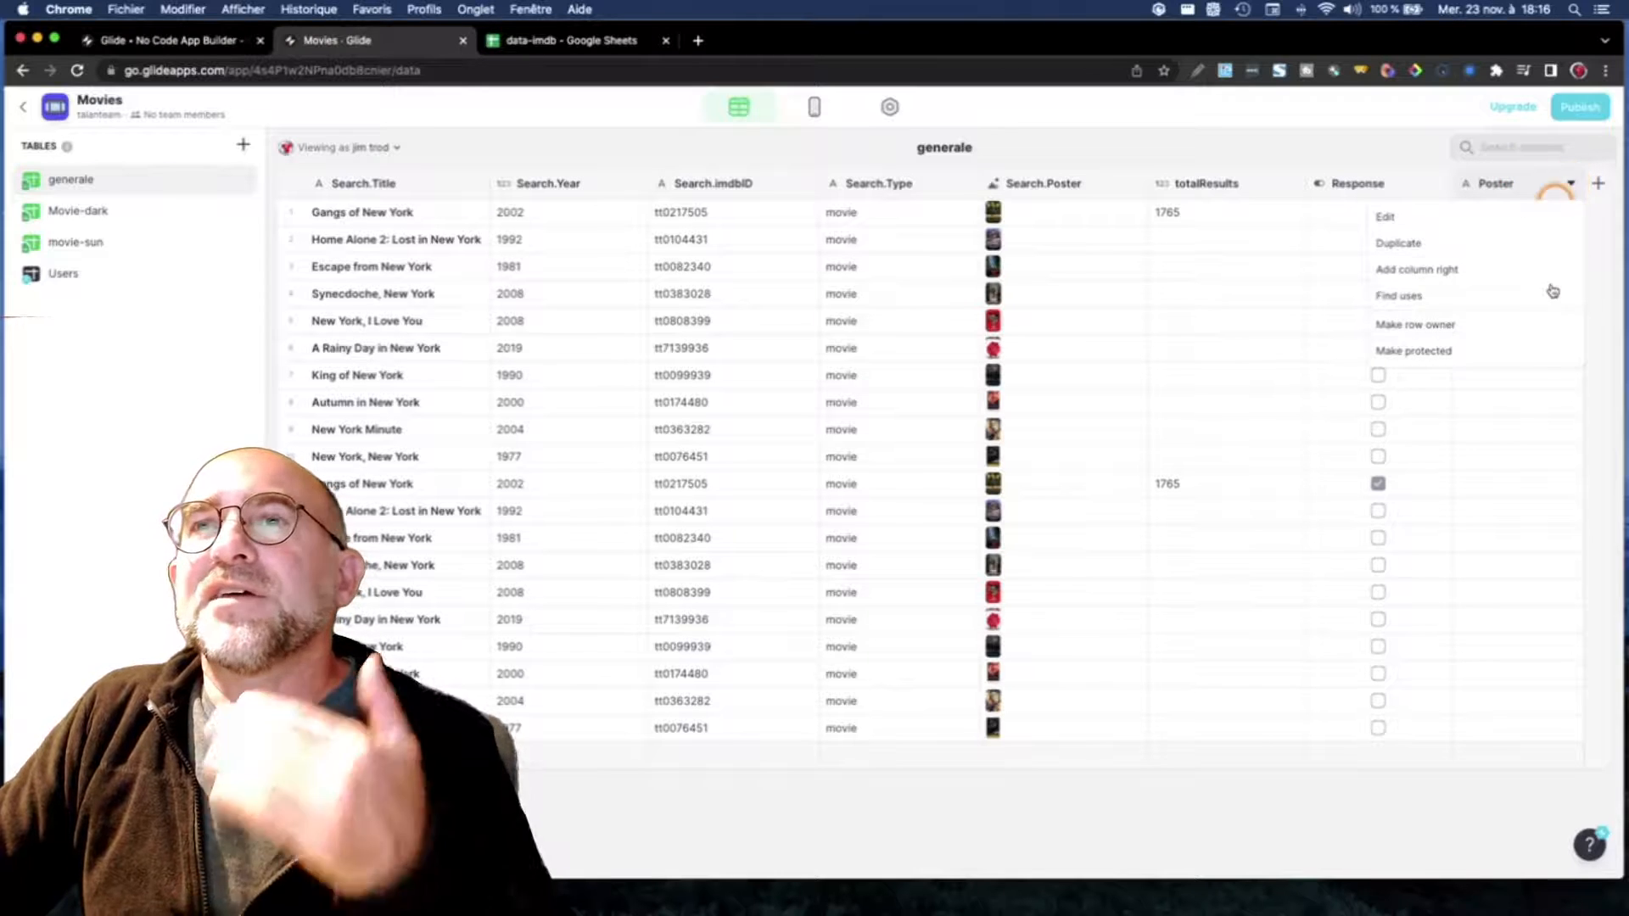
{"action": "left_click", "coordinate": [1251, 145]}
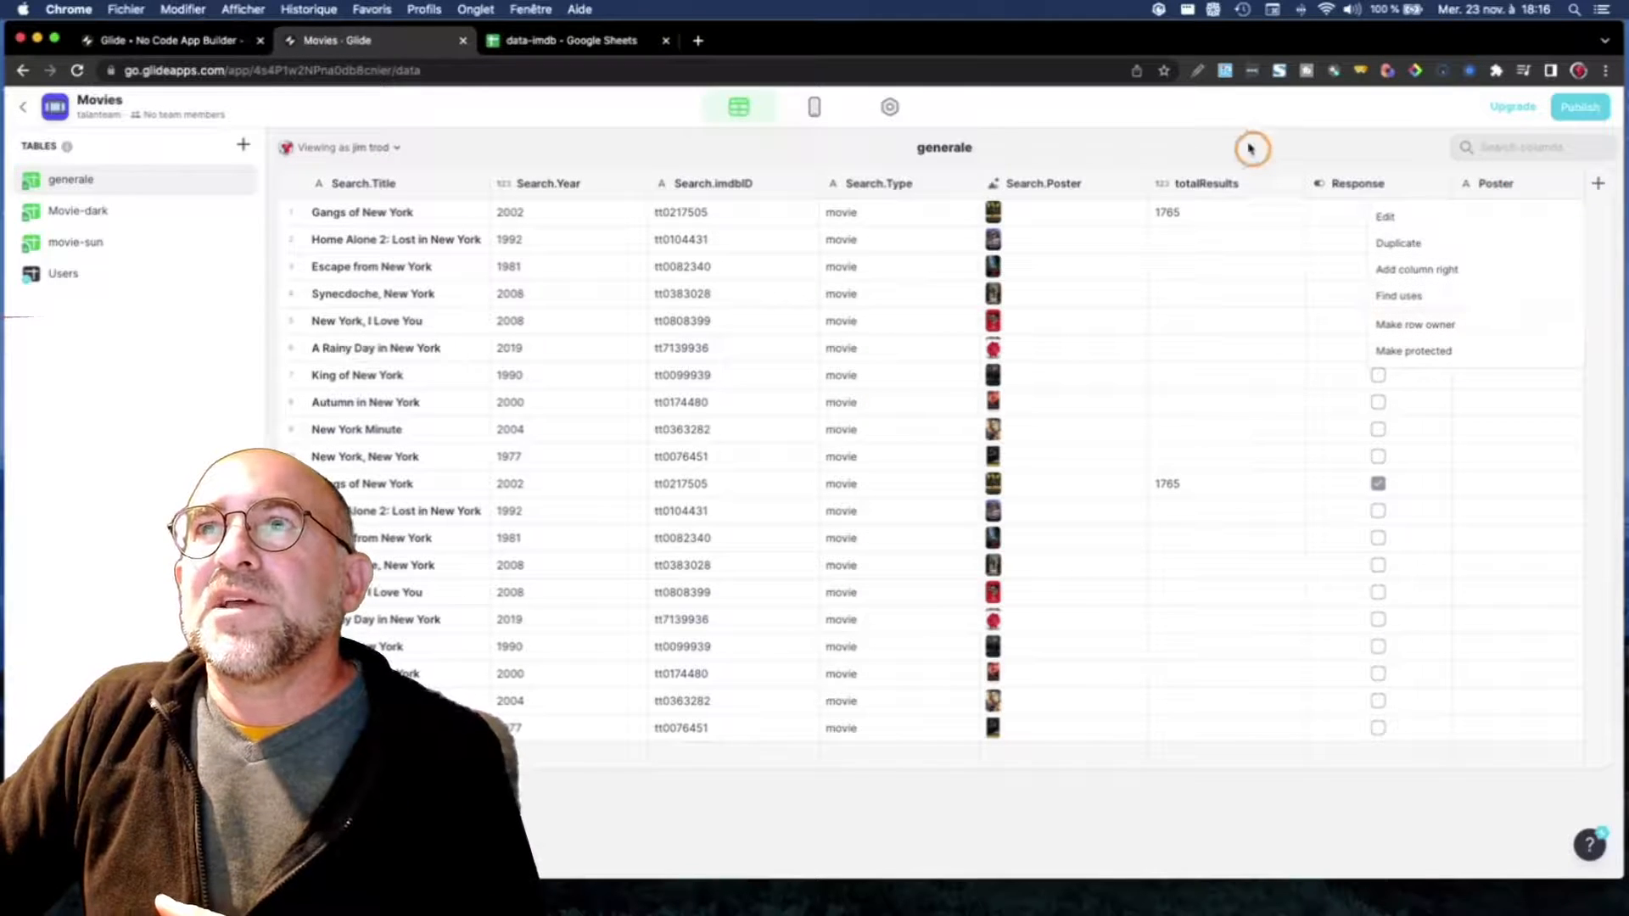
{"action": "left_click", "coordinate": [1598, 185]}
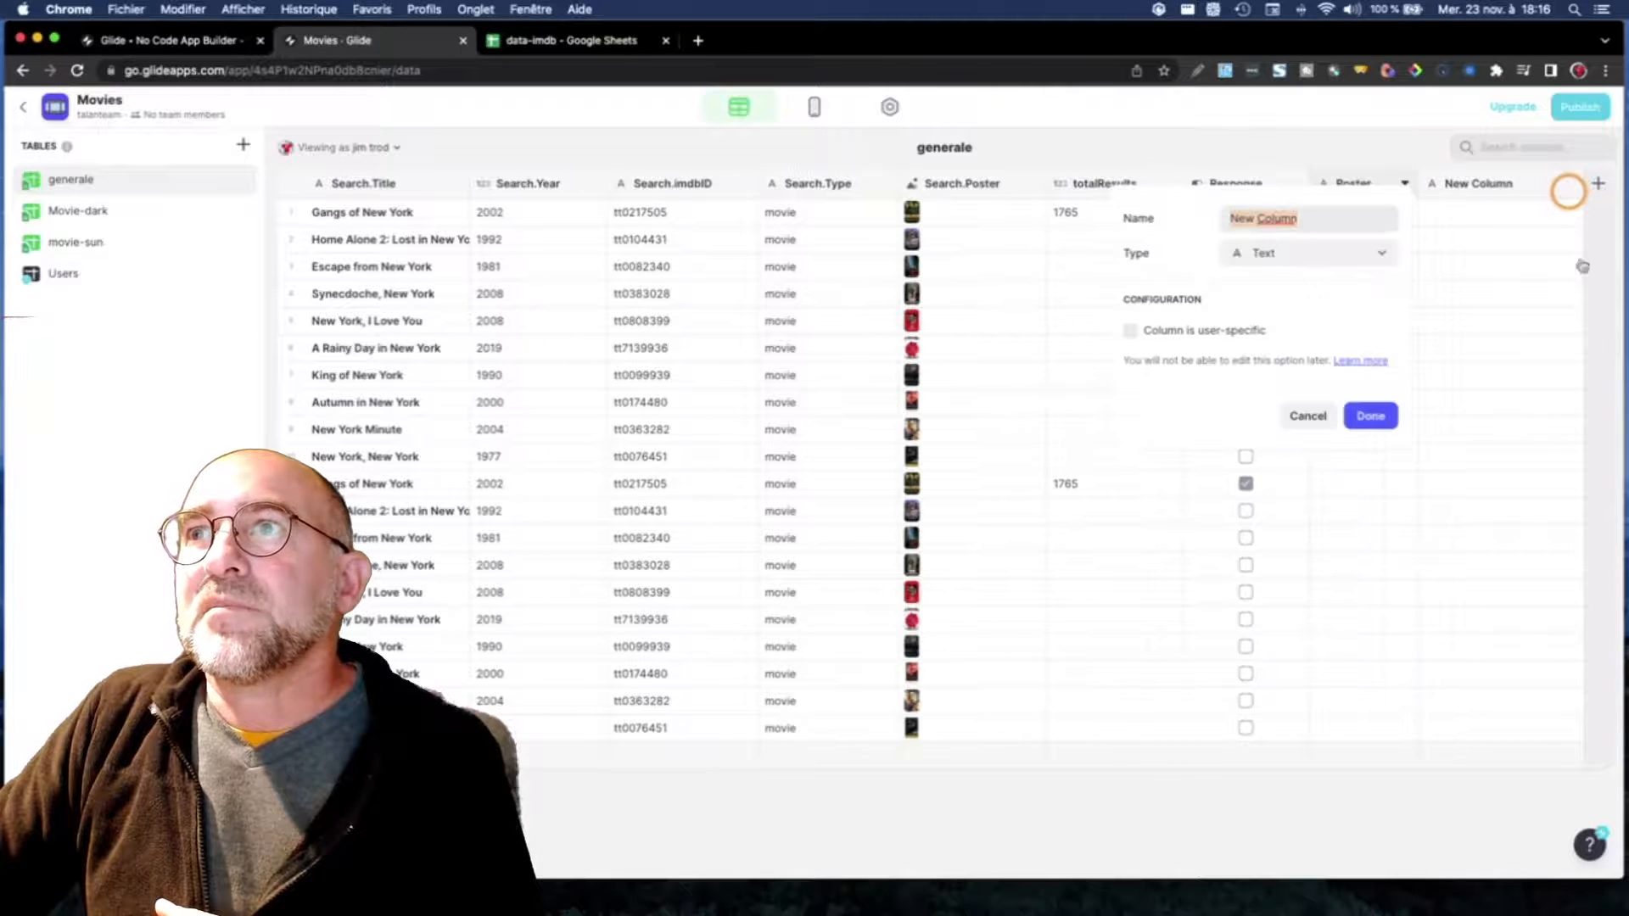
{"action": "left_click", "coordinate": [1313, 255]}
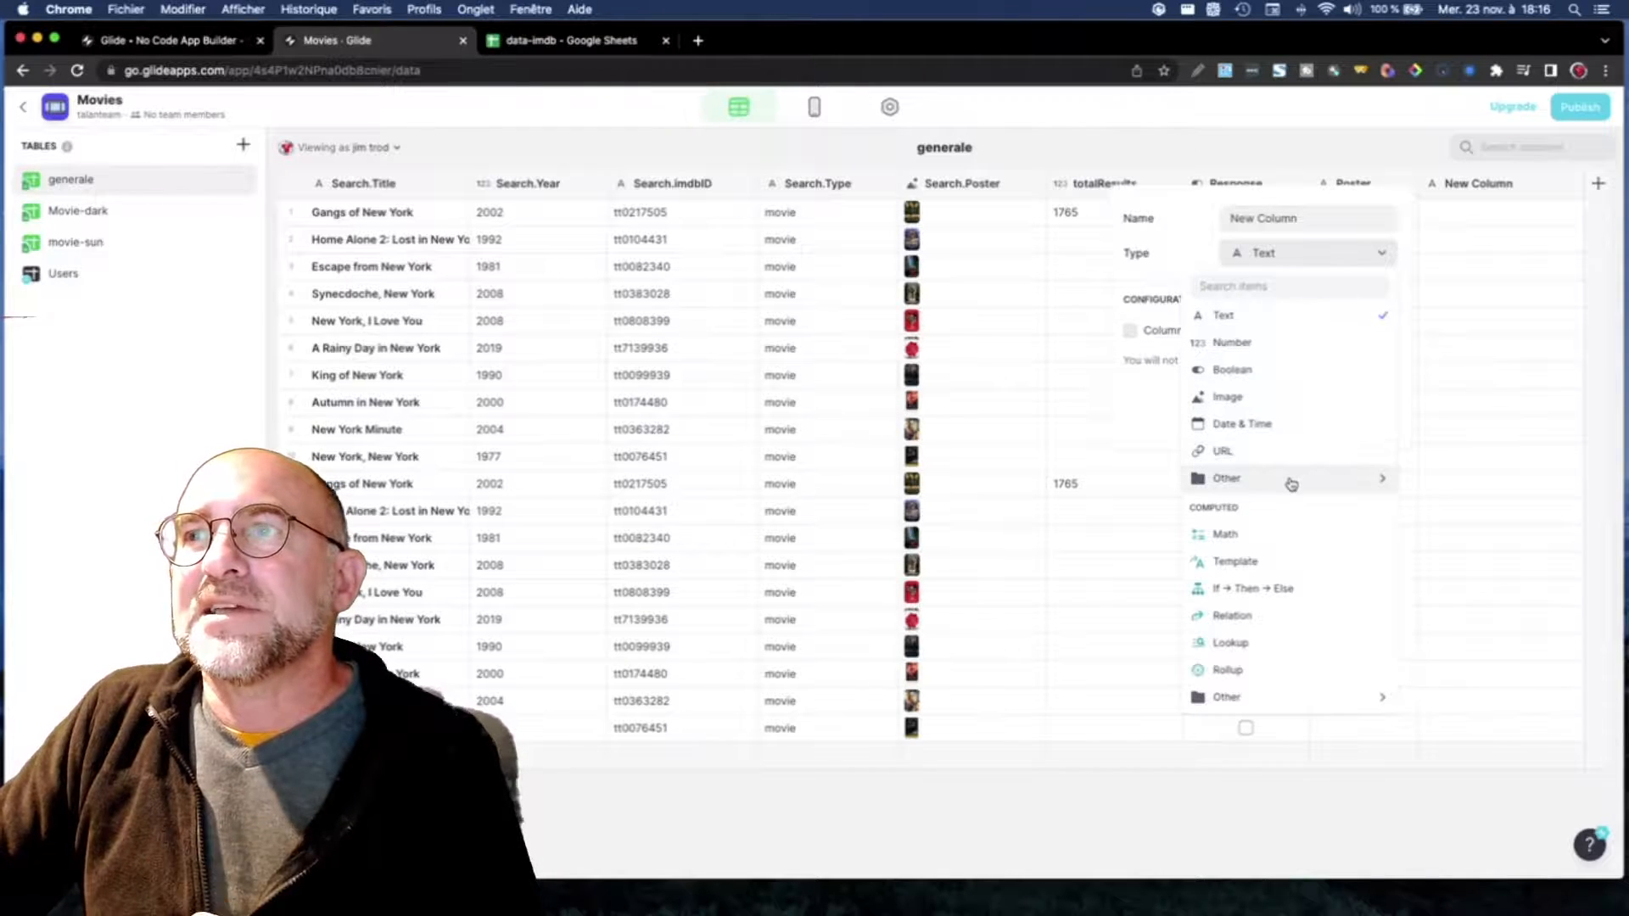
{"action": "mouse_move", "coordinate": [1291, 484]}
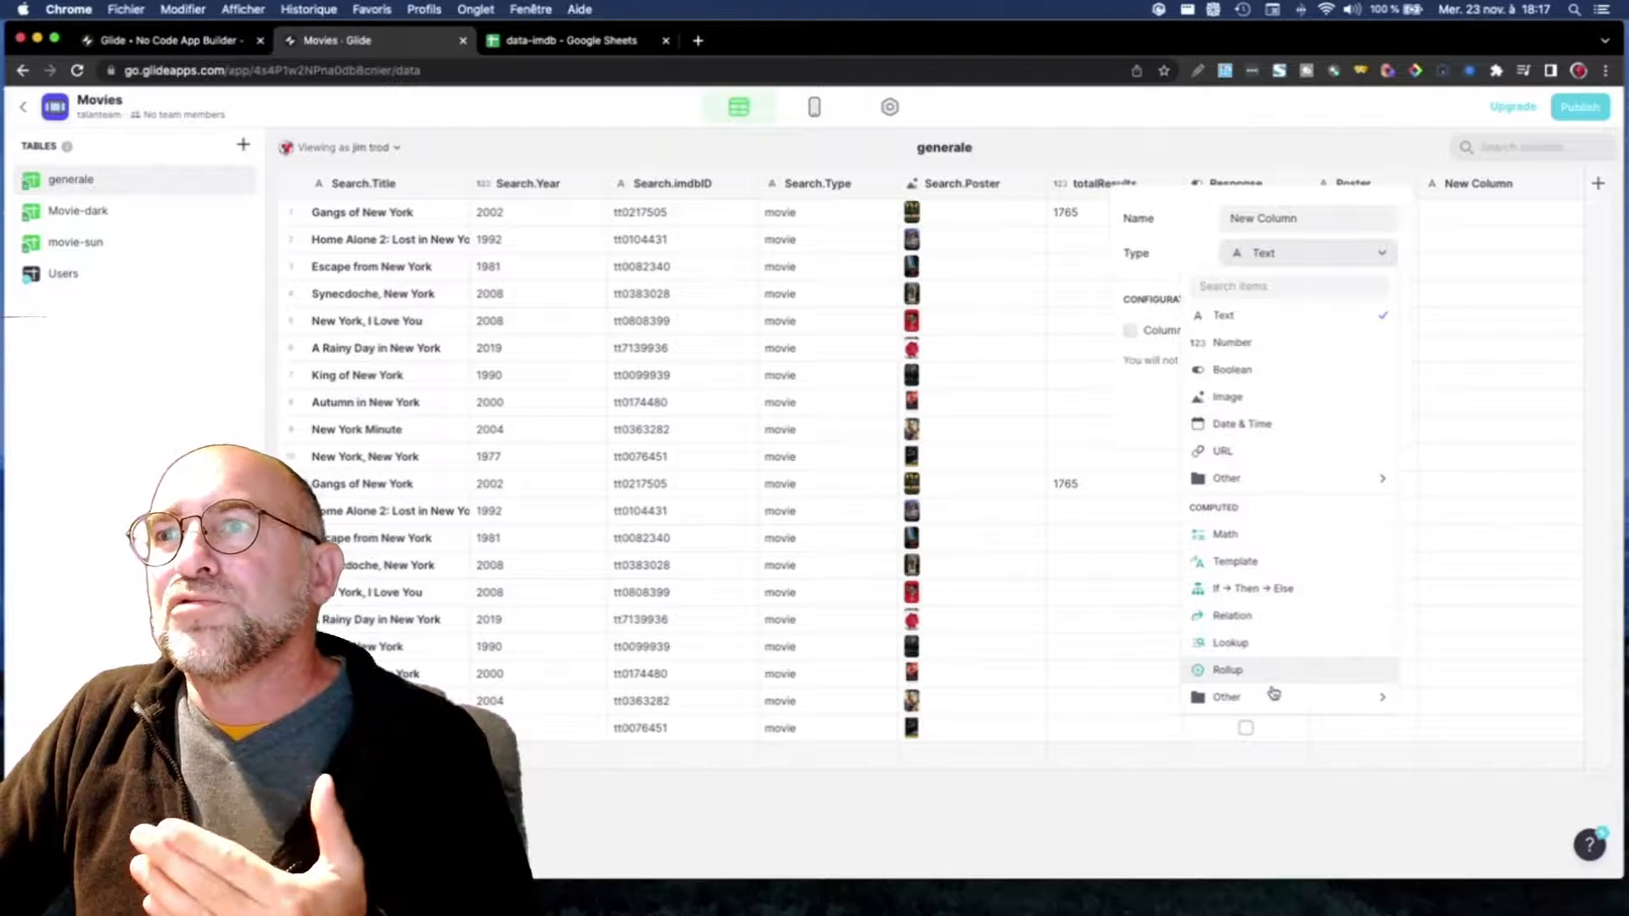
{"action": "mouse_move", "coordinate": [1273, 695]}
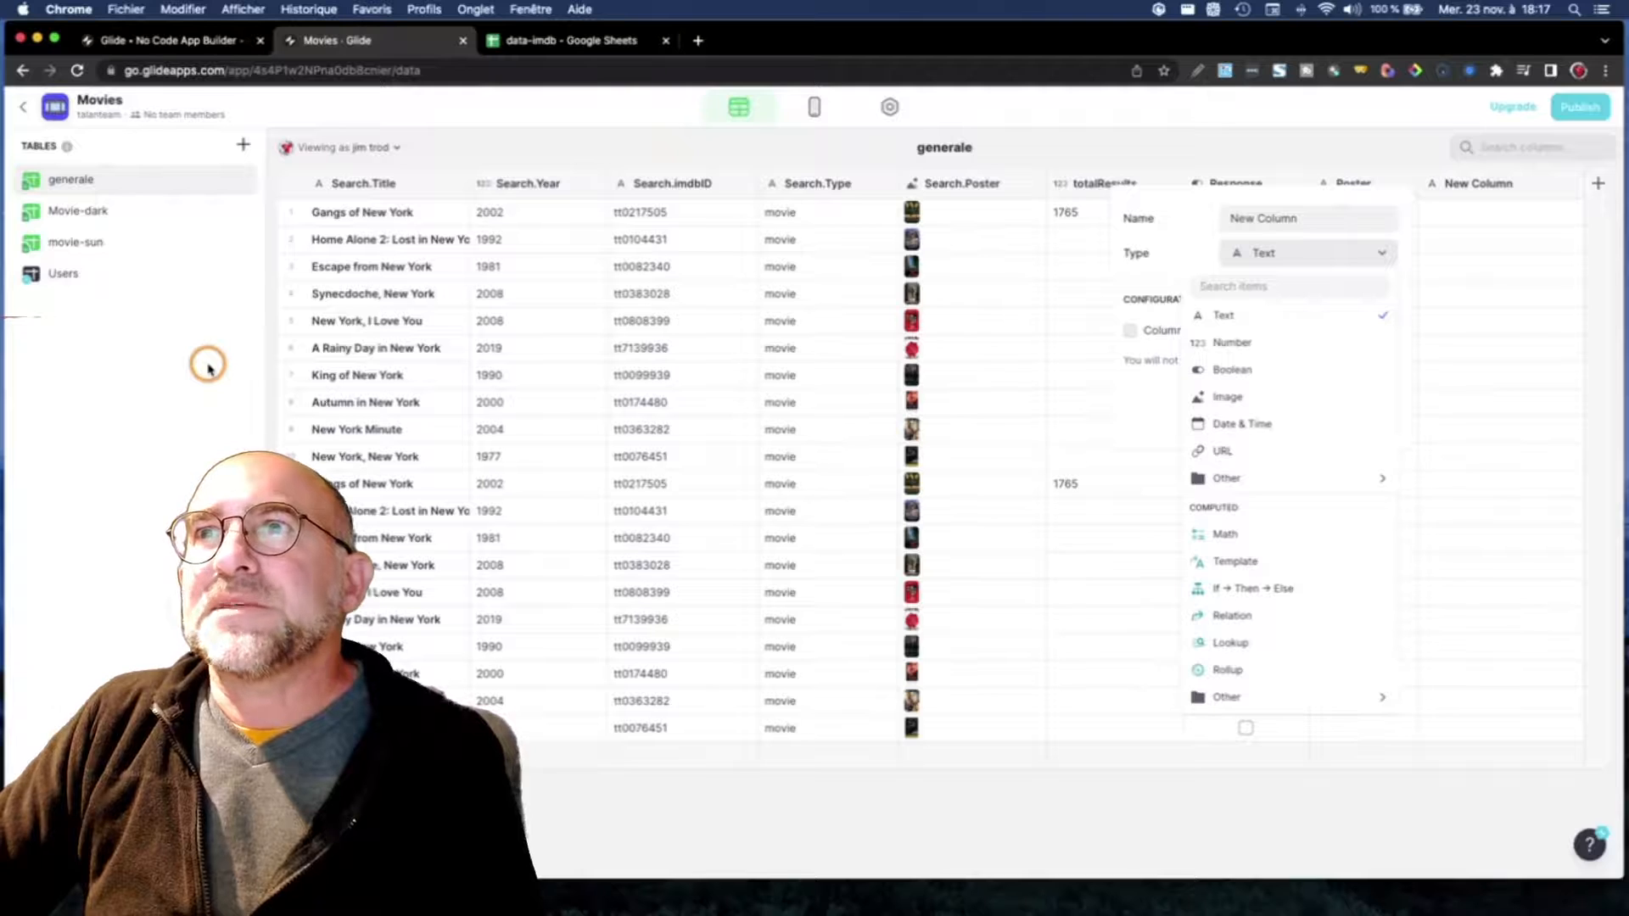
{"action": "left_click", "coordinate": [1241, 132]}
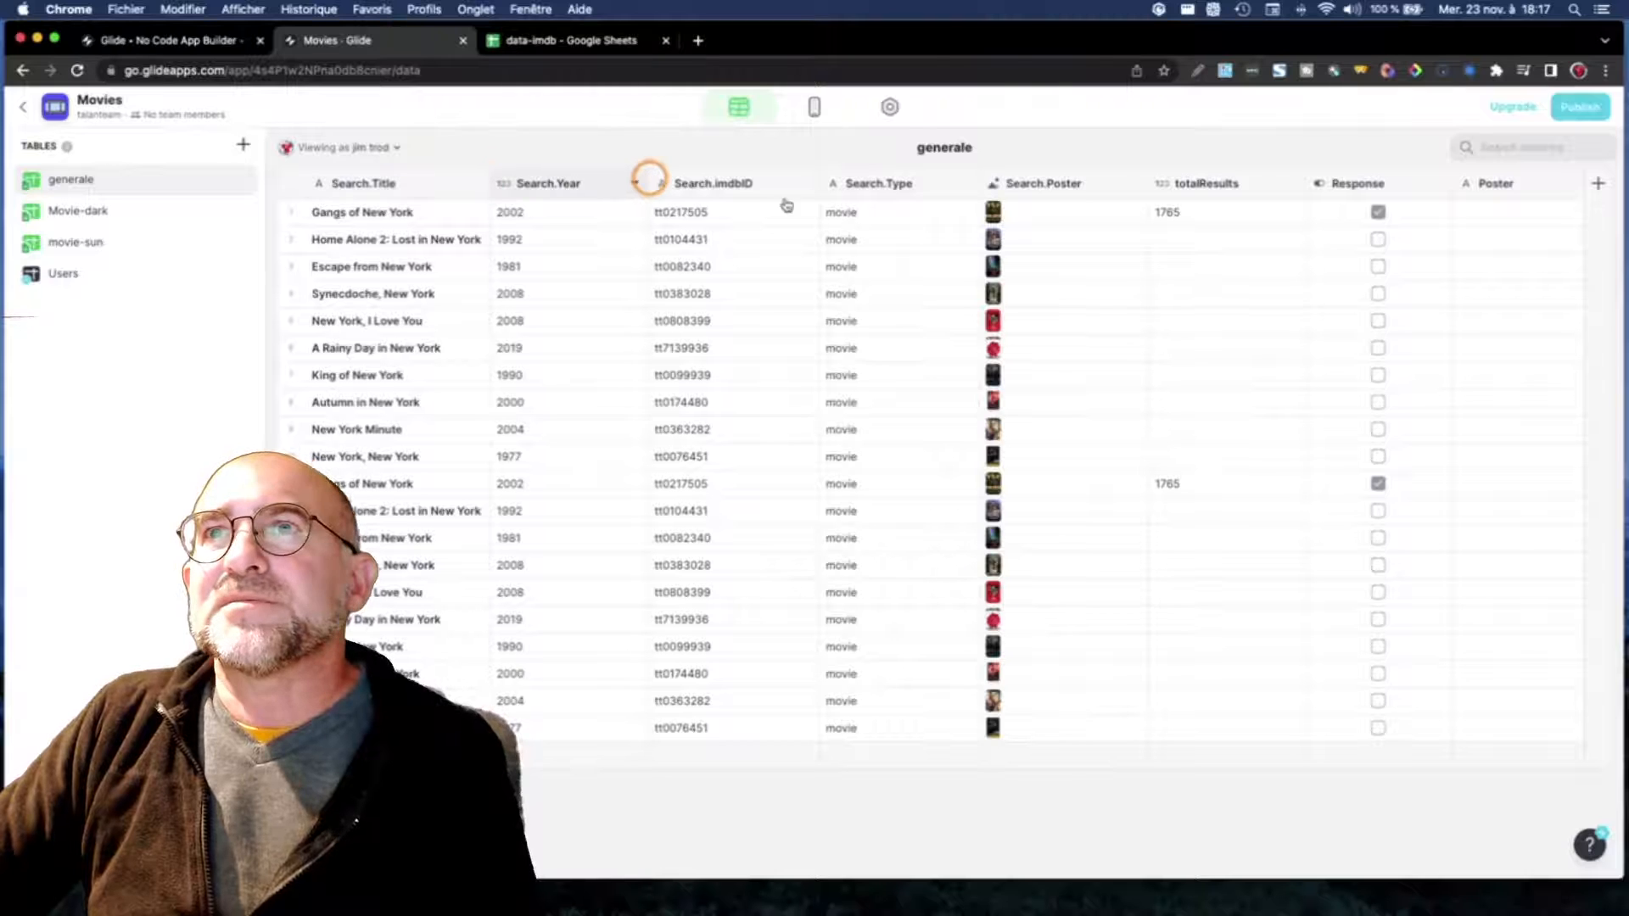
Step: In the layout editor, change the Movie New York tab's style to Tiles and check the preview
{"action": "left_click", "coordinate": [816, 112]}
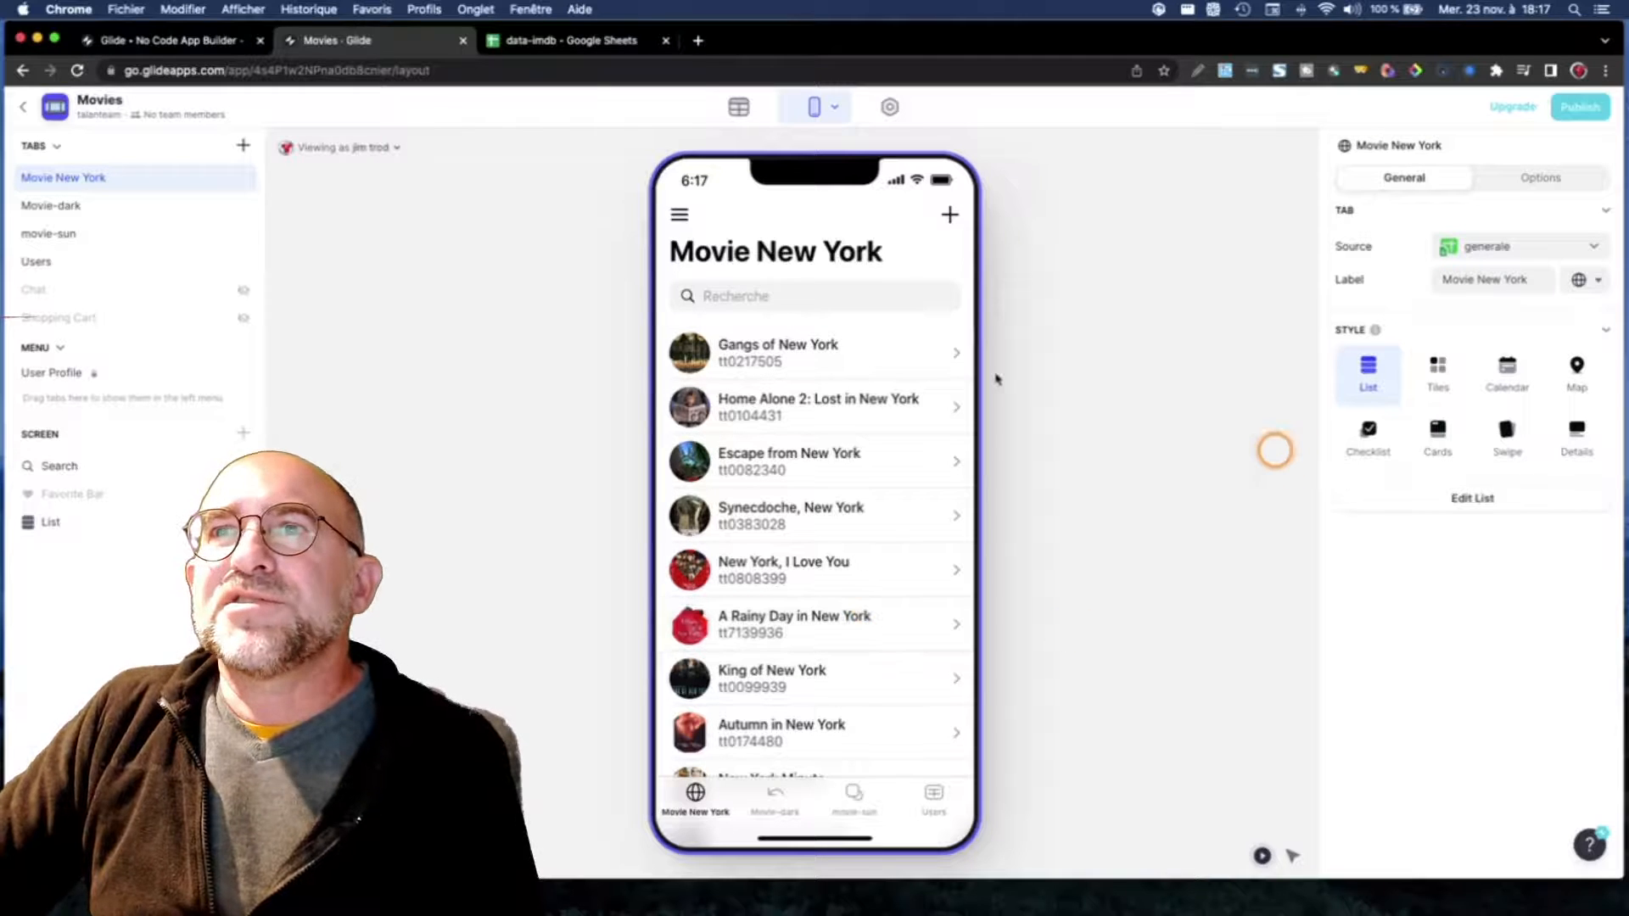
{"action": "left_click", "coordinate": [1434, 373]}
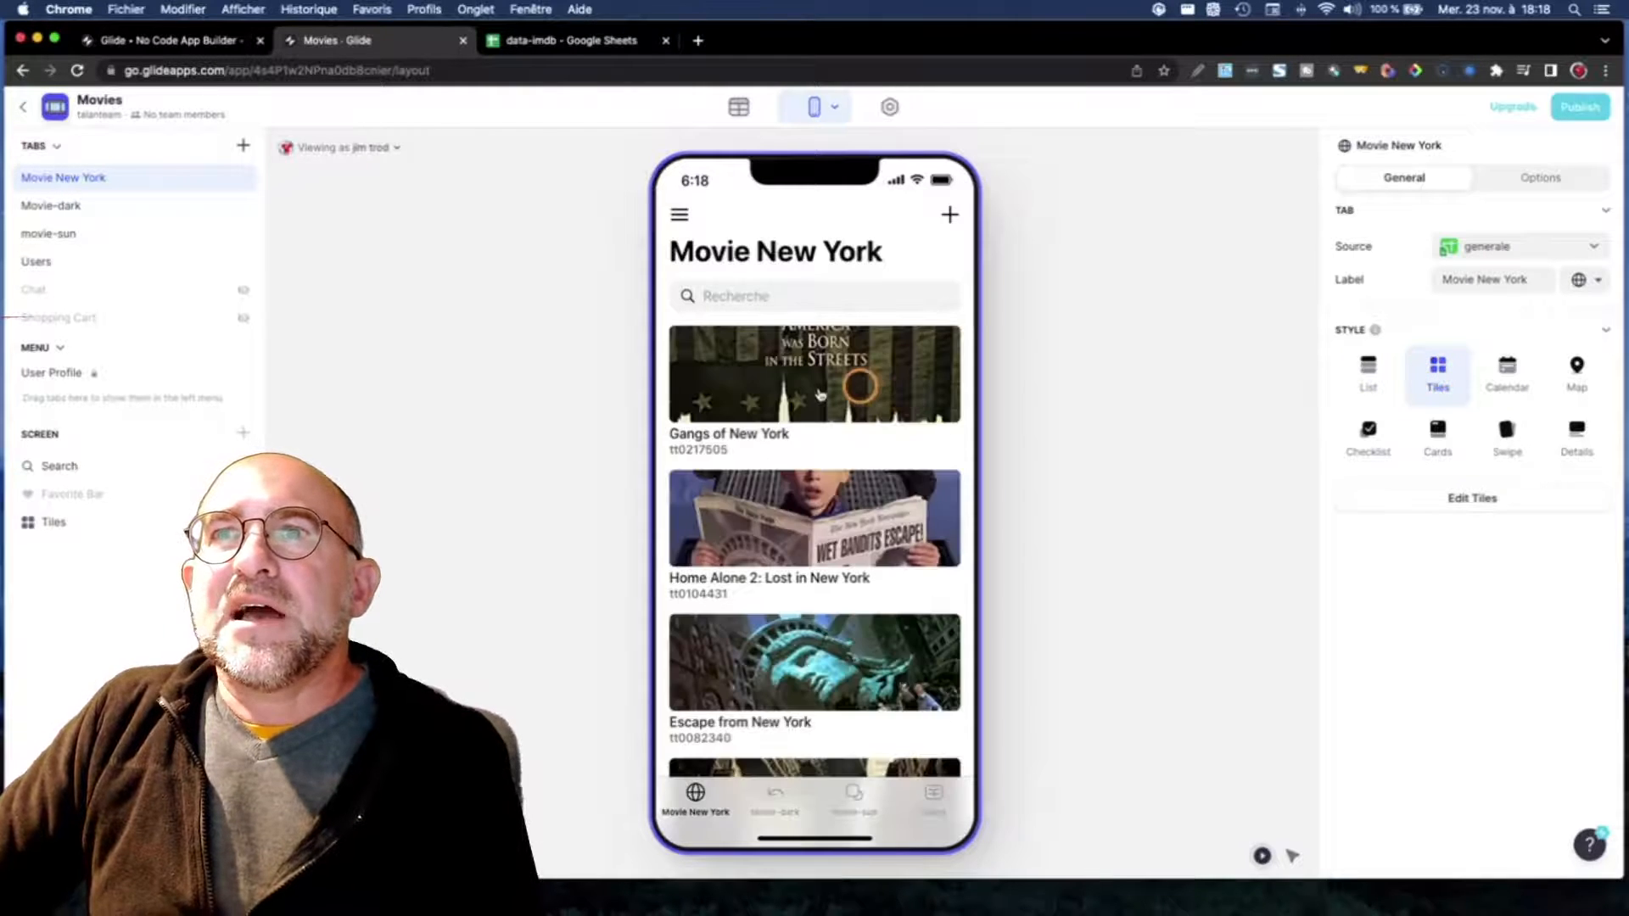
{"action": "scroll", "coordinate": [819, 392], "scroll_direction": "down", "scroll_amount": 5}
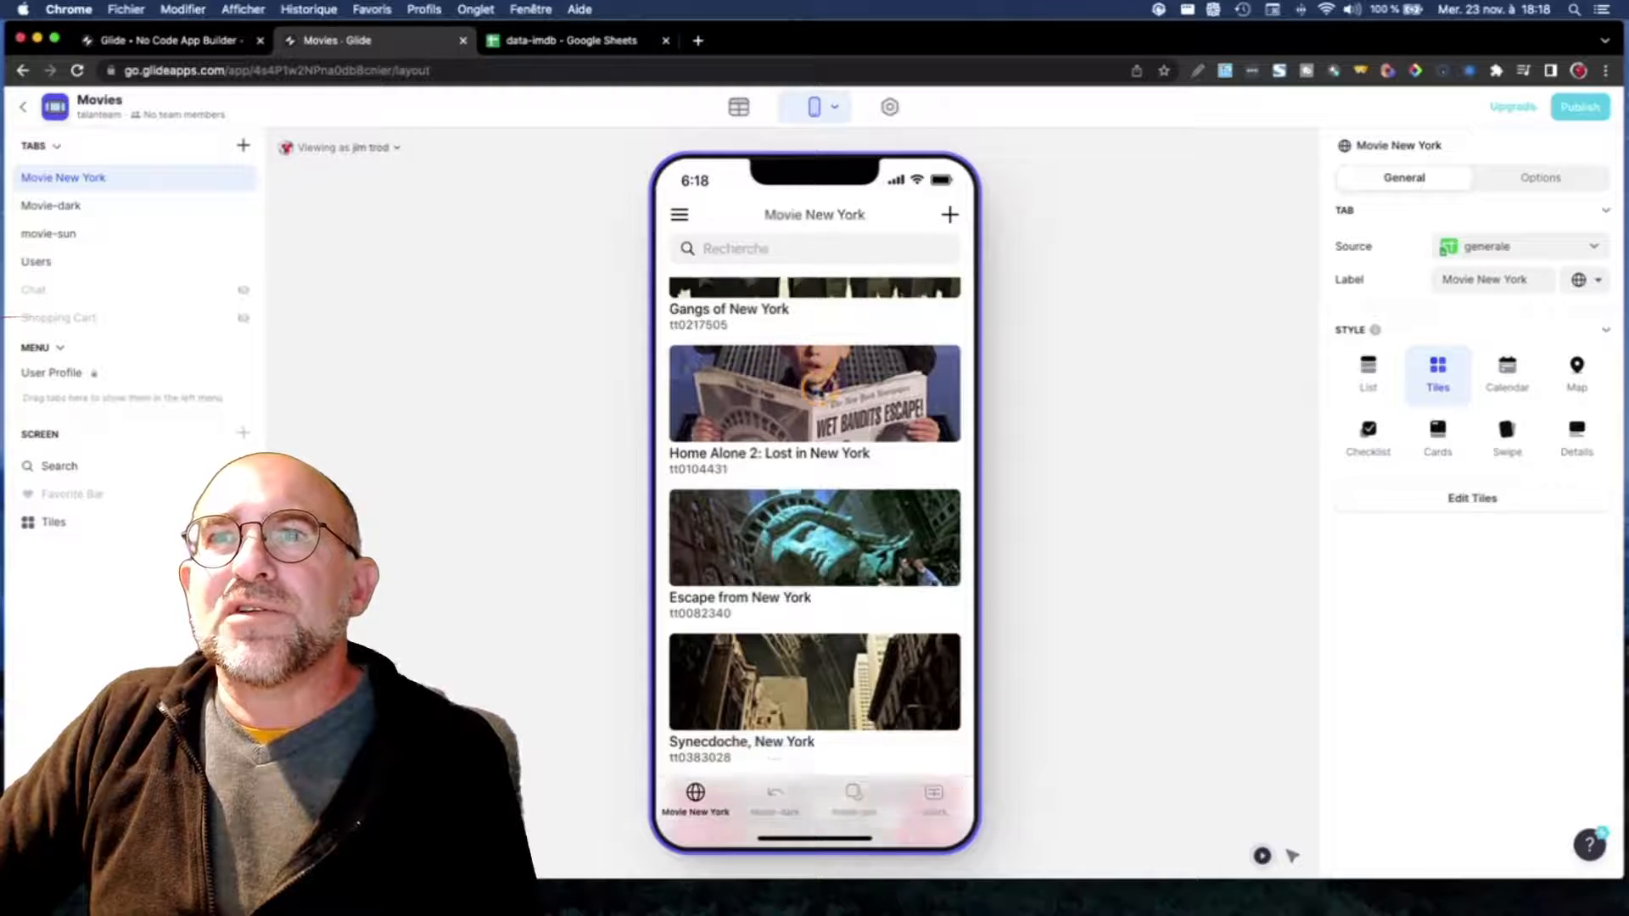
{"action": "scroll", "coordinate": [819, 393], "scroll_direction": "down", "scroll_amount": 5}
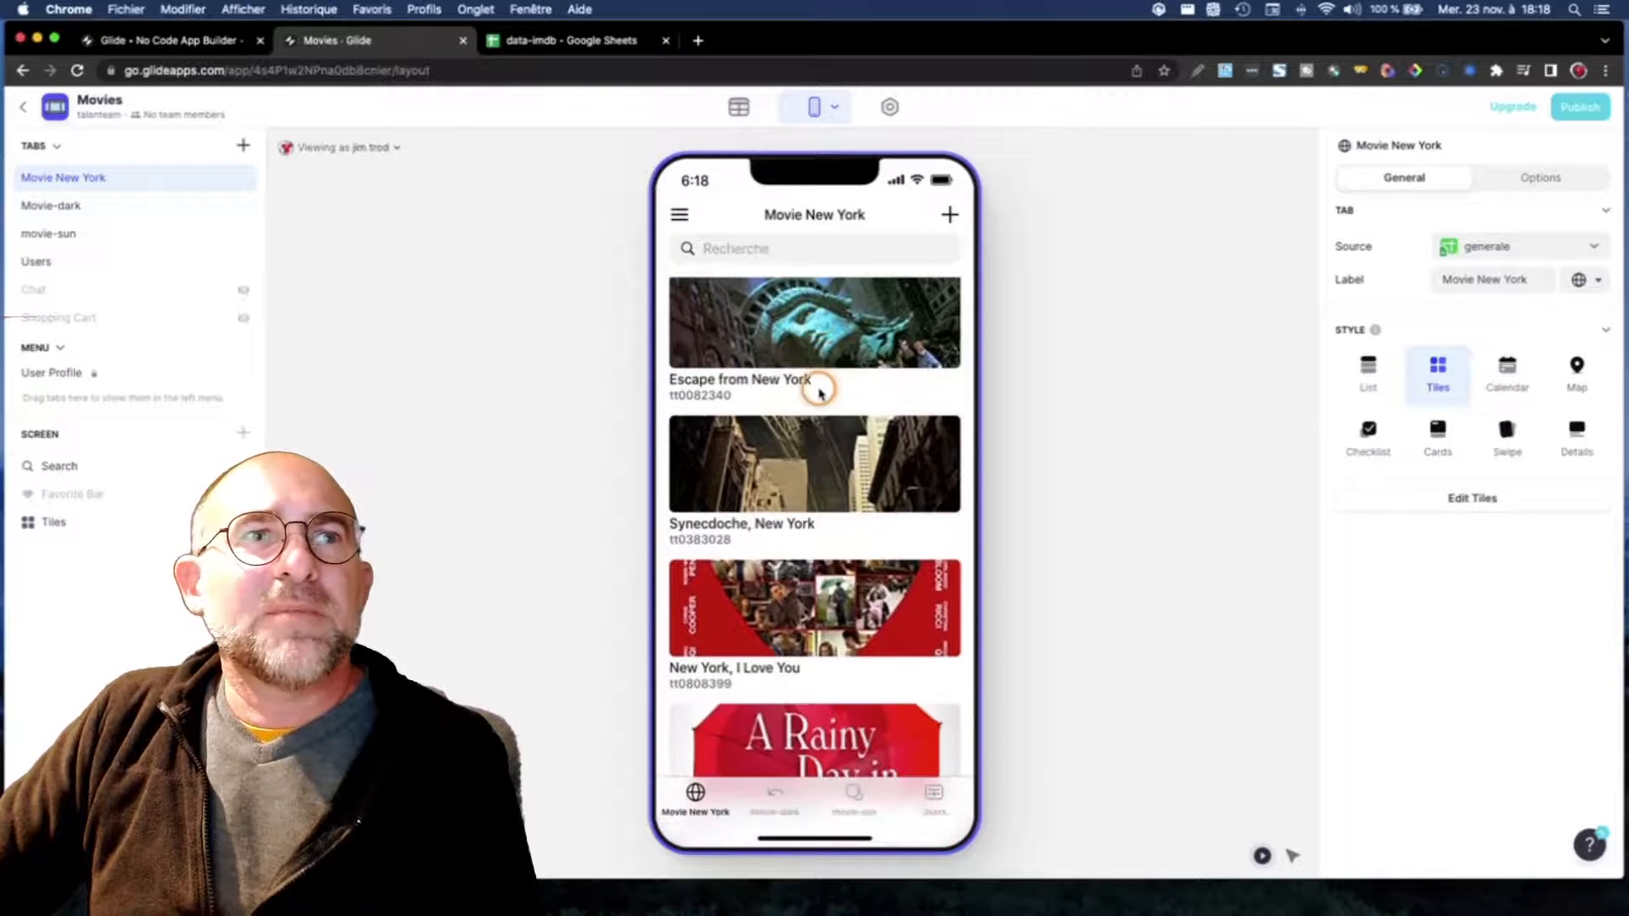
{"action": "scroll", "coordinate": [819, 392], "scroll_direction": "down", "scroll_amount": 5}
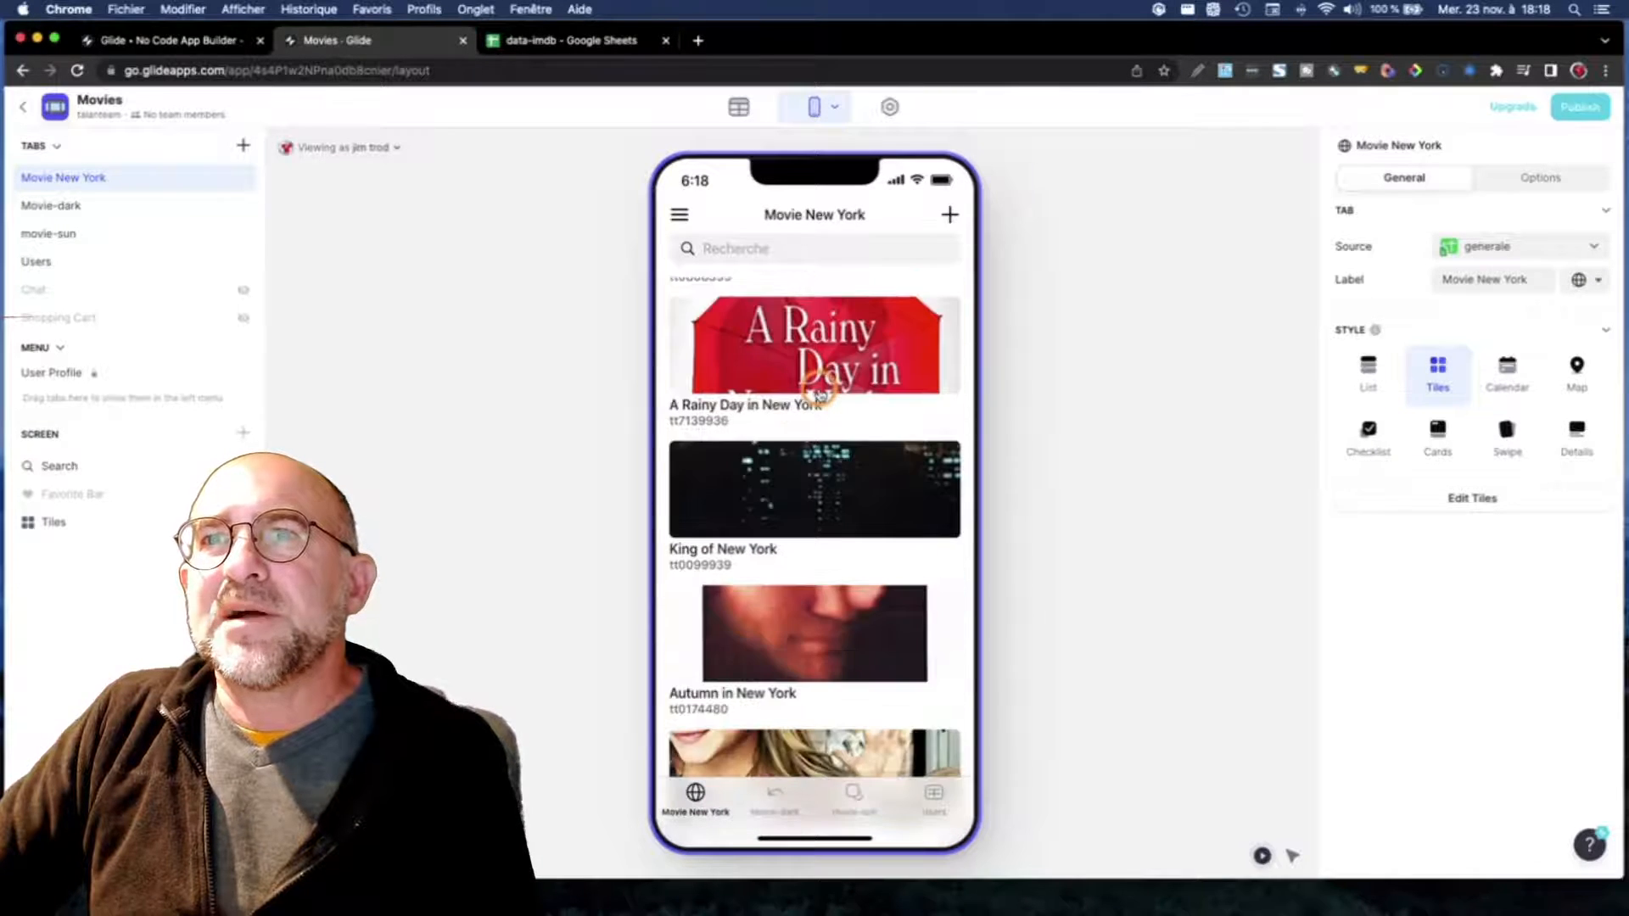
{"action": "scroll", "coordinate": [820, 392], "scroll_direction": "up", "scroll_amount": 10}
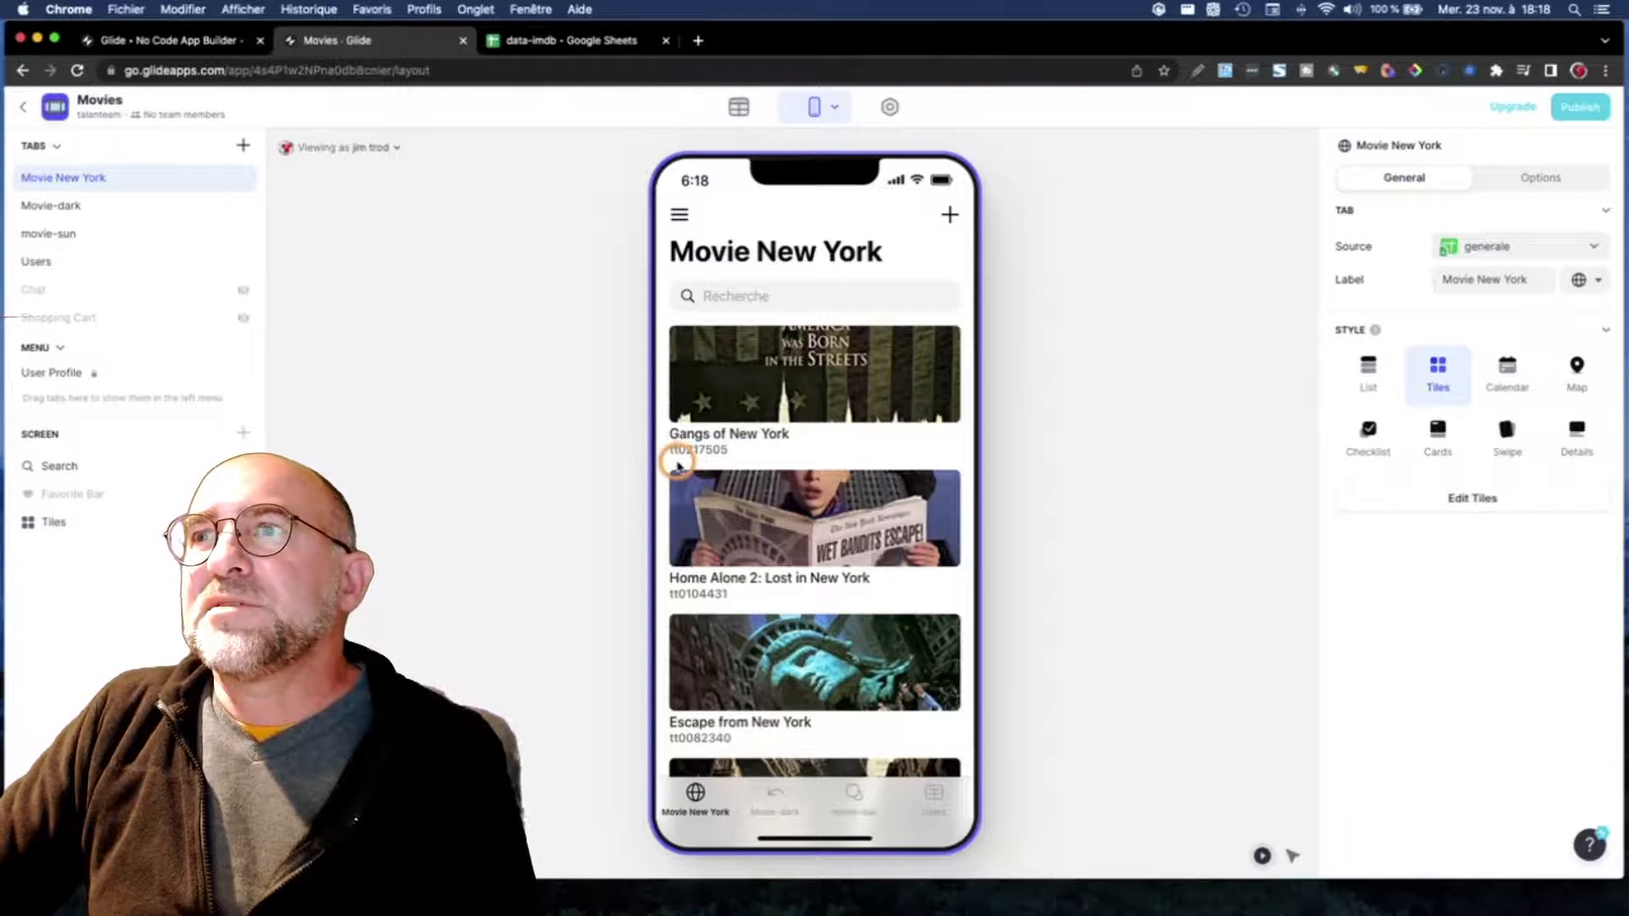
Step: In the Movie New York tab's tile settings, review the design options and set the tile shape to 3:2
{"action": "left_click", "coordinate": [1461, 499]}
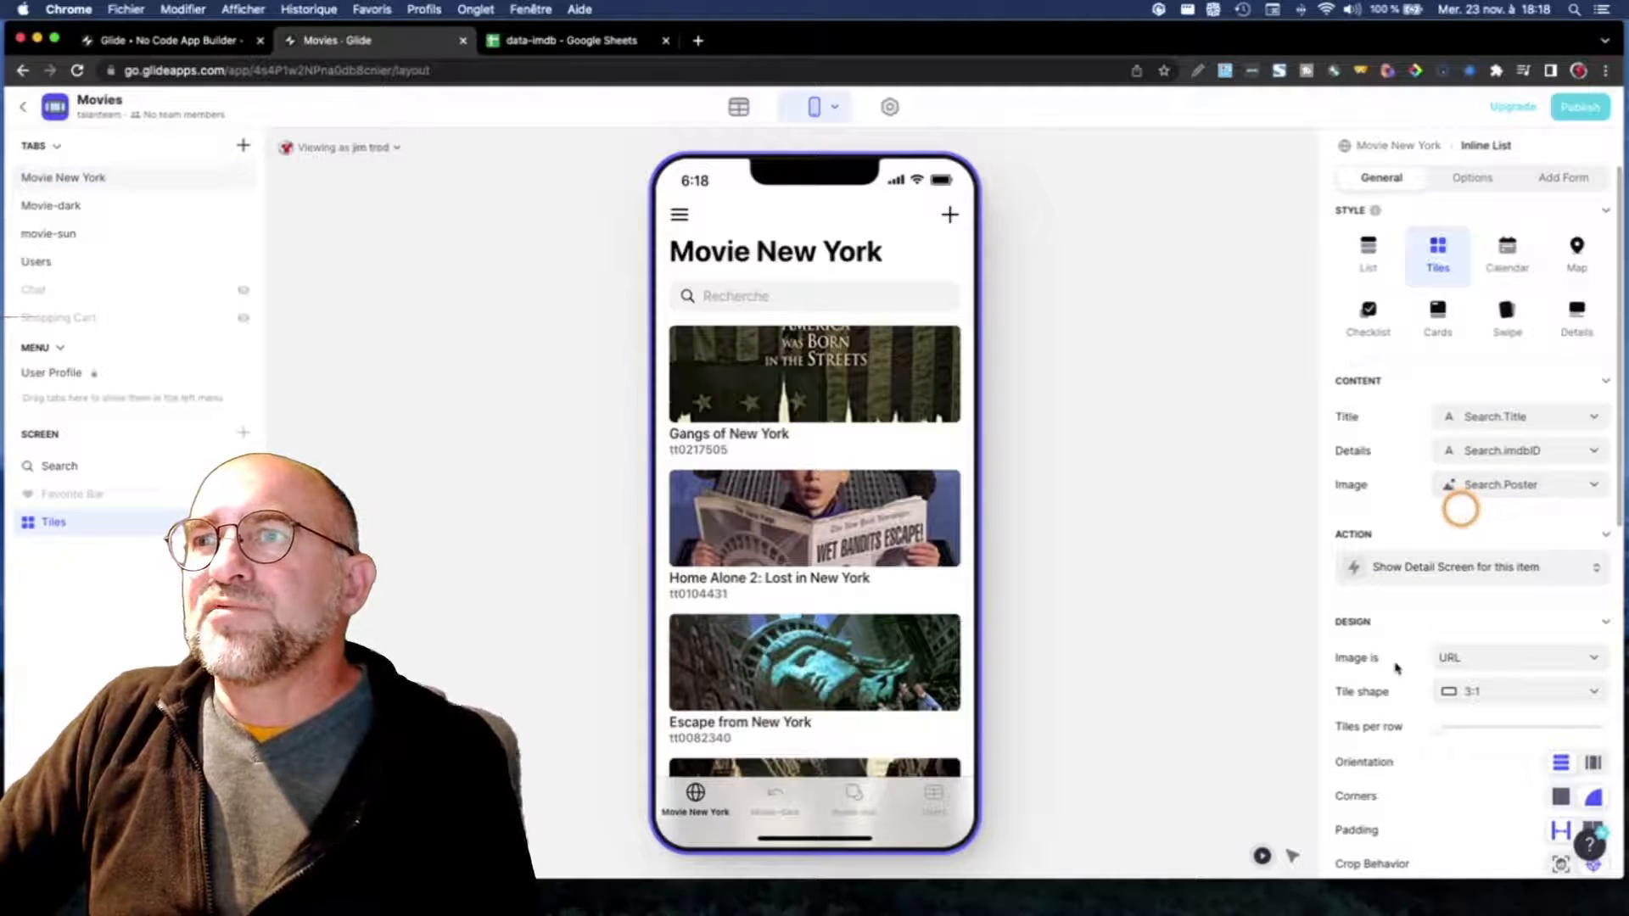
{"action": "scroll", "coordinate": [1430, 679], "scroll_direction": "down", "scroll_amount": 1}
{"action": "scroll", "coordinate": [1430, 679], "scroll_direction": "down", "scroll_amount": 3}
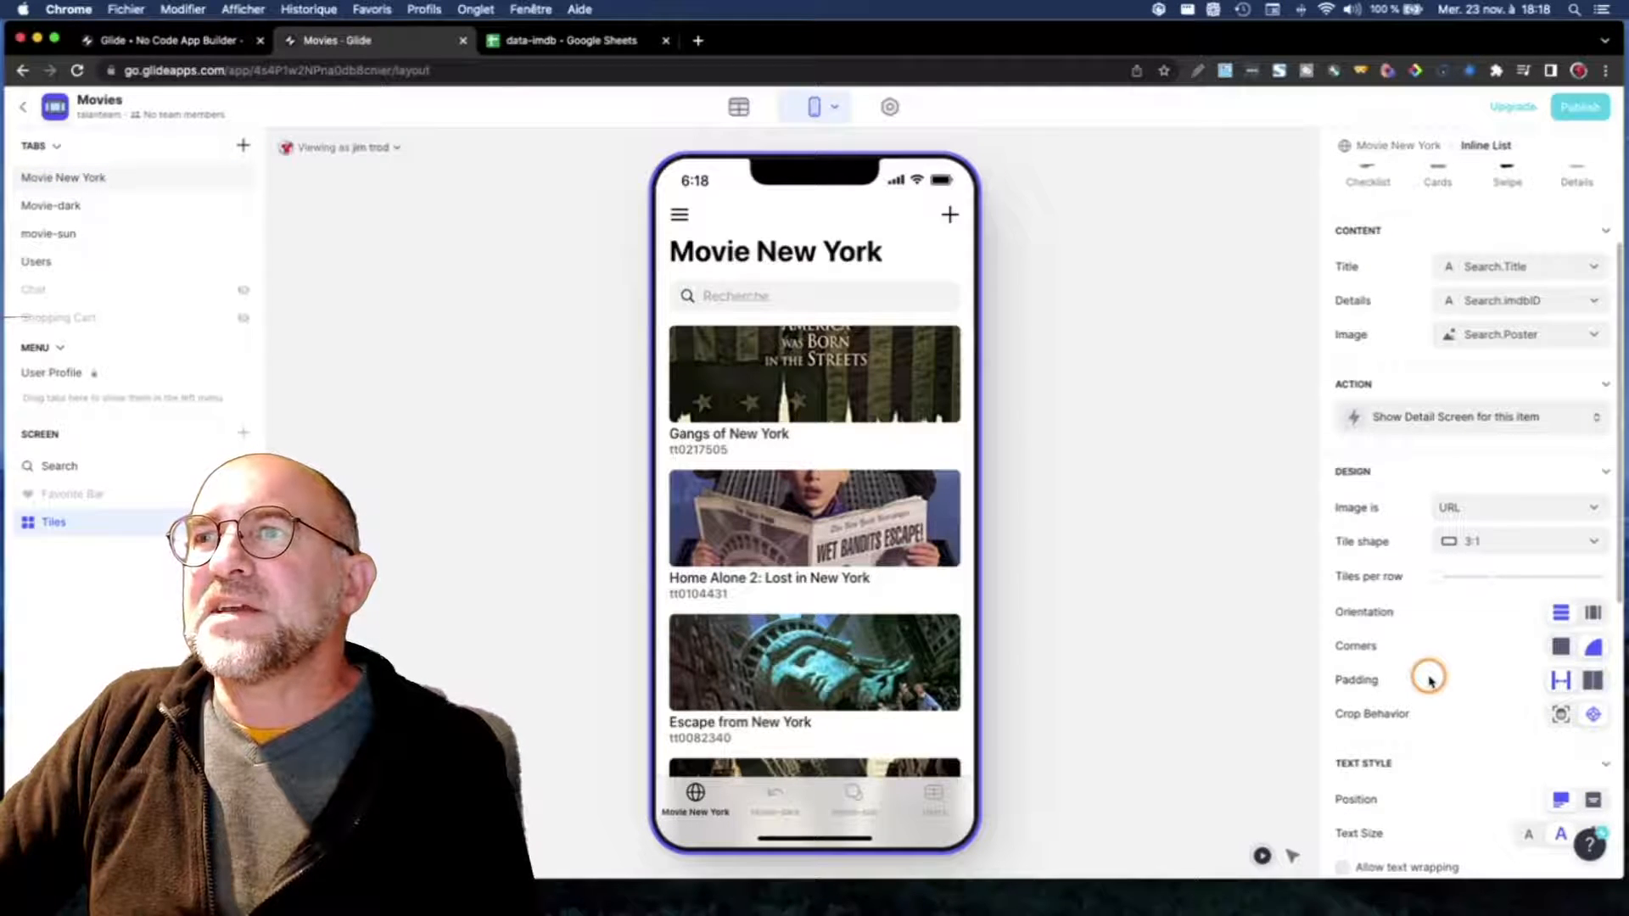
{"action": "scroll", "coordinate": [1430, 679], "scroll_direction": "down", "scroll_amount": 4}
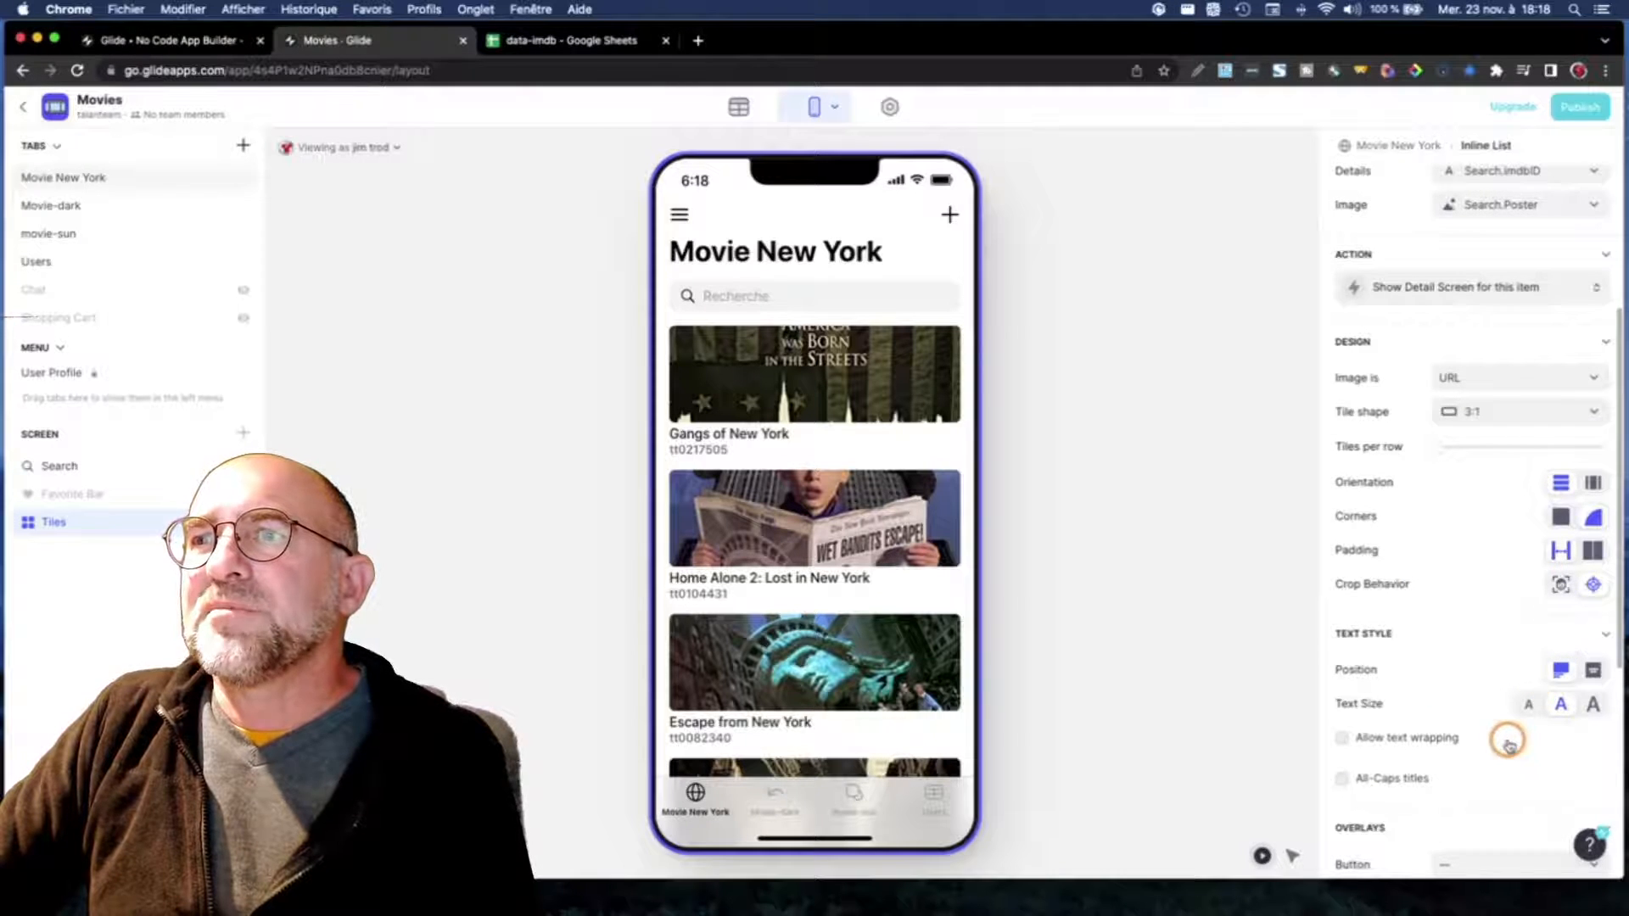
{"action": "scroll", "coordinate": [1508, 743], "scroll_direction": "down", "scroll_amount": 10}
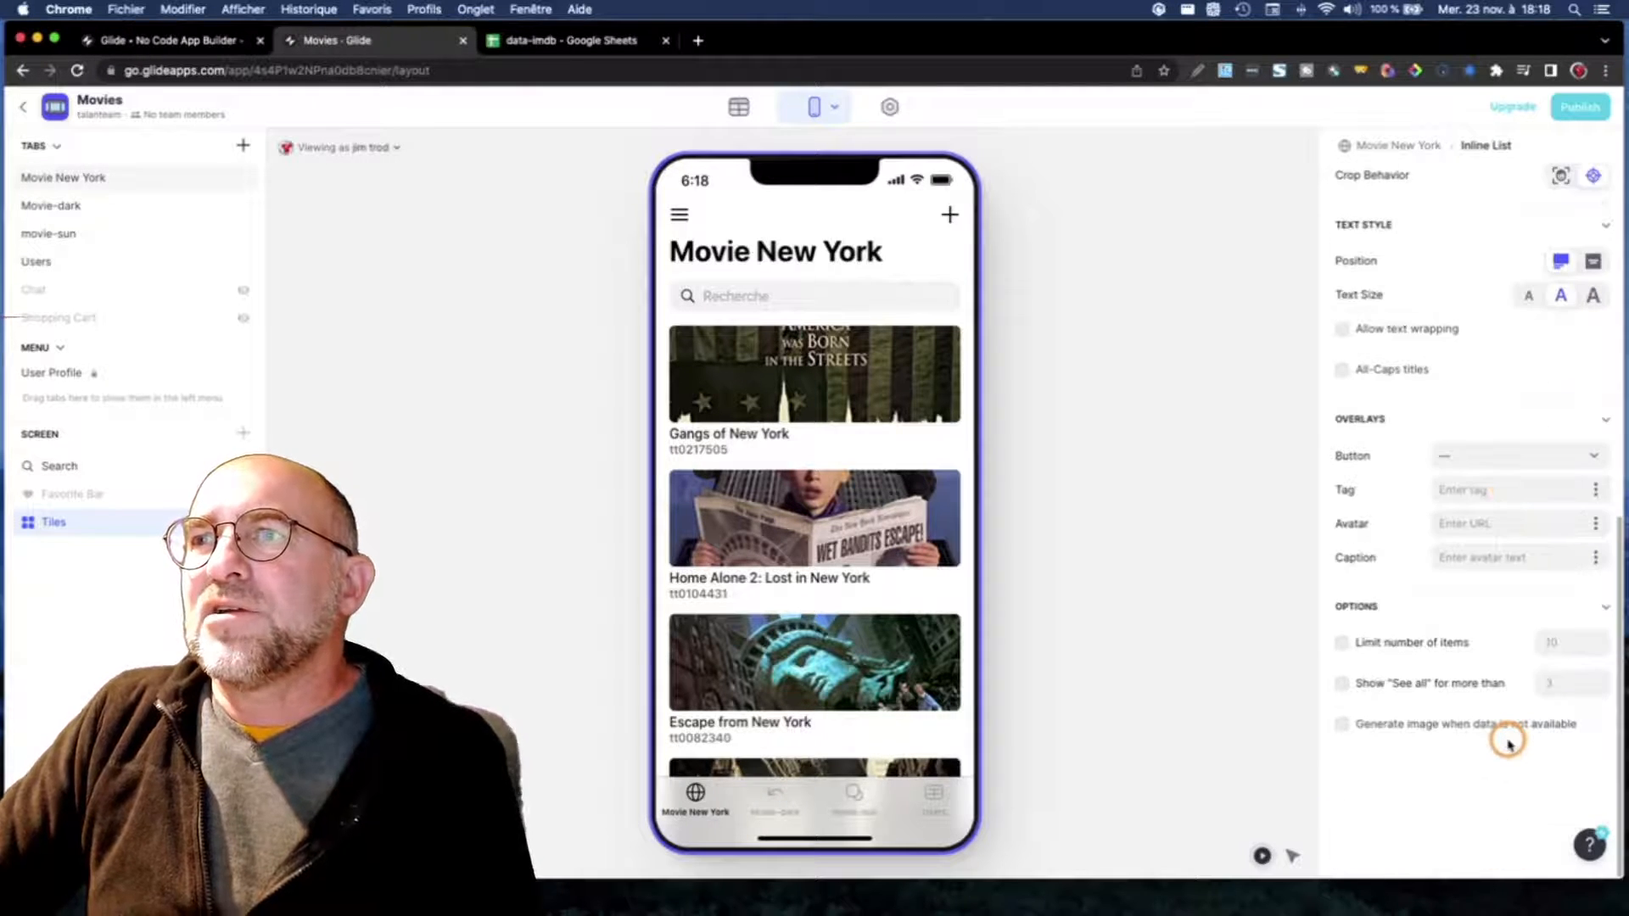
{"action": "scroll", "coordinate": [1508, 744], "scroll_direction": "up", "scroll_amount": 12}
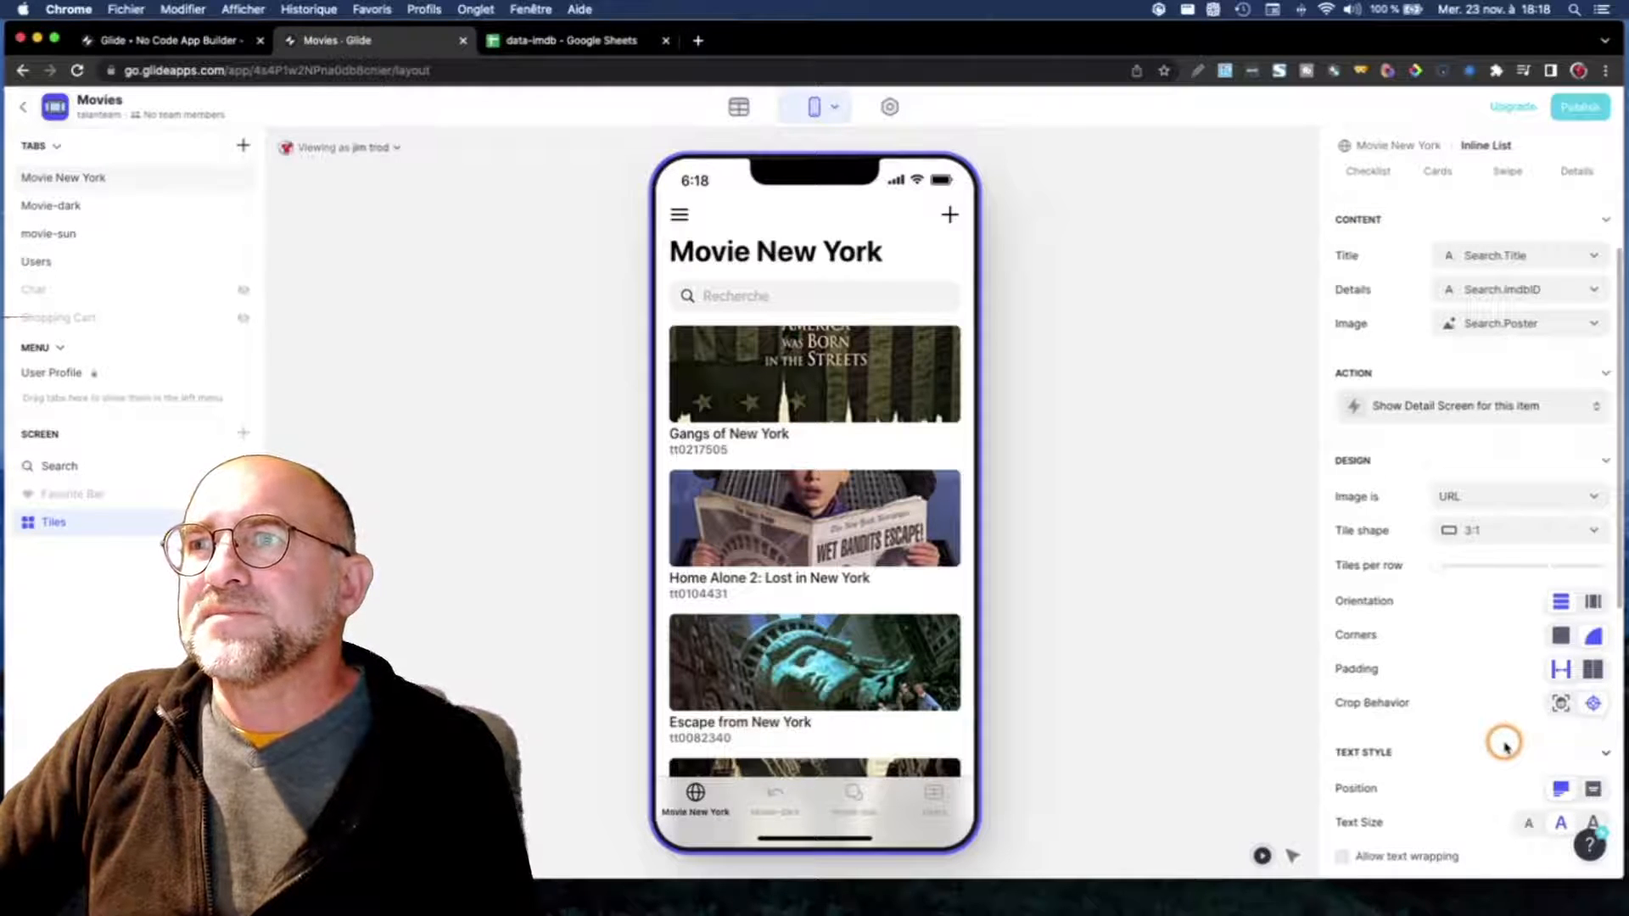
{"action": "scroll", "coordinate": [1504, 745], "scroll_direction": "up", "scroll_amount": 2}
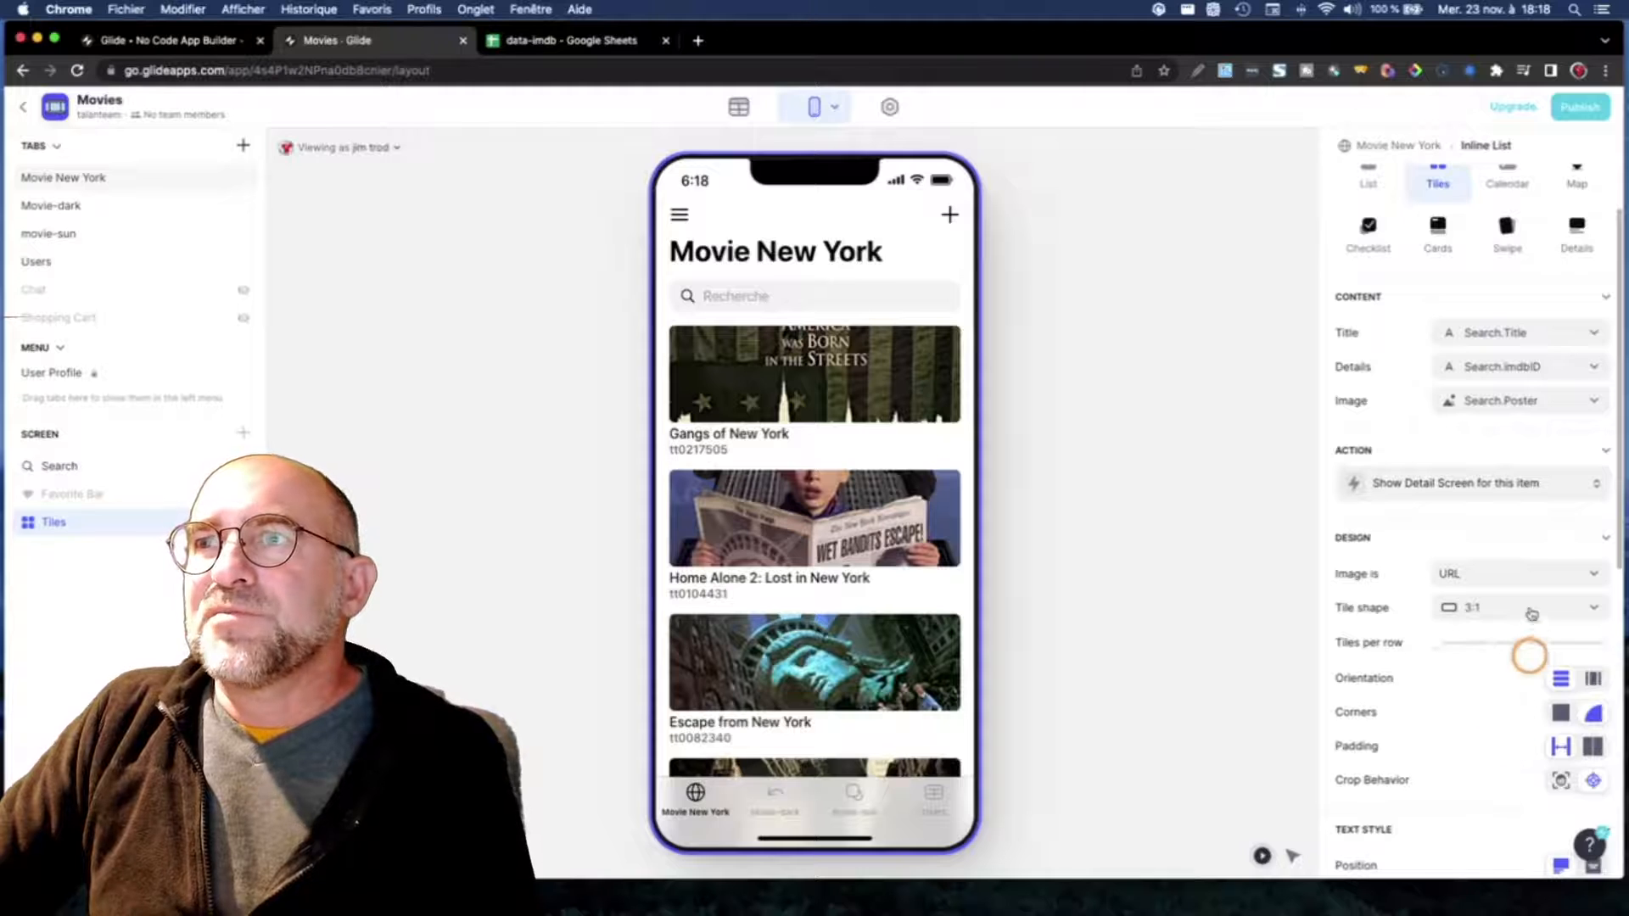
{"action": "left_click", "coordinate": [1532, 610]}
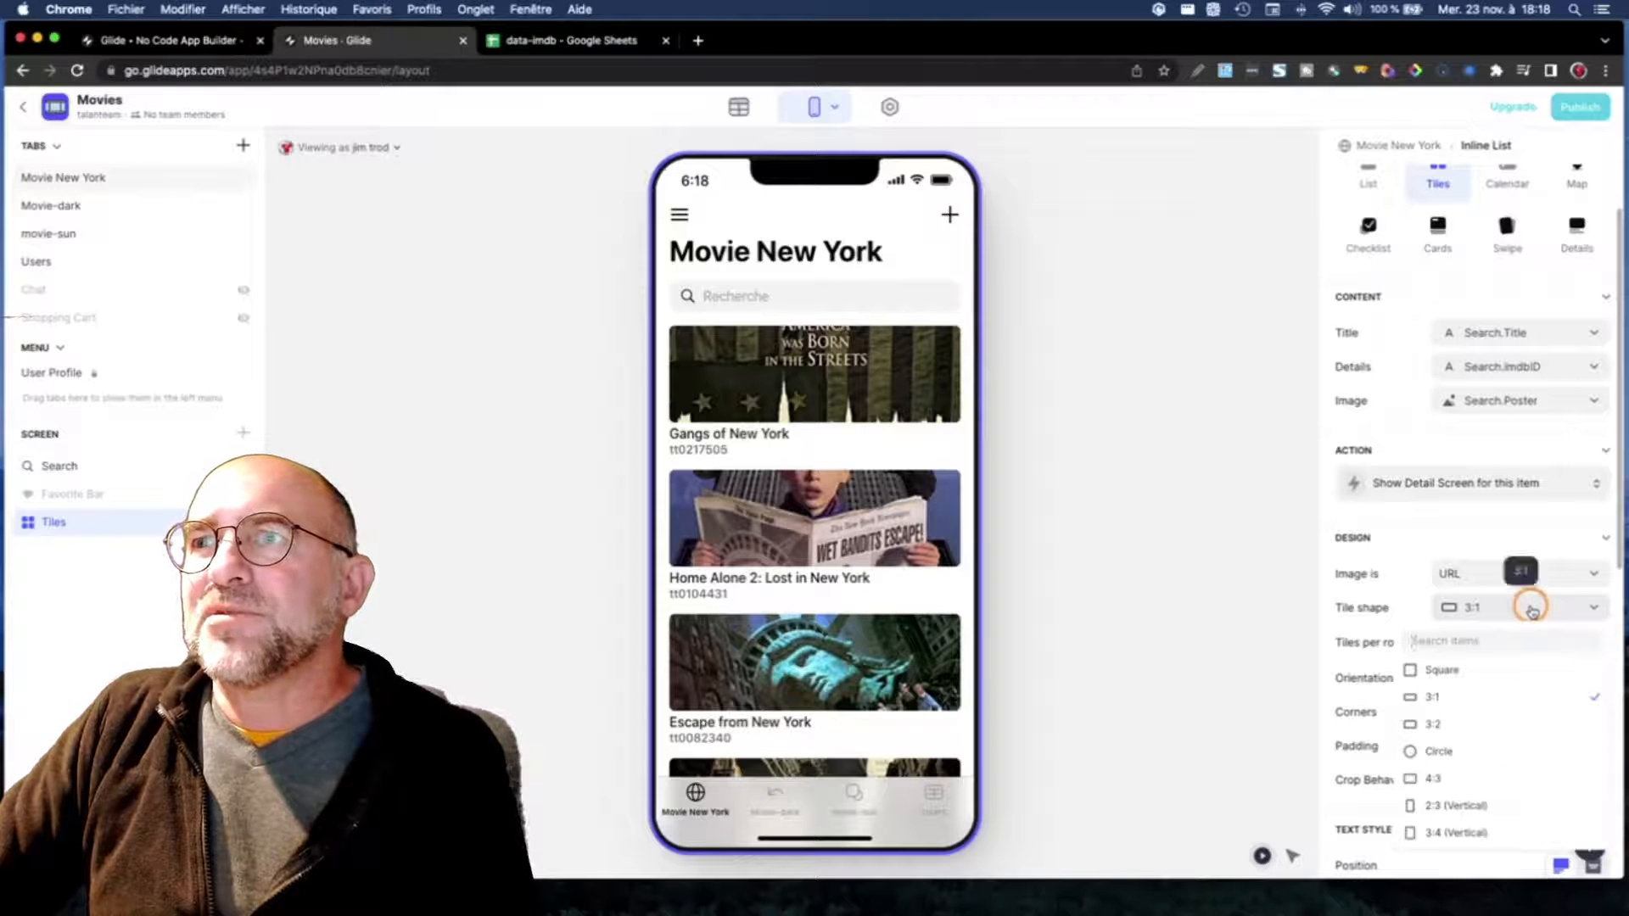
{"action": "left_click", "coordinate": [1486, 726]}
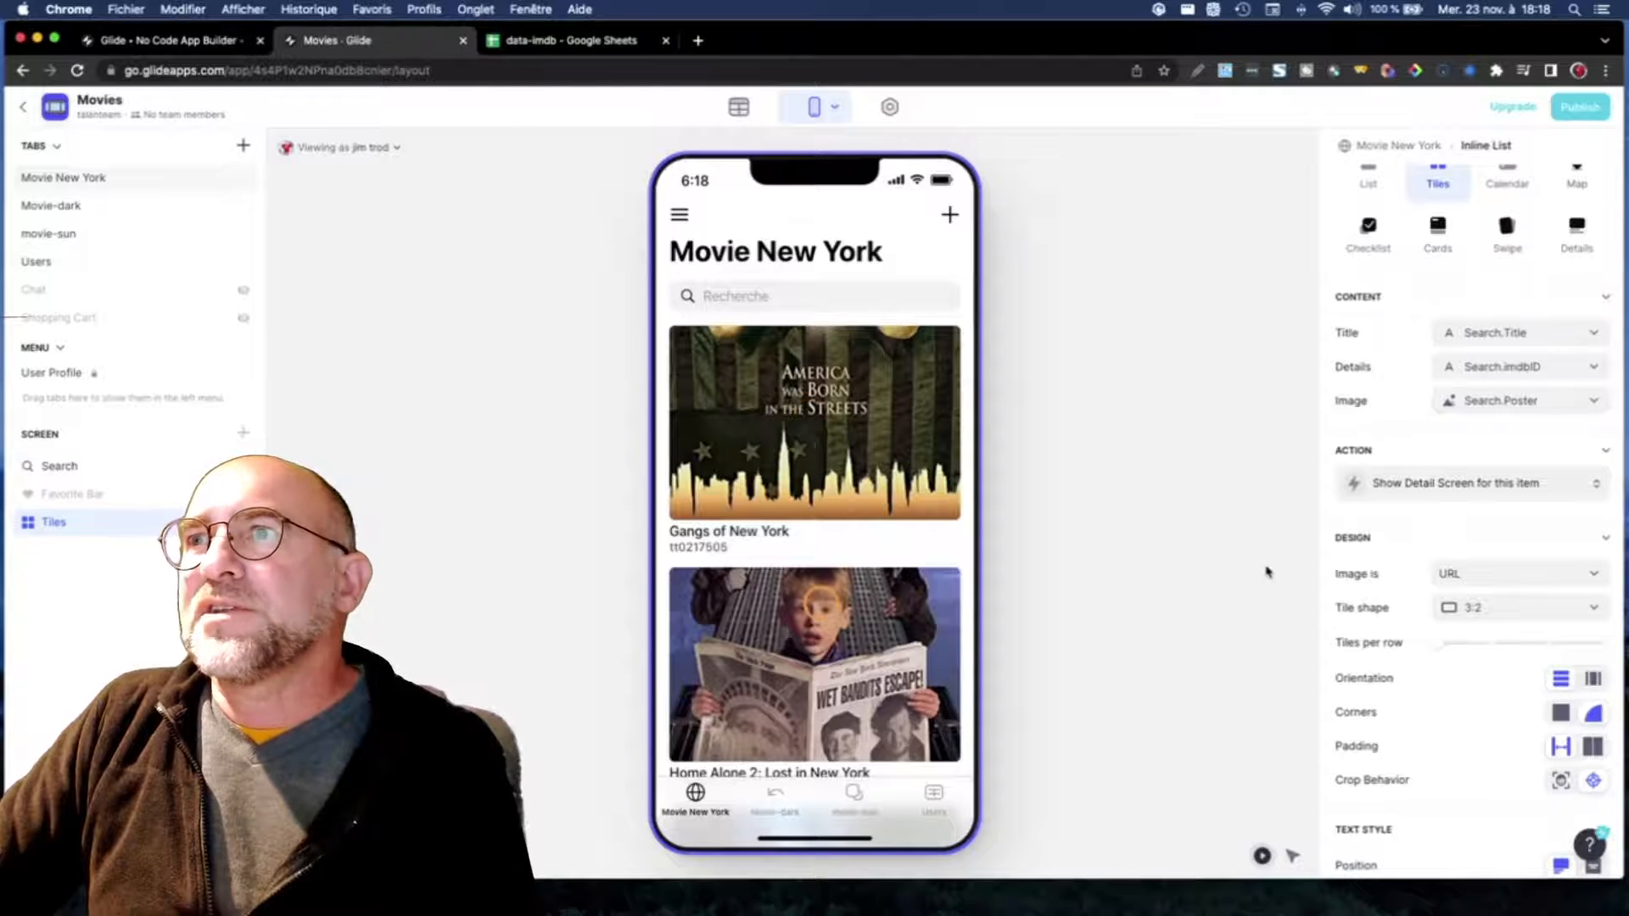
Step: Examine the columns available for the tiles' Details content and browse the movie tiles in the preview
{"action": "scroll", "coordinate": [1451, 519], "scroll_direction": "down", "scroll_amount": 1}
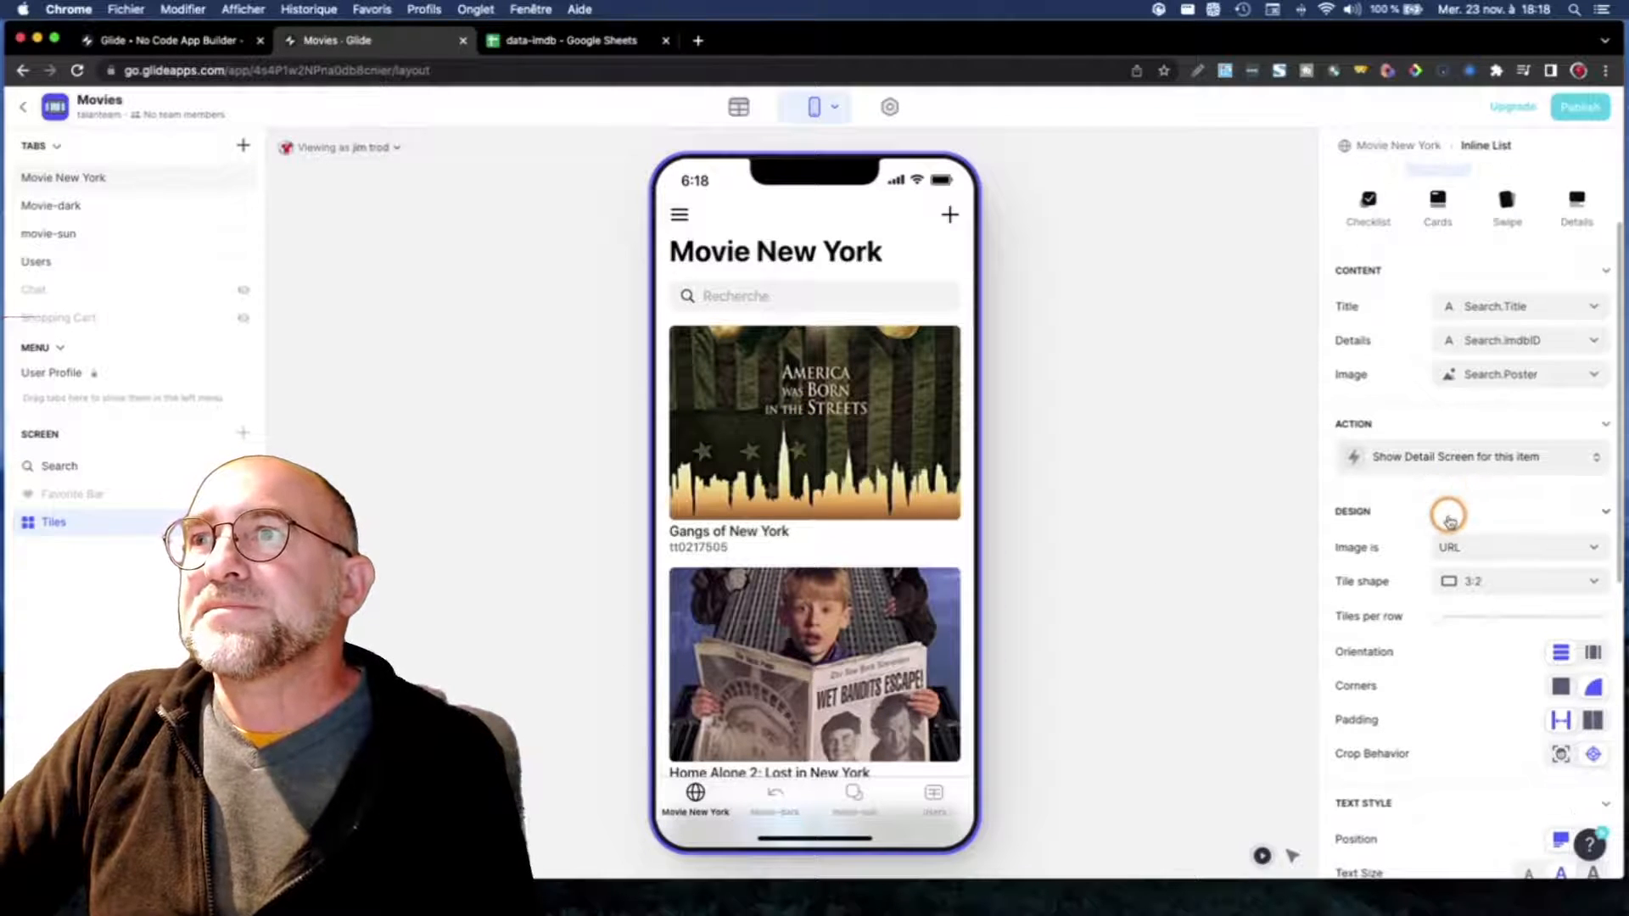
{"action": "scroll", "coordinate": [1450, 519], "scroll_direction": "up", "scroll_amount": 4}
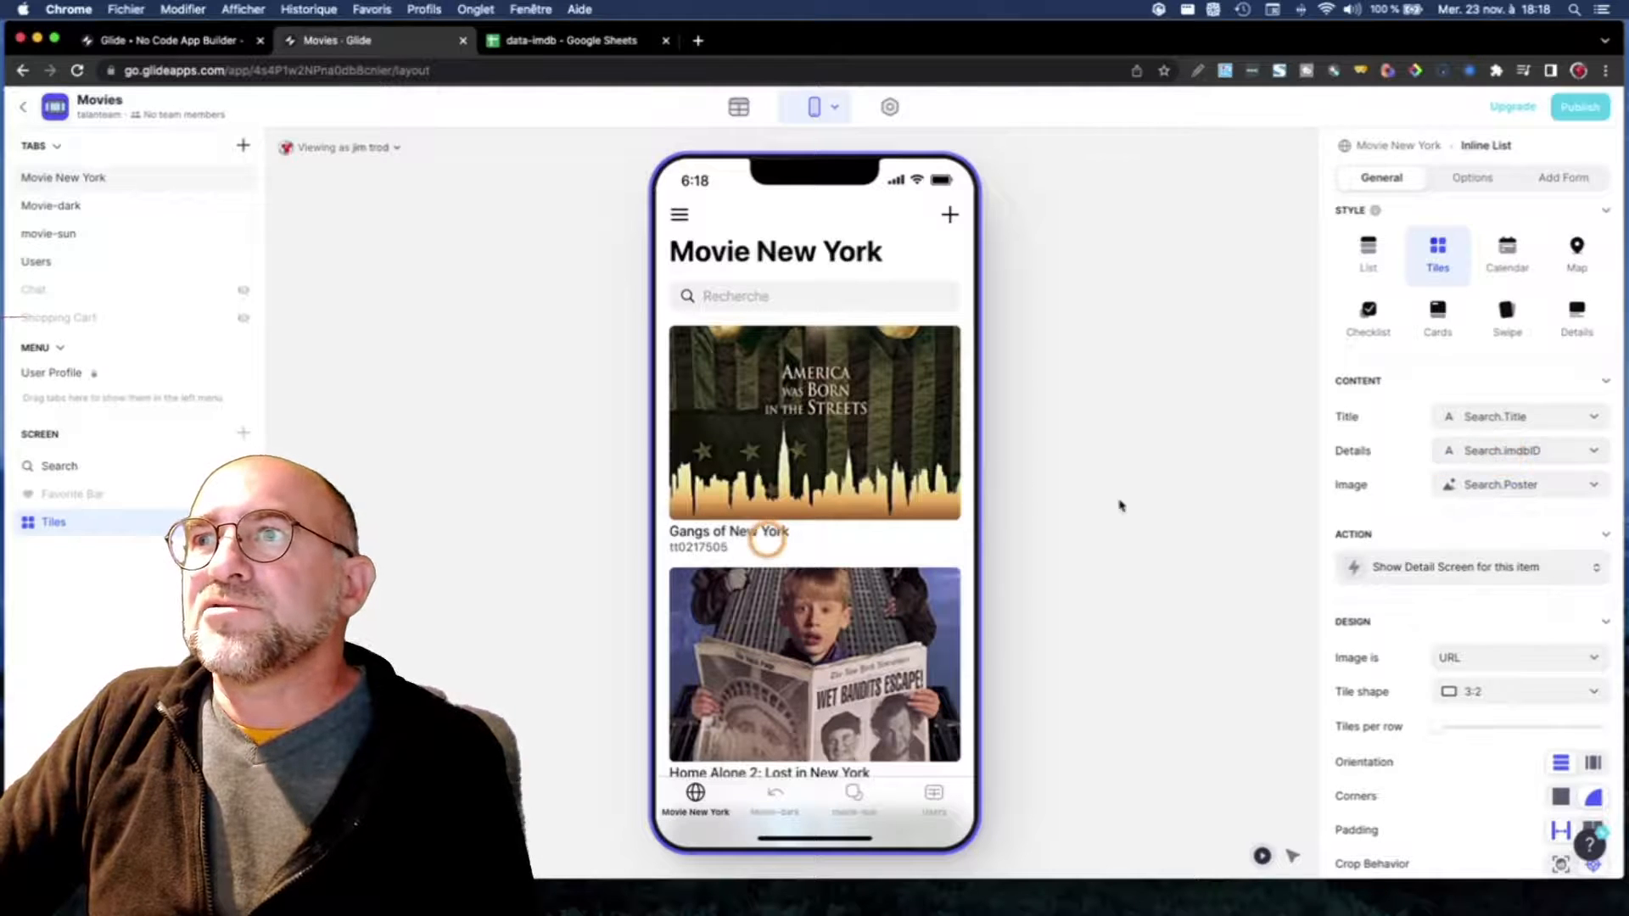
{"action": "left_click", "coordinate": [1596, 451]}
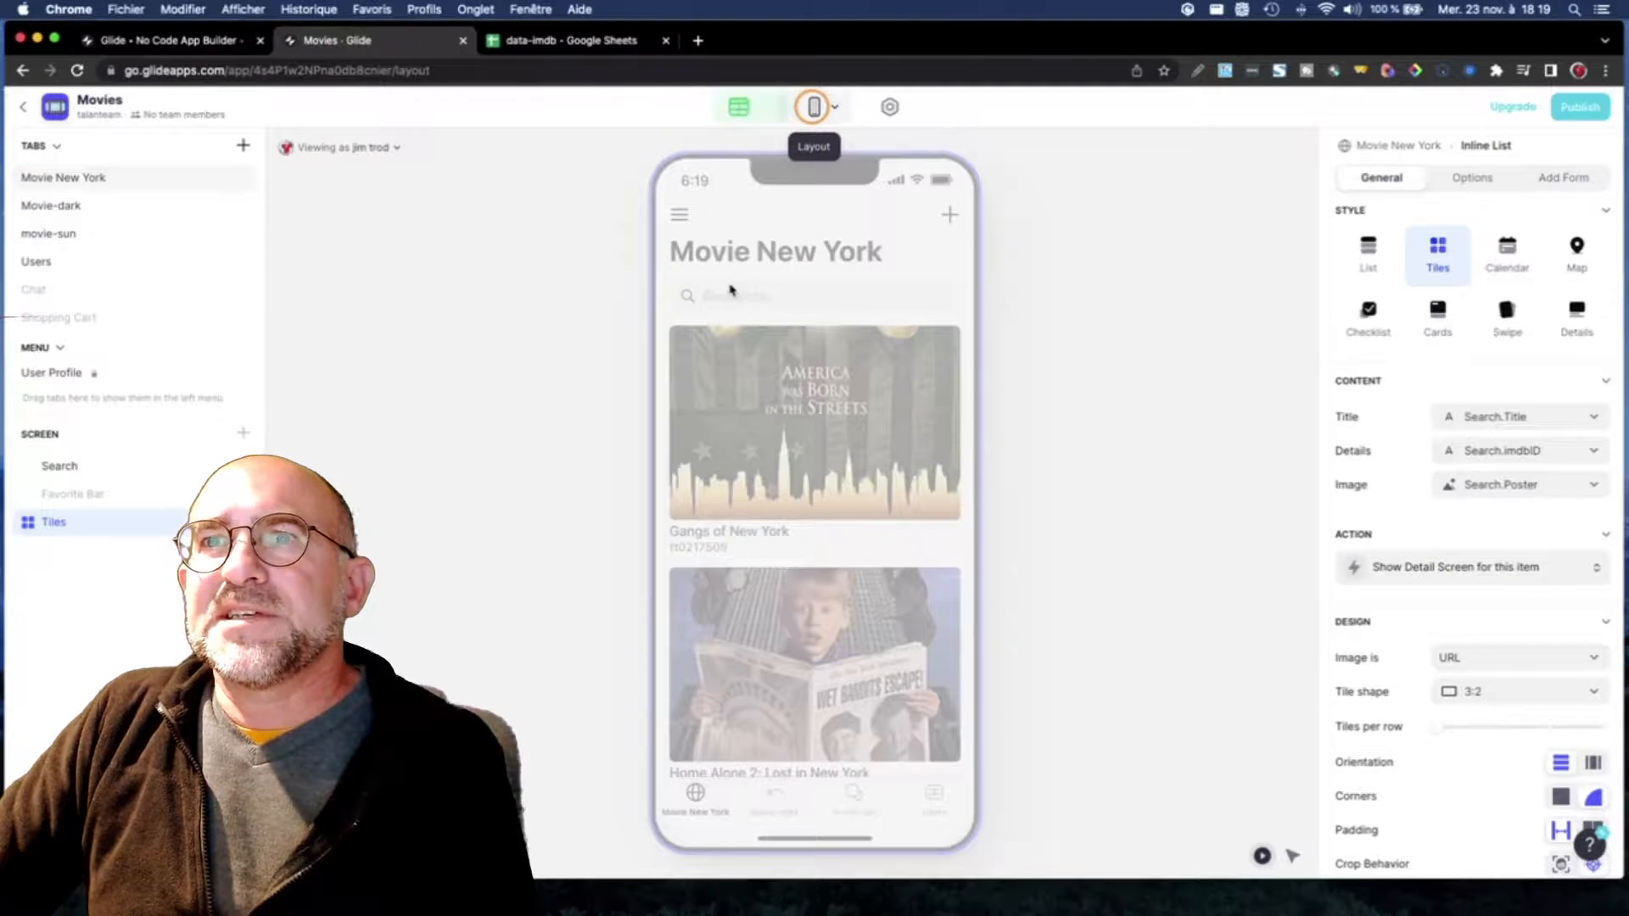
{"action": "left_click", "coordinate": [1556, 532]}
{"action": "left_click", "coordinate": [1617, 489]}
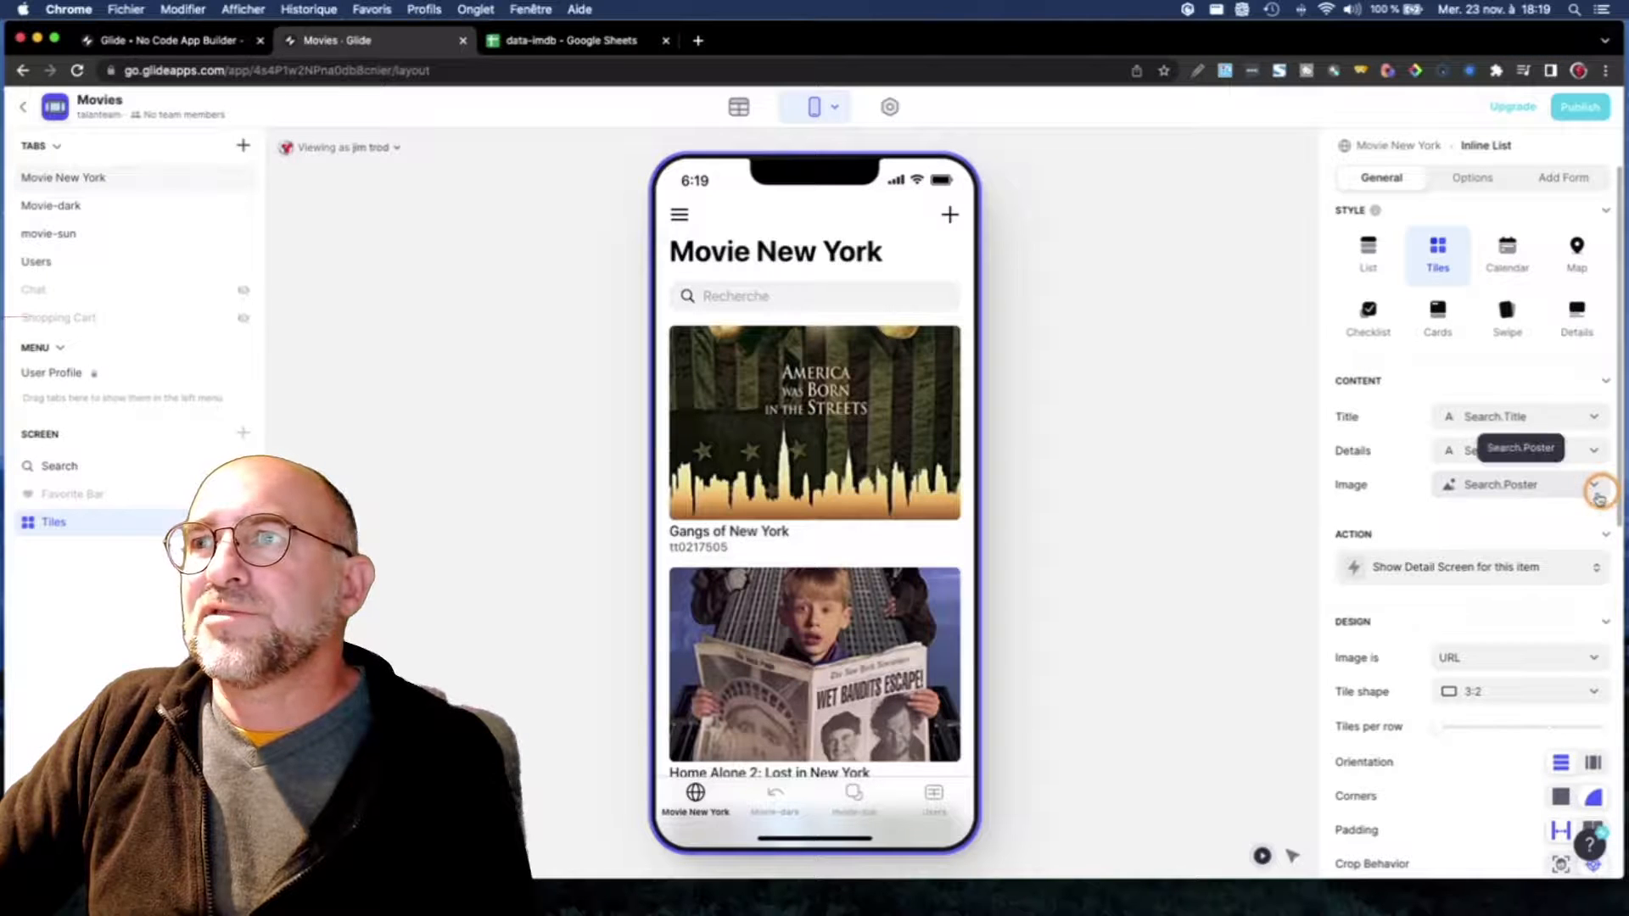
{"action": "left_click", "coordinate": [1591, 449]}
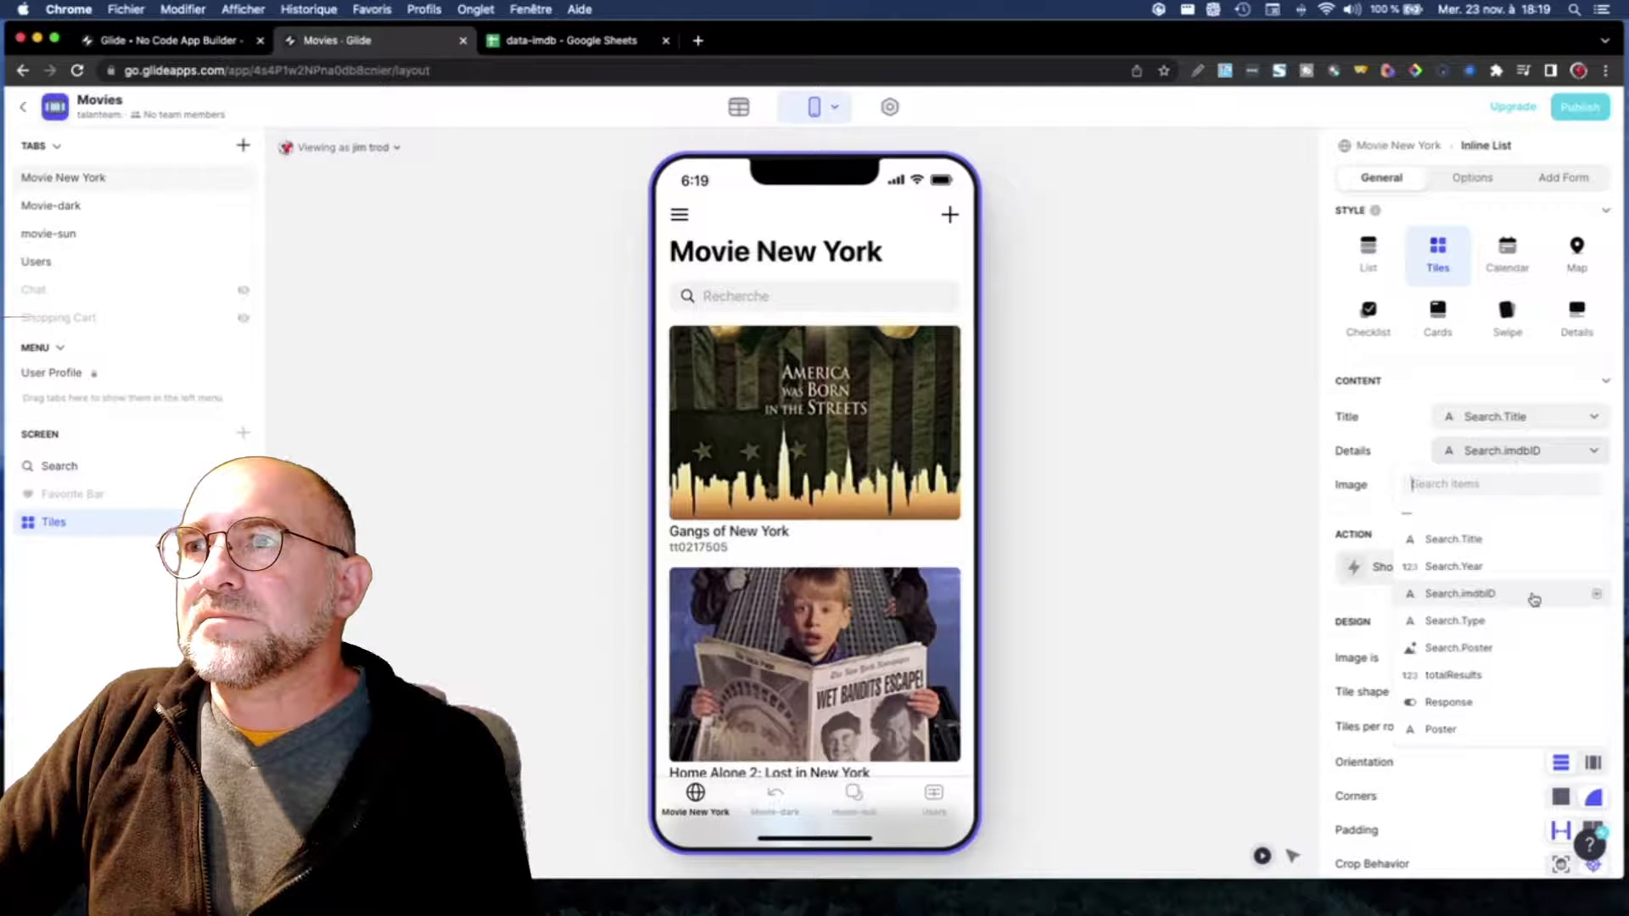
{"action": "left_click", "coordinate": [1358, 496]}
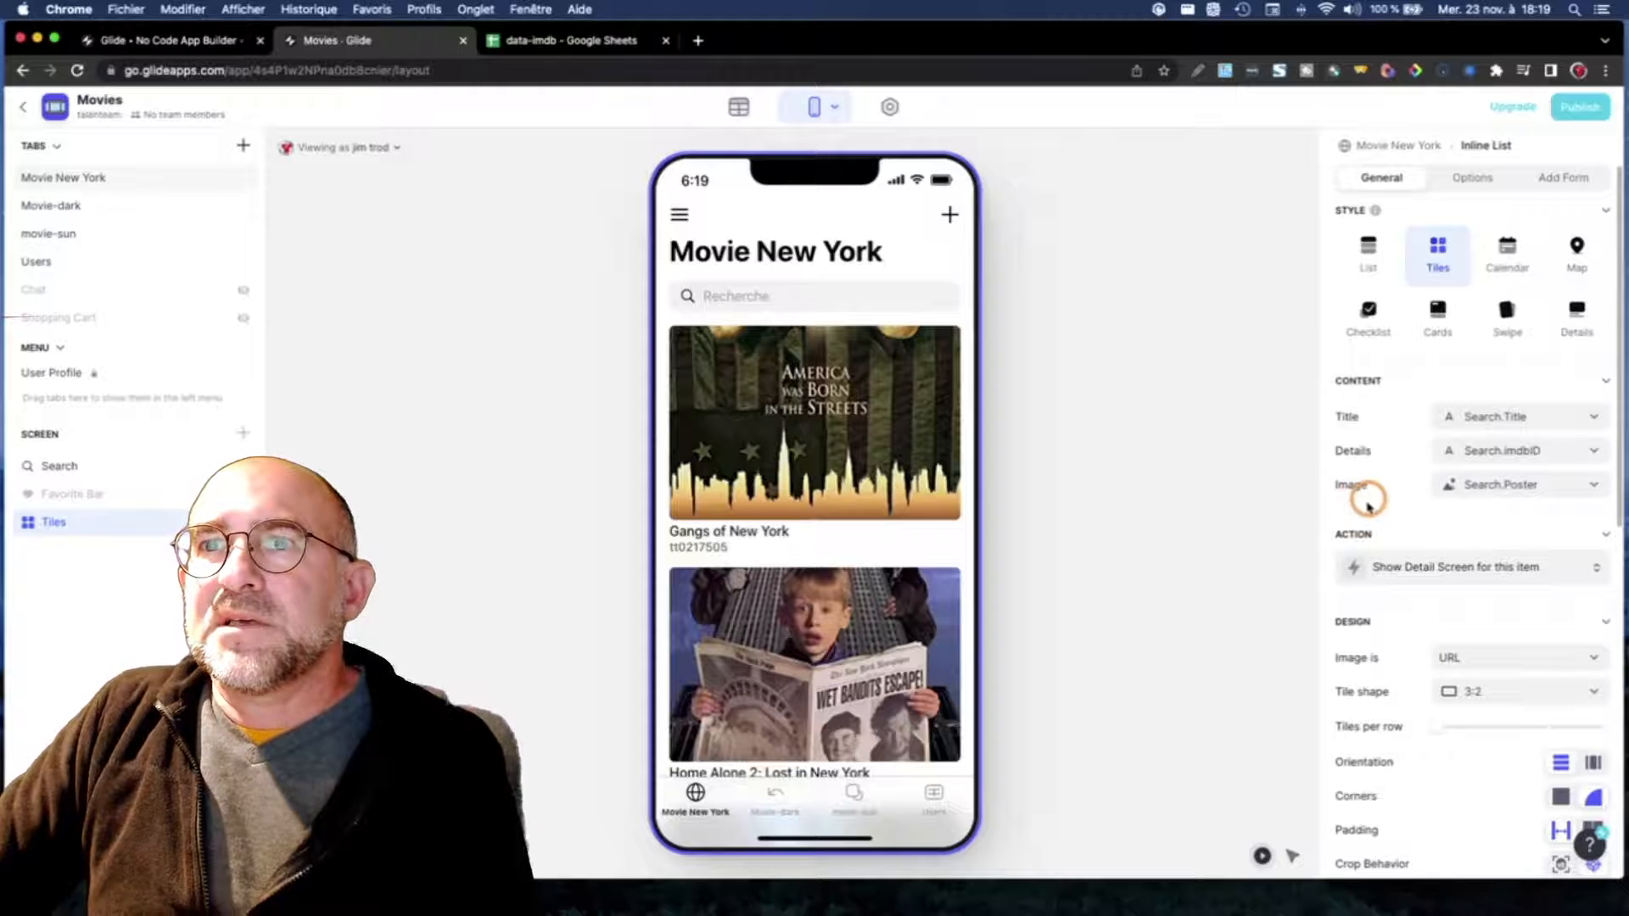
{"action": "scroll", "coordinate": [901, 560], "scroll_direction": "down", "scroll_amount": 5}
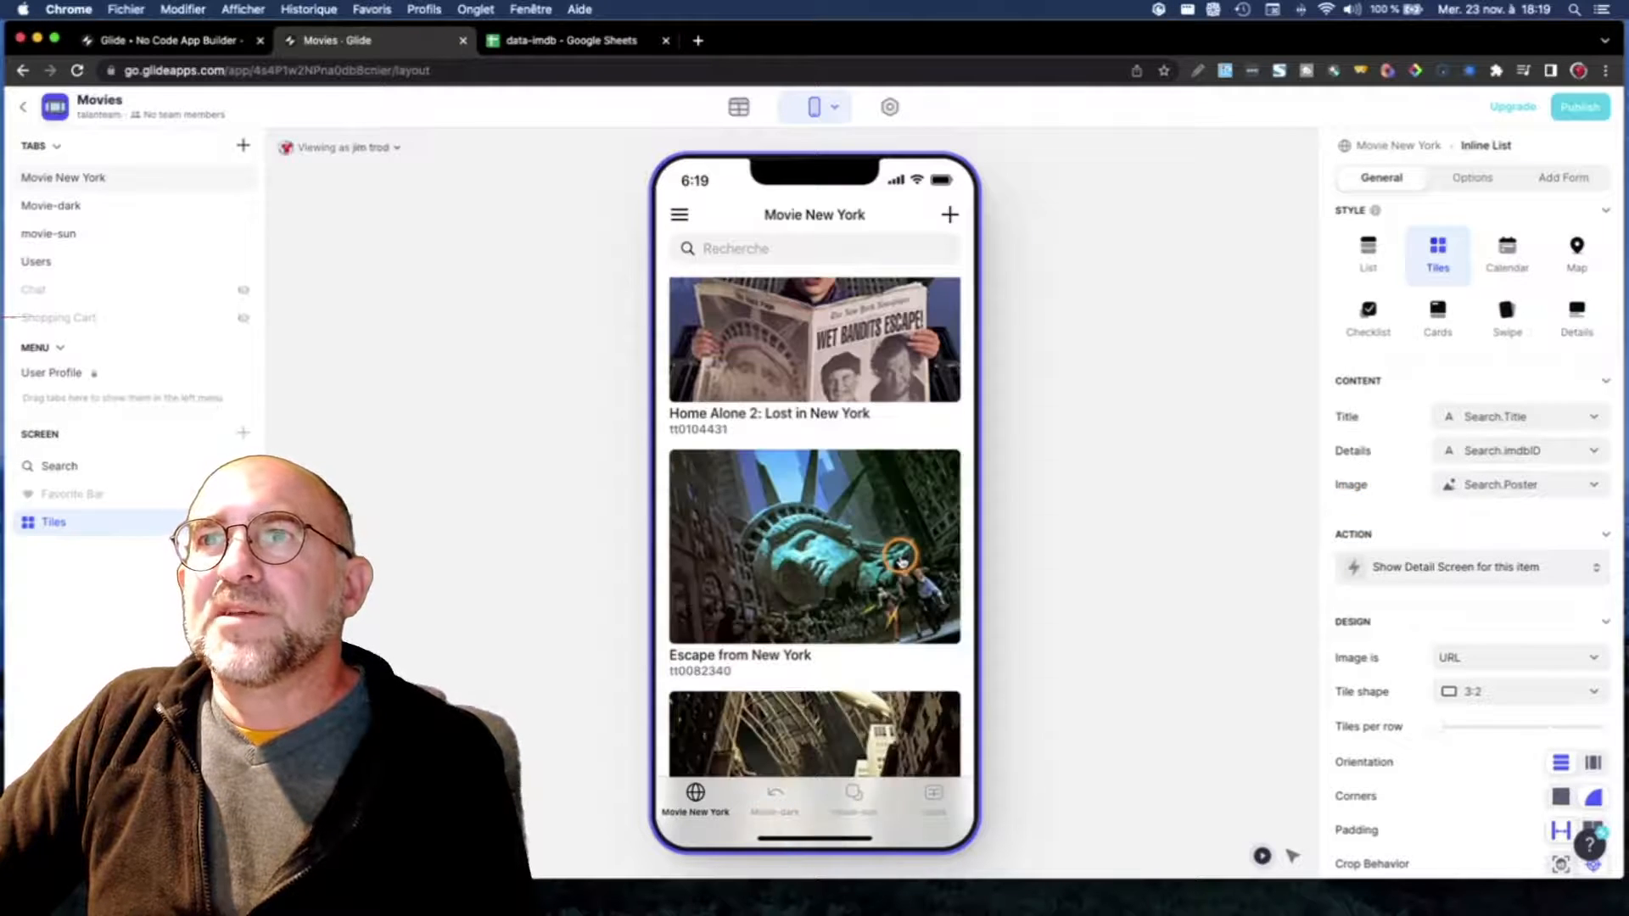
{"action": "scroll", "coordinate": [901, 556], "scroll_direction": "down", "scroll_amount": 3}
{"action": "scroll", "coordinate": [903, 556], "scroll_direction": "up", "scroll_amount": 10}
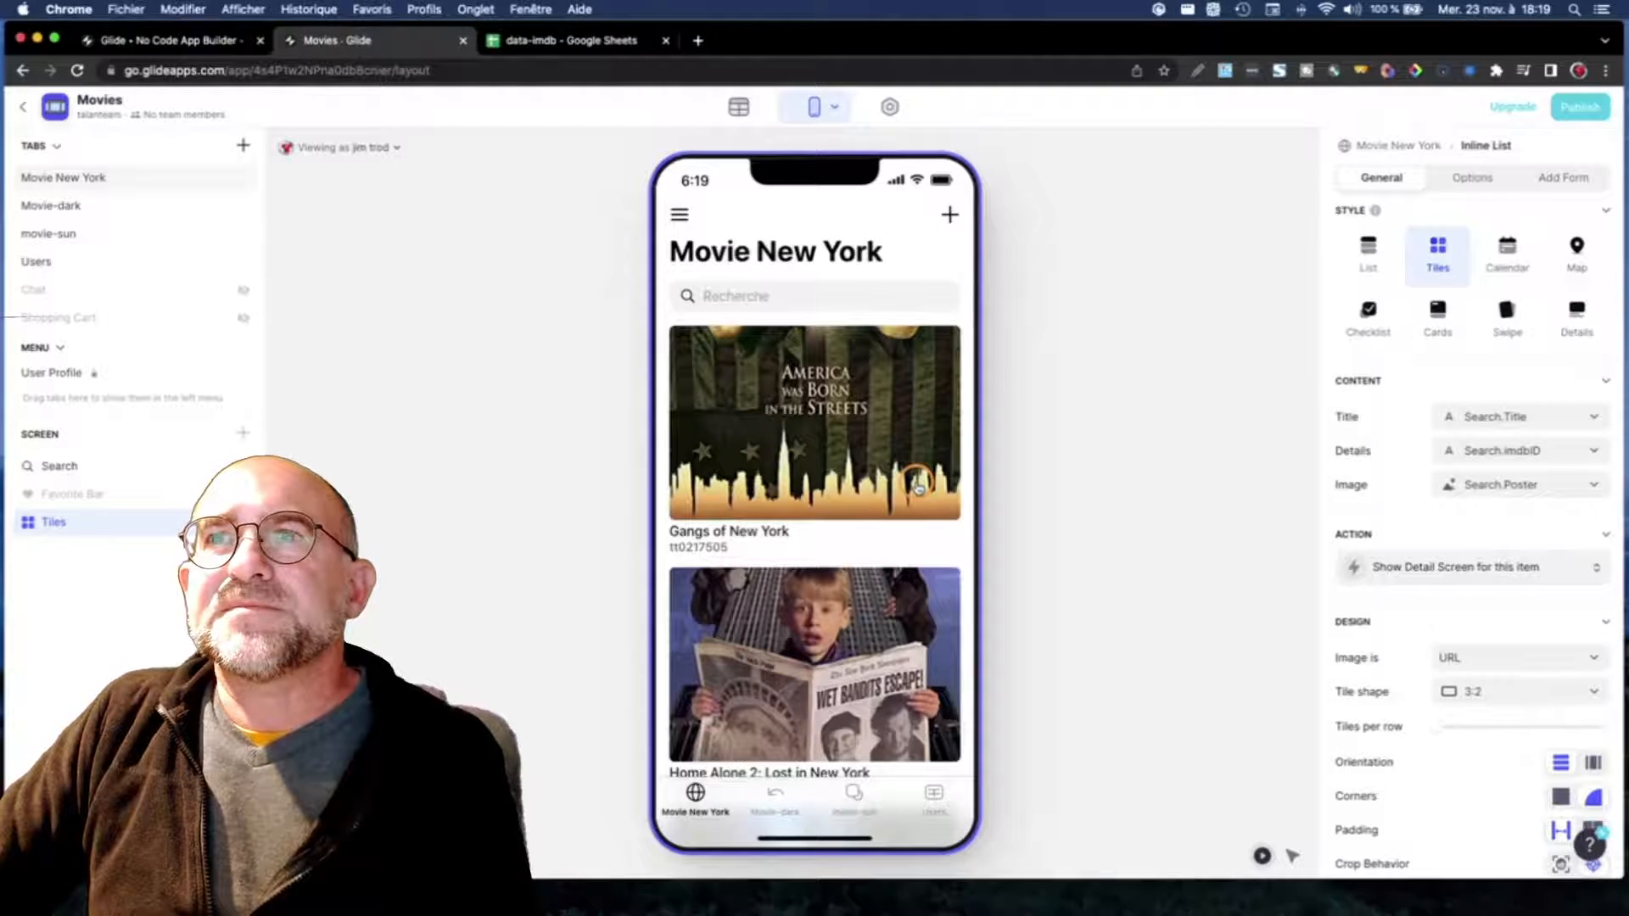
Step: Inspect the Gangs of New York detail screen with its title and edit form options, and return to the movie list
{"action": "left_click", "coordinate": [948, 465]}
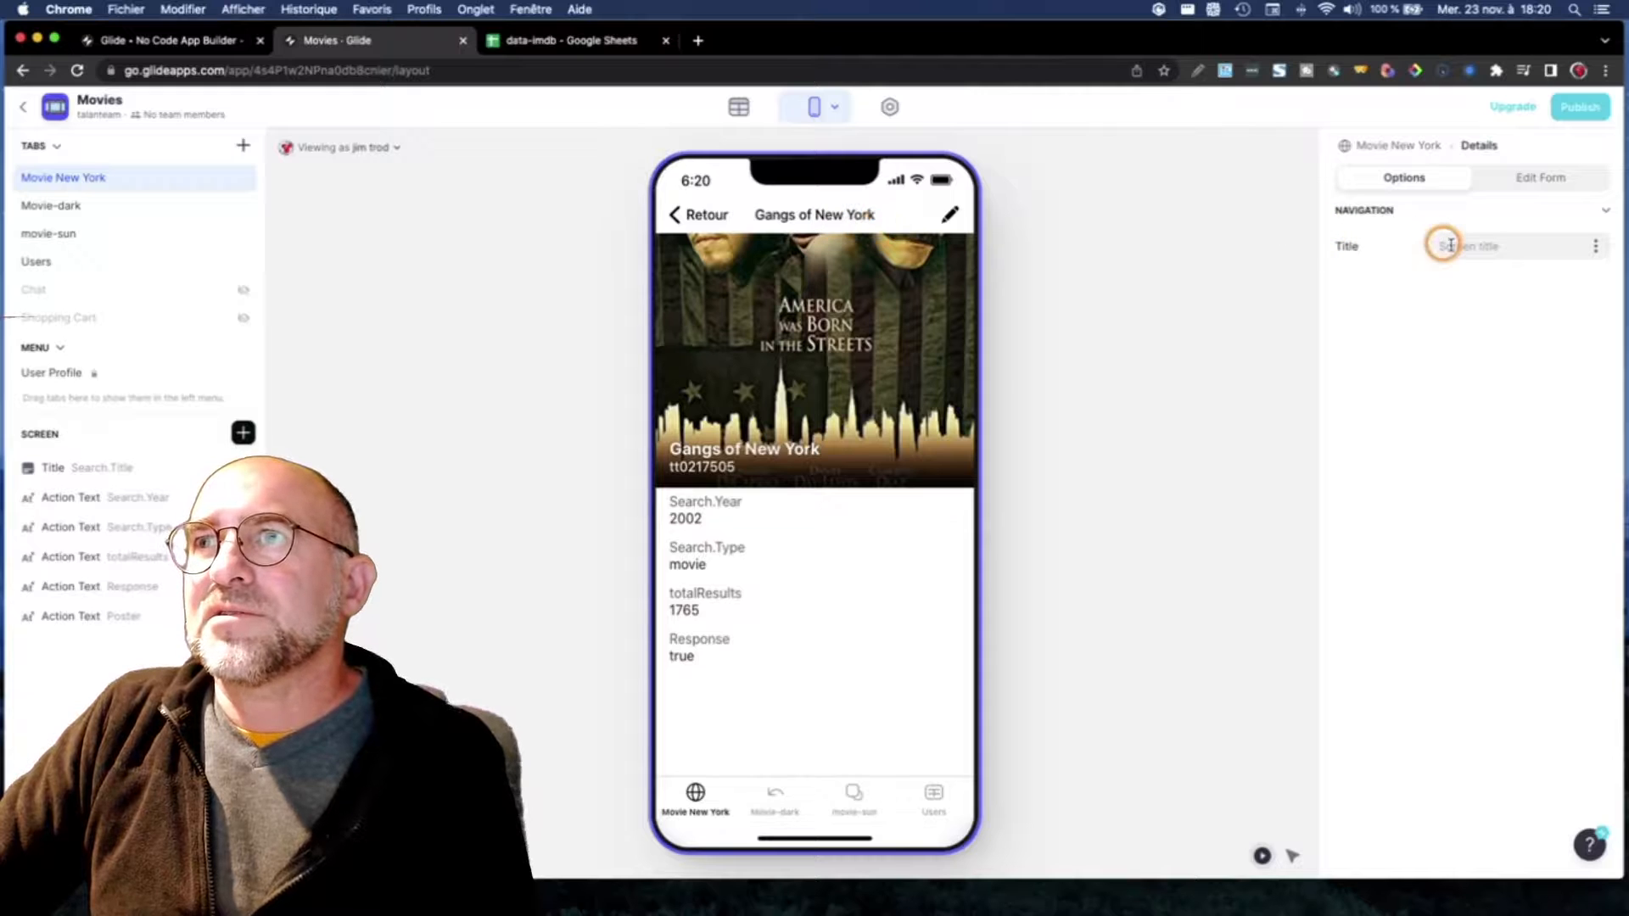
{"action": "left_click", "coordinate": [1451, 245]}
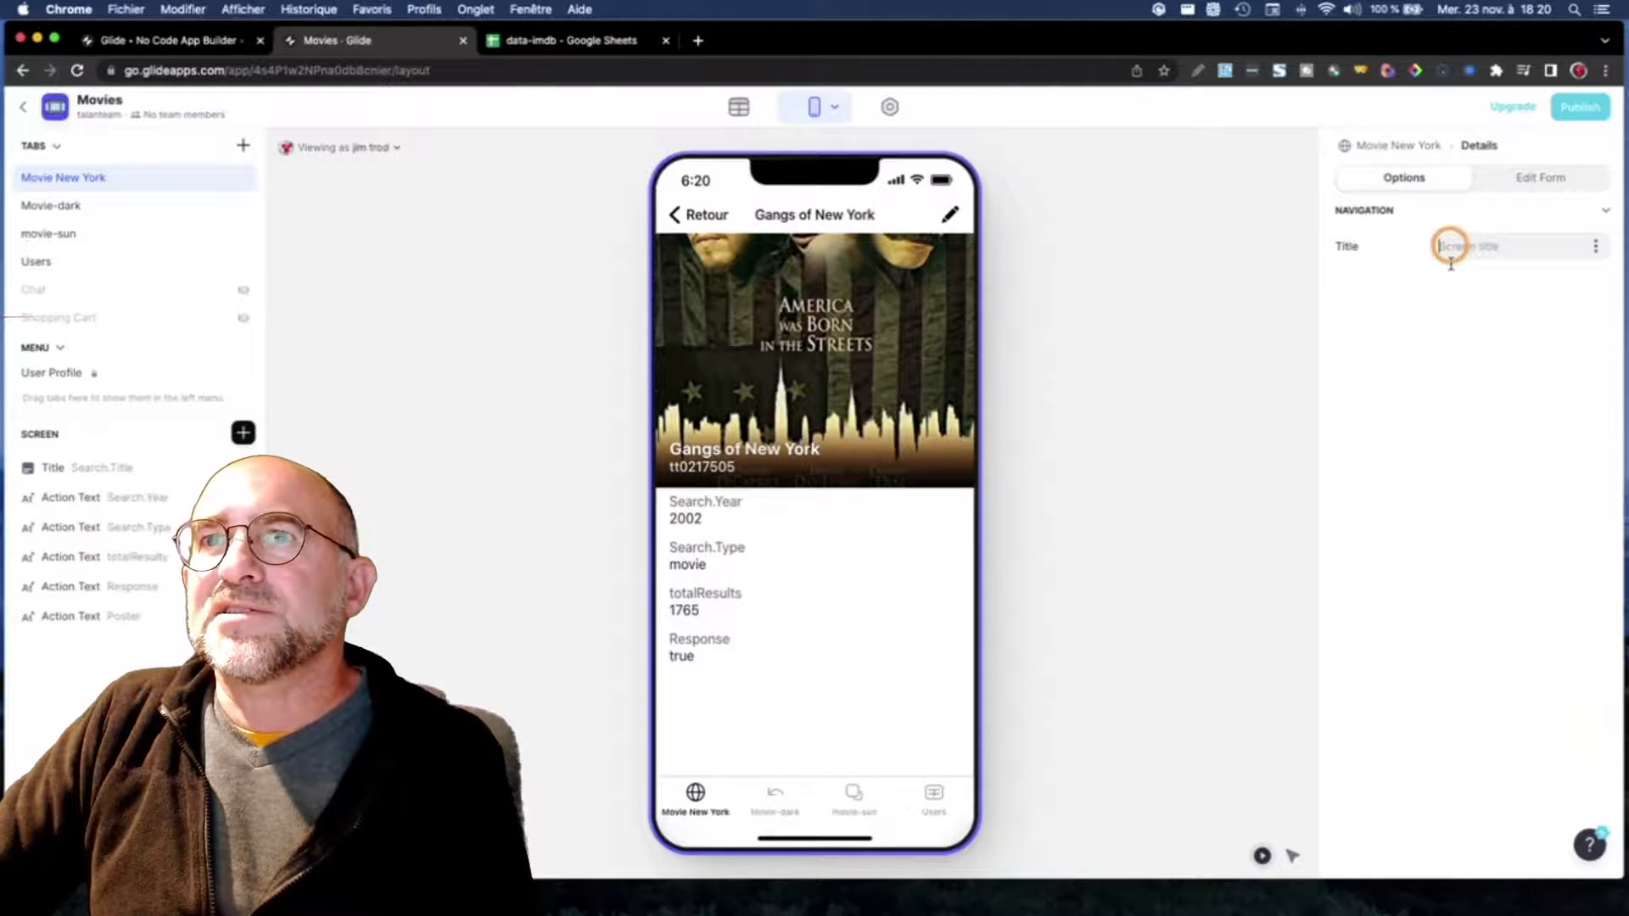
{"action": "left_click", "coordinate": [1545, 179]}
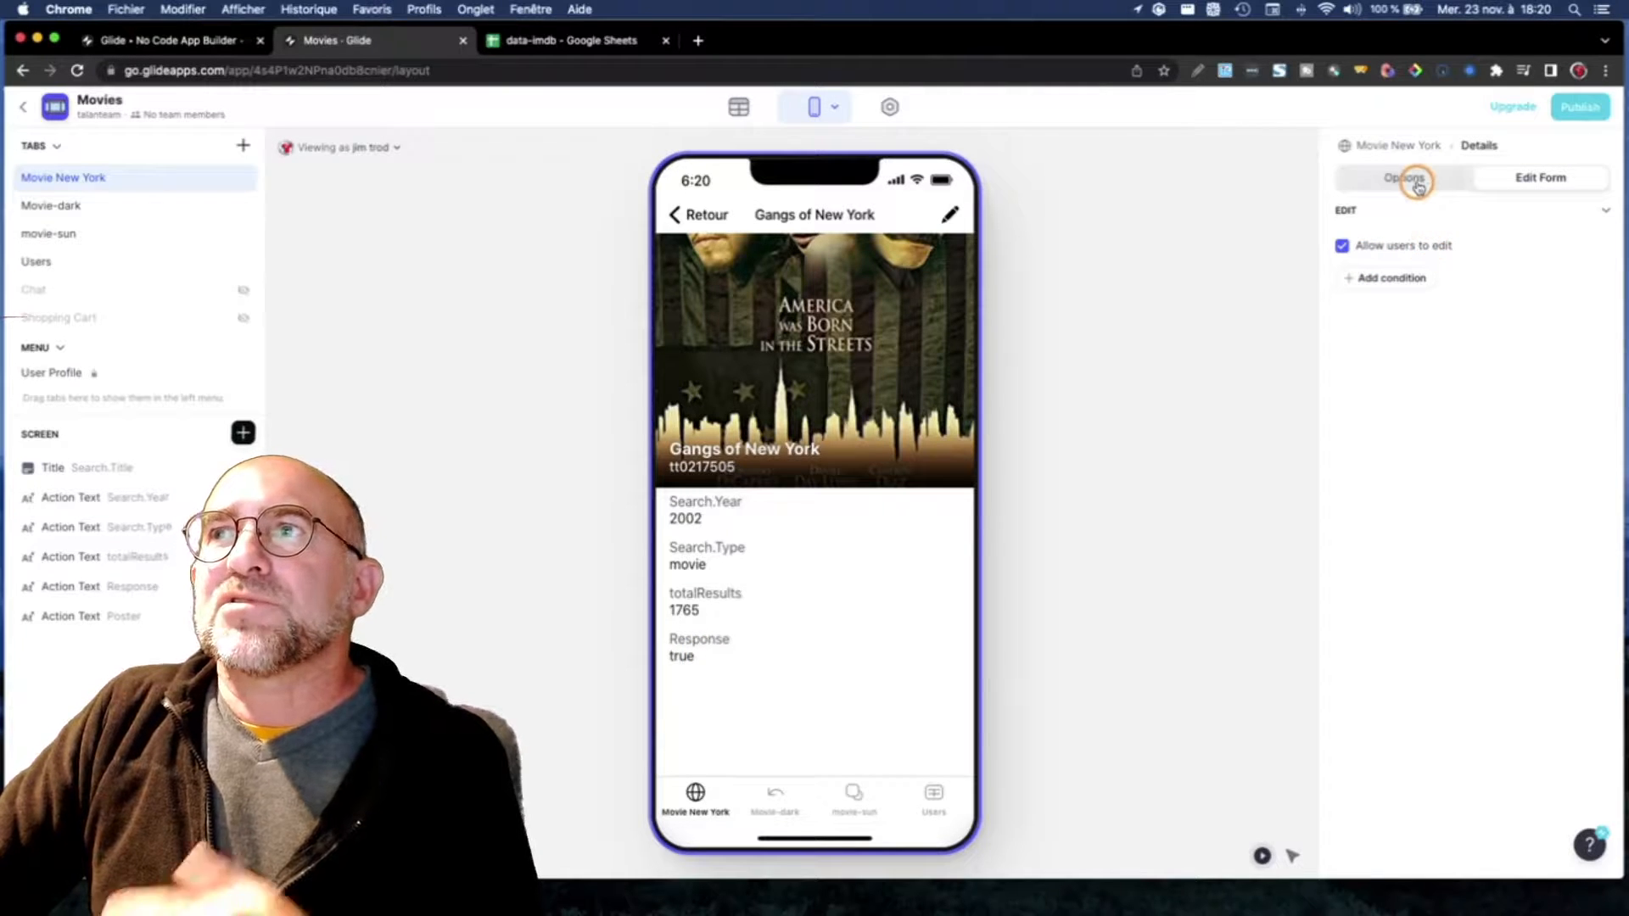
{"action": "left_click", "coordinate": [1413, 179]}
{"action": "left_click", "coordinate": [1386, 404]}
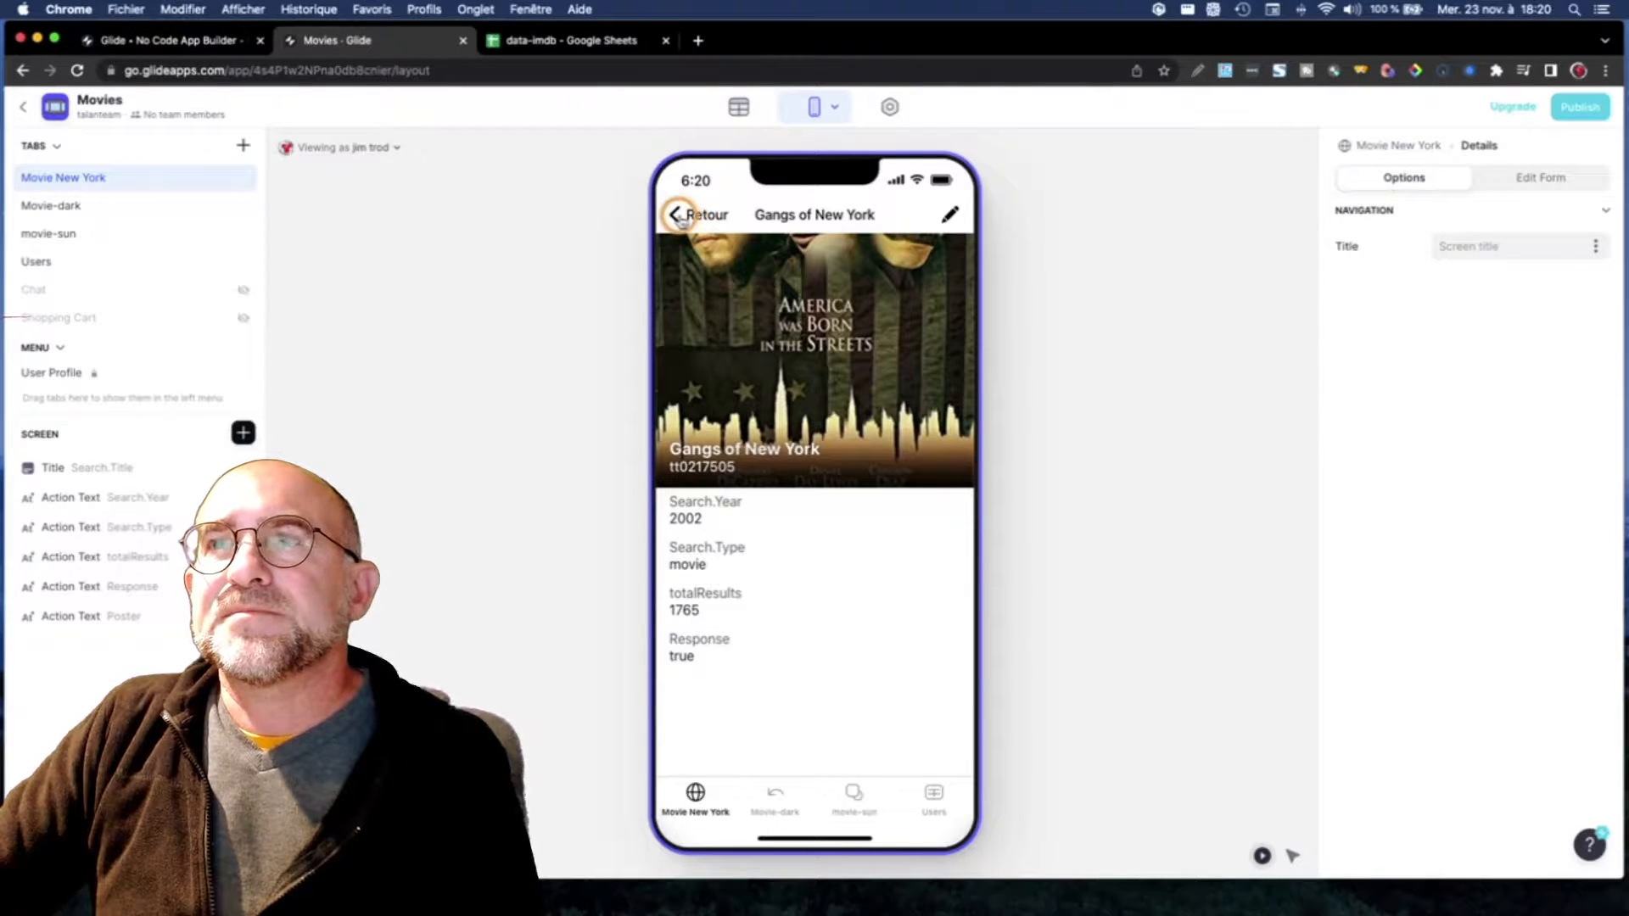
{"action": "left_click", "coordinate": [677, 215]}
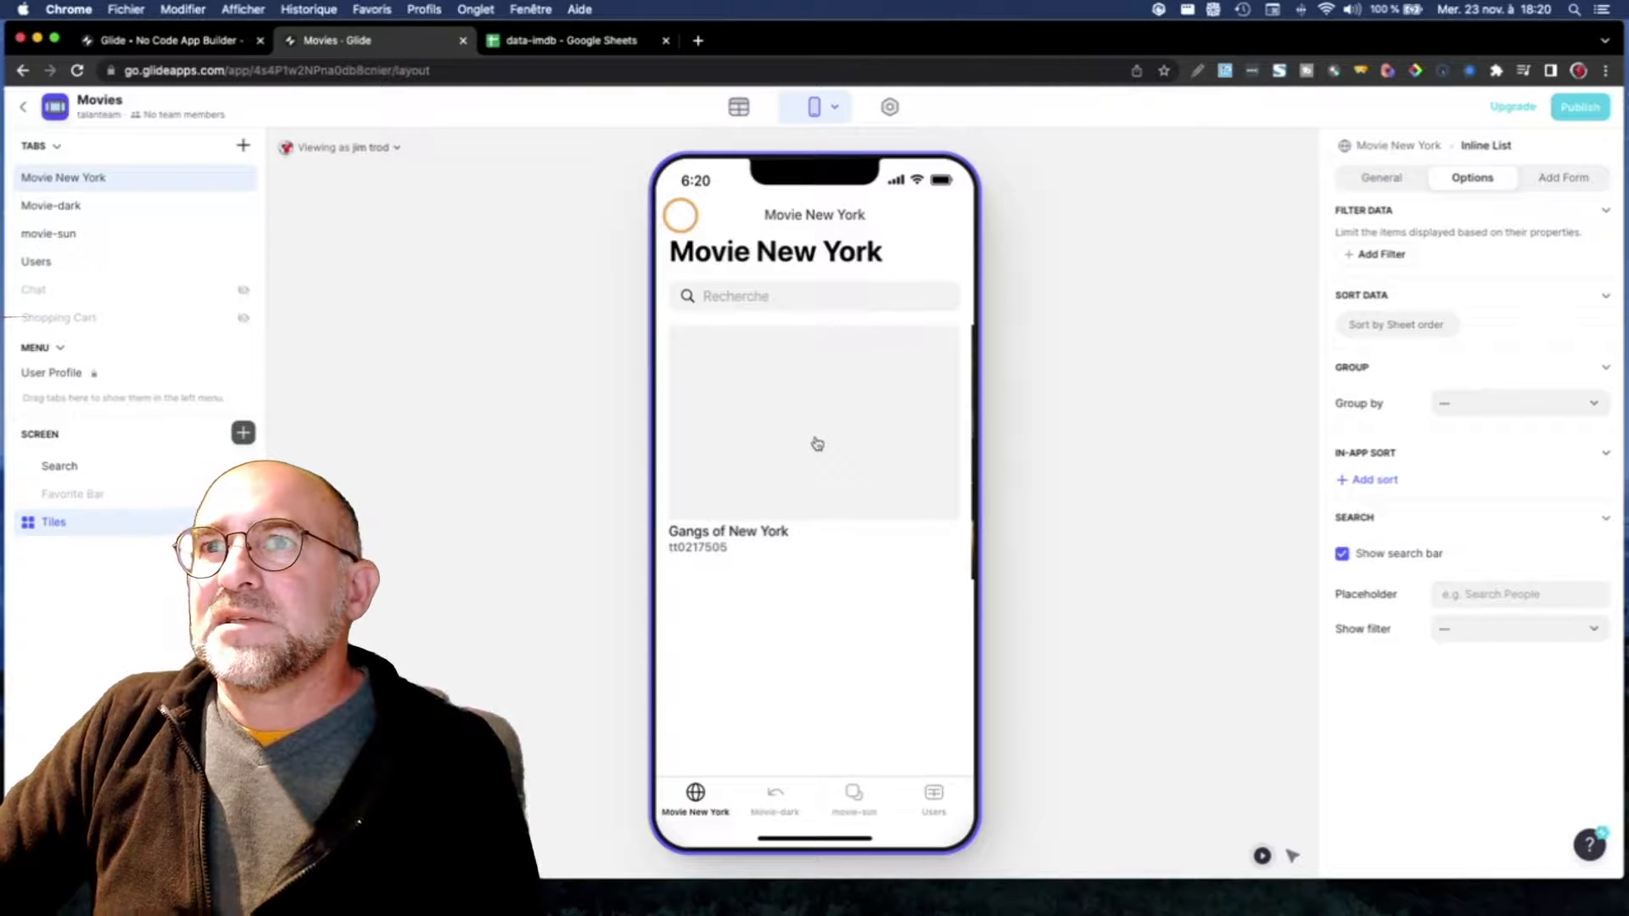
Step: Review the Movie New York tiles' general settings, covering design, corners, text style and overlays
{"action": "left_click", "coordinate": [1378, 176]}
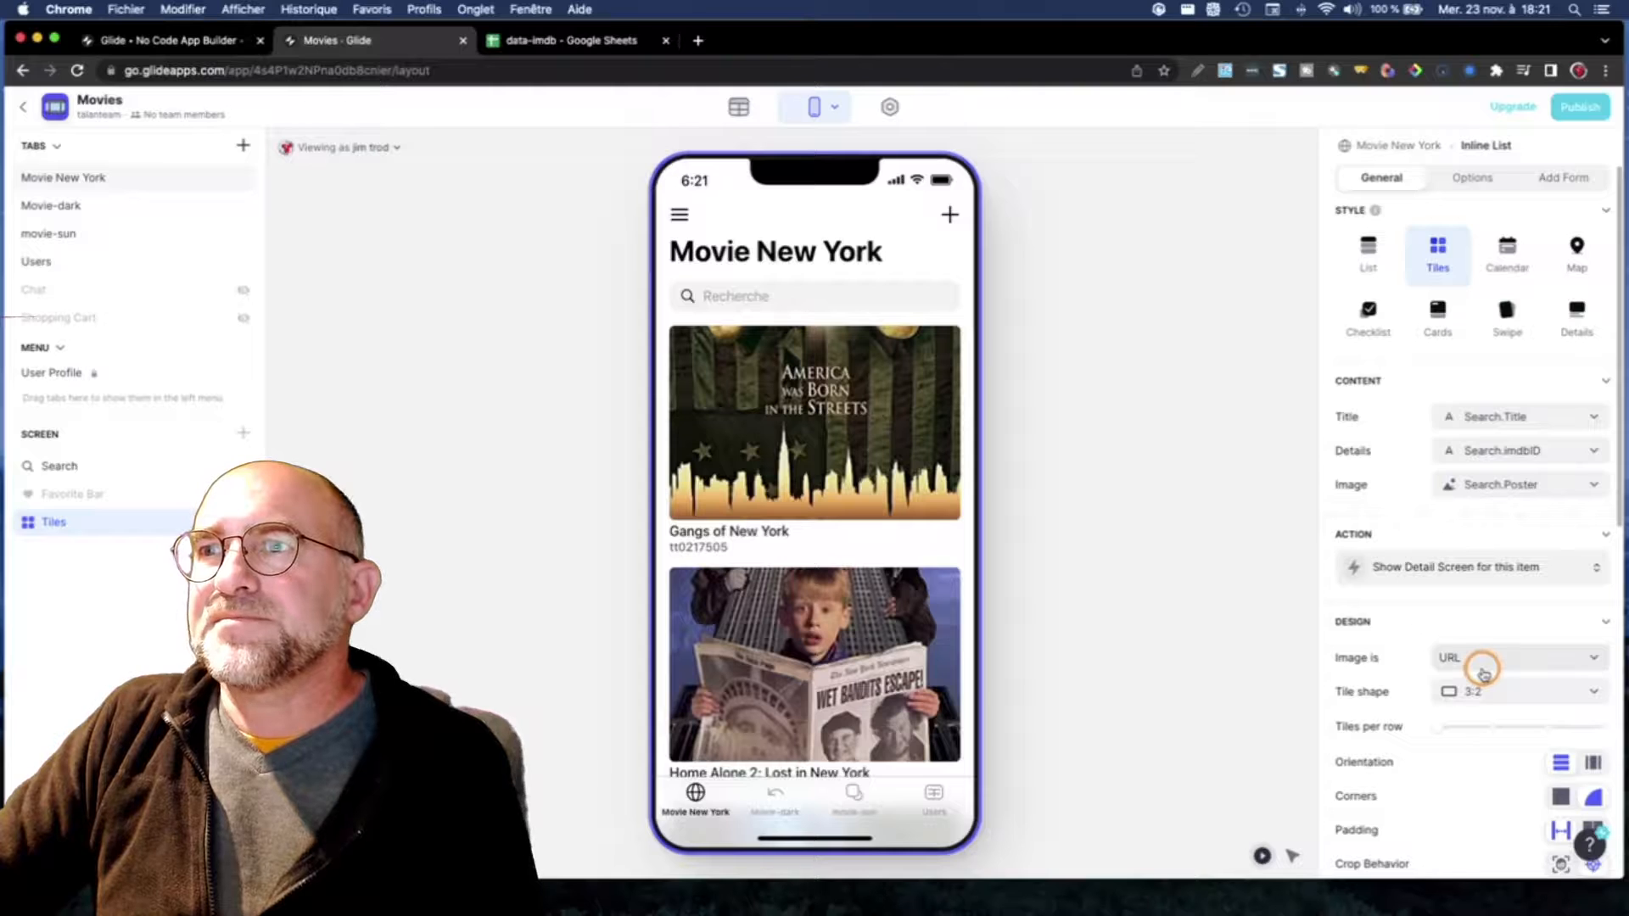
{"action": "scroll", "coordinate": [1482, 673], "scroll_direction": "down", "scroll_amount": 3}
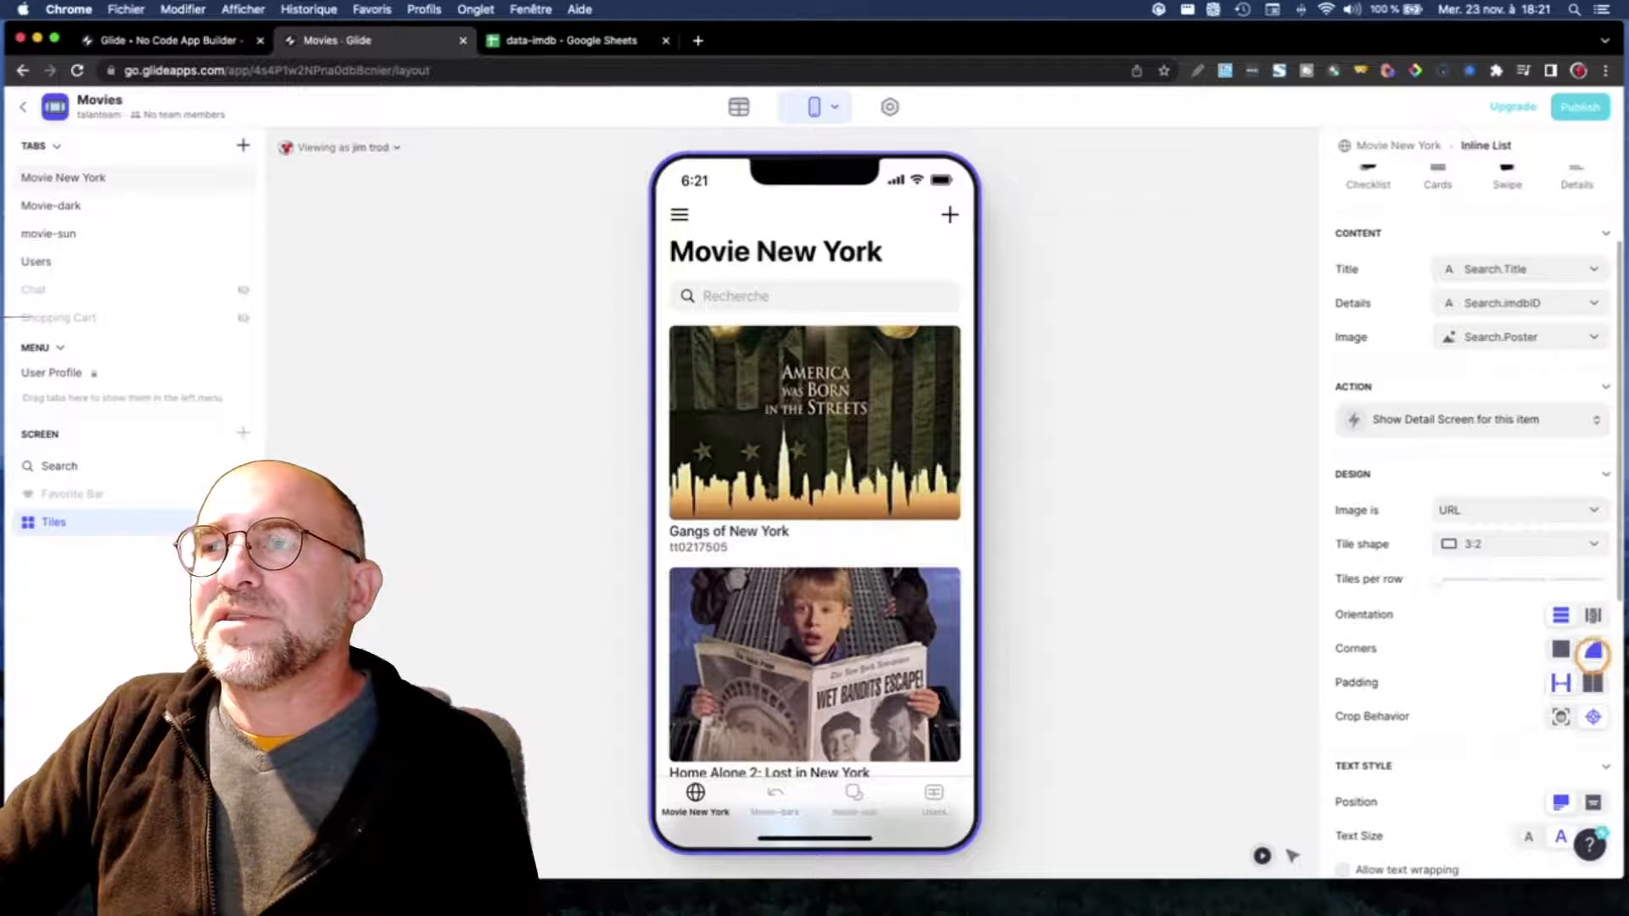
{"action": "left_click", "coordinate": [1561, 651]}
{"action": "left_click", "coordinate": [1463, 577]}
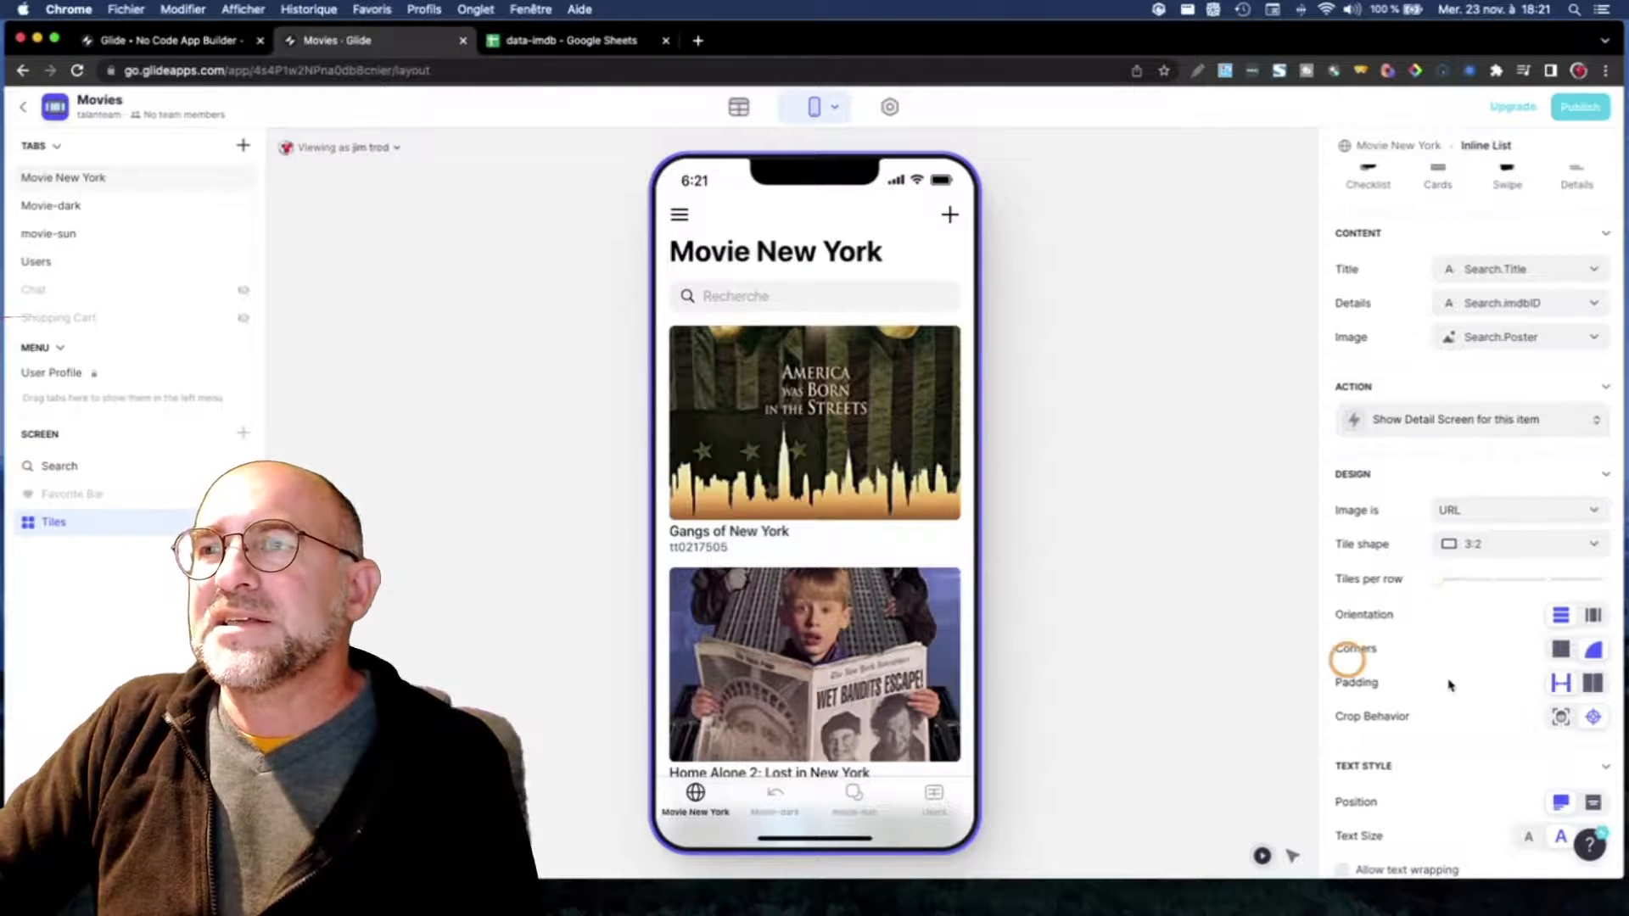
{"action": "scroll", "coordinate": [1454, 684], "scroll_direction": "down", "scroll_amount": 1}
{"action": "scroll", "coordinate": [1454, 684], "scroll_direction": "down", "scroll_amount": 6}
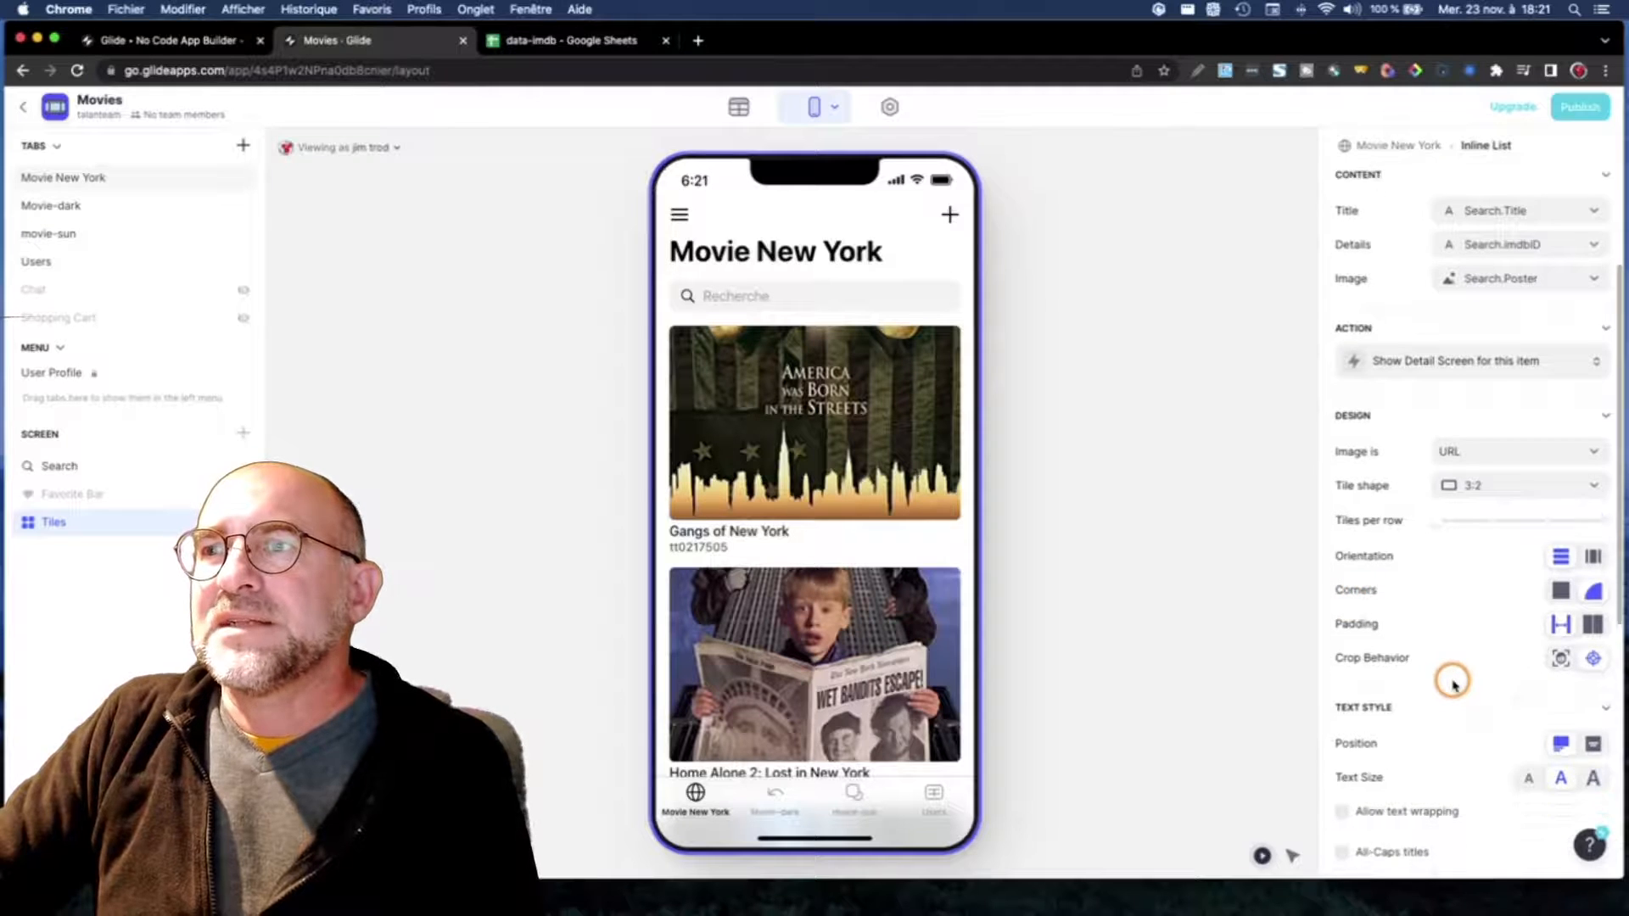
{"action": "scroll", "coordinate": [1453, 684], "scroll_direction": "down", "scroll_amount": 4}
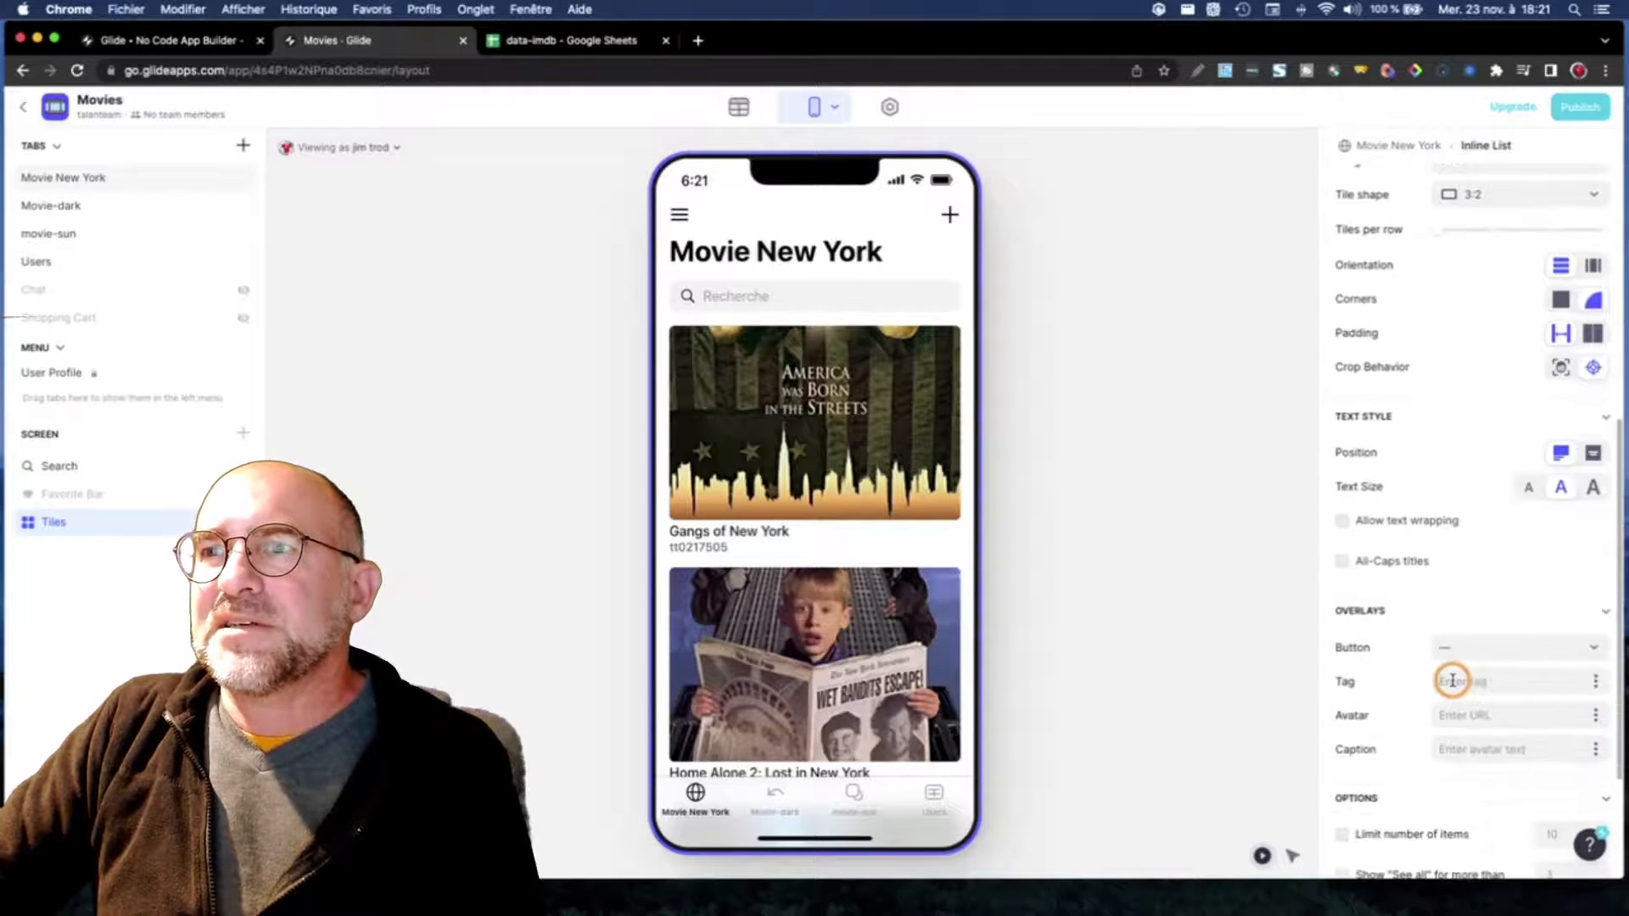
{"action": "scroll", "coordinate": [1453, 682], "scroll_direction": "up", "scroll_amount": 15}
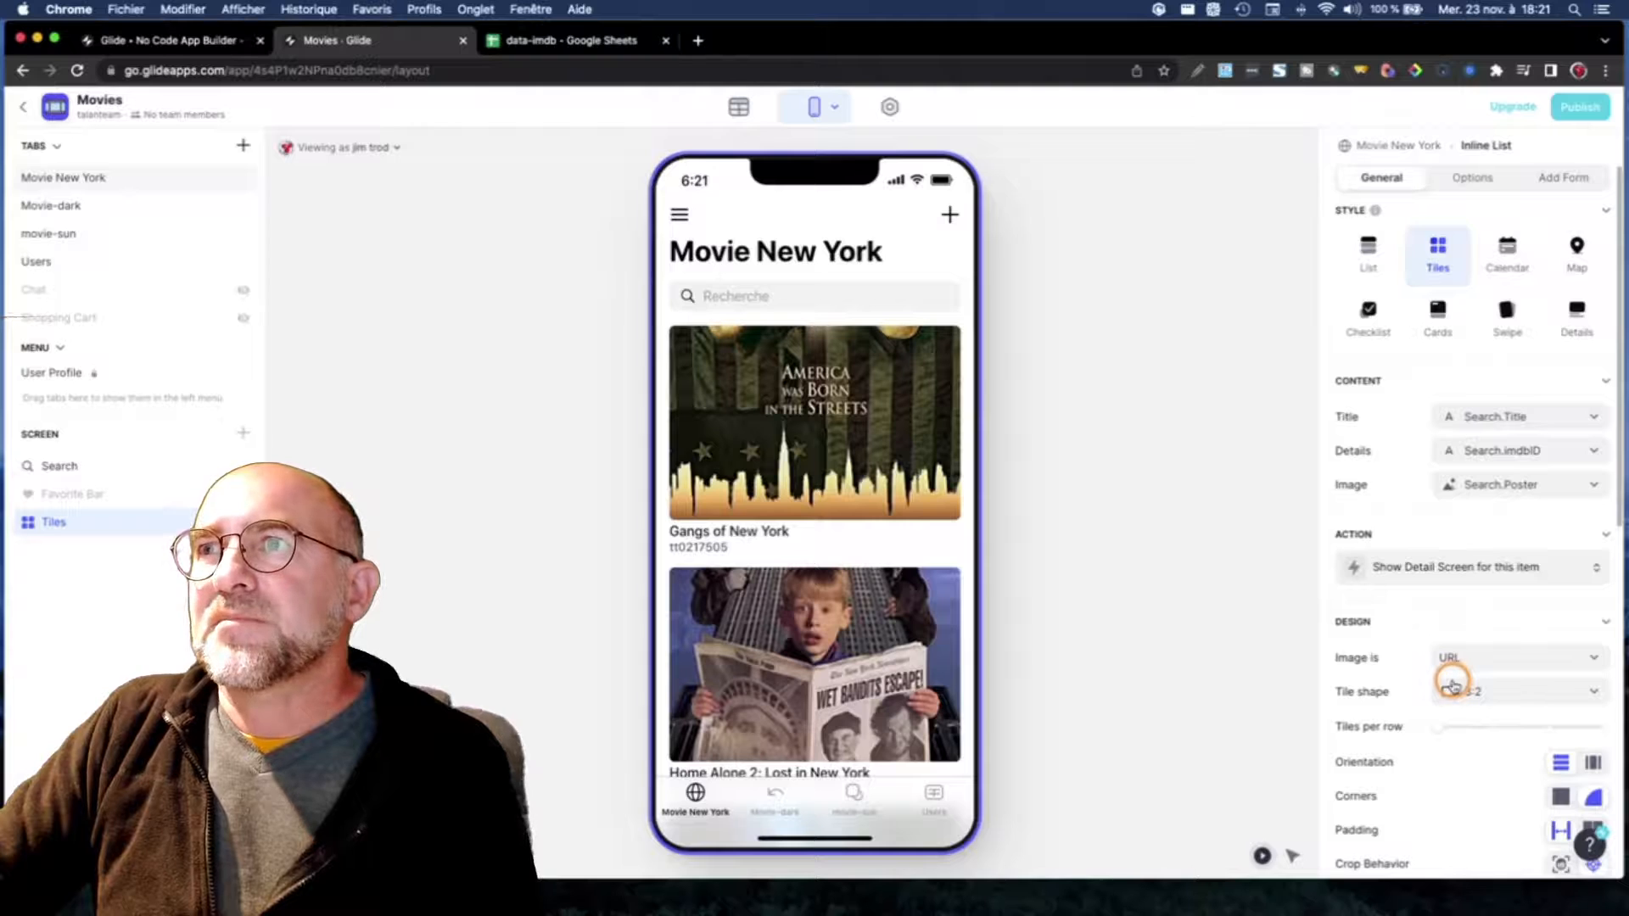
Step: Try the Swipe style on the Movie New York tab, check its card in the preview, and switch back to Tiles
{"action": "left_click", "coordinate": [1508, 311]}
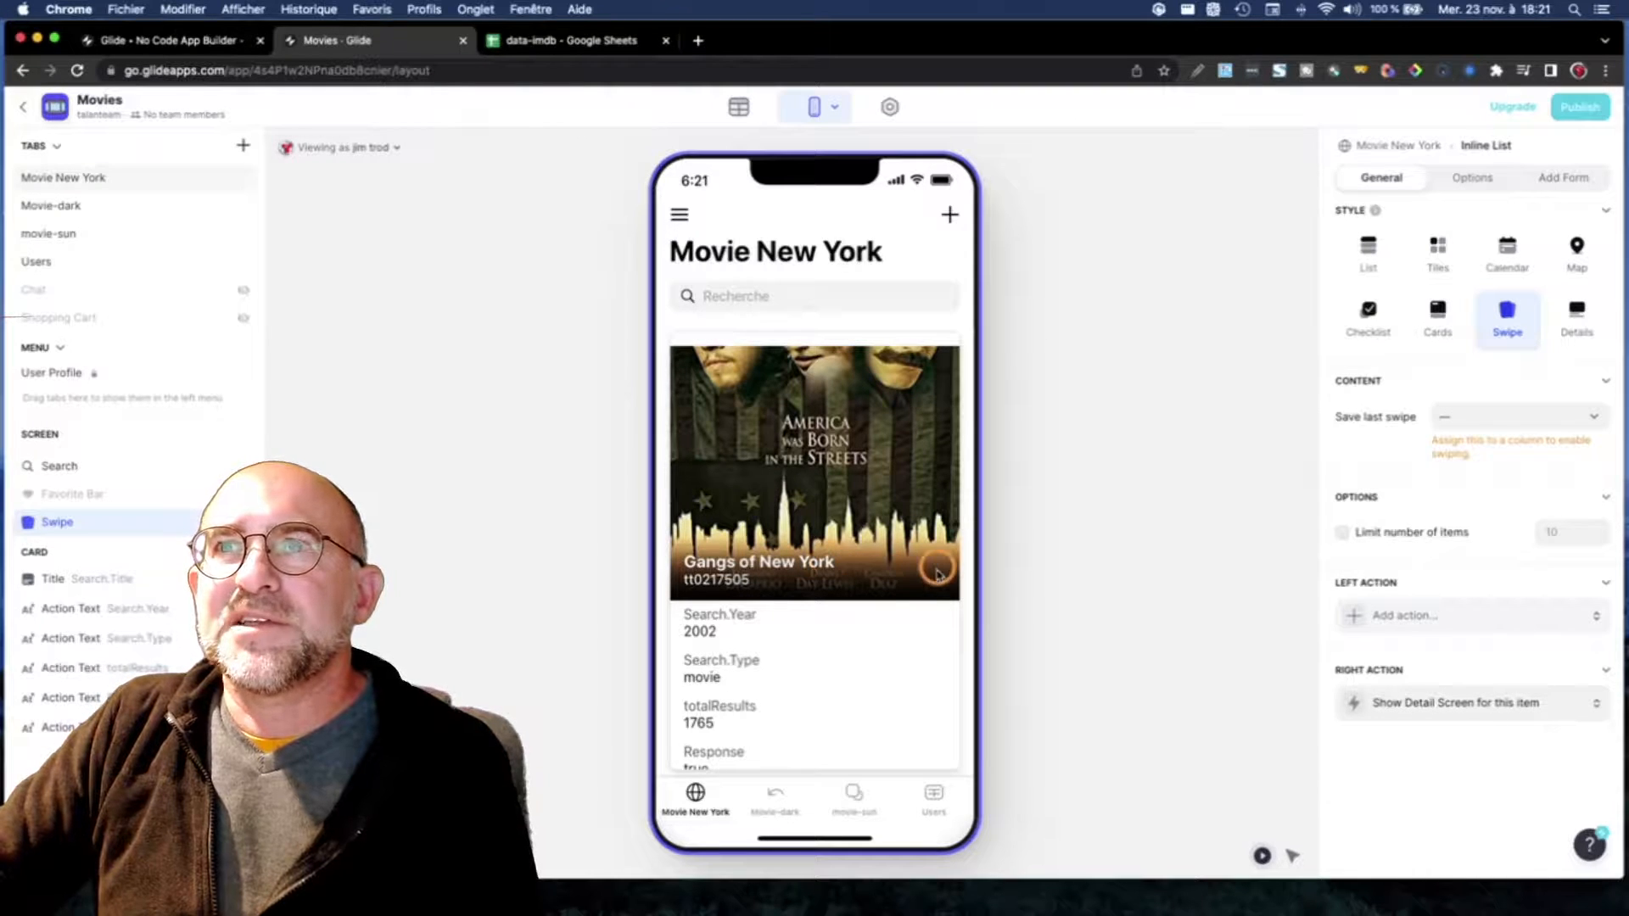
{"action": "left_click", "coordinate": [830, 578]}
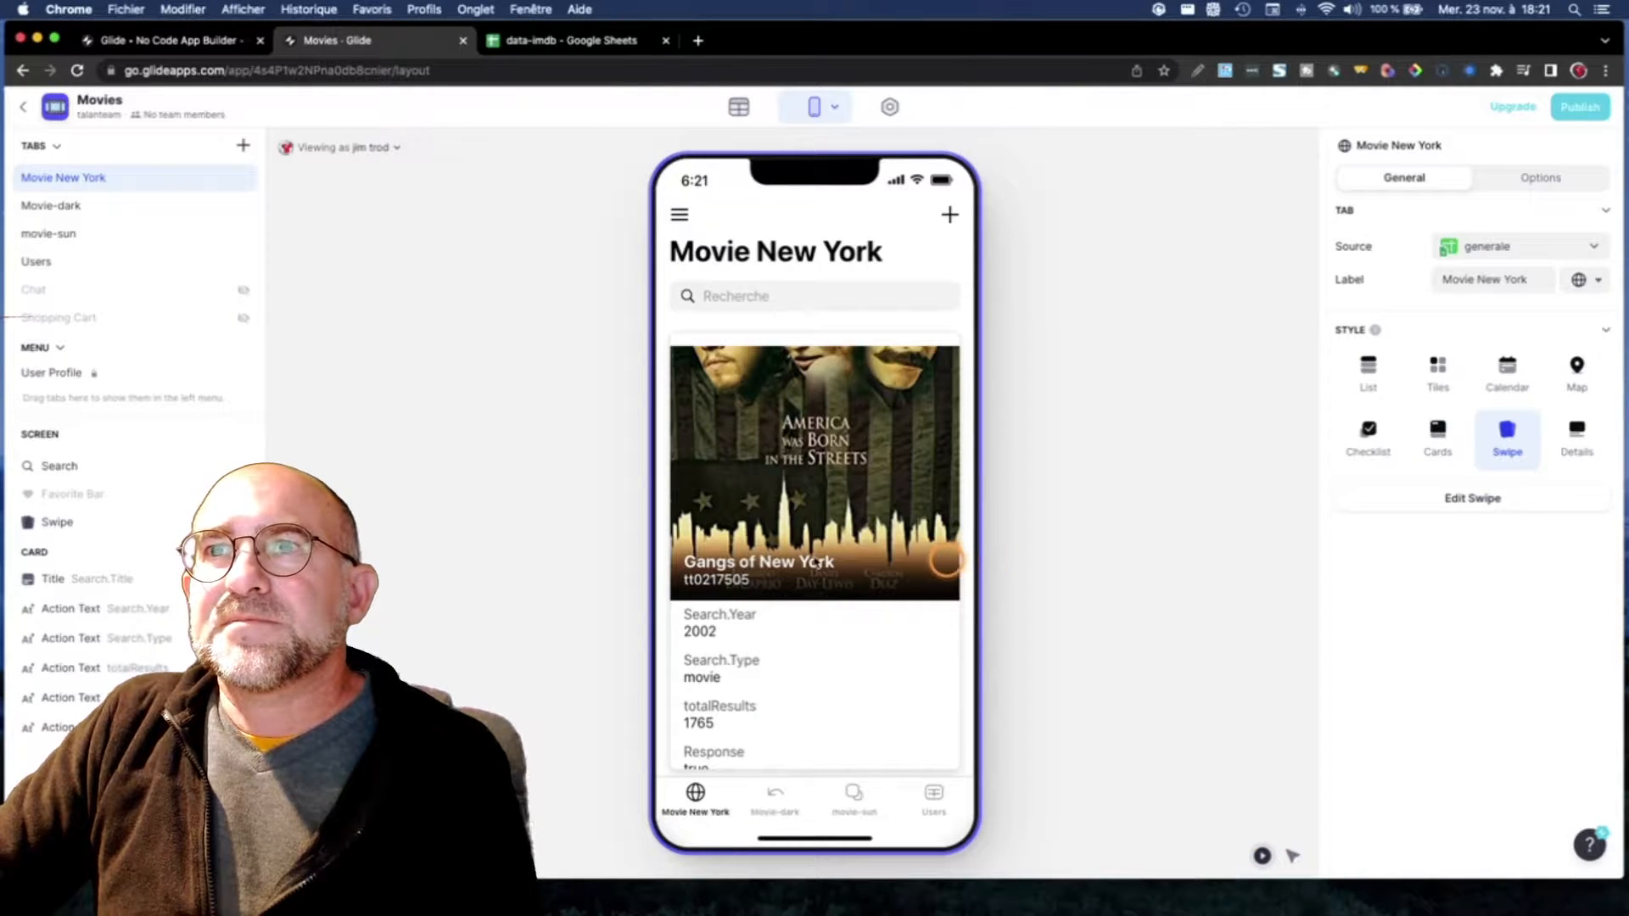
{"action": "left_click", "coordinate": [845, 561]}
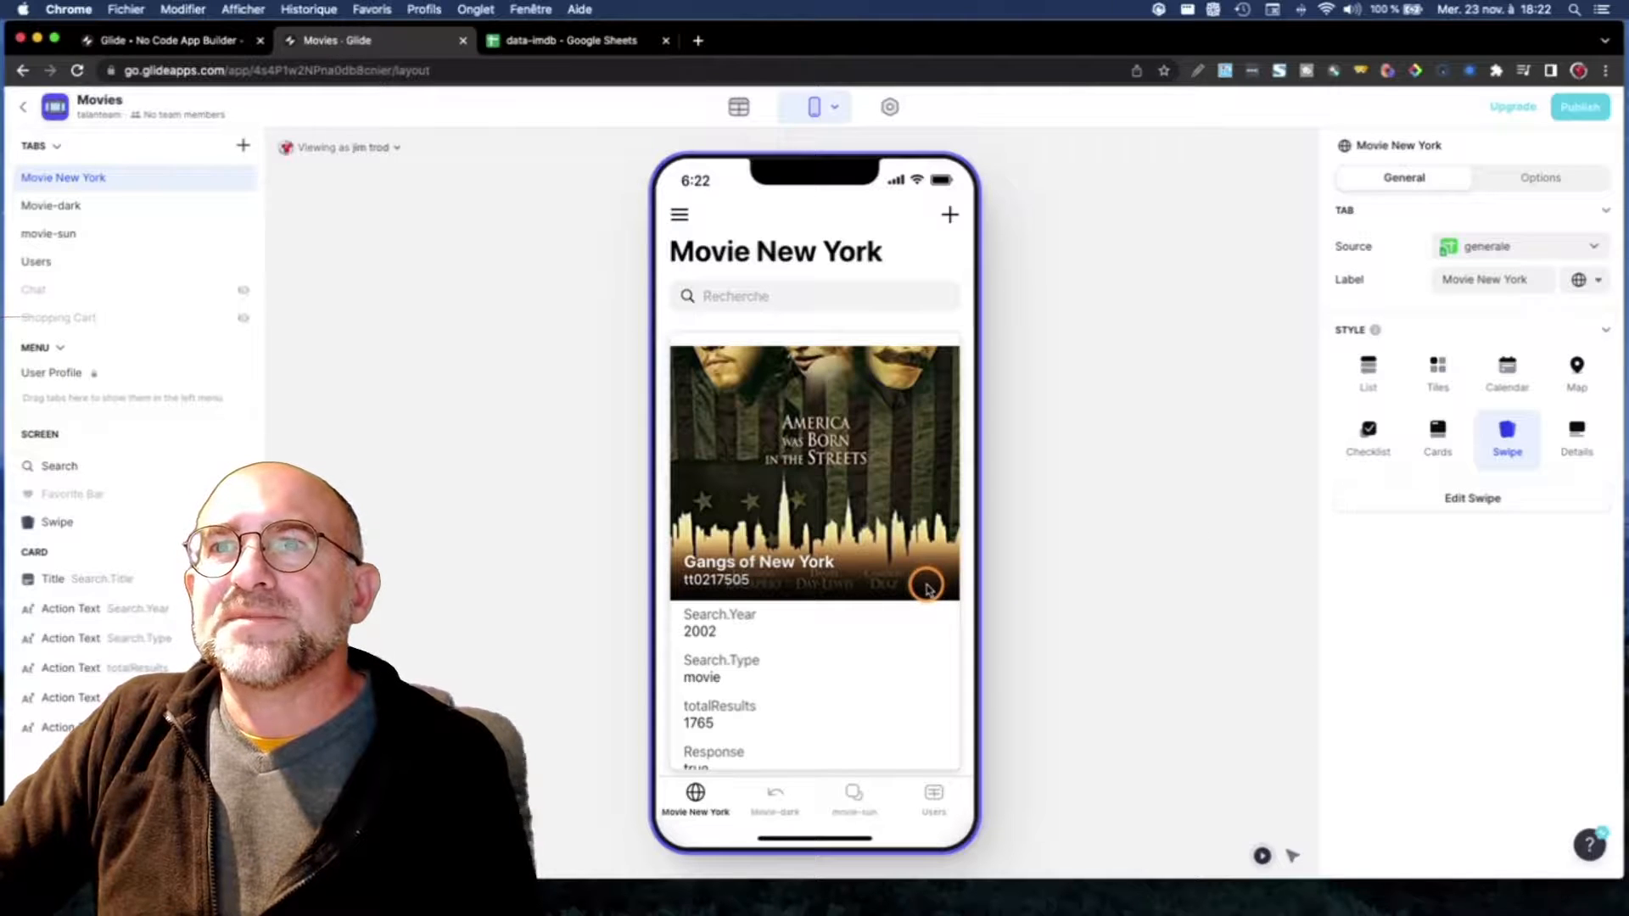
{"action": "scroll", "coordinate": [928, 587], "scroll_direction": "down", "scroll_amount": 1}
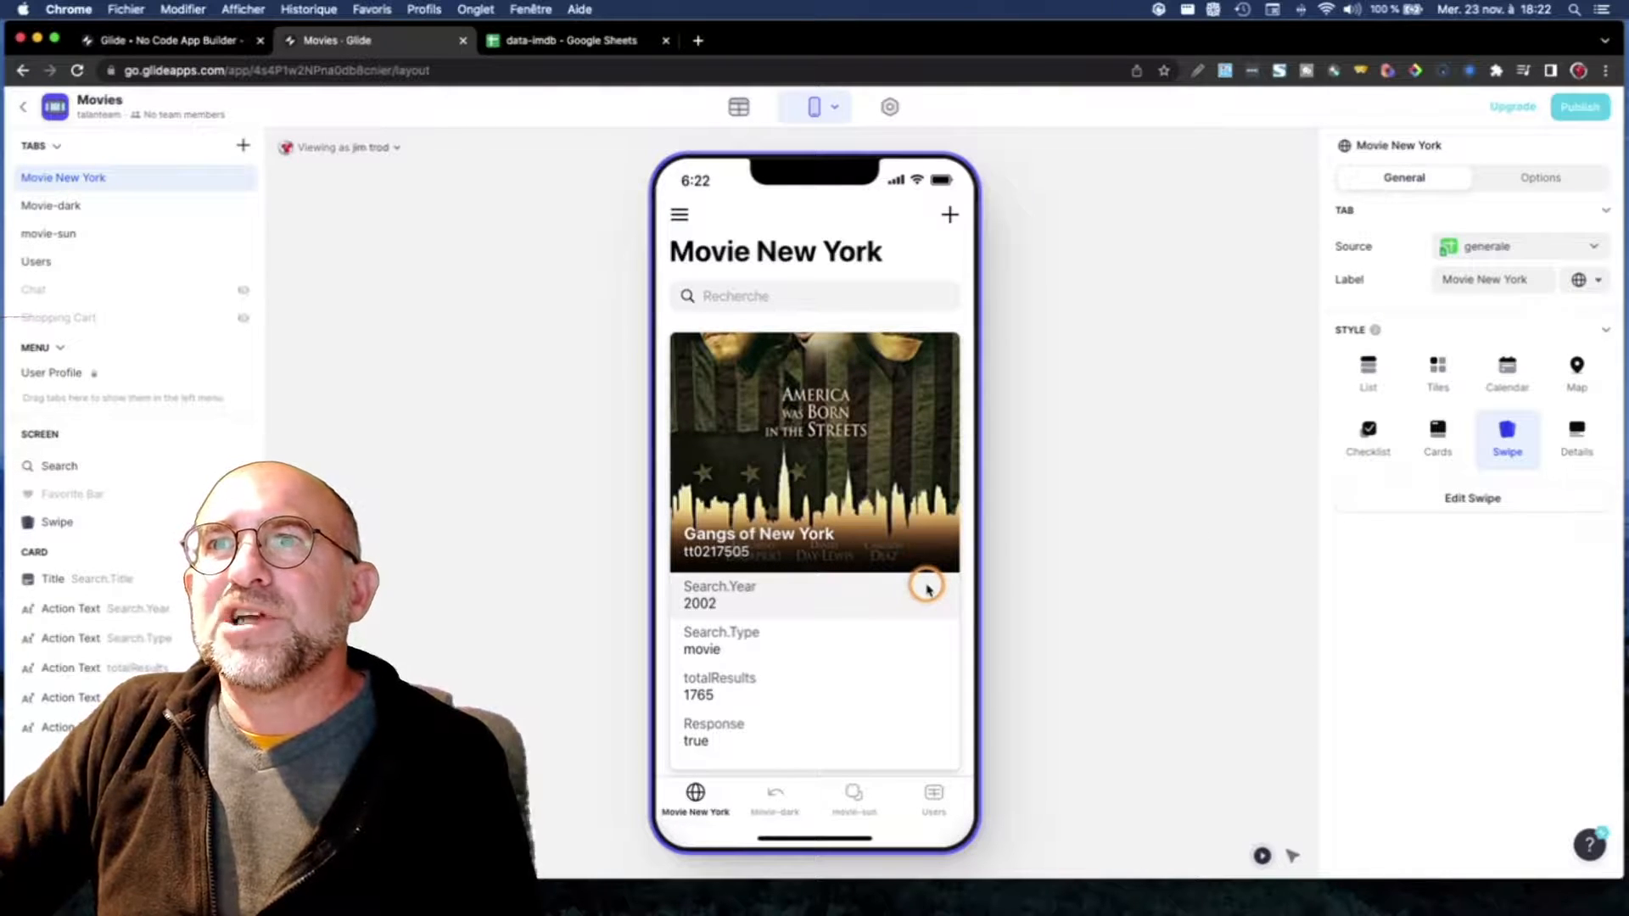
{"action": "scroll", "coordinate": [928, 587], "scroll_direction": "up", "scroll_amount": 1}
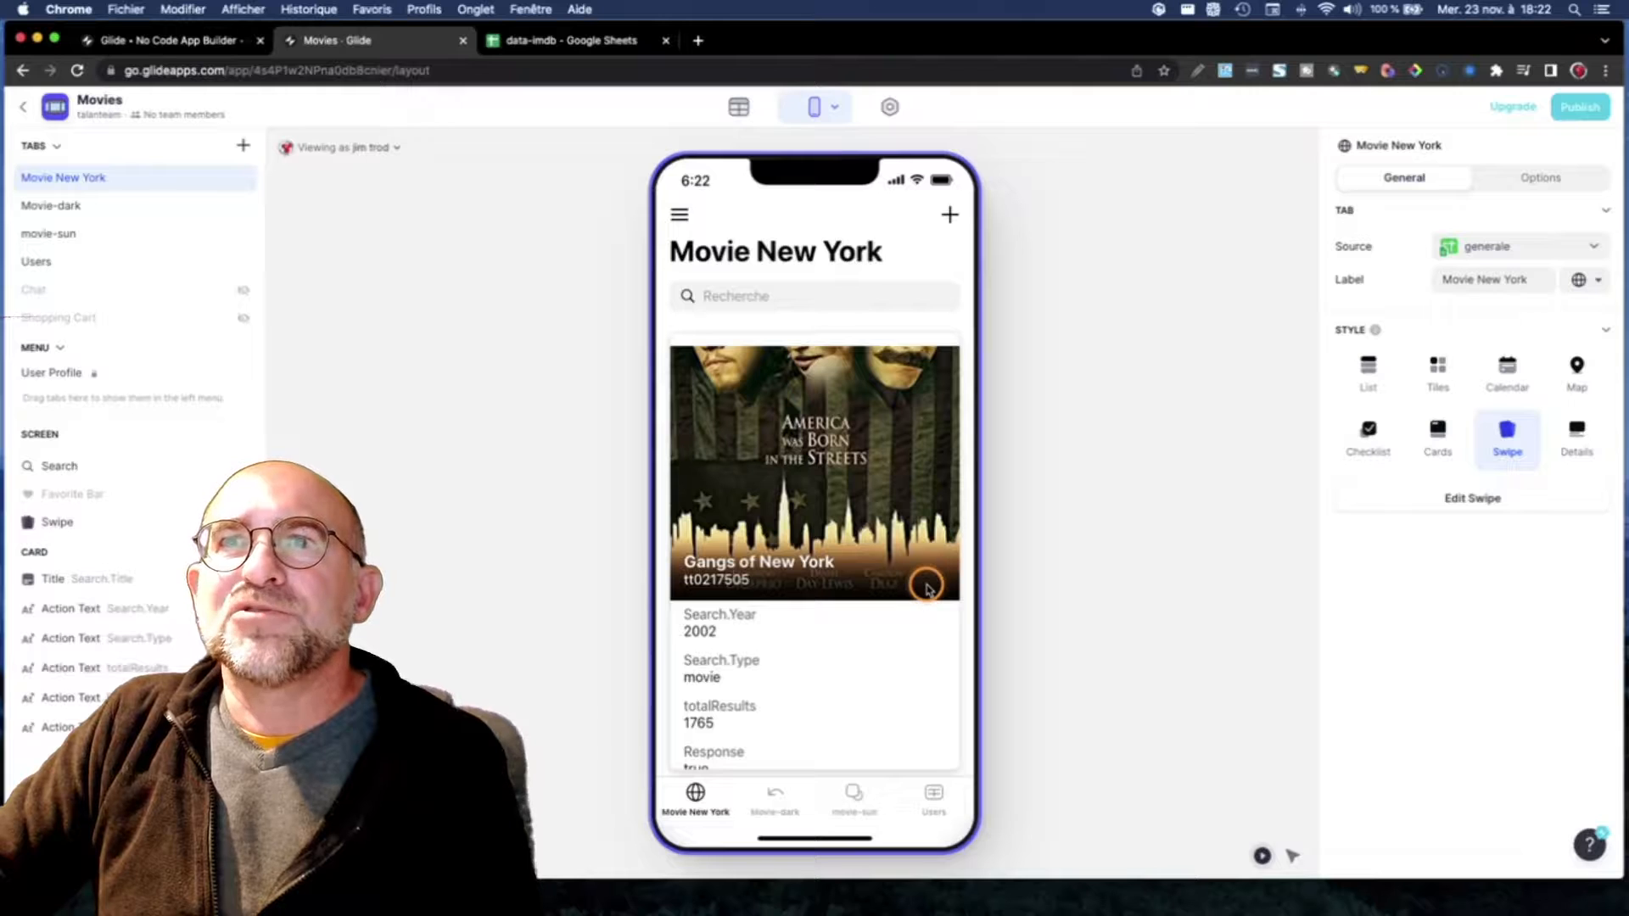
{"action": "scroll", "coordinate": [912, 600], "scroll_direction": "down", "scroll_amount": 1}
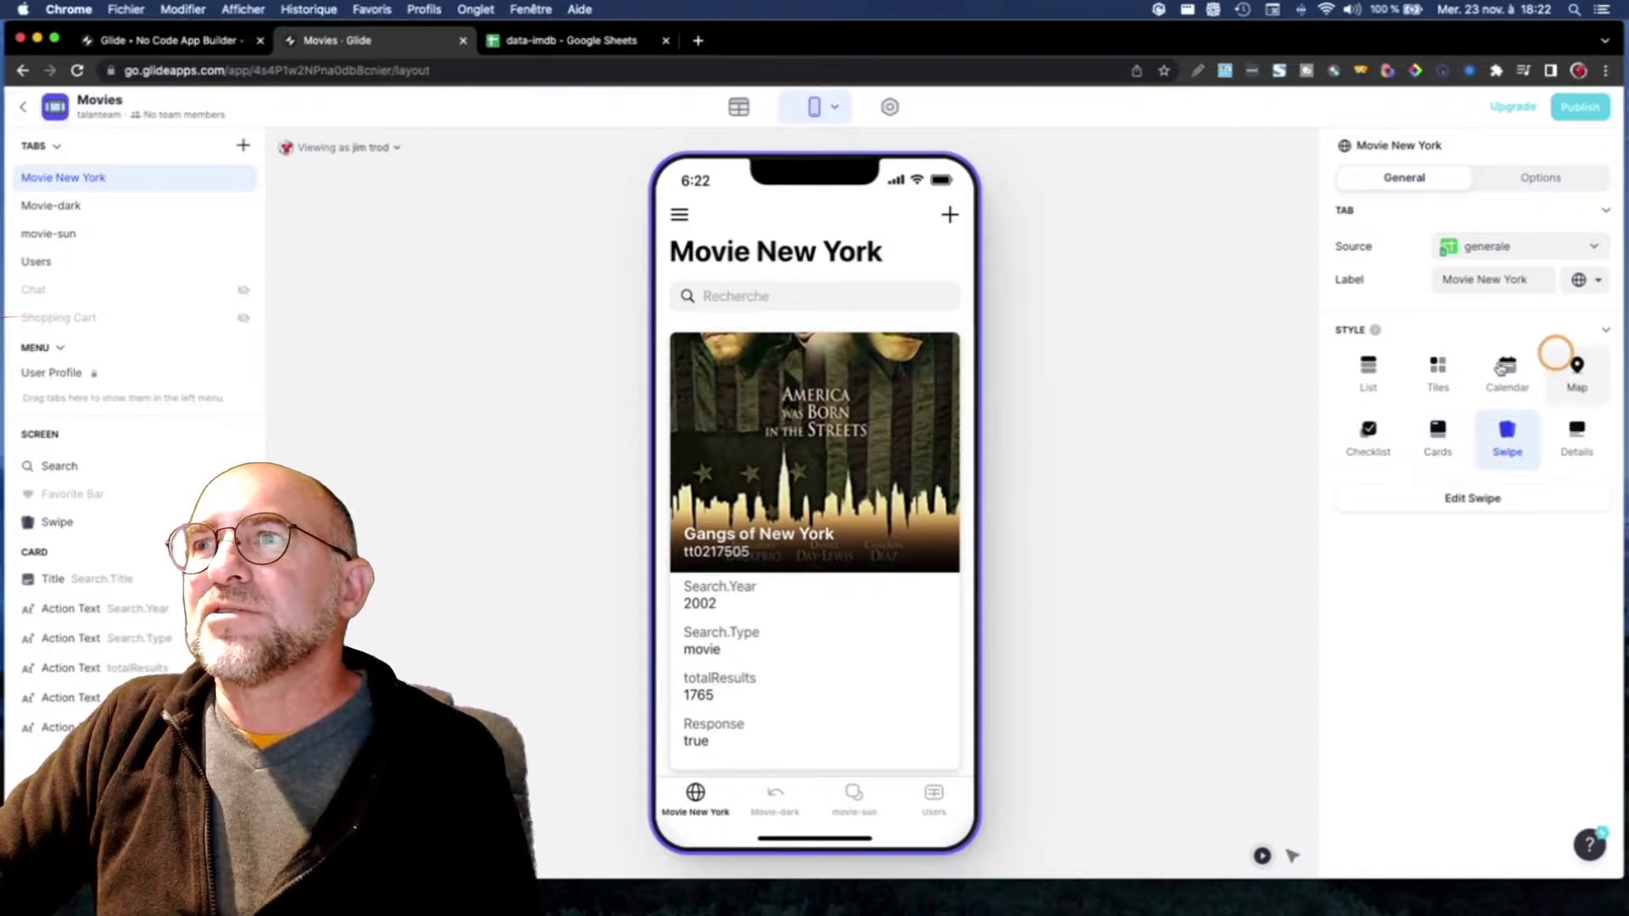
{"action": "left_click", "coordinate": [1474, 498]}
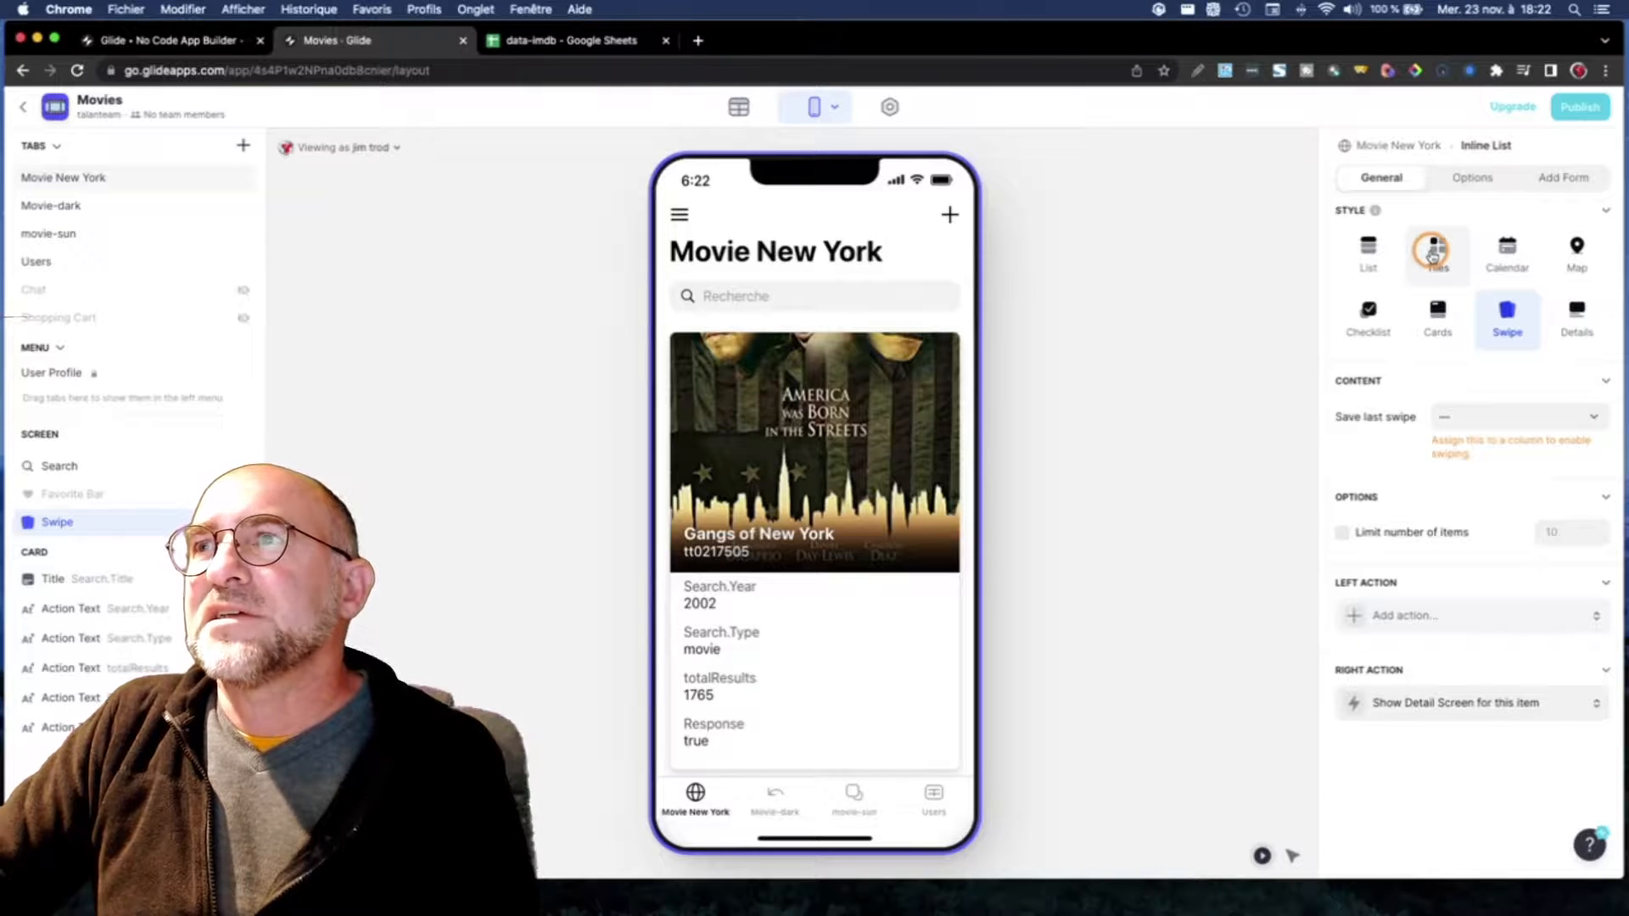
{"action": "left_click", "coordinate": [1436, 255]}
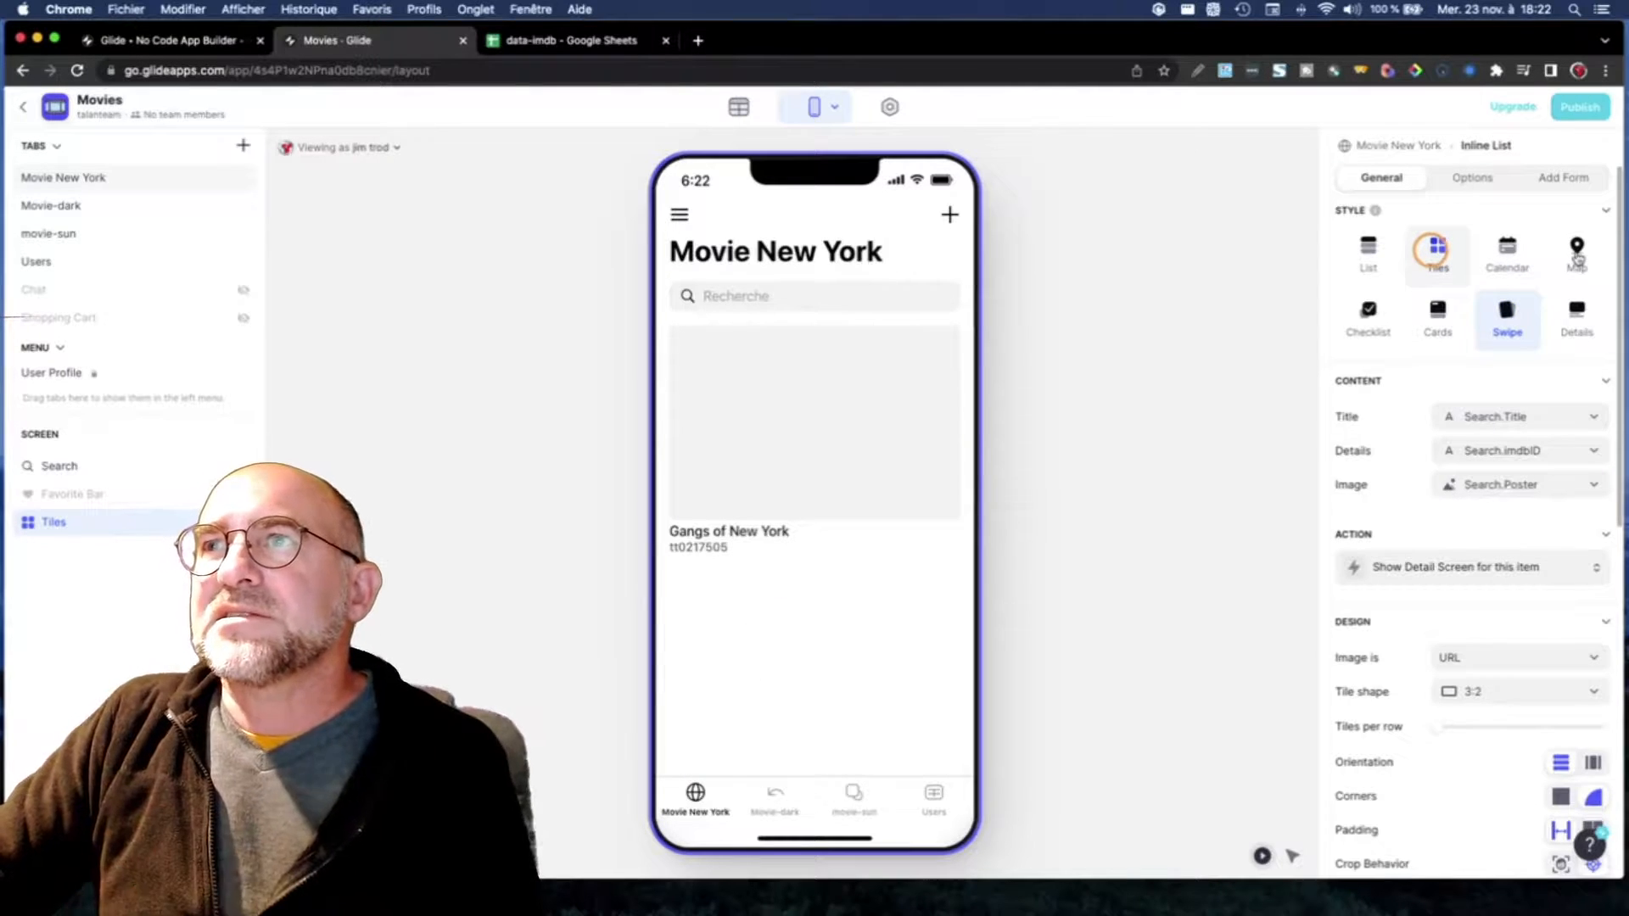
Step: Review the Tiles layout settings of the Movie New York tab, from design and text style to overlays and options
{"action": "left_click", "coordinate": [1494, 252]}
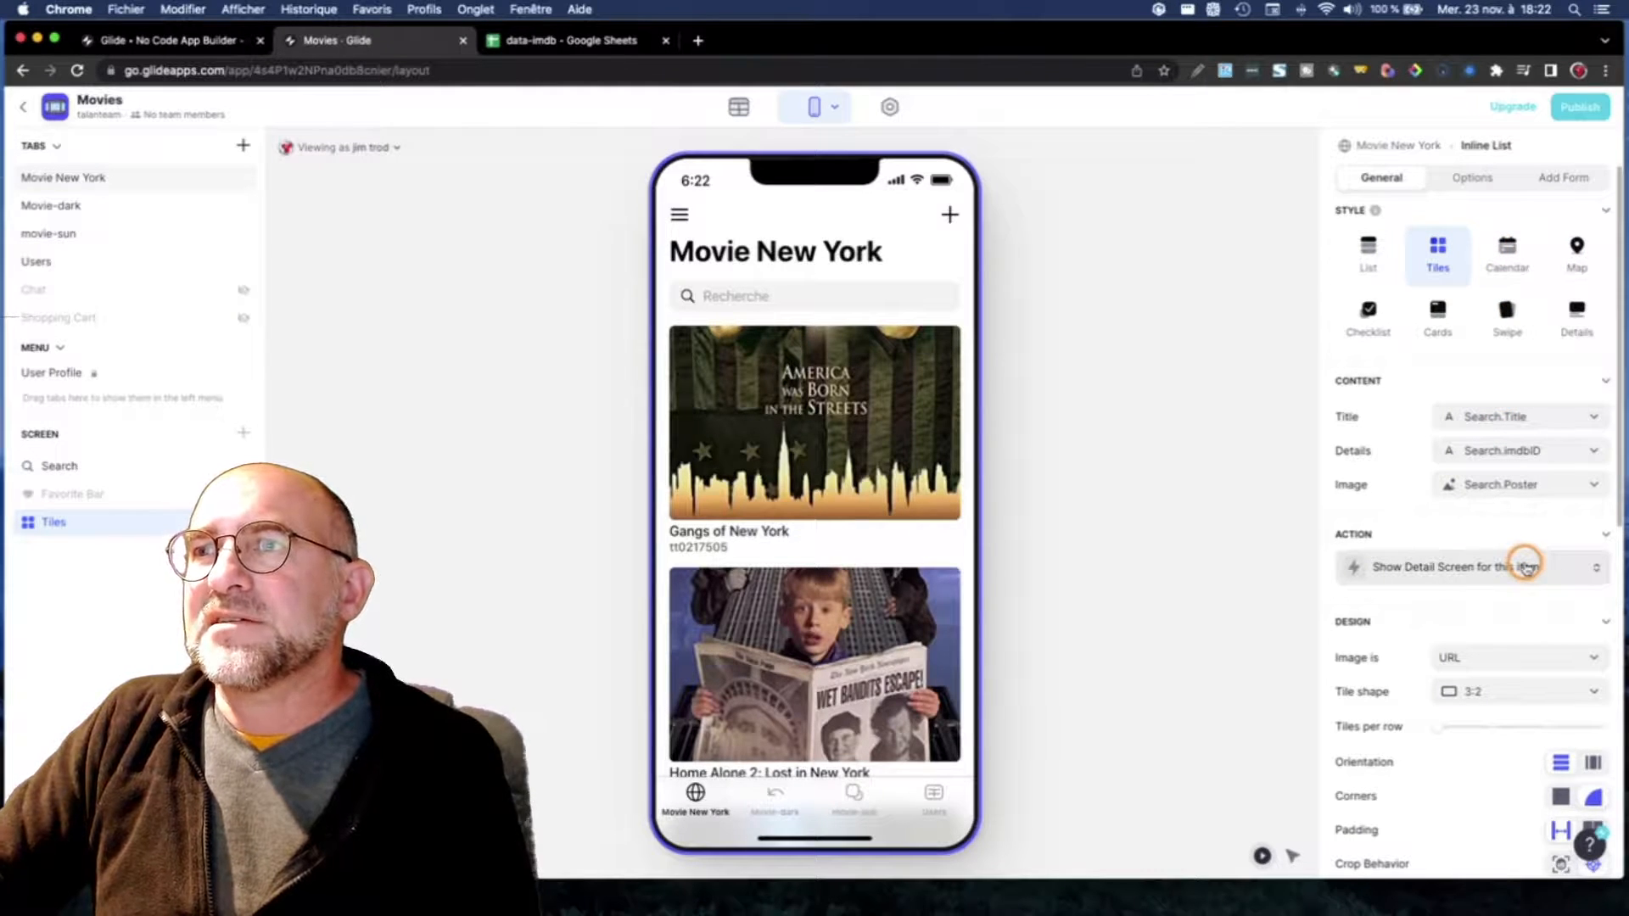
{"action": "scroll", "coordinate": [1525, 567], "scroll_direction": "down", "scroll_amount": 3}
{"action": "scroll", "coordinate": [1525, 567], "scroll_direction": "down", "scroll_amount": 10}
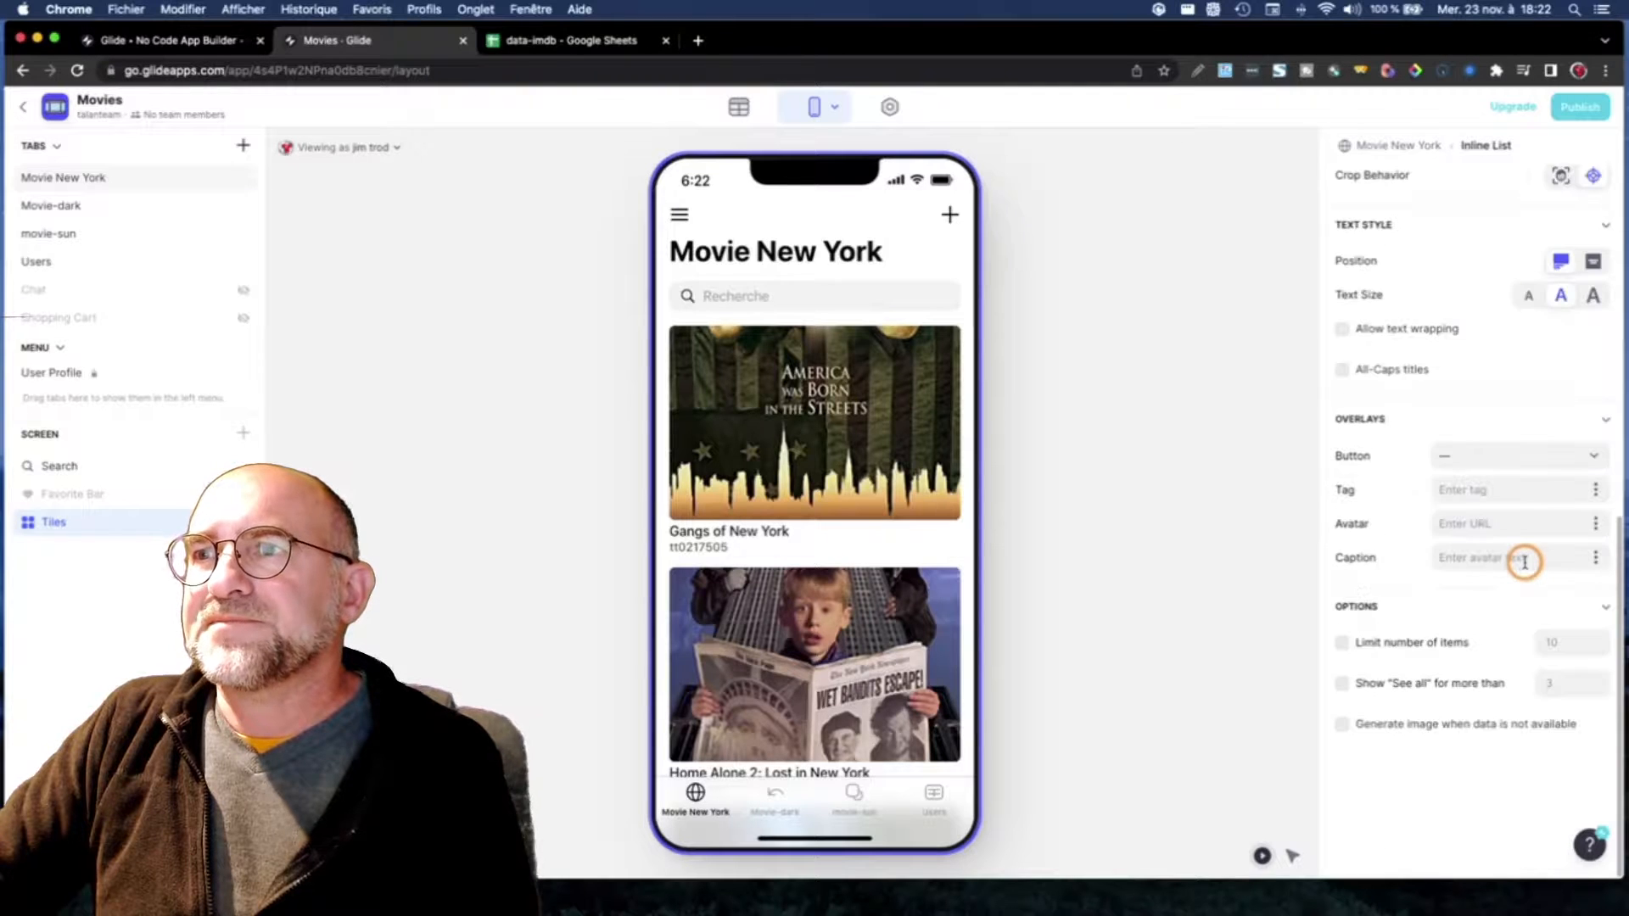
{"action": "scroll", "coordinate": [1525, 562], "scroll_direction": "up", "scroll_amount": 8}
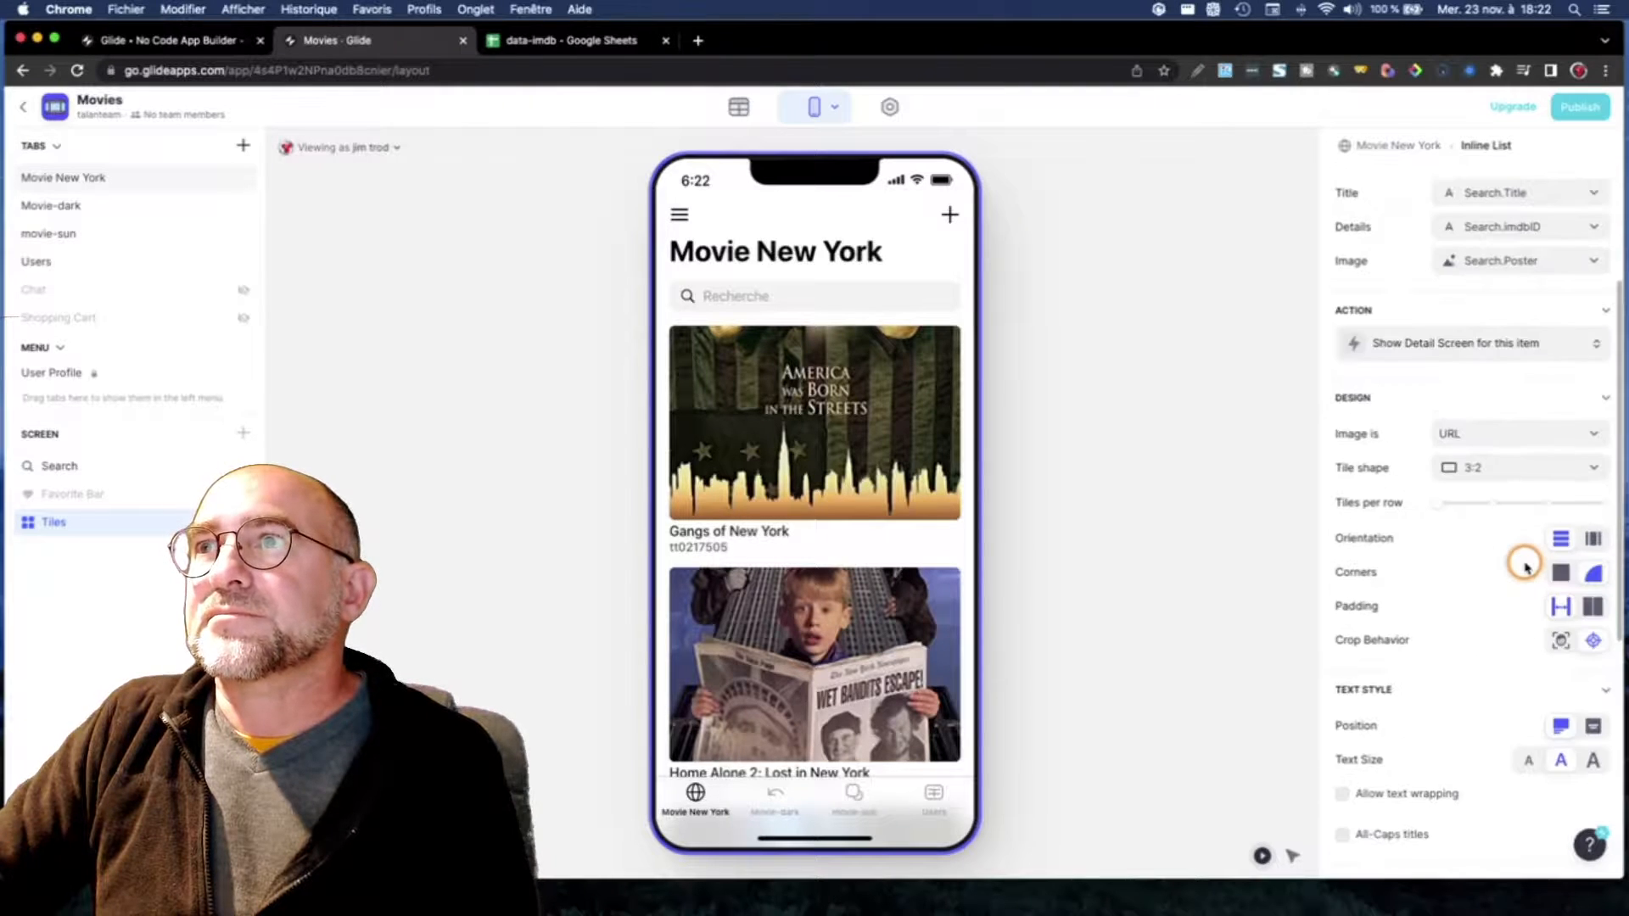
{"action": "scroll", "coordinate": [1524, 566], "scroll_direction": "up", "scroll_amount": 4}
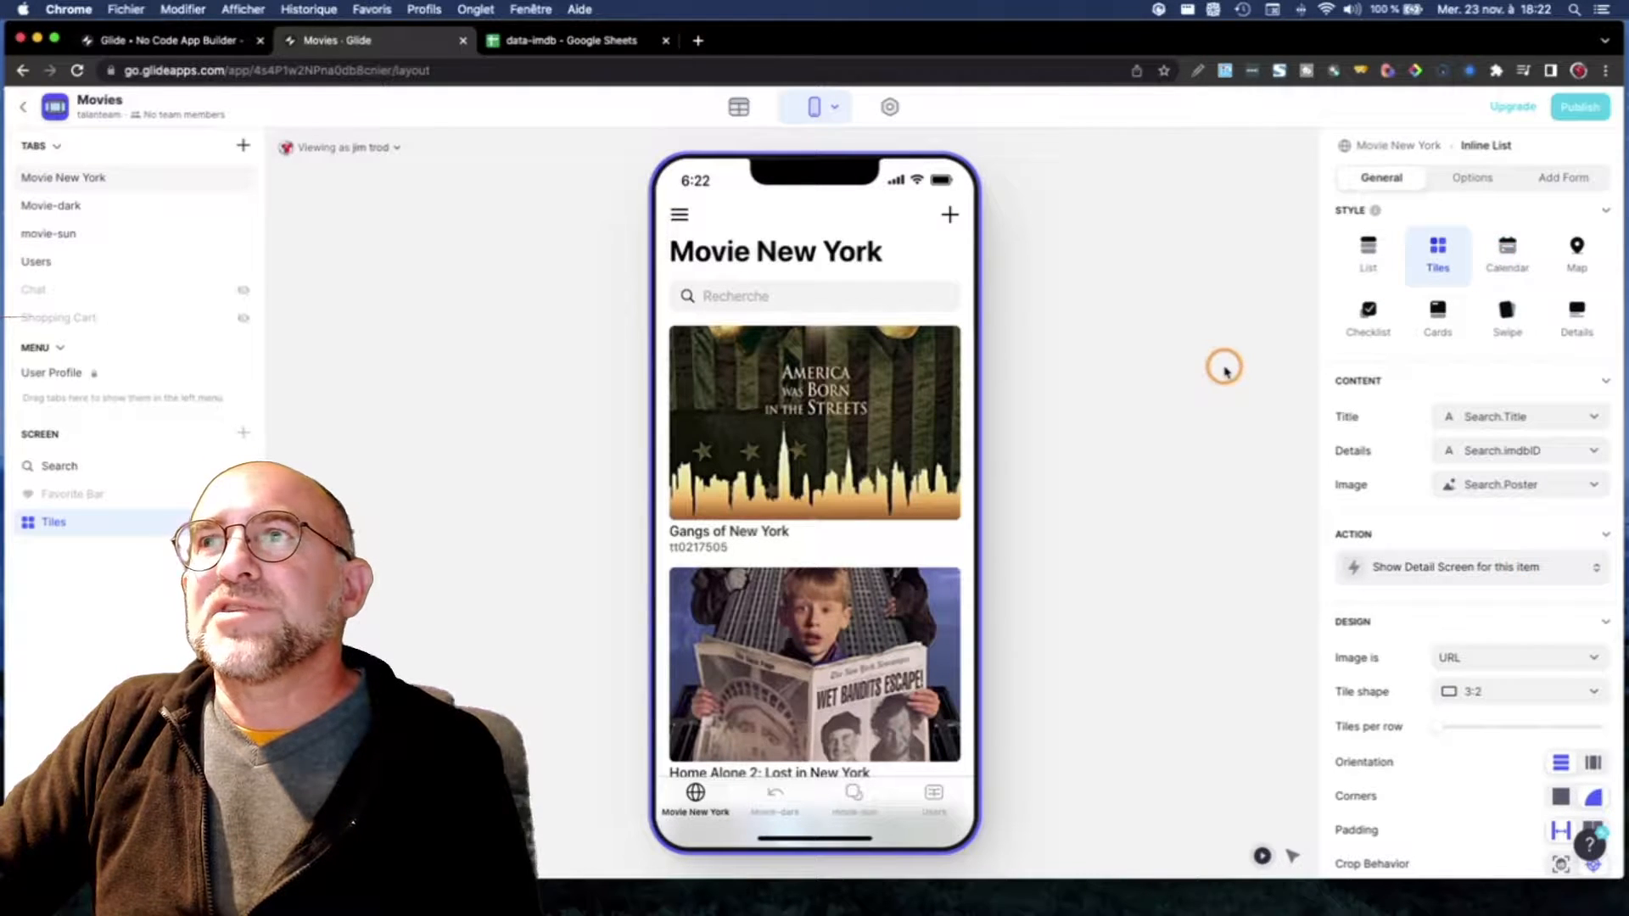
Step: Publish the Movies app under the customised address movies-ny.glideapp.io
{"action": "left_click", "coordinate": [1573, 107]}
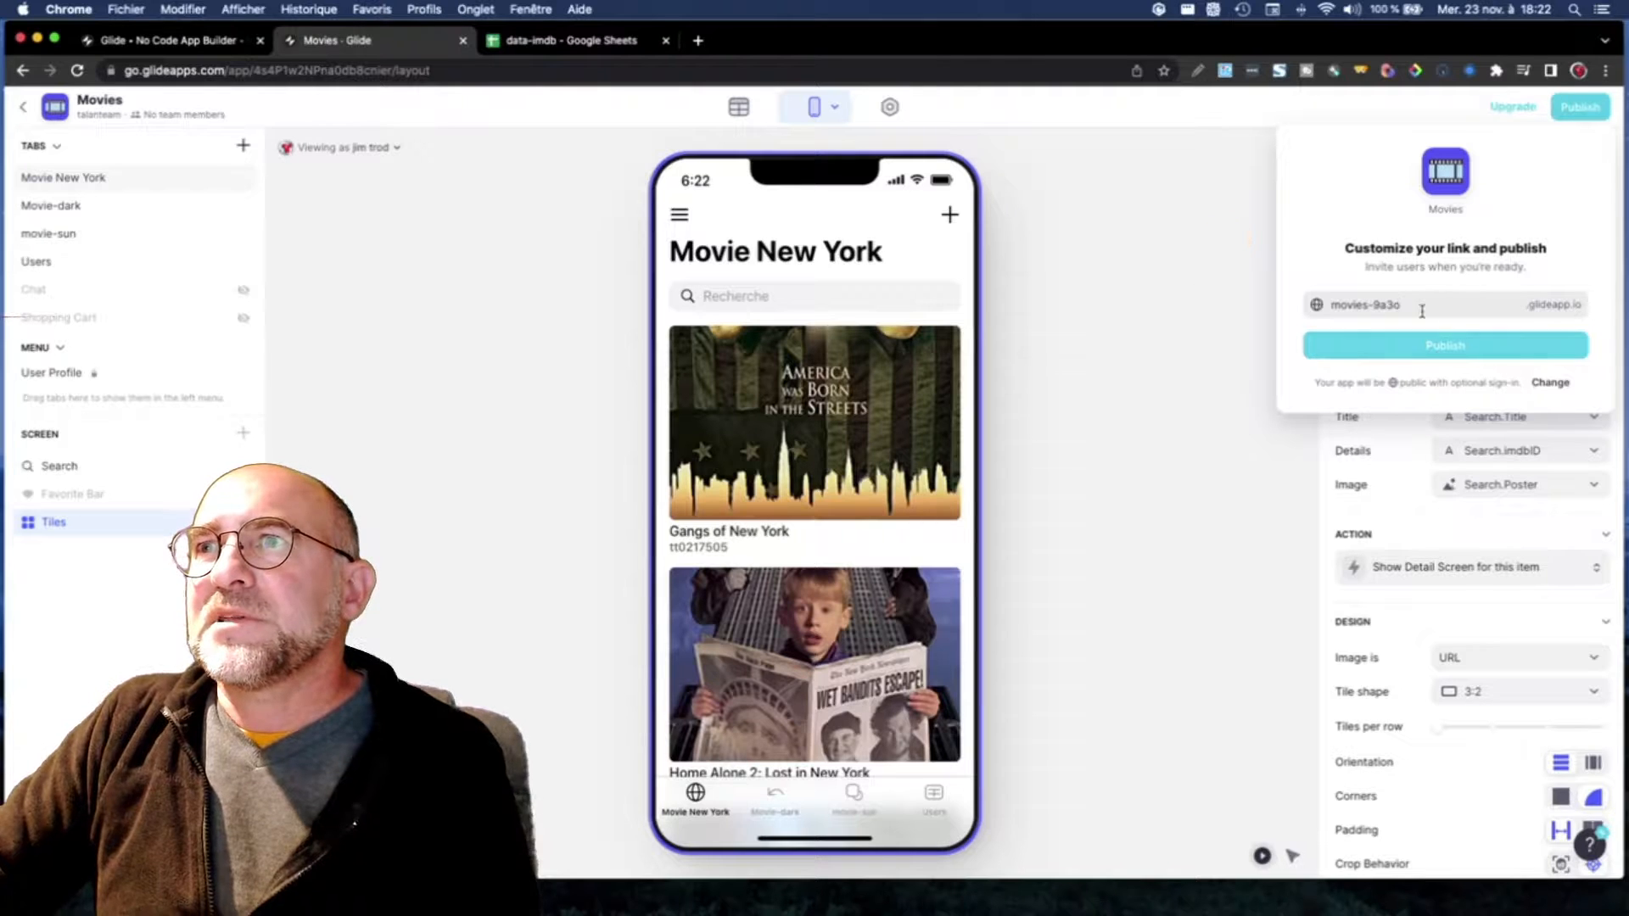
{"action": "double_click", "coordinate": [1417, 305]}
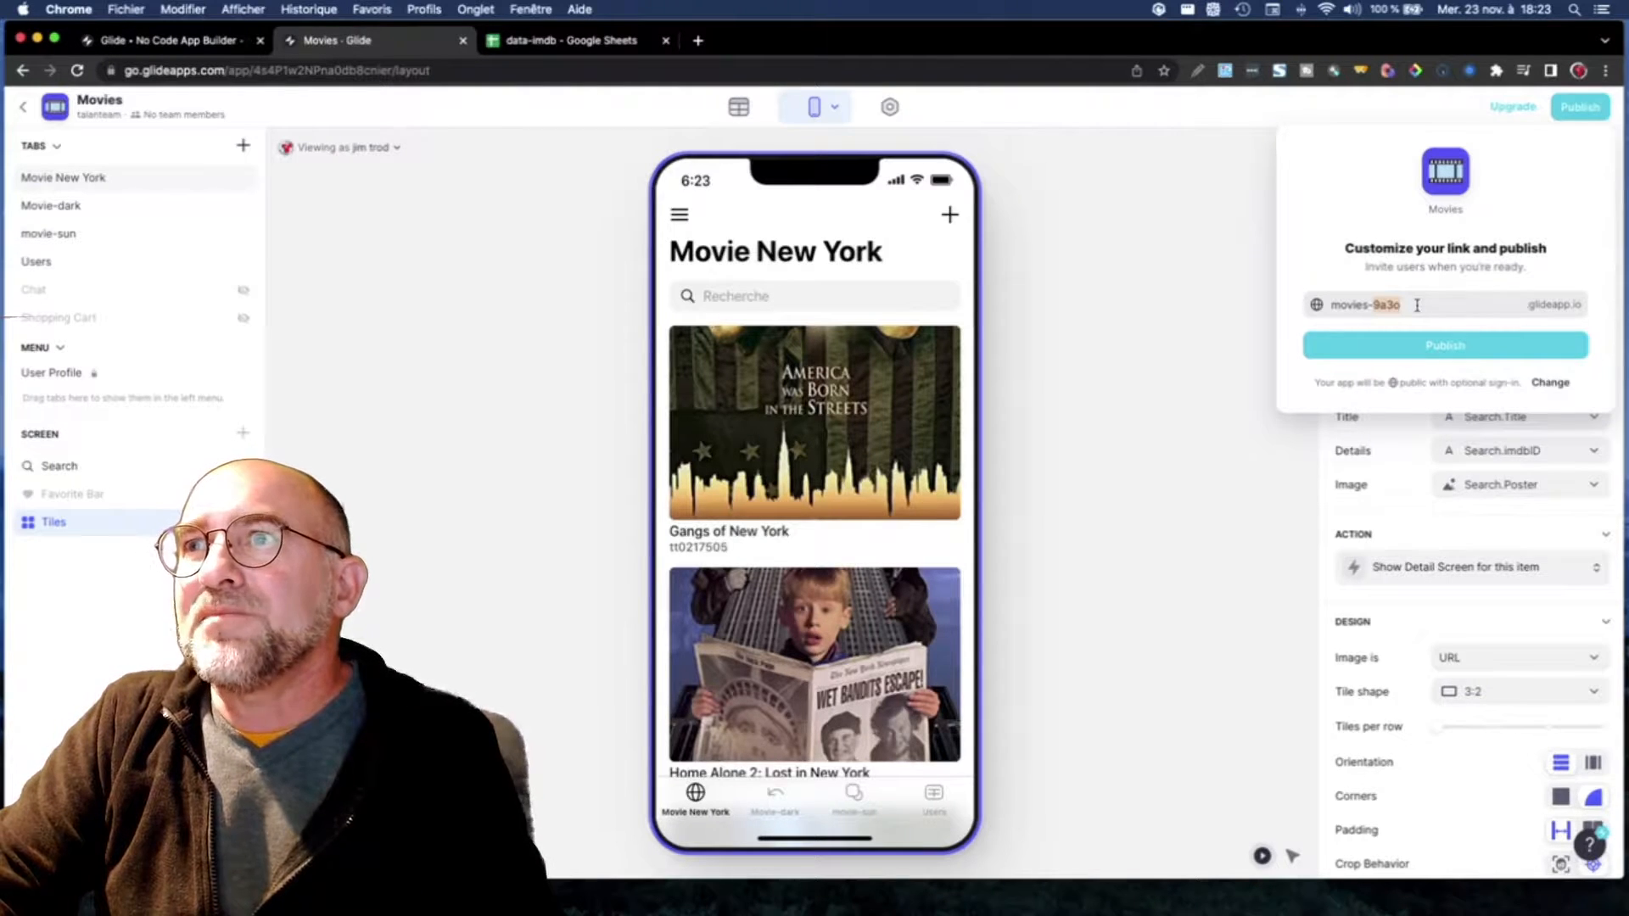
{"action": "key", "text": "BackSpace"}
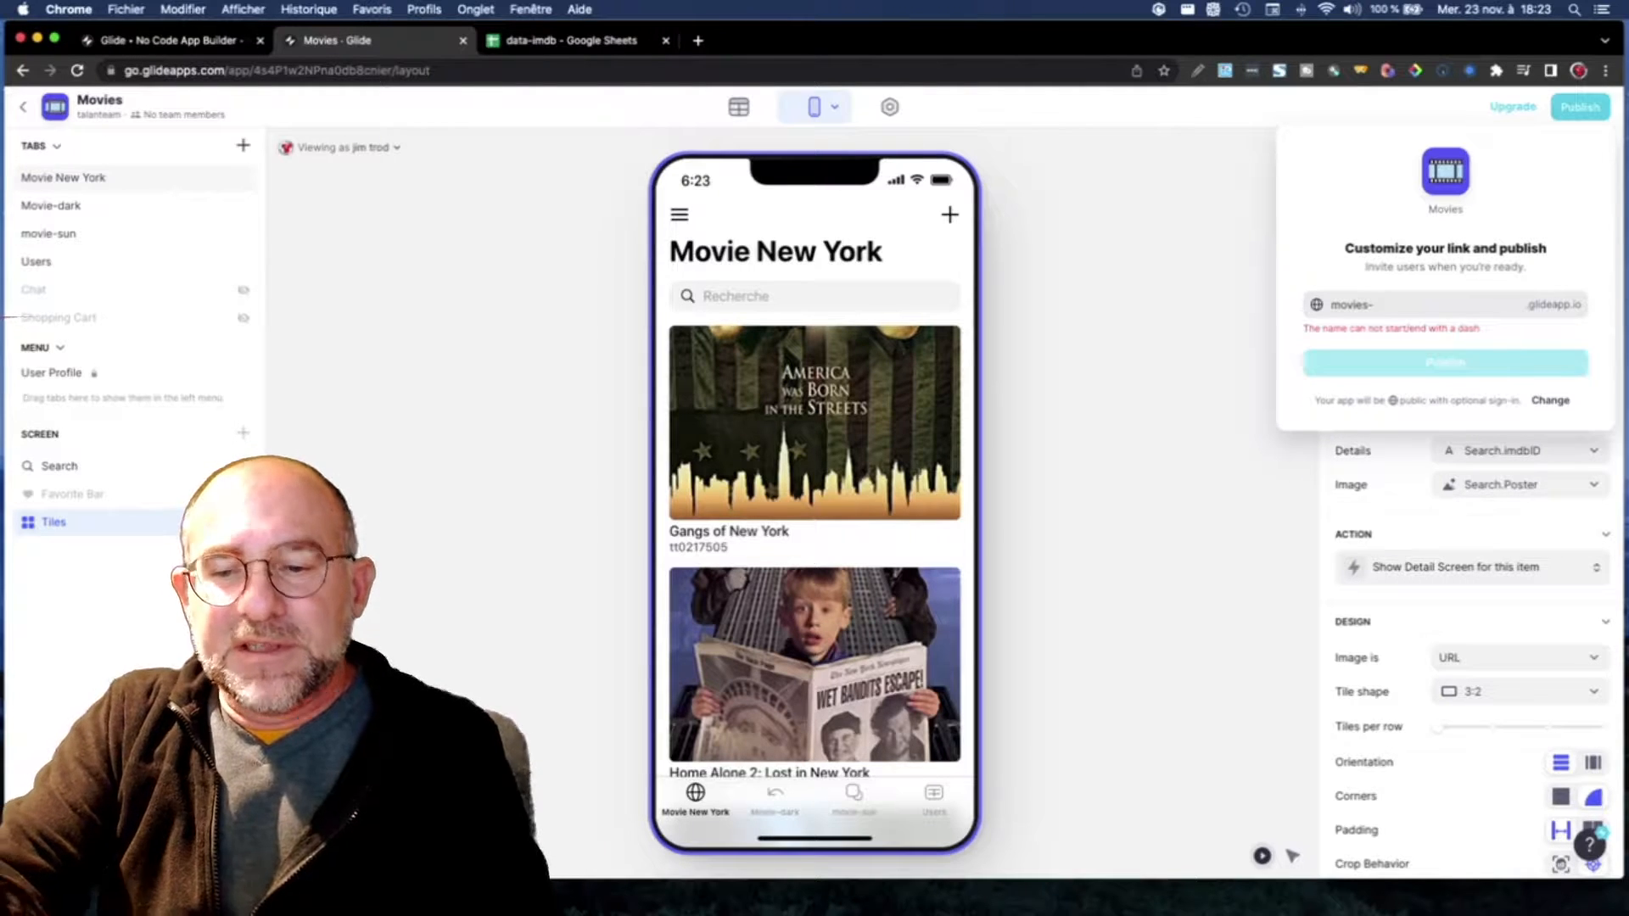
{"action": "type", "text": "ny"}
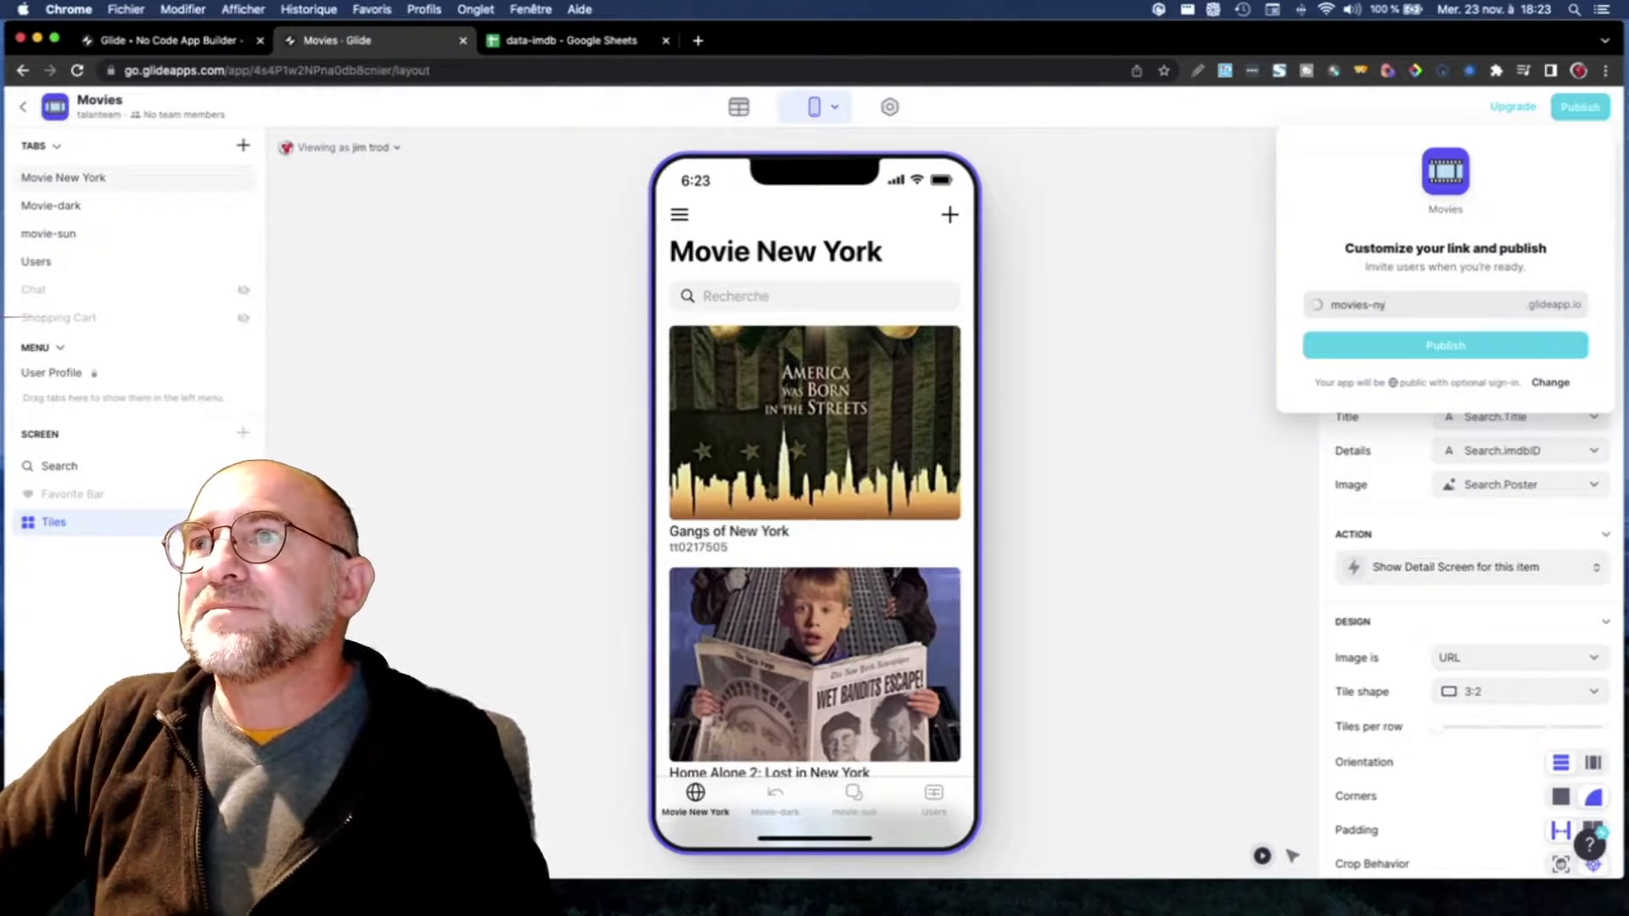
{"action": "left_click", "coordinate": [1428, 346]}
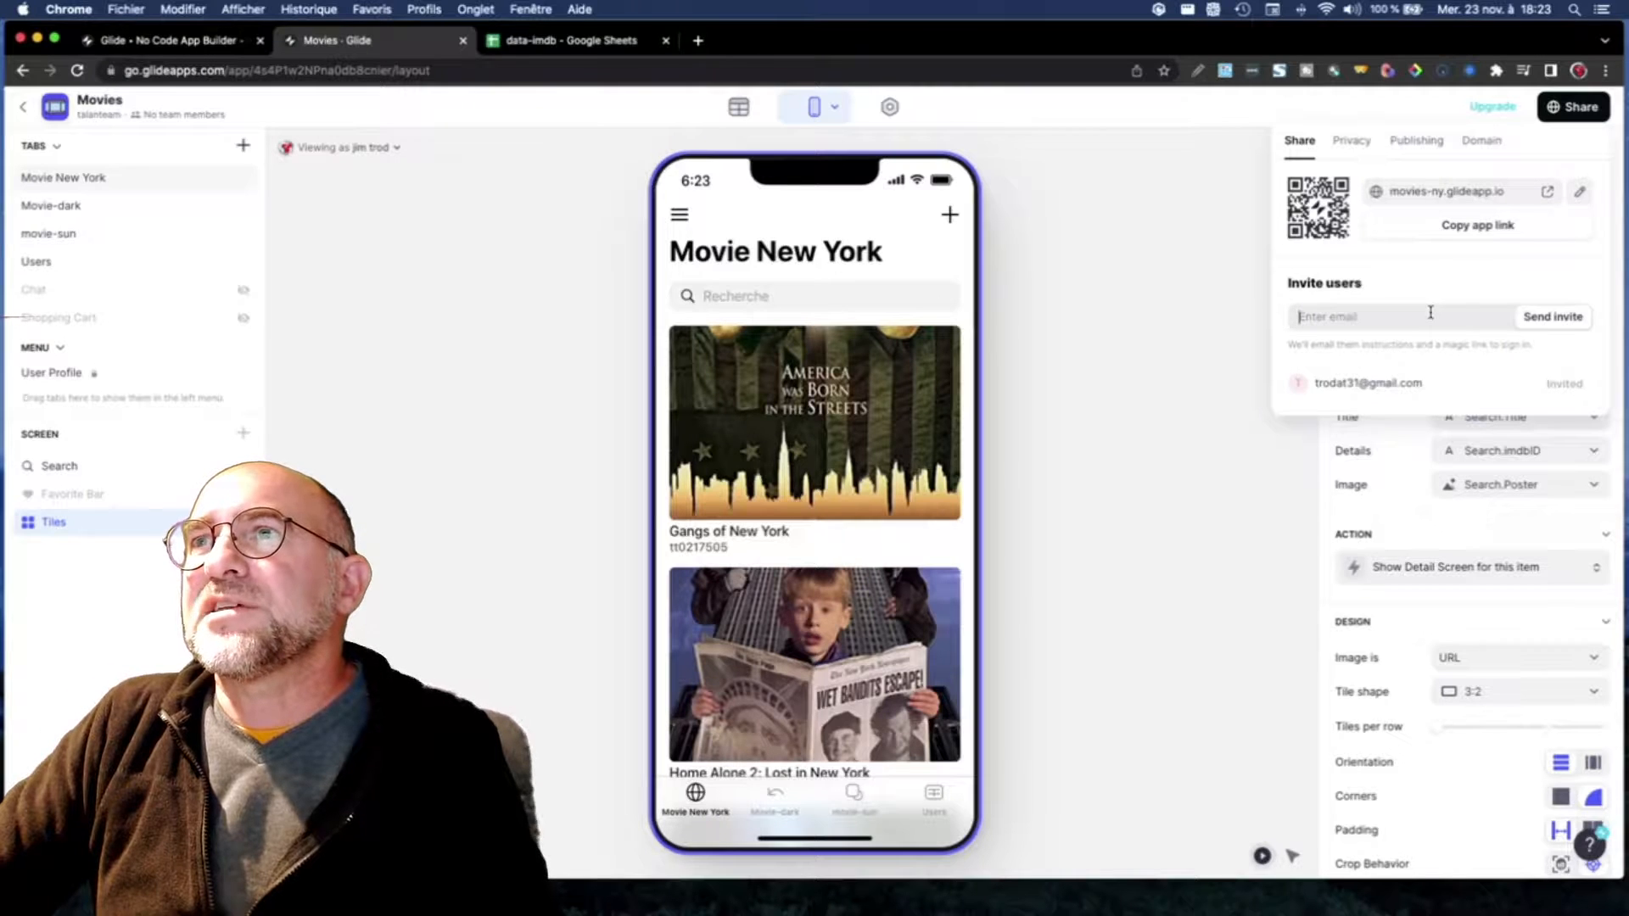
Step: Check the published app's publishing and domain settings and copy the app link
{"action": "left_click", "coordinate": [1415, 144]}
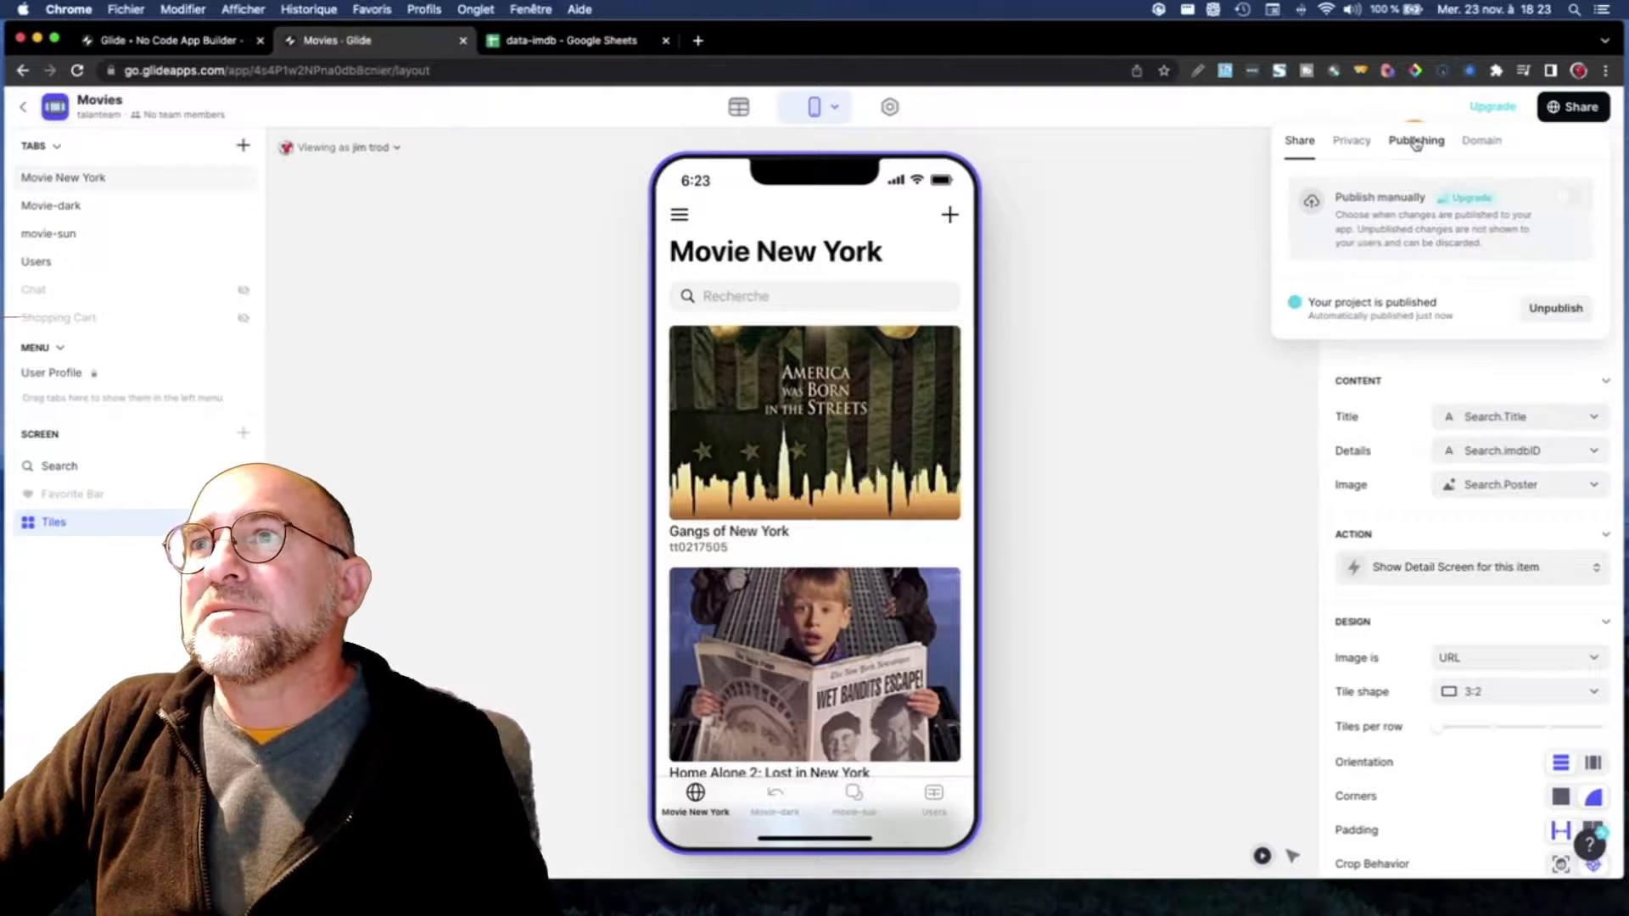
{"action": "left_click", "coordinate": [1471, 145]}
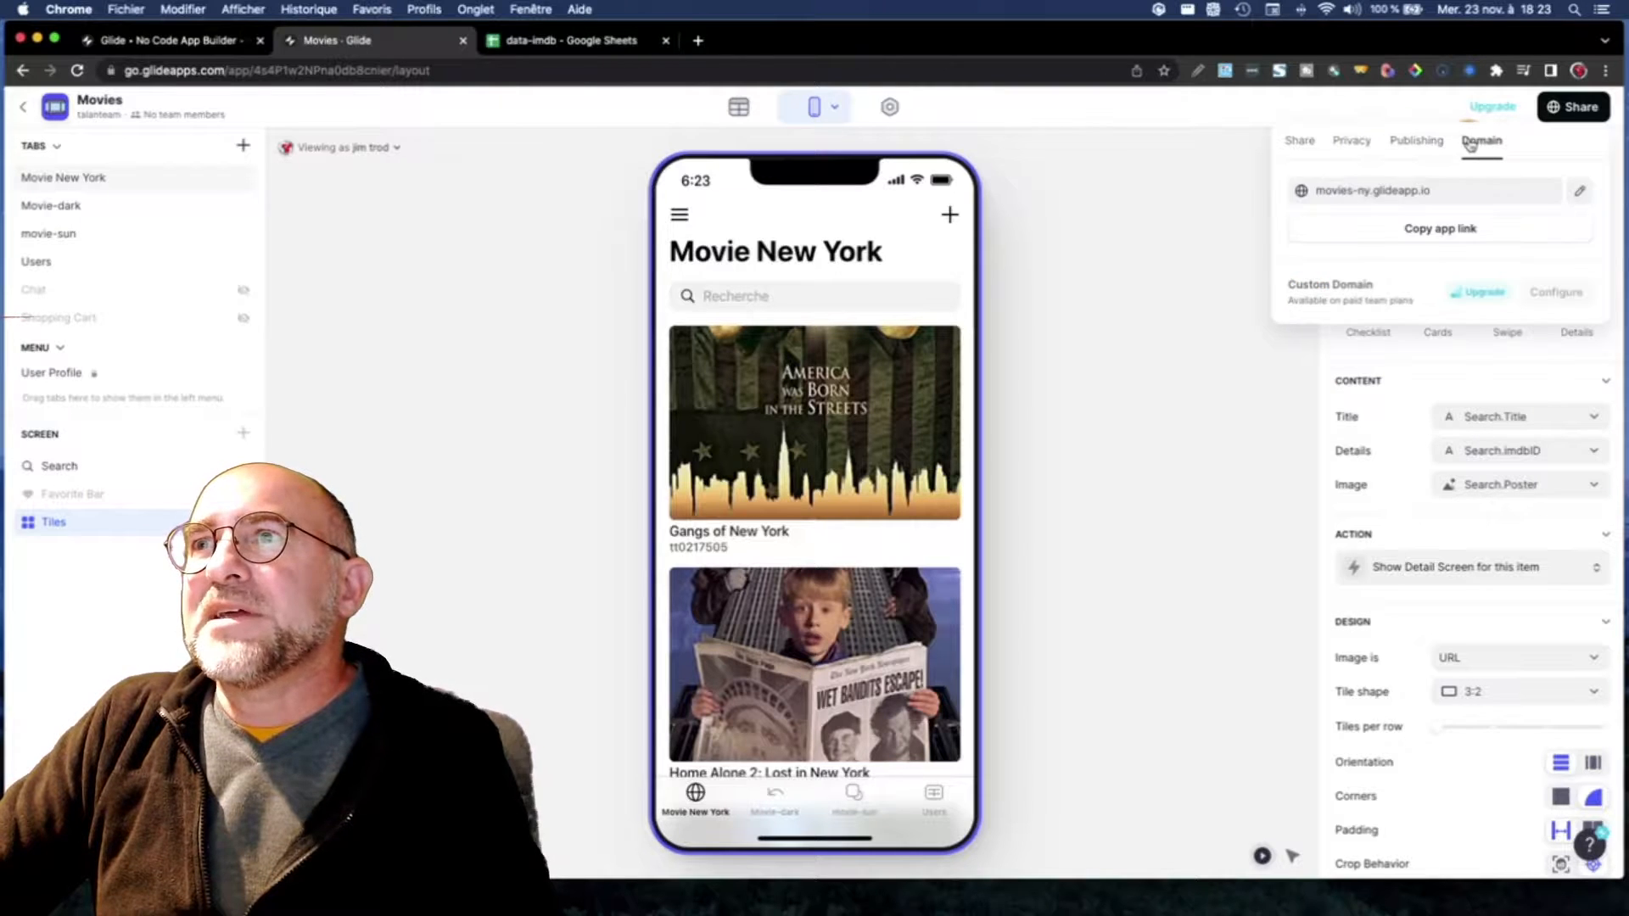
{"action": "left_click", "coordinate": [1462, 234]}
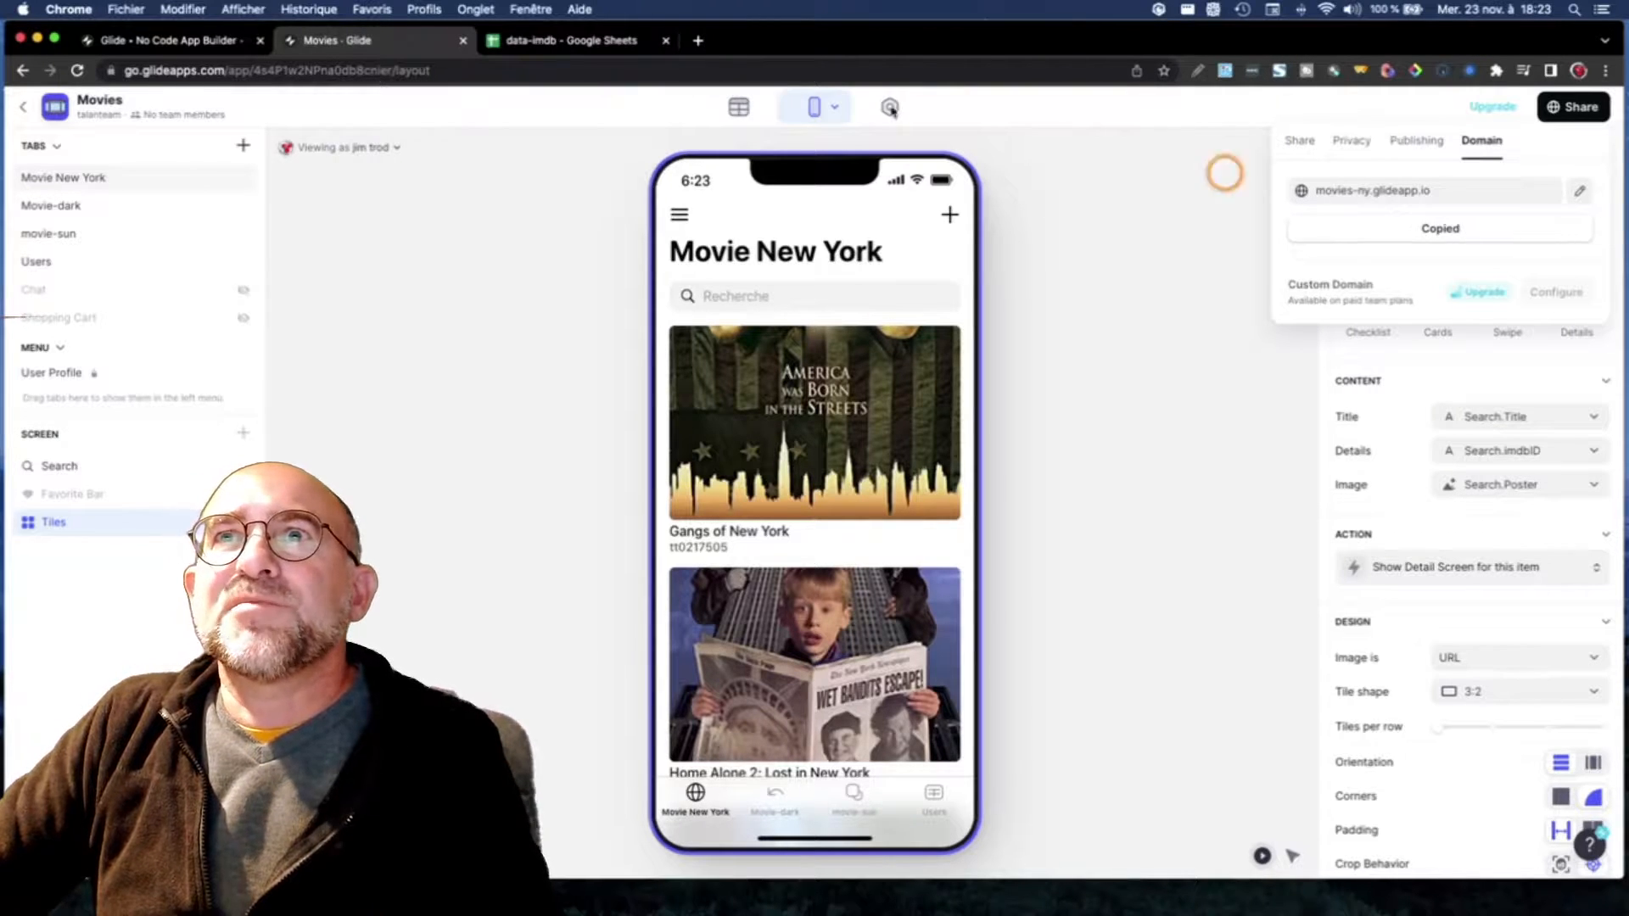
Step: Open the copied app address movies-ny.glideapp.io in a new browser tab
{"action": "left_click", "coordinate": [699, 42]}
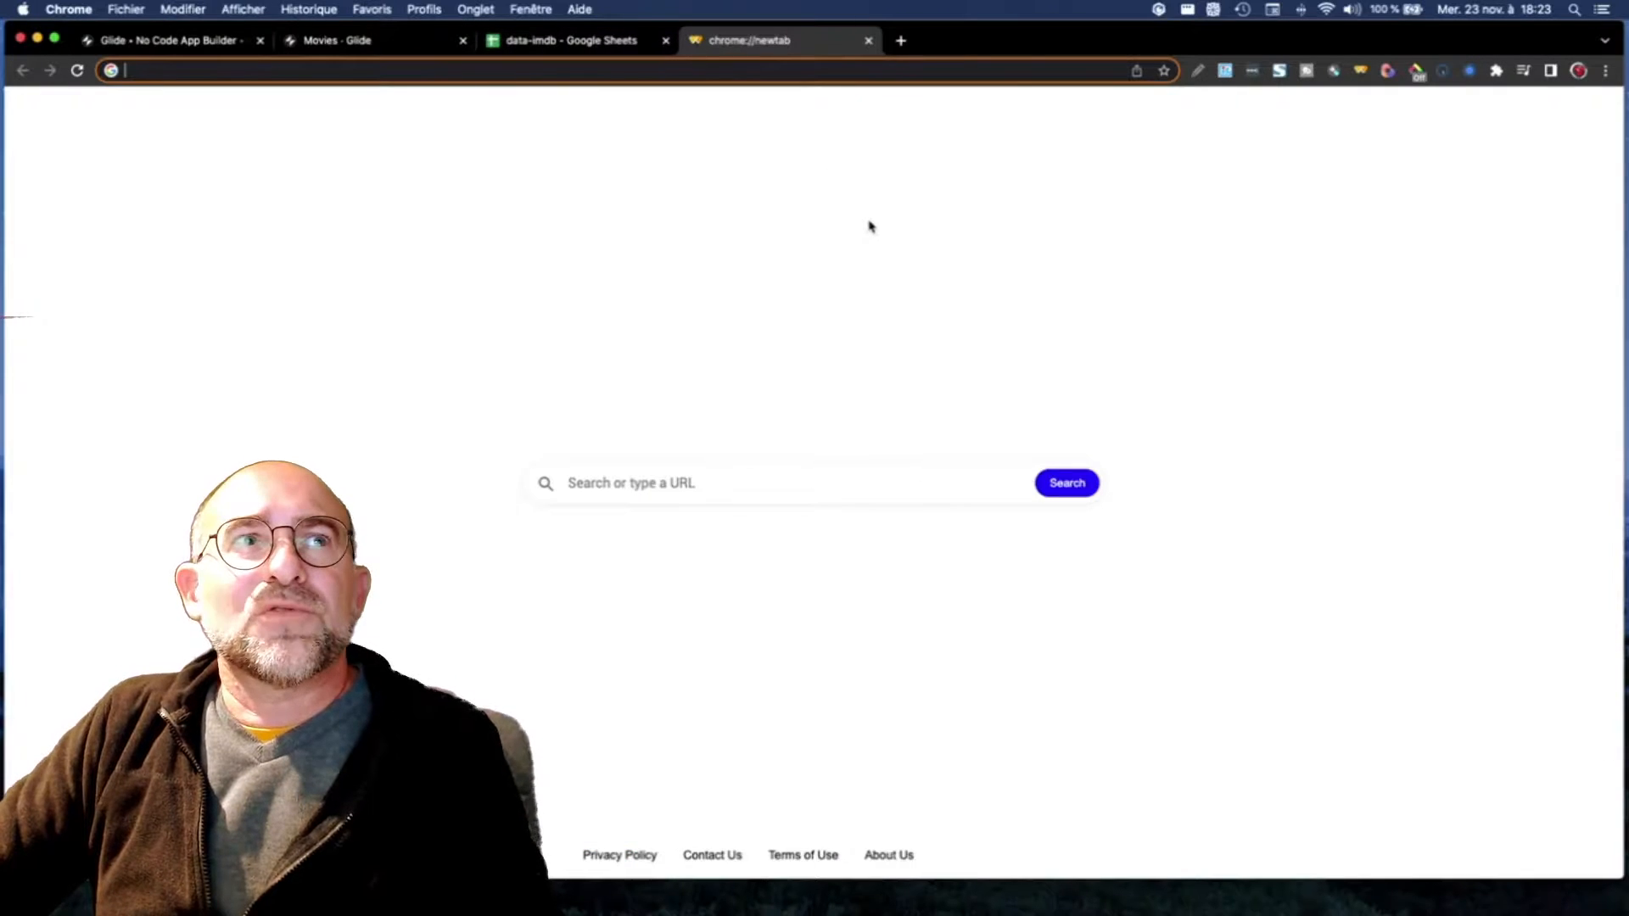
{"action": "key", "text": "super+v"}
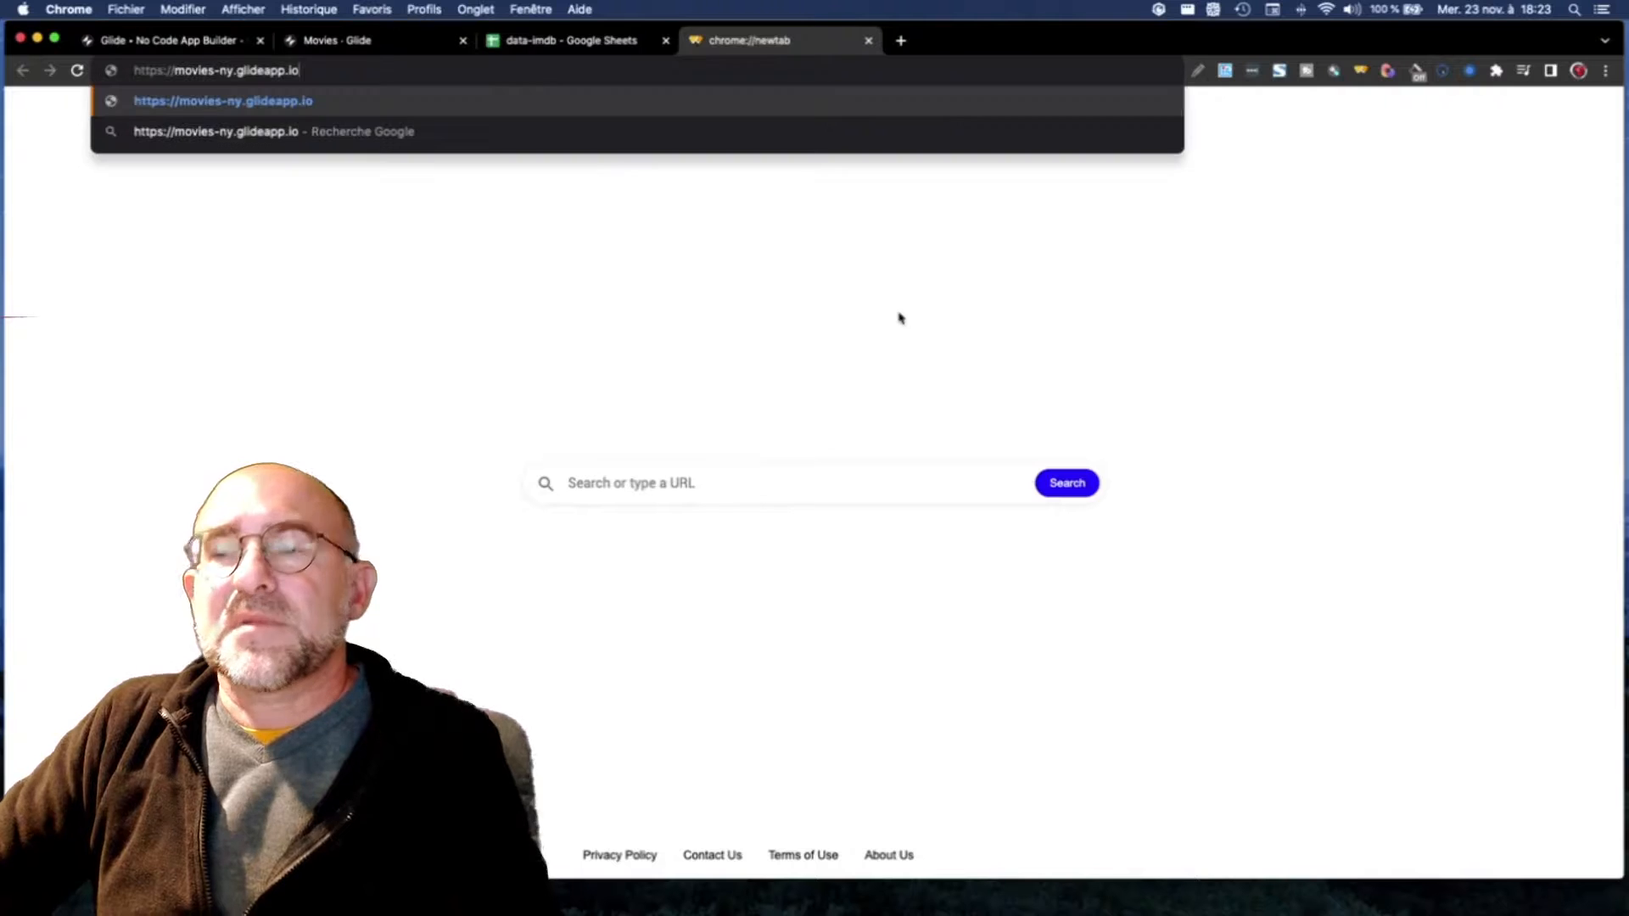
{"action": "key", "text": "Return"}
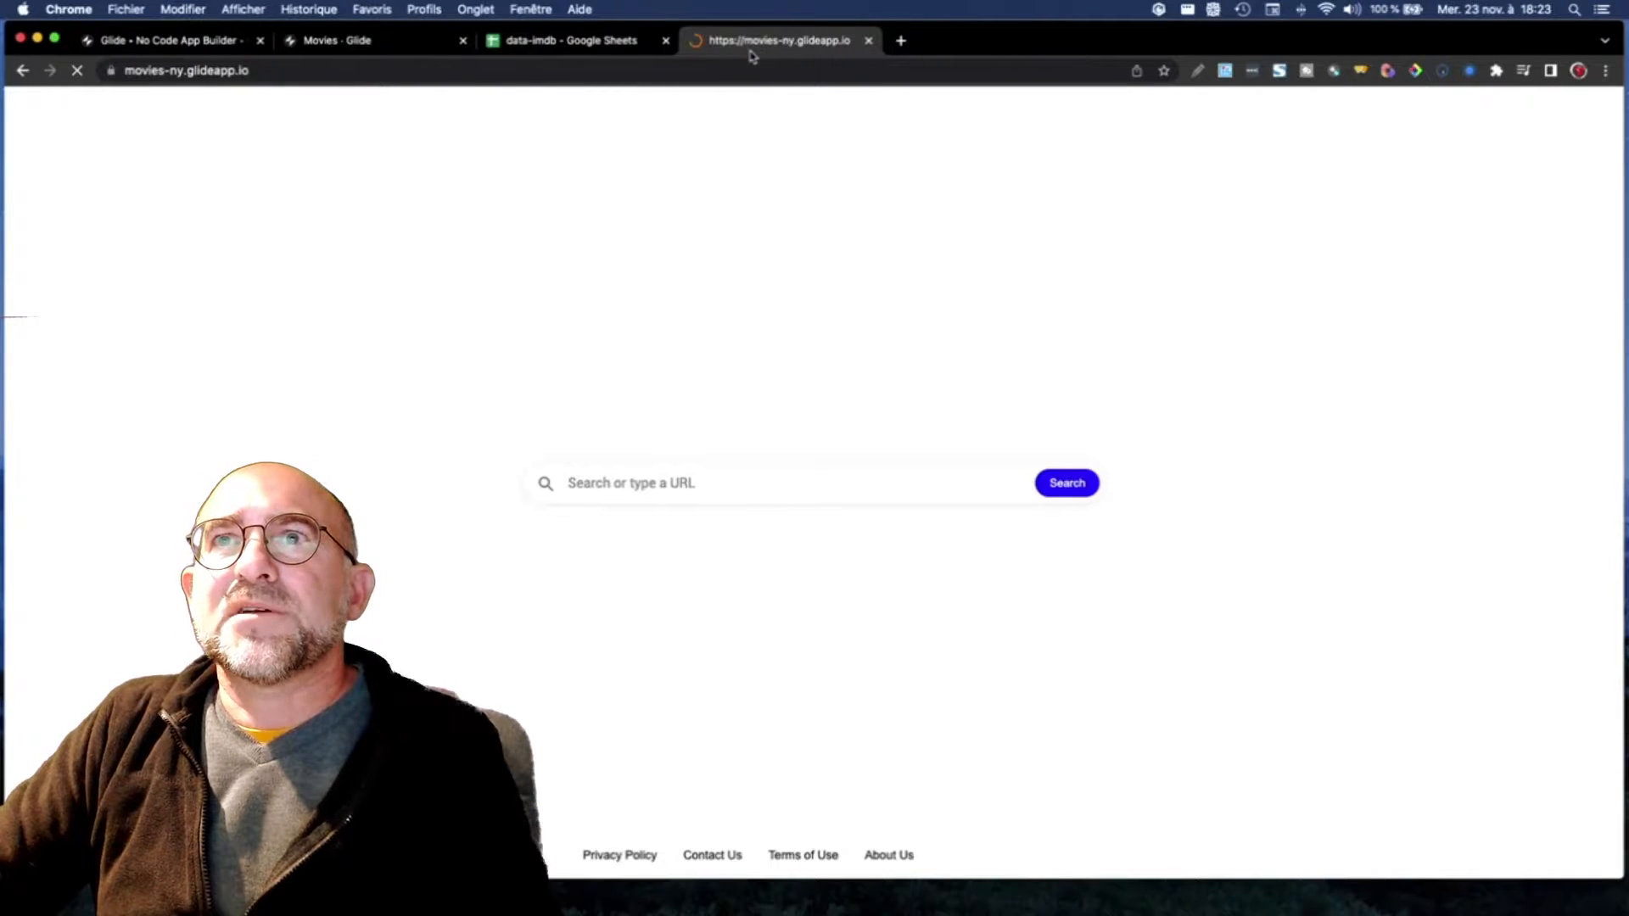
Step: Detach the published app into its own window, narrow it to a phone-like width, and minimise the Glide editor window
{"action": "left_click_drag", "start_coordinate": [750, 46], "coordinate": [748, 137]}
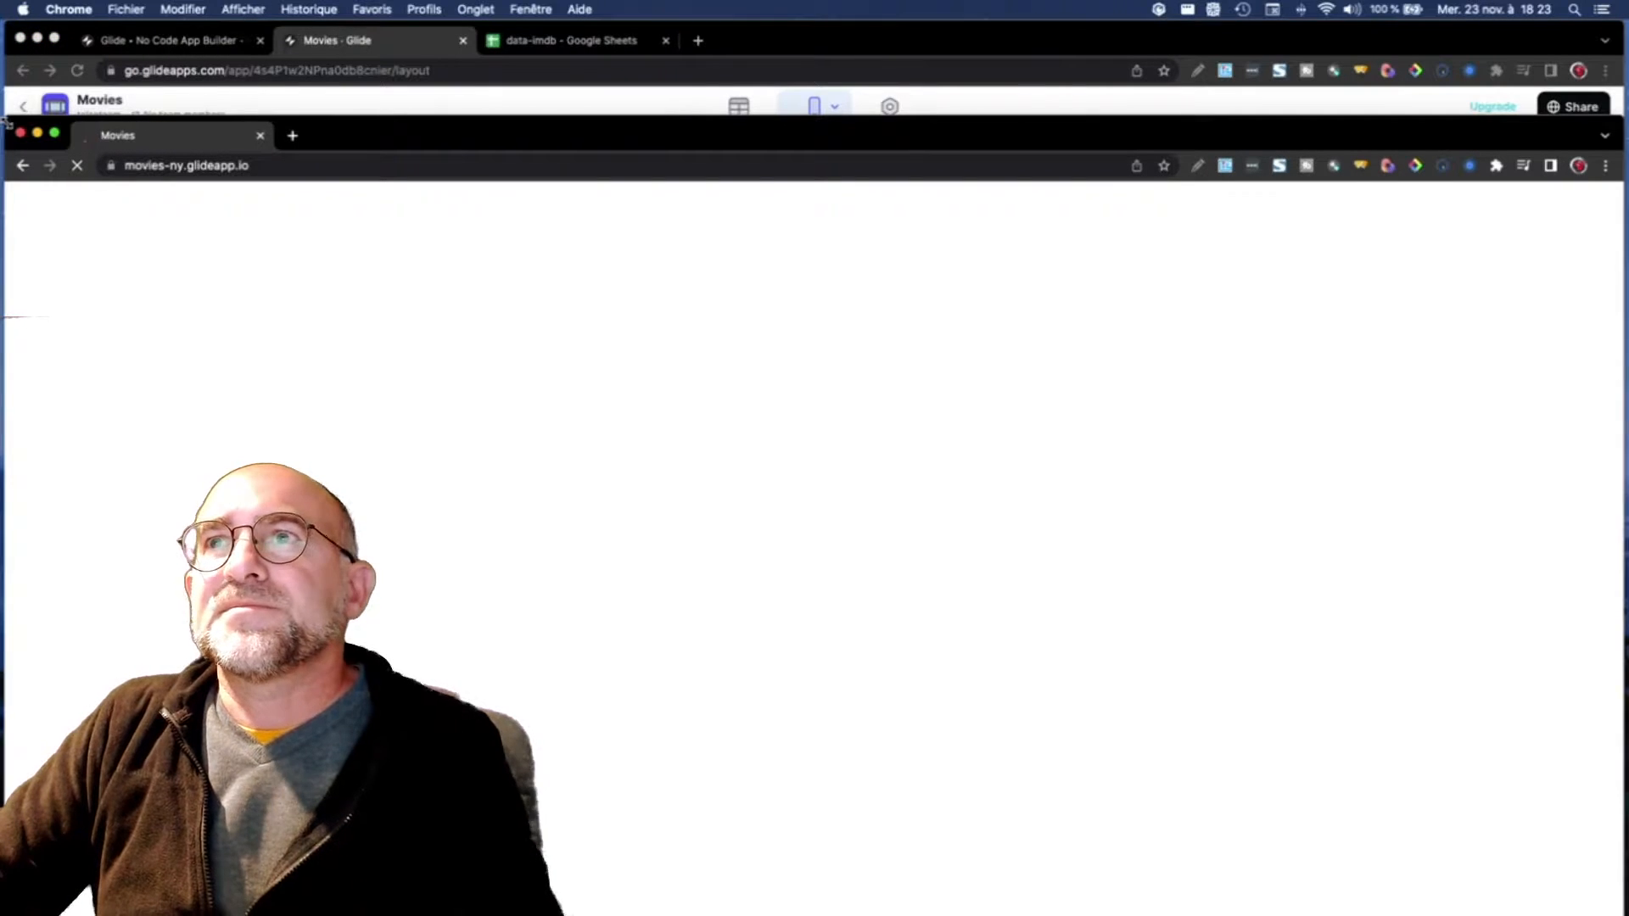
{"action": "left_click_drag", "start_coordinate": [7, 123], "coordinate": [1091, 134]}
{"action": "left_click_drag", "start_coordinate": [1438, 149], "coordinate": [946, 44]}
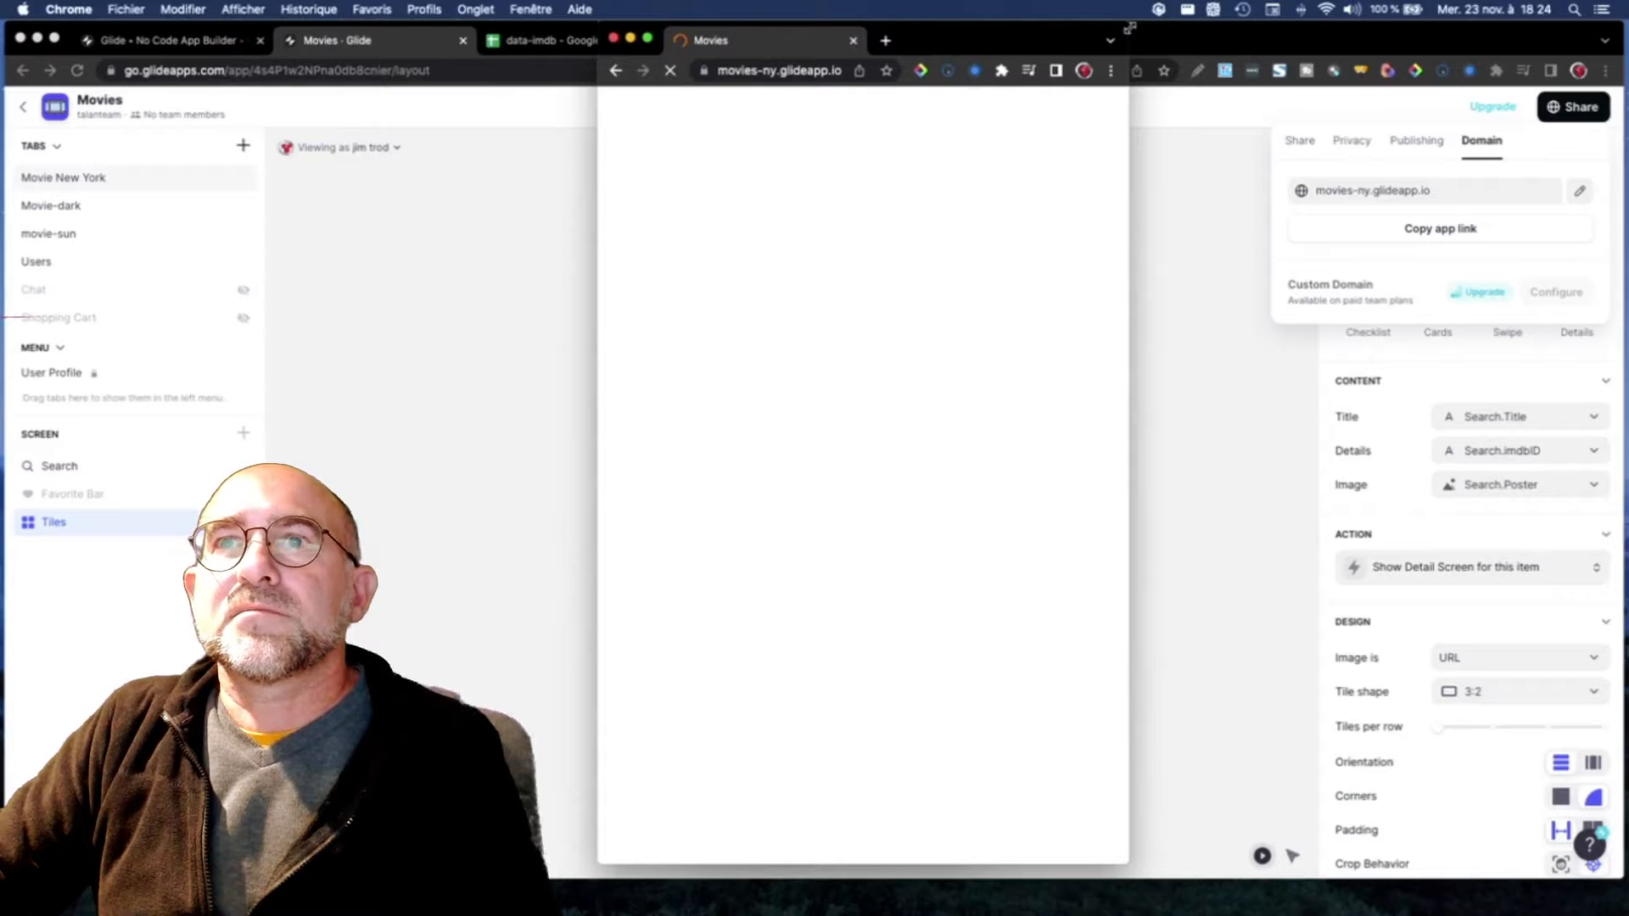
{"action": "left_click_drag", "start_coordinate": [1130, 28], "coordinate": [1041, 38]}
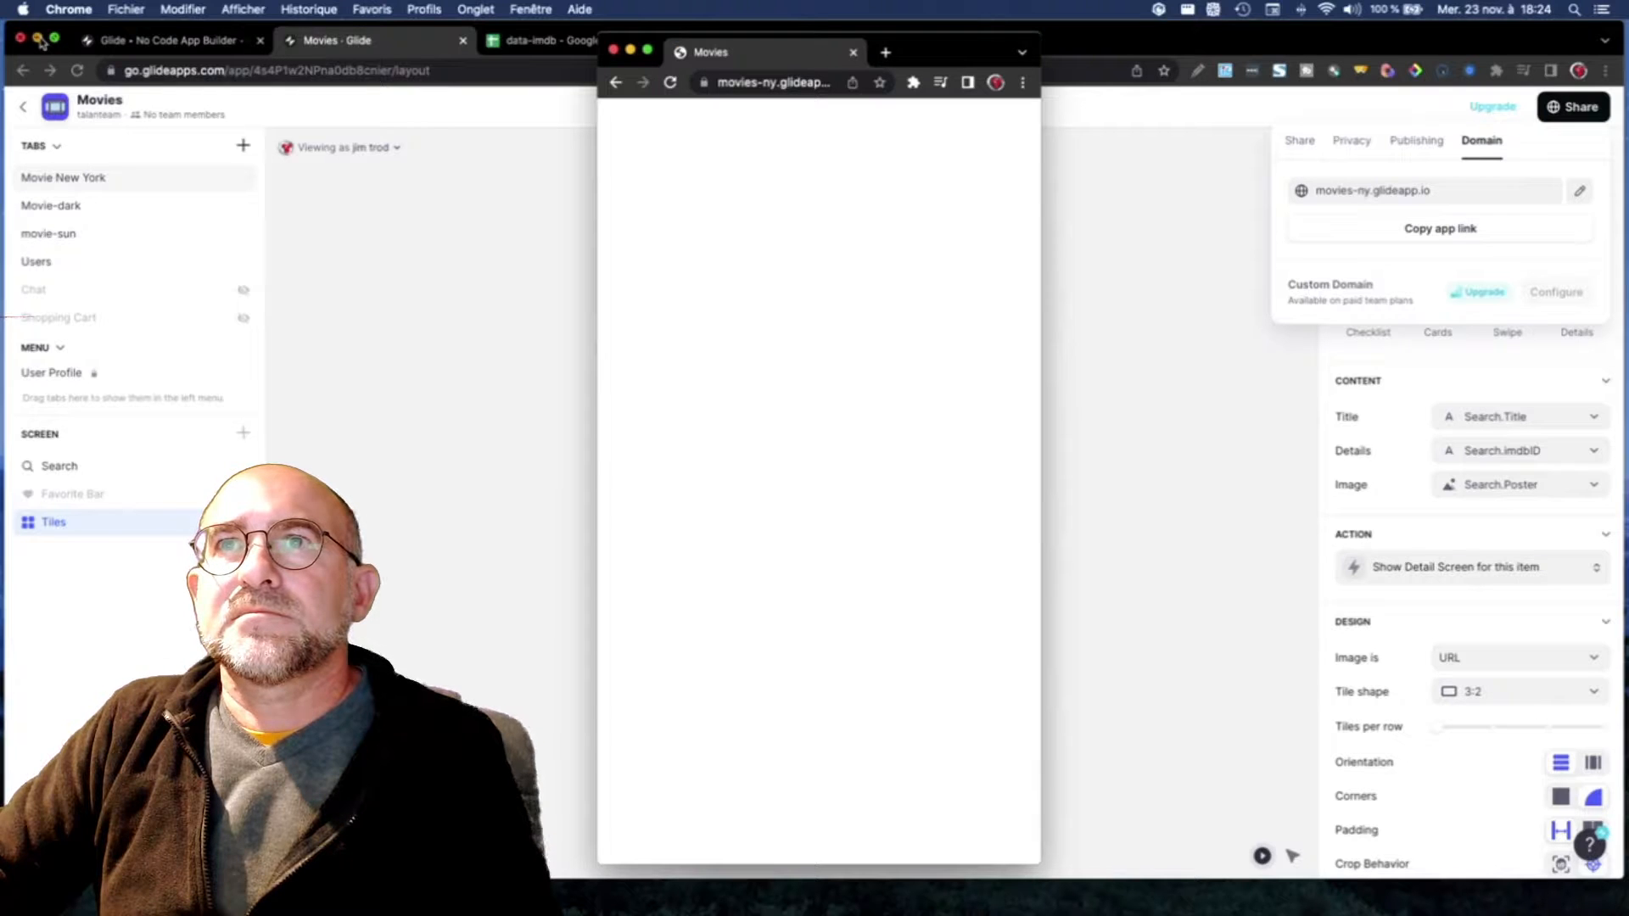
{"action": "left_click", "coordinate": [38, 39]}
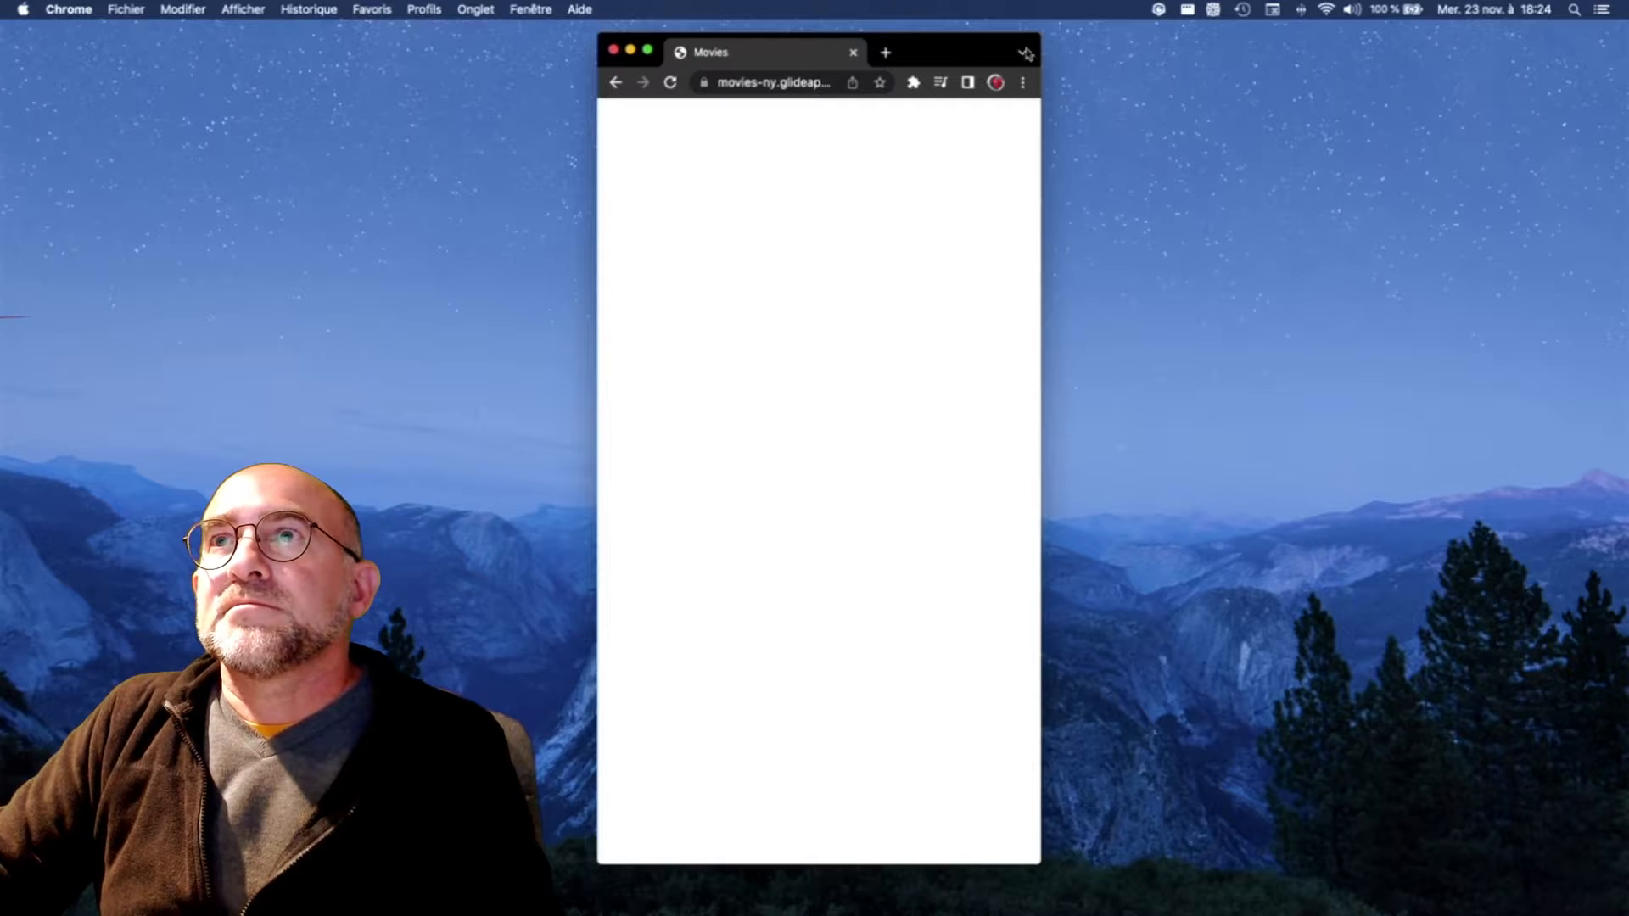
{"action": "left_click_drag", "start_coordinate": [1037, 34], "coordinate": [1043, 22]}
{"action": "left_click", "coordinate": [989, 181]}
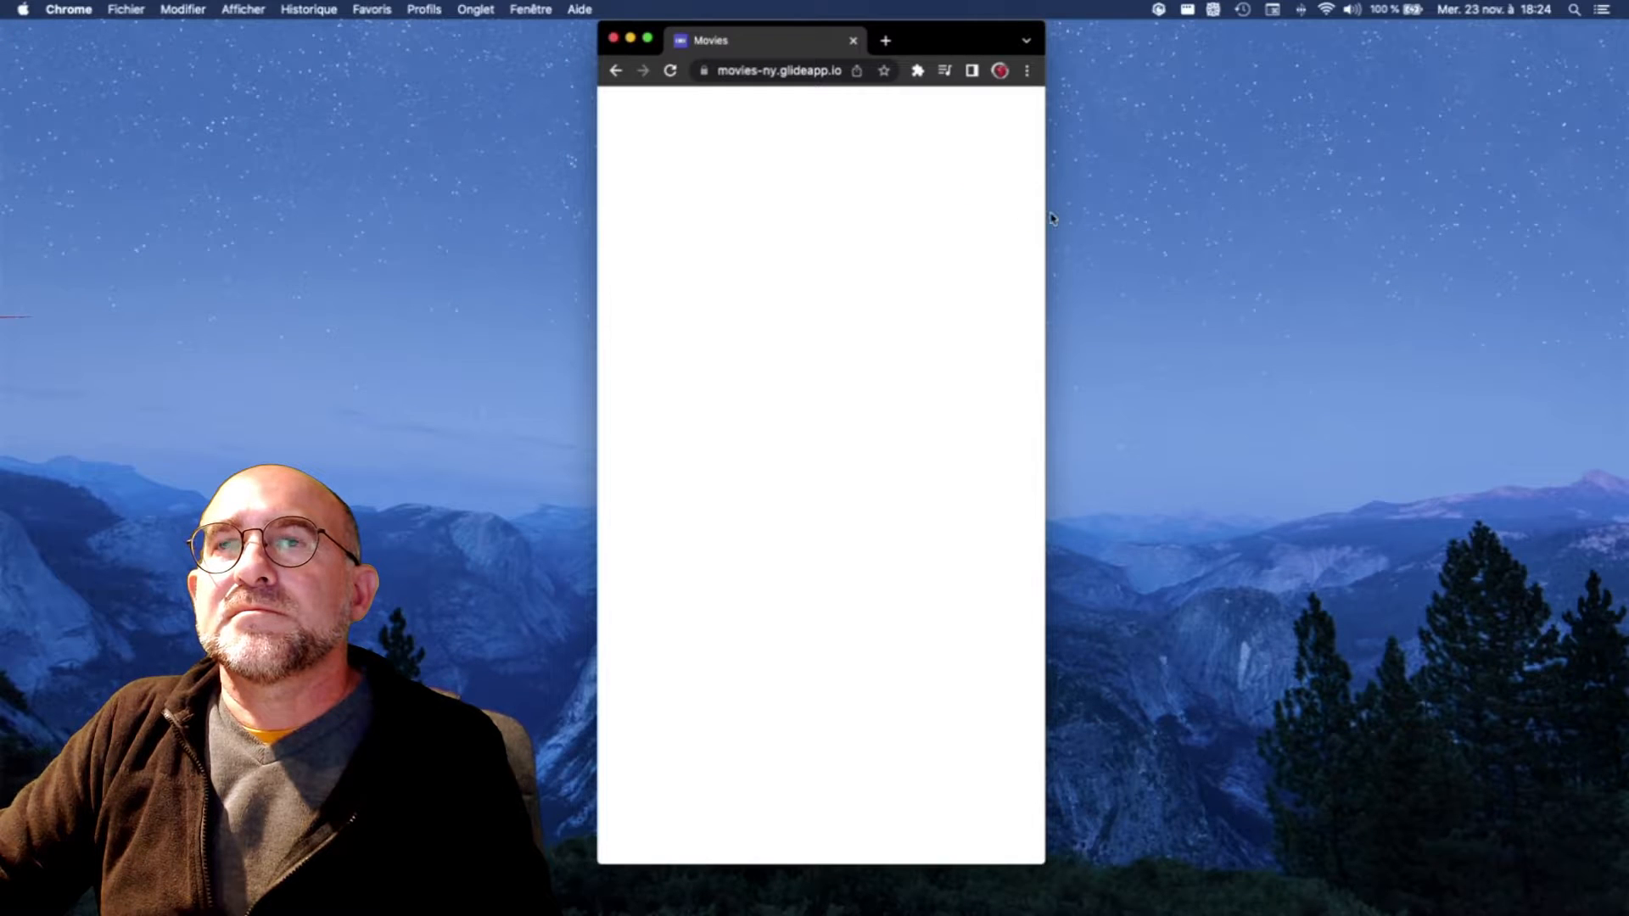
{"action": "left_click", "coordinate": [851, 200]}
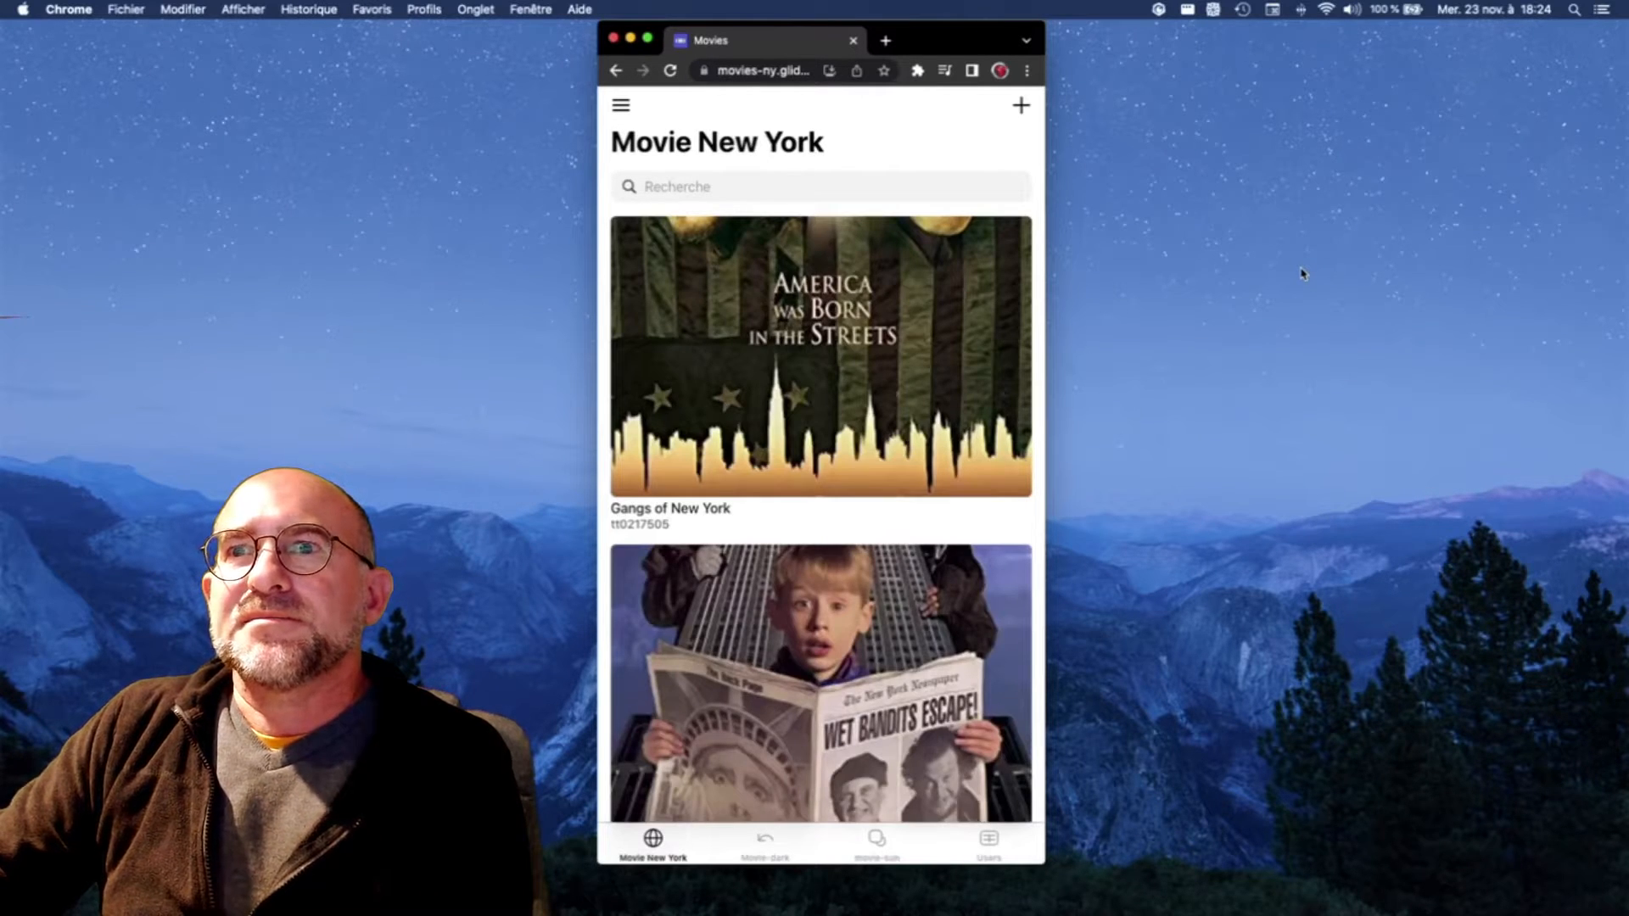
Step: View the published app's À propos page from its side menu and return to the movie list
{"action": "left_click", "coordinate": [625, 107]}
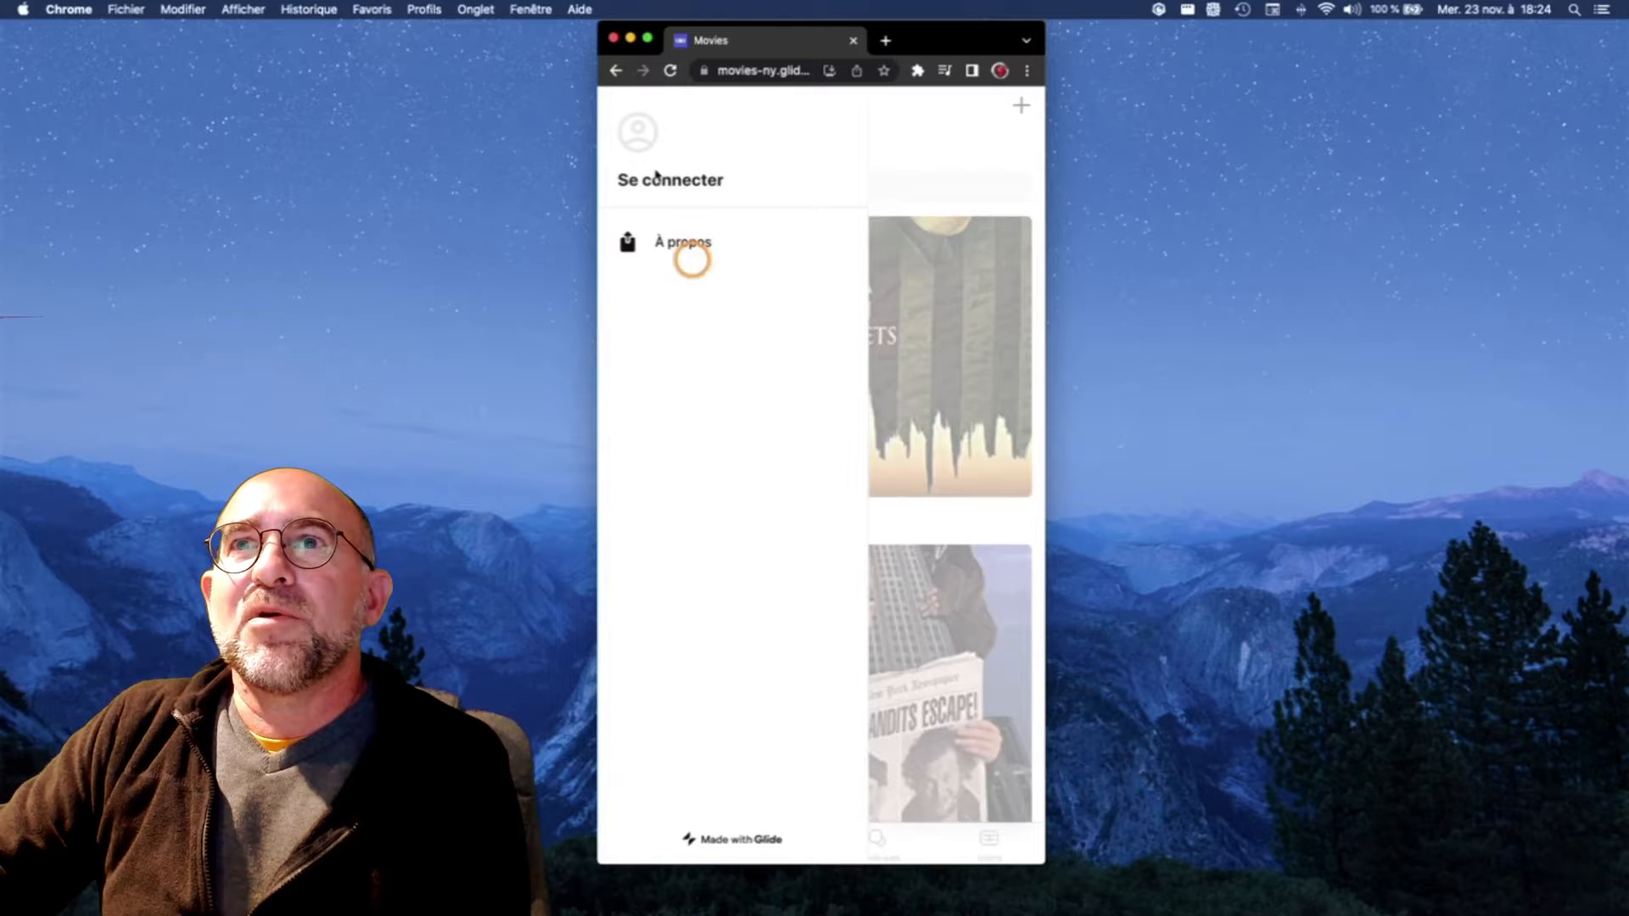
{"action": "left_click", "coordinate": [668, 241]}
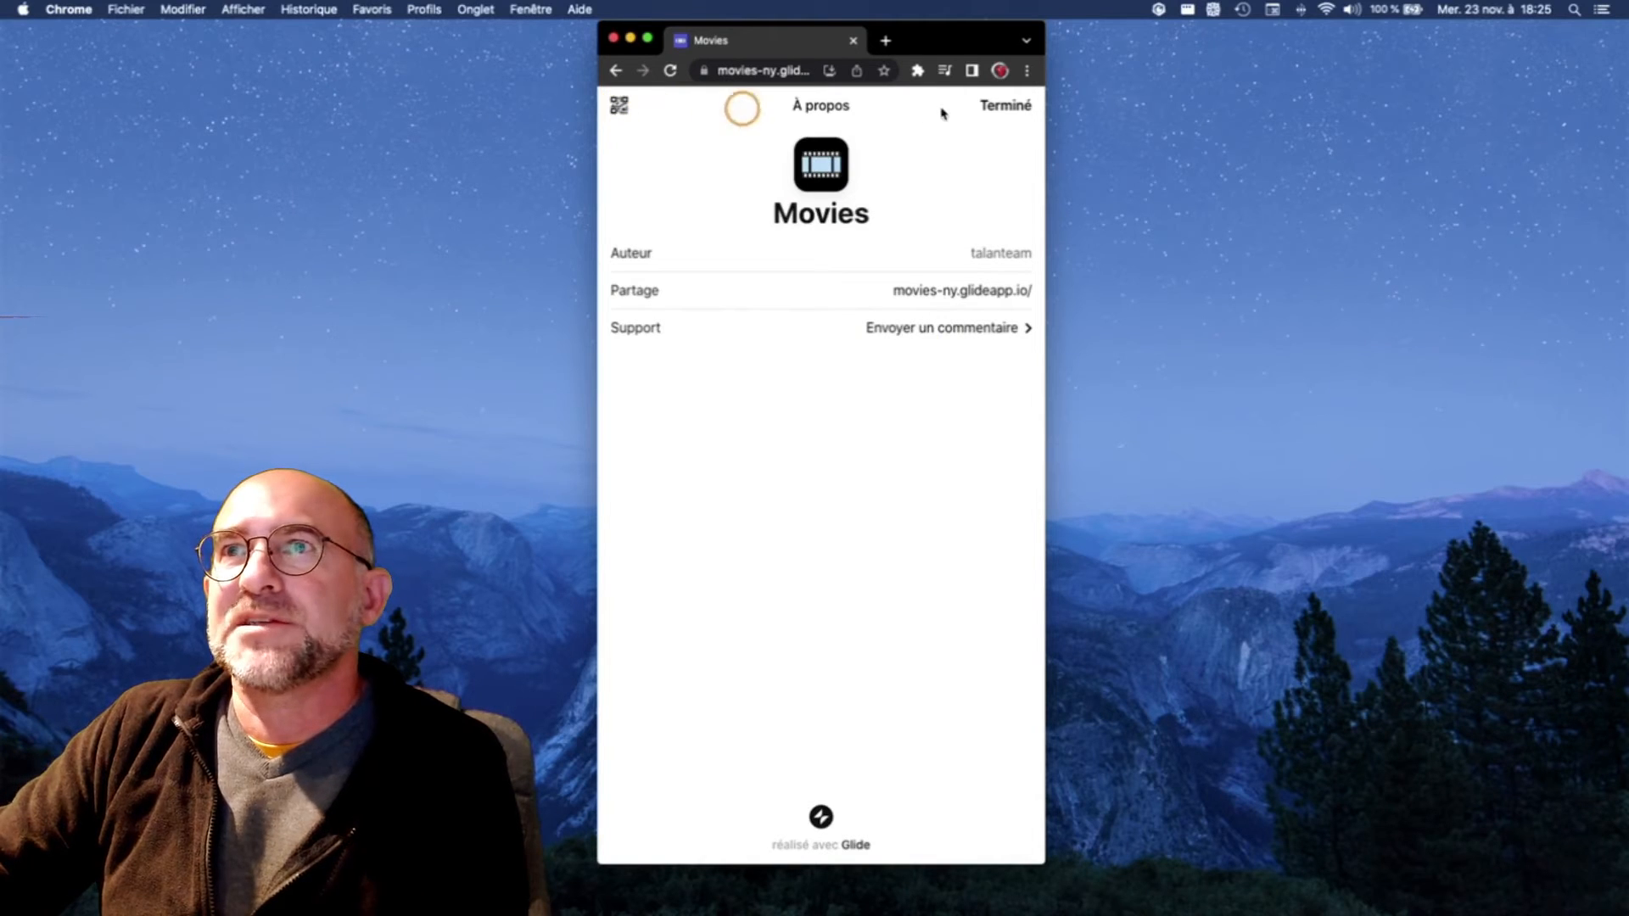
{"action": "left_click", "coordinate": [998, 128]}
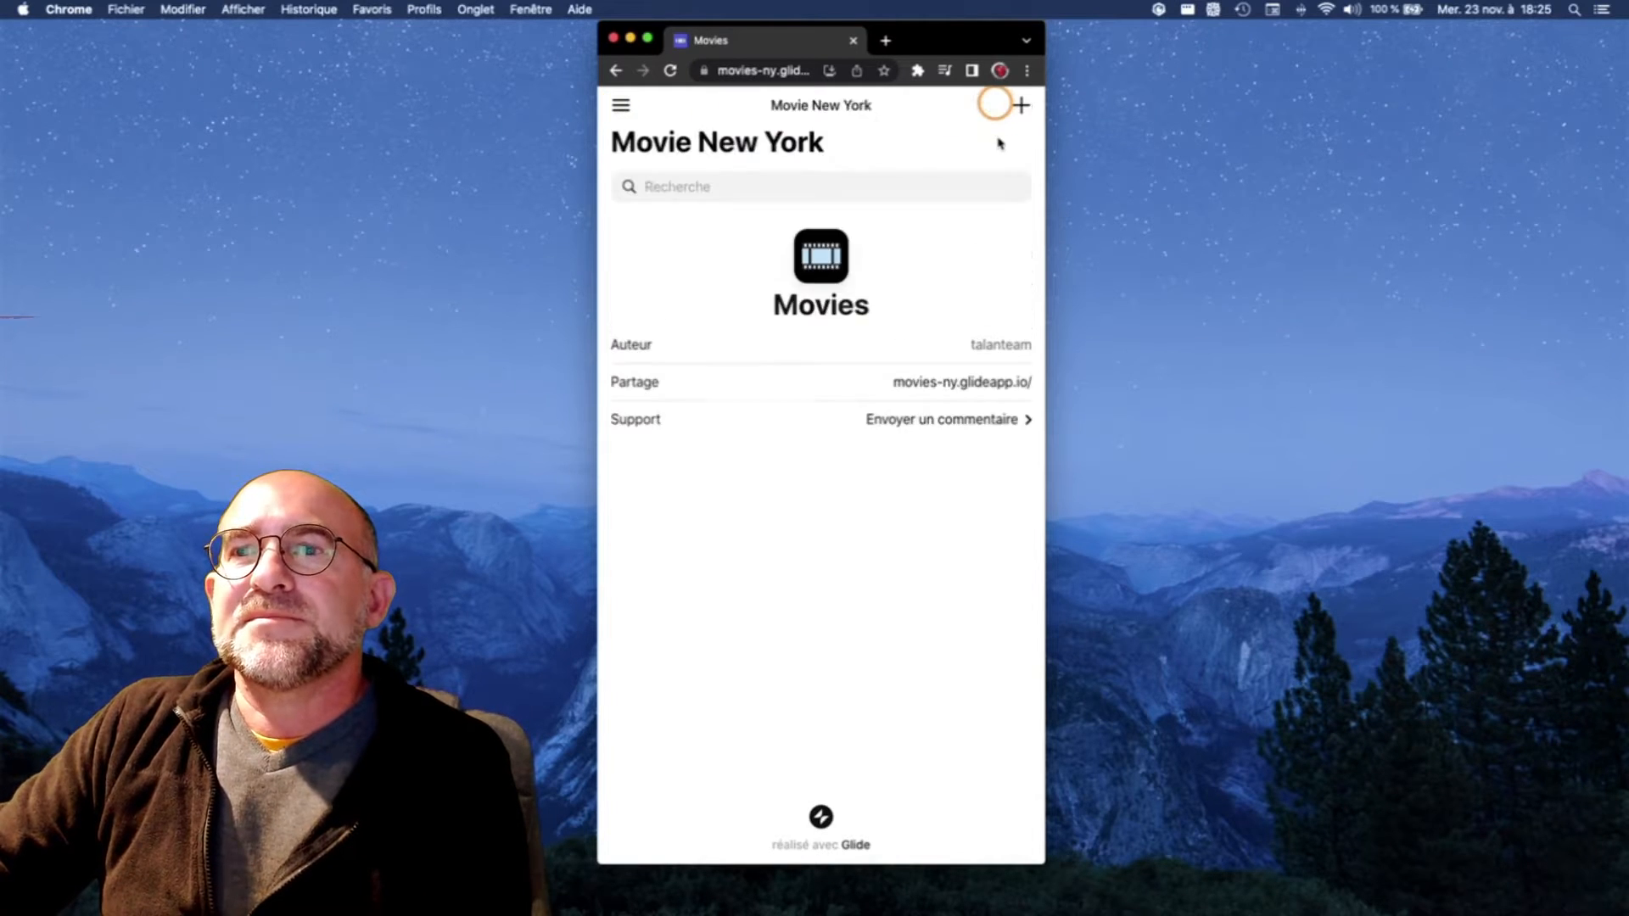
Step: Browse the Movie New York tiles in the published app and return to the start of the list
{"action": "left_click", "coordinate": [928, 183]}
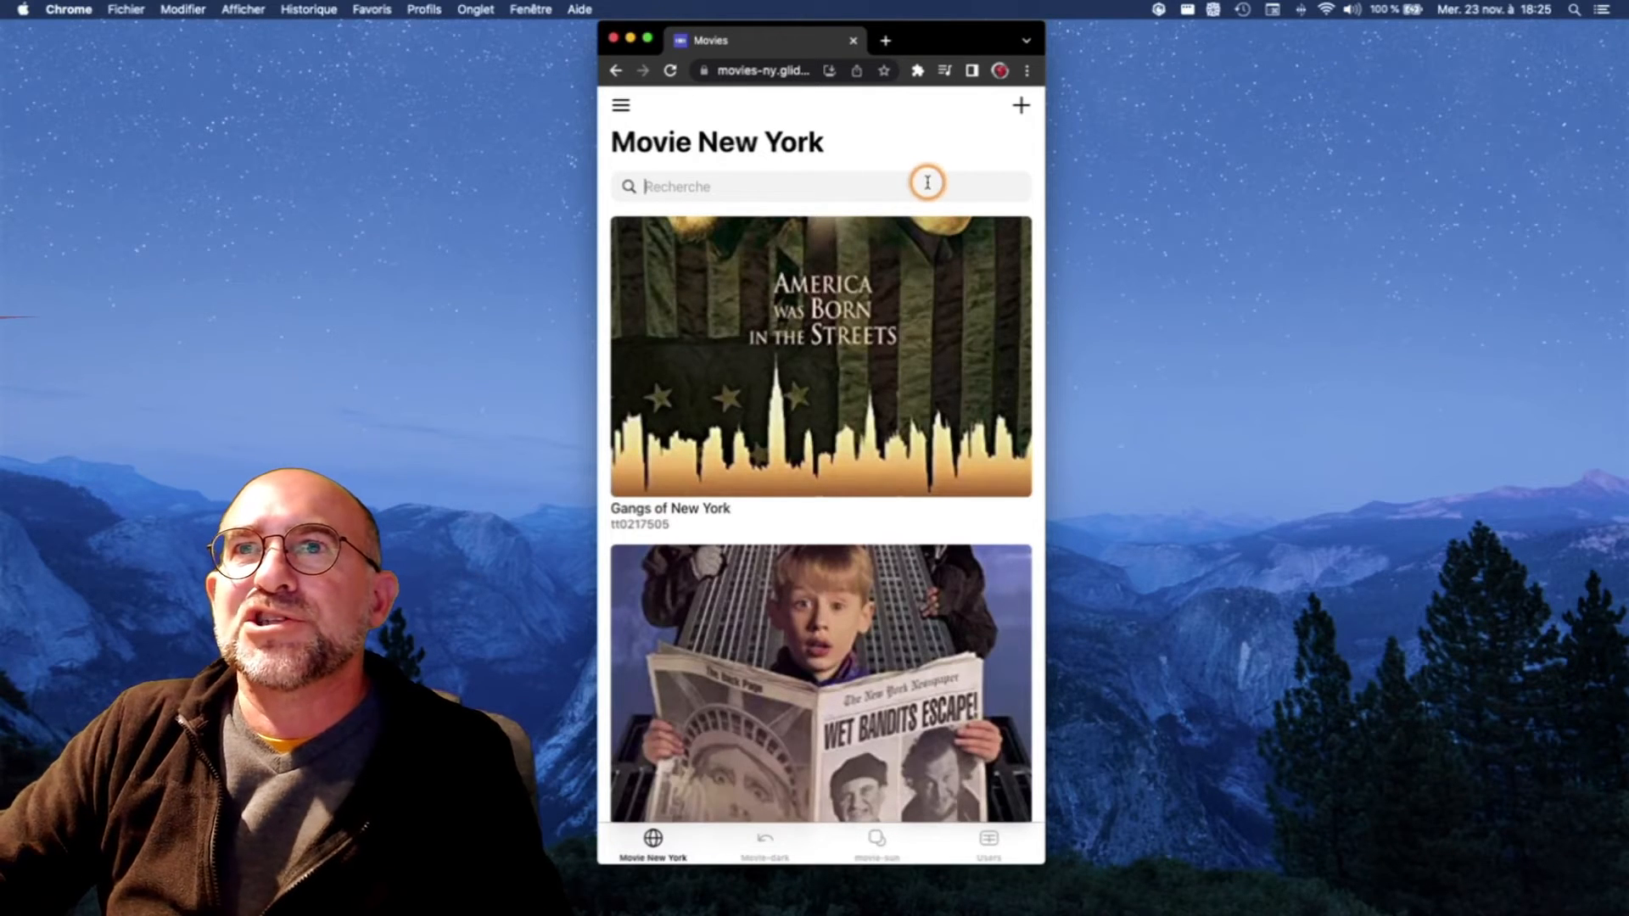
{"action": "scroll", "coordinate": [933, 276], "scroll_direction": "down", "scroll_amount": 10}
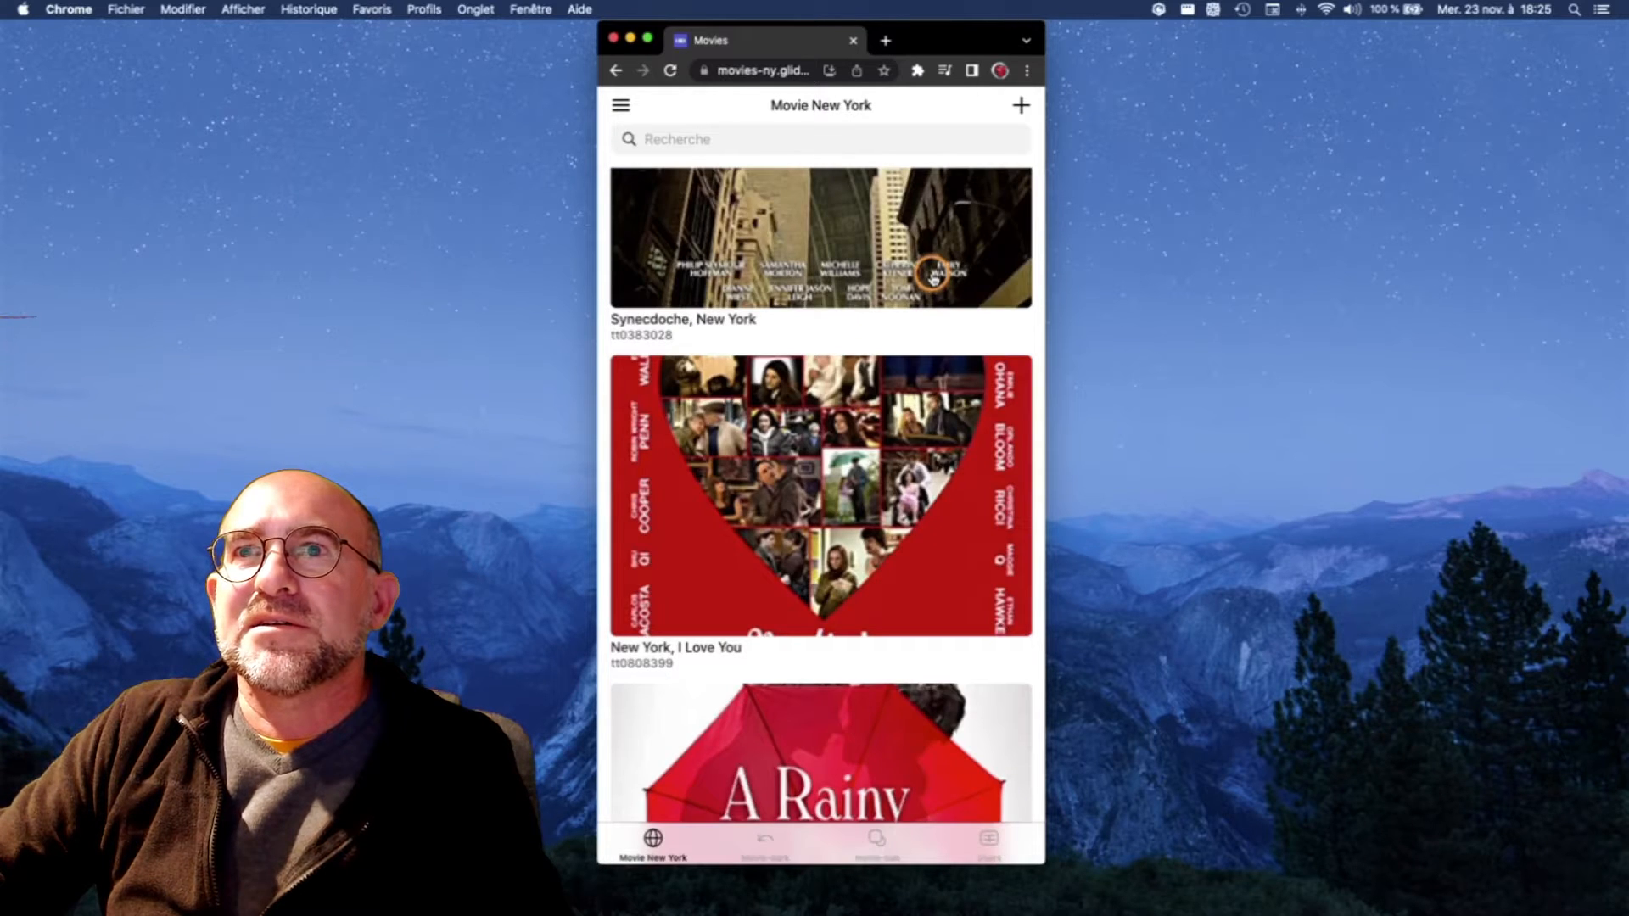
{"action": "scroll", "coordinate": [931, 276], "scroll_direction": "down", "scroll_amount": 10}
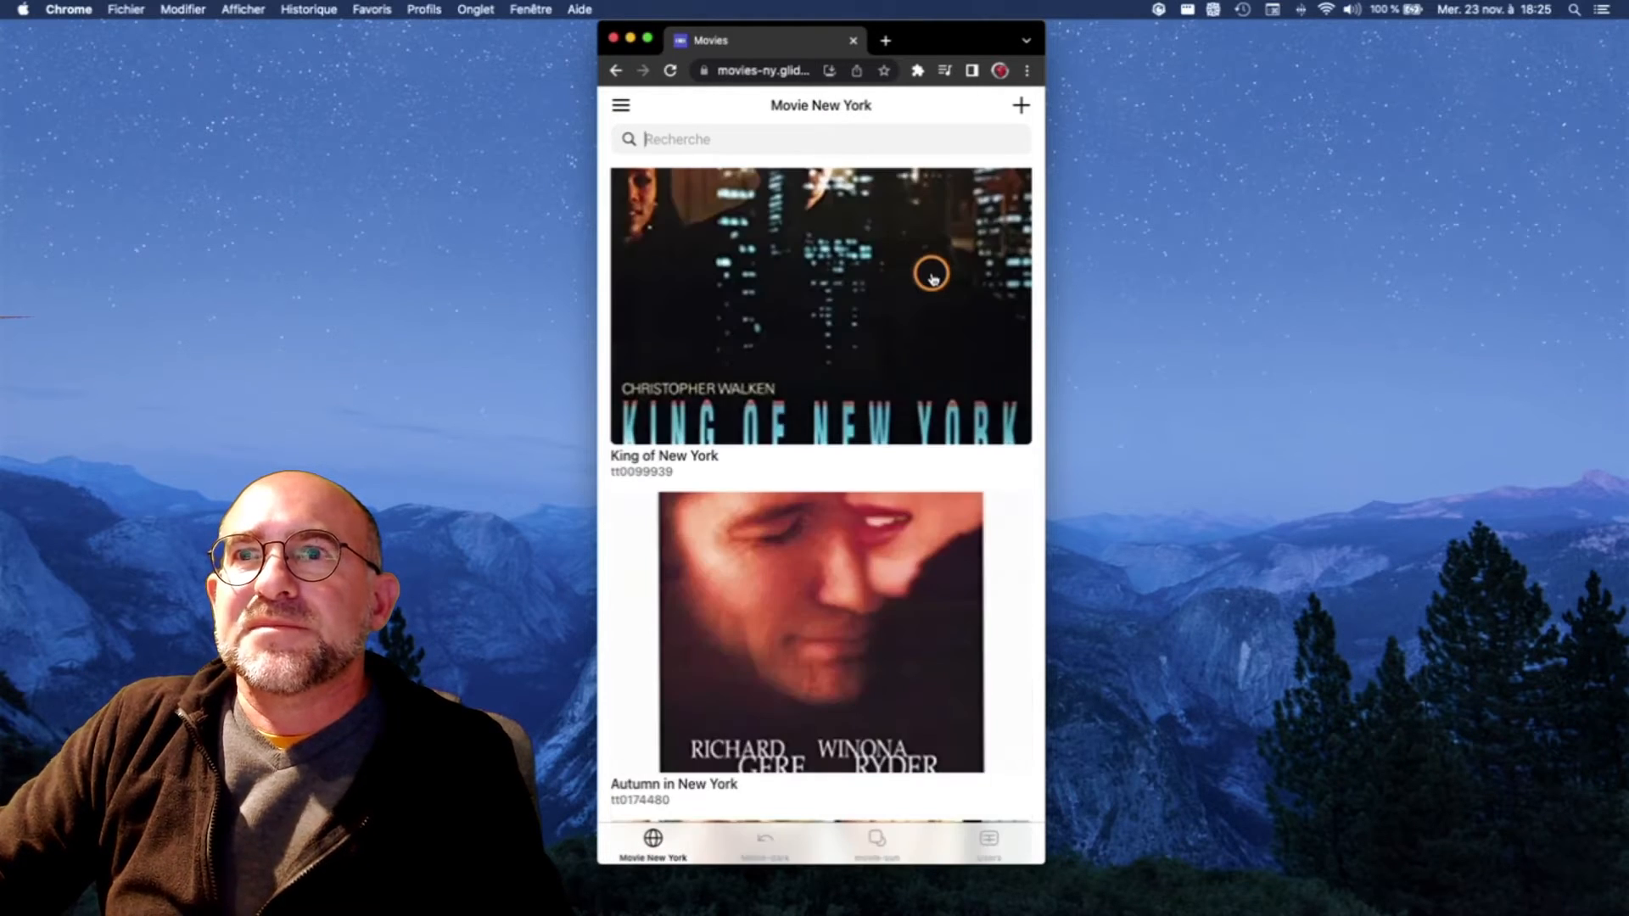
{"action": "scroll", "coordinate": [934, 276], "scroll_direction": "up", "scroll_amount": 20}
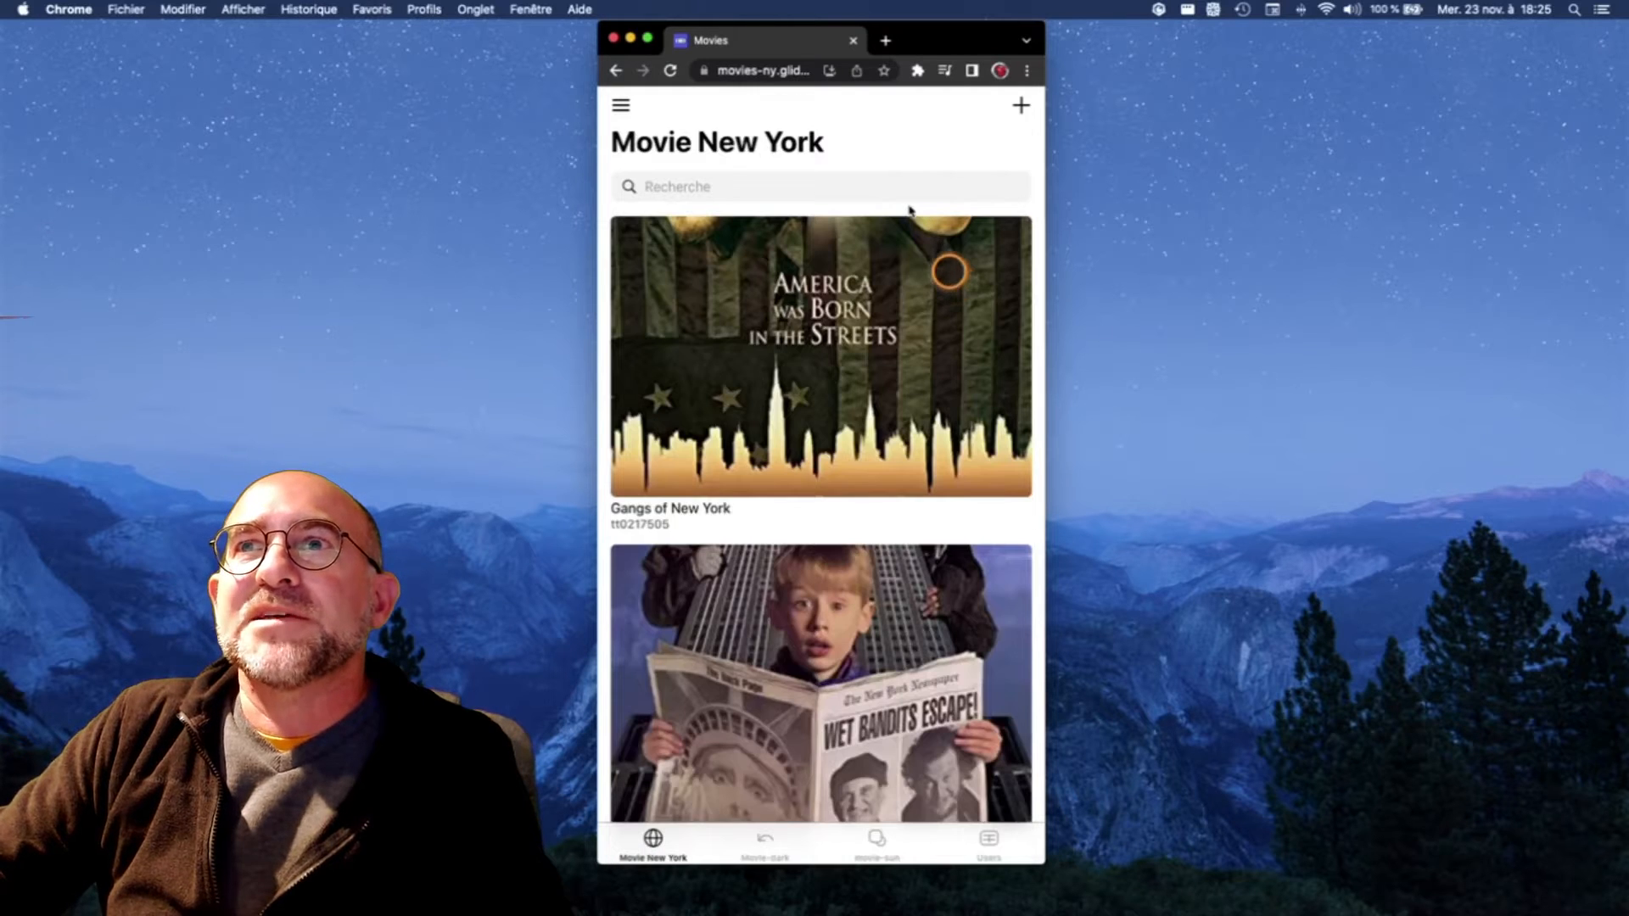
Step: Search the published app's movie list for "king", look through the matches, and clear the search
{"action": "left_click", "coordinate": [883, 187]}
{"action": "type", "text": "king"}
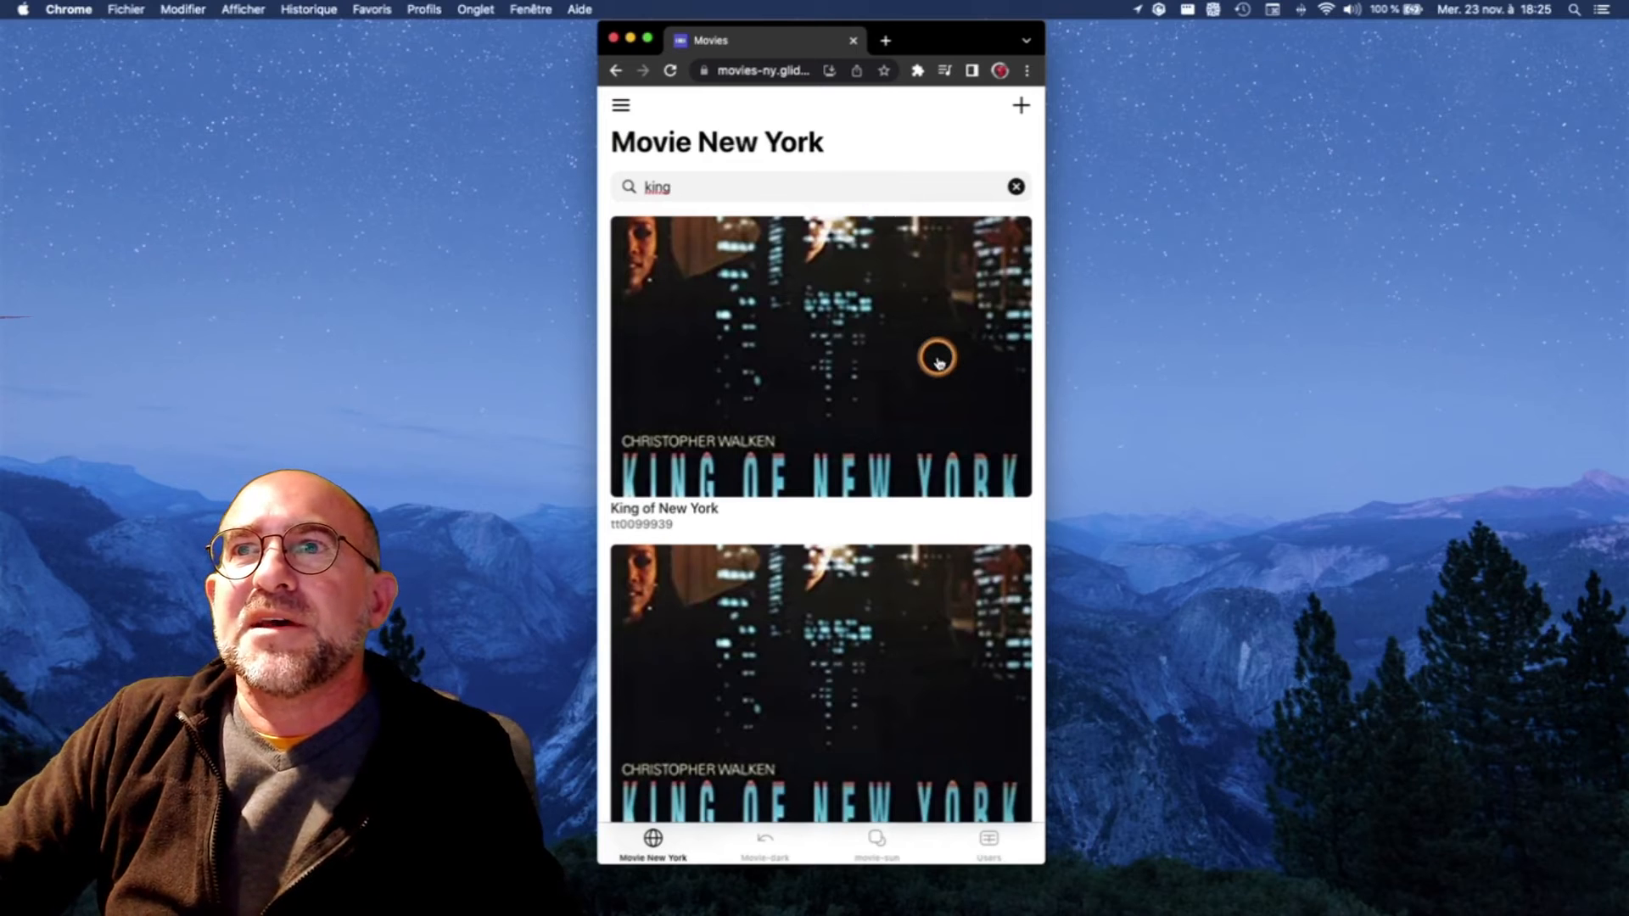
{"action": "scroll", "coordinate": [938, 361], "scroll_direction": "down", "scroll_amount": 1}
{"action": "scroll", "coordinate": [938, 360], "scroll_direction": "up", "scroll_amount": 1}
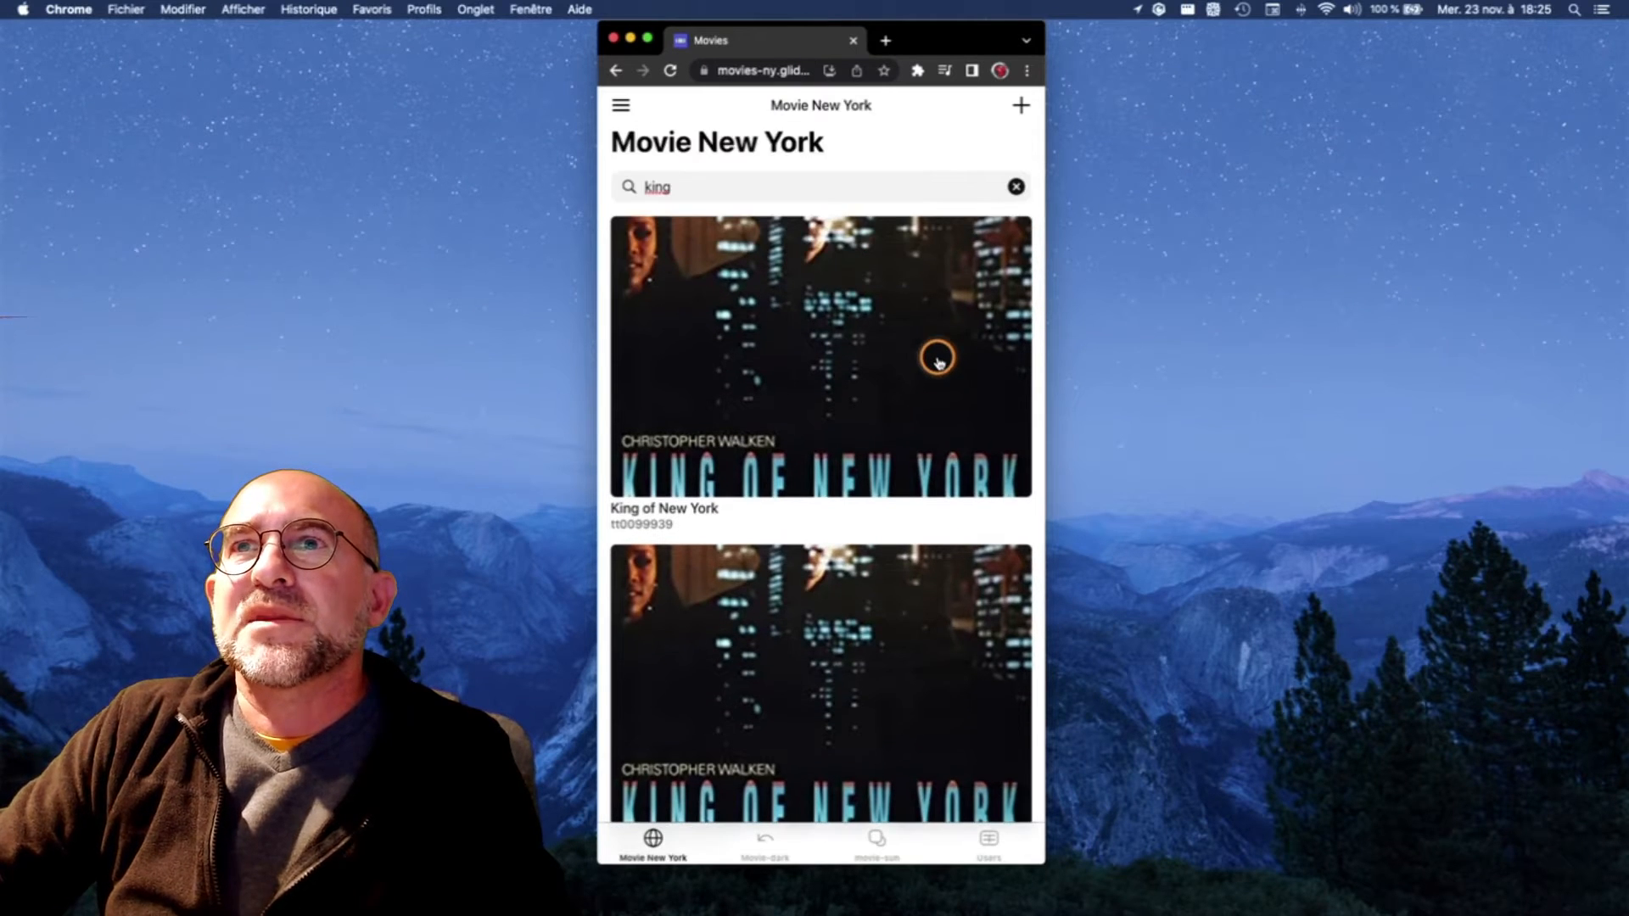
{"action": "key", "text": "BackSpace"}
{"action": "key", "text": "BackSpace"}
{"action": "key", "text": "BackSpace"}
{"action": "key", "text": "BackSpace"}
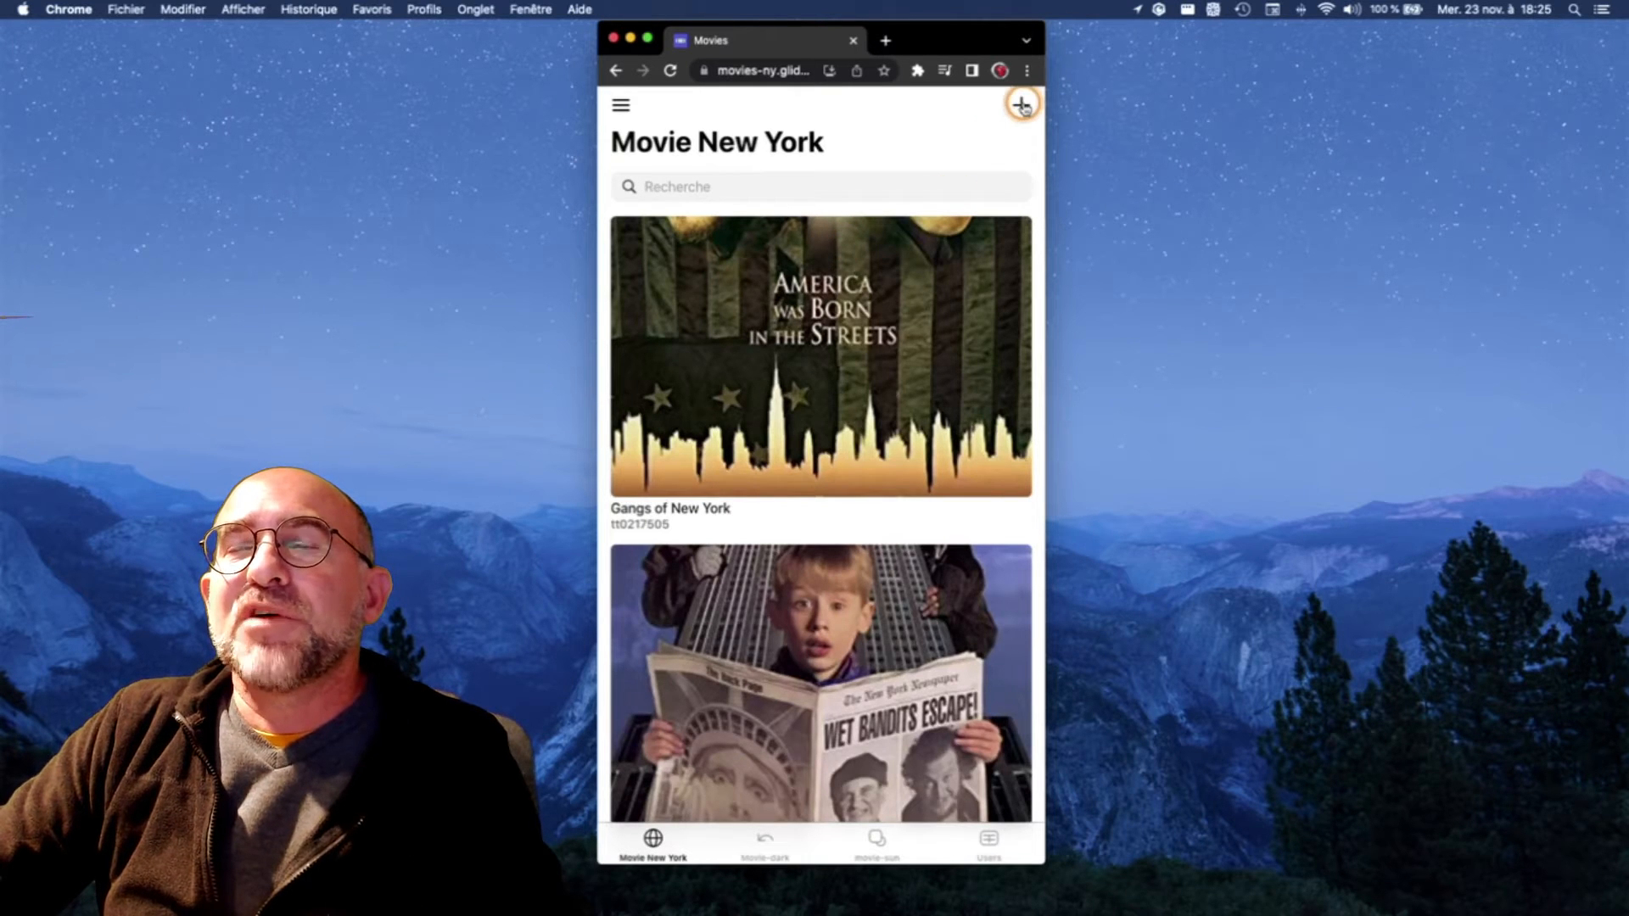
Step: Try the new-movie form with Search.Year set to 2023, look at the poster image picker, and cancel the entry
{"action": "left_click", "coordinate": [1023, 104]}
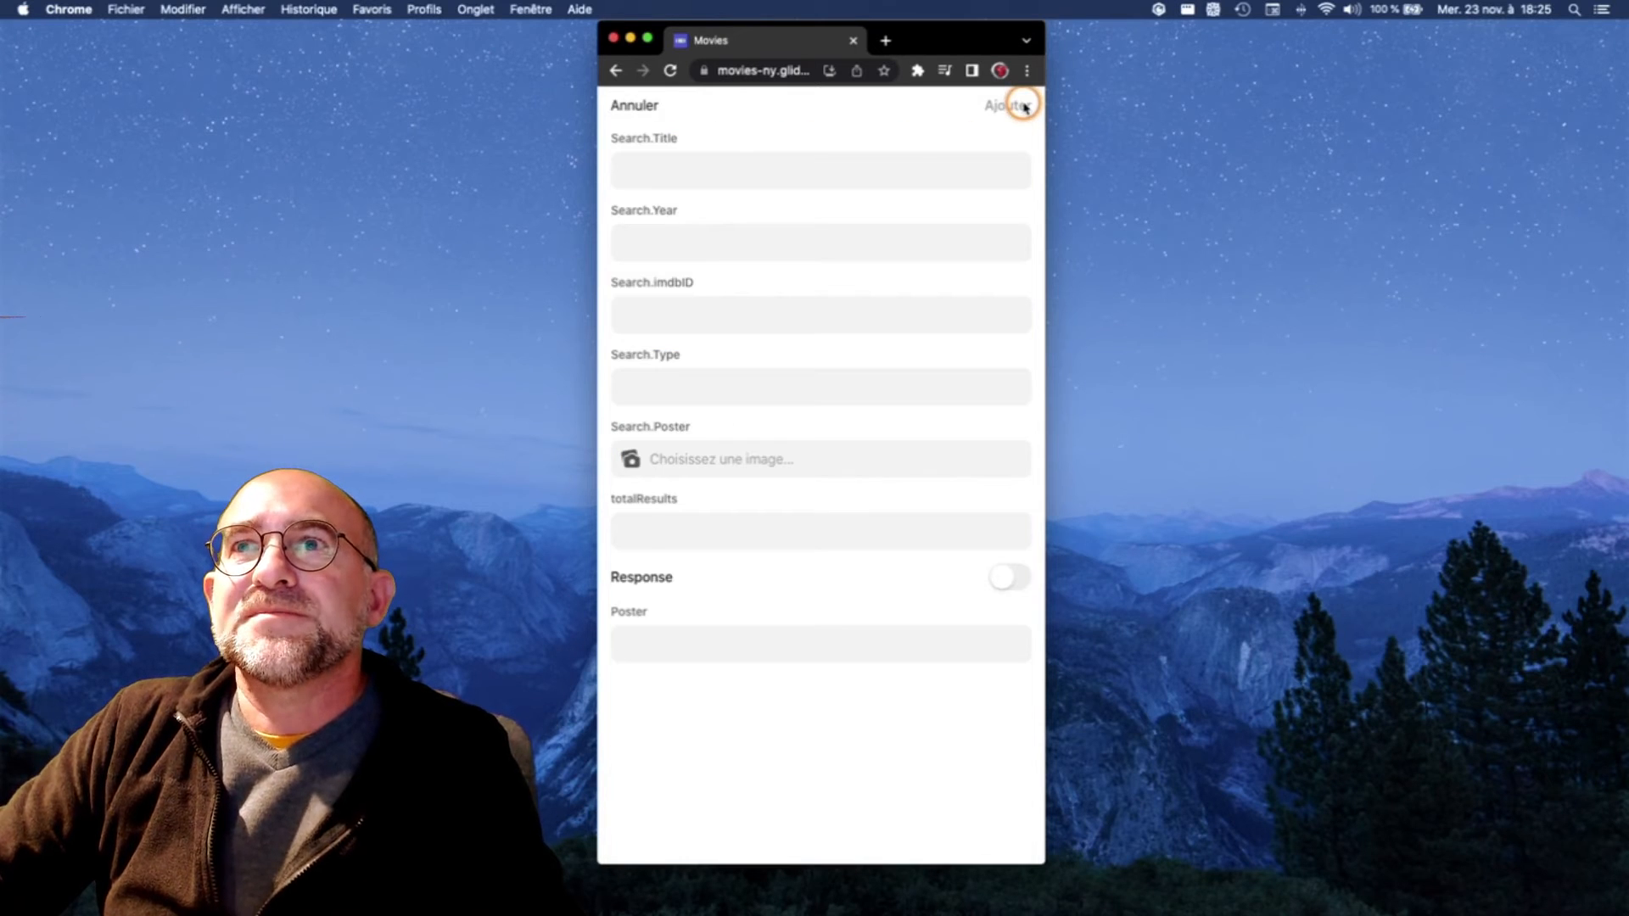
{"action": "left_click", "coordinate": [861, 169]}
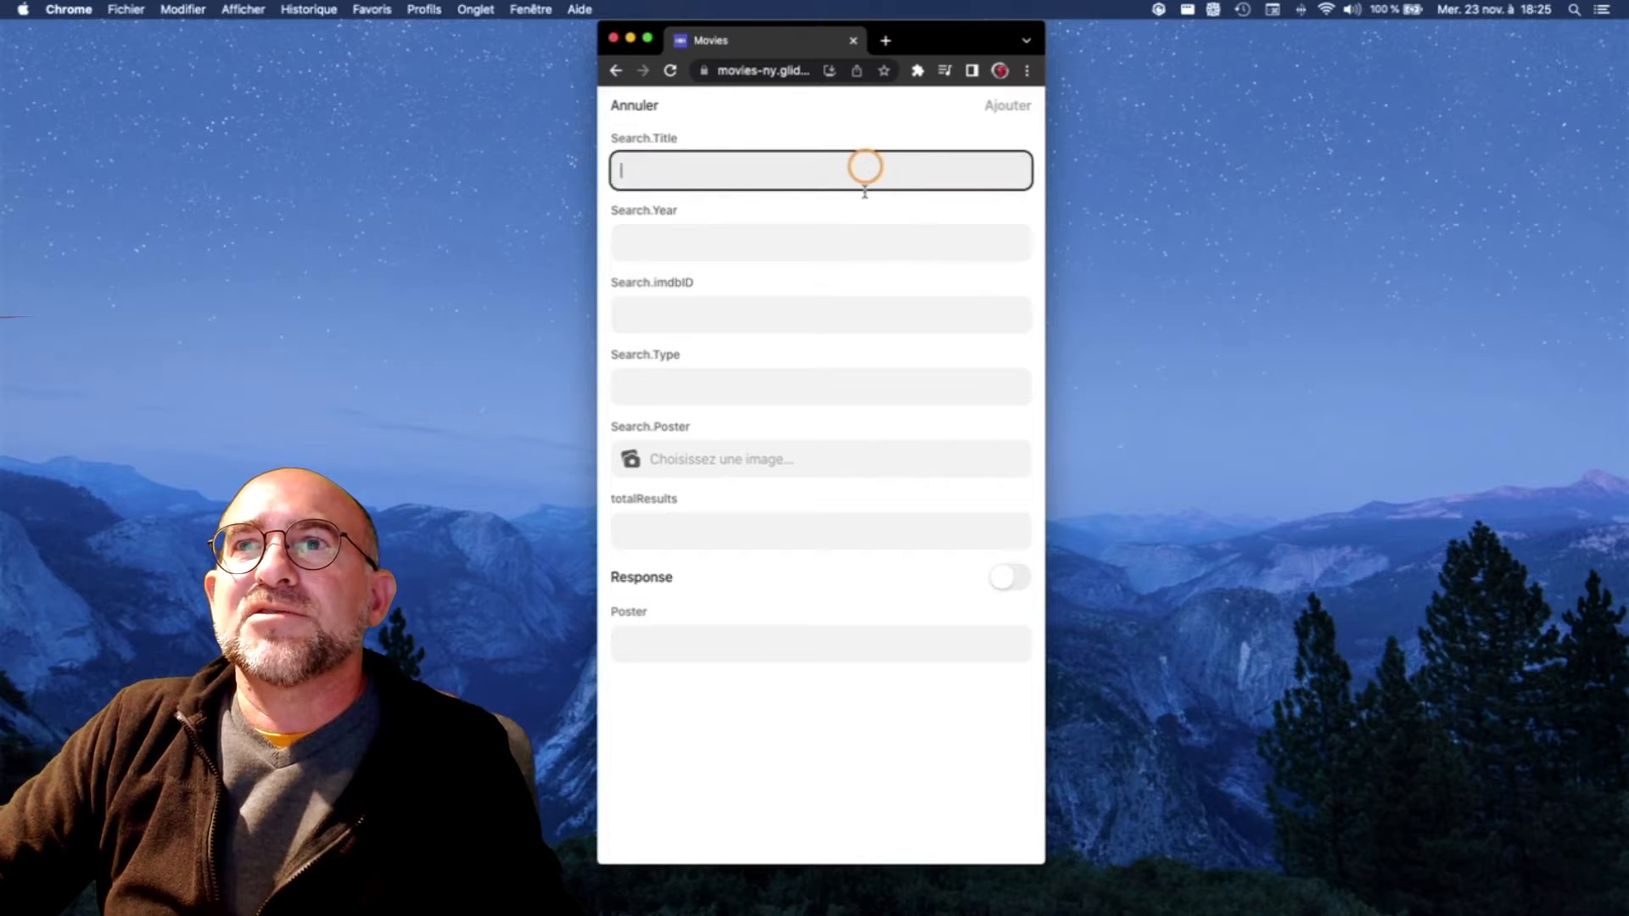
{"action": "left_click", "coordinate": [838, 249]}
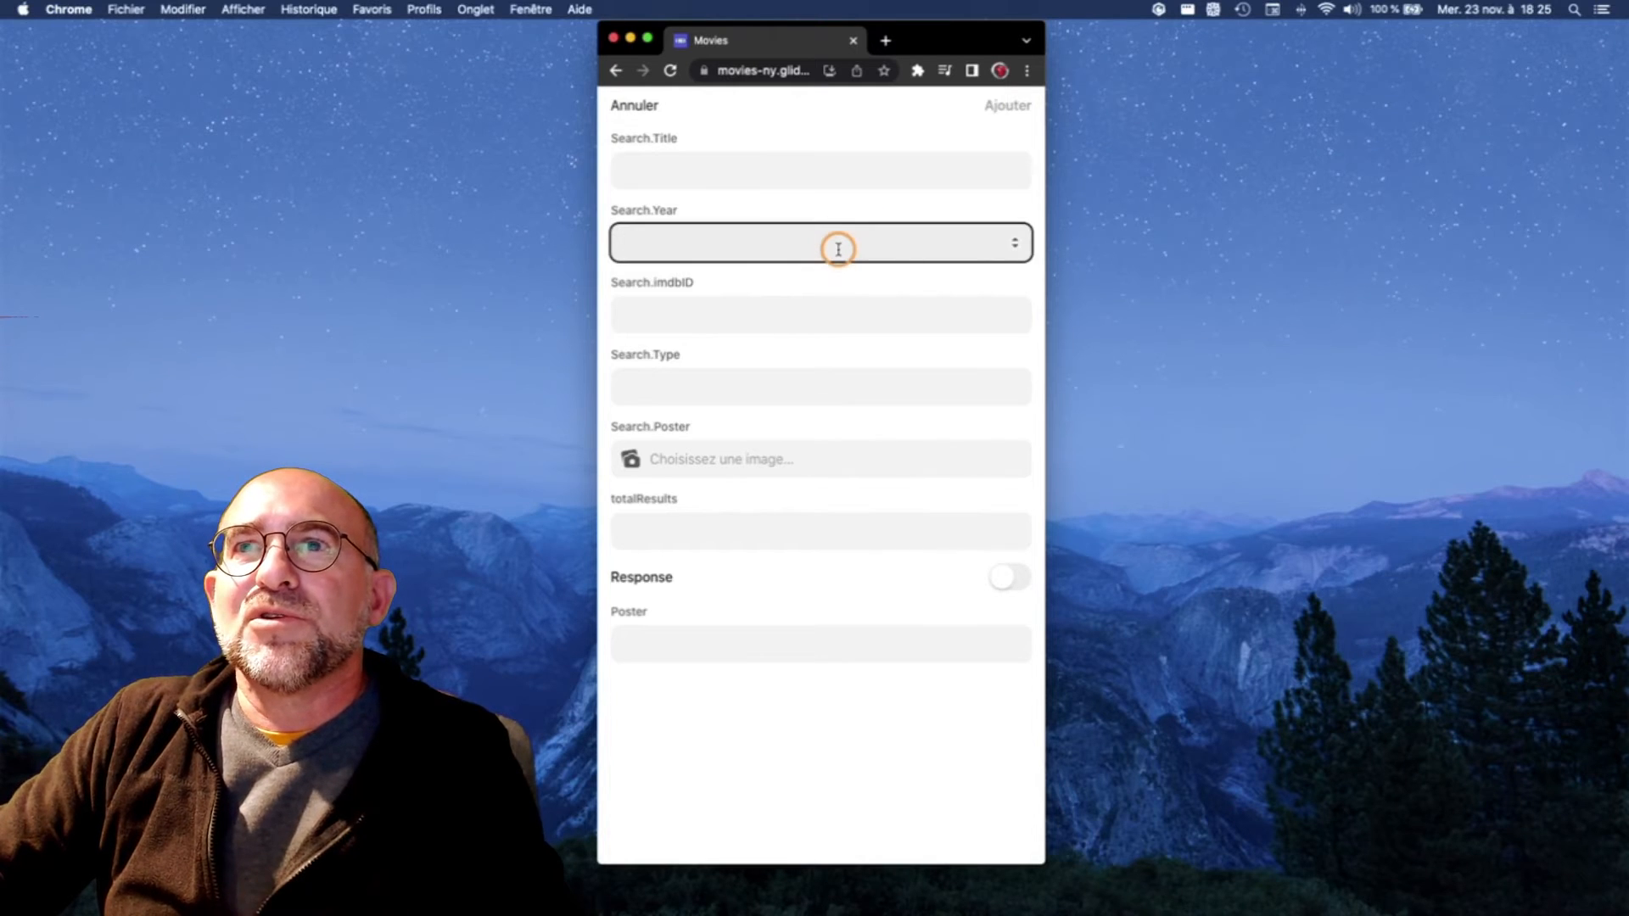
{"action": "left_click", "coordinate": [1016, 247]}
{"action": "left_click", "coordinate": [1017, 245]}
{"action": "left_click", "coordinate": [1017, 245]}
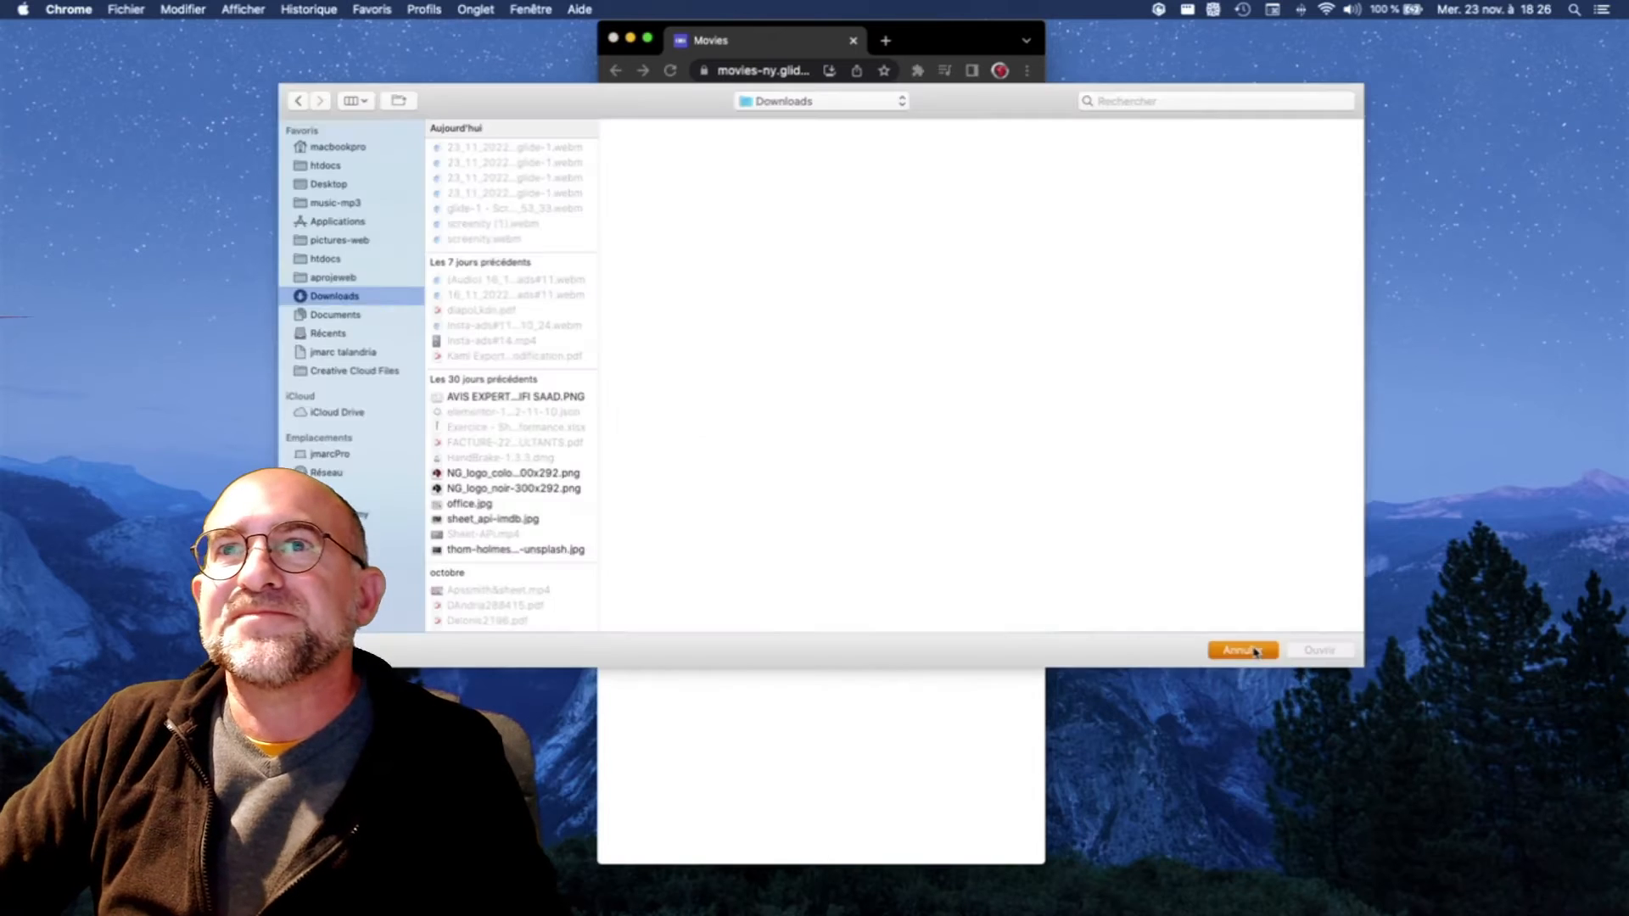
{"action": "left_click", "coordinate": [1256, 652]}
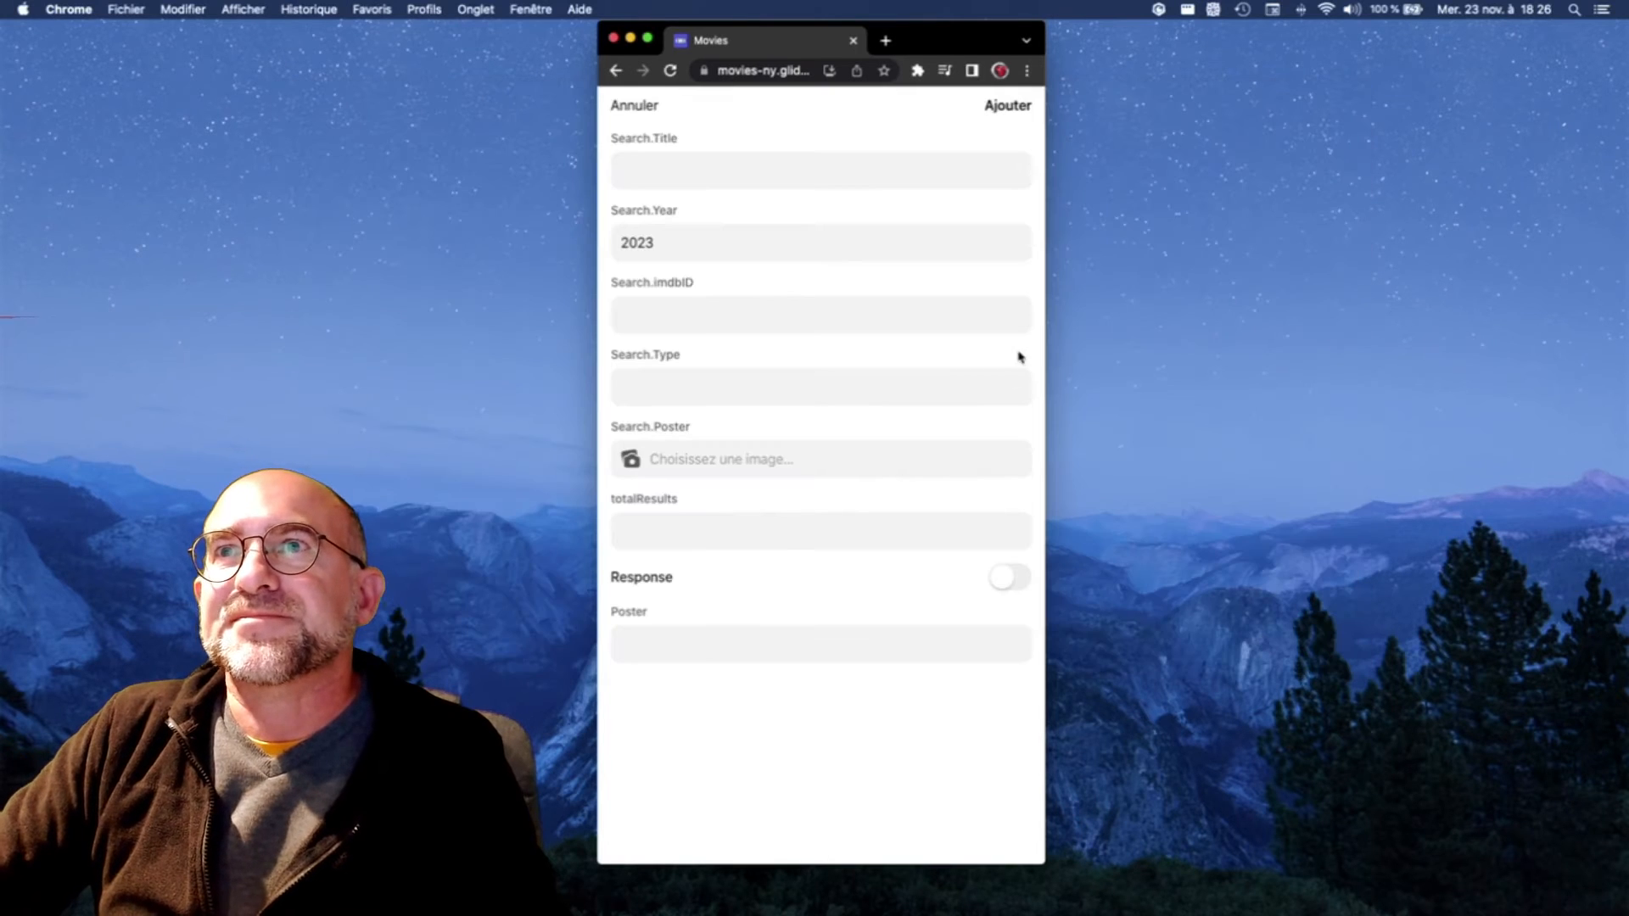
{"action": "left_click", "coordinate": [649, 113]}
{"action": "left_click", "coordinate": [648, 113]}
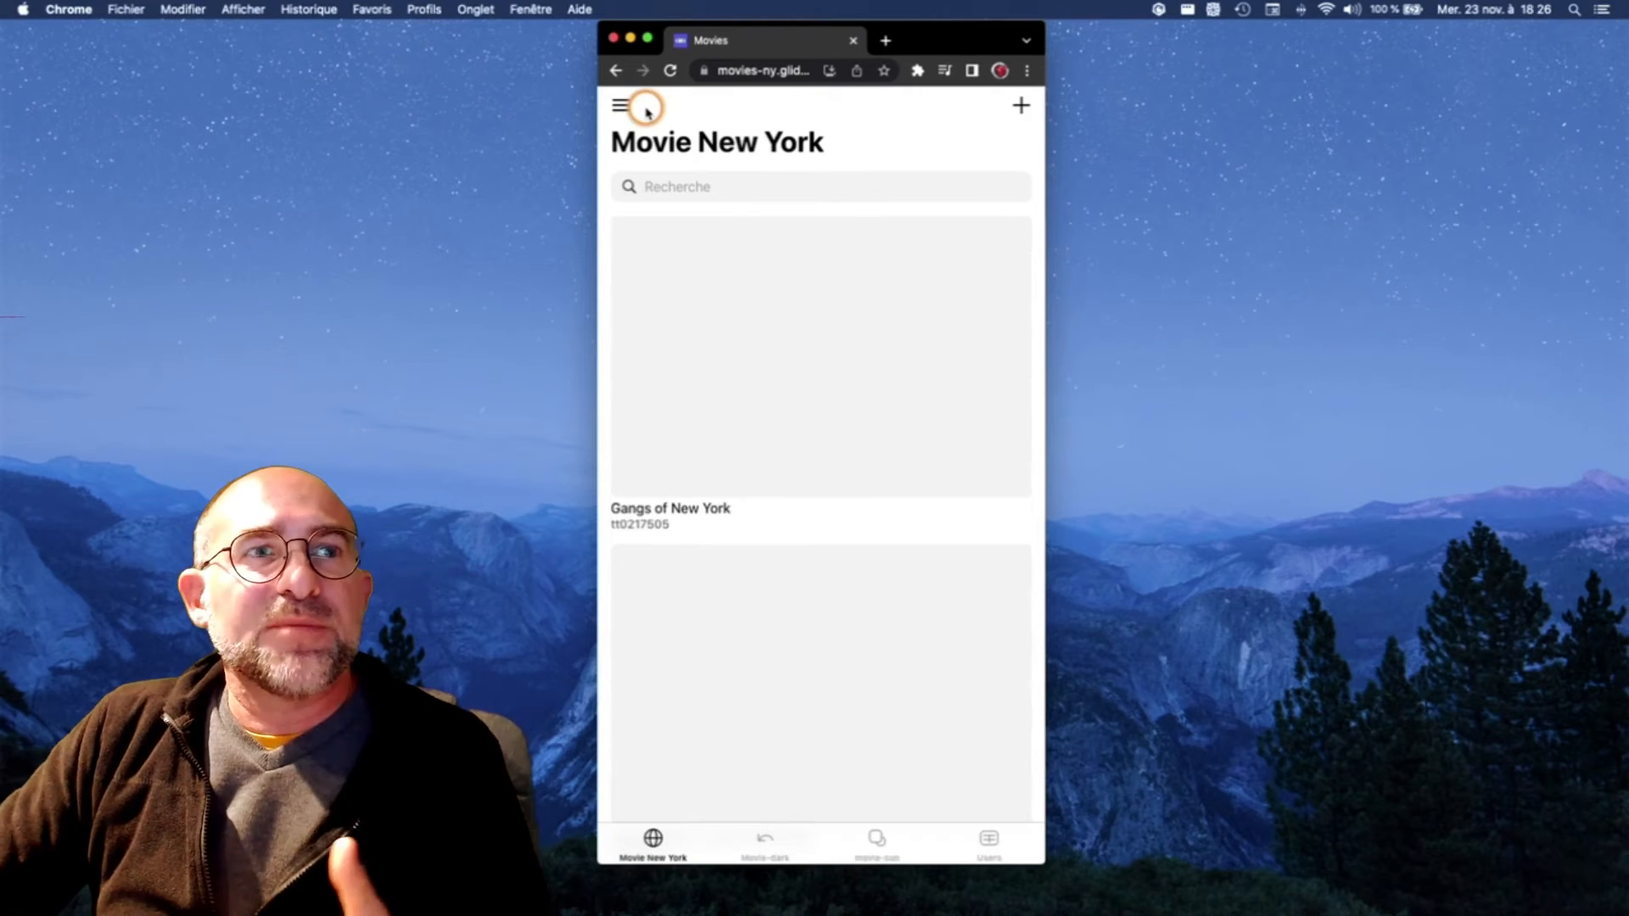
{"action": "left_click", "coordinate": [750, 188]}
{"action": "left_click", "coordinate": [876, 234]}
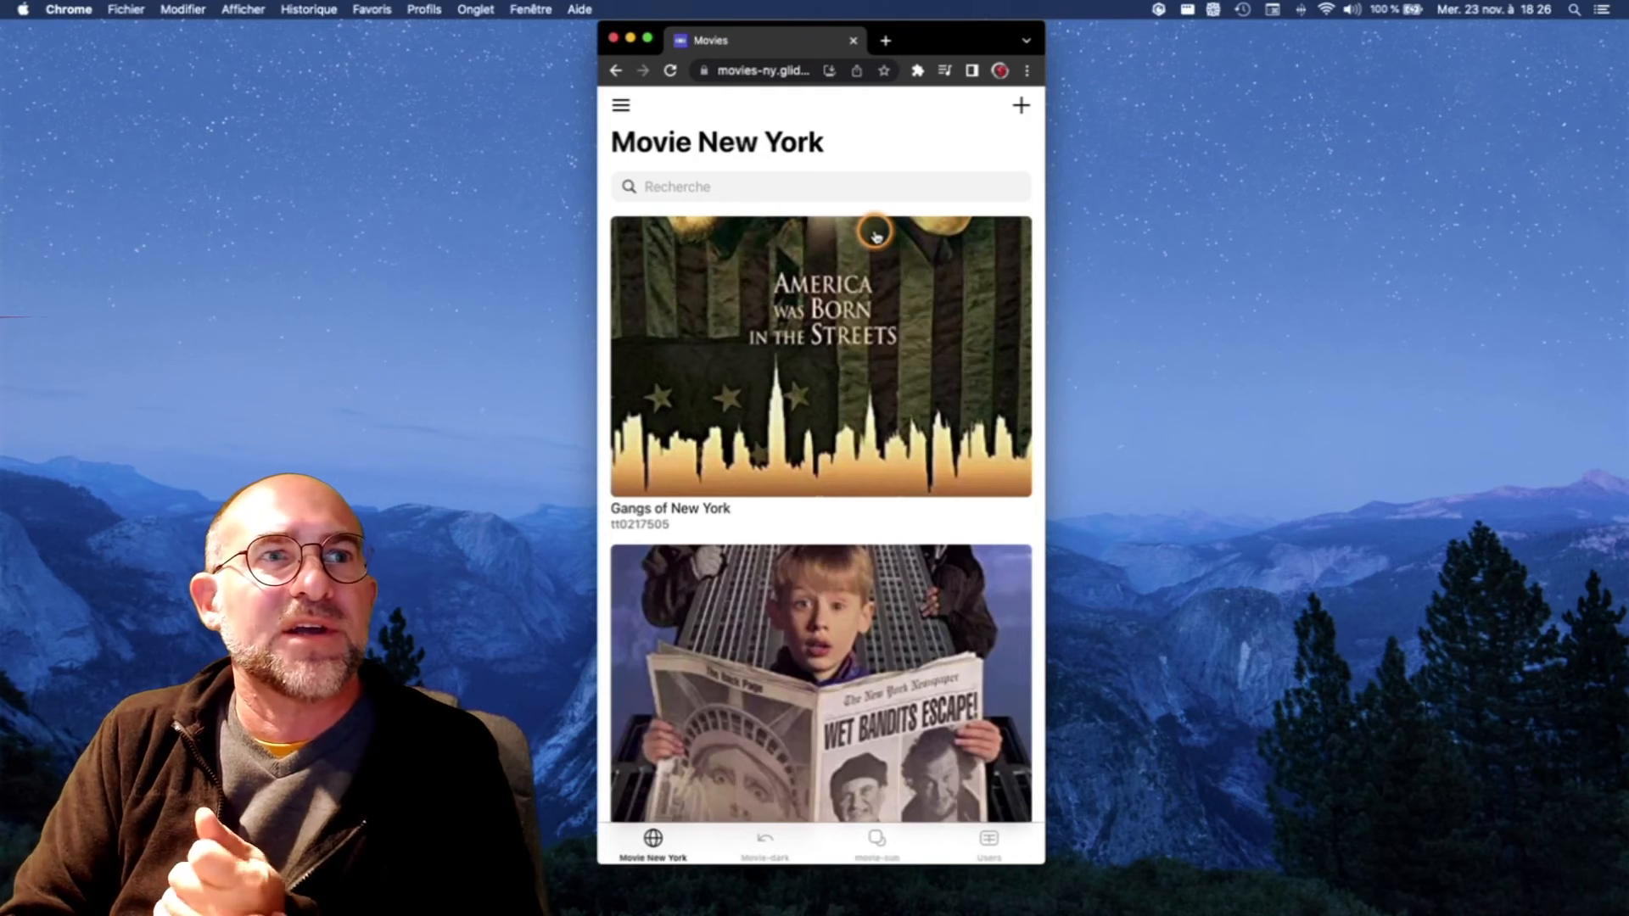